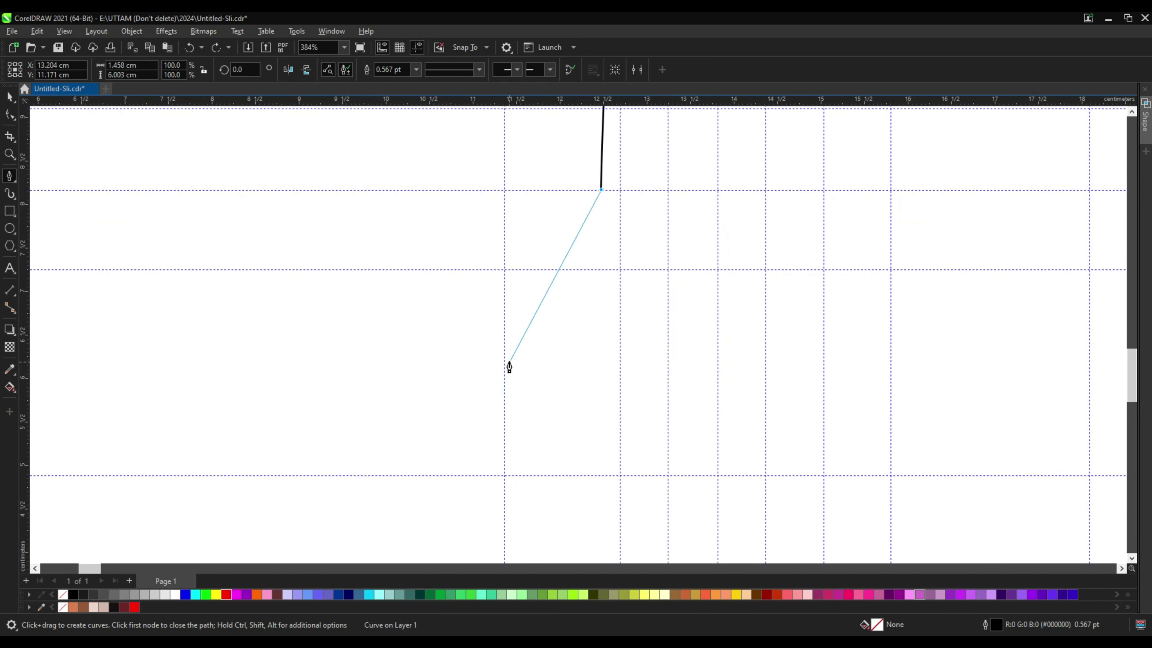
Continue the Pen tool outline down the left forearm and around the hand's rounded lower finger
left_click_drag(513, 340, 532, 439)
scroll(519, 428, "up", 3)
scroll(538, 461, "up", 1)
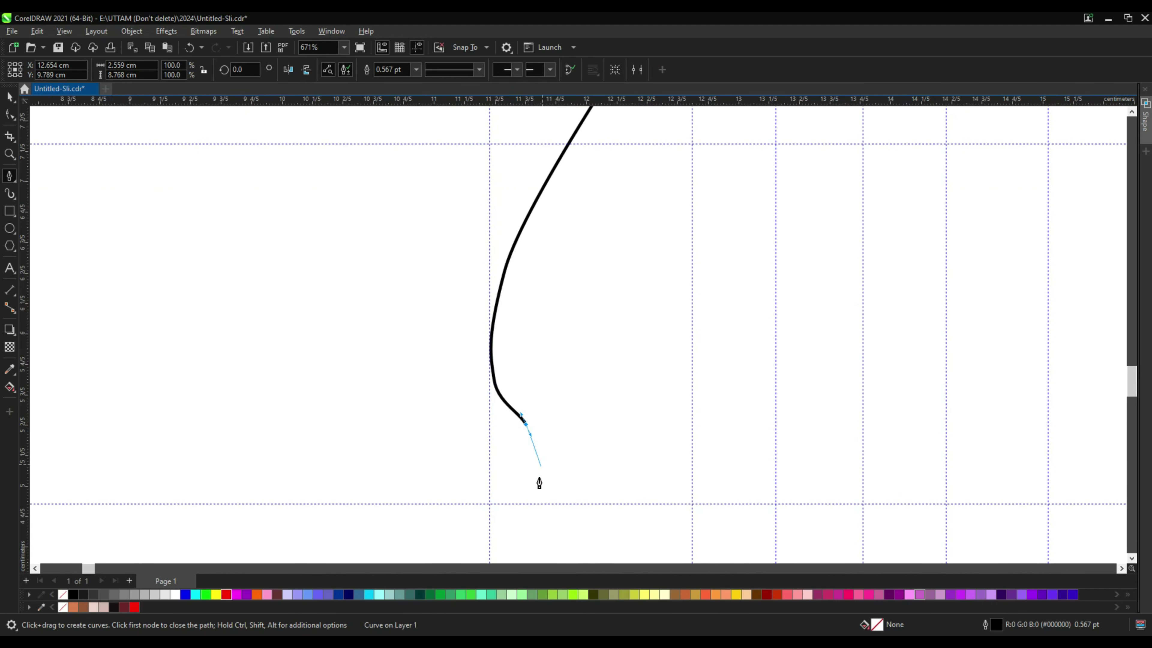
left_click_drag(550, 484, 601, 498)
scroll(574, 508, "down", 2)
left_click_drag(614, 465, 617, 448)
scroll(623, 492, "up", 2)
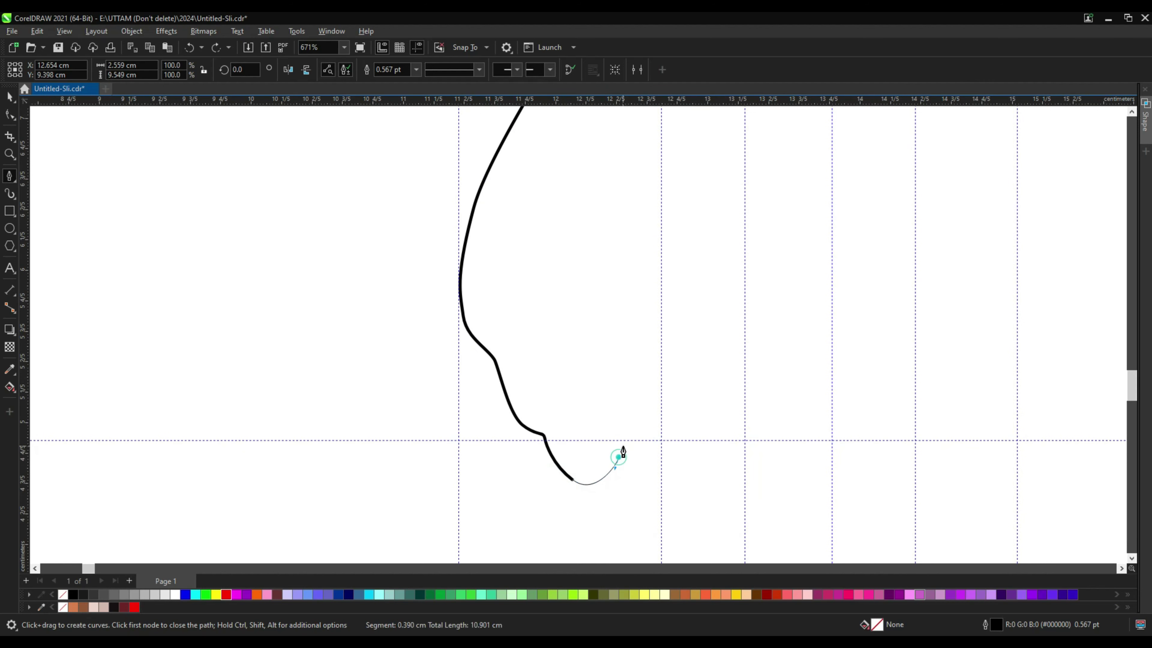
left_click_drag(607, 395, 616, 355)
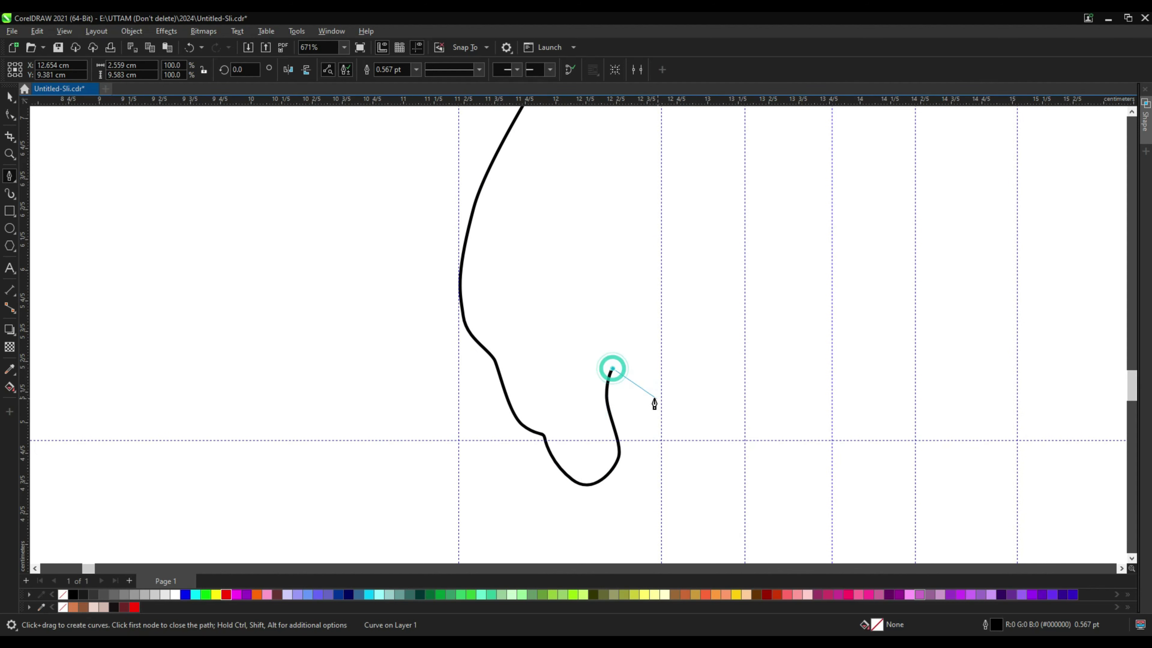
Draw the left hand's rounded thumb and its inner edge up to the pointed gap between arm and body
left_click_drag(688, 378, 634, 303)
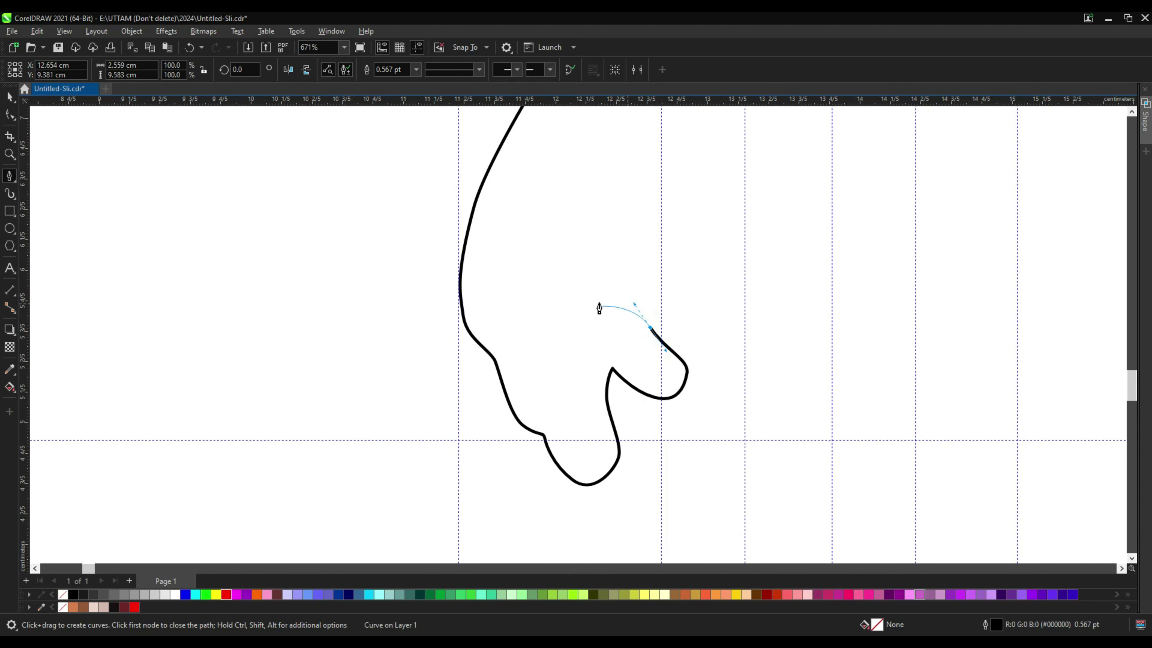
scroll(641, 270, "down", 1)
scroll(633, 338, "up", 1)
left_click(644, 331)
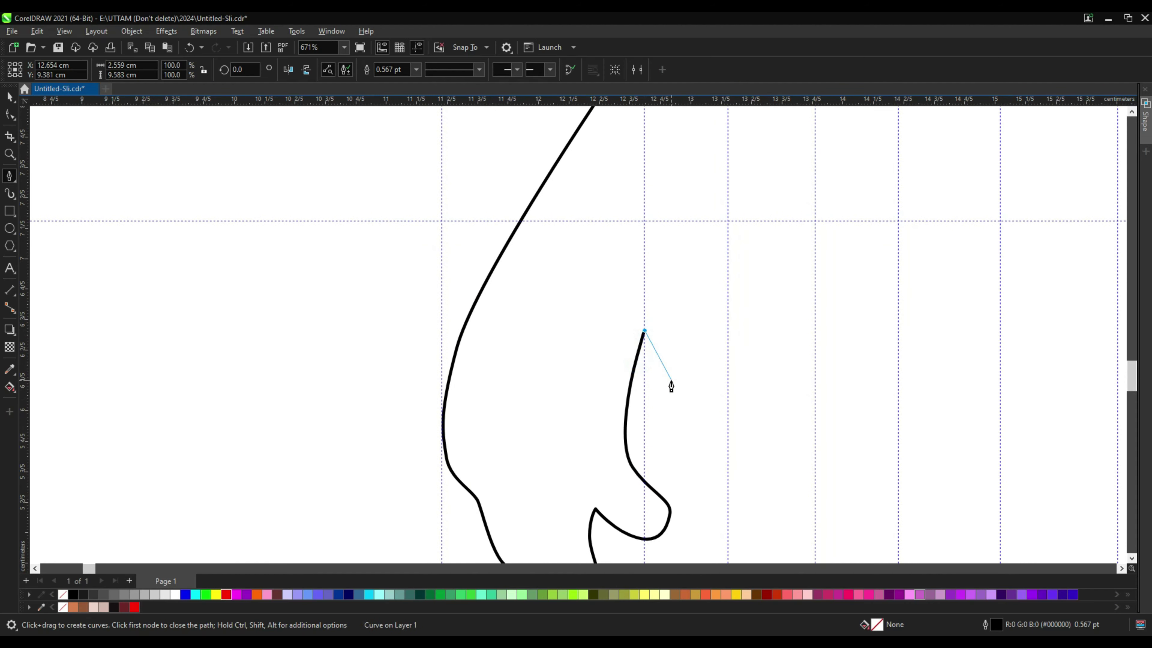
Draw the outer edge of the left leg from the arm gap down to a sharp corner at the ankle
left_click_drag(679, 473, 687, 495)
scroll(644, 282, "down", 4)
scroll(669, 440, "up", 5)
left_click_drag(668, 404, 669, 447)
scroll(672, 481, "down", 2)
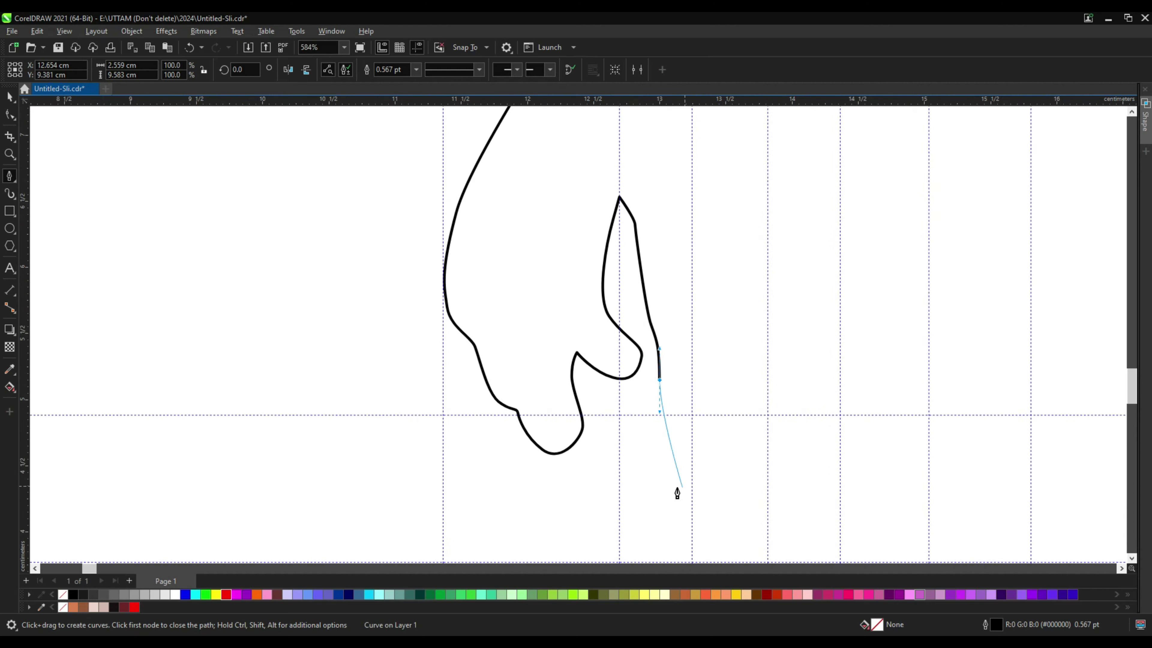
left_click(686, 406)
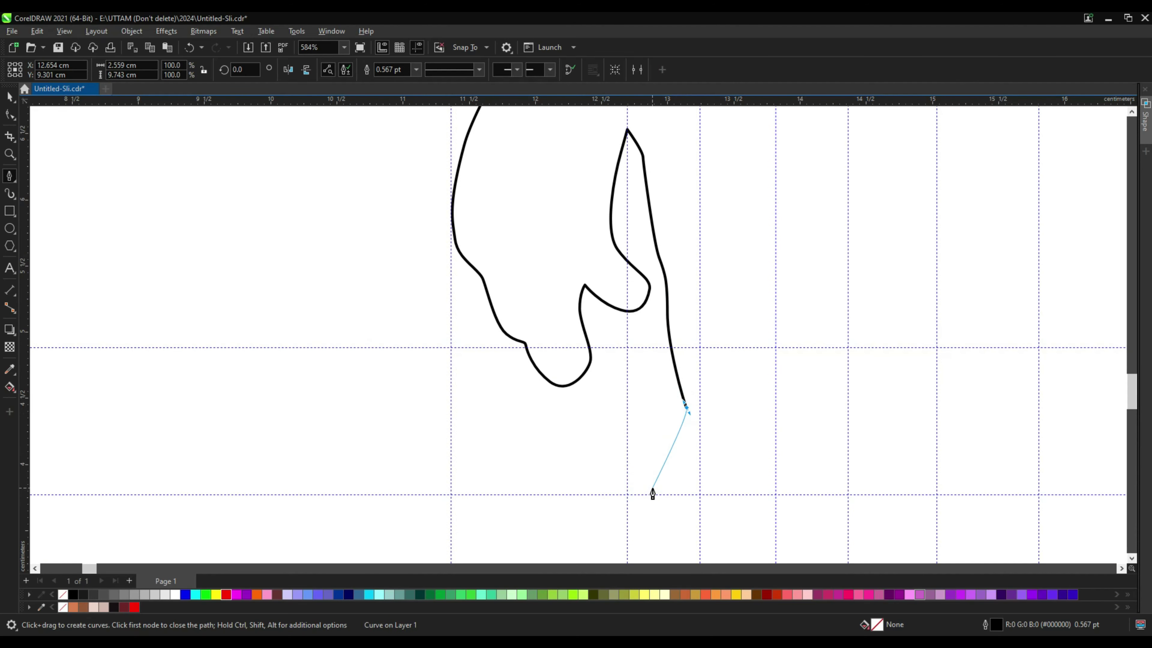
scroll(668, 456, "up", 3)
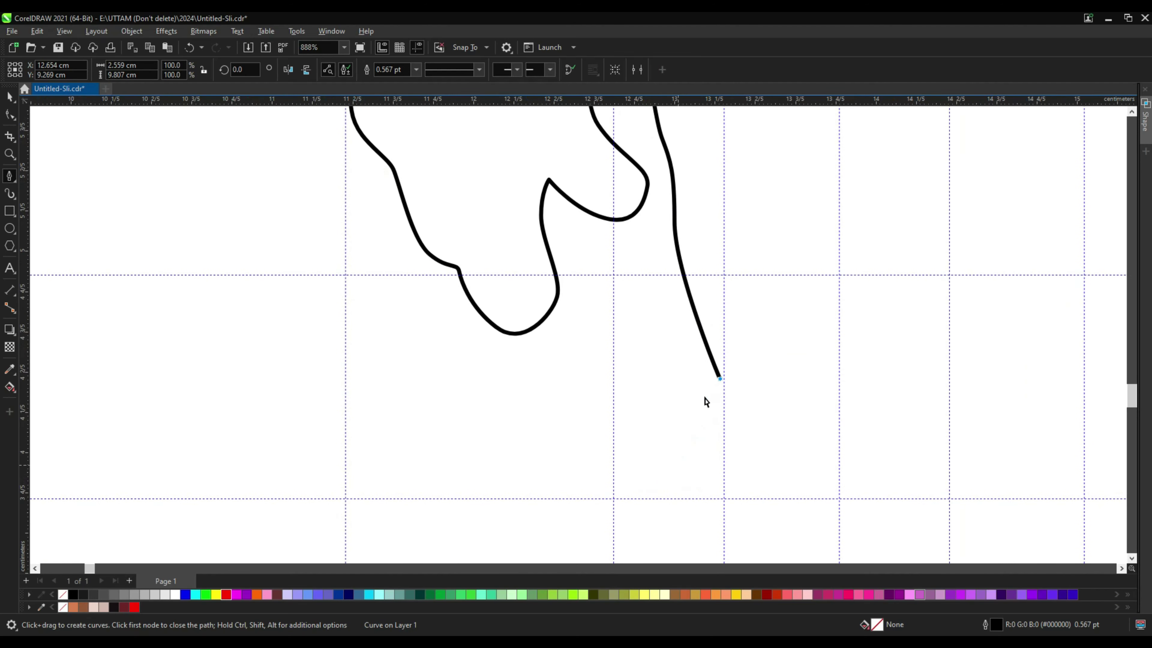
left_click(726, 392)
Draw the flat left foot with rounded ends, the inner leg edge and the straight crotch line along the guides
left_click_drag(668, 472, 807, 464)
scroll(555, 450, "down", 1)
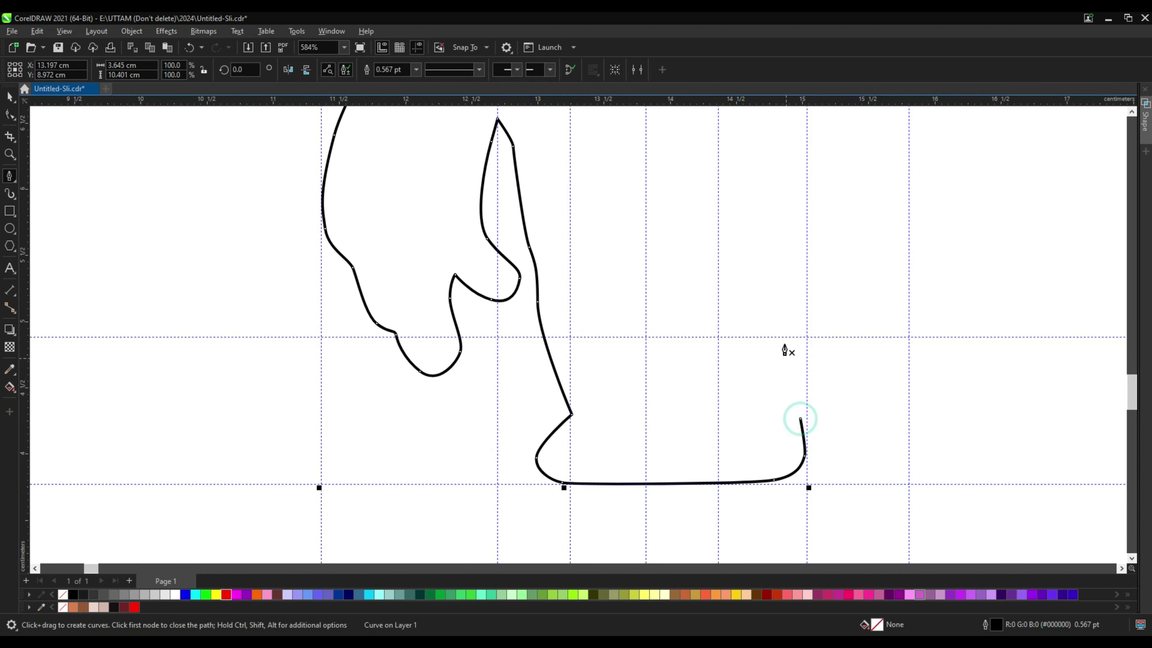
left_click_drag(794, 377, 794, 352)
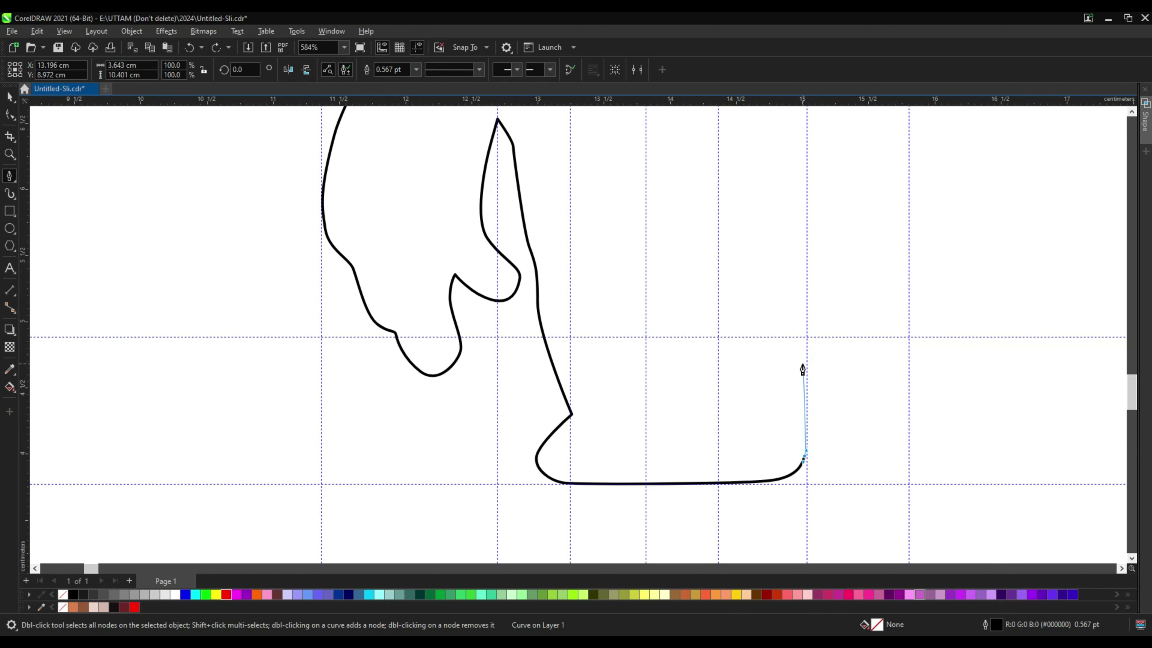
left_click(806, 337)
scroll(895, 341, "up", 1)
left_click_drag(915, 344, 916, 346)
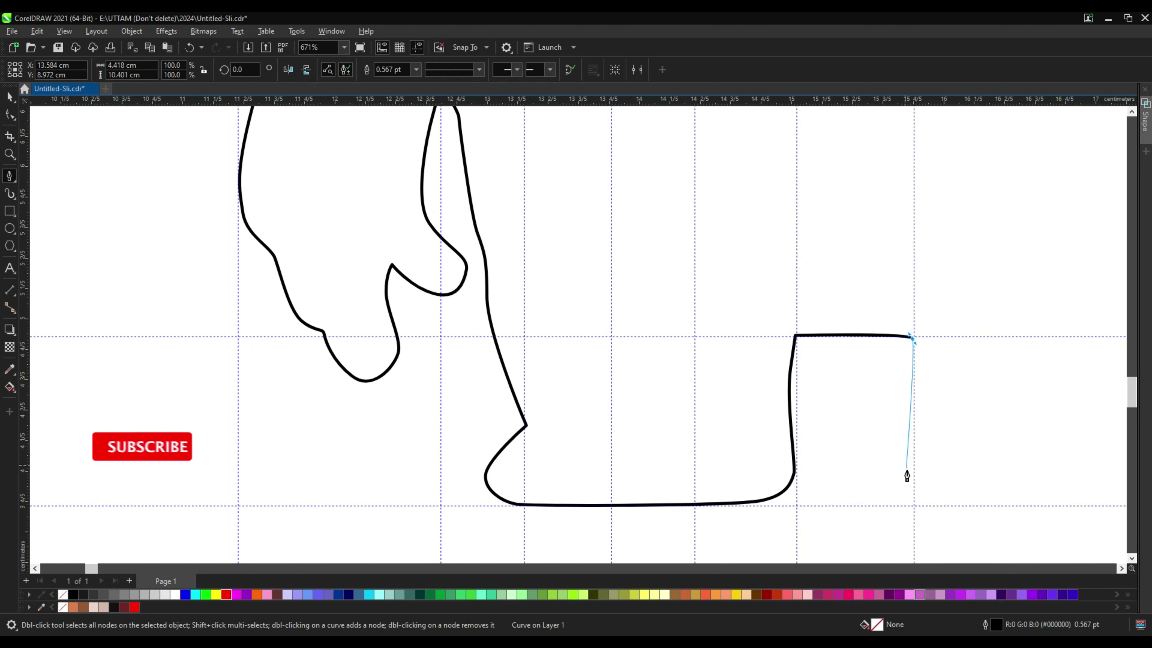
Draw the right leg's inner edge and the flat right foot, rounding its toe back to the ankle
left_click_drag(918, 496, 925, 504)
left_click_drag(1031, 527, 992, 451)
scroll(934, 497, "up", 2)
scroll(389, 508, "down", 2)
left_click_drag(952, 429, 928, 431)
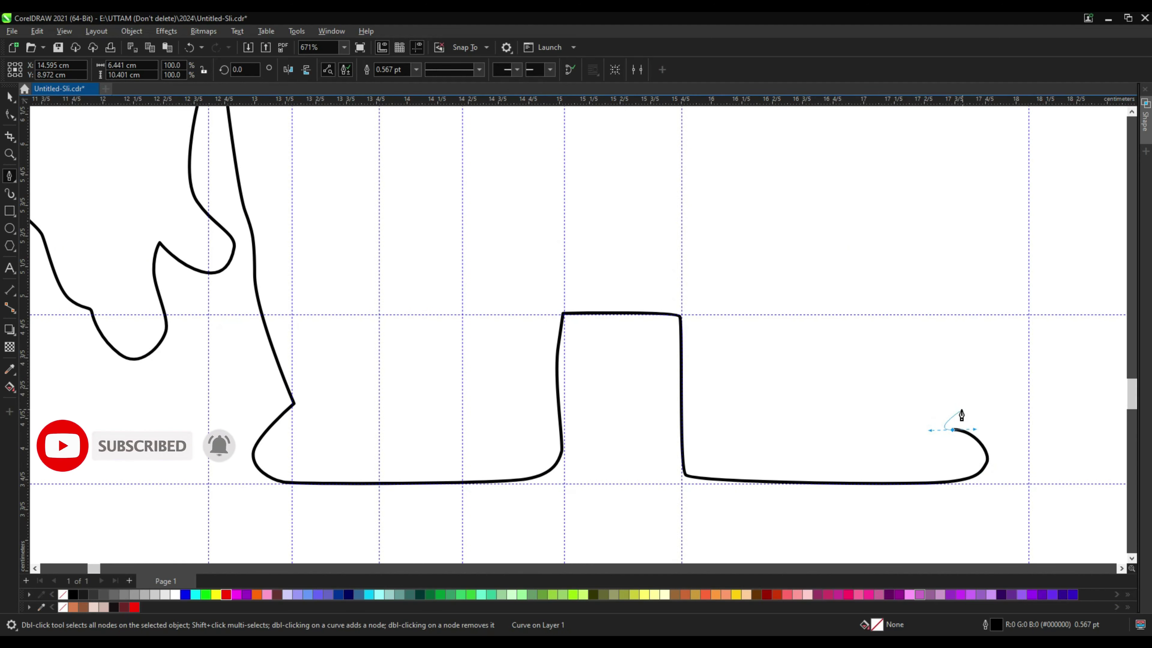
left_click(928, 401)
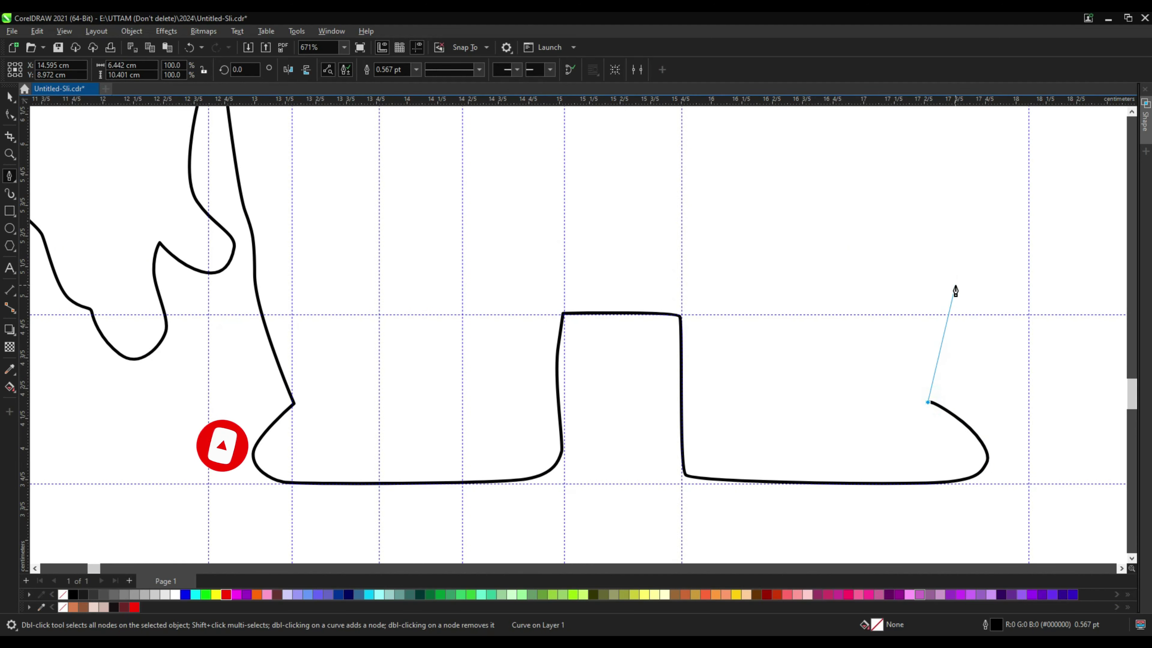
Draw the right leg's outer edge up from the ankle to the pointed gap beside the right arm
left_click_drag(980, 259, 989, 224)
scroll(795, 562, "down", 2)
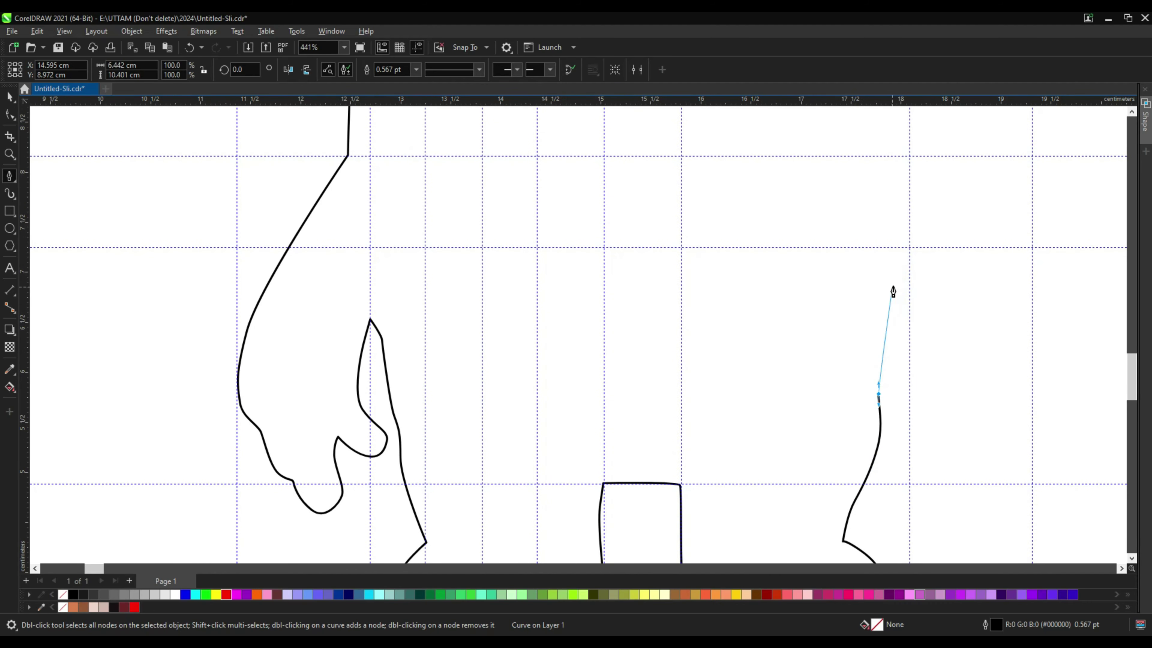
left_click_drag(902, 282, 908, 254)
left_click(910, 270)
scroll(938, 329, "up", 1)
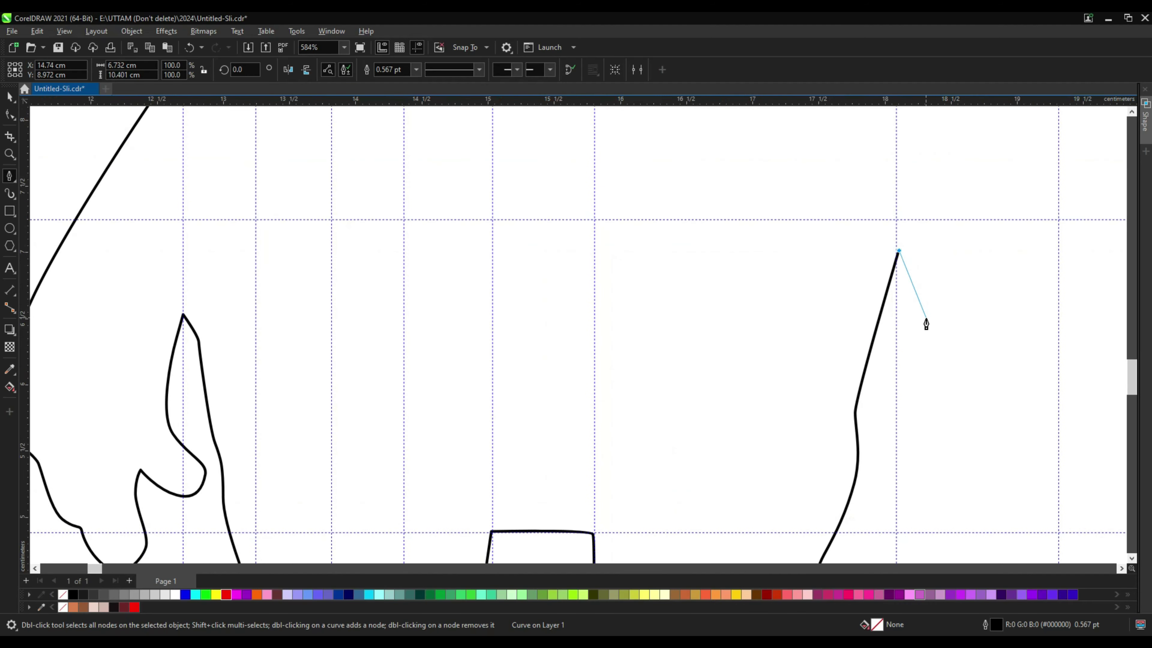
Draw the inner edge of the right arm down from the gap and curve it around the thumb
left_click_drag(916, 414, 909, 433)
left_click_drag(914, 338, 908, 366)
scroll(887, 416, "up", 2)
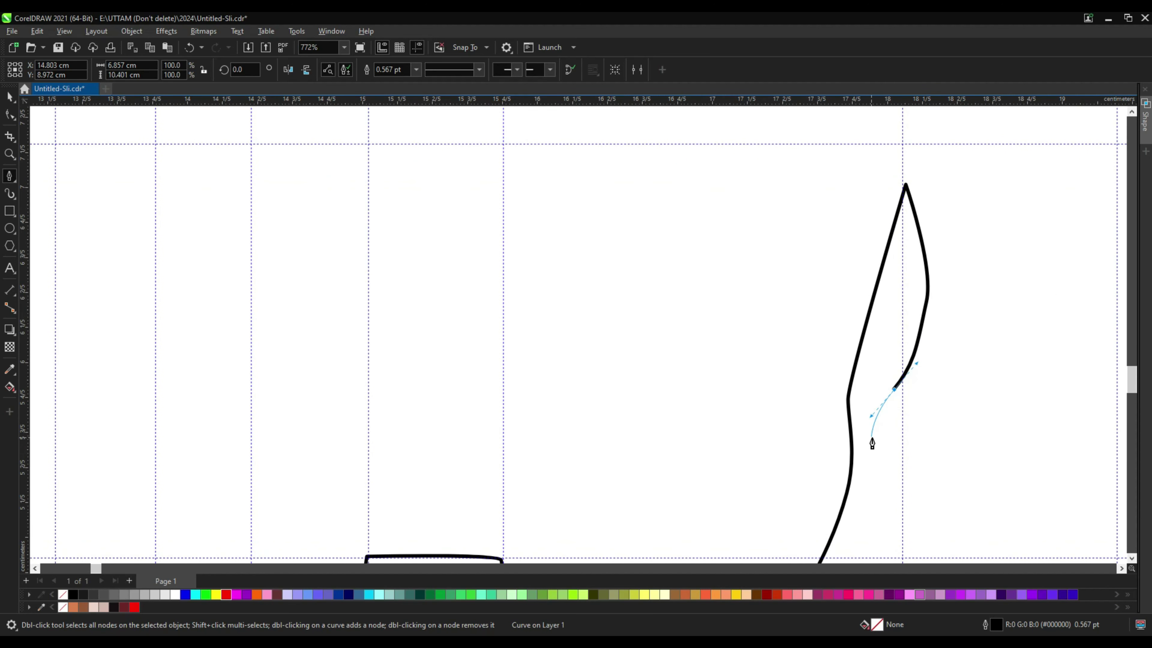
left_click_drag(872, 446, 876, 455)
left_click_drag(945, 460, 947, 458)
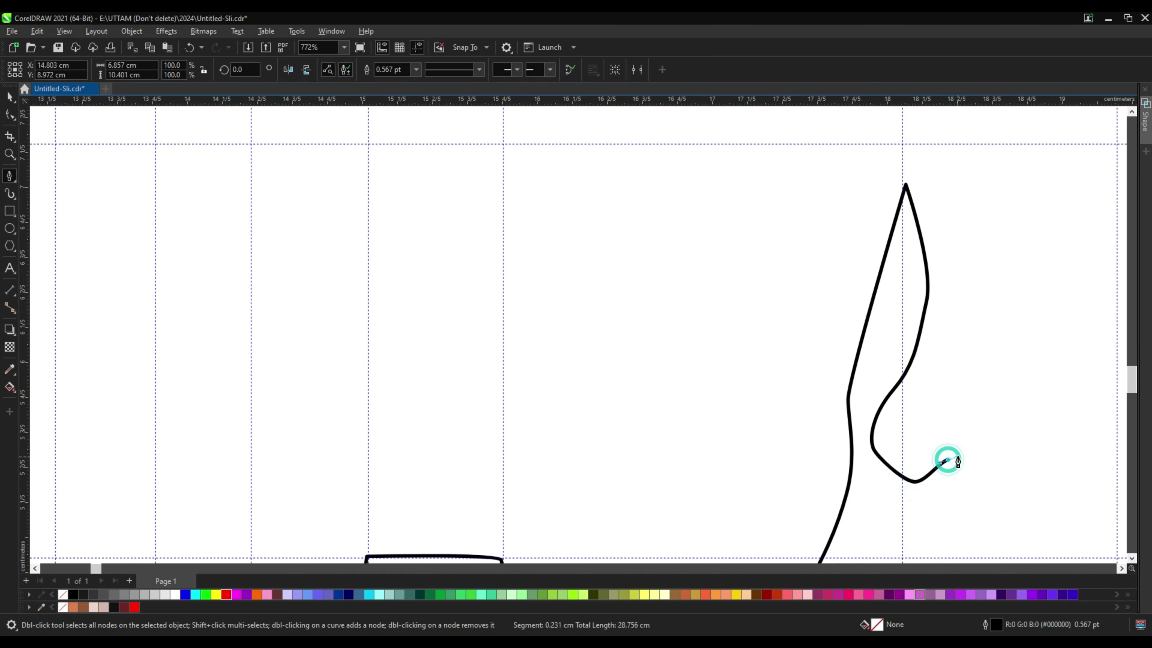
Draw the right hand's lower finger and sweep the outline up to the hand's outer edge at the outermost guide
scroll(947, 459, "down", 3)
scroll(882, 426, "up", 2)
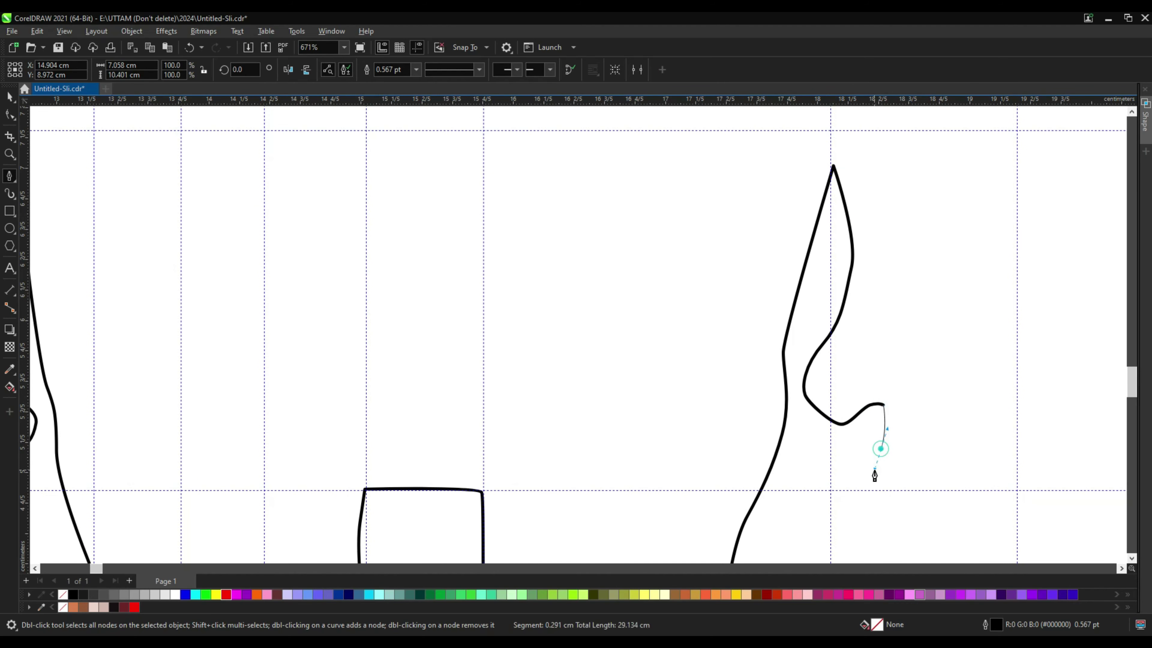
left_click_drag(868, 494, 908, 524)
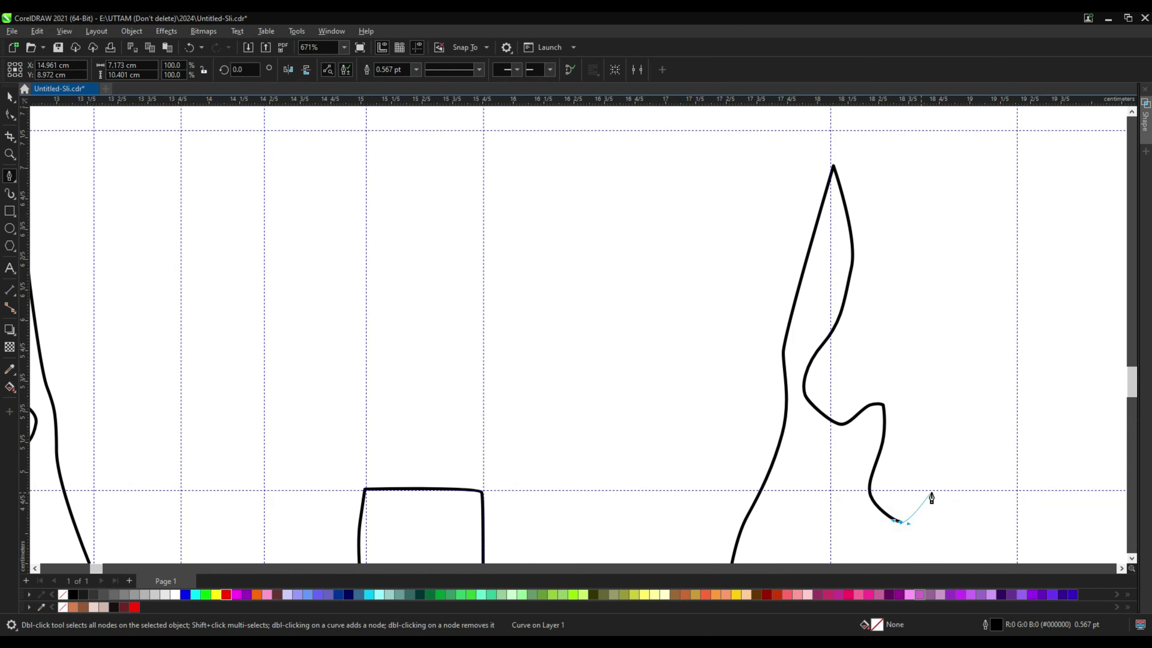
left_click_drag(1012, 413, 1020, 360)
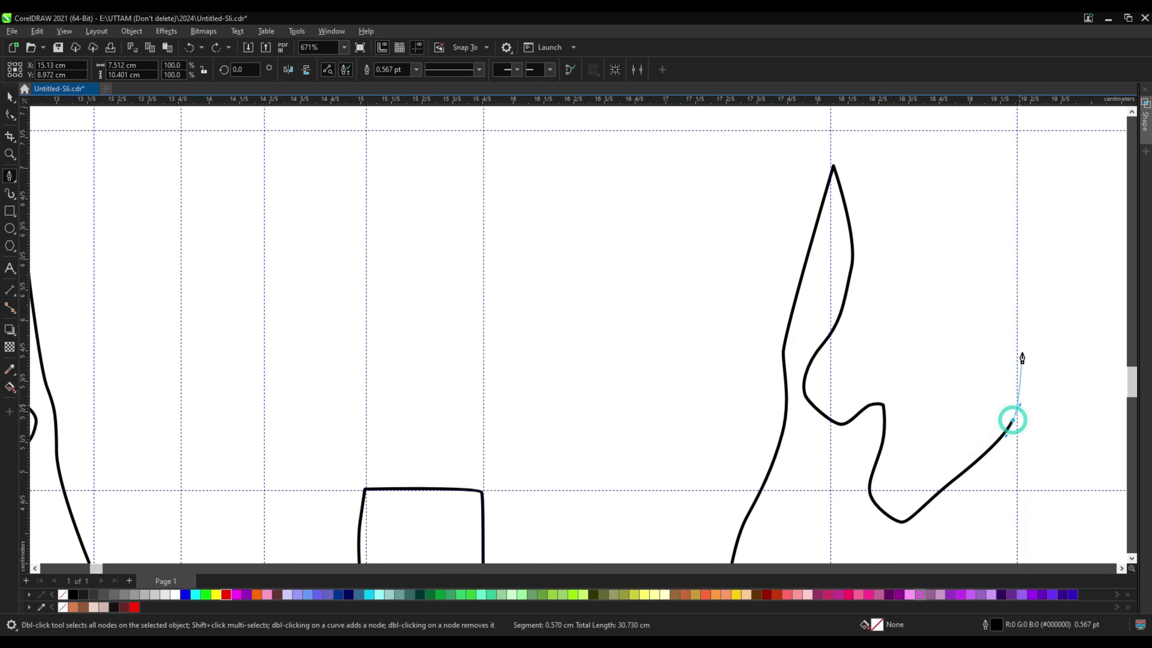
Curve the outline up the outer right forearm to a corner on the horizontal guide level with the left elbow
scroll(1020, 360, "down", 1)
left_click_drag(997, 198, 969, 157)
left_click_drag(973, 244, 973, 243)
left_click_drag(906, 162, 883, 145)
scroll(880, 149, "down", 2)
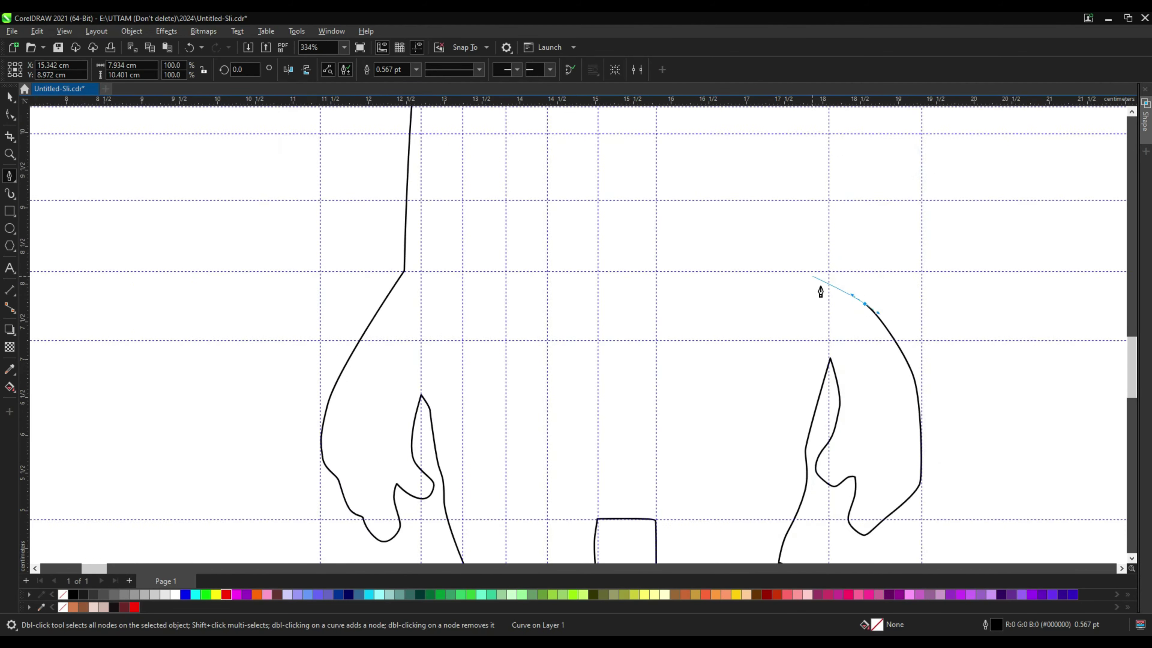
scroll(819, 283, "up", 1)
left_click_drag(871, 272, 873, 273)
left_click(859, 265)
Draw the right side of the body up from the elbow corner and inward over the shoulder
scroll(876, 405, "down", 4)
scroll(887, 237, "up", 2)
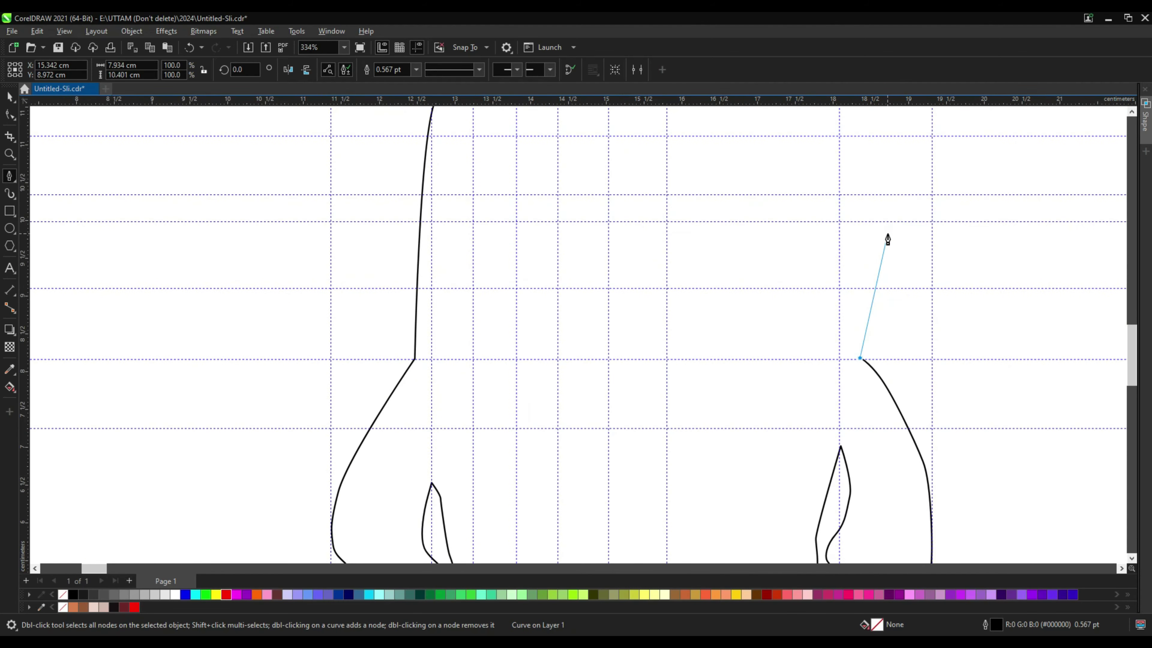
scroll(889, 242, "down", 8)
scroll(880, 200, "up", 7)
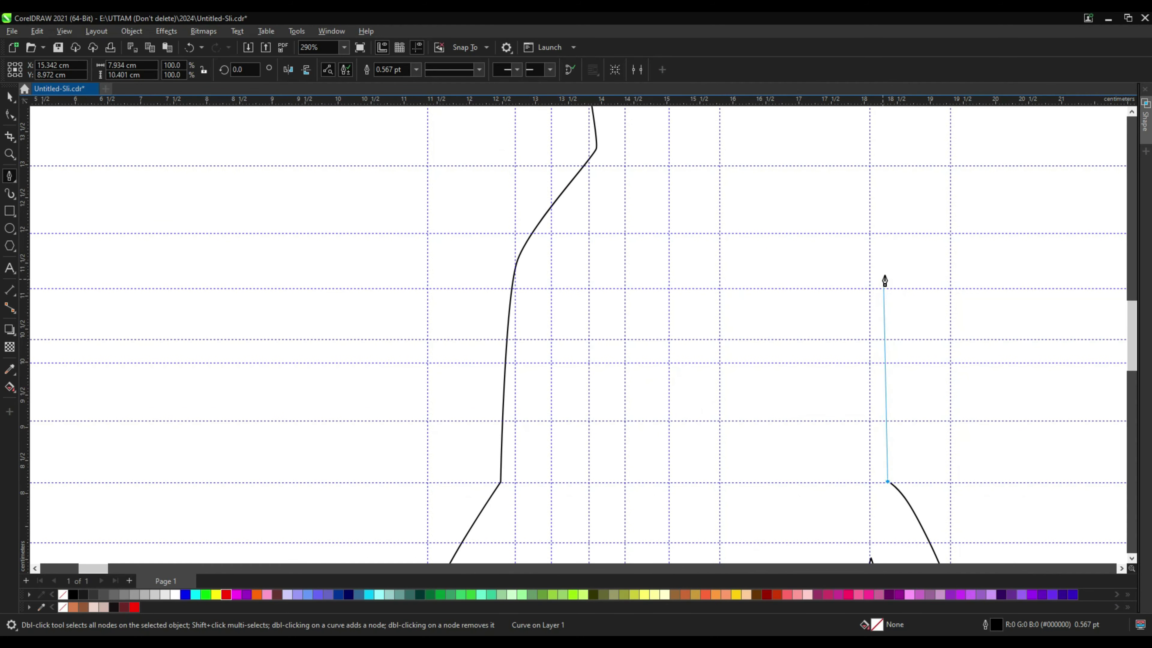
left_click_drag(876, 266, 867, 236)
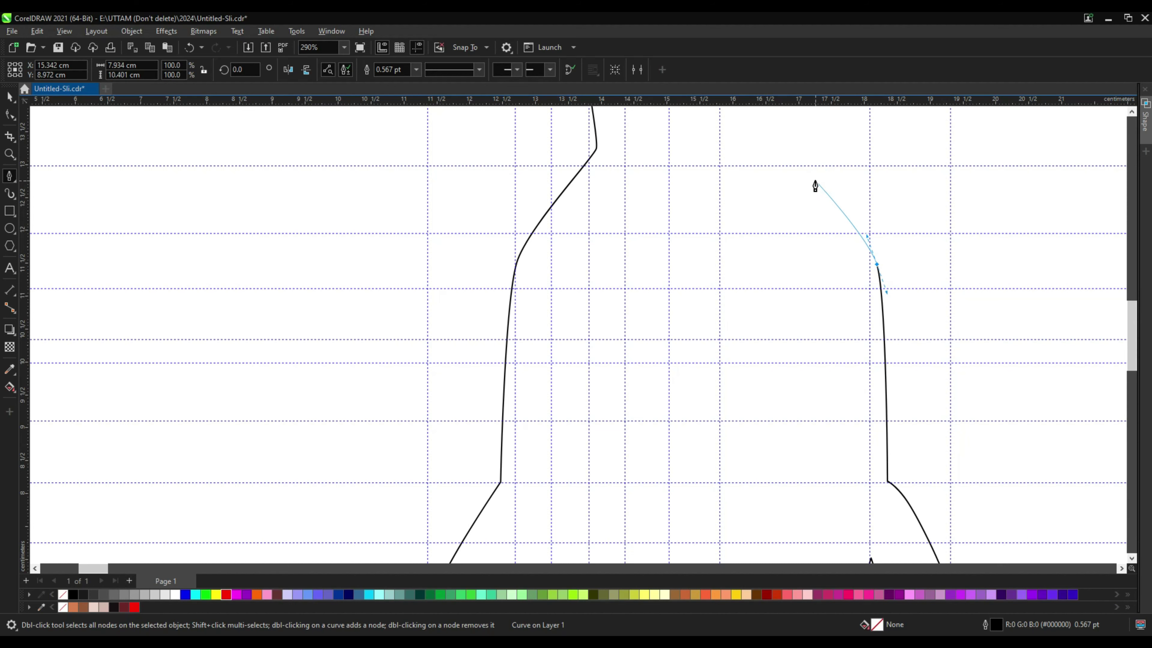
scroll(811, 163, "up", 2)
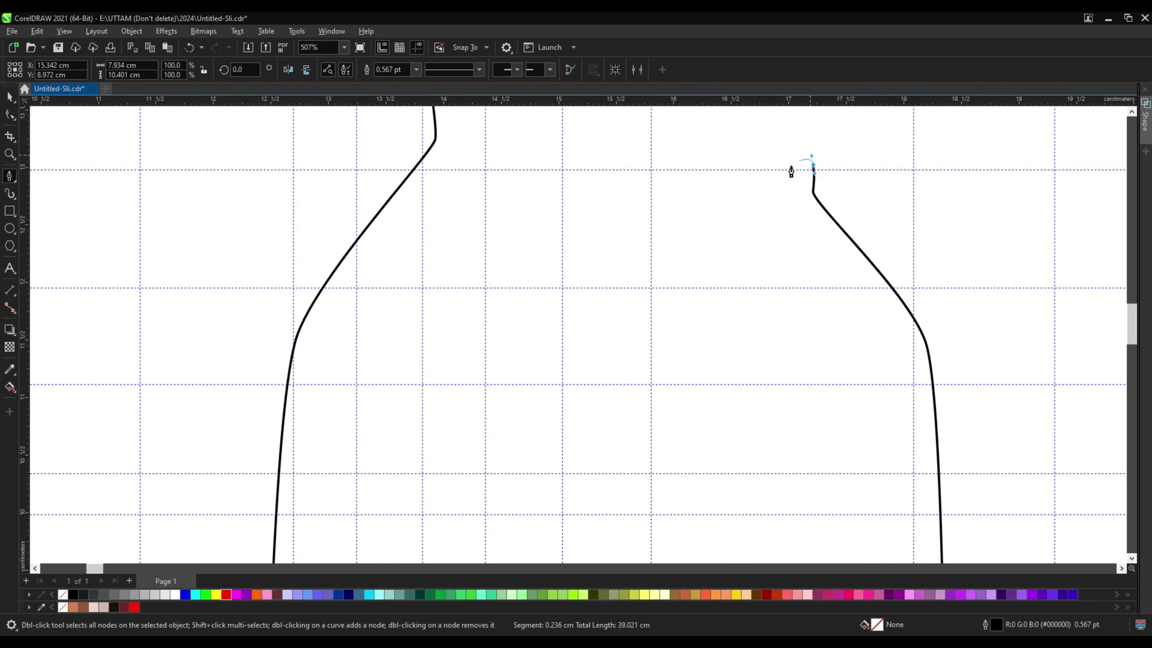
Draw the small step above the right shoulder and the narrow right stalk with its flat top
scroll(859, 296, "down", 1)
scroll(866, 308, "up", 1)
scroll(861, 272, "up", 1)
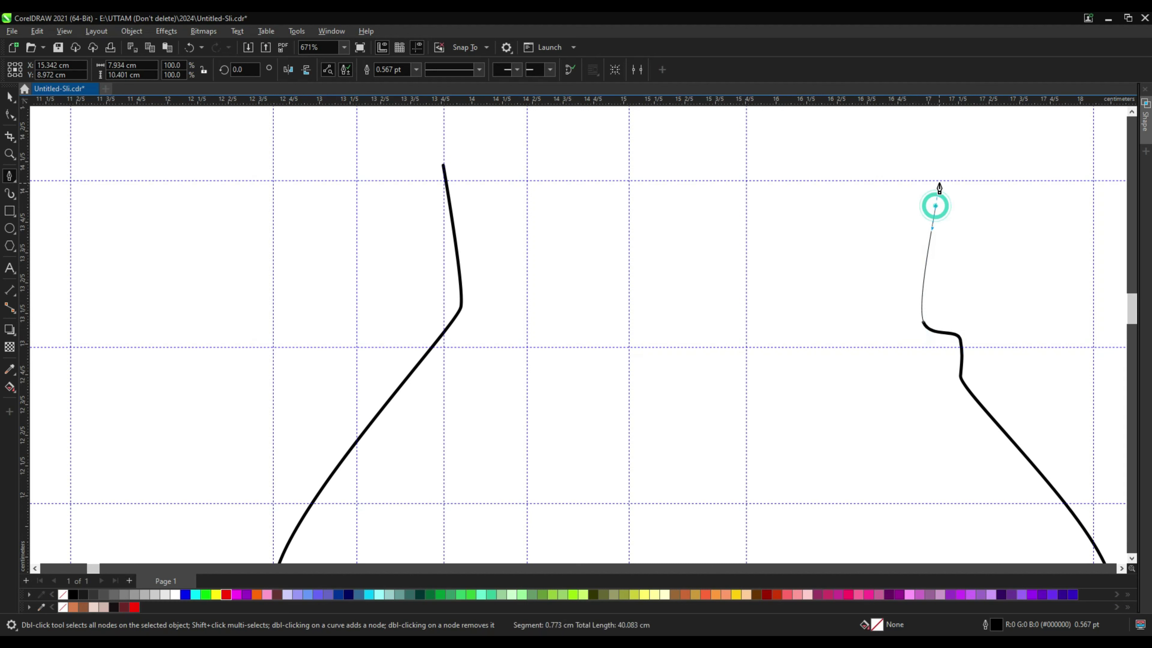
left_click_drag(928, 160, 884, 161)
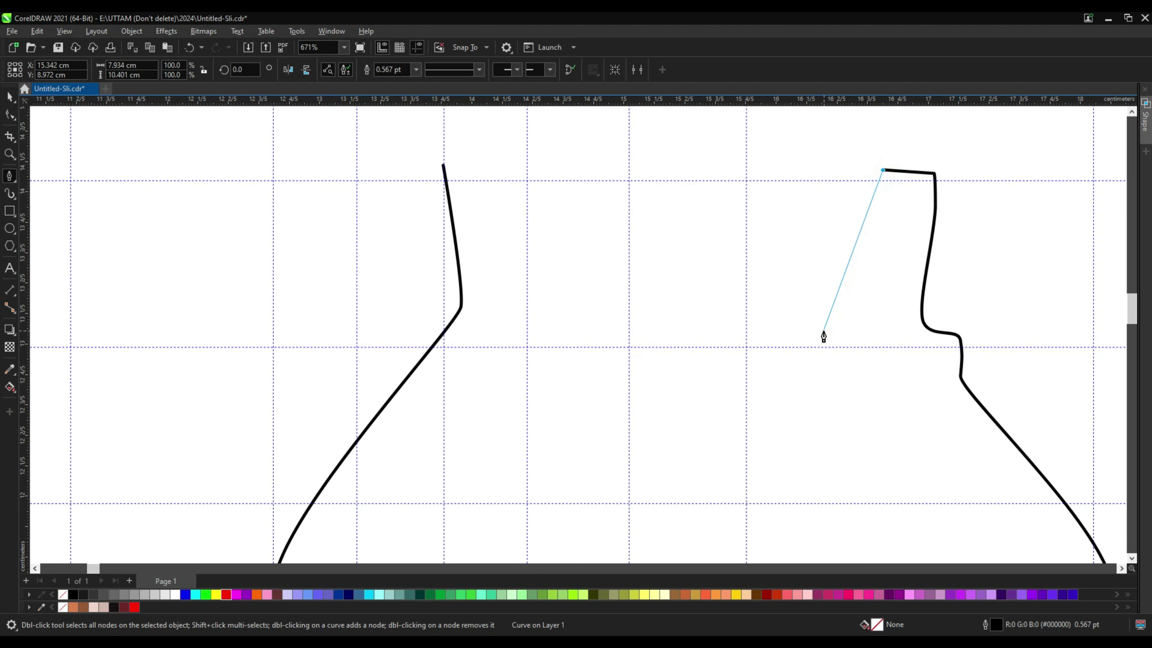
Draw the wavy head edge between the stalks and the left stalk's inner side, closing the outline at its start point
left_click_drag(851, 318, 571, 307)
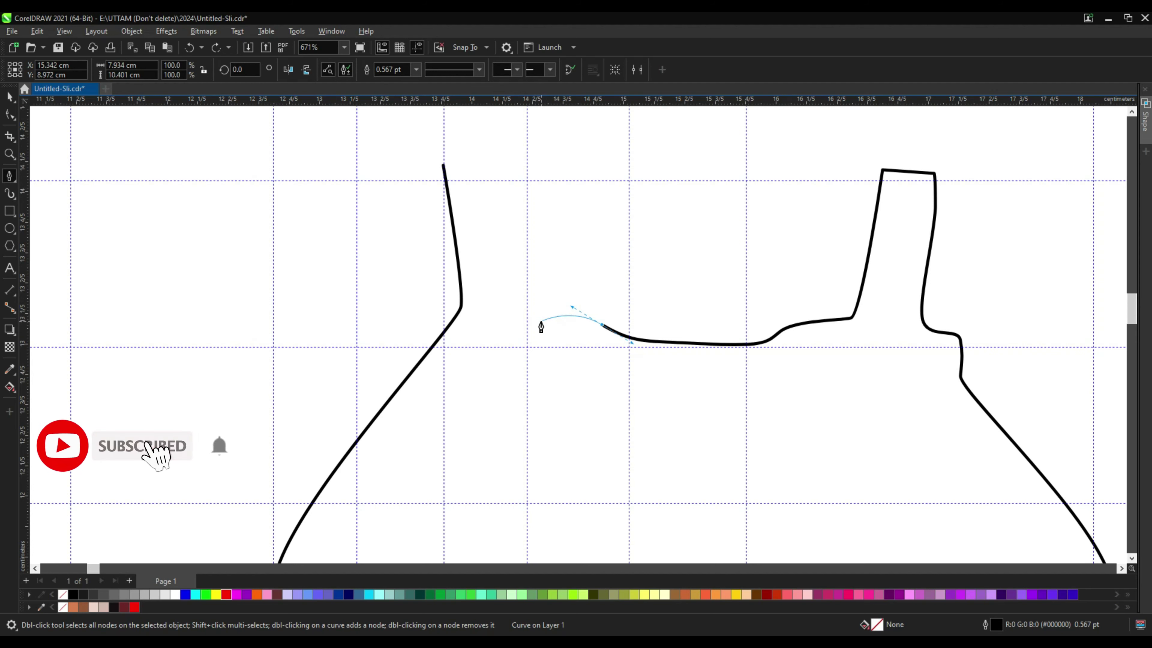
left_click_drag(539, 300, 524, 170)
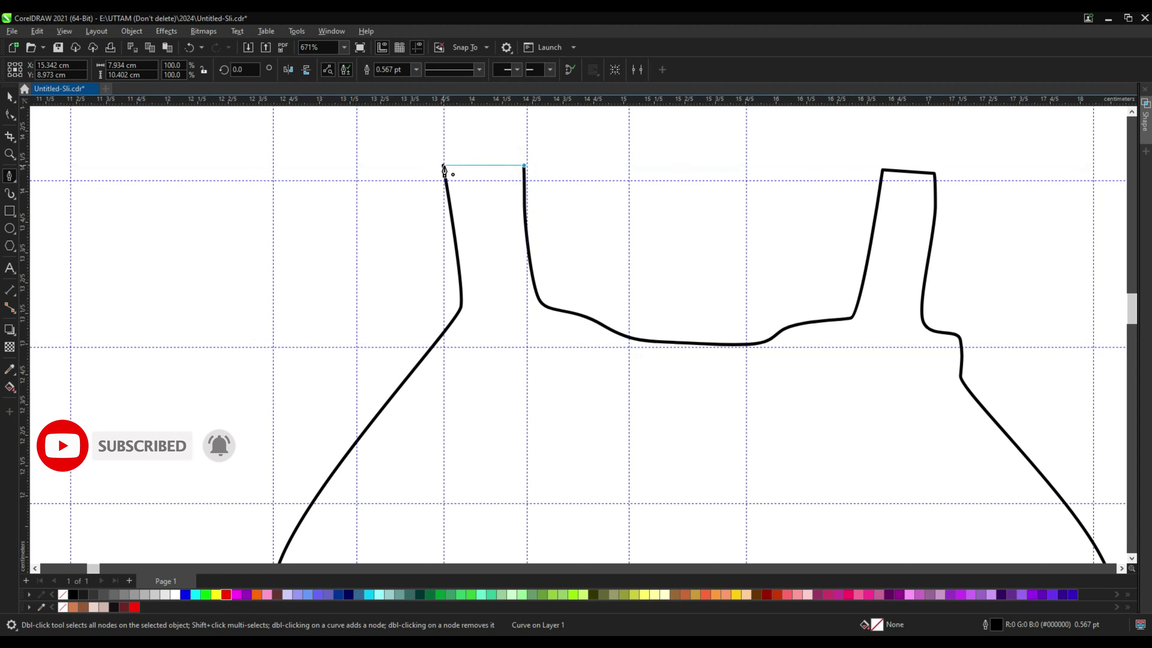
left_click(445, 168)
Smooth the left and right shoulder and side curves of the body outline with the Shape tool
scroll(498, 191, "down", 3)
key("F10")
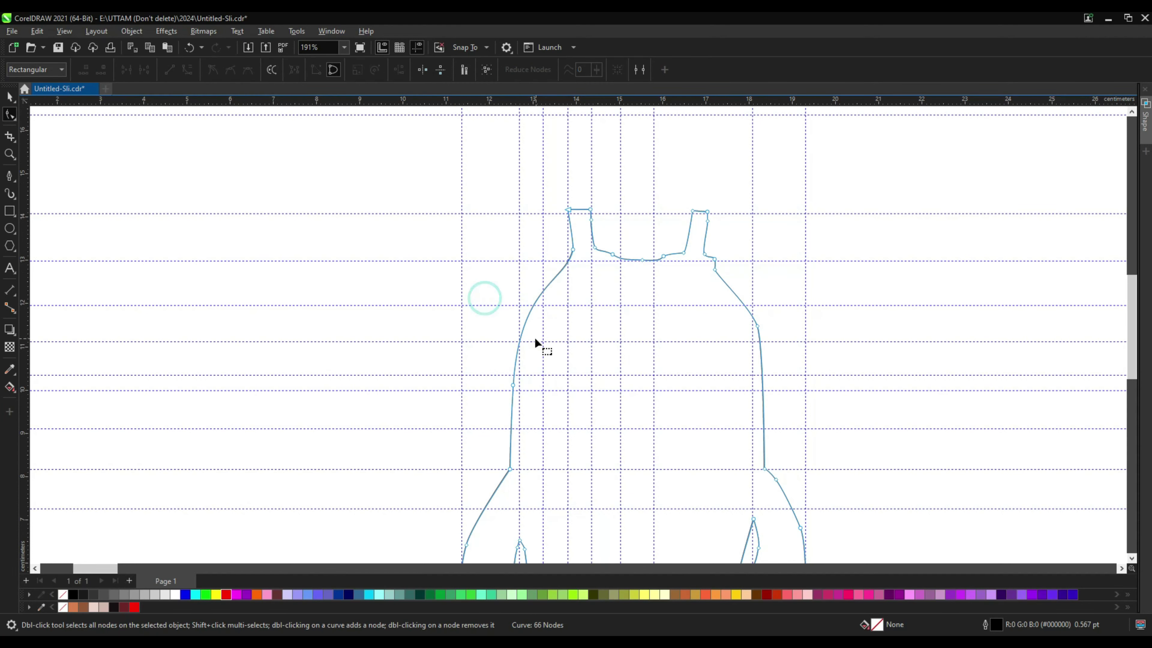
scroll(760, 365, "up", 1)
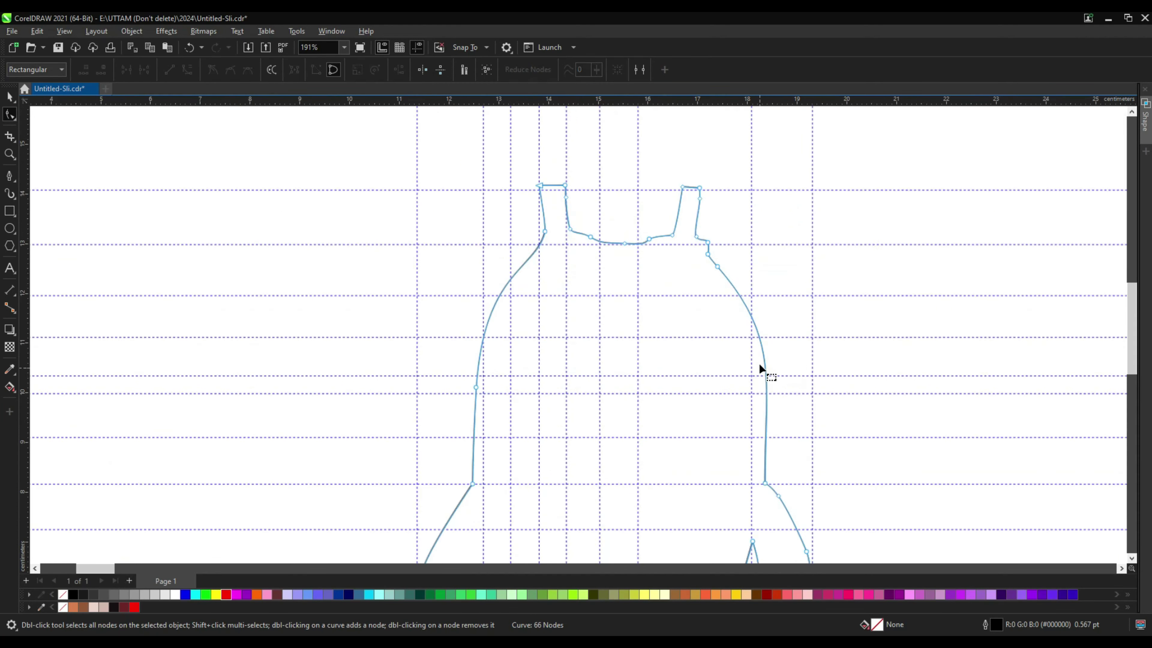
left_click_drag(765, 356, 761, 361)
Draw an ellipse about 2.3 cm wide and 2.2 cm tall above the left stalk
scroll(676, 286, "down", 3)
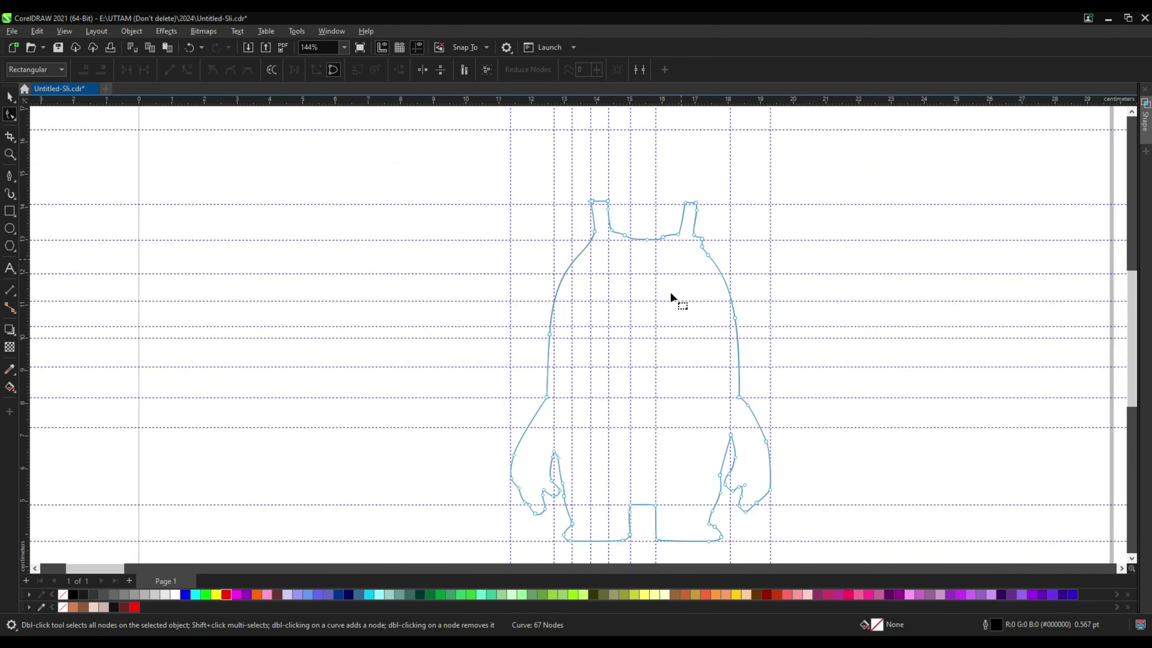
left_click(10, 228)
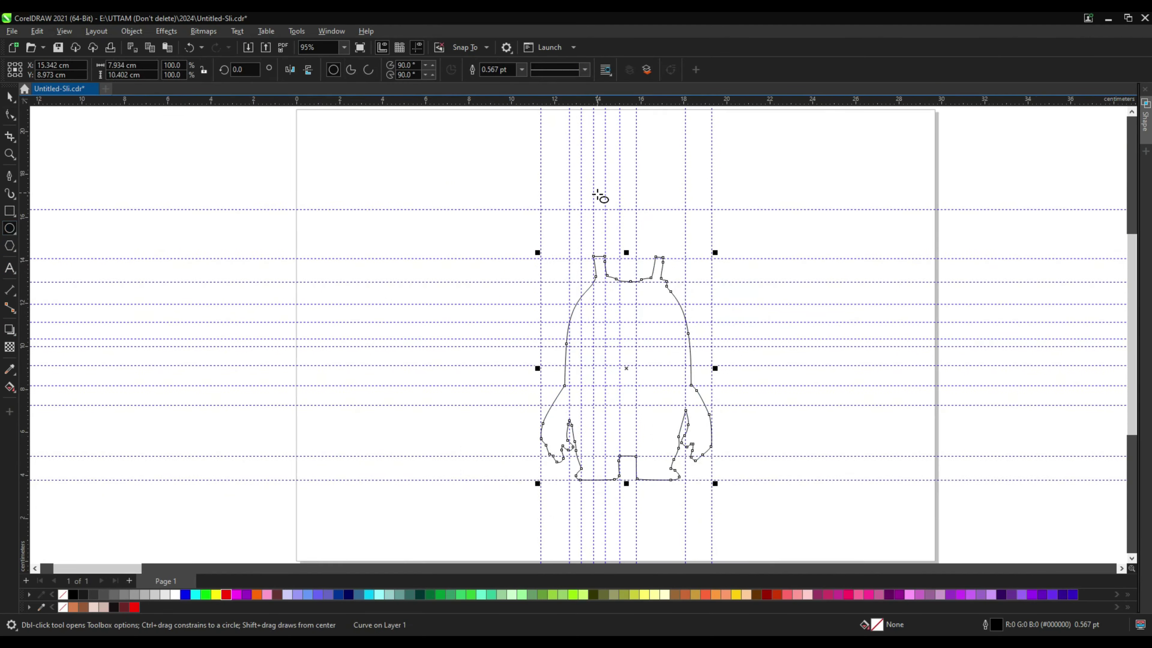
scroll(567, 218, "up", 2)
left_click_drag(530, 197, 621, 298)
Reshape the left stalk's top into a slanted edge that overlaps the ellipse
scroll(629, 326, "up", 2)
key("F10")
left_click(617, 323)
scroll(617, 325, "up", 2)
scroll(622, 330, "up", 2)
left_click(576, 296)
Select the ellipse and stretch its lower edge down over the stalk to a height of about 2.28 cm
left_click(10, 96)
left_click(314, 291)
scroll(453, 313, "up", 1)
scroll(327, 320, "down", 2)
left_click(553, 234)
scroll(437, 331, "up", 2)
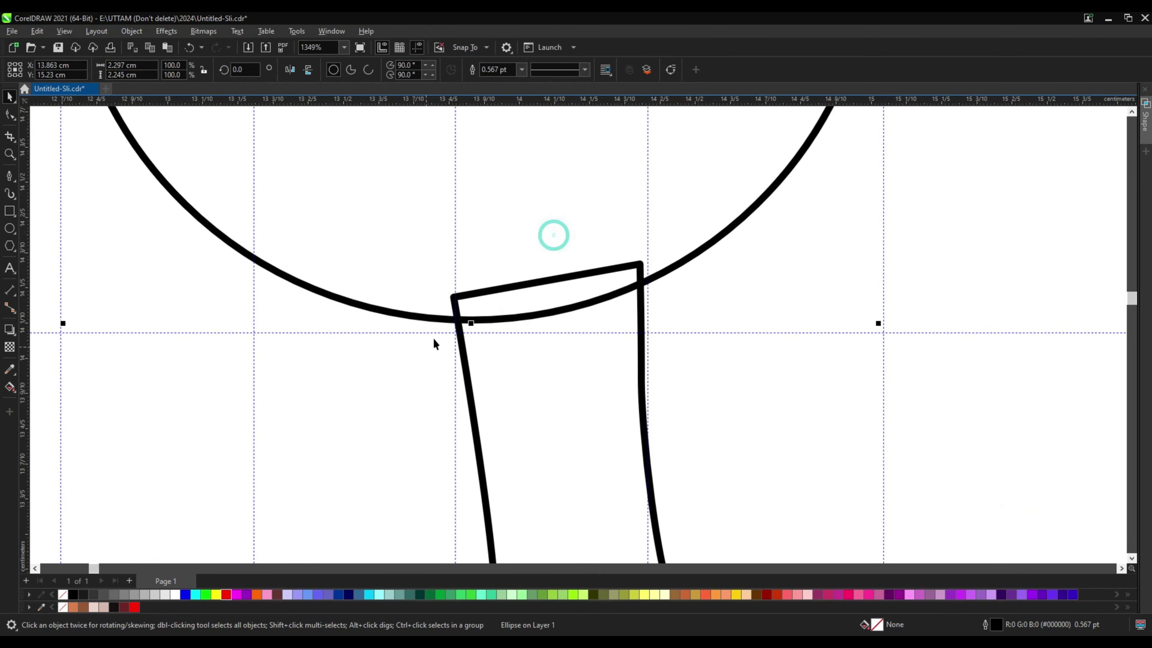
left_click_drag(485, 319, 486, 337)
scroll(523, 408, "down", 9)
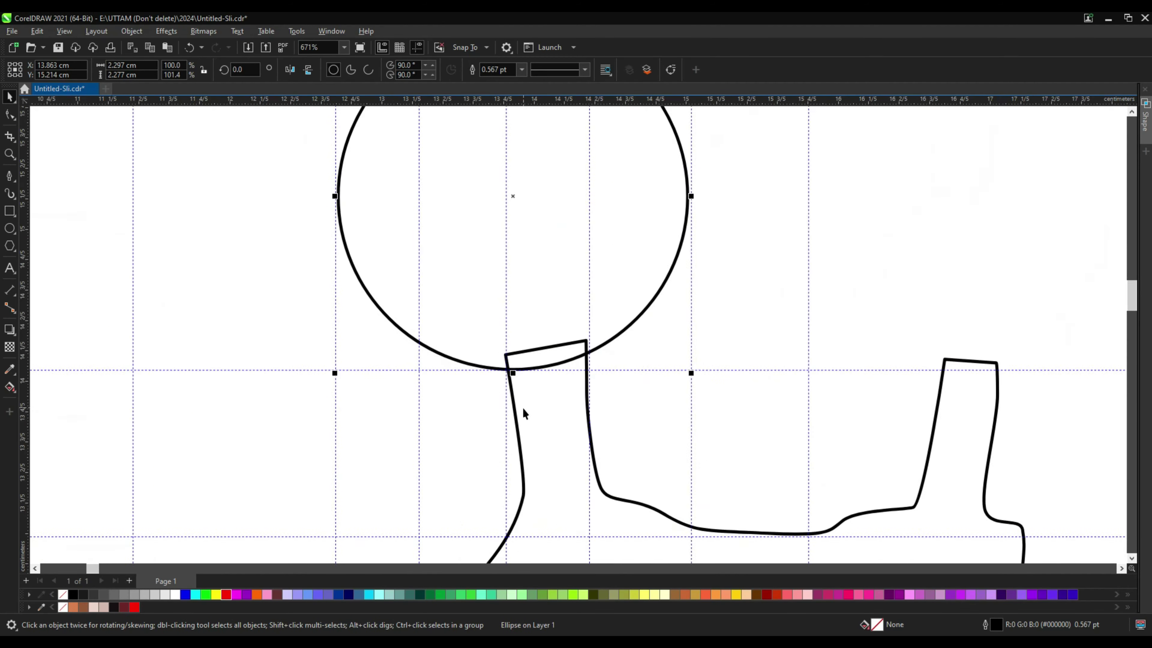
Draw an ellipse about 2.29 cm wide and 2.28 cm tall above the right stalk
left_click(10, 230)
scroll(635, 227, "down", 1)
scroll(650, 249, "up", 1)
left_click_drag(619, 201, 822, 404)
scroll(635, 316, "up", 3)
left_click(10, 114)
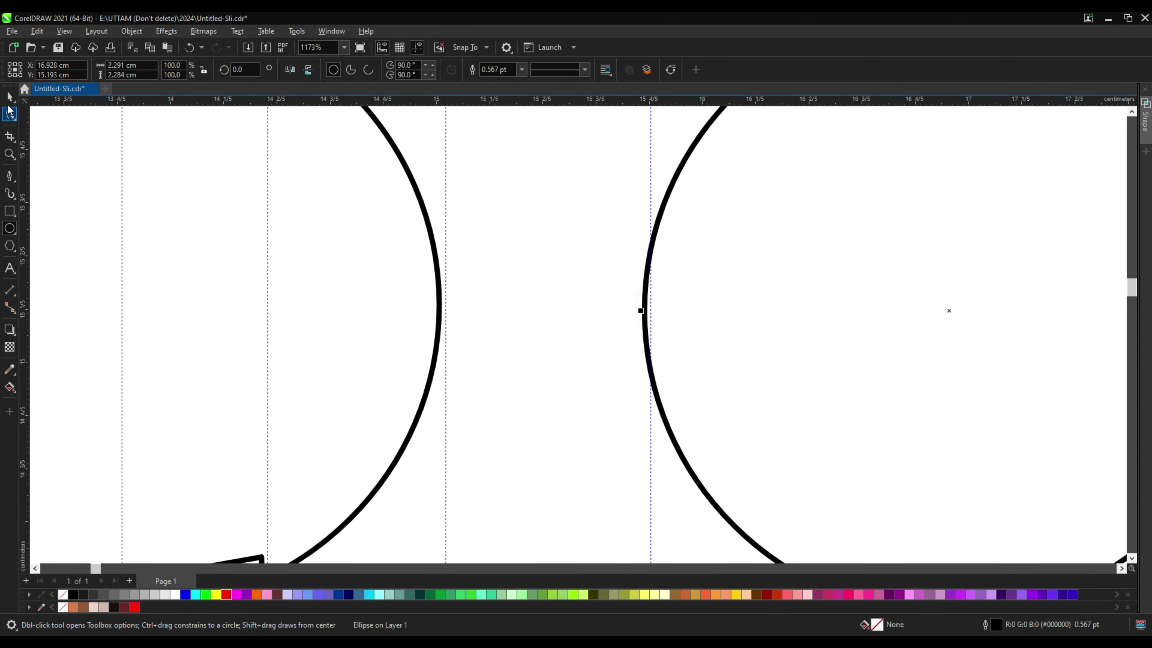
Fit the facing sides of both eye ellipses to their vertical guidelines, making the right ellipse about 2.27 cm wide
left_click(10, 98)
scroll(308, 323, "up", 4)
left_click(470, 342)
left_click_drag(546, 284, 558, 285)
left_click(875, 302)
left_click_drag(815, 299, 829, 298)
scroll(744, 296, "down", 9)
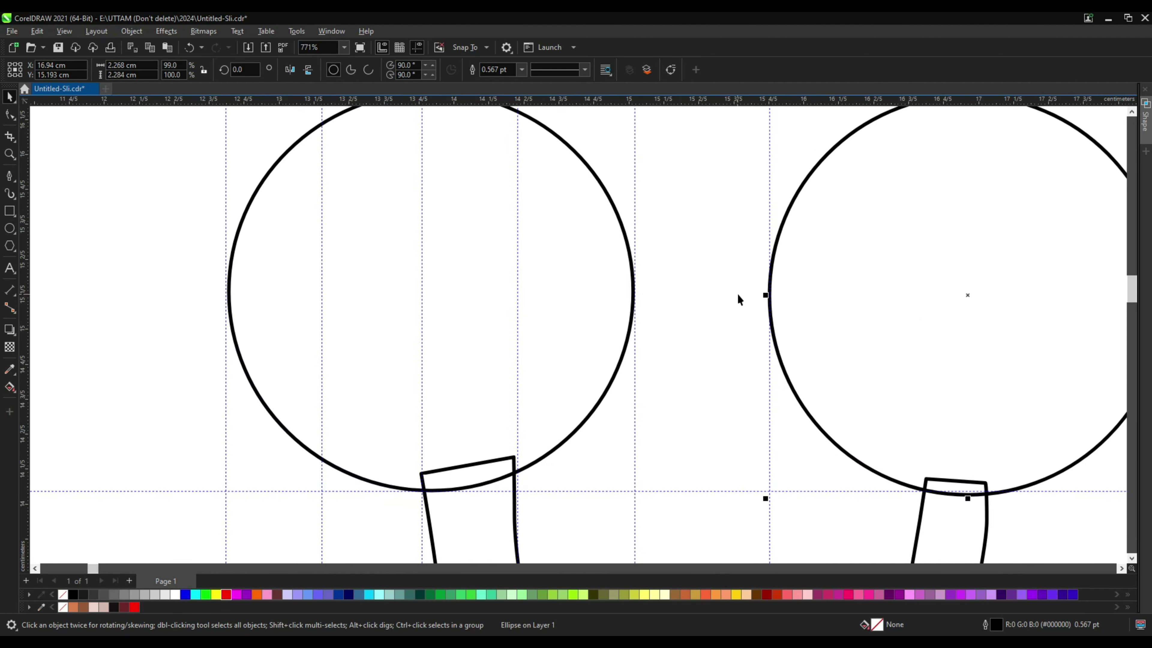
Select both eye ellipses together with the body outline and weld them into a single curve
scroll(736, 294, "down", 2)
left_click(577, 338, "shift")
left_click(608, 446, "shift")
left_click(353, 70)
scroll(757, 219, "down", 1)
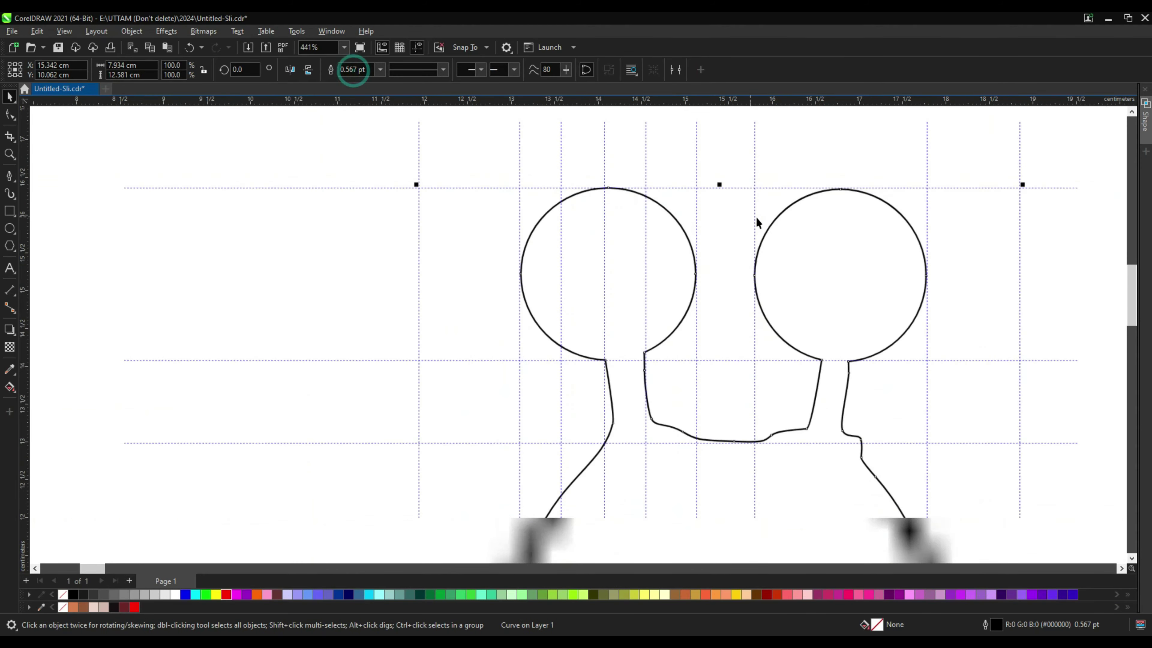
Examine the nodes and the overall silhouette of the welded outline with the Shape tool
scroll(594, 314, "down", 2)
key("F10")
scroll(694, 322, "up", 3)
scroll(809, 306, "down", 3)
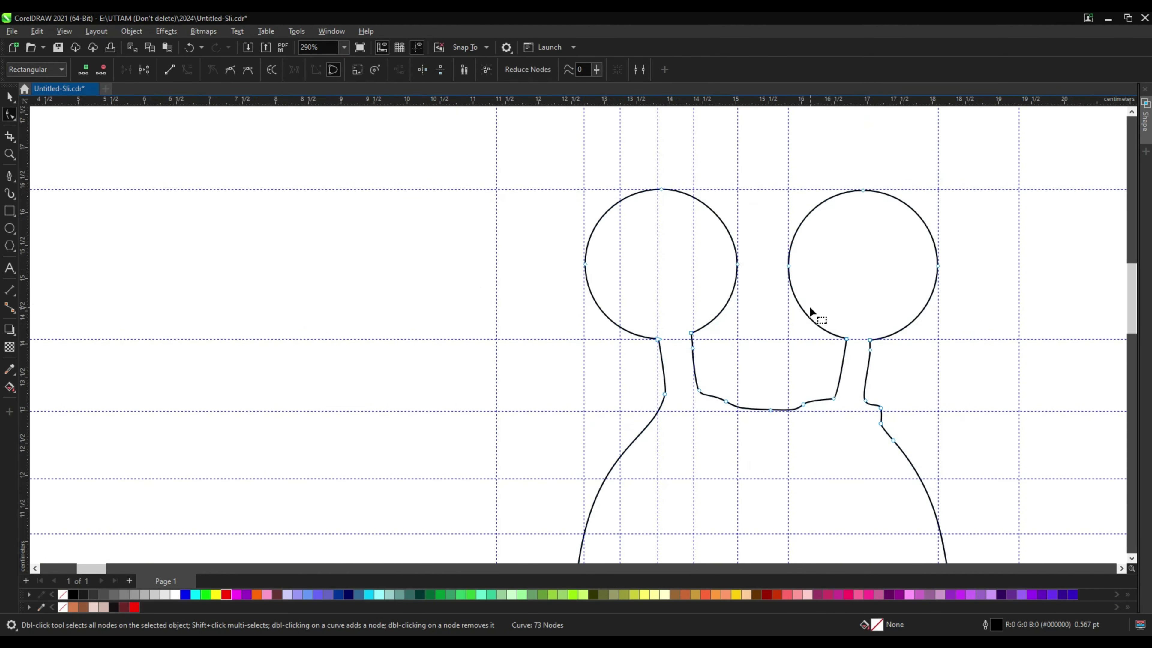
scroll(771, 295, "down", 5)
left_click(547, 249)
scroll(540, 231, "down", 6)
scroll(598, 213, "up", 5)
scroll(598, 213, "down", 1)
scroll(659, 195, "up", 1)
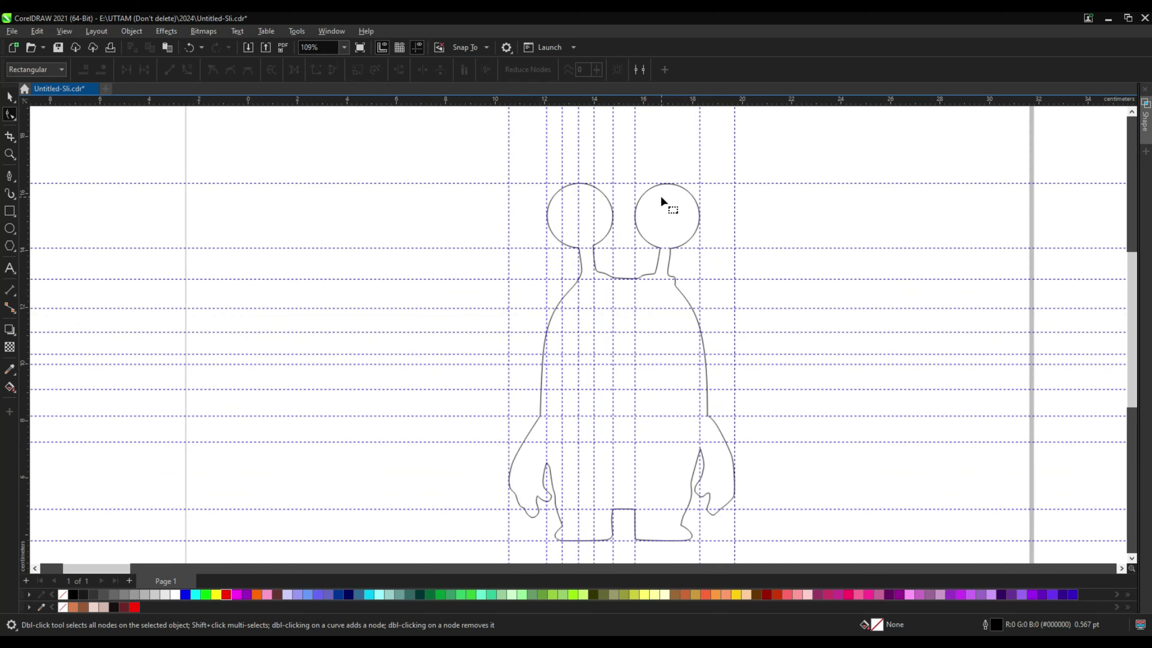
Shift the right armpit node slightly inward and reshape the body side above it and the upper arm curve below it
scroll(705, 405, "up", 6)
left_click(706, 361)
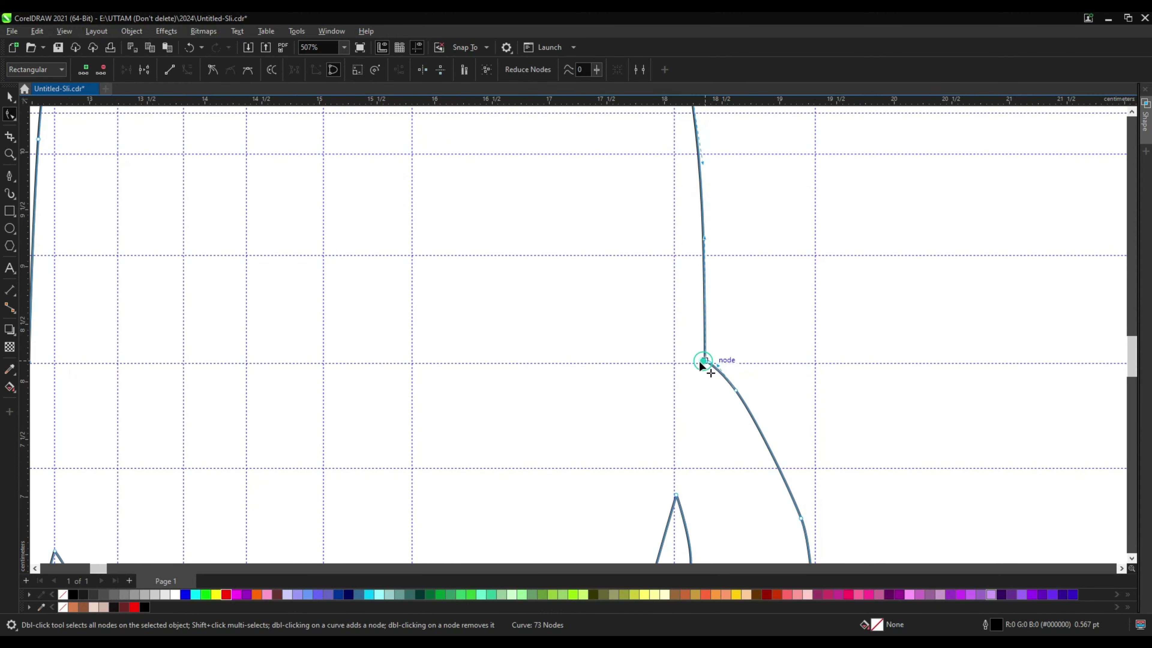
left_click(701, 363)
scroll(744, 267, "down", 2)
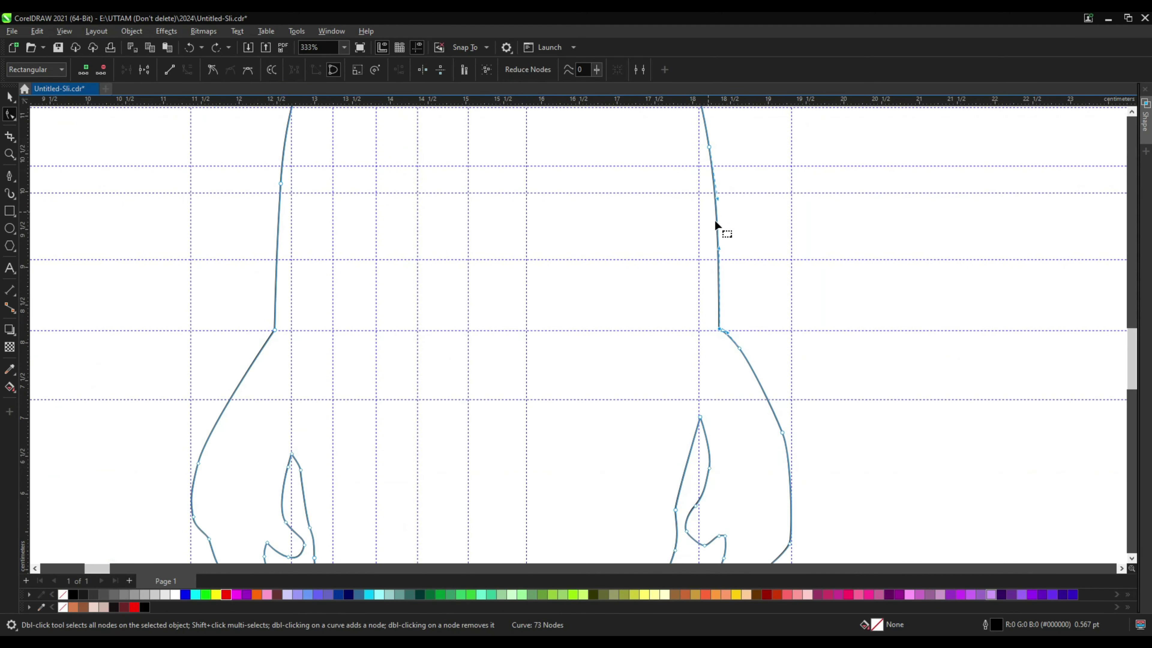
double_click(715, 193)
scroll(709, 319, "up", 2)
left_click_drag(728, 334, 714, 337)
left_click(763, 374)
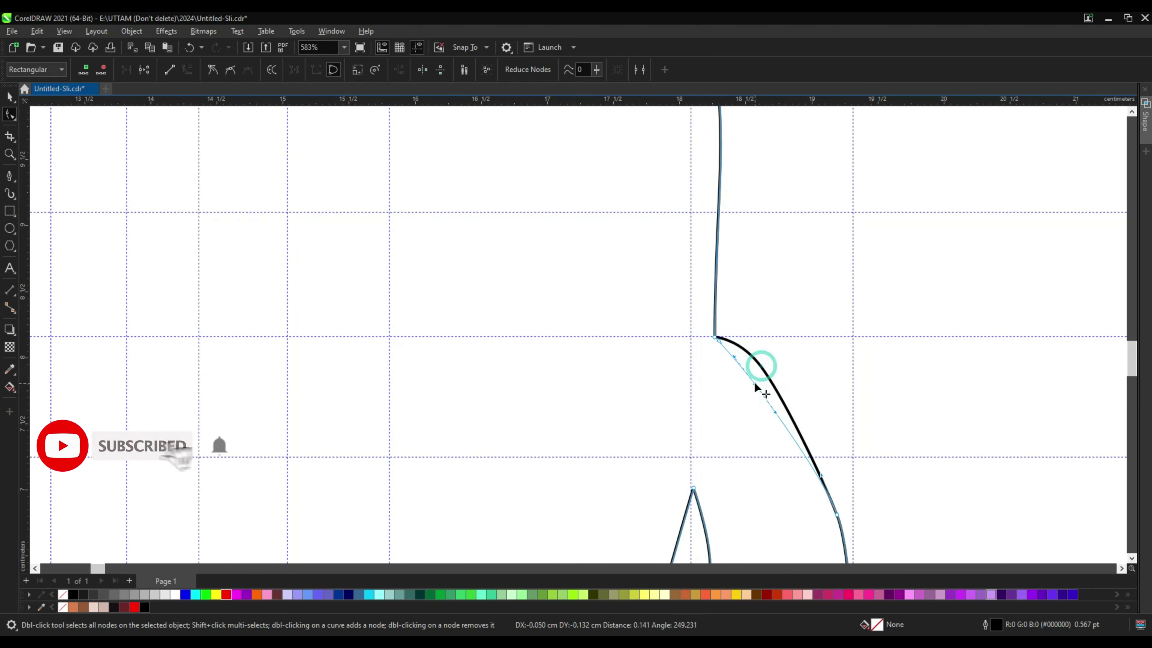
Reshape the right hand's thumb tip, thumb underside and inner wrist curve by moving their nodes
scroll(828, 317, "down", 4)
scroll(813, 462, "up", 3)
scroll(813, 461, "up", 1)
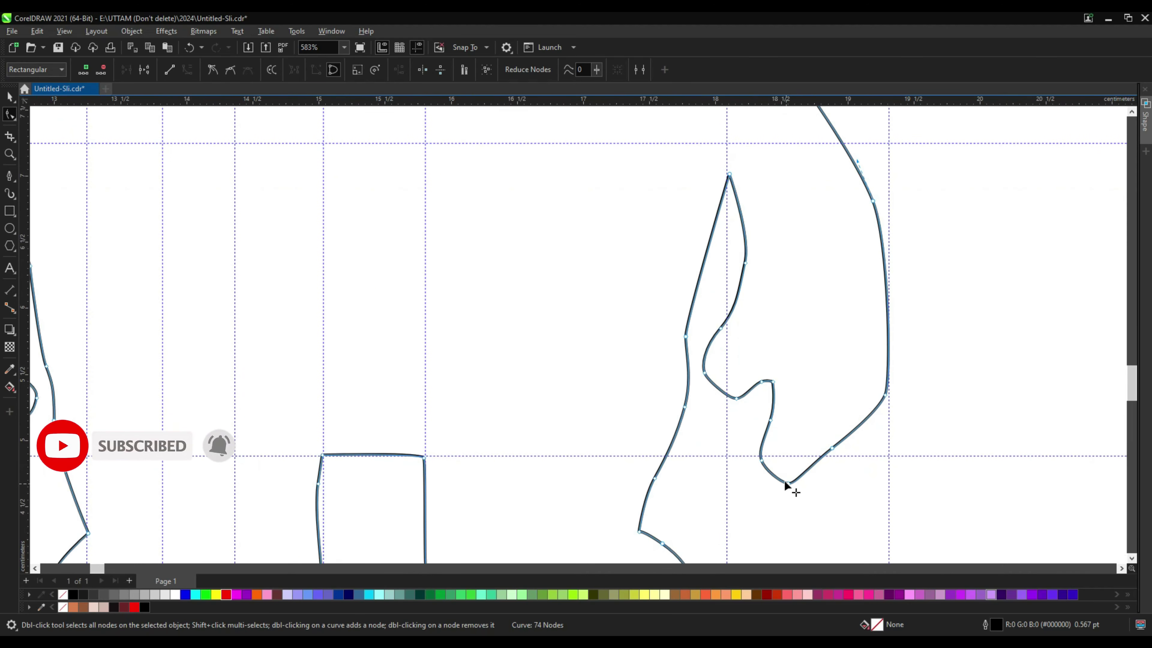
scroll(694, 370, "up", 2)
left_click_drag(695, 371, 692, 373)
scroll(742, 408, "up", 1)
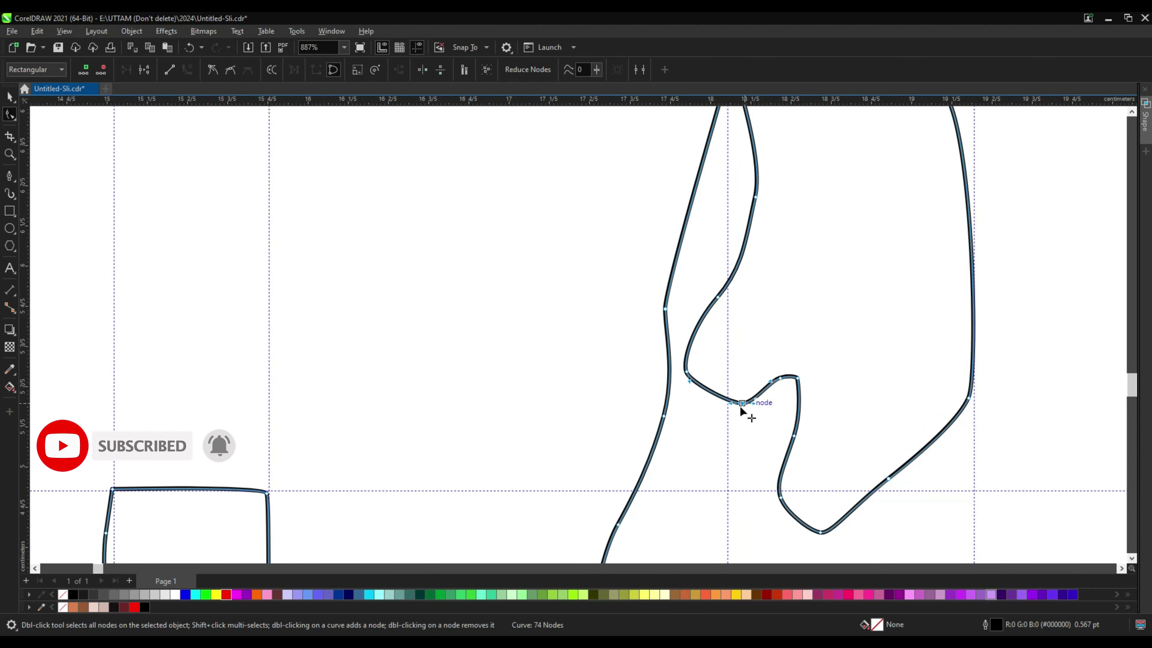
left_click_drag(731, 275, 736, 280)
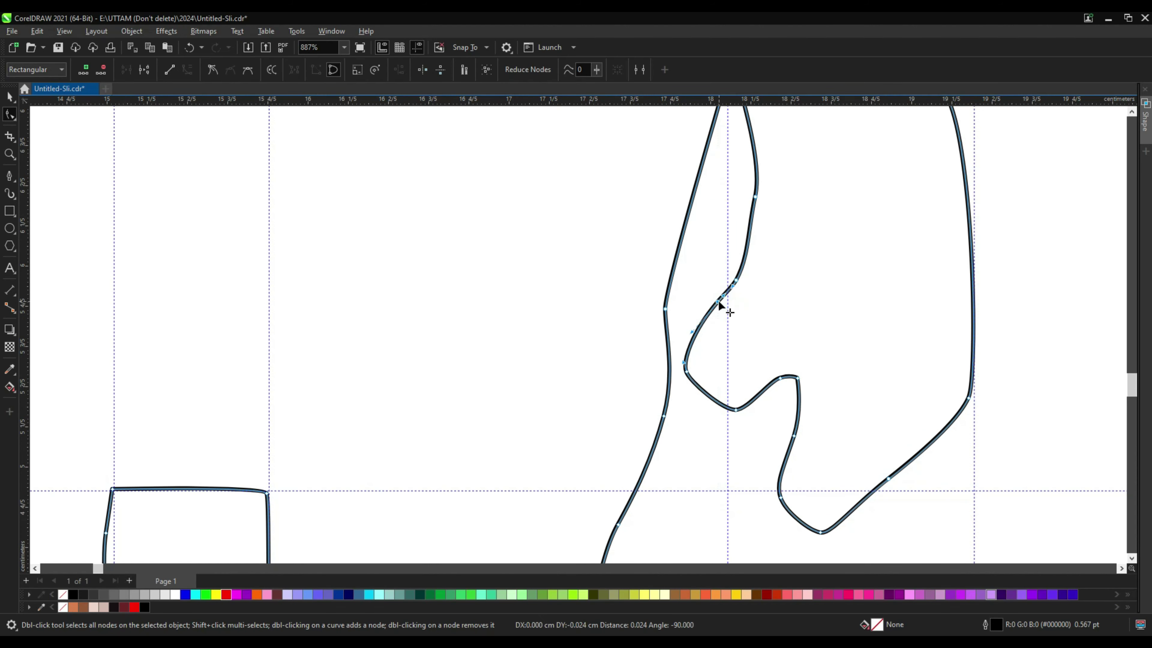
Remove the surplus inner wrist node on the right hand and refine the notch between its thumb and finger
double_click(718, 298)
scroll(811, 407, "up", 2)
left_click_drag(793, 369, 798, 375)
left_click_drag(788, 445, 795, 445)
scroll(848, 469, "down", 3)
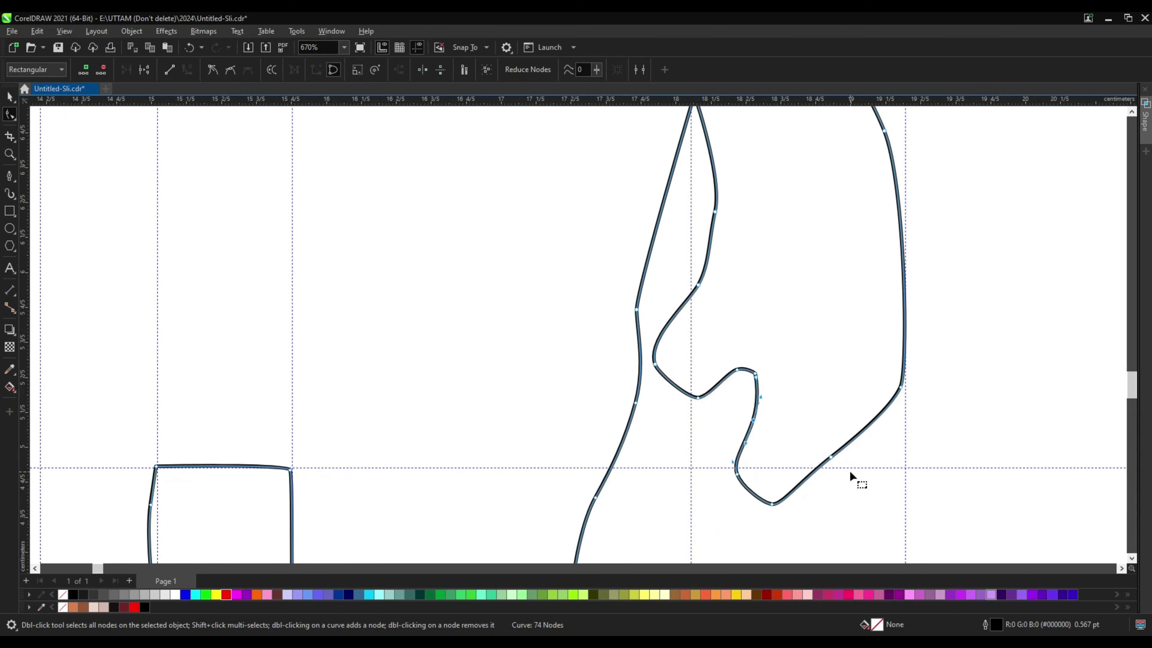
scroll(766, 513, "up", 2)
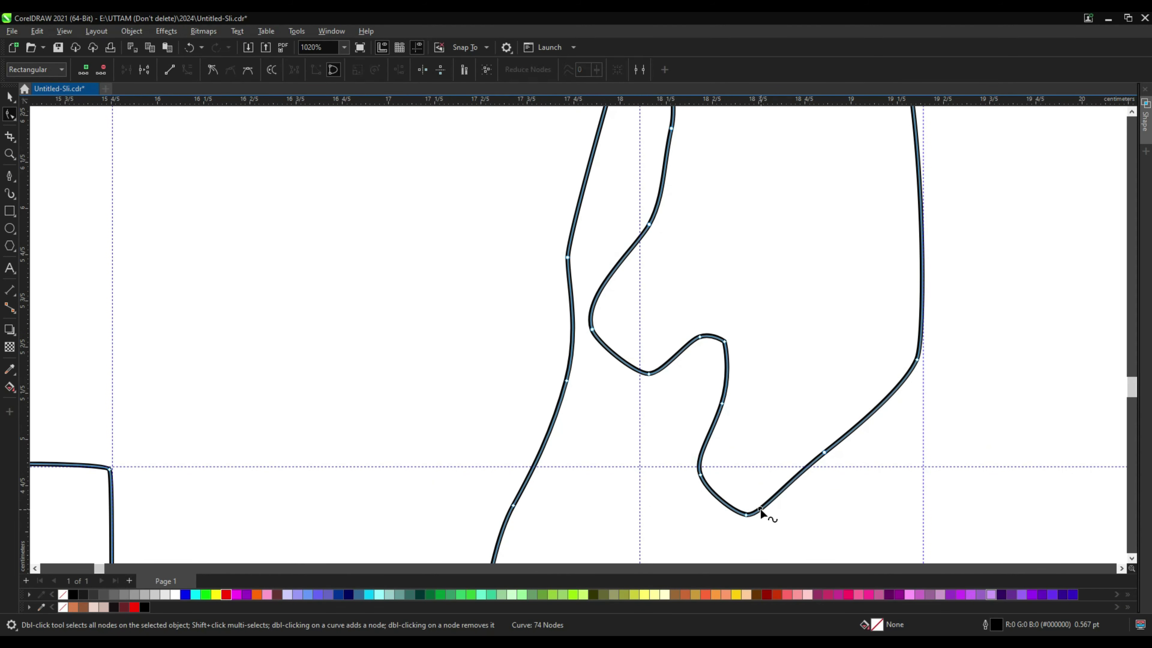
left_click(826, 456)
Adjust the nodes along the left hand's outer edge and fingertip
scroll(866, 411, "down", 7)
left_click(705, 417)
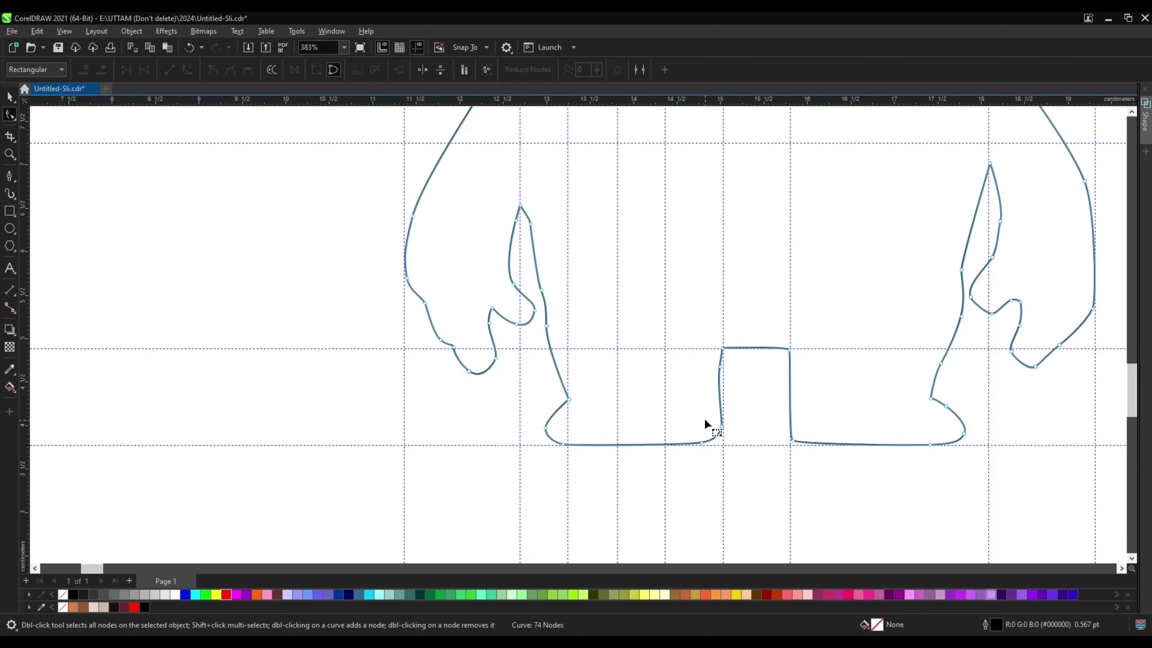
scroll(566, 382, "up", 4)
scroll(528, 345, "down", 4)
scroll(504, 207, "up", 7)
left_click_drag(503, 241, 505, 162)
left_click_drag(494, 283, 479, 254)
left_click_drag(488, 453, 498, 401)
left_click_drag(545, 523, 533, 454)
Raise the left hand's fingertip corner, the notch beside the thumb and the thumb's underside
scroll(547, 503, "down", 6)
scroll(547, 472, "up", 5)
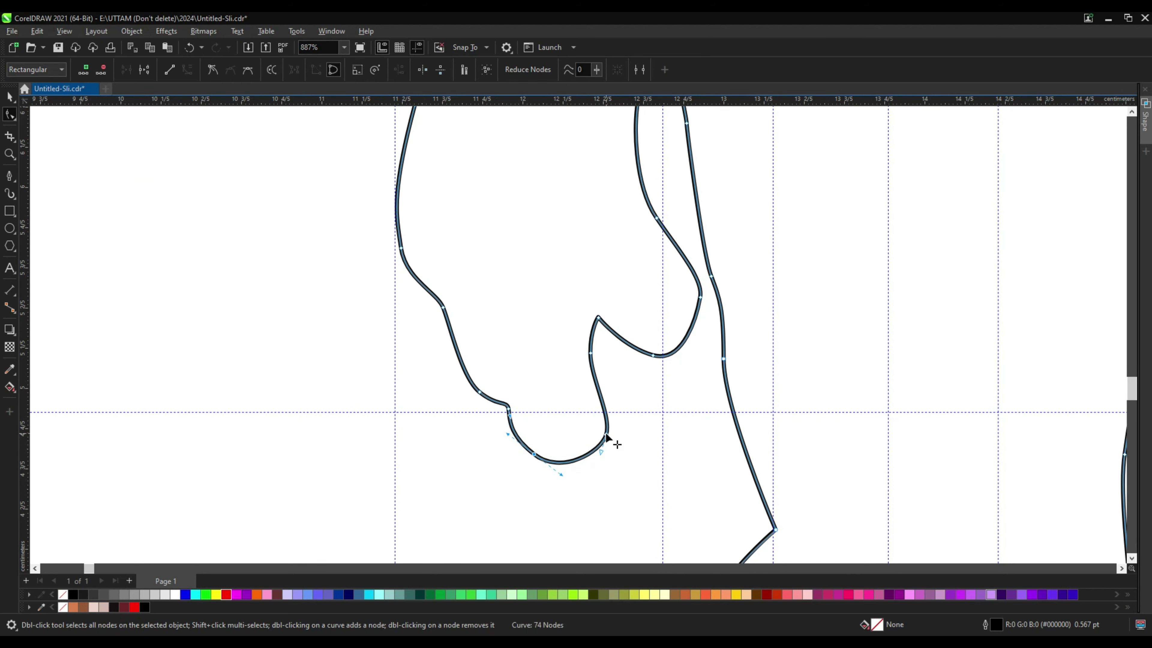
left_click_drag(606, 435, 606, 423)
left_click_drag(598, 317, 594, 298)
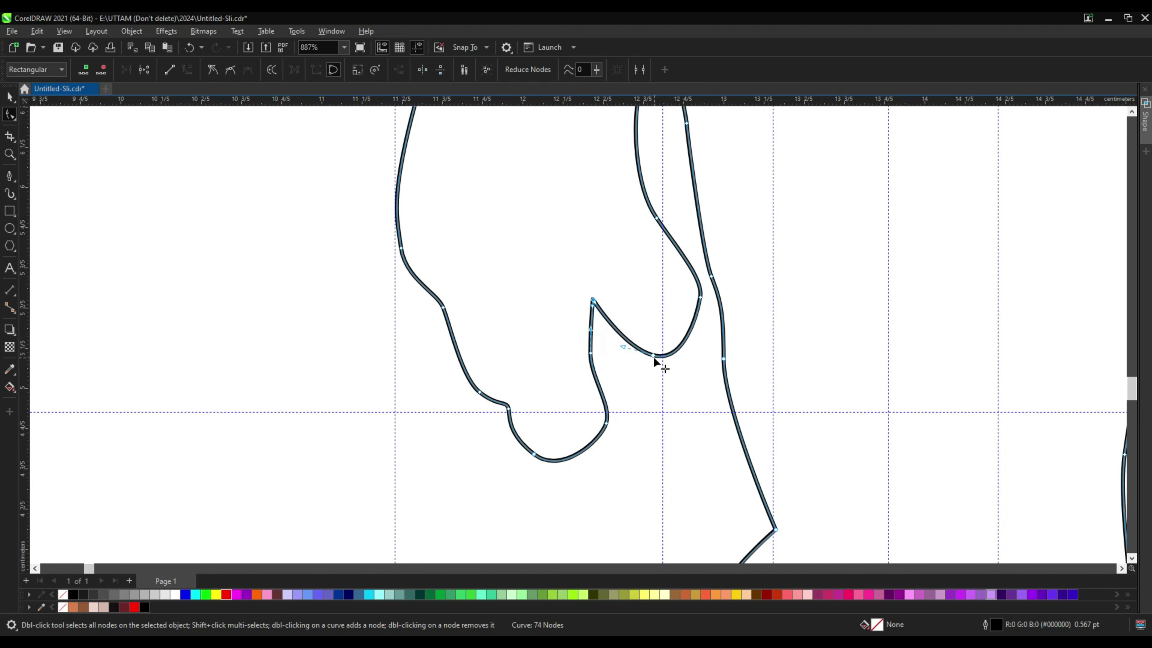
left_click_drag(652, 356, 653, 346)
Smooth the body edge beside the left hand's thumb by moving its nodes and replacing unneeded ones
scroll(680, 363, "down", 2)
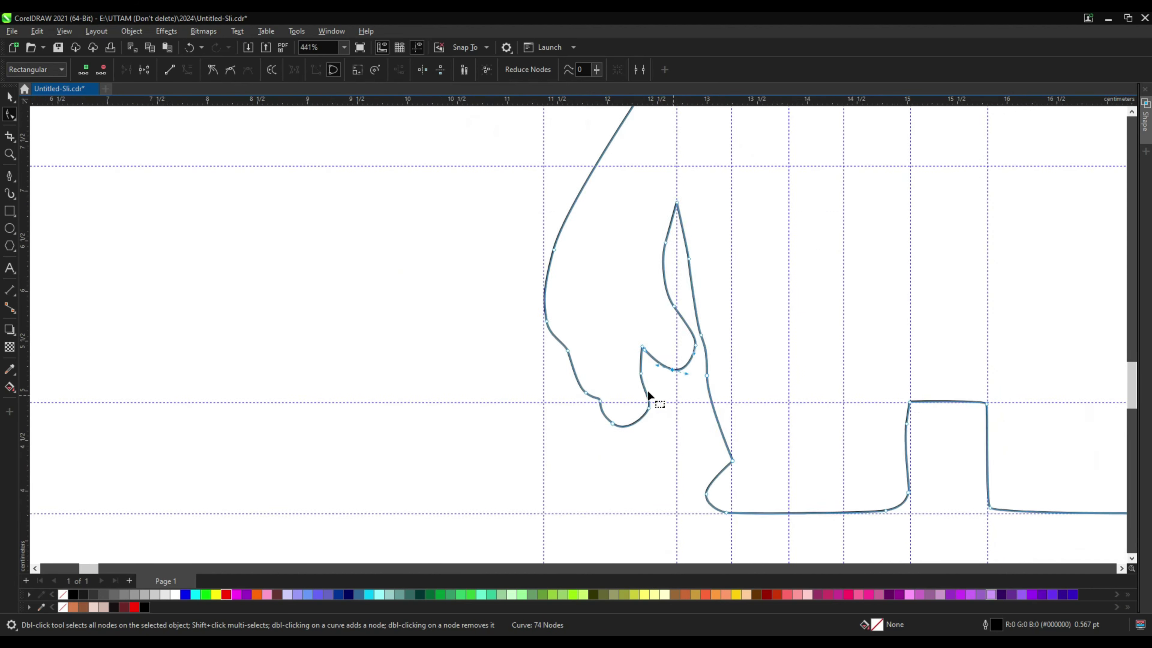
scroll(653, 399, "up", 2)
left_click_drag(667, 406, 680, 414)
left_click(659, 349)
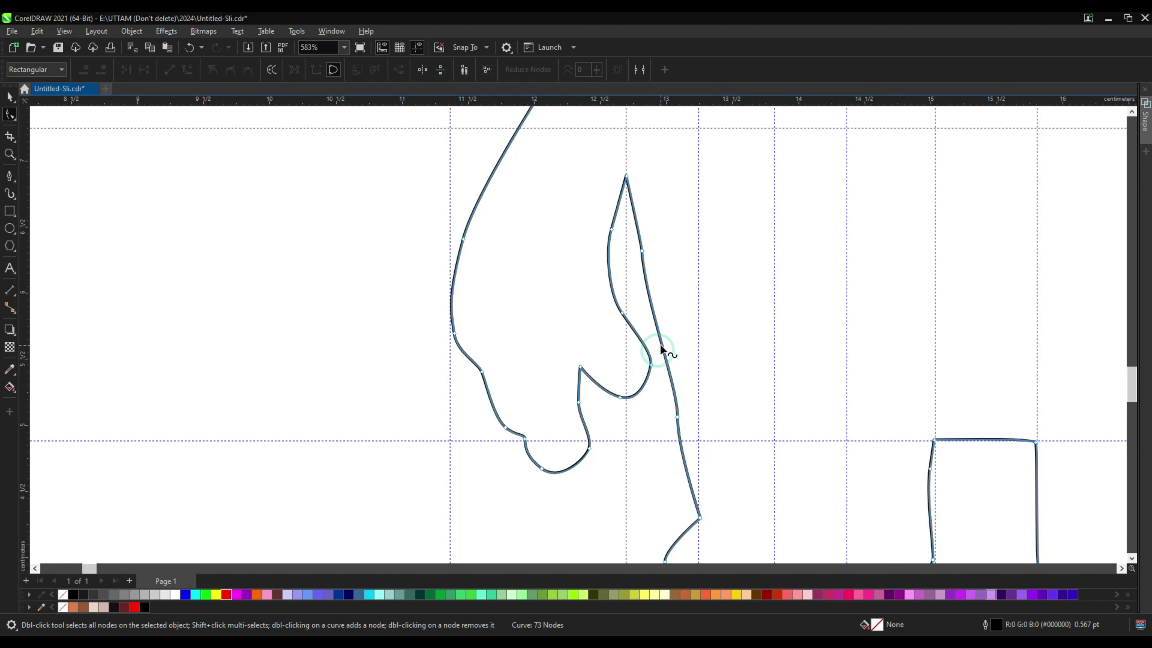
double_click(659, 345)
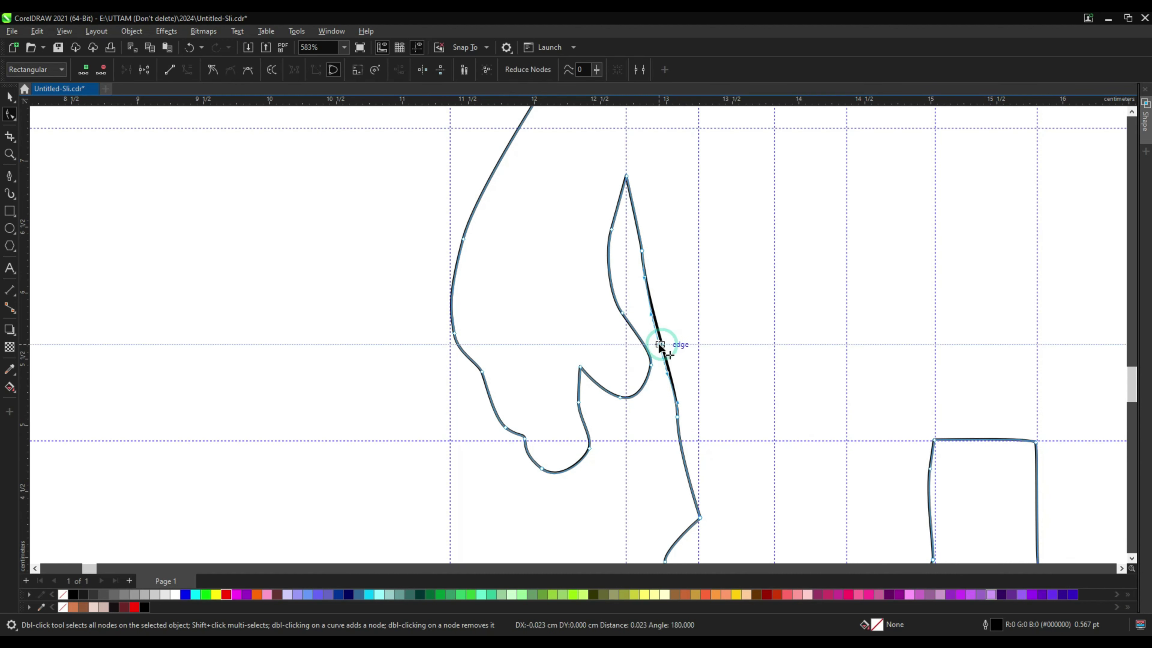
left_click_drag(640, 251, 643, 232)
double_click(648, 251)
left_click(673, 233)
Round the left hand's fingertip and smooth its outer edge into an even curve by moving and removing nodes
scroll(484, 379, "up", 1)
left_click_drag(483, 376, 471, 396)
scroll(528, 472, "up", 1)
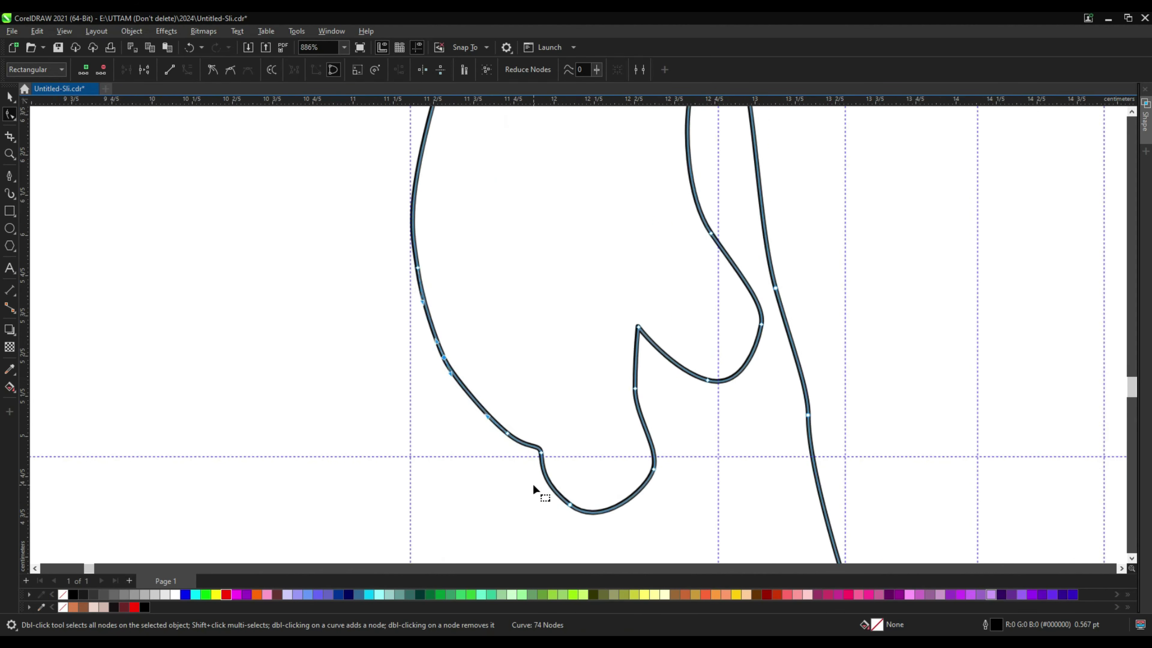
scroll(580, 513, "up", 1)
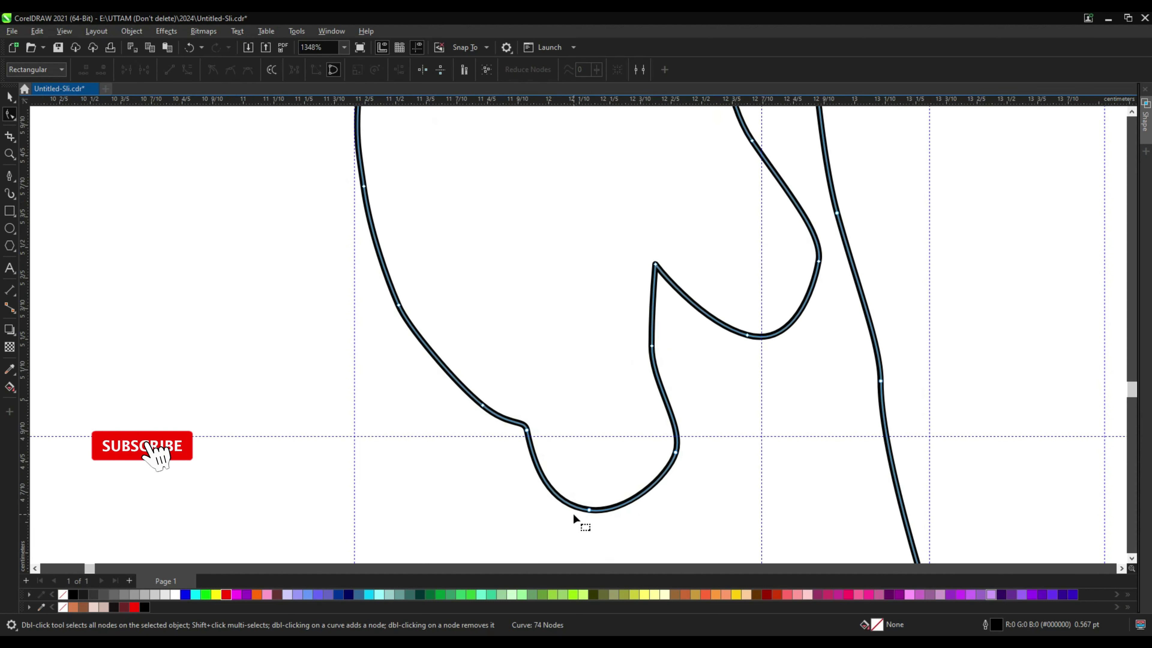
left_click(600, 511)
scroll(527, 436, "down", 1)
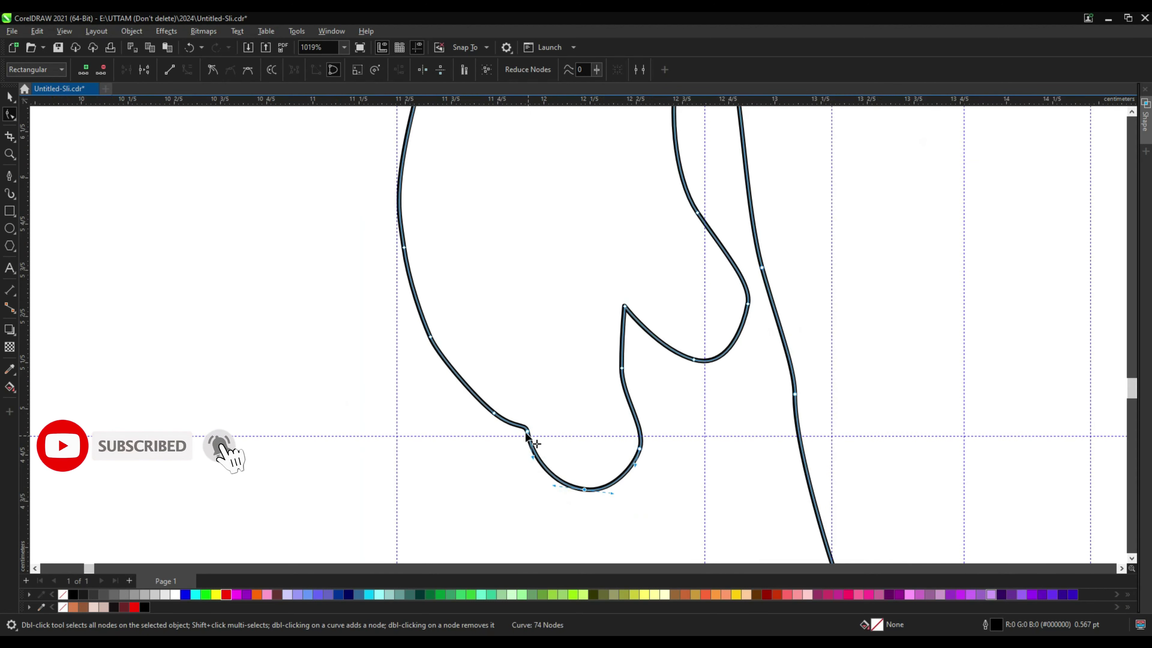
double_click(404, 247)
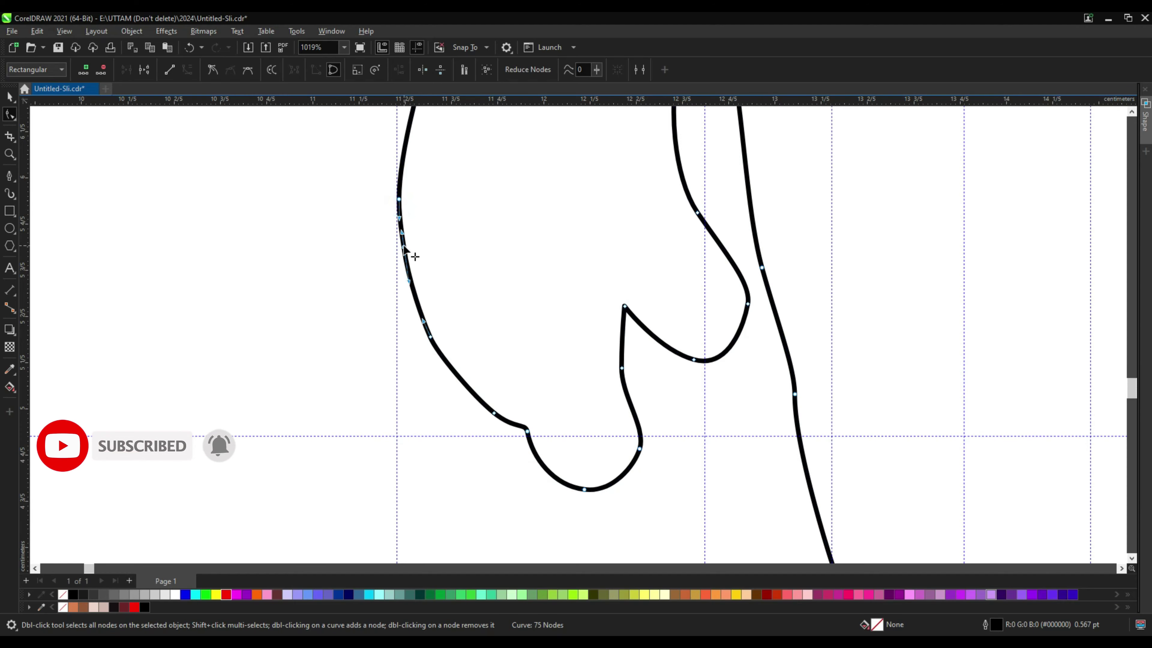
double_click(431, 336)
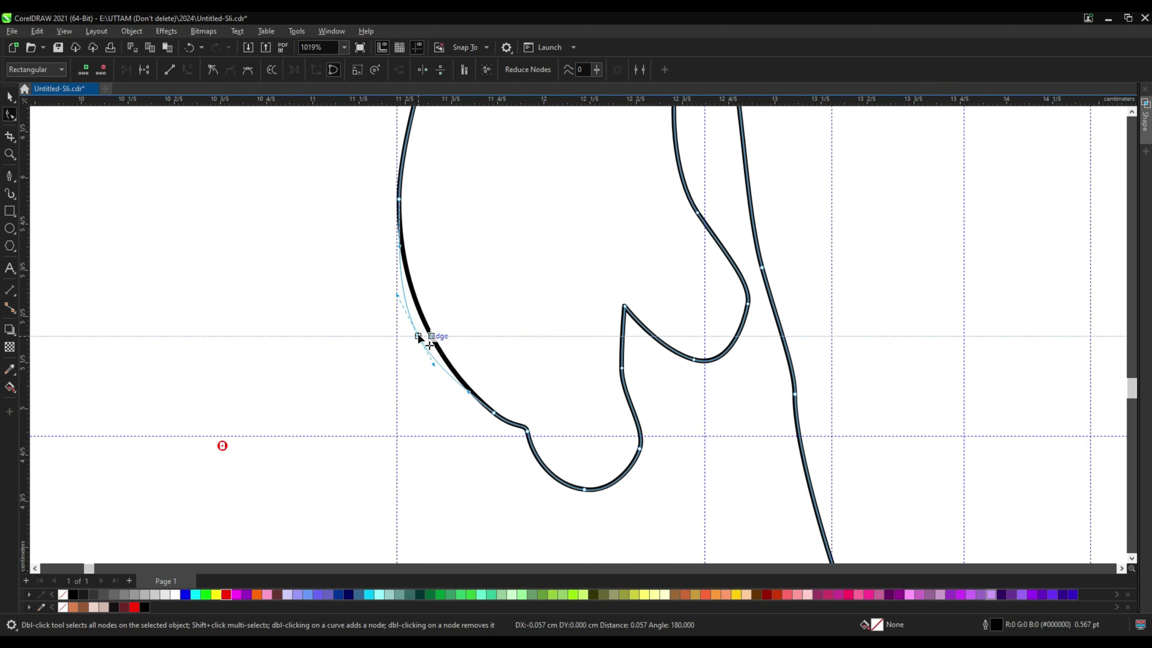
Adjust the left armpit node where the body side meets the arm
scroll(424, 335, "down", 6)
scroll(497, 376, "up", 4)
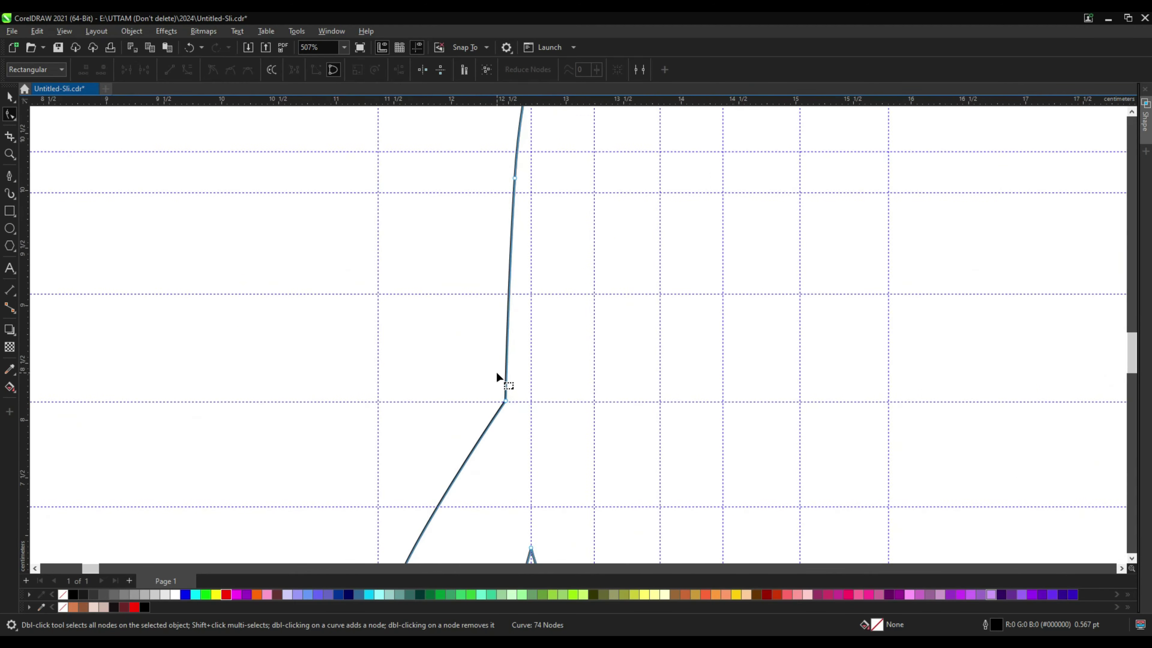
left_click(507, 403)
scroll(499, 385, "down", 5)
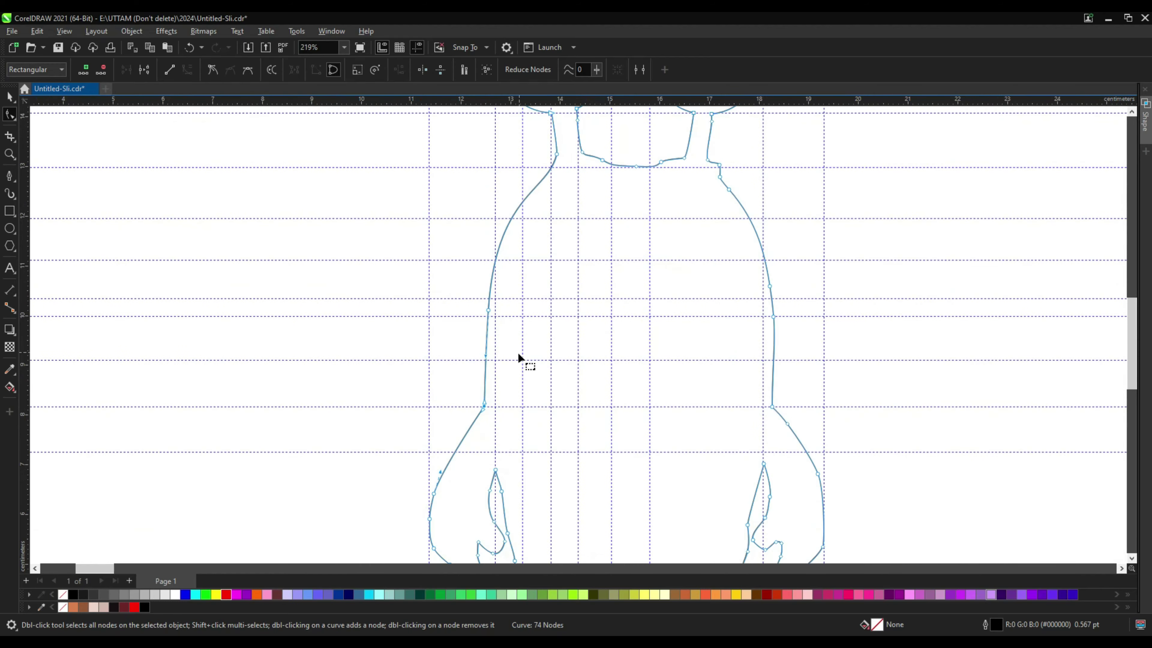
Sharpen the inner base corner of the left stalk where it meets the top of the head
scroll(544, 236, "up", 6)
double_click(551, 235)
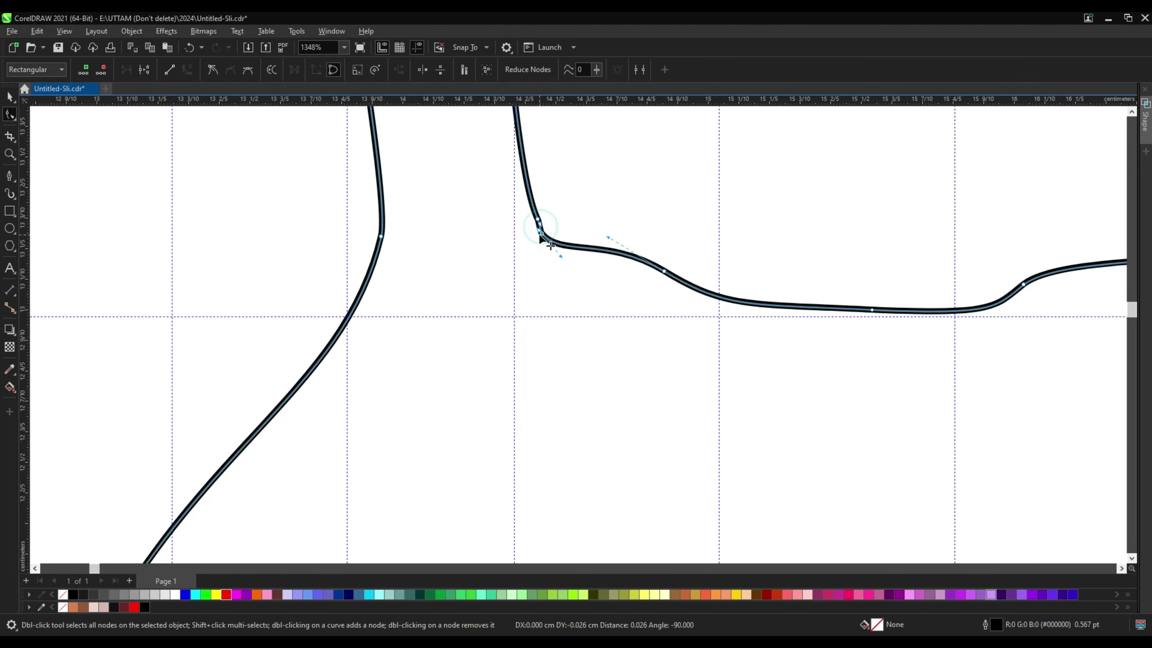
scroll(543, 241, "up", 2)
scroll(589, 301, "down", 3)
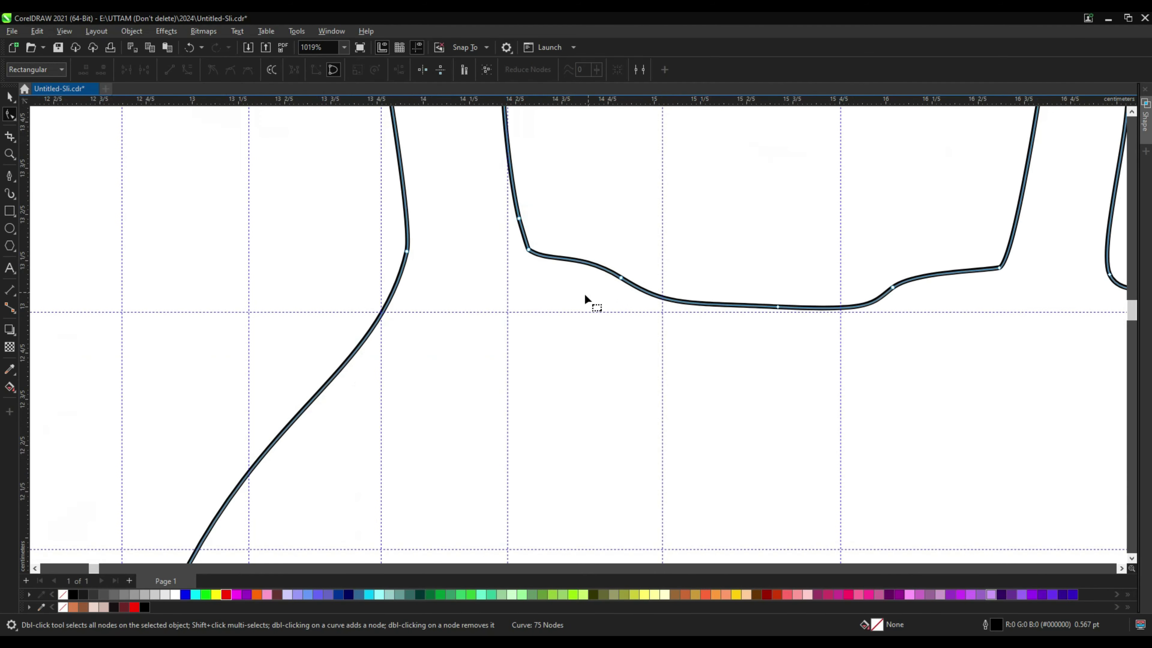
Move the top and base corners of the right stalk's inner side slightly toward the middle of the head
scroll(773, 229, "up", 1)
mouse_move(773, 229)
left_mouse_down()
mouse_move(682, 175)
mouse_move(802, 226)
mouse_move(762, 219)
left_mouse_up()
left_click_drag(730, 432, 708, 433)
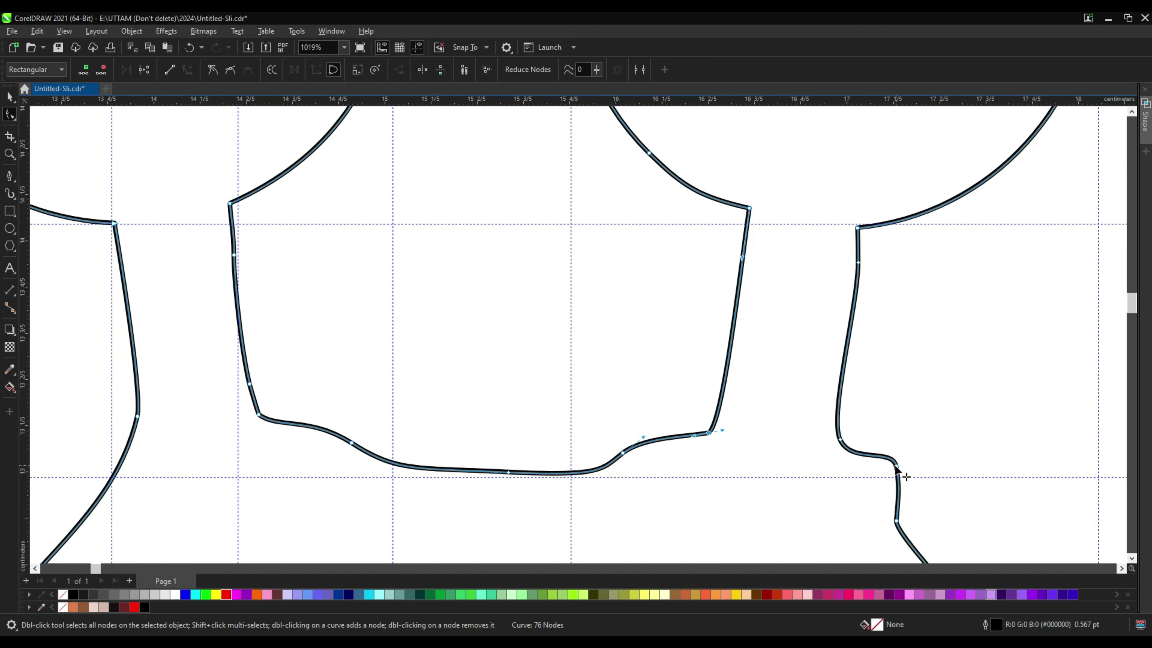
Reshape the right stalk's outer side and base, remove its surplus node, and refine the adjoining lower curve of the right eye
left_click_drag(896, 465, 879, 482)
left_click_drag(840, 439, 818, 450)
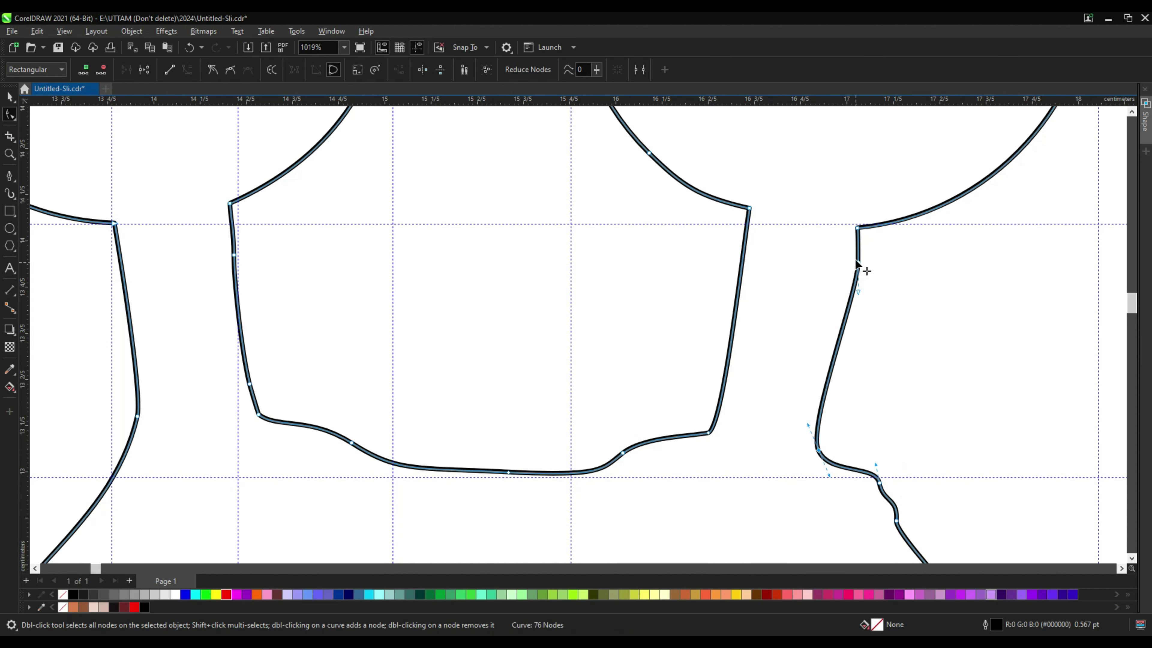
double_click(857, 265)
left_click_drag(857, 227, 851, 215)
scroll(945, 200, "down", 2)
double_click(945, 183)
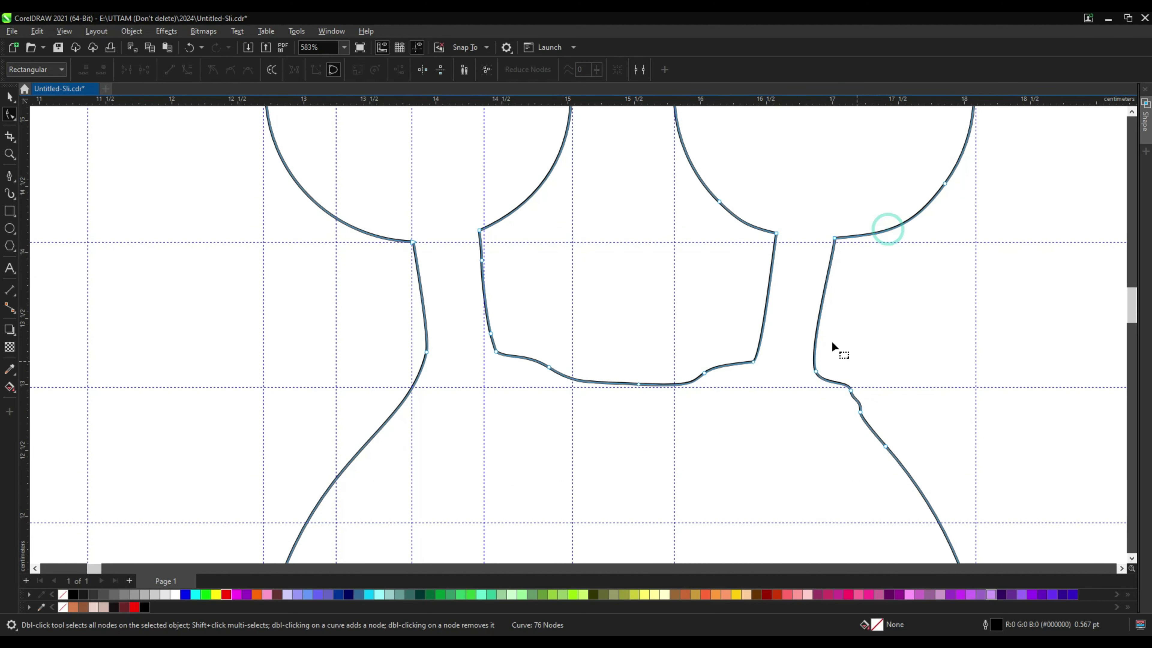
Smooth the bumpy shoulder below the right stalk into a flowing curve by moving and removing its surplus nodes
scroll(833, 349, "up", 2)
left_click(832, 381)
scroll(812, 345, "up", 2)
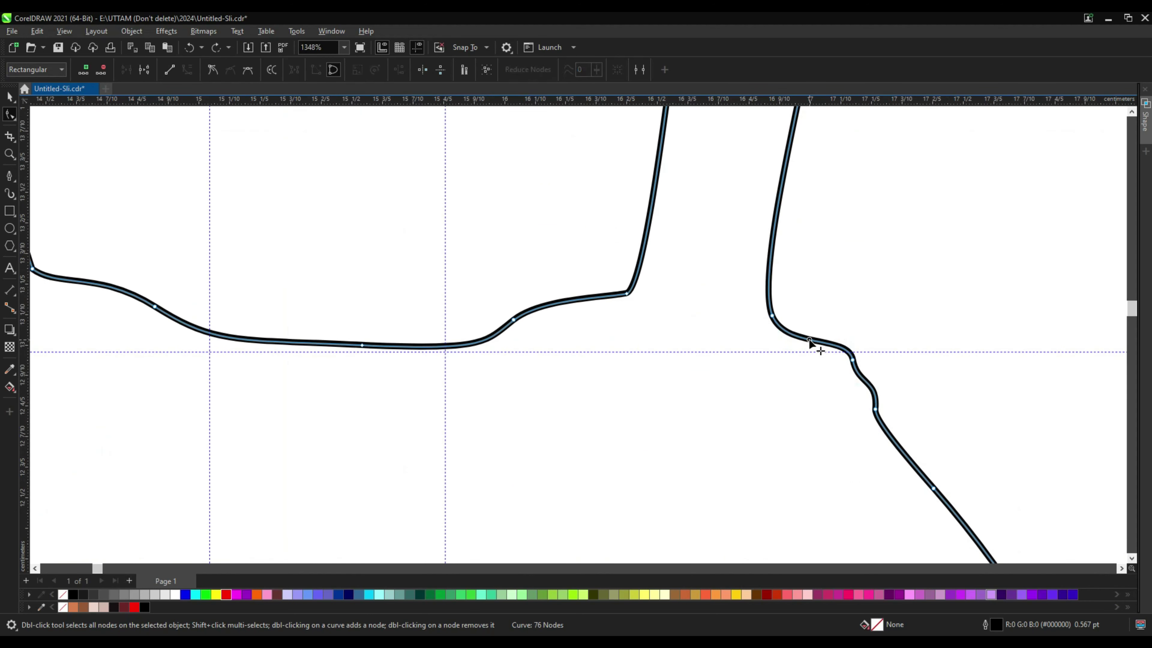
double_click(852, 360)
left_click_drag(875, 409, 867, 409)
double_click(911, 463)
double_click(867, 409)
double_click(863, 389)
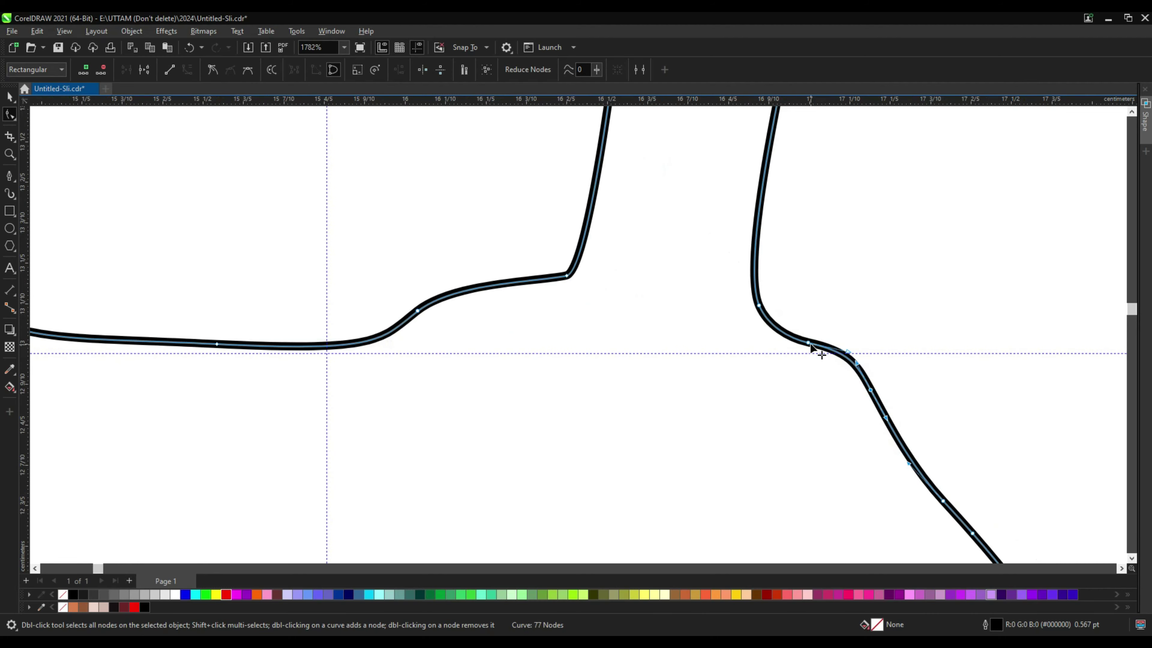
scroll(861, 399, "down", 2)
left_click(873, 410)
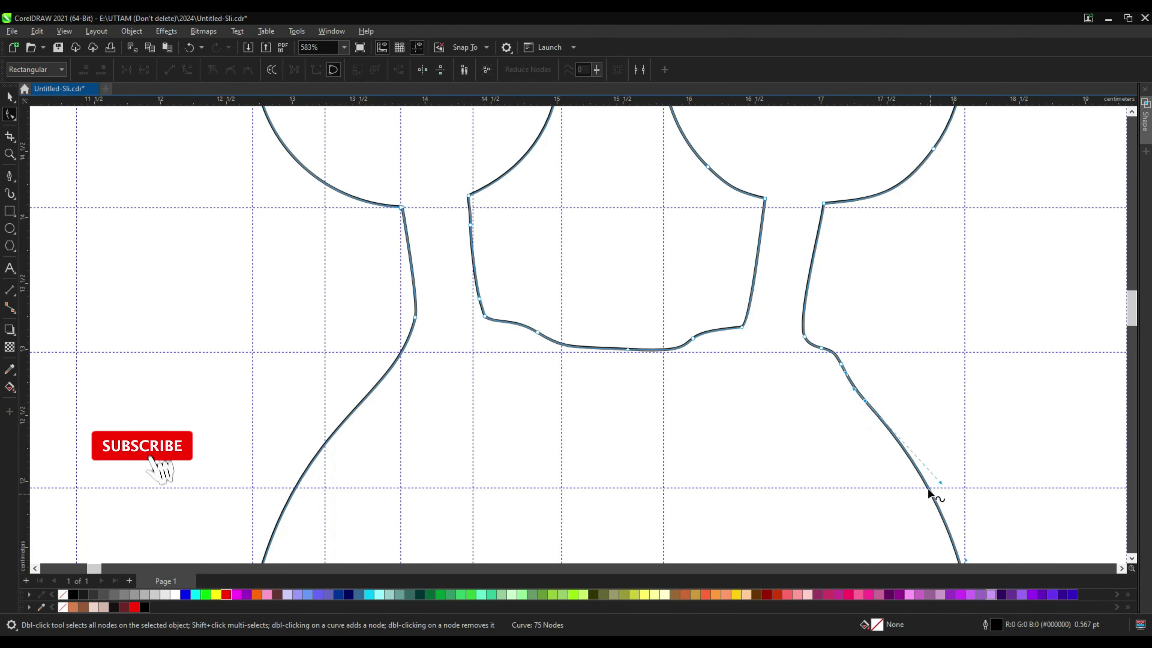
scroll(864, 404, "down", 3)
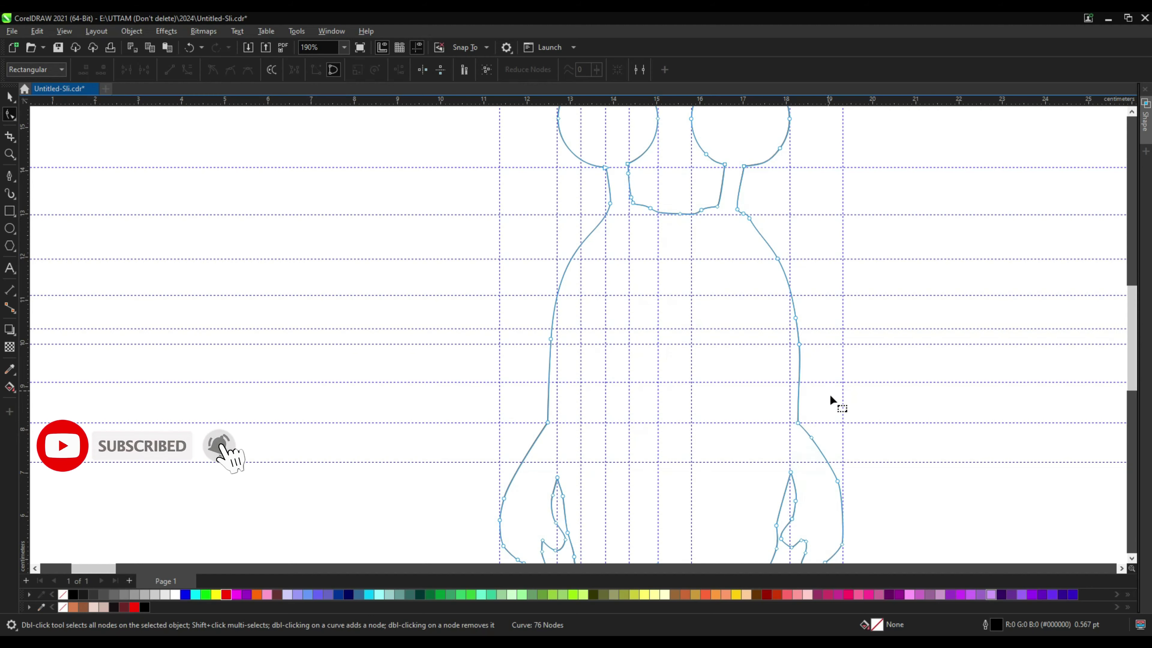
Move the right ankle corner slightly outward and reshape the leg's outer edge beside the right hand by adjusting its nodes
scroll(834, 454, "up", 2)
double_click(844, 529)
scroll(812, 422, "down", 2)
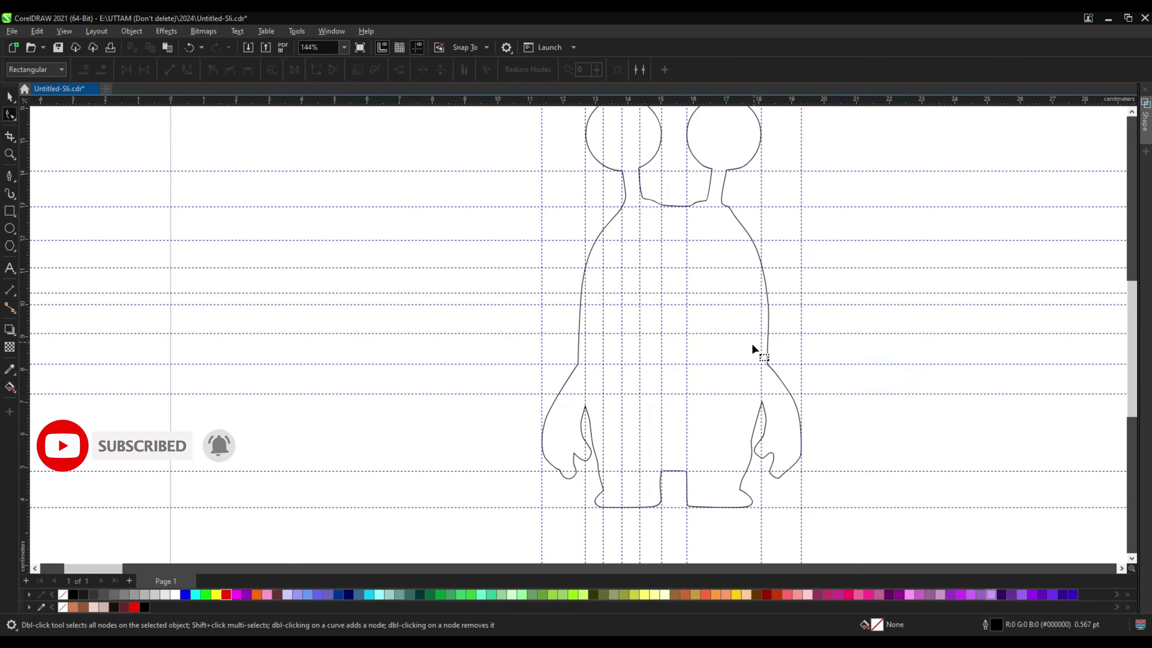
left_click(753, 258)
left_click(737, 517)
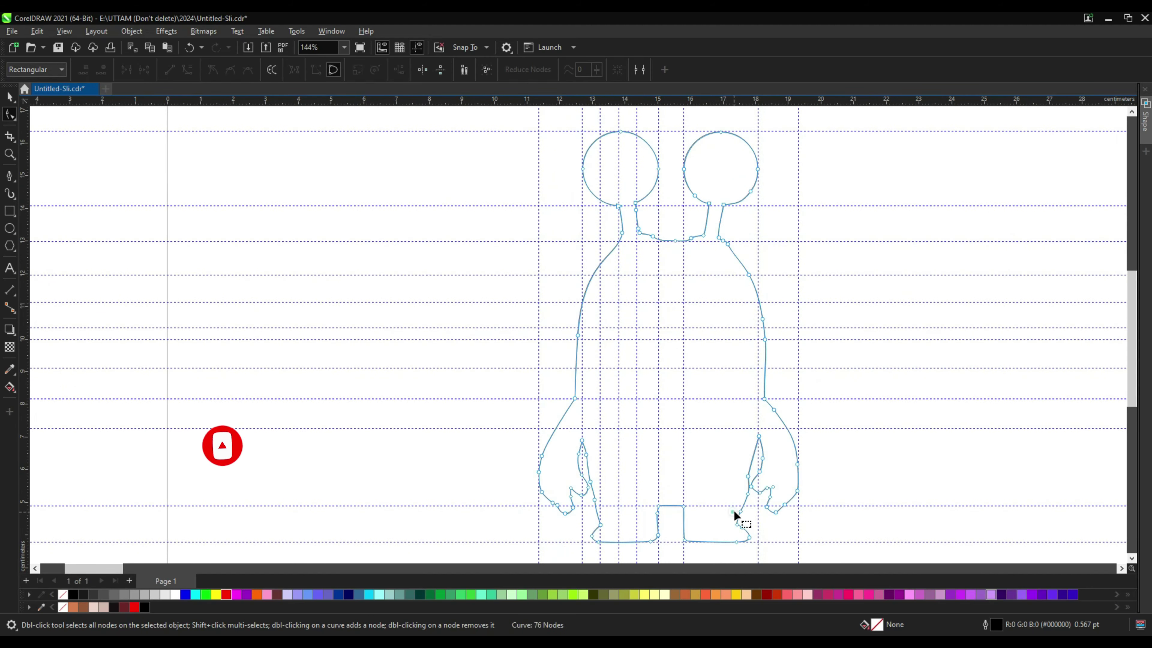
scroll(738, 508, "up", 3)
scroll(748, 517, "up", 5)
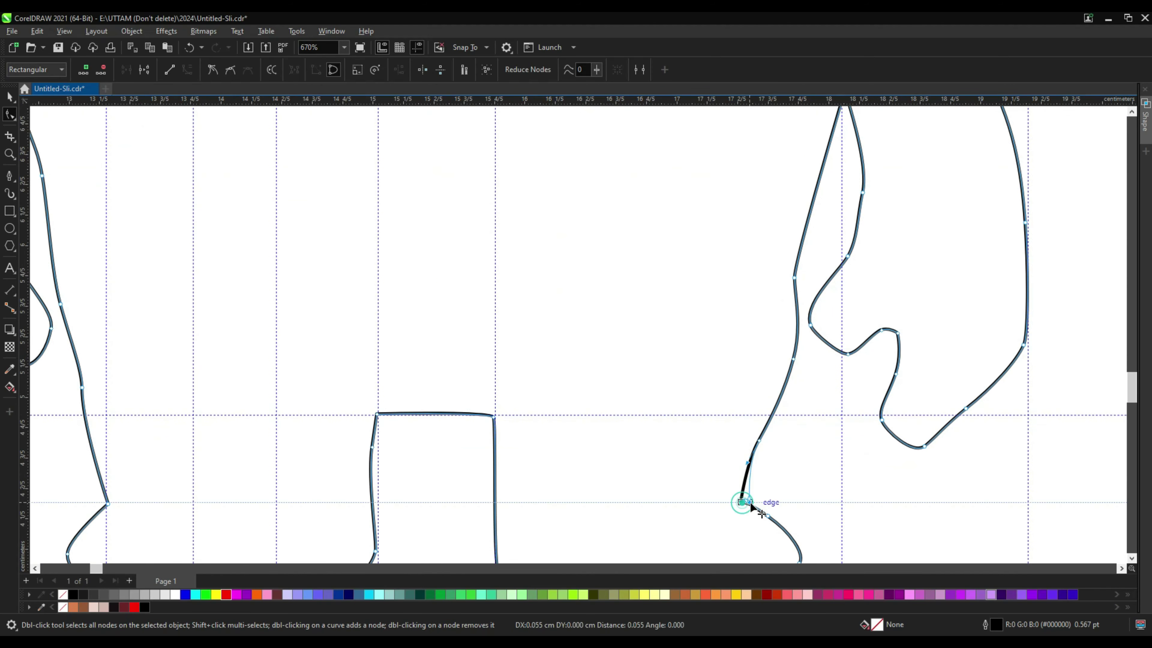
left_click_drag(758, 440, 768, 442)
left_click_drag(793, 359, 783, 326)
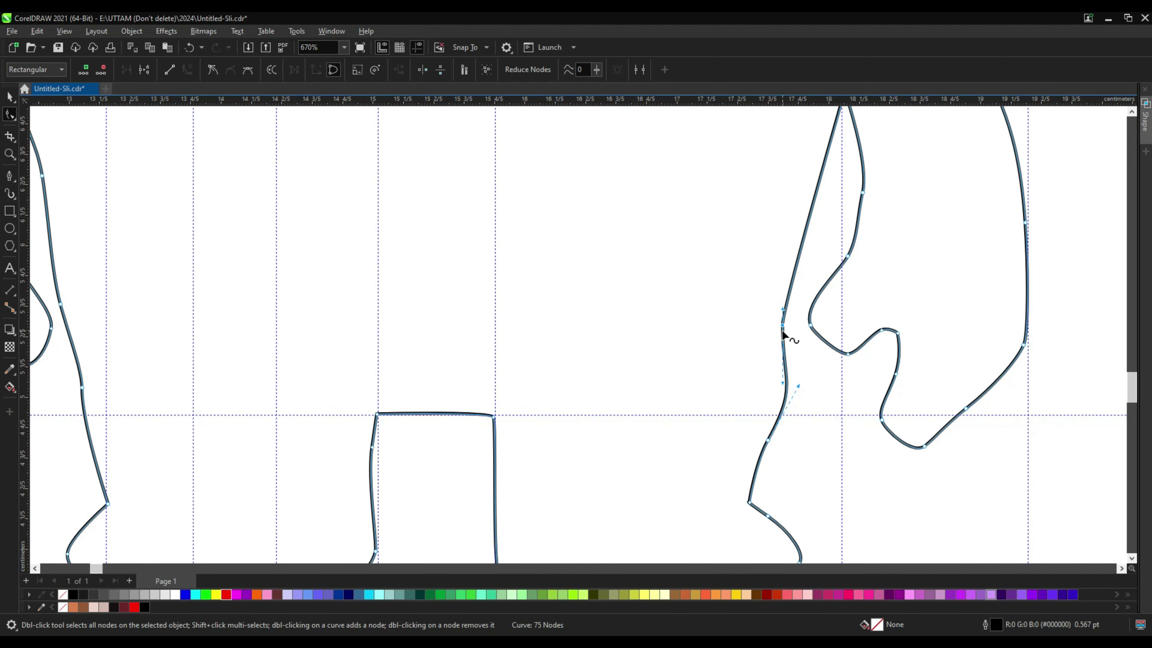
left_click(783, 338)
scroll(778, 366, "down", 1)
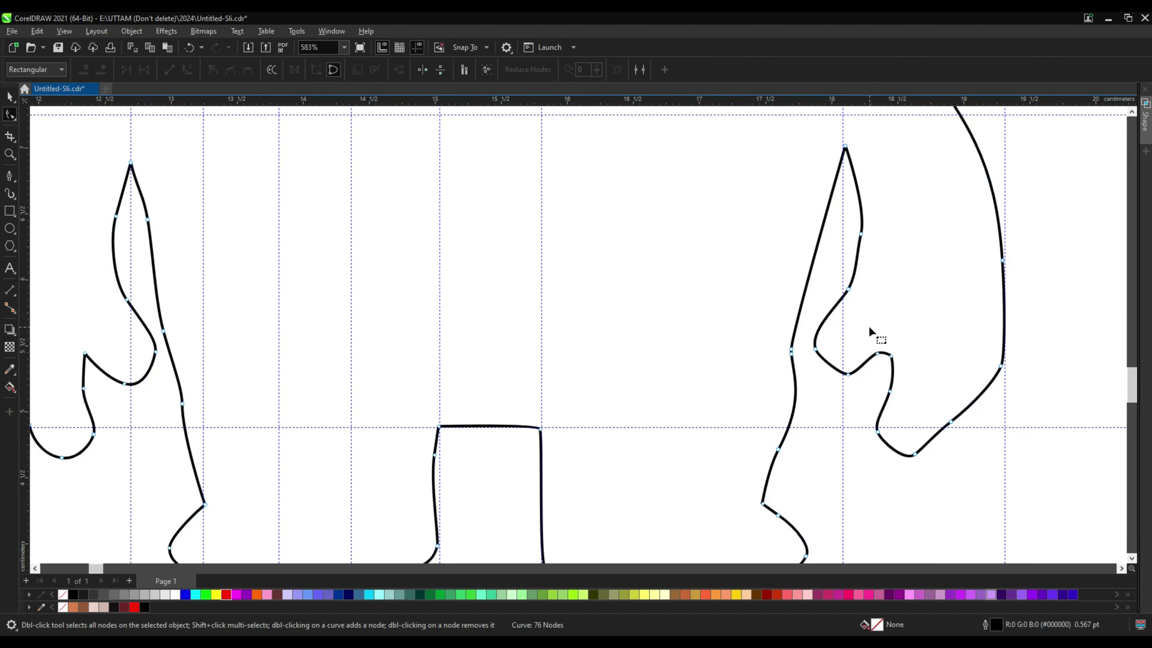
Remove the surplus node on the inner side of the right arm and smooth the hand's outer curve
scroll(855, 295, "up", 3)
left_click(846, 290)
scroll(875, 302, "down", 5)
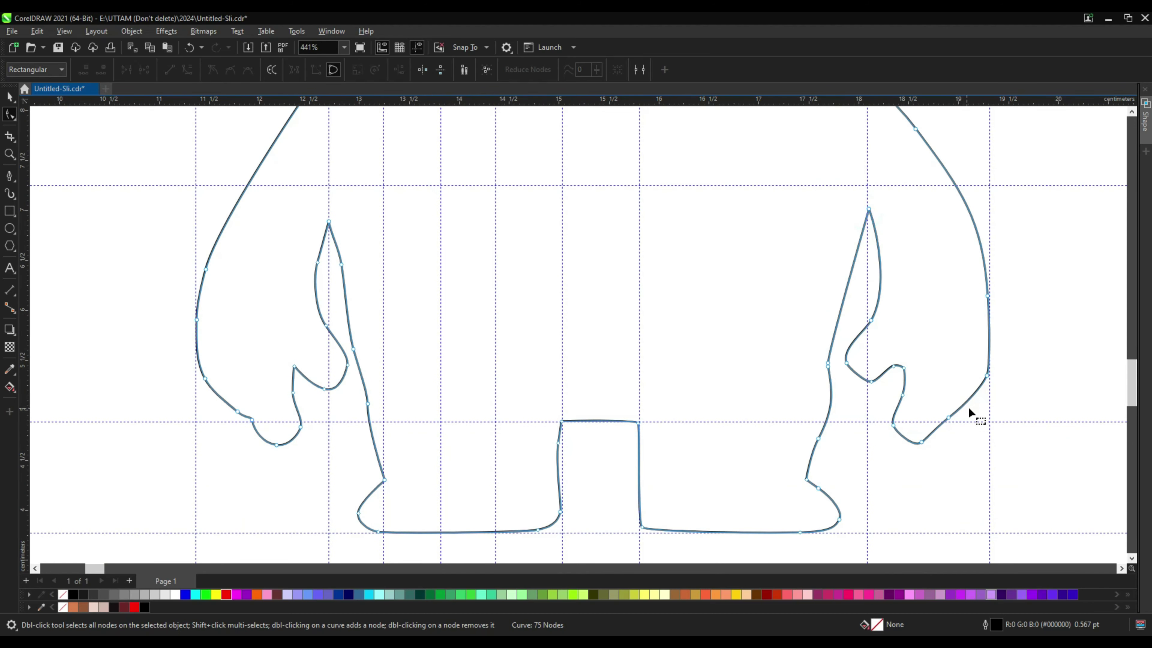
scroll(750, 442, "down", 8)
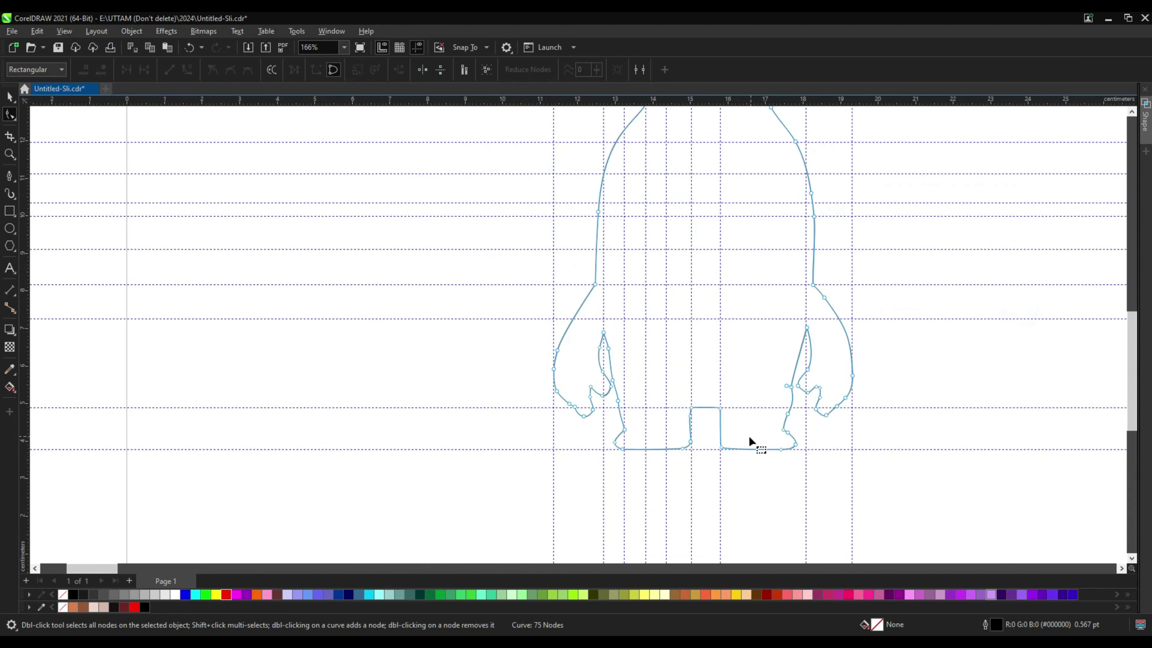
Round the left hand's thumb by moving the nodes along its lower and inner curve
left_click(10, 98)
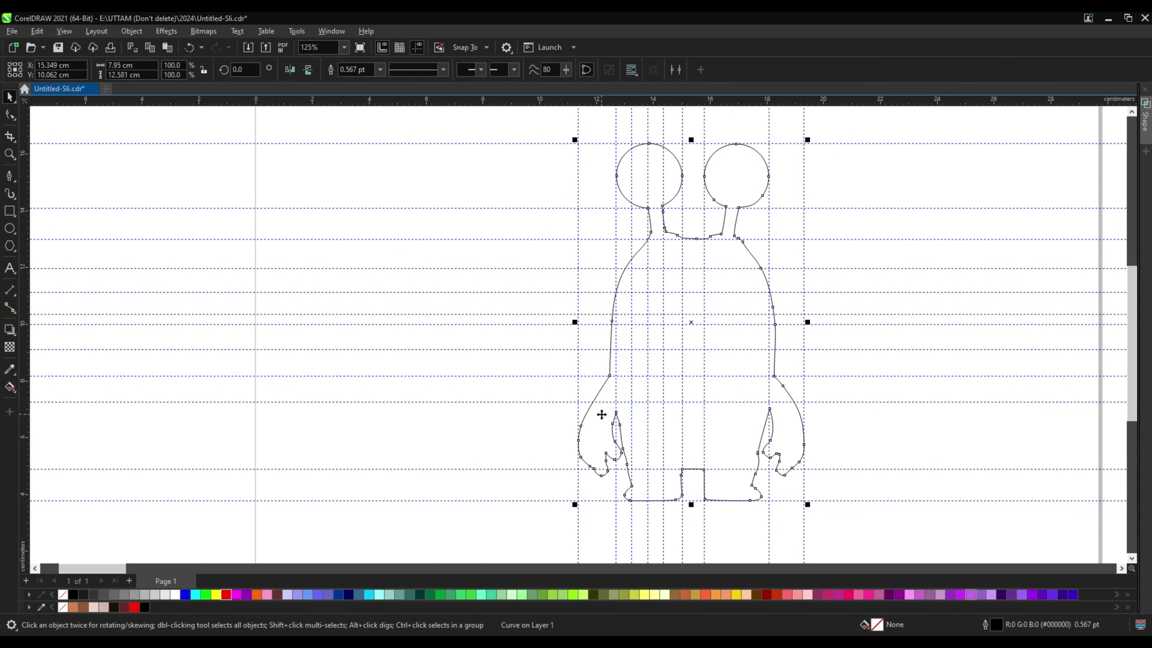
key("F10")
scroll(618, 472, "up", 10)
left_click_drag(629, 430, 628, 425)
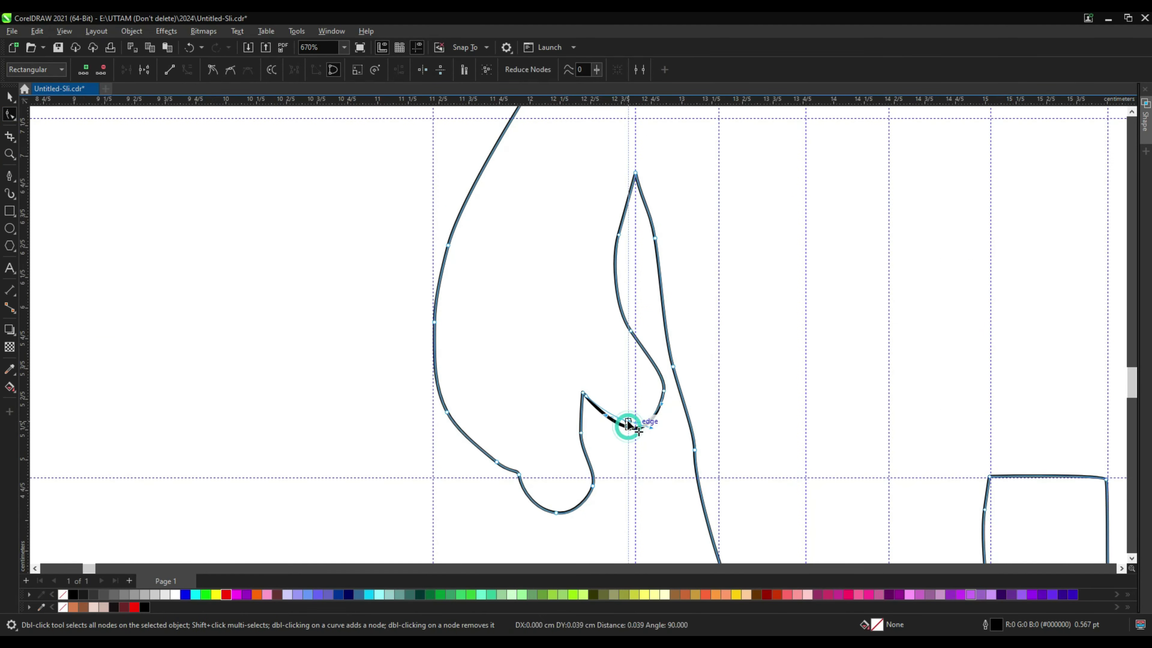
left_click(664, 388)
scroll(664, 388, "up", 2)
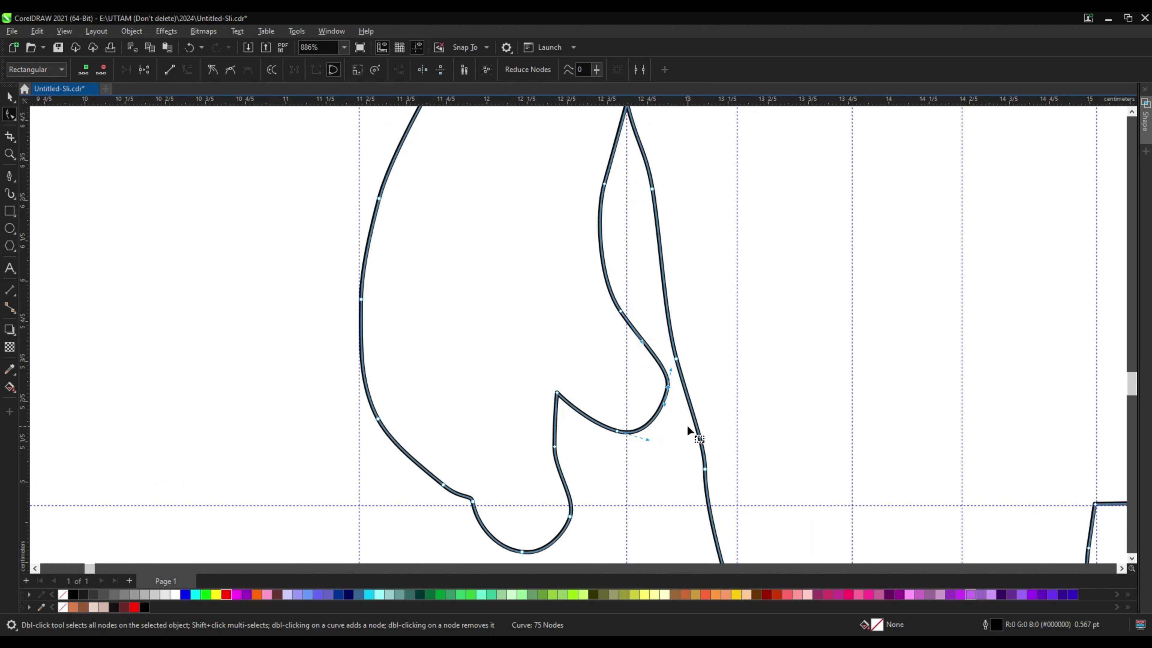
Shift the nodes on the left leg's outer edge slightly toward the middle of the body, away from the thumb
scroll(688, 430, "down", 3)
left_click_drag(651, 363, 665, 366)
left_click_drag(670, 436, 675, 442)
scroll(635, 361, "down", 4)
scroll(614, 455, "down", 4)
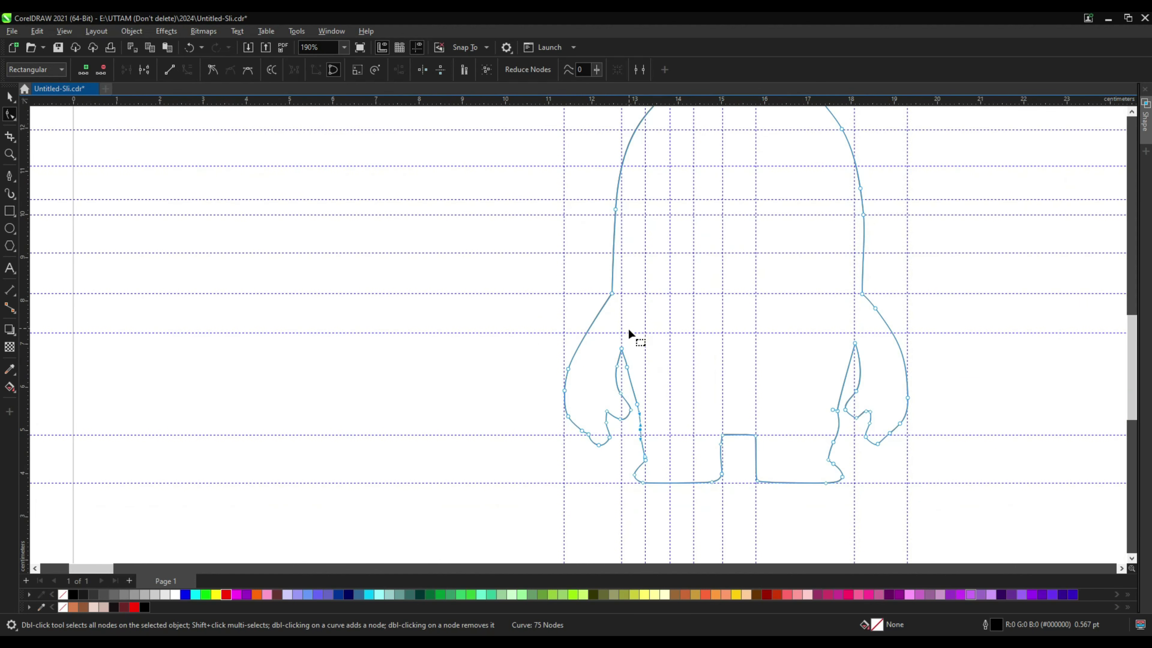
Clean up the kink in the right leg's outer edge beside the thumb by moving one node and removing the surplus one
scroll(607, 378, "up", 1)
scroll(746, 488, "up", 6)
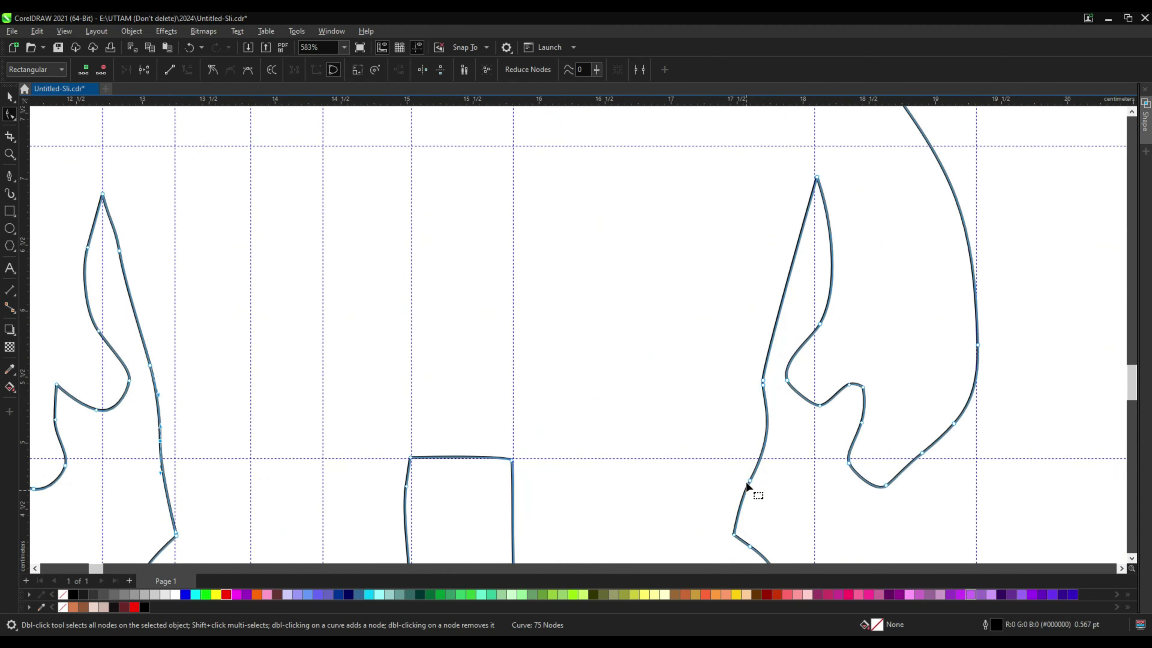
left_click_drag(773, 356, 766, 366)
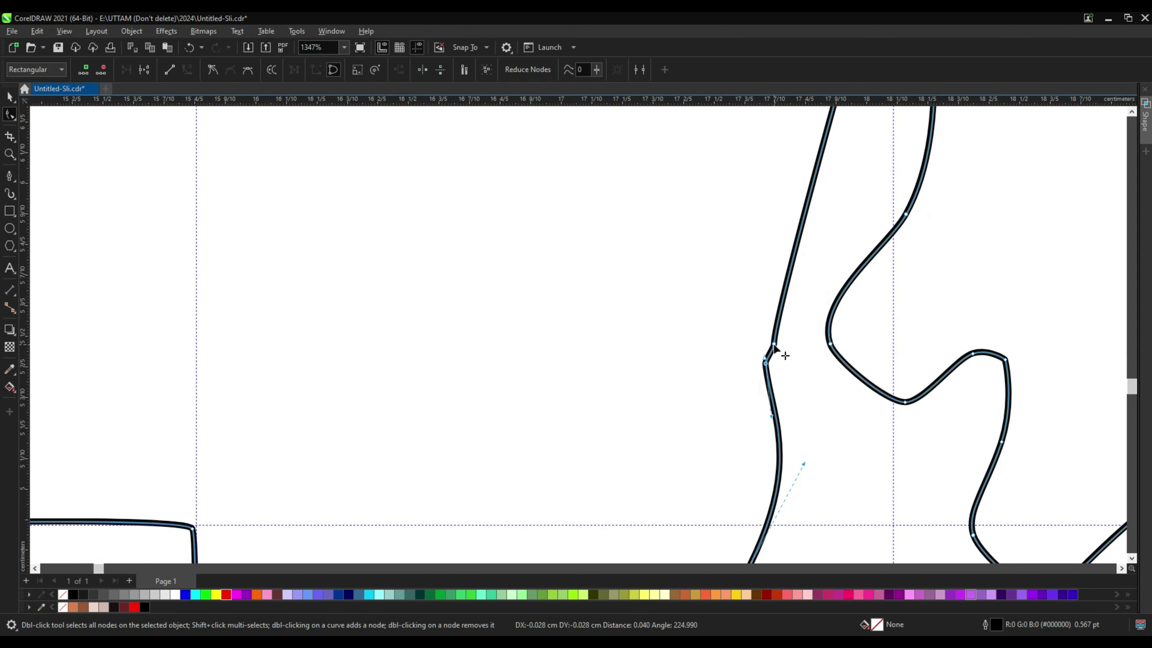
double_click(773, 344)
scroll(776, 399, "down", 5)
scroll(815, 381, "up", 5)
scroll(794, 384, "up", 1)
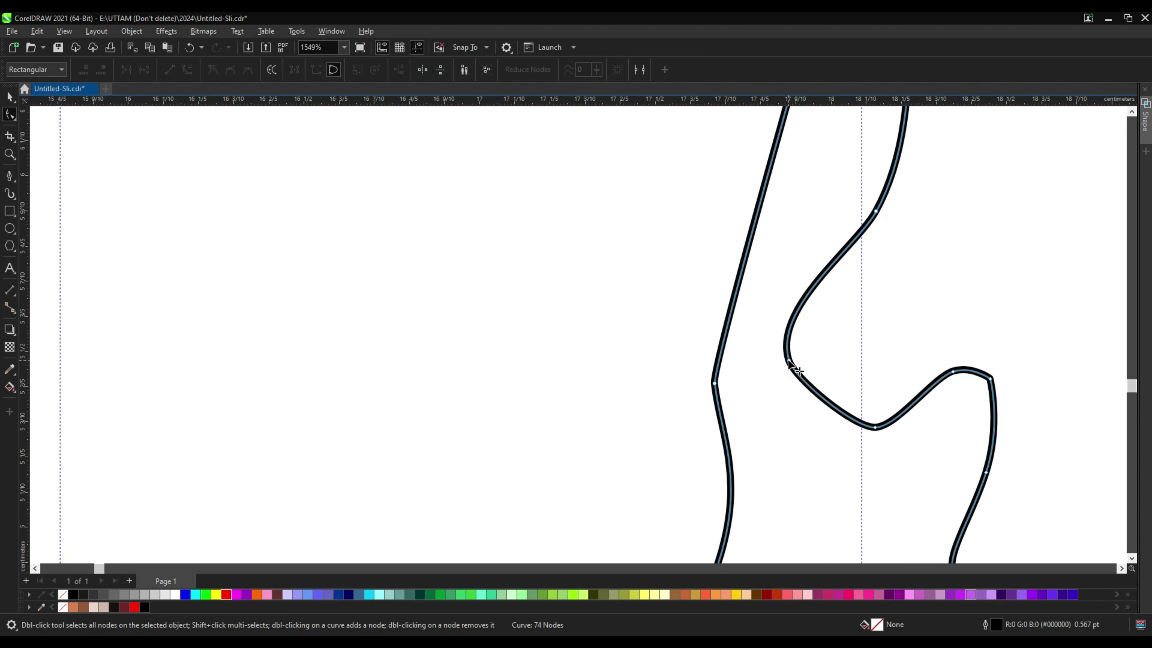
Round the right hand's thumb and fingertip and smooth the hand's outer lower edge by moving their nodes
left_click(789, 366)
left_click_drag(900, 418, 903, 428)
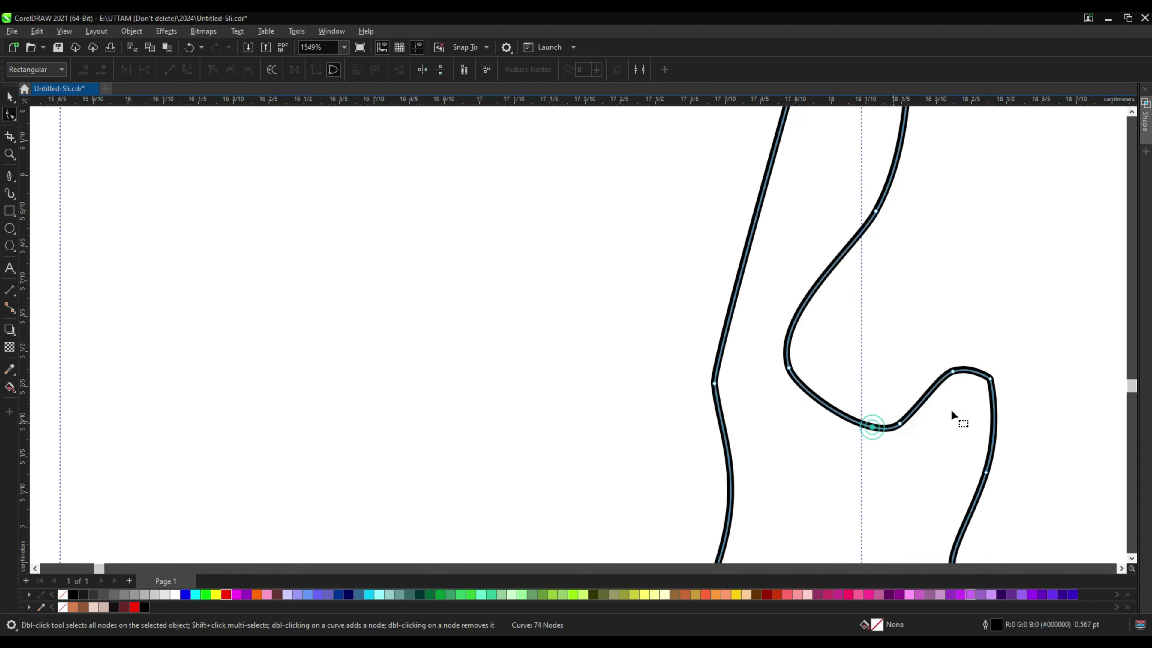
scroll(868, 420, "down", 2)
left_click(904, 497)
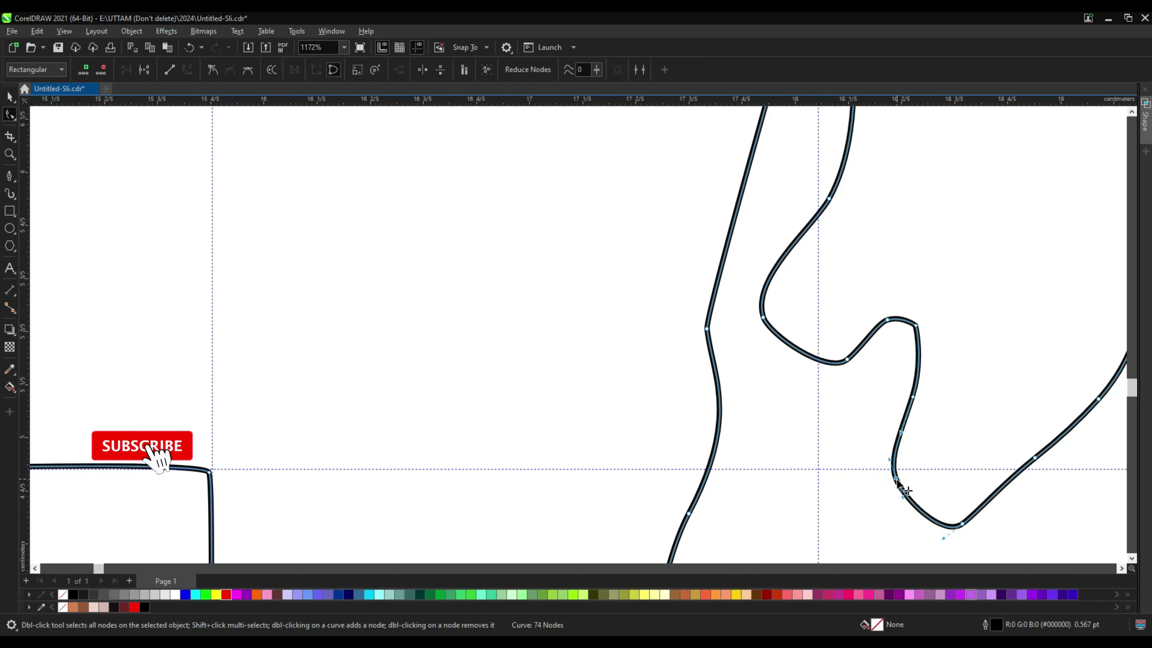
scroll(955, 509, "down", 3)
scroll(913, 519, "up", 4)
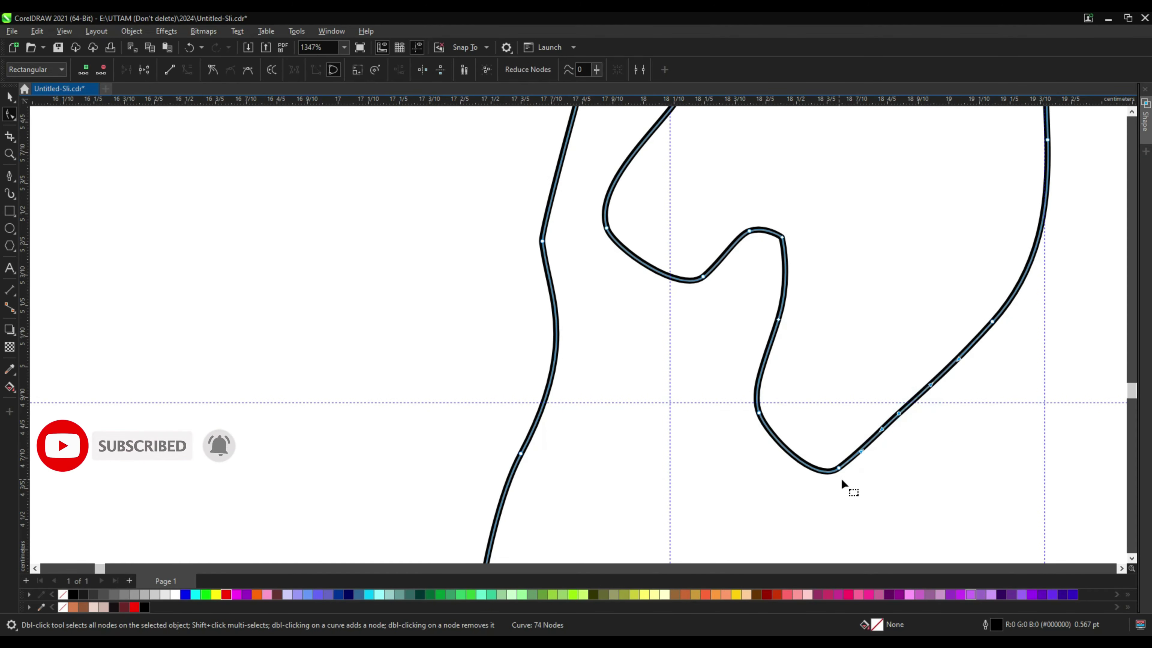
Move the node midway down the left side of the body to refine its curve
scroll(911, 455, "down", 10)
scroll(908, 448, "down", 5)
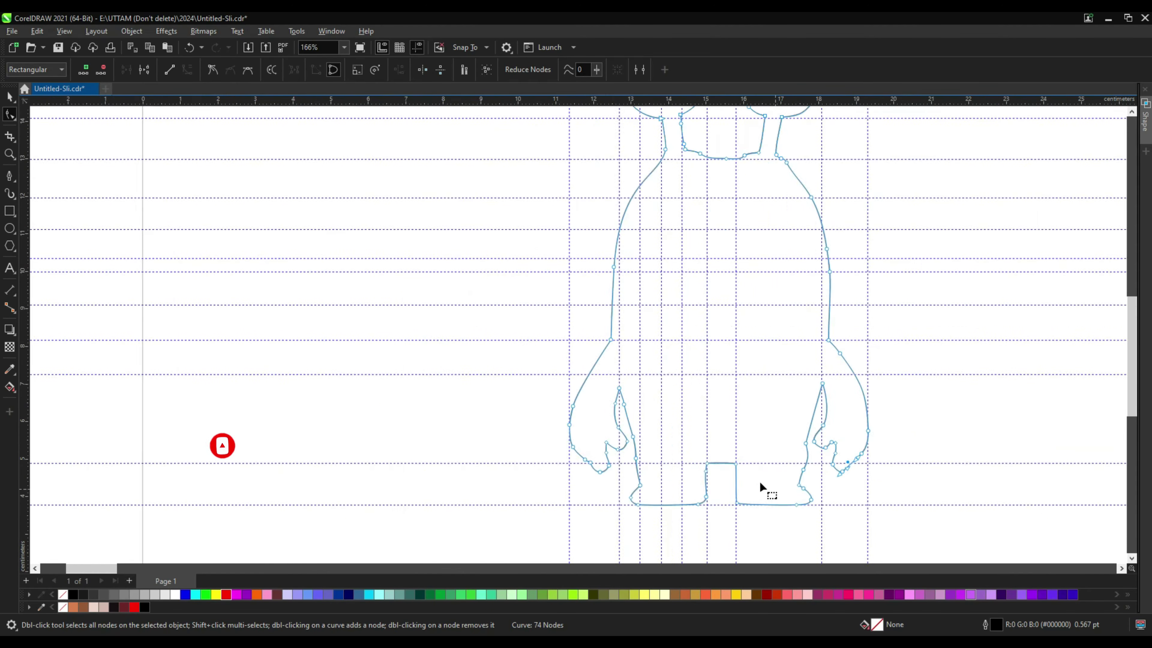
scroll(636, 413, "up", 6)
left_click_drag(648, 411, 643, 429)
scroll(726, 267, "down", 2)
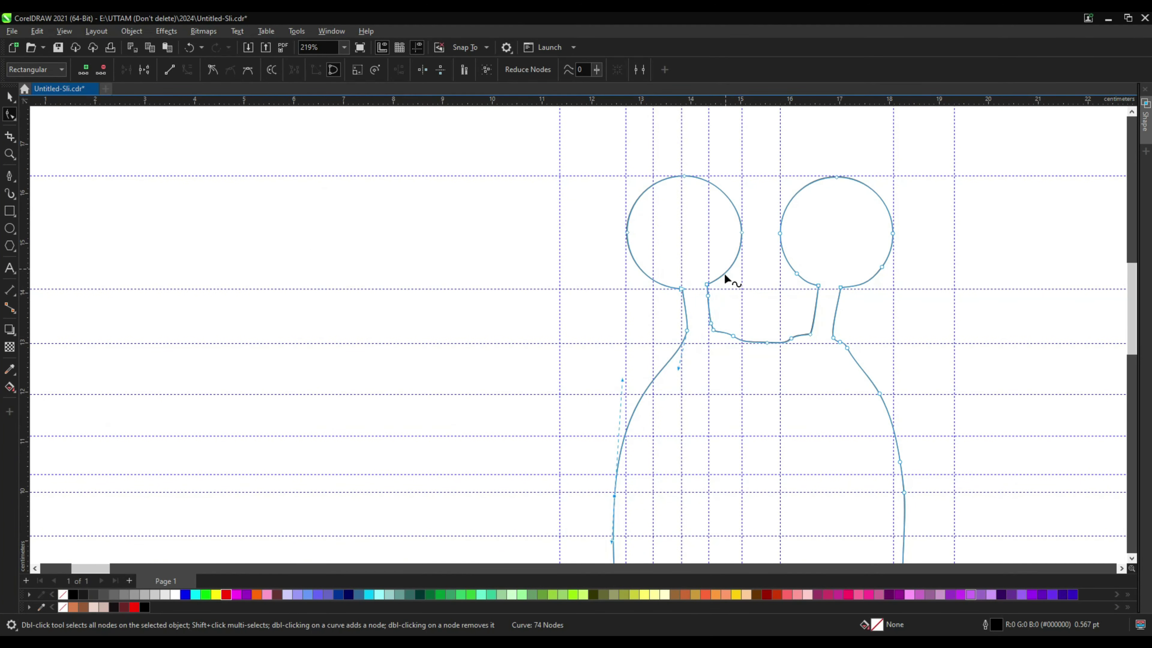
Move the right shoulder's node closer to the base of the stalk and remove the extra node on the slope
scroll(723, 272, "up", 6)
left_click_drag(775, 338, 762, 331)
double_click(813, 387)
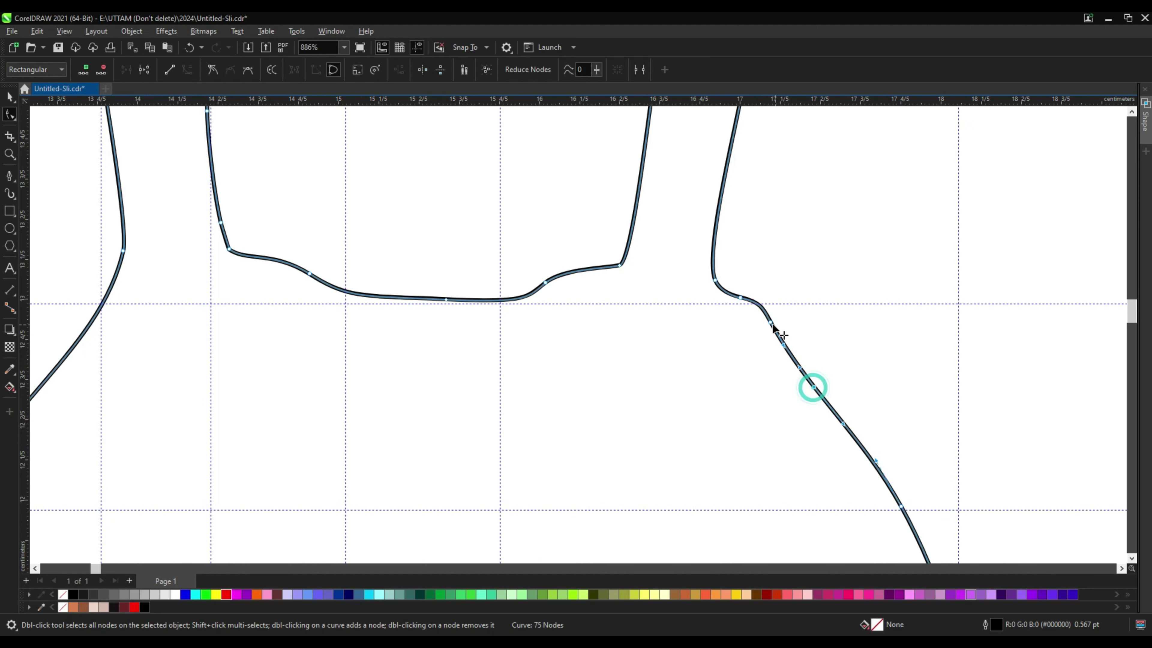
double_click(814, 388)
scroll(777, 373, "down", 2)
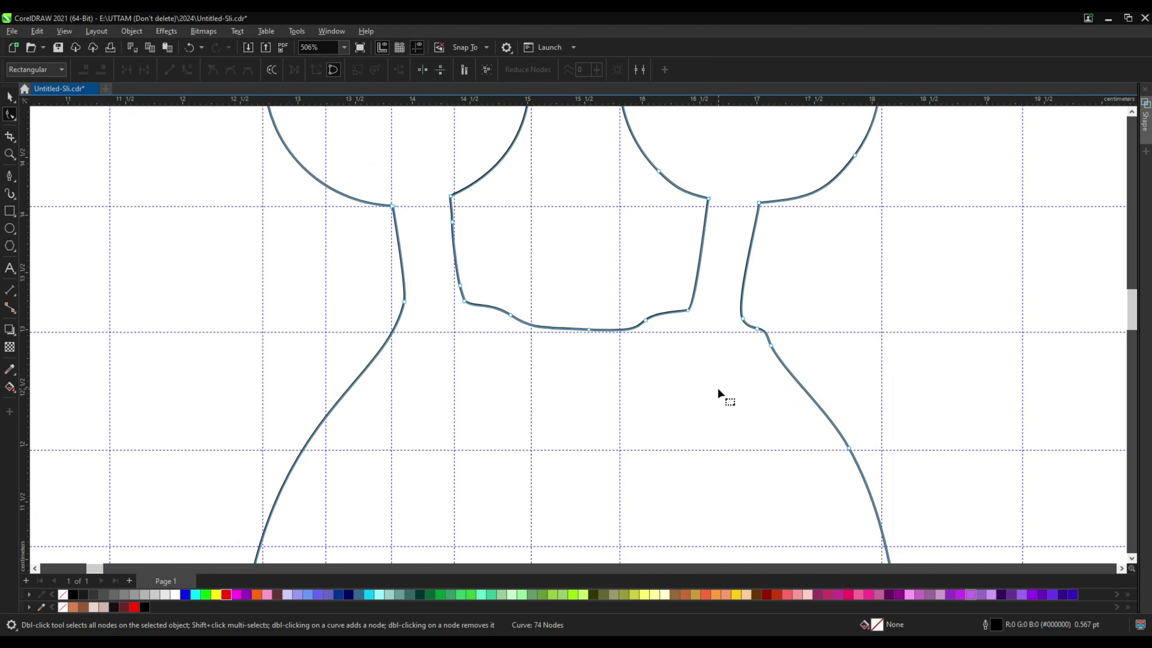
Move the right stalk's inner base and top corners toward the middle, and slide the right eye's lower inner node up its curve
scroll(716, 249, "up", 2)
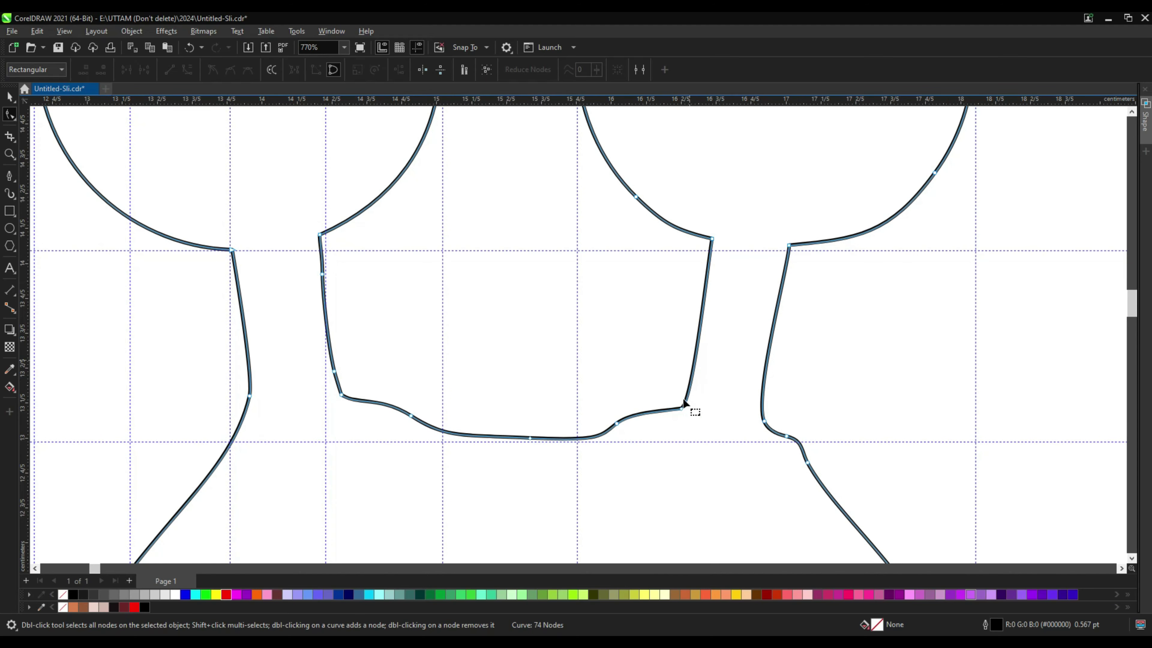
left_click_drag(681, 408, 668, 408)
left_click_drag(712, 238, 701, 239)
left_click_drag(635, 198, 610, 166)
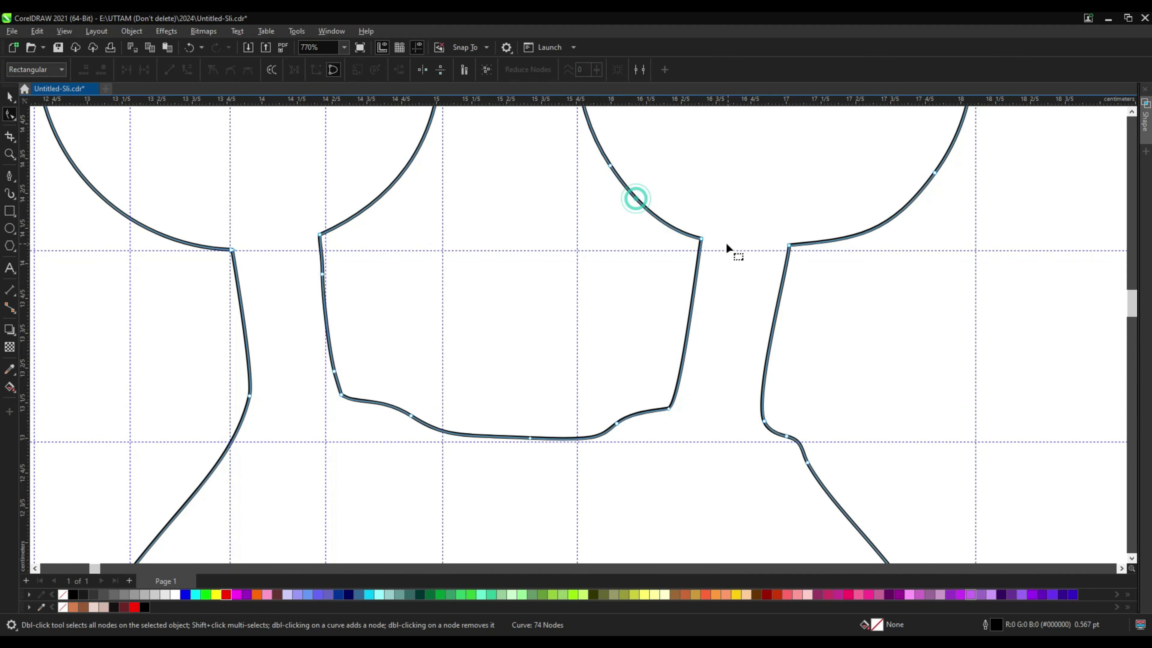
Move the right stalk's outer top corner inward, add a node below it to bow the edge outward, and refine the adjoining eye curve
left_click_drag(787, 246, 777, 245)
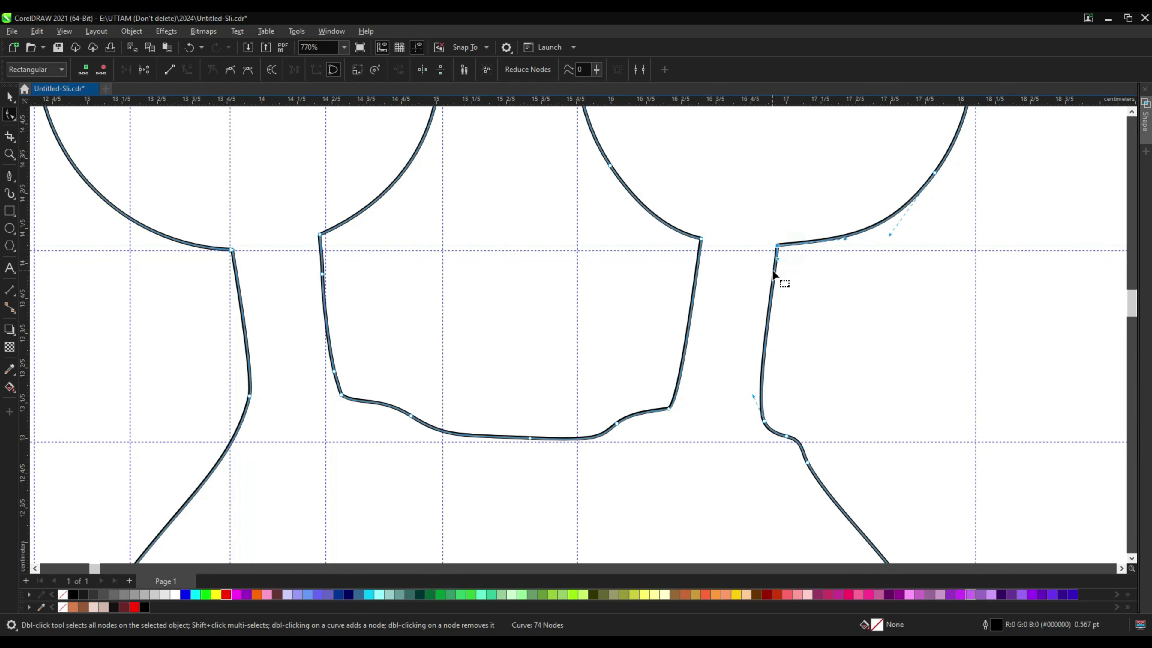
double_click(772, 288)
left_click_drag(773, 288, 778, 294)
left_click(877, 215)
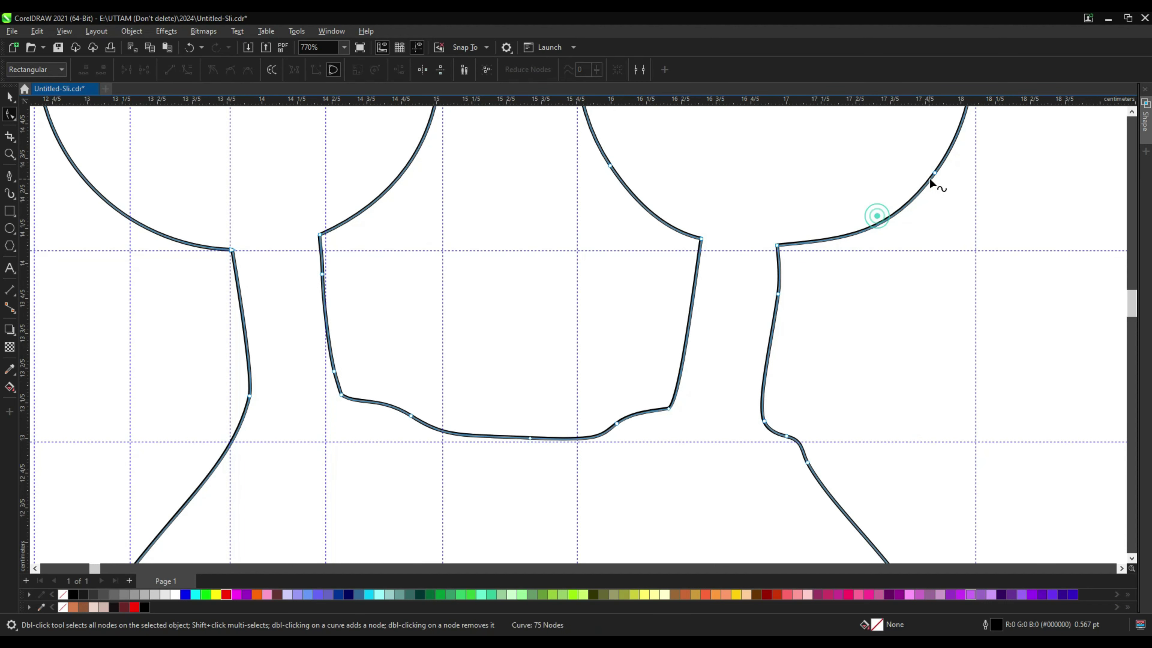
double_click(934, 174)
scroll(877, 330, "down", 2)
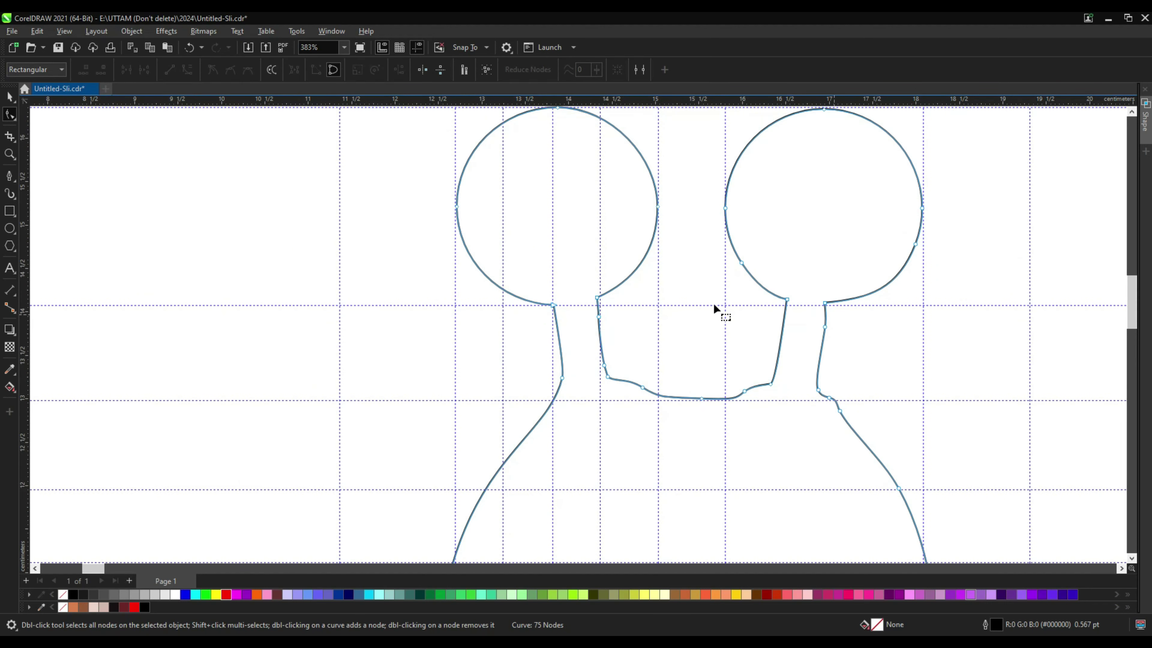
Refine the inner base corner of the left stalk and the adjoining curve on top of the head, and deselect the outline
scroll(627, 372, "up", 3)
left_click_drag(623, 353, 624, 360)
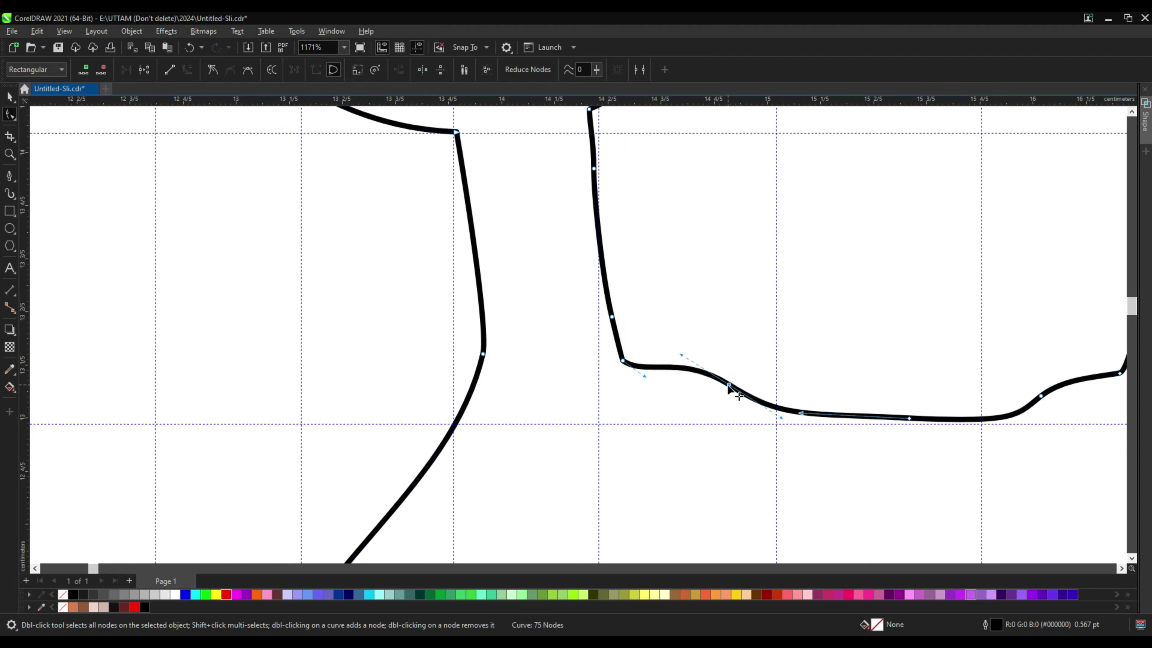
scroll(805, 358, "down", 6)
scroll(699, 259, "up", 2)
scroll(544, 241, "down", 2)
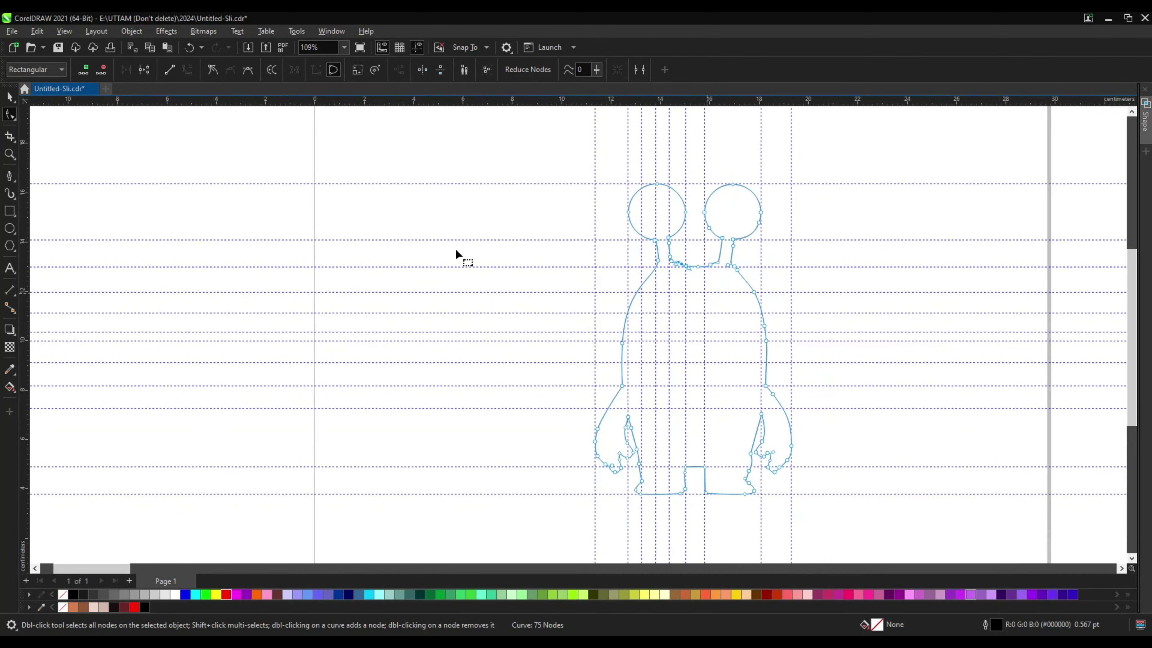
left_click(9, 98)
left_click(866, 199)
Draw a rectangle about 3.4 by 3.9 cm on the monster's belly, aligned to the guidelines
scroll(159, 284, "down", 2)
scroll(567, 271, "up", 3)
scroll(554, 426, "up", 3)
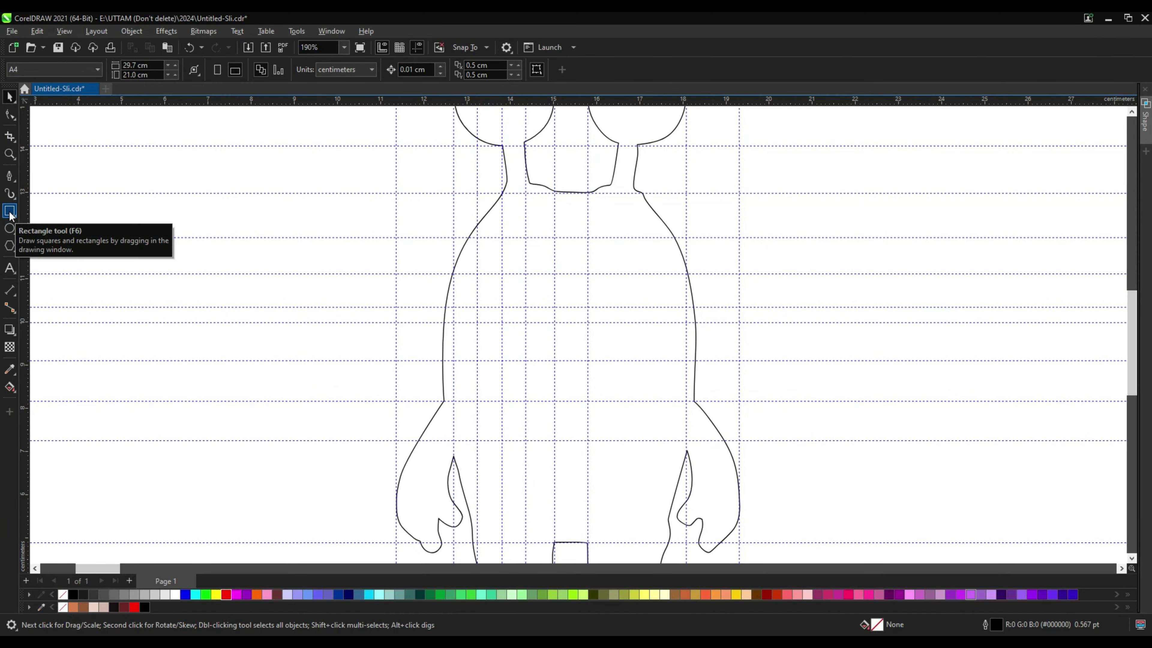
left_click(10, 212)
scroll(478, 252, "up", 2)
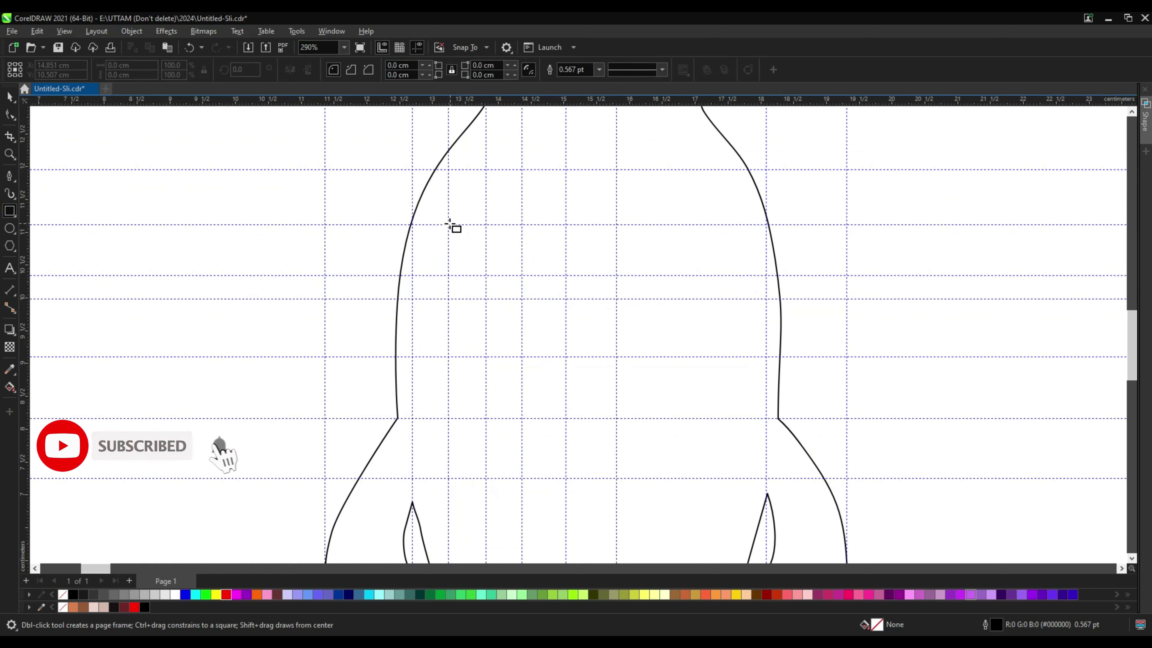
left_click_drag(449, 224, 675, 477)
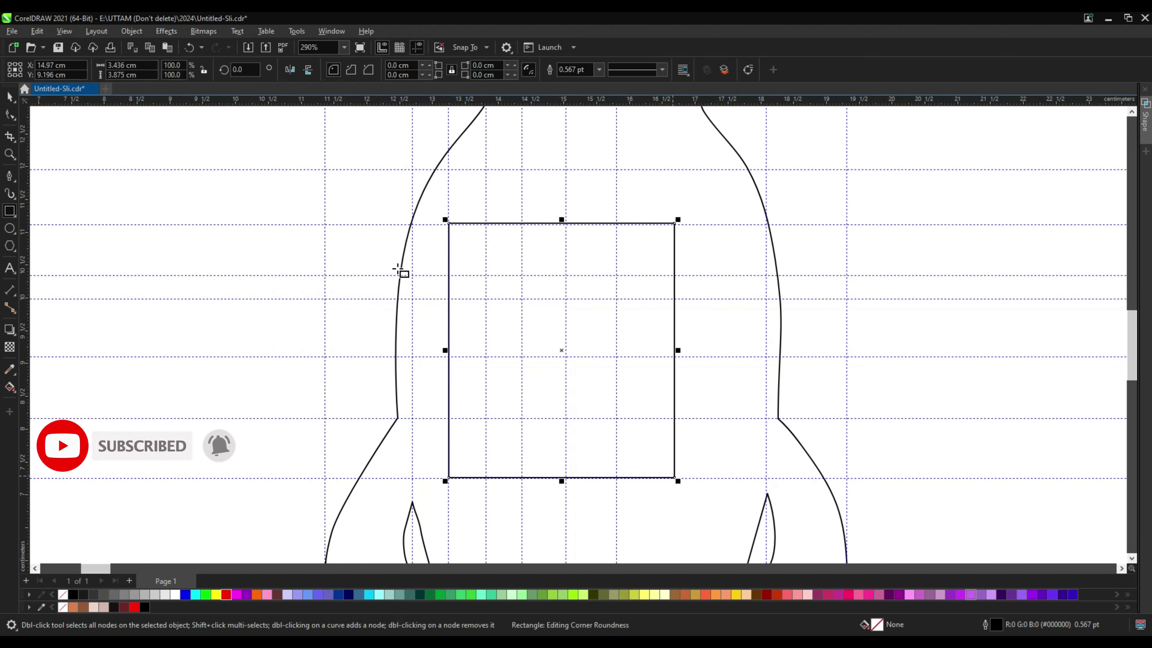
Round all corners of the belly rectangle to a radius of about 1.48 cm and convert it to curves
left_click_drag(507, 257, 550, 299)
left_click(9, 97)
right_click(595, 227)
left_click(673, 238)
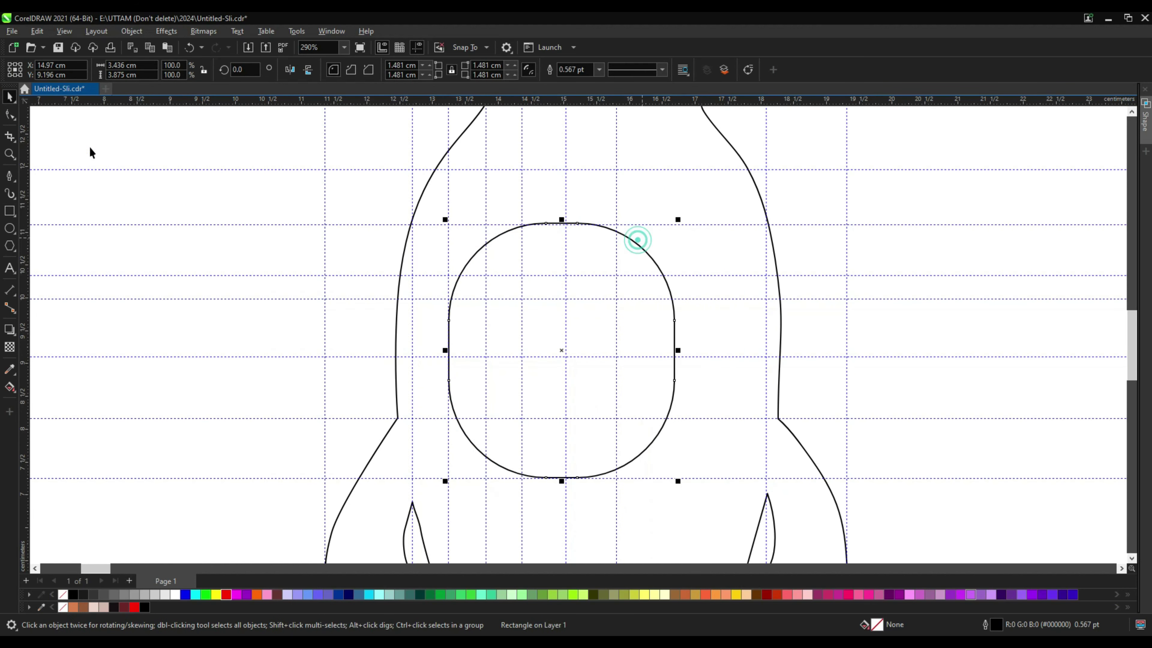
Spread the belly shape's two bottom nodes apart and add a node on its lower right curve
left_click(10, 115)
scroll(534, 488, "up", 2)
left_click(562, 462)
left_click_drag(562, 462, 541, 461)
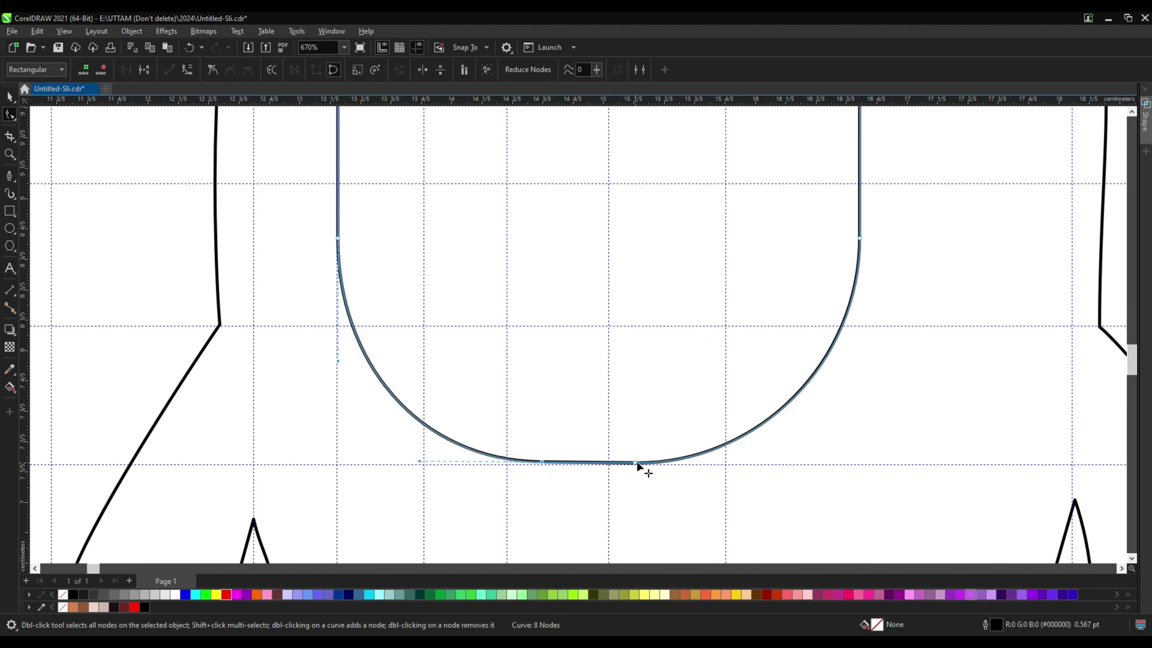
left_click_drag(635, 462, 674, 490)
key("Delete")
key("ctrl+z")
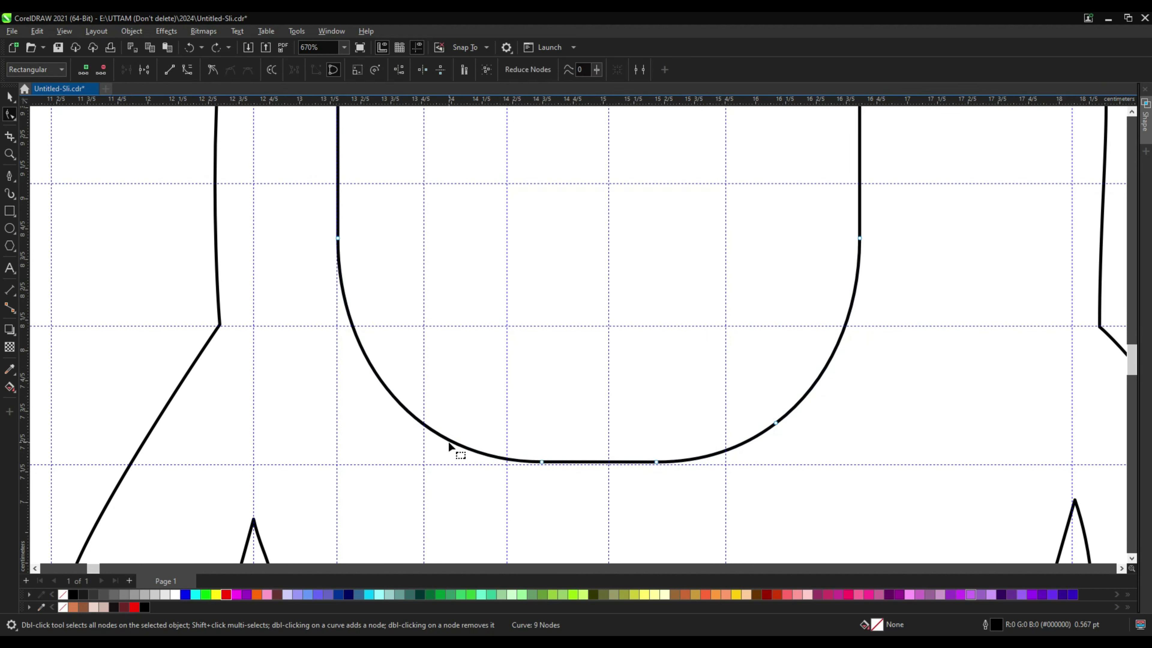
Add a node on the belly shape's lower left curve, delete the two bottom nodes, and add one node at the bottom centre
double_click(452, 442)
left_click_drag(494, 429, 676, 492)
key("Delete")
left_click_drag(775, 422, 774, 428)
scroll(607, 471, "up", 1)
double_click(605, 463)
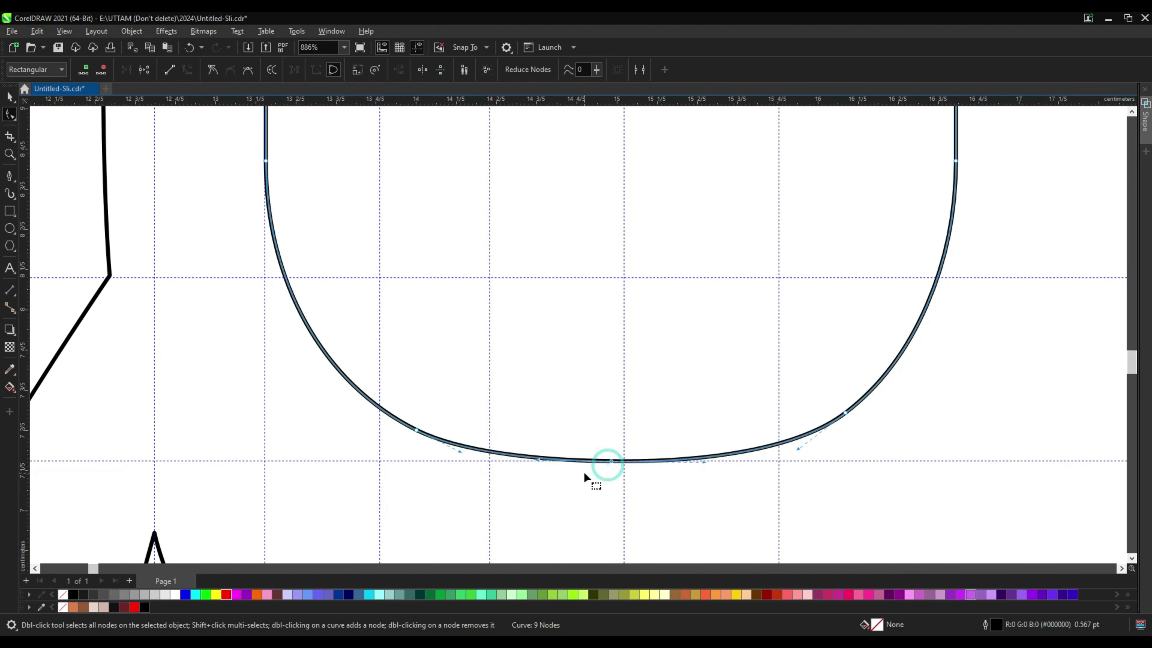
Stretch the belly shape outward on its right side to about 108.6 percent of its width
scroll(630, 458, "down", 3)
key("space")
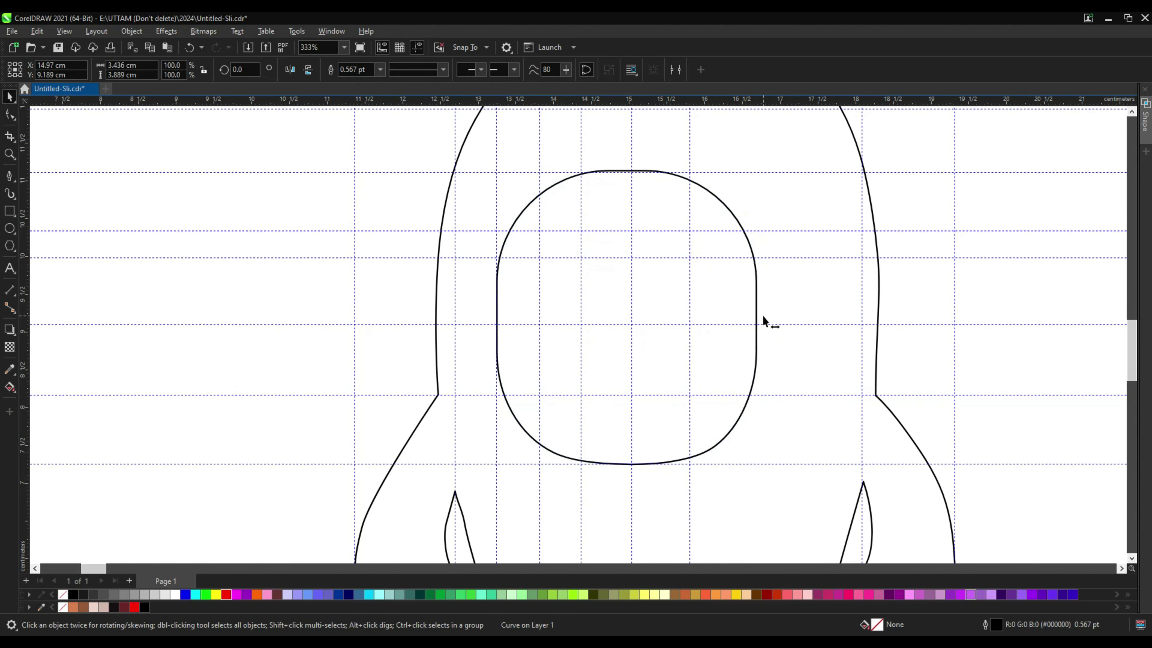
left_click_drag(760, 318, 780, 320)
key("space")
Move the right node of the belly's top edge further right and shift the right-side node outward
scroll(658, 175, "up", 3)
left_click_drag(682, 172, 702, 175)
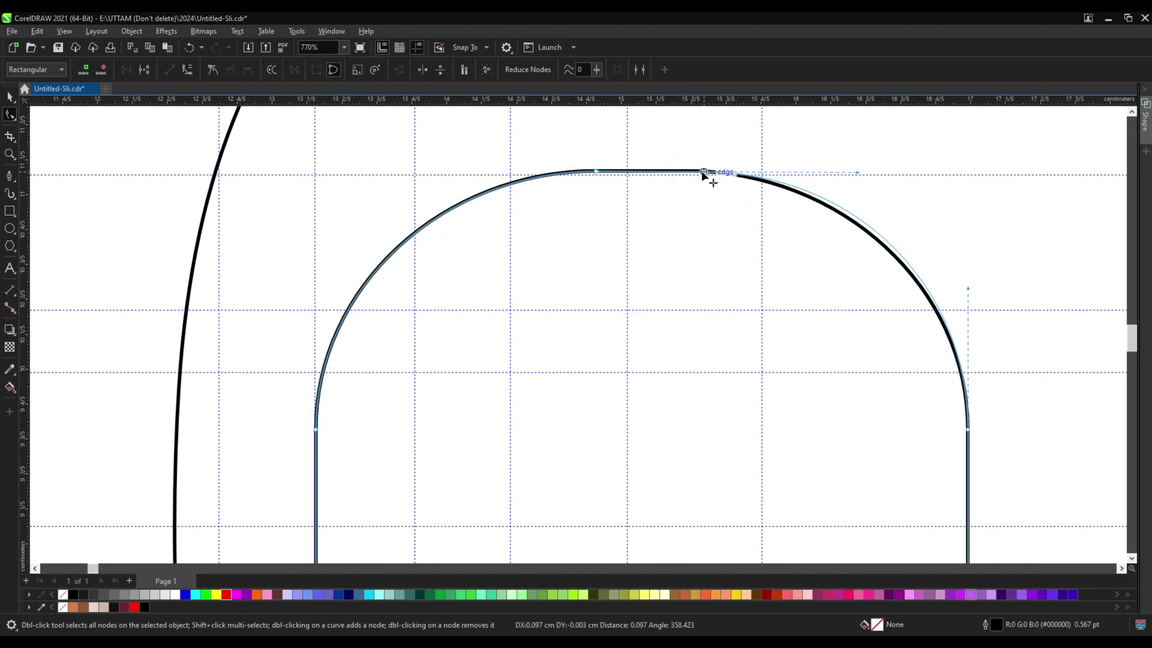
left_click_drag(804, 179, 808, 177)
scroll(862, 385, "down", 2)
left_click_drag(866, 479, 881, 479)
scroll(883, 405, "down", 4)
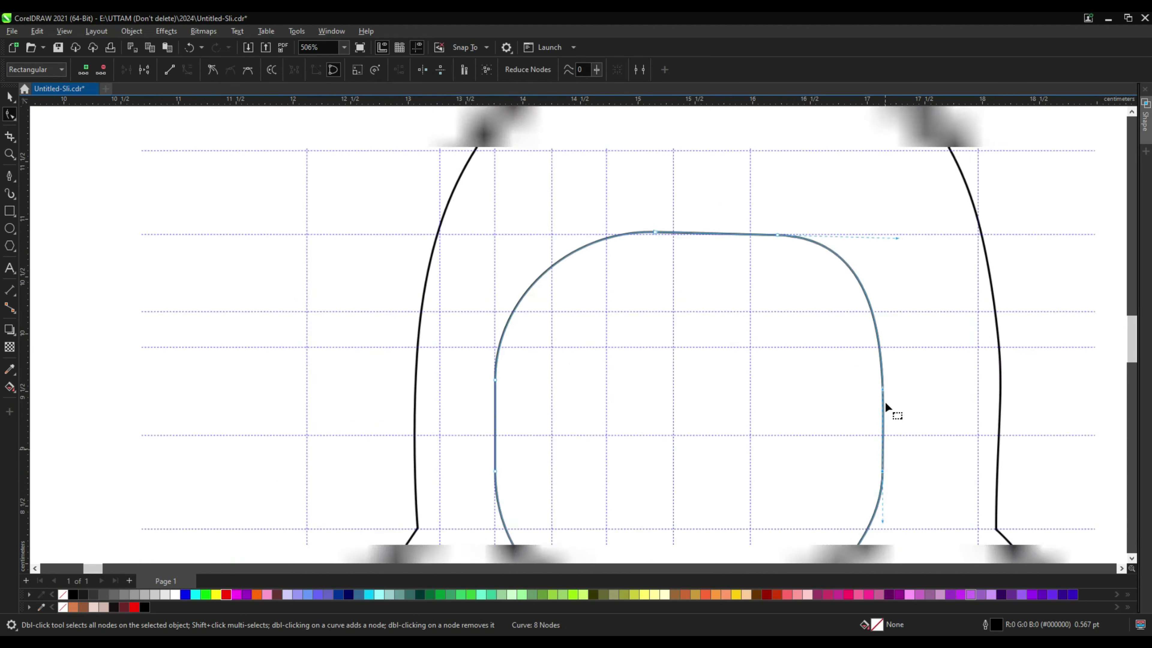
Add two nodes on the belly's upper left curve and shape a small step into its top edge
scroll(713, 298, "up", 4)
double_click(711, 286)
left_click_drag(712, 286, 776, 291)
scroll(745, 285, "up", 6)
left_click(727, 282)
scroll(726, 281, "down", 7)
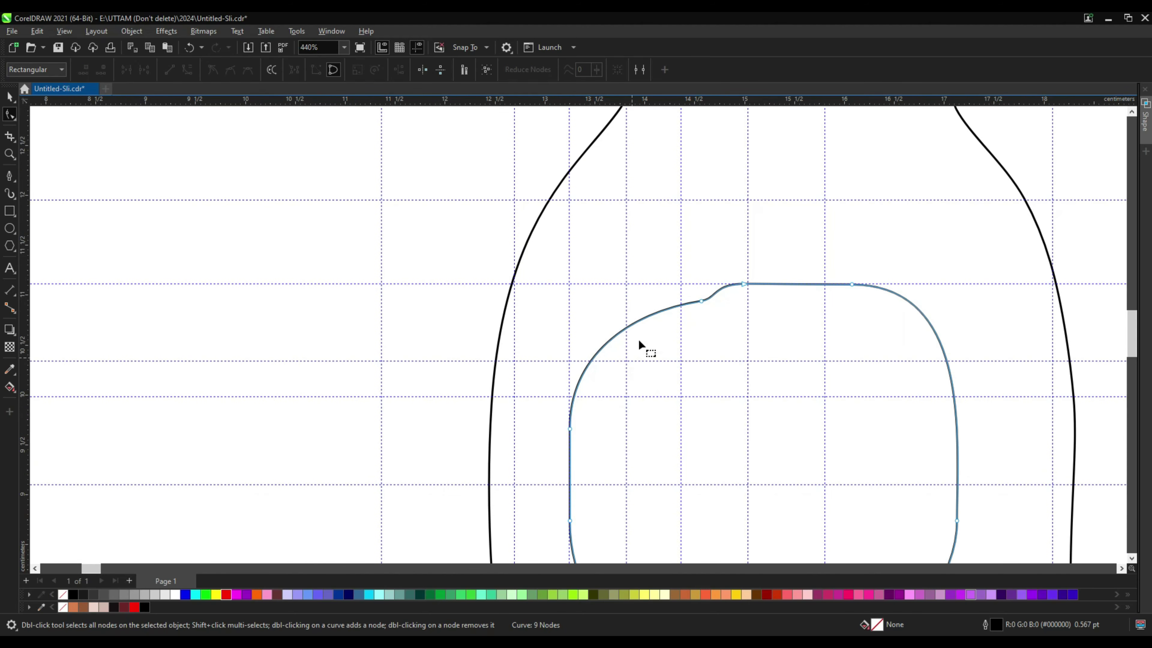
double_click(652, 313)
left_click_drag(651, 313, 629, 314)
Replace the node on the belly's lower right curve with one placed farther outward
scroll(601, 329, "down", 4)
scroll(800, 471, "up", 2)
left_click(792, 497)
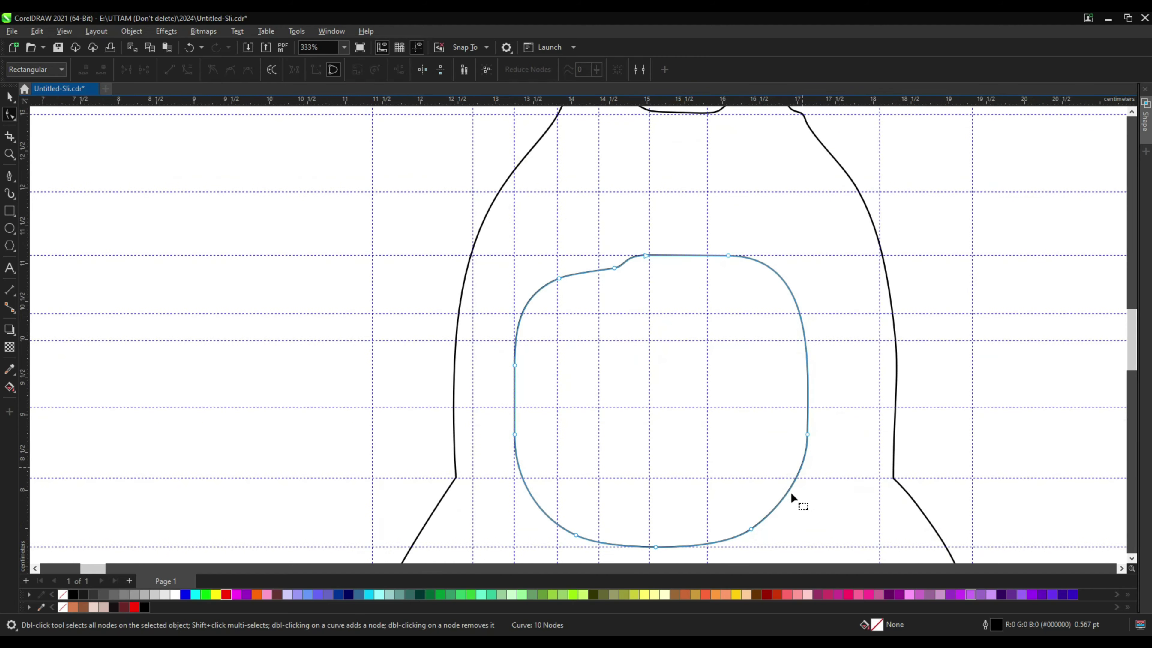
double_click(752, 529)
double_click(752, 528)
scroll(775, 508, "up", 1)
left_click_drag(790, 489, 790, 503)
left_click(827, 450)
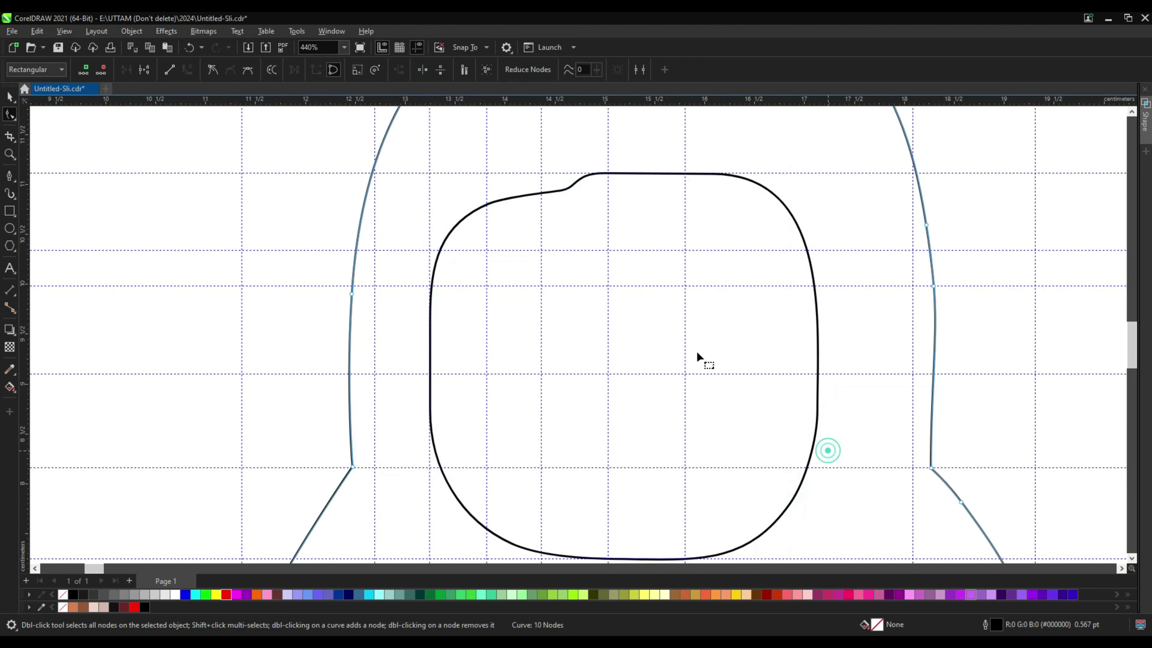
scroll(695, 350, "down", 2)
scroll(730, 404, "up", 2)
key("space")
scroll(591, 393, "down", 2)
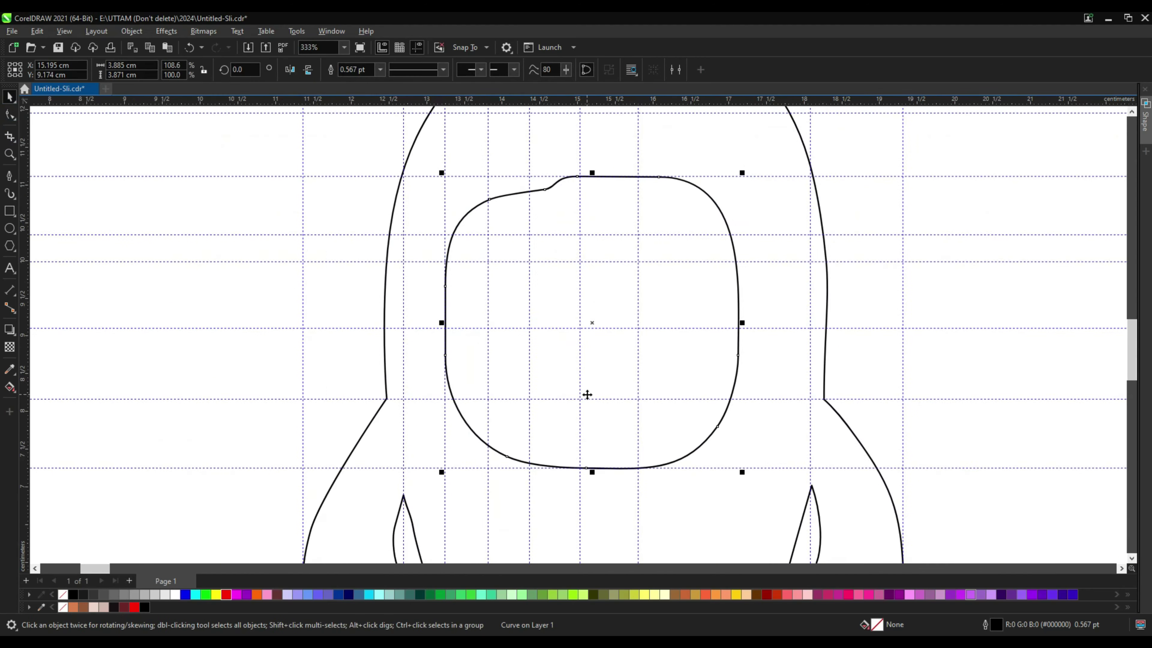
scroll(581, 389, "up", 3)
scroll(591, 413, "down", 1)
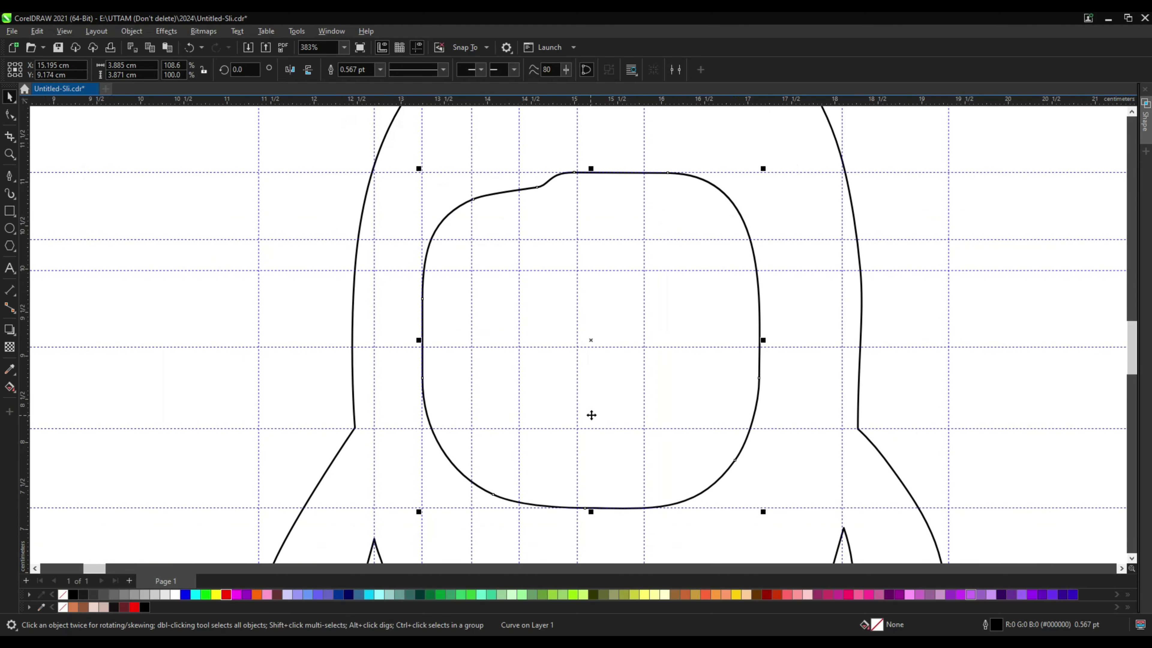
scroll(565, 352, "up", 1)
scroll(591, 386, "down", 1)
scroll(587, 390, "up", 5)
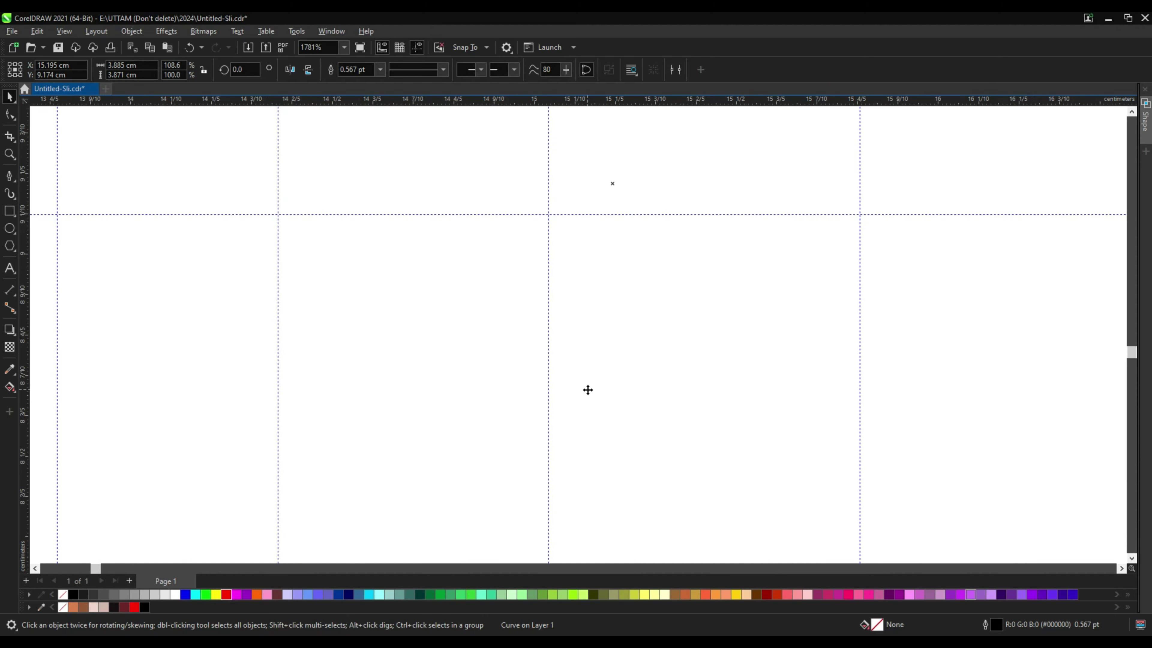
scroll(588, 389, "down", 4)
scroll(587, 389, "down", 3)
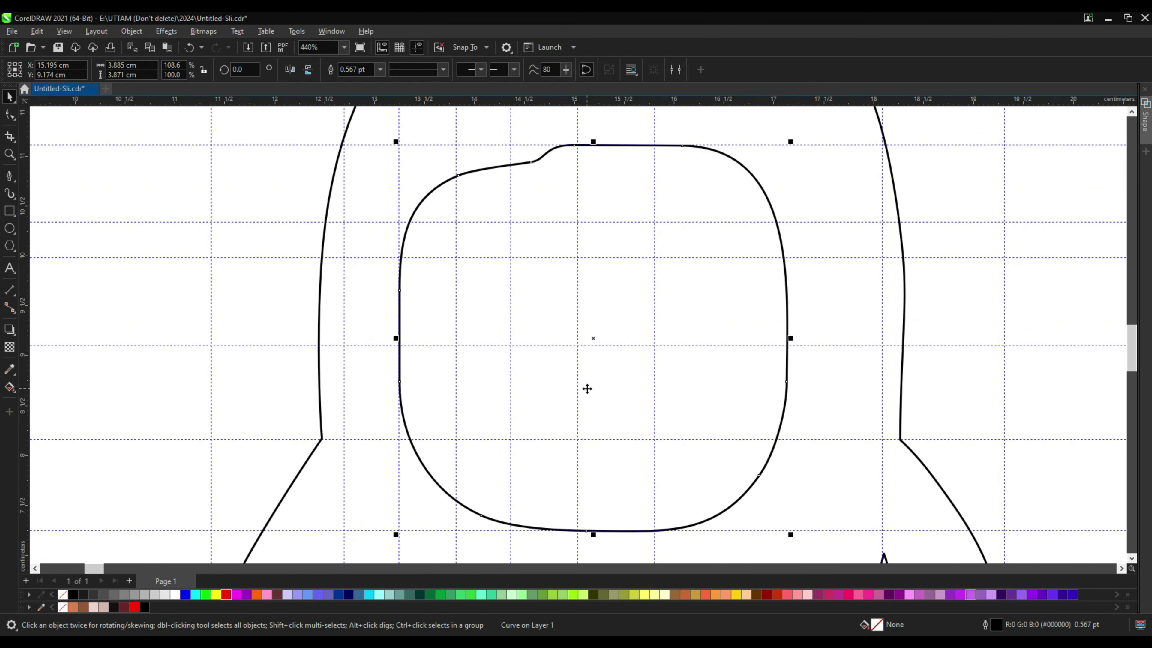
Reshape the belly's upper left corner by moving its curve node slightly and lowering the node on the left edge
key("F10")
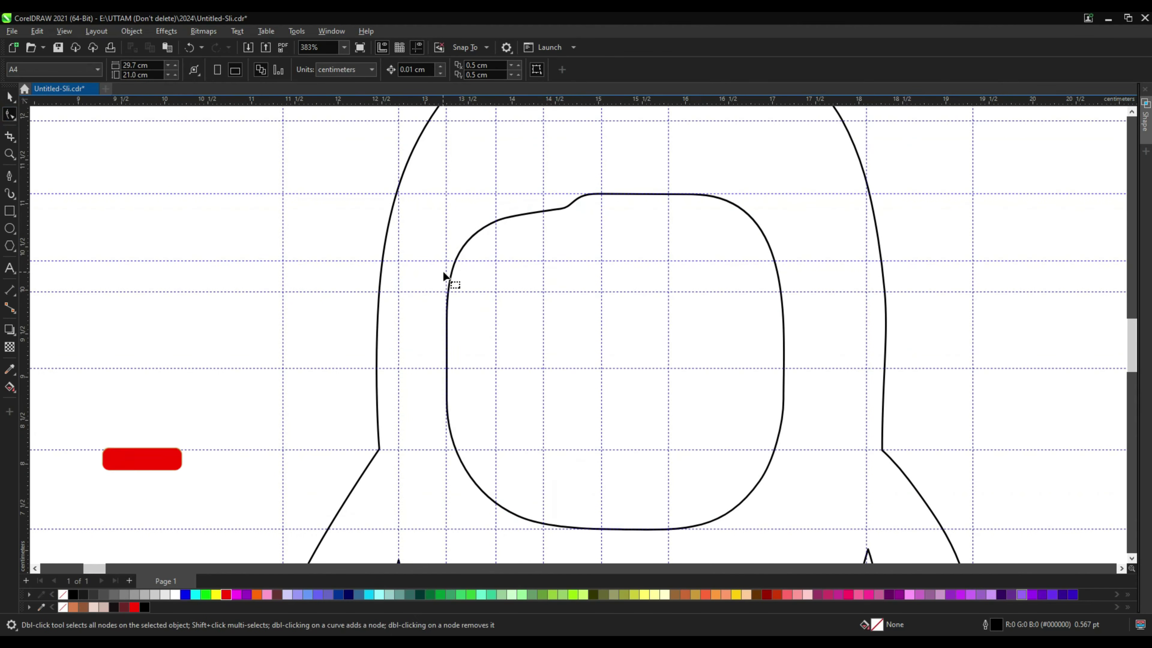
scroll(454, 270, "up", 2)
left_click_drag(519, 198, 538, 192)
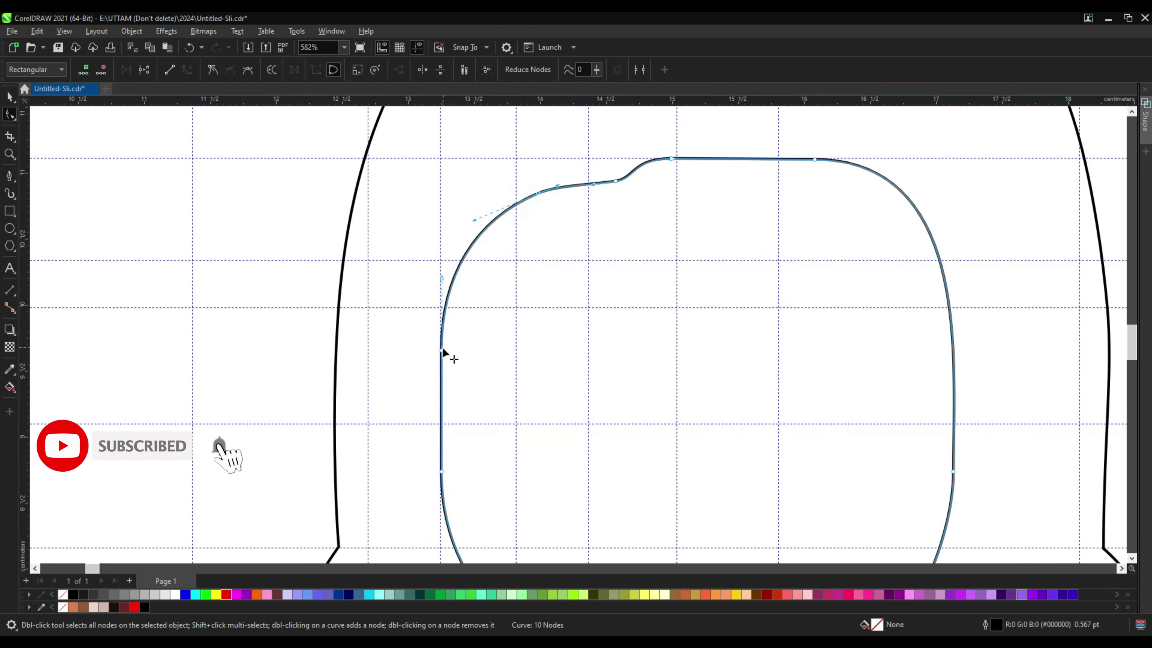
left_click_drag(442, 351, 443, 376)
scroll(673, 158, "up", 1)
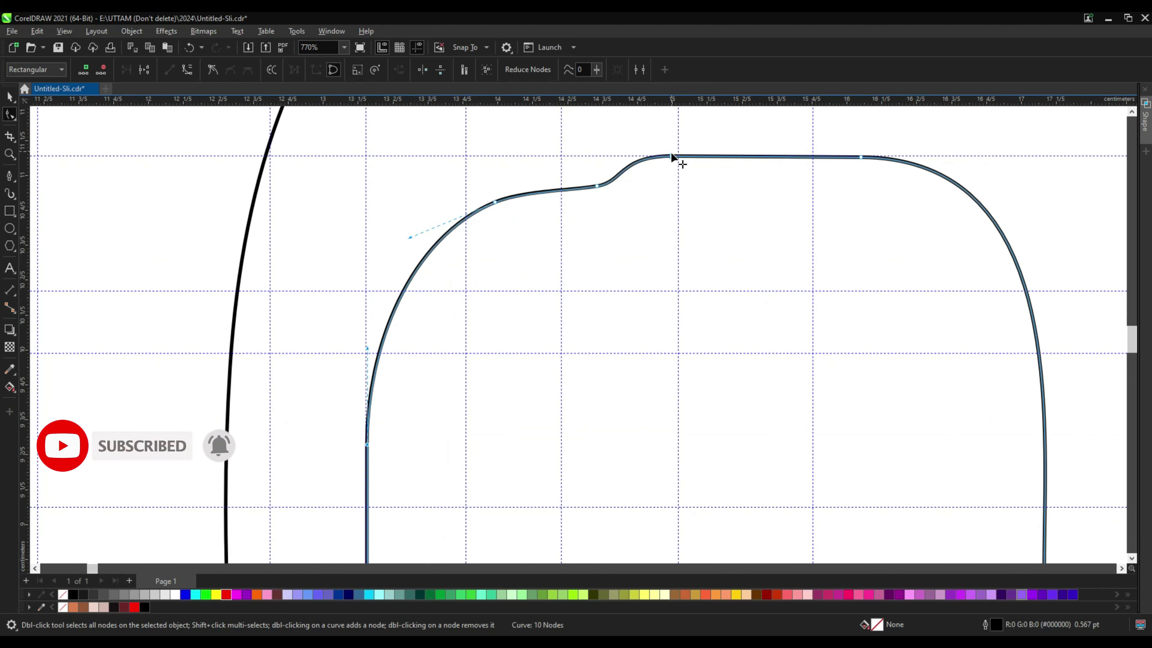
Shift the two nodes of the small step in the belly's top edge slightly to the right
left_click_drag(612, 193, 619, 193)
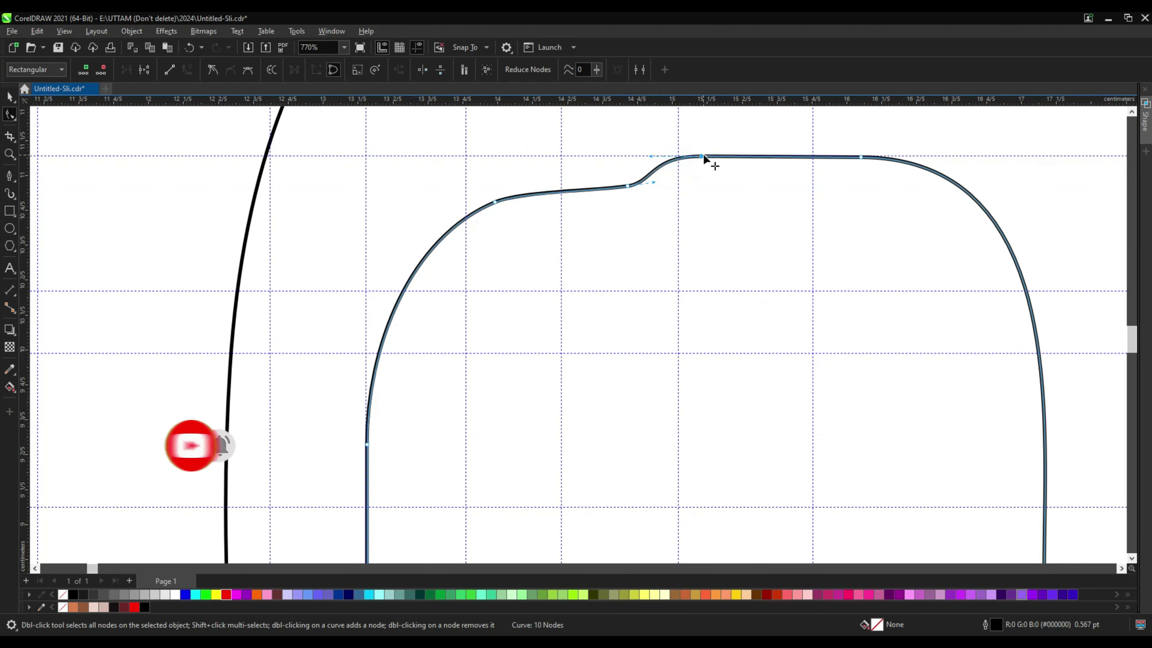
scroll(701, 159, "up", 1)
scroll(744, 230, "down", 3)
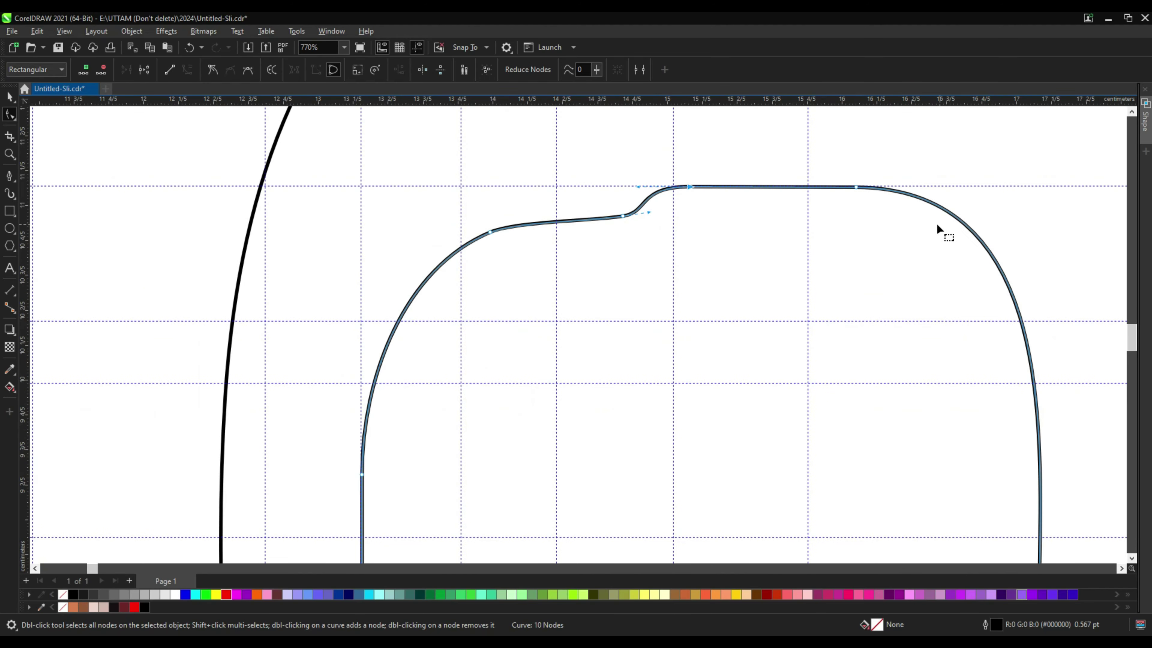
Add a node on the belly's upper right curve, pull it outward about 0.25 cm, and delete the nodes on the right edge
double_click(892, 242)
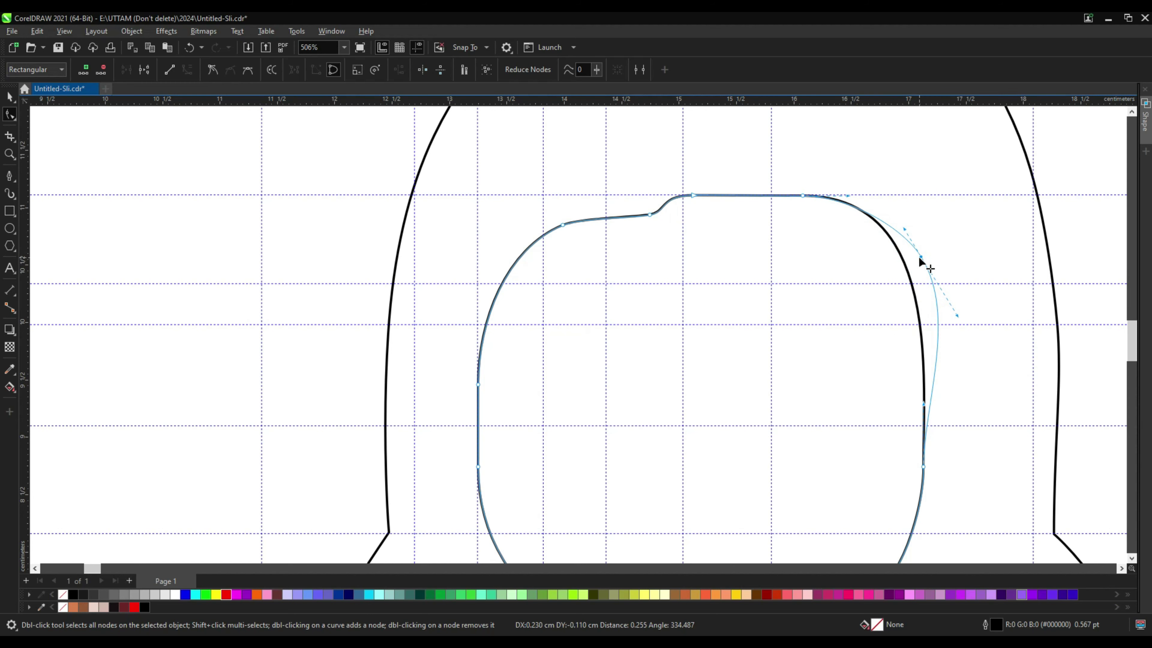
scroll(918, 255, "down", 1)
scroll(902, 440, "up", 1)
left_click_drag(912, 408, 926, 420)
double_click(926, 420)
scroll(907, 438, "down", 1)
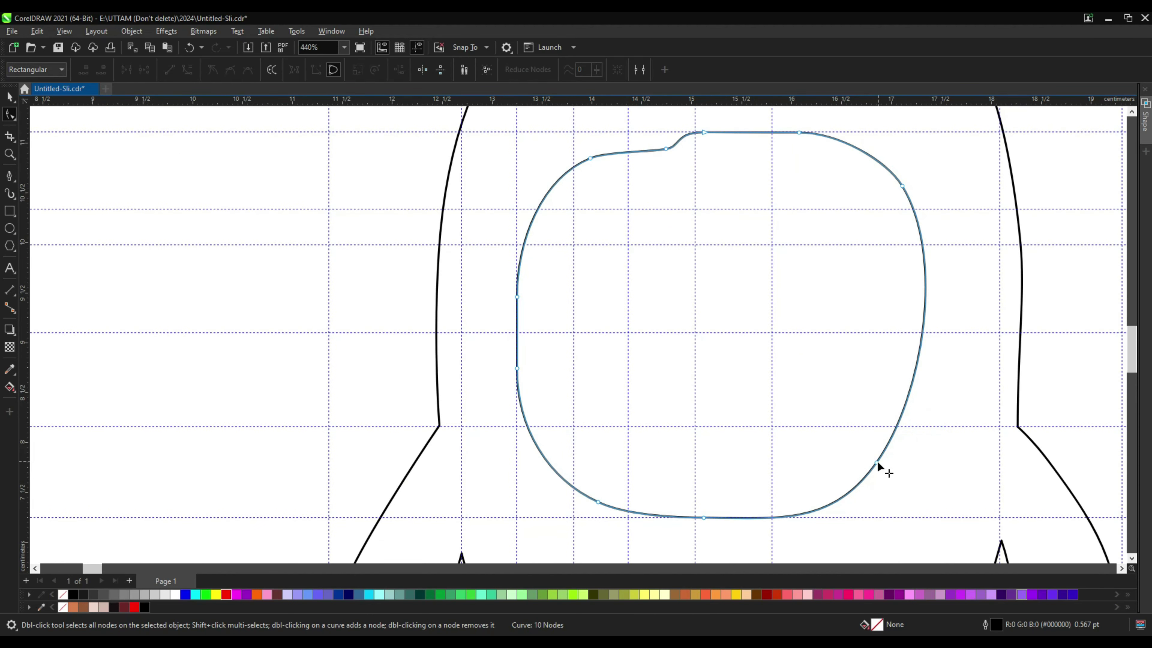
Pull the belly's lower right node outward and add a node on the right edge, nudging it slightly inward
left_click_drag(876, 461, 894, 469)
double_click(931, 341)
left_click_drag(931, 341, 923, 341)
left_click(952, 341)
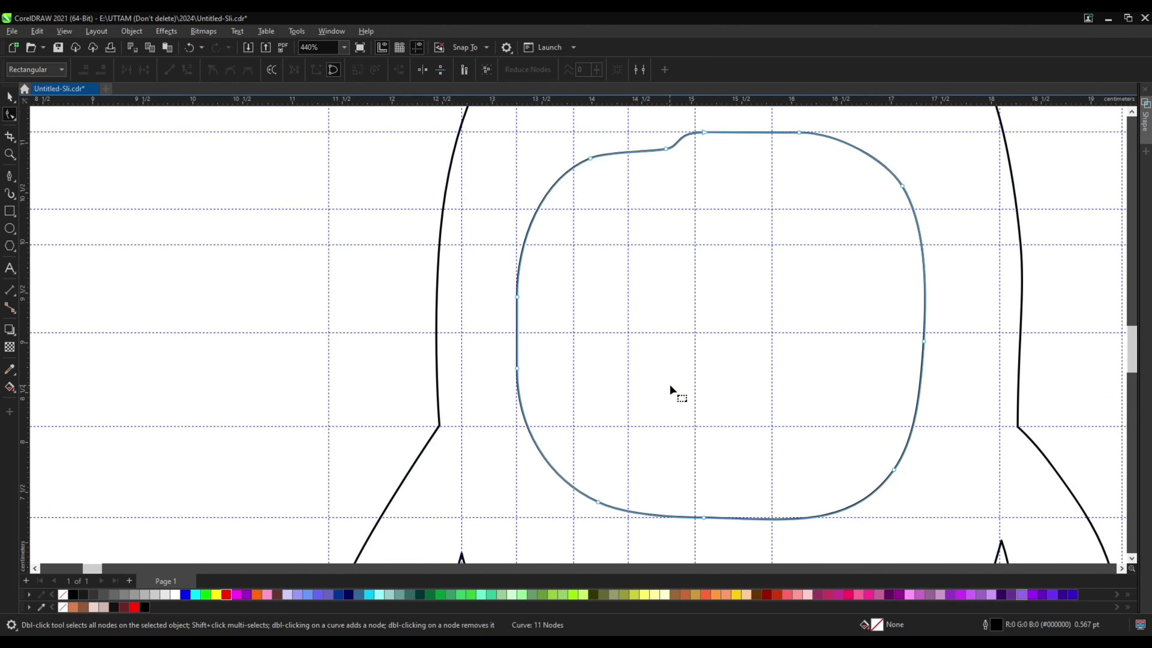
Move the node on the left side of the body outline slightly outward by about 0.024 cm
scroll(668, 384, "down", 8)
scroll(668, 167, "up", 4)
scroll(668, 167, "down", 1)
scroll(543, 418, "up", 4)
left_click(540, 433)
scroll(539, 433, "up", 5)
double_click(541, 432)
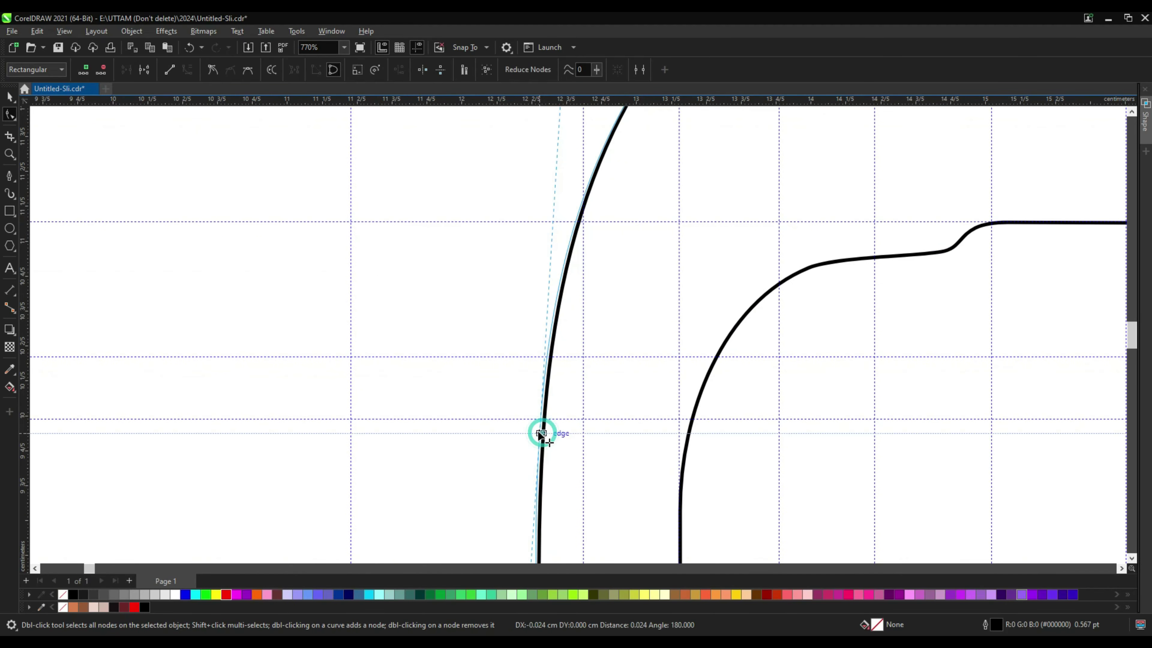
left_click_drag(541, 432, 536, 433)
scroll(585, 449, "down", 9)
left_click(9, 97)
scroll(429, 265, "down", 2)
scroll(646, 361, "up", 2)
scroll(646, 361, "up", 1)
scroll(648, 370, "down", 1)
left_click(648, 366)
scroll(779, 369, "down", 1)
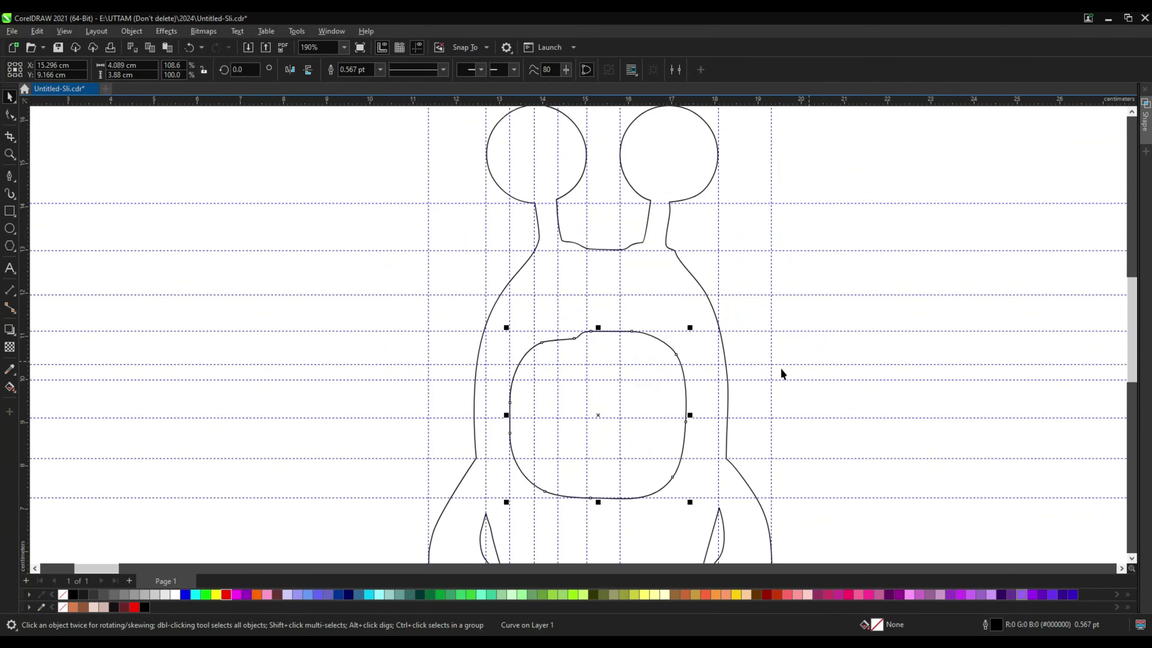
left_click(780, 368)
scroll(578, 447, "up", 2)
Round out the belly's lower right by adding a bottom node, pulling the corner node outward and deleting the right-edge node
left_click(10, 118)
left_click(581, 347)
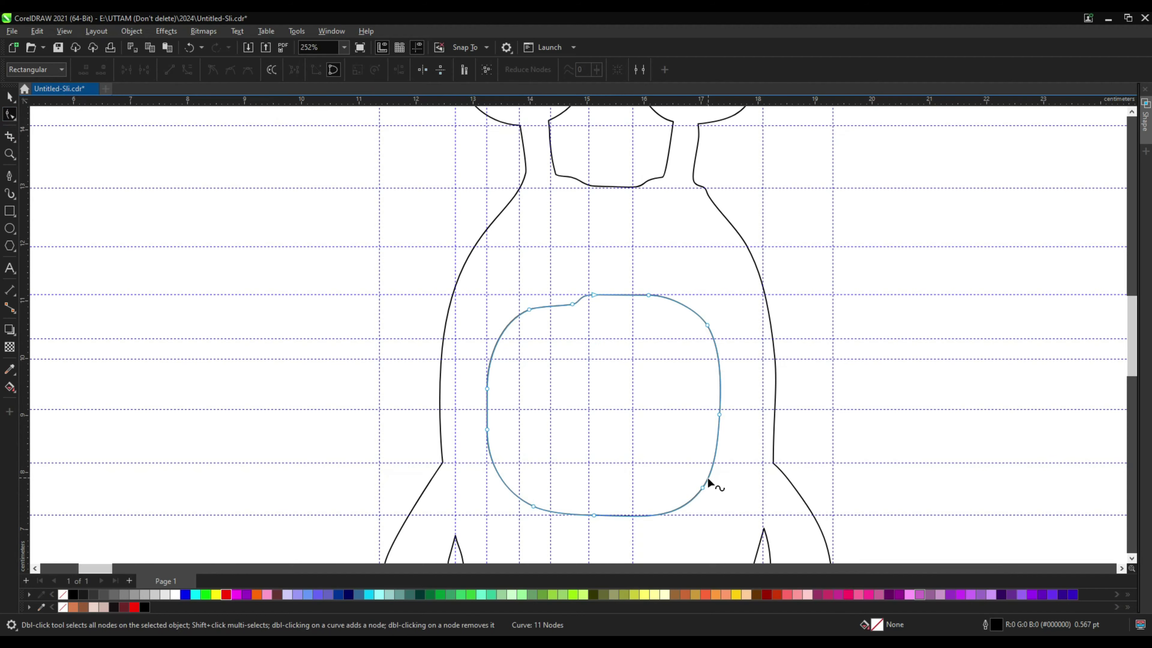
scroll(707, 482, "up", 3)
double_click(642, 532)
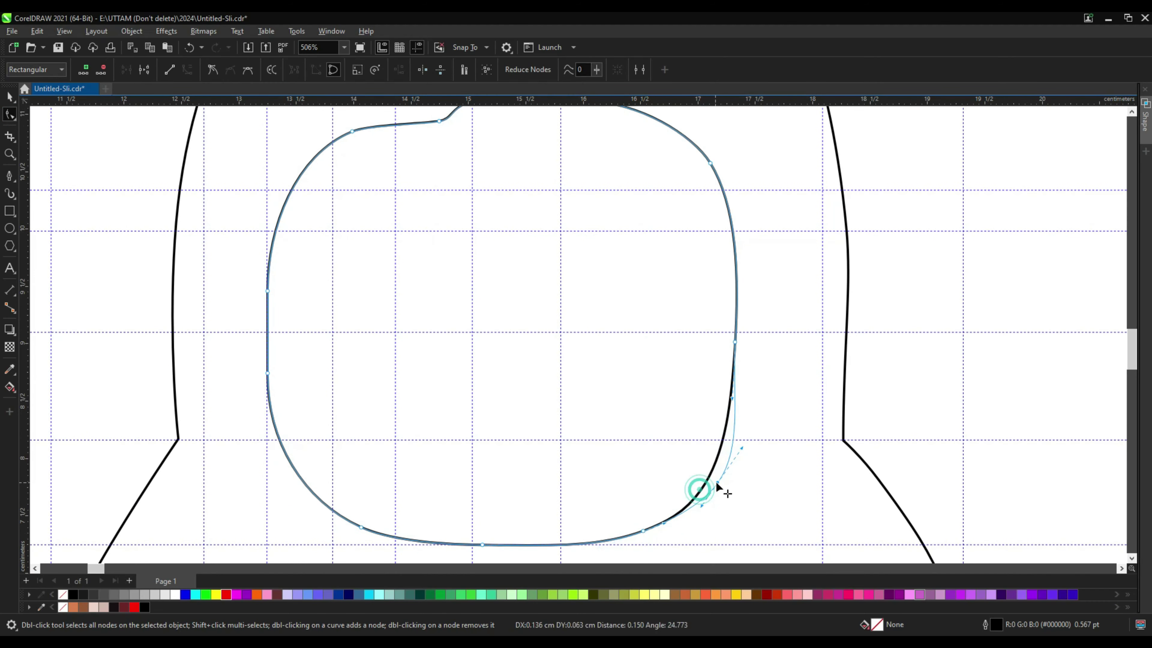
double_click(734, 342)
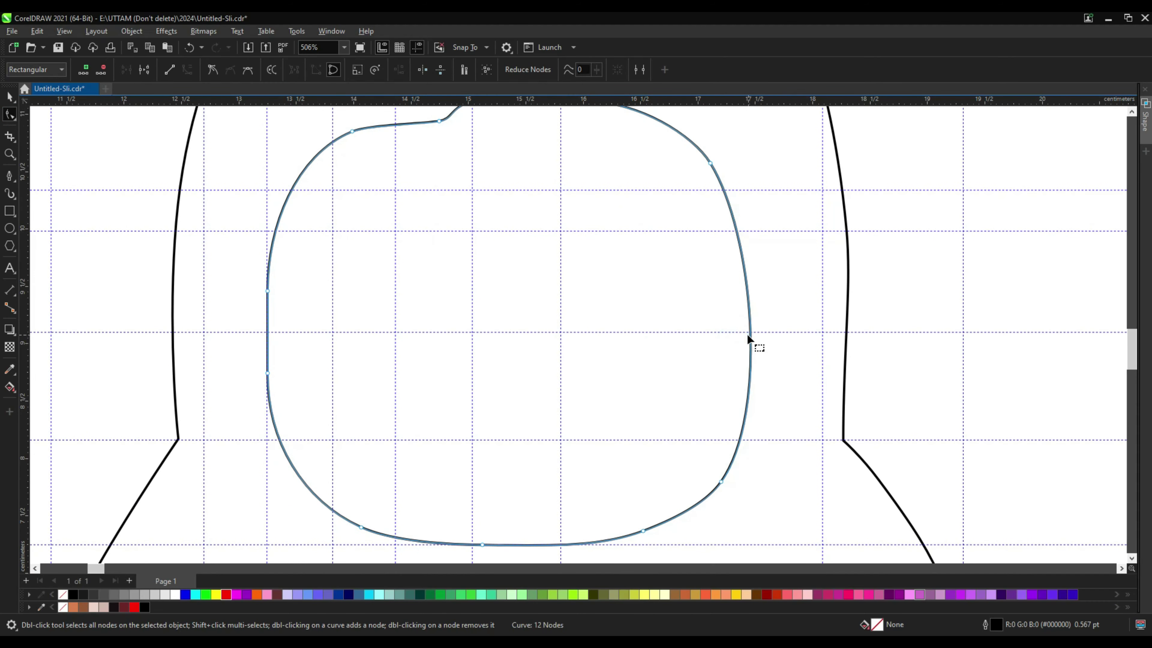
Raise the belly's upper right node slightly and replace the right node of the top edge with one nearer the centre
scroll(725, 323, "down", 3)
scroll(717, 190, "up", 4)
left_click_drag(716, 239, 717, 230)
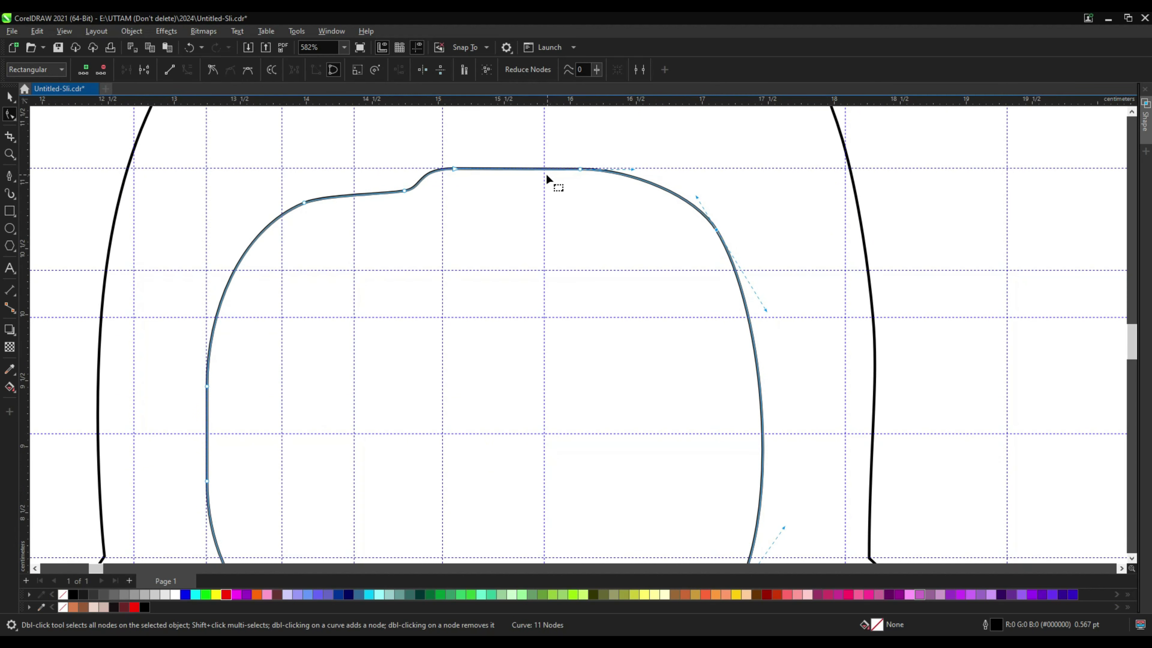
double_click(541, 169)
double_click(580, 169)
Delete the lower node on the belly's left edge and add two nodes along the lower left curve
scroll(655, 185, "down", 3)
scroll(391, 430, "up", 3)
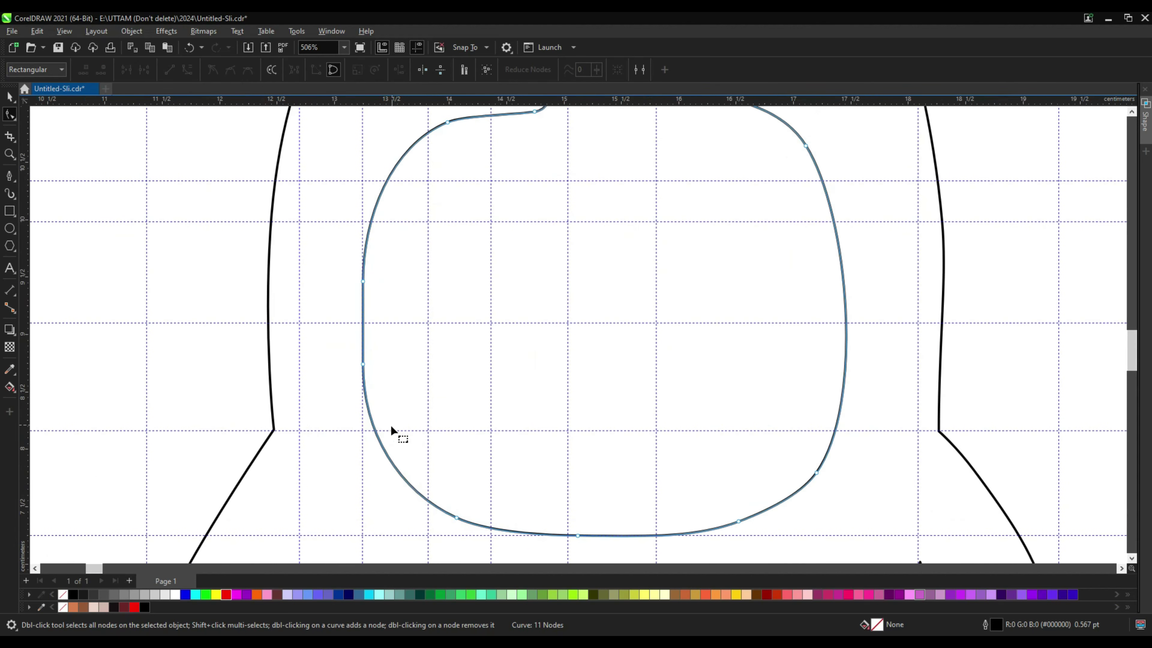
double_click(364, 363)
scroll(368, 369, "up", 2)
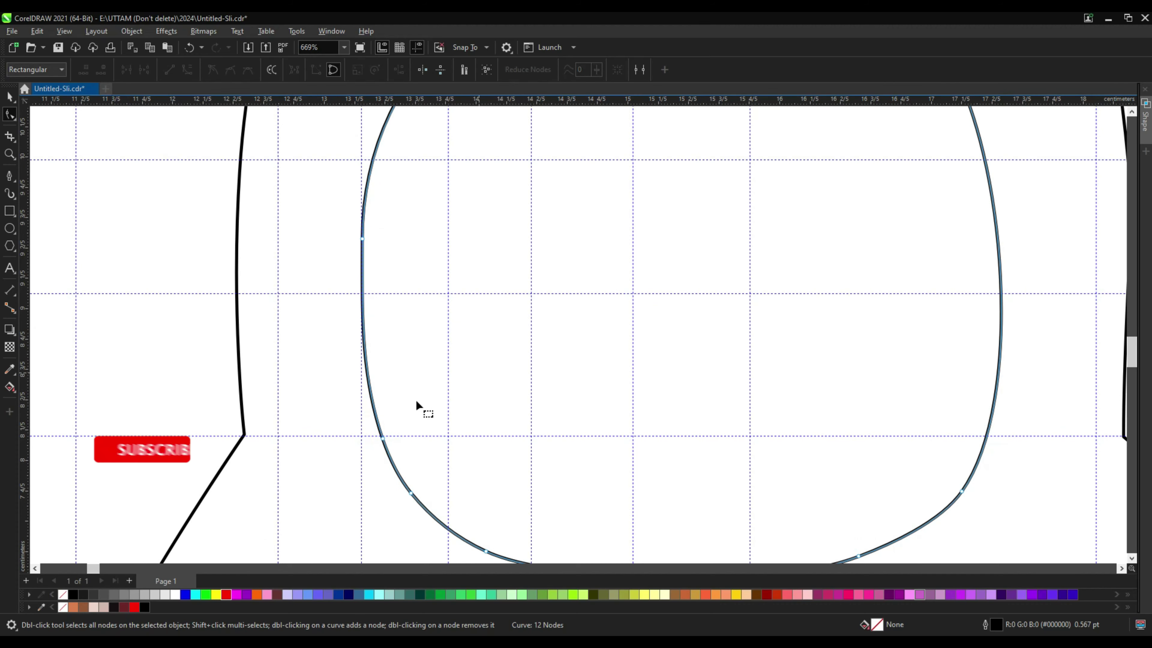
Move the corner node at the left waist of the body outline onto the horizontal guideline
scroll(243, 440, "up", 8)
left_click(244, 436)
left_click_drag(254, 415, 266, 420)
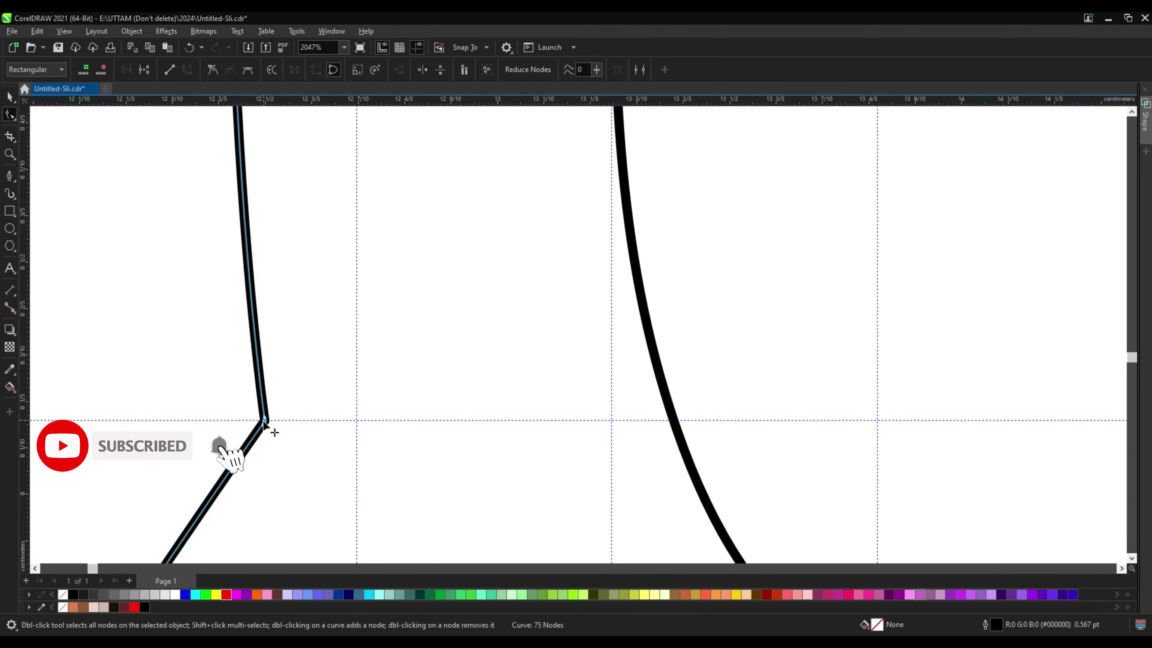
scroll(339, 449, "down", 13)
Nudge the node on the upper right side of the body outline to the guideline intersection
left_click(521, 373)
scroll(491, 394, "down", 1)
left_click(709, 353)
scroll(648, 174, "up", 2)
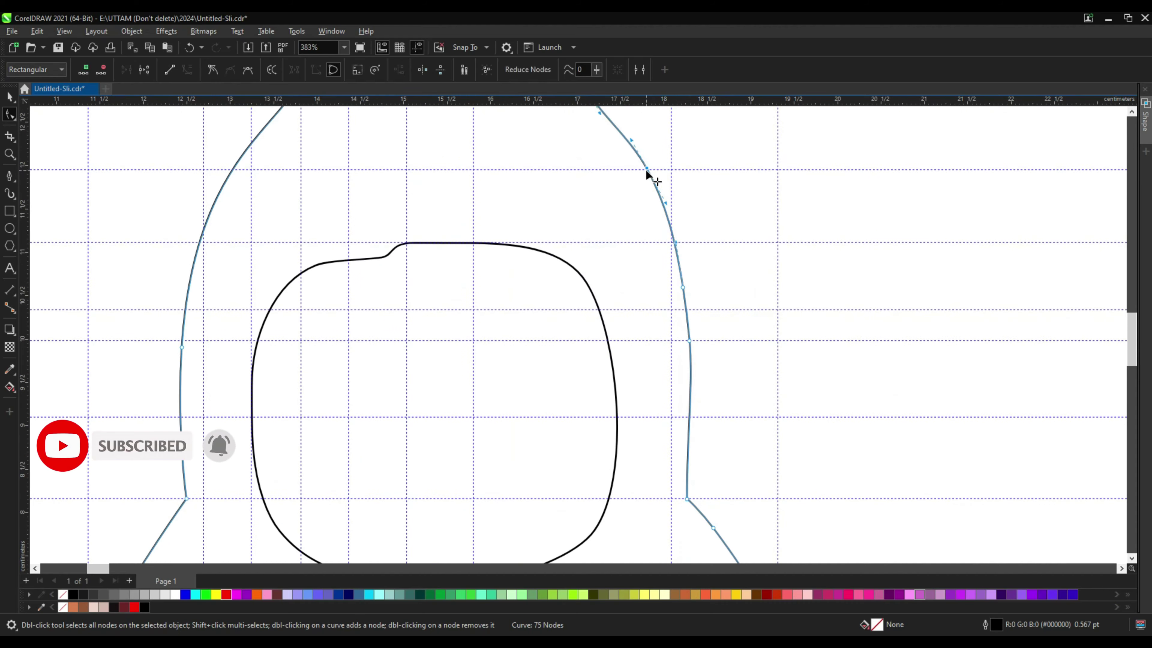
left_click_drag(676, 243, 674, 241)
scroll(593, 377, "down", 7)
Select the belly shape together with the monster's body outline
left_click(516, 386)
key("space")
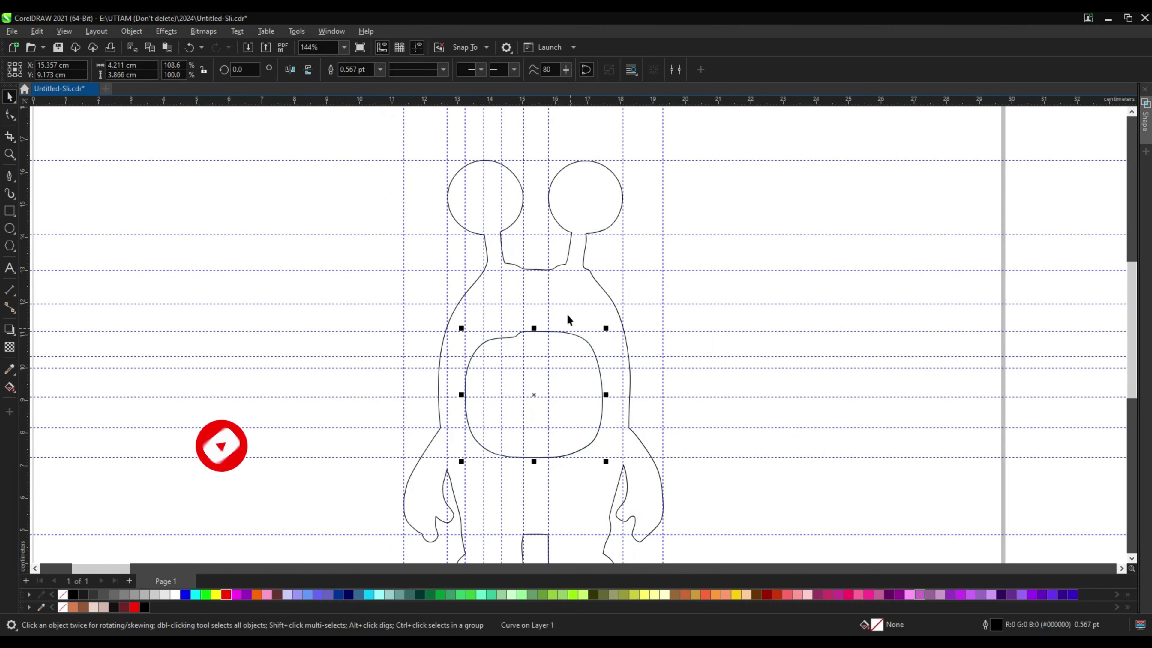
left_click(566, 319, "shift")
scroll(512, 291, "up", 4)
scroll(521, 378, "up", 7)
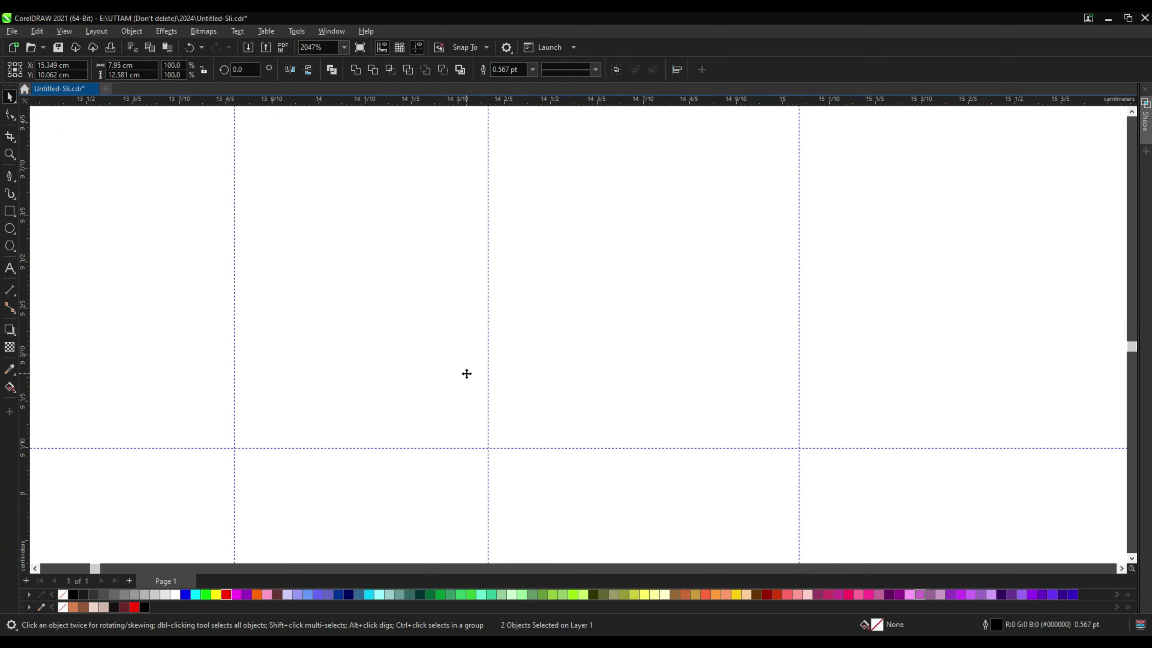
left_click(464, 370)
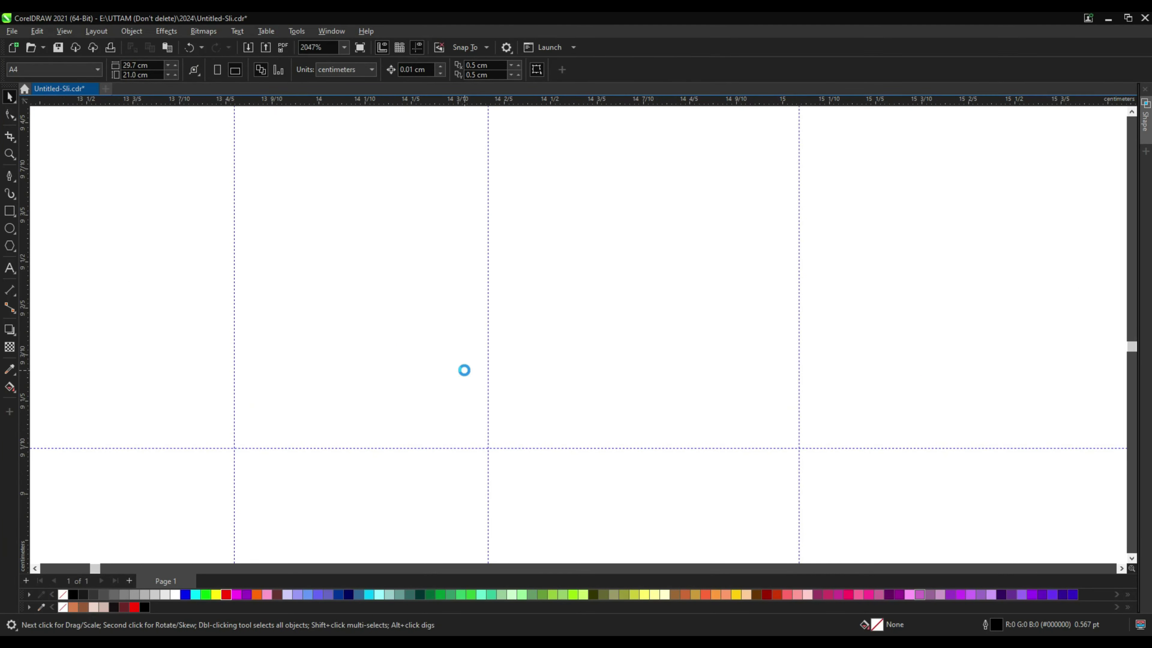
Draw an ellipse over the belly's upper left edge and stretch it to about 1.25 by 1.12 cm within the guidelines
left_click(13, 230)
scroll(288, 260, "down", 3)
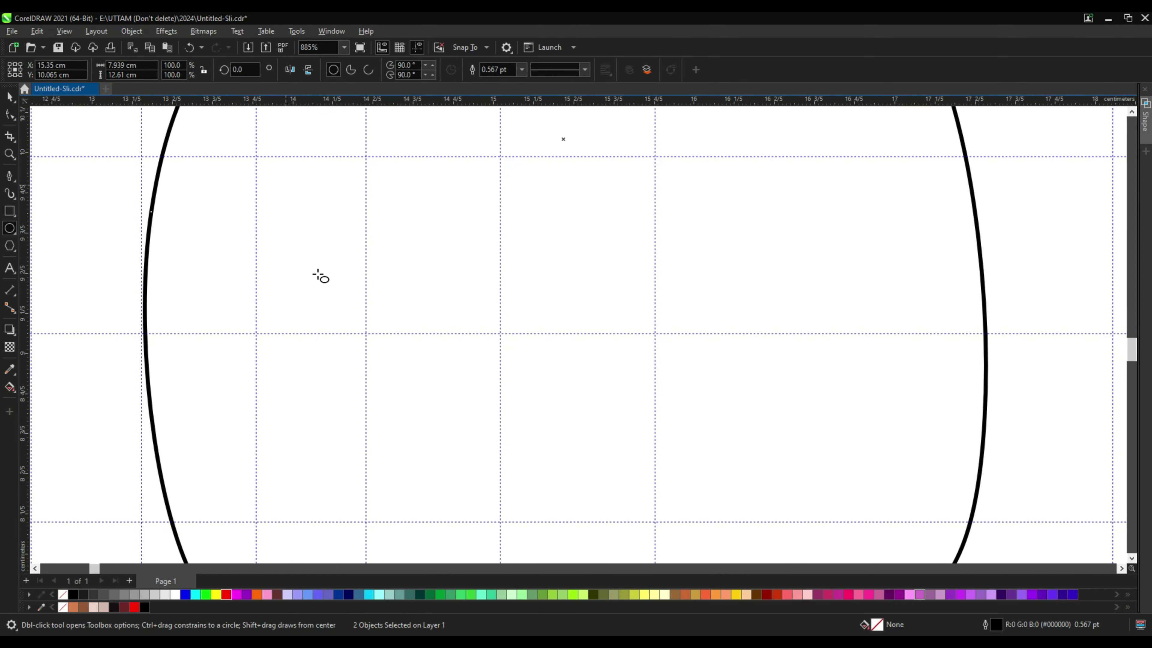
scroll(303, 286, "down", 5)
scroll(273, 187, "up", 7)
scroll(272, 244, "down", 3)
left_click_drag(263, 126, 483, 265)
scroll(440, 227, "up", 2)
left_click_drag(399, 196, 382, 146)
scroll(435, 333, "down", 2)
Rotate the ellipse on the belly's upper left edge by about 3.4 degrees
key("space")
left_click(470, 347)
left_click_drag(536, 441, 543, 433)
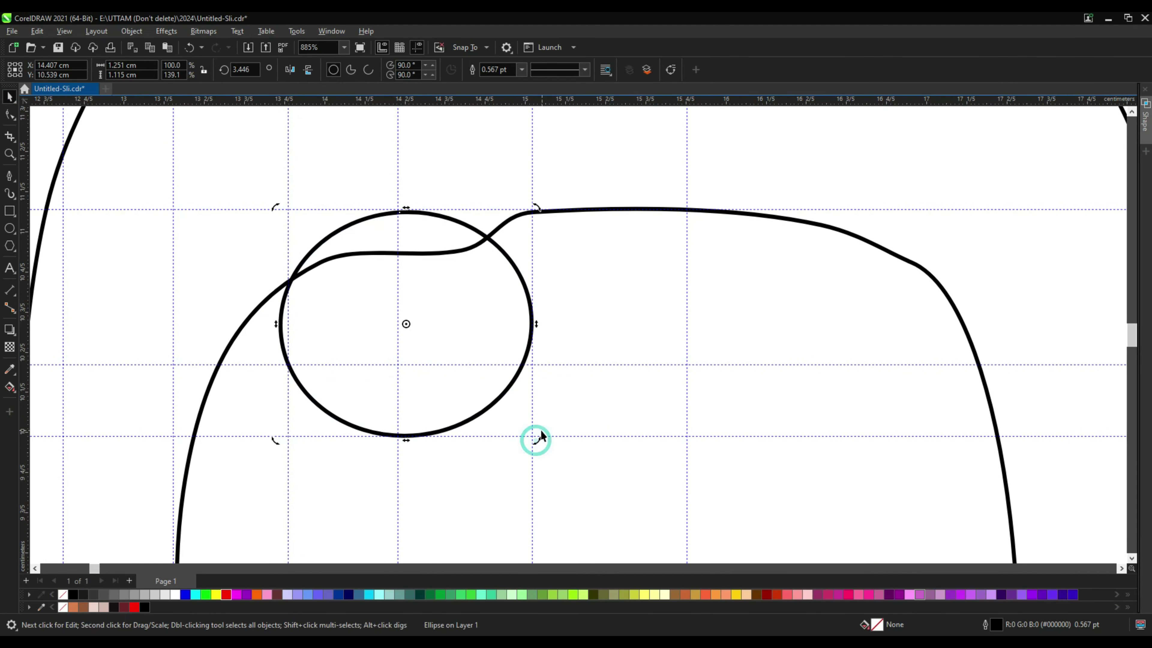
Narrow the ellipse from both sides to about 1.23 cm wide to fit the vertical guidelines
scroll(290, 338, "up", 4)
left_click(291, 338)
scroll(272, 322, "up", 1)
left_click_drag(272, 313, 286, 312)
scroll(290, 313, "down", 4)
scroll(430, 306, "up", 4)
left_click_drag(630, 319, 622, 319)
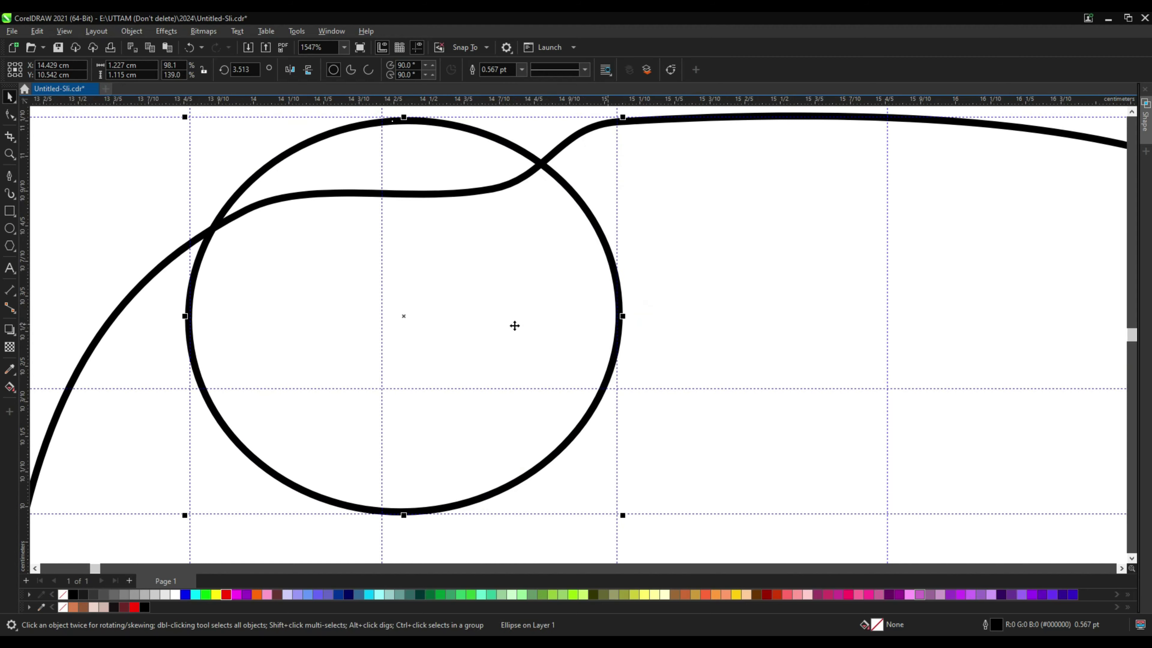
scroll(473, 323, "down", 5)
Rotate the ellipse on the face's upper left edge to about 5.8 degrees and paste a copy of it
left_click(480, 327)
left_click_drag(549, 421, 551, 419)
right_click(460, 354)
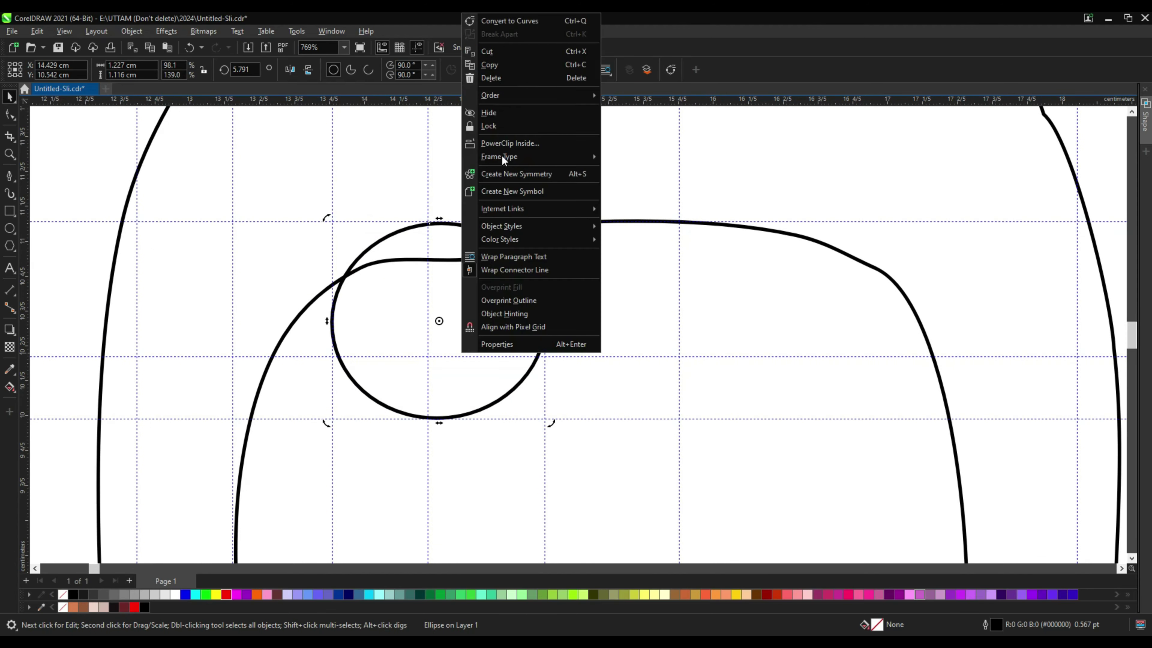
left_click(511, 65)
scroll(767, 200, "down", 2)
right_click(1075, 178)
left_click(1067, 262)
Shift the ellipse copy lower, widen it to about 1.57 cm, and position it across the lower part of the original ellipse
scroll(520, 268, "up", 4)
left_click_drag(526, 266, 538, 366)
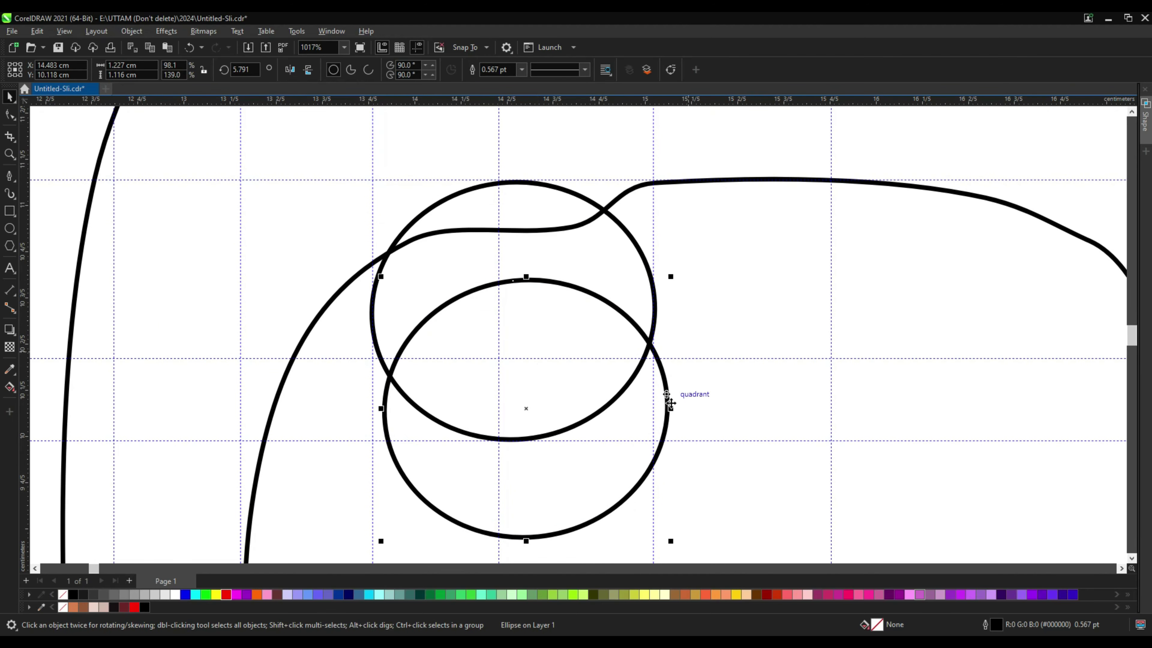
left_click_drag(669, 404, 726, 404)
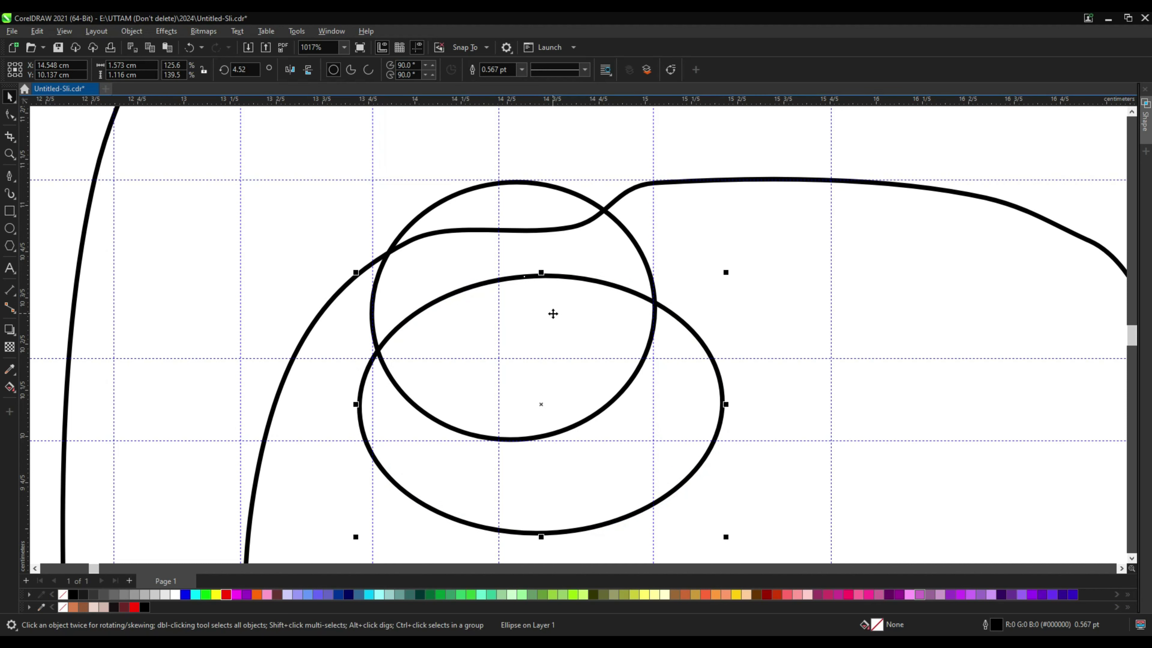
left_click_drag(553, 313, 539, 335)
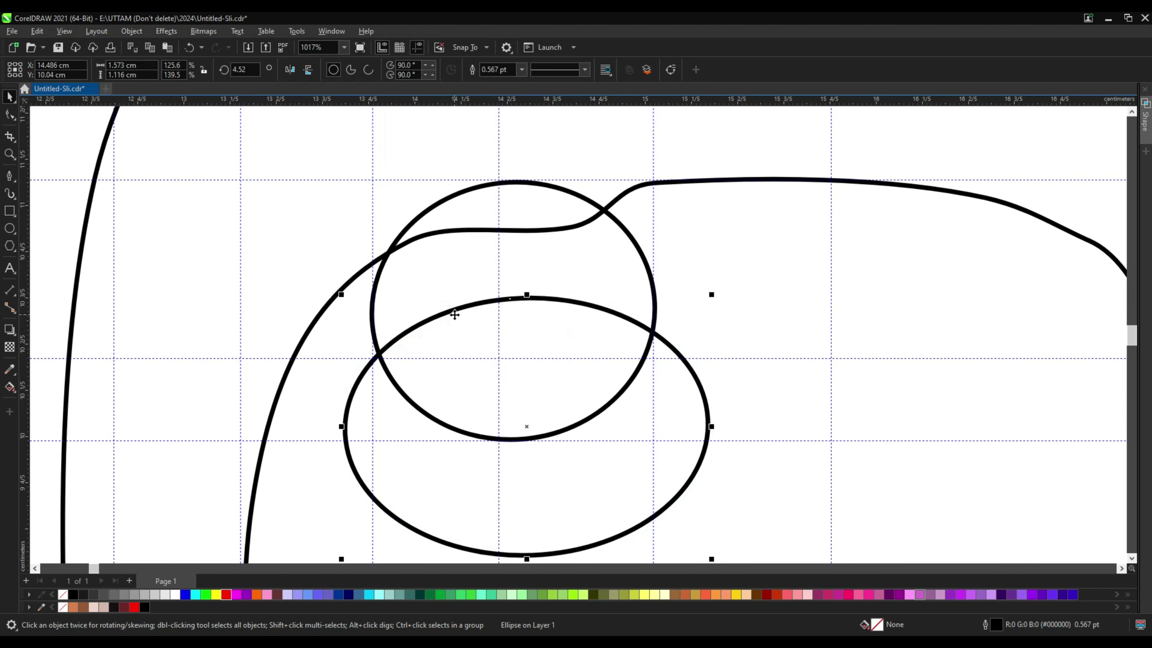
Smart-fill the left eye's lid area, bounded by the face outline and both ellipses, in blue-grey #7688A1 with a hairline outline
left_click(14, 392)
left_click(50, 405)
left_click(458, 258)
left_click(10, 96)
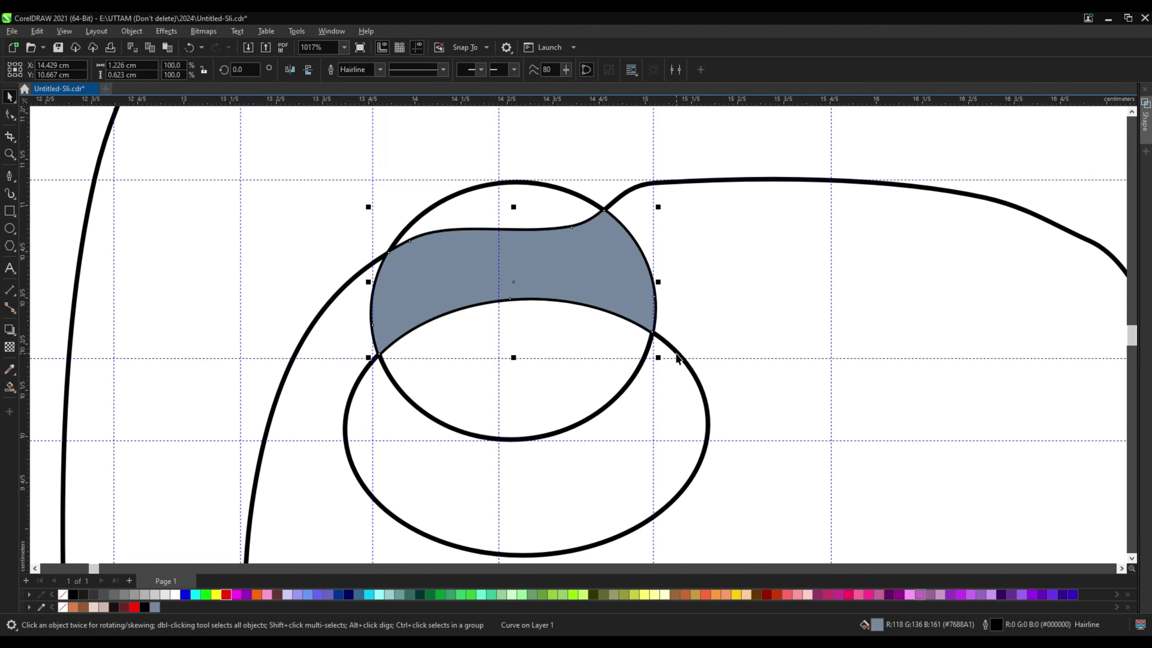
Delete the wide ellipse and smart-fill the lower part of the left eye with the same blue-grey
right_click(676, 353)
left_click(720, 82)
left_click(544, 183)
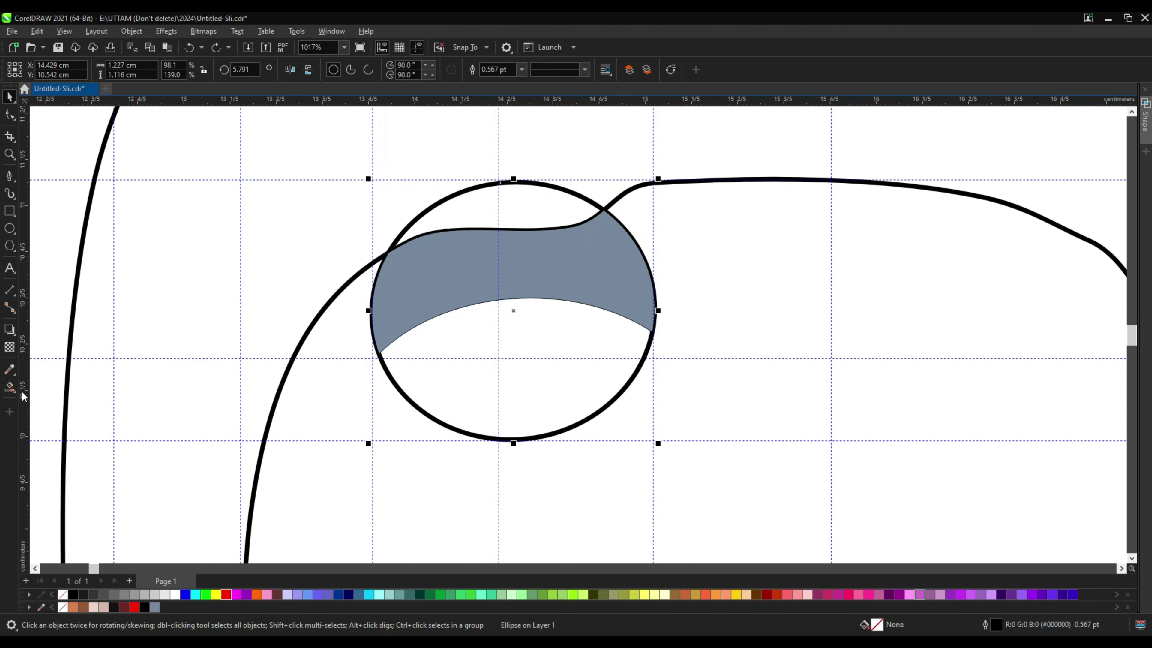
left_click(10, 386)
left_click(583, 332)
Try to weld the left eye's filled lid and lower part into one shape
left_click(10, 97)
left_click(558, 332, "shift")
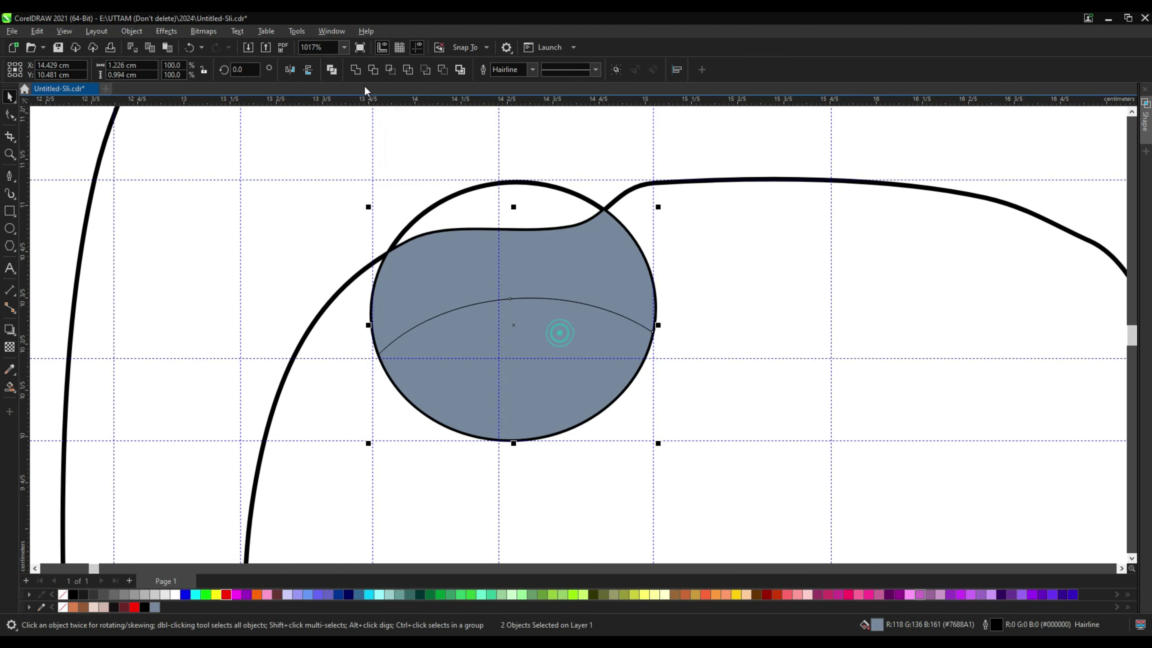
left_click(353, 70)
left_click_drag(479, 329, 540, 329)
key("ctrl+z")
right_click(545, 297)
left_click(721, 470)
left_click(413, 458)
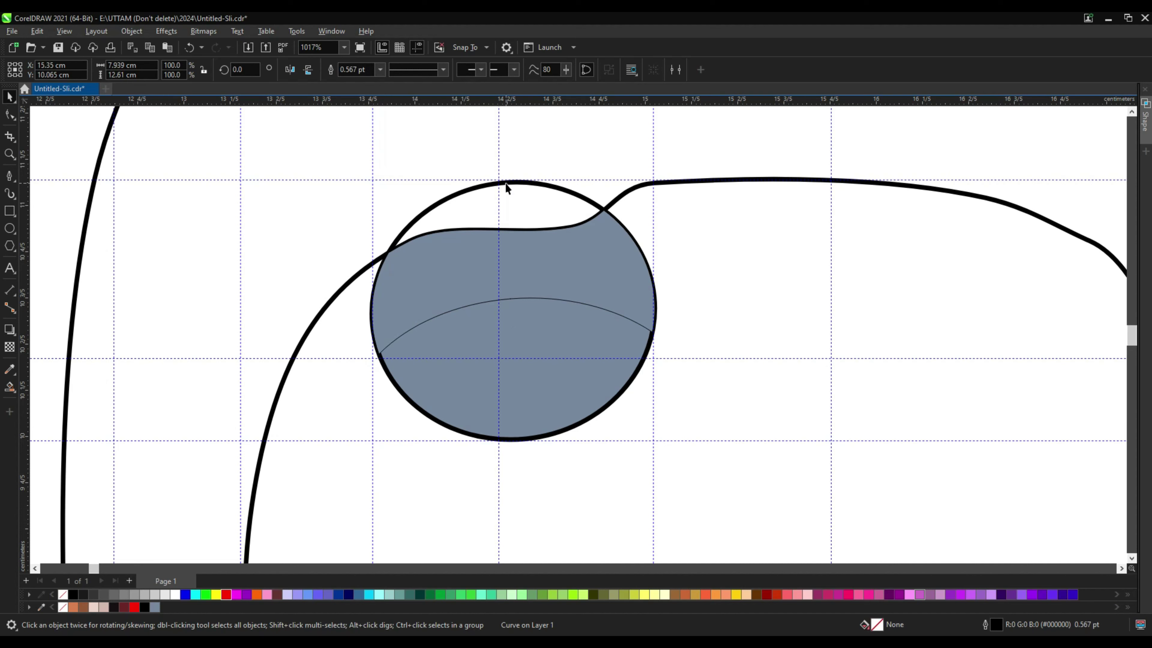
Move the unfilled ellipse horizontally off the left eye to the opposite side of the face for the second eye
left_click_drag(506, 184, 758, 254)
key("ctrl+z")
left_click_drag(505, 316, 891, 314)
left_click(502, 170)
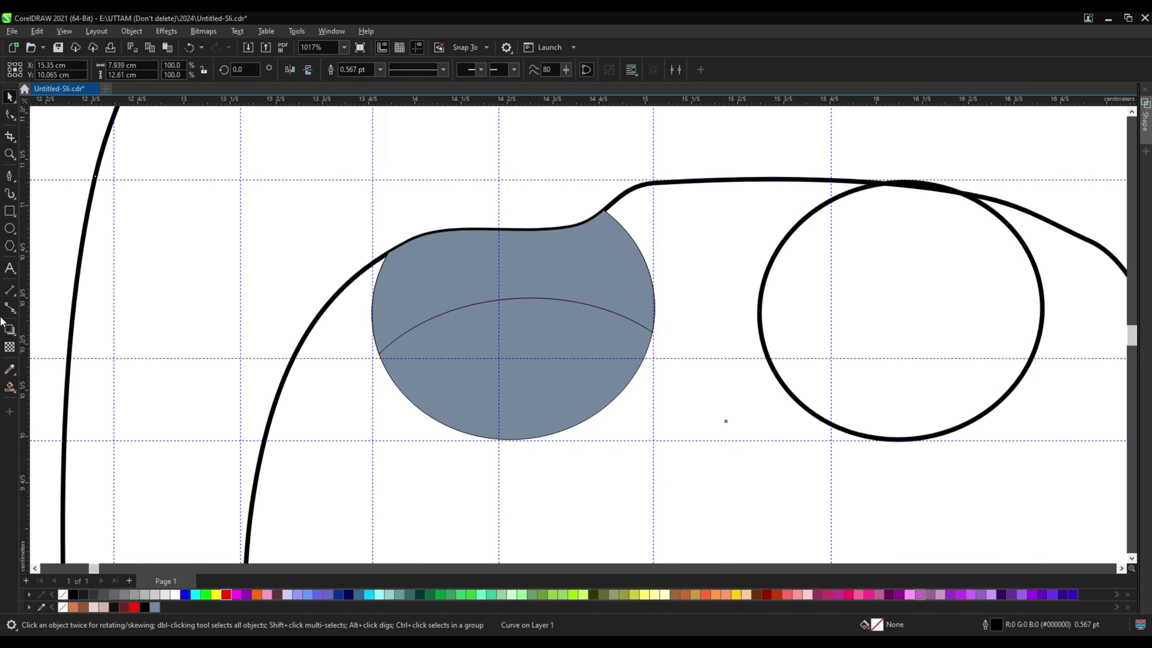
Draw a pupil about 0.26 by 0.25 cm just under the left eye's lid line, with a 0.5 pt outline, and nudge it slightly right
left_click(9, 228)
scroll(522, 311, "up", 2)
left_click_drag(474, 290, 591, 404)
scroll(569, 345, "up", 1)
left_click(520, 69)
left_click(489, 103)
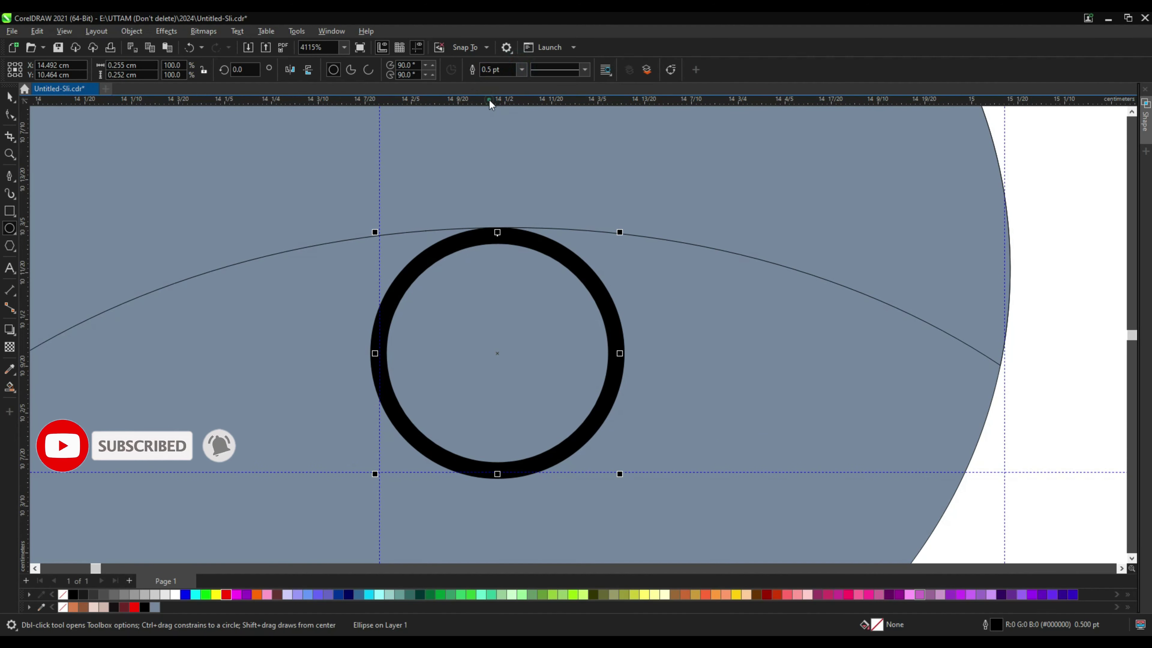
scroll(489, 92, "up", 1)
left_click(522, 69)
left_click(491, 94)
left_click(9, 97)
left_click_drag(446, 297, 452, 299)
scroll(465, 296, "down", 2)
scroll(534, 345, "down", 2)
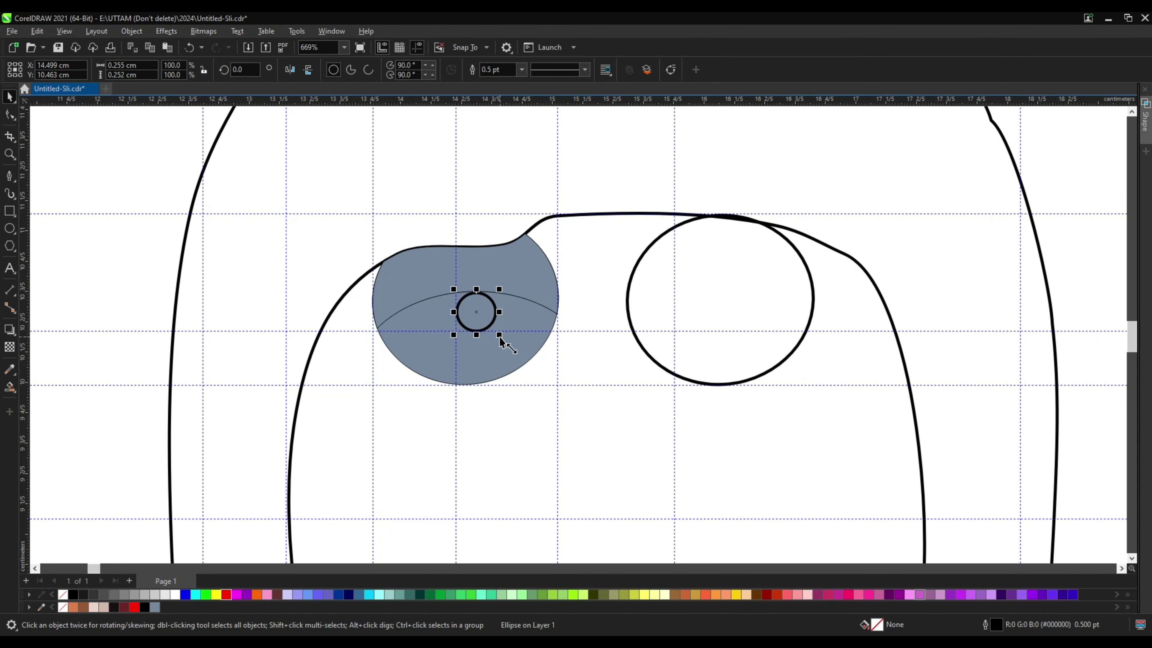
Align the unfilled right eye ellipse with the vertical guideline and shrink it to about 1.16 by 1.05 cm
scroll(500, 340, "down", 3)
left_click(556, 318)
scroll(558, 319, "up", 3)
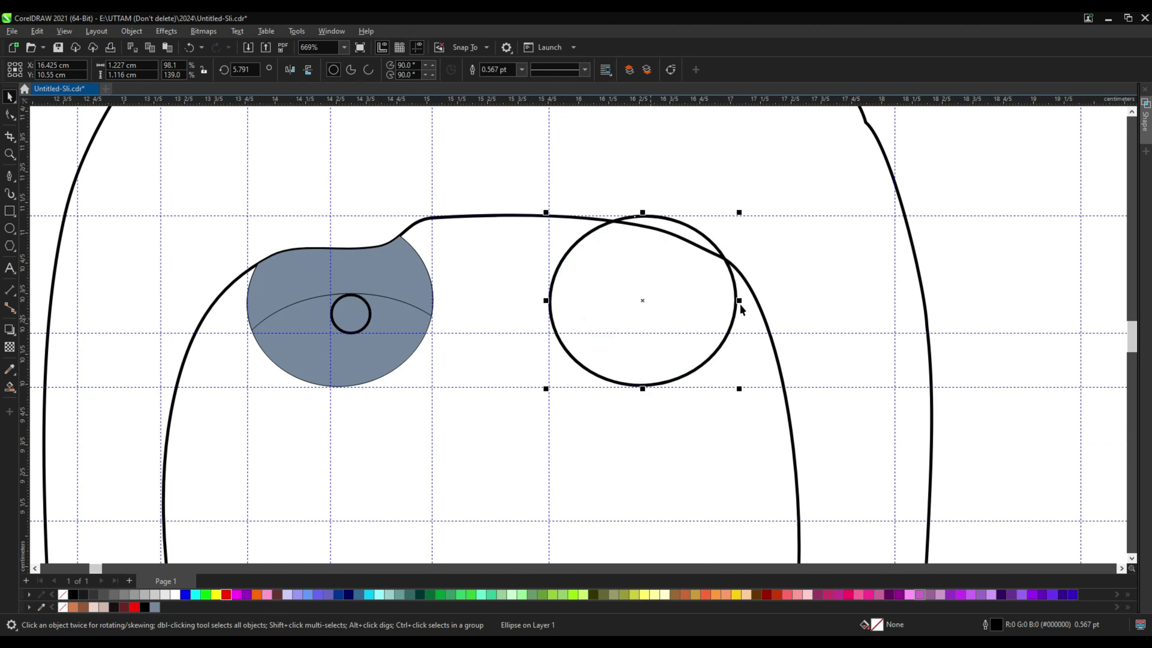
scroll(740, 308, "up", 2)
mouse_move(739, 169)
left_mouse_down()
mouse_move(717, 195)
mouse_move(725, 185)
left_mouse_up()
scroll(695, 228, "down", 3)
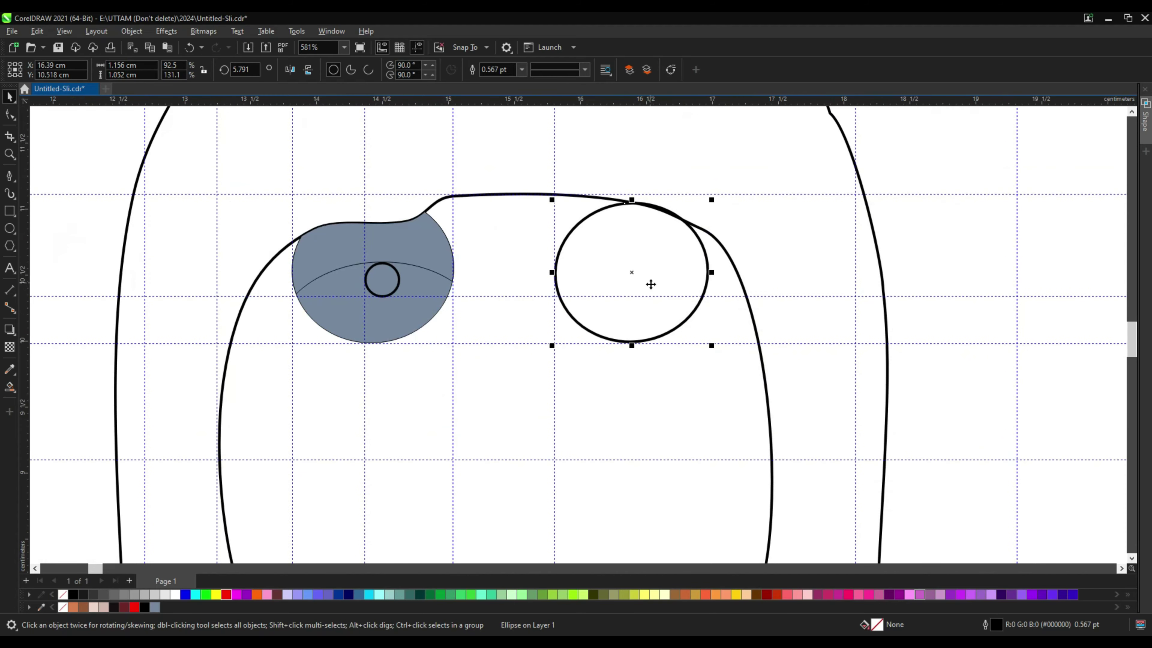
Duplicate the right eye ellipse, move the copy lower, and widen it to about 1.65 cm across the eye
right_click(639, 271)
left_click(681, 318)
right_click(972, 228)
left_click(1005, 321)
scroll(656, 290, "up", 3)
left_click_drag(634, 270, 606, 356)
left_click_drag(710, 351, 754, 347)
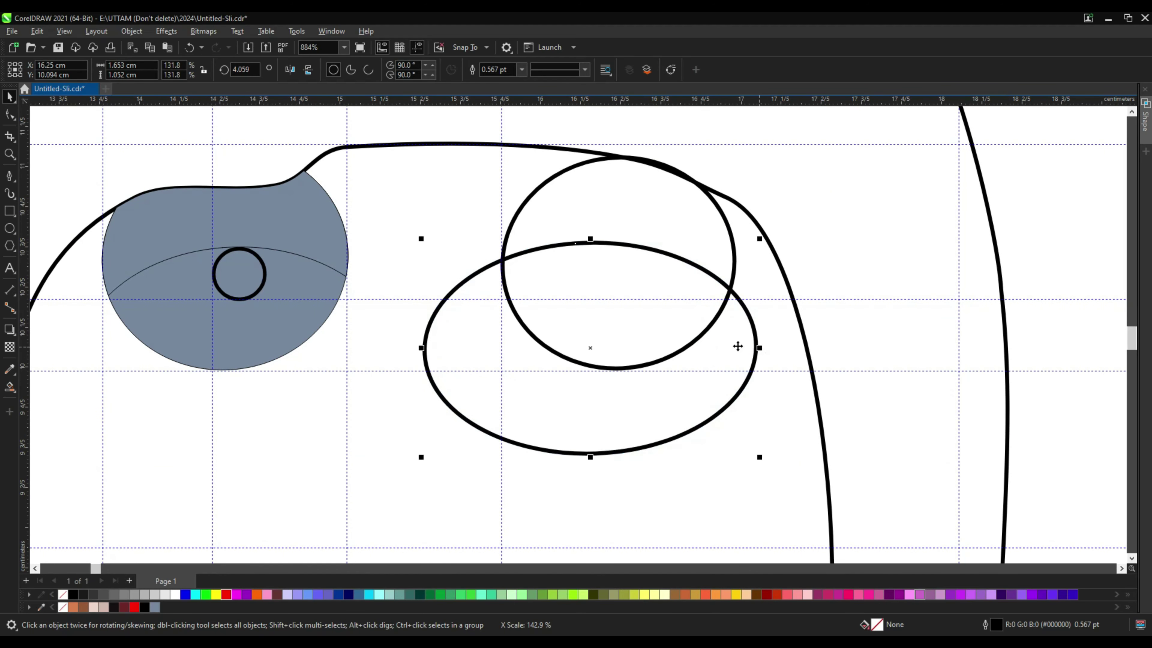
Set the wide ellipse aside, smart-fill the right eye in blue-grey, and delete its original thick-outlined ellipse
left_click_drag(584, 309, 921, 309)
left_click(10, 388)
left_click(598, 261)
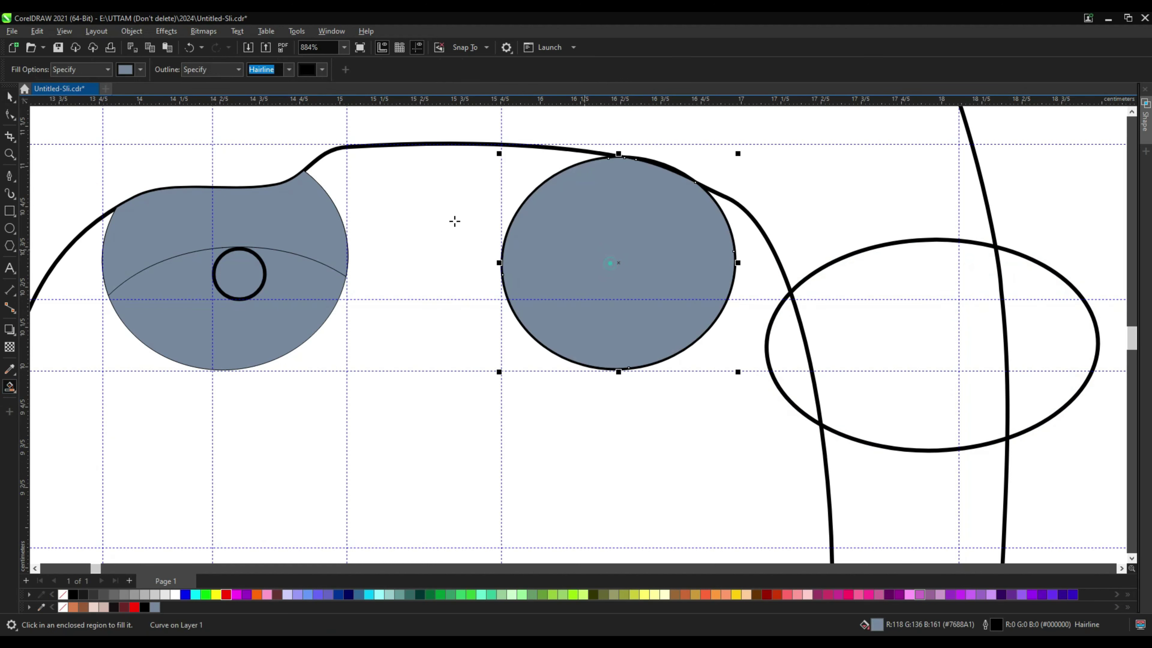
left_click(10, 96)
left_click_drag(665, 164, 921, 163)
right_click(921, 163)
left_click(949, 231)
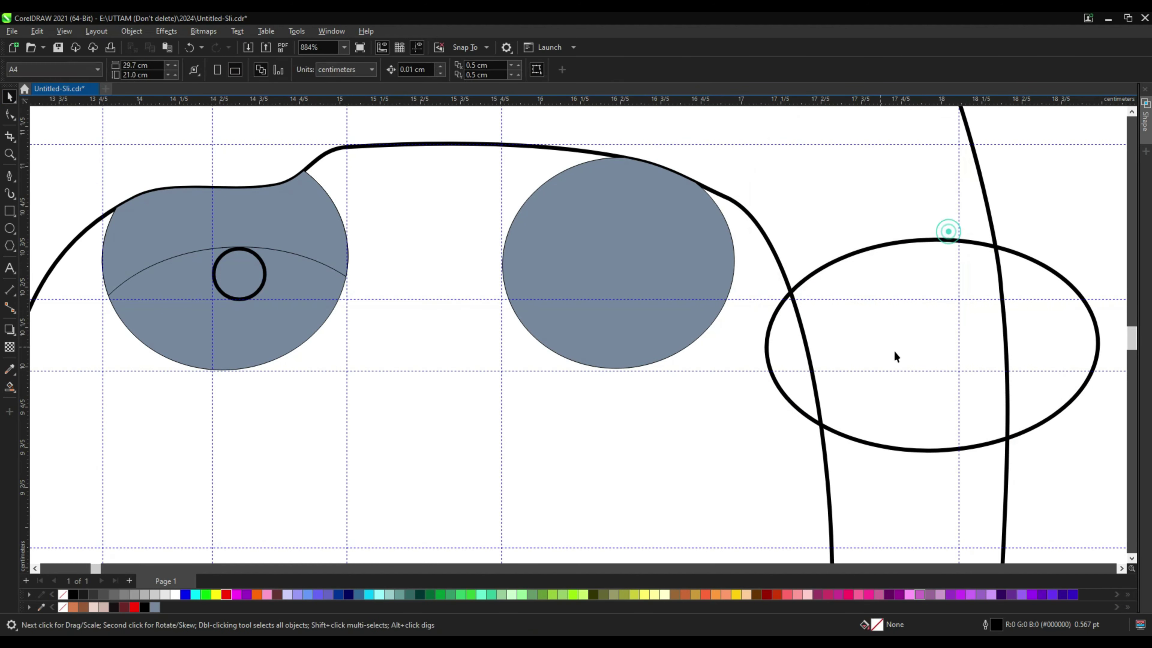
Place the wide ellipse back across the right eye and smart-fill the lid area above its curve
left_click_drag(893, 350, 568, 438)
key("ctrl+z")
left_click_drag(874, 340, 563, 341)
left_click(7, 388)
left_click(594, 192)
Move the wide ellipse off the right eye and delete it, keeping the filled lid
left_click(10, 97)
left_click_drag(757, 277, 921, 277)
right_click(921, 277)
left_click(959, 344)
key("ctrl+z")
right_click(822, 243)
left_click(857, 310)
Copy the left eye's pupil into the right eye and fine-tune its position just under the lid line
right_click(235, 264)
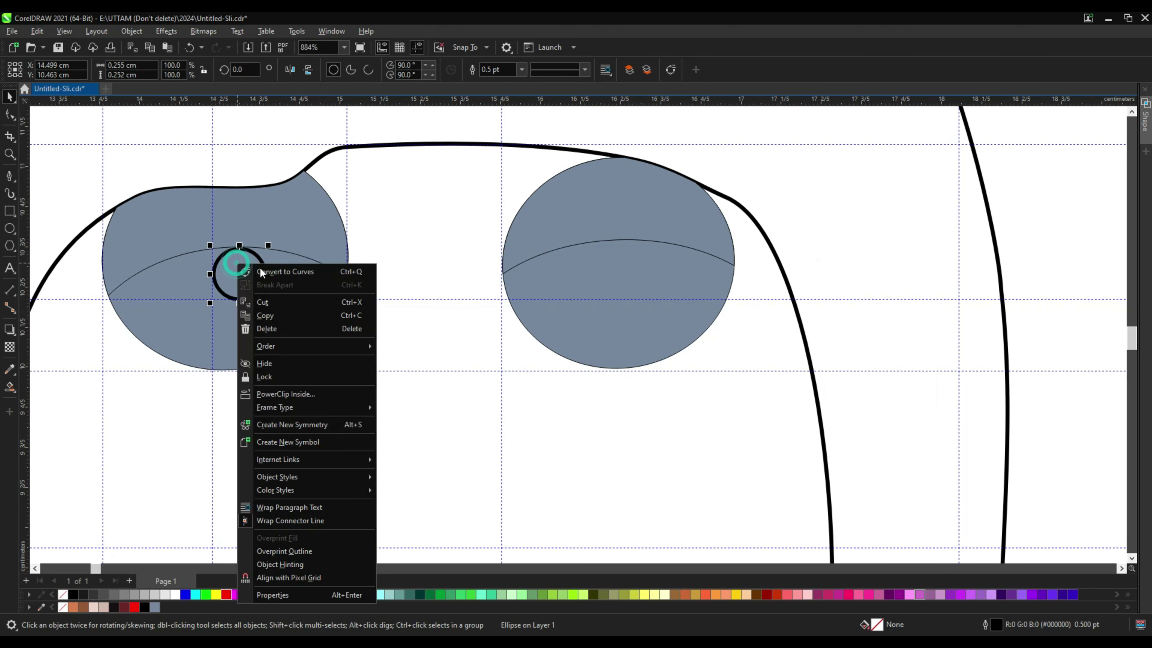
left_click(269, 316)
right_click(1011, 179)
left_click(1037, 273)
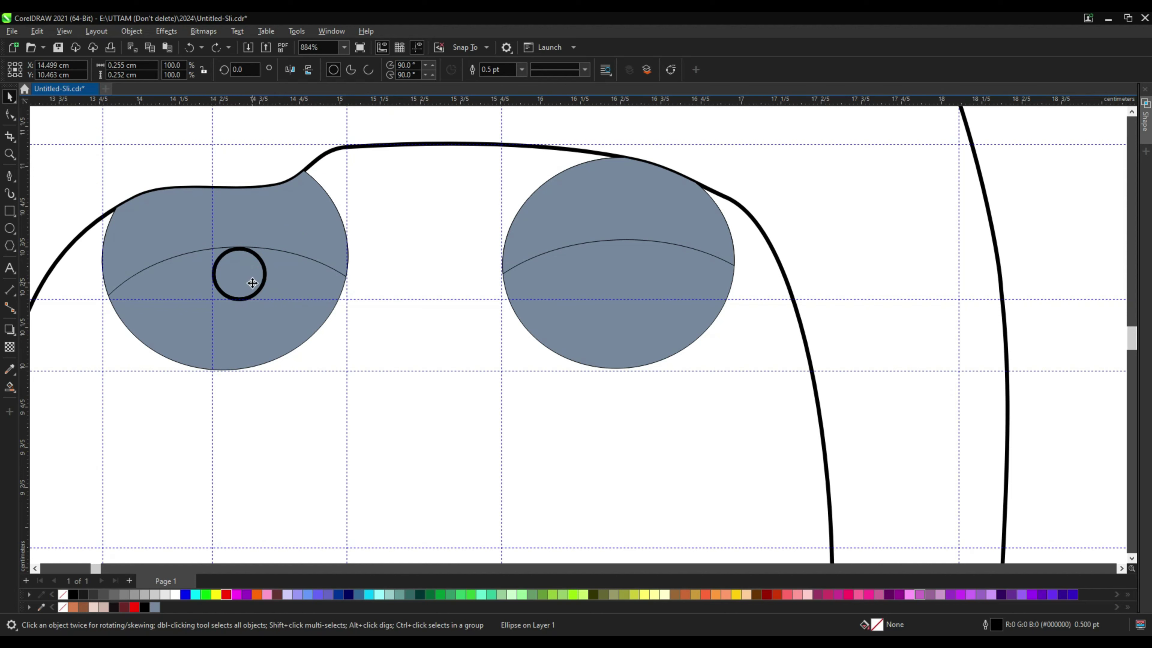
left_click_drag(578, 287, 579, 287)
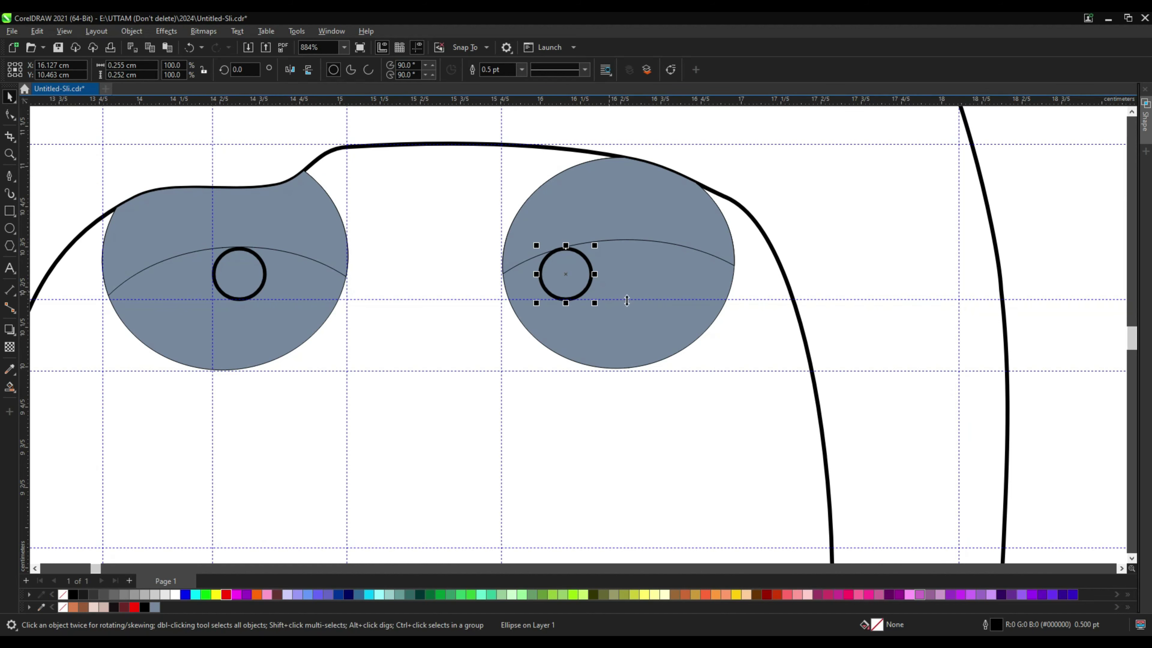
left_click(648, 216)
scroll(628, 386, "up", 2)
left_click_drag(615, 366, 616, 372)
left_click(764, 321)
scroll(784, 342, "down", 2)
left_click(1035, 211)
Draw a closed crescent smile below the eyes with the Pen tool, about 2.06 cm wide and rising toward the right corner
scroll(597, 355, "down", 4)
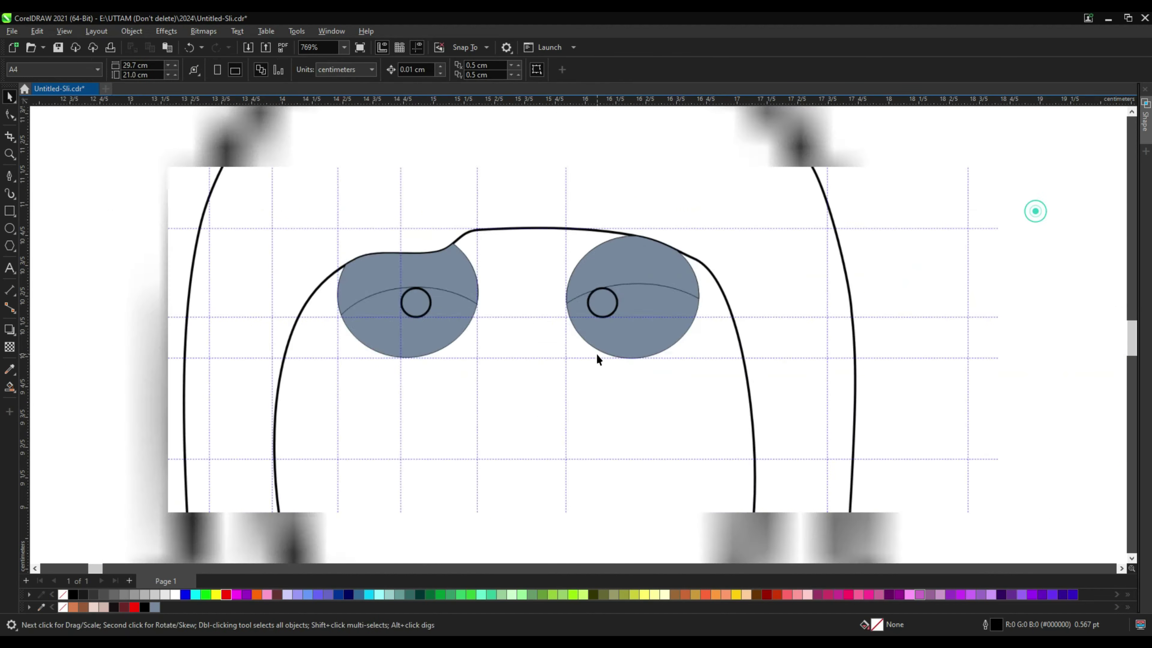
scroll(597, 355, "down", 3)
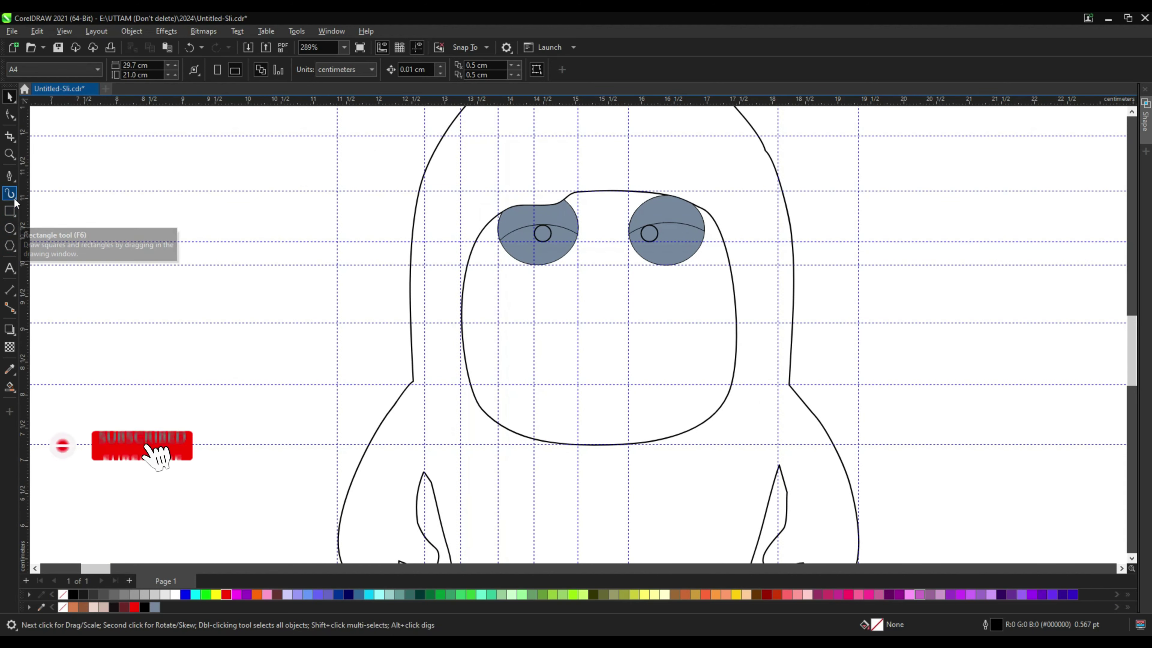
left_click(10, 175)
scroll(500, 338, "up", 1)
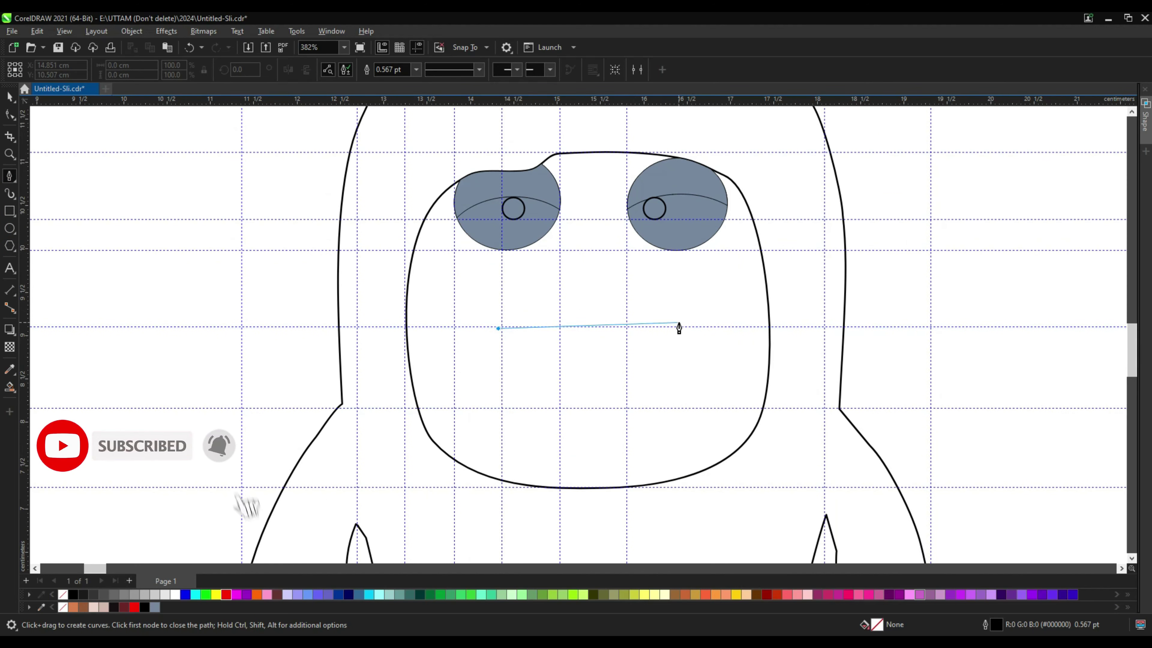
left_click_drag(676, 299, 748, 278)
scroll(598, 367, "up", 1)
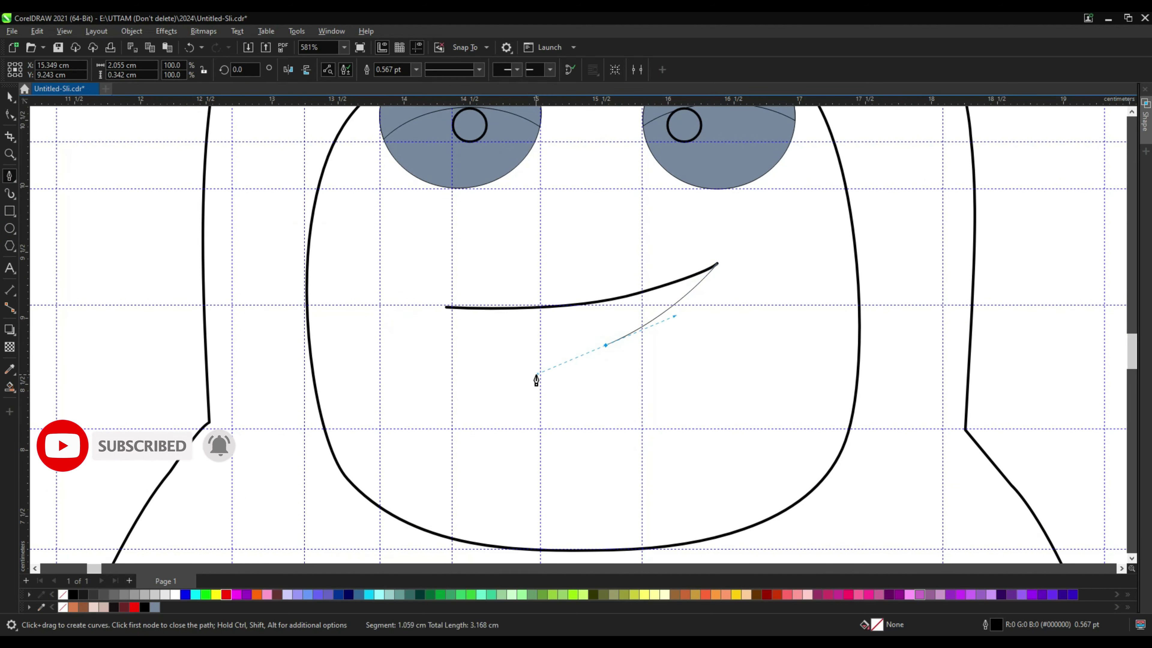
left_click(447, 308)
Remove the middle node of the smile's lower edge and bow both edges further downward
key("F10")
scroll(447, 306, "up", 2)
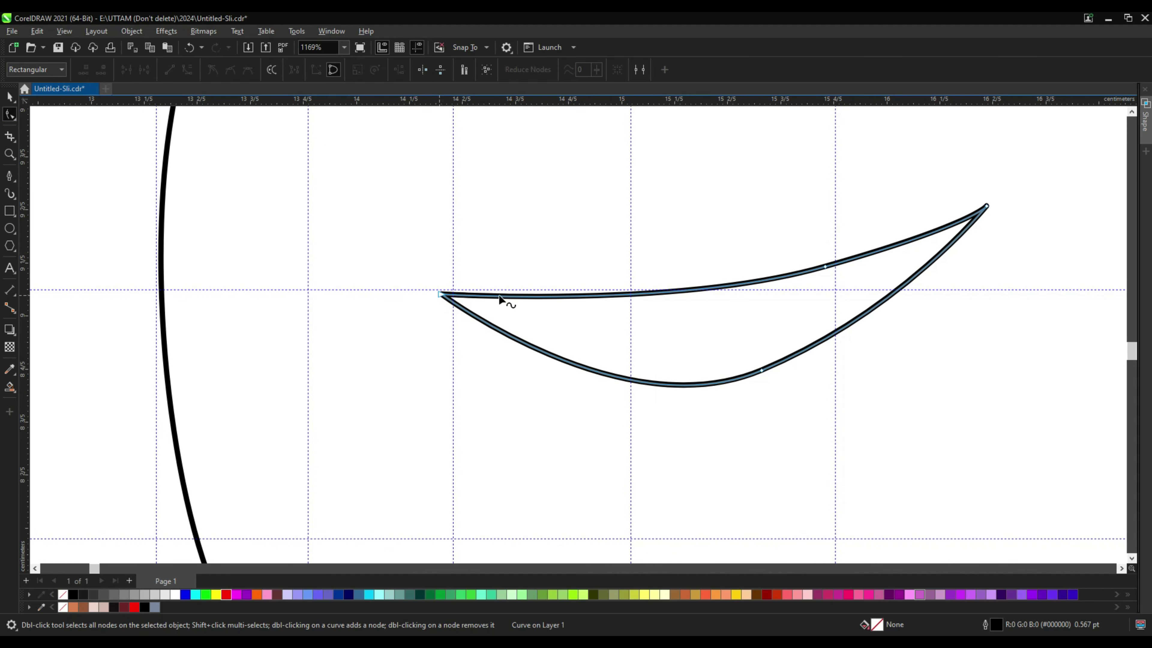
left_click_drag(825, 267, 825, 295)
double_click(761, 370)
left_click_drag(915, 286, 943, 277)
left_click_drag(827, 297, 812, 305)
Pull the smile's right corner outward and delete the middle node of the upper edge
scroll(812, 306, "down", 1)
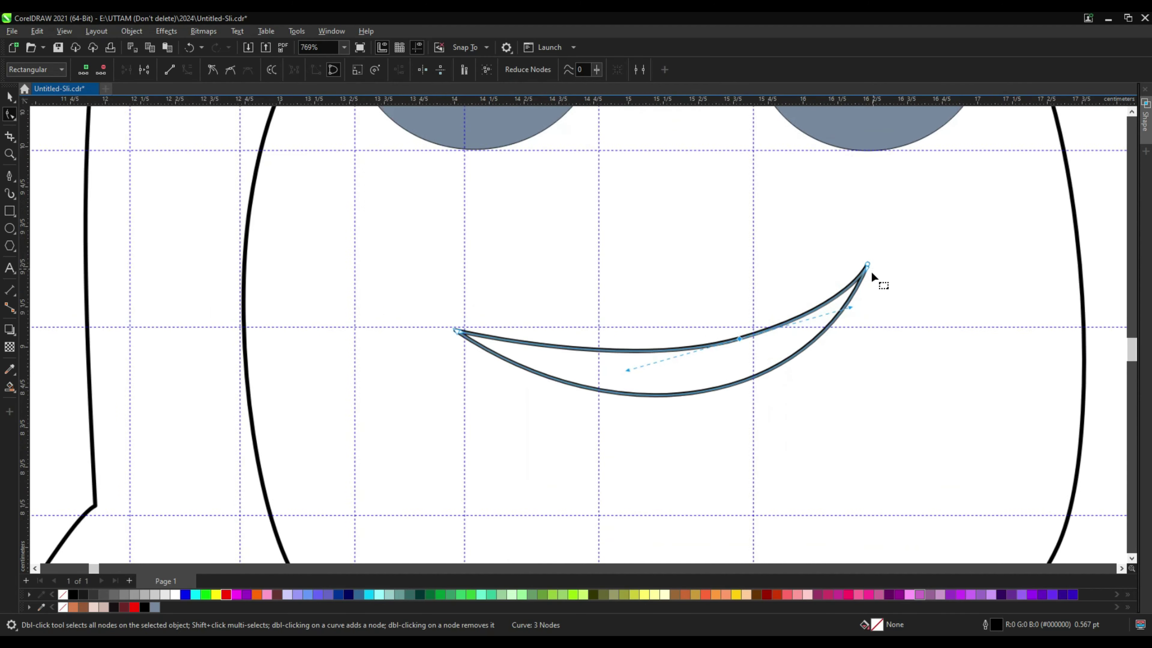
left_click_drag(867, 264, 924, 264)
double_click(735, 339)
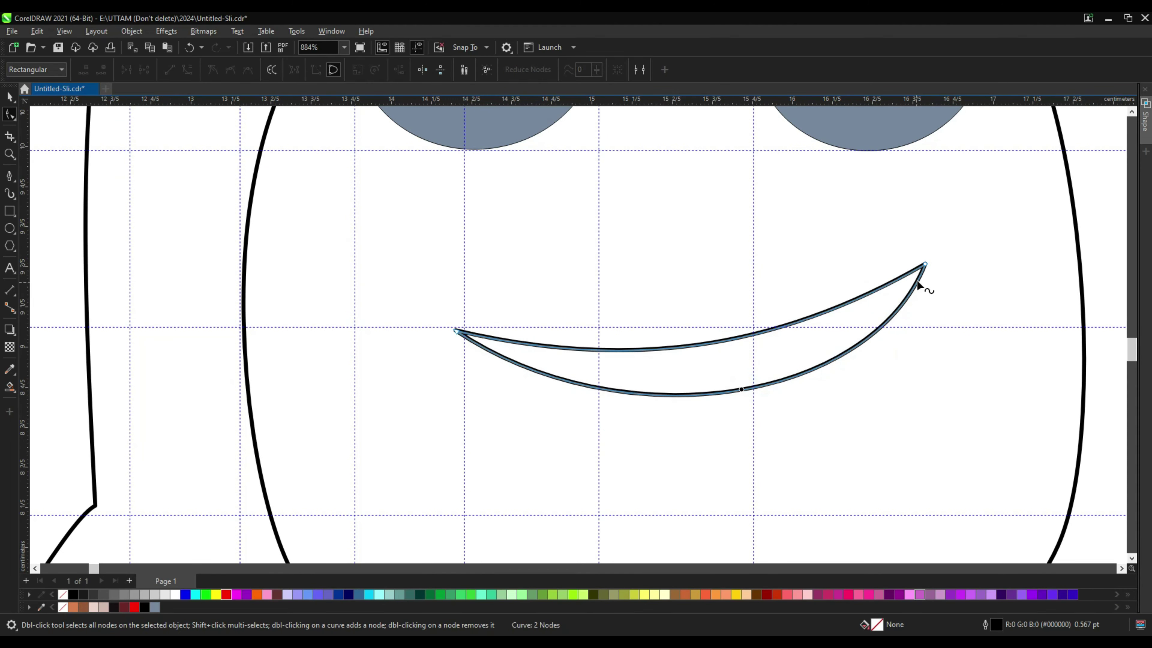
double_click(923, 269)
double_click(925, 264)
Adjust the bends of the smile's upper and lower edges toward the right corner
double_click(812, 291)
left_click_drag(811, 291, 776, 327)
left_click_drag(740, 391, 730, 399)
scroll(850, 313, "up", 1)
left_click_drag(854, 297, 853, 305)
key("ctrl+z")
mouse_move(758, 333)
left_mouse_down()
mouse_move(864, 277)
mouse_move(774, 323)
left_mouse_up()
Pull the right half of the smile's lower edge inward and smooth the upper edge
scroll(928, 265, "up", 1)
double_click(660, 365)
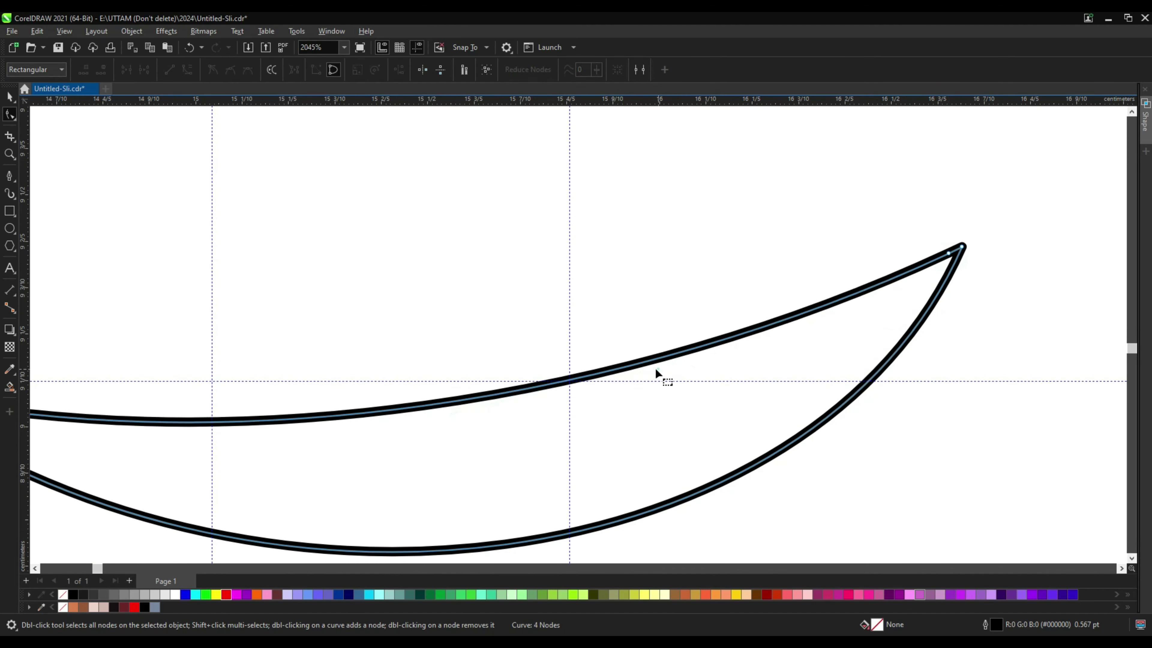
left_click_drag(619, 371, 616, 376)
scroll(776, 381, "down", 2)
scroll(800, 394, "up", 1)
left_click_drag(806, 385, 782, 391)
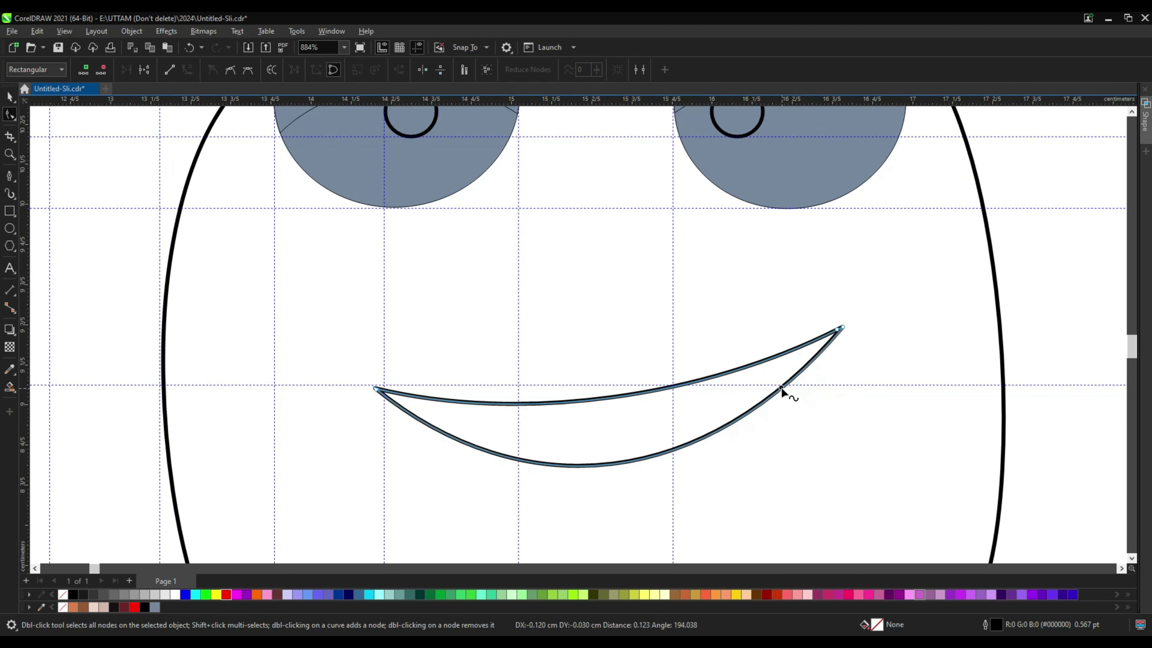
scroll(699, 375, "up", 2)
left_click_drag(664, 390, 660, 394)
left_click(841, 315)
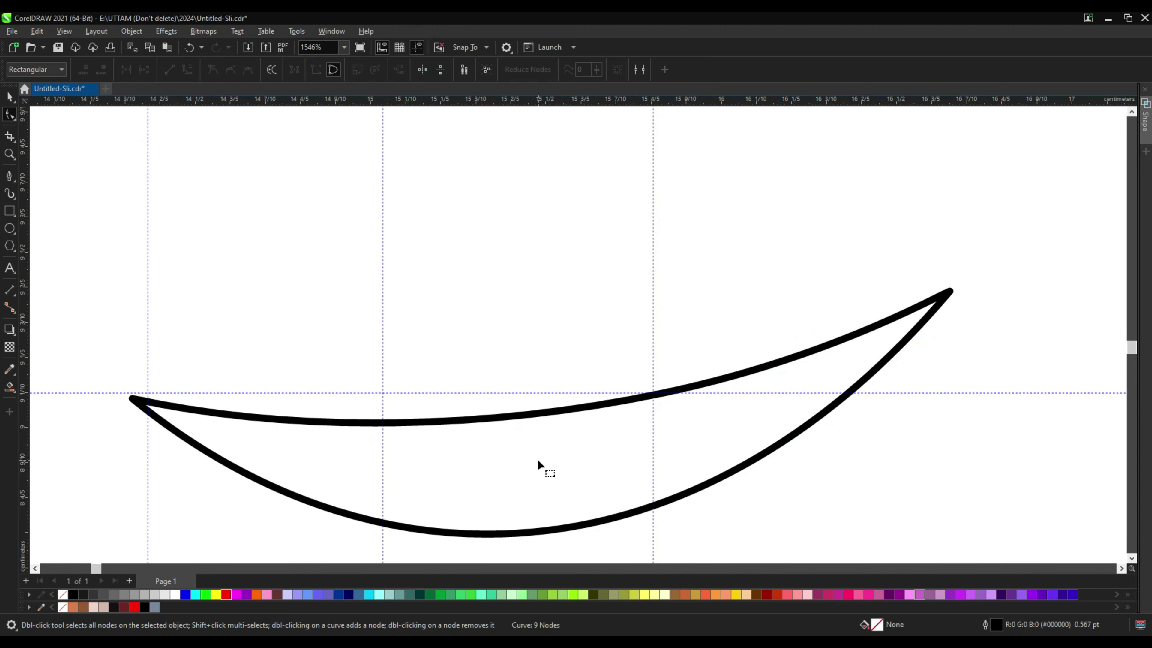
Bend the smile's upper edge slightly lower on its right half
scroll(761, 381, "down", 3)
left_click(756, 346)
scroll(765, 385, "up", 2)
left_click(717, 419)
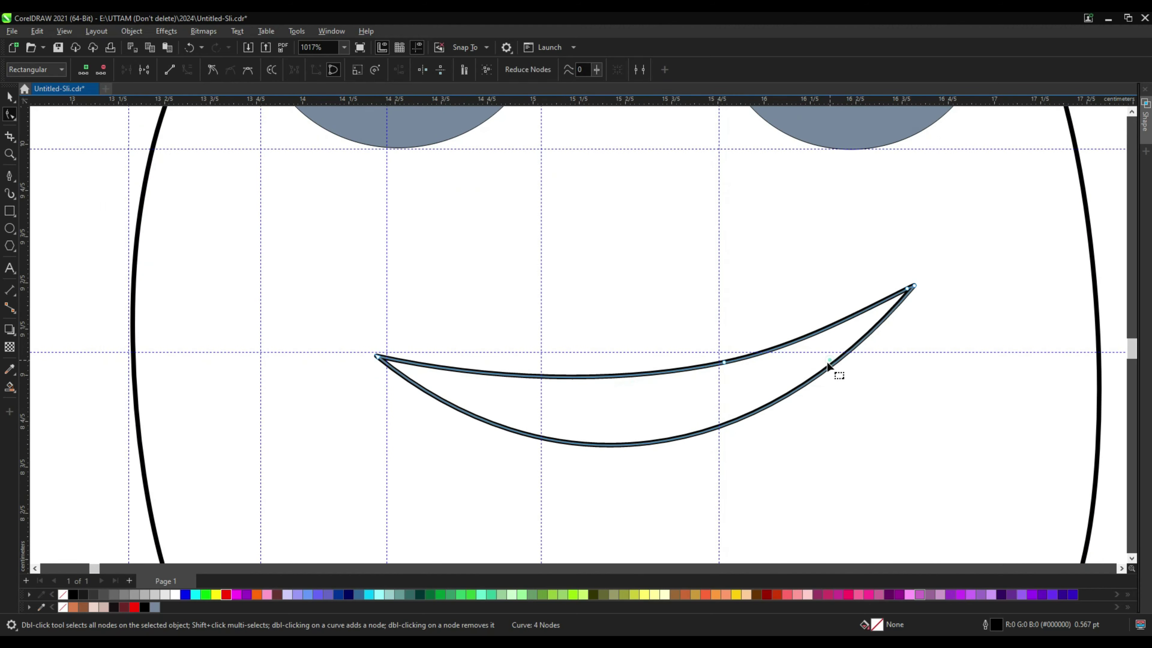
scroll(686, 431, "down", 1)
left_click(674, 432)
Draw a rounded stalk tip with a short side hook over the left head circle using the Pen tool, about 0.63 by 0.92 cm
scroll(848, 374, "down", 4)
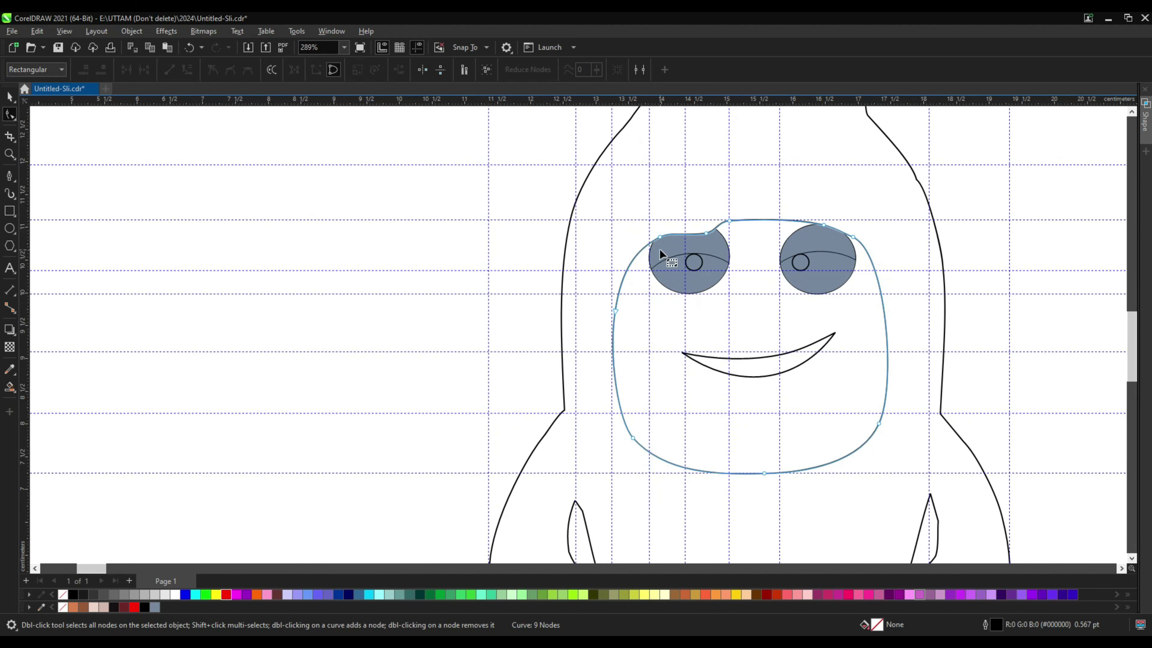
left_click(547, 432)
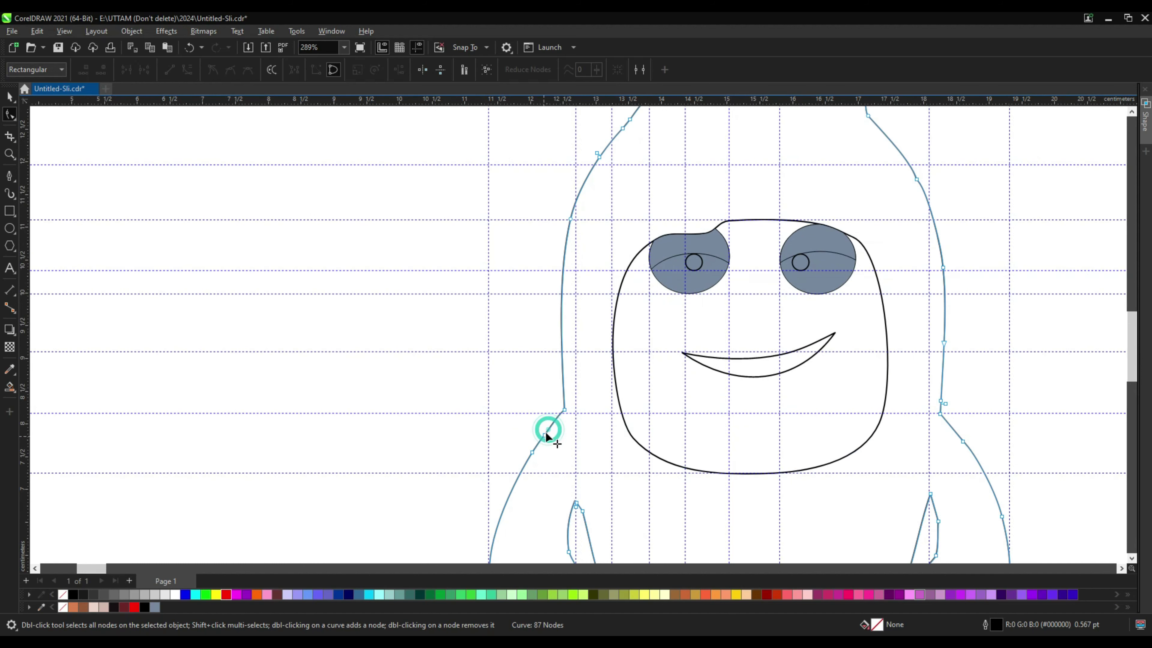
left_click(10, 178)
scroll(567, 467, "down", 1)
scroll(612, 245, "up", 2)
left_click_drag(556, 294, 562, 294)
scroll(568, 289, "up", 1)
left_click(572, 288)
left_click_drag(561, 200, 564, 181)
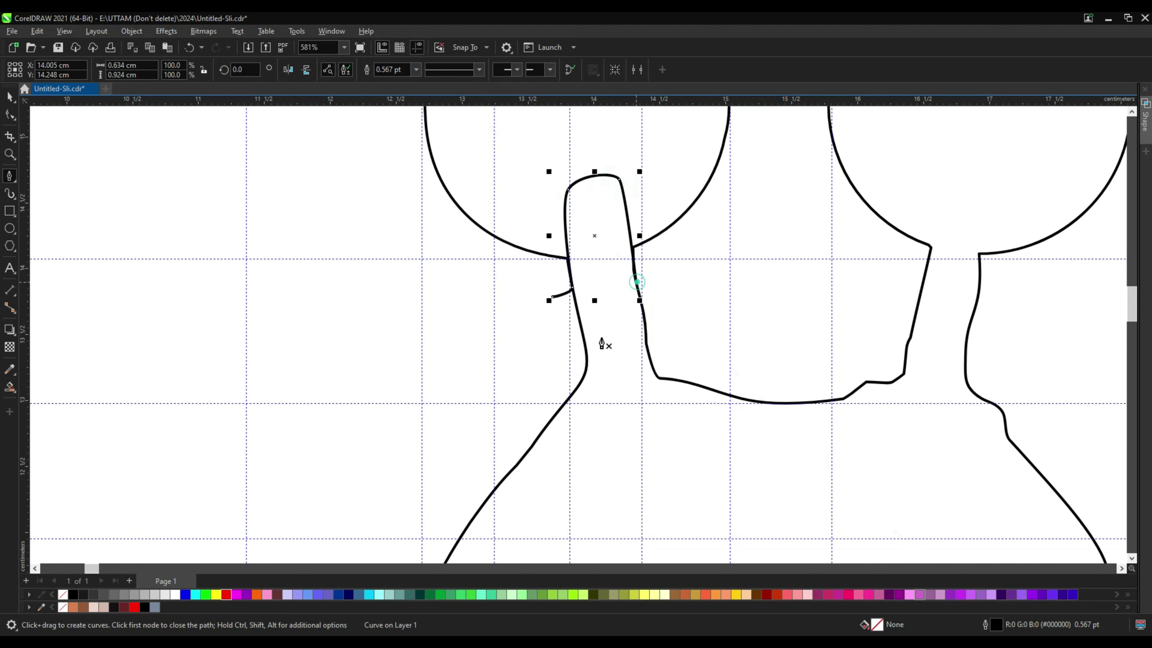
Draw a matching rounded stalk tip with a short side hook over the right head circle
scroll(539, 363, "down", 1)
left_click(861, 276)
left_click(878, 272)
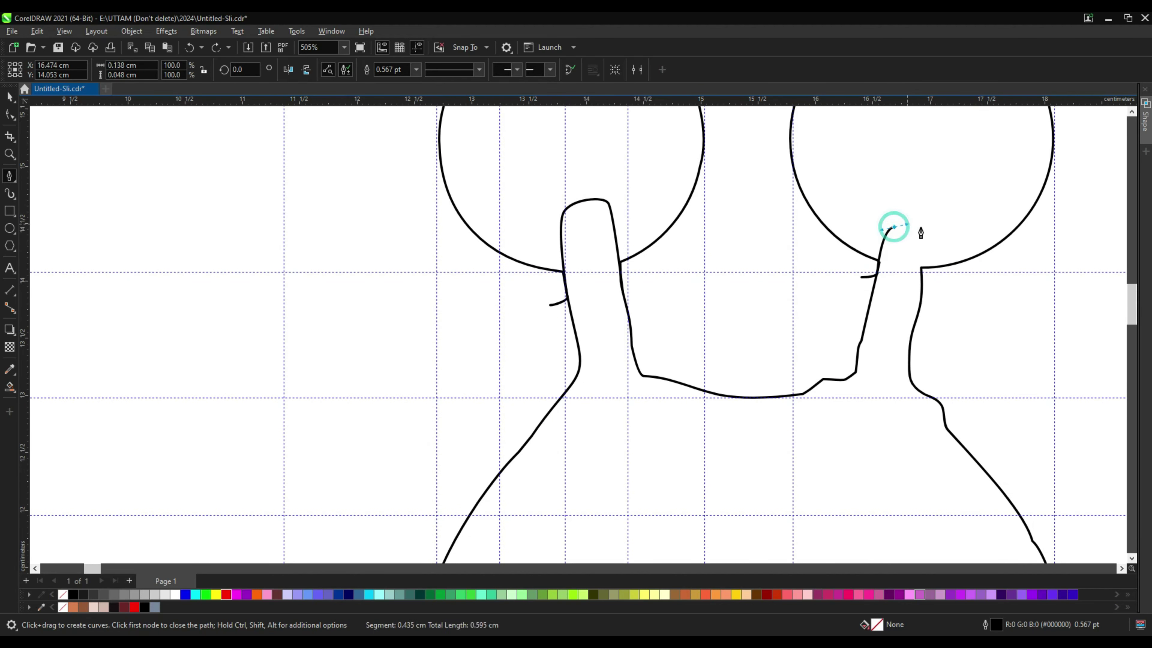
double_click(921, 299)
Refine the curve on the right side of the right stalk tip with the Shape tool
scroll(717, 391, "down", 1)
left_click(10, 115)
scroll(822, 332, "up", 1)
scroll(810, 312, "up", 1)
double_click(814, 305)
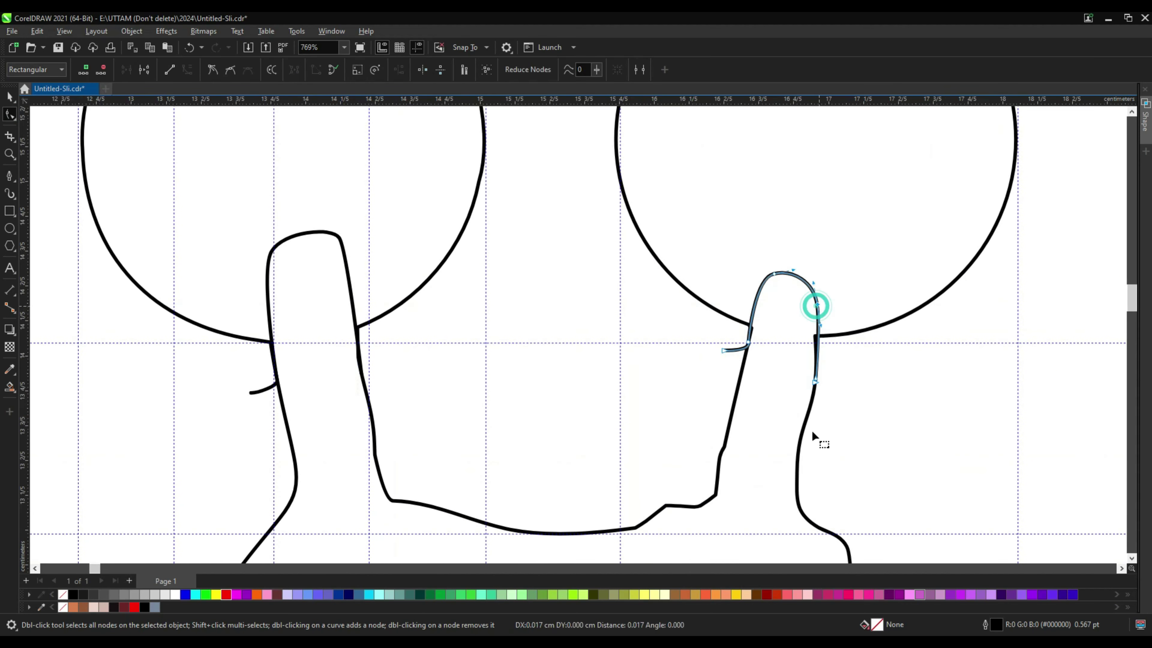
Remove the uneven nodes on both sides of the right stalk so the body outline runs smoothly there
left_click(803, 433)
double_click(724, 447)
scroll(794, 408, "up", 3)
scroll(771, 284, "down", 4)
left_click(789, 261)
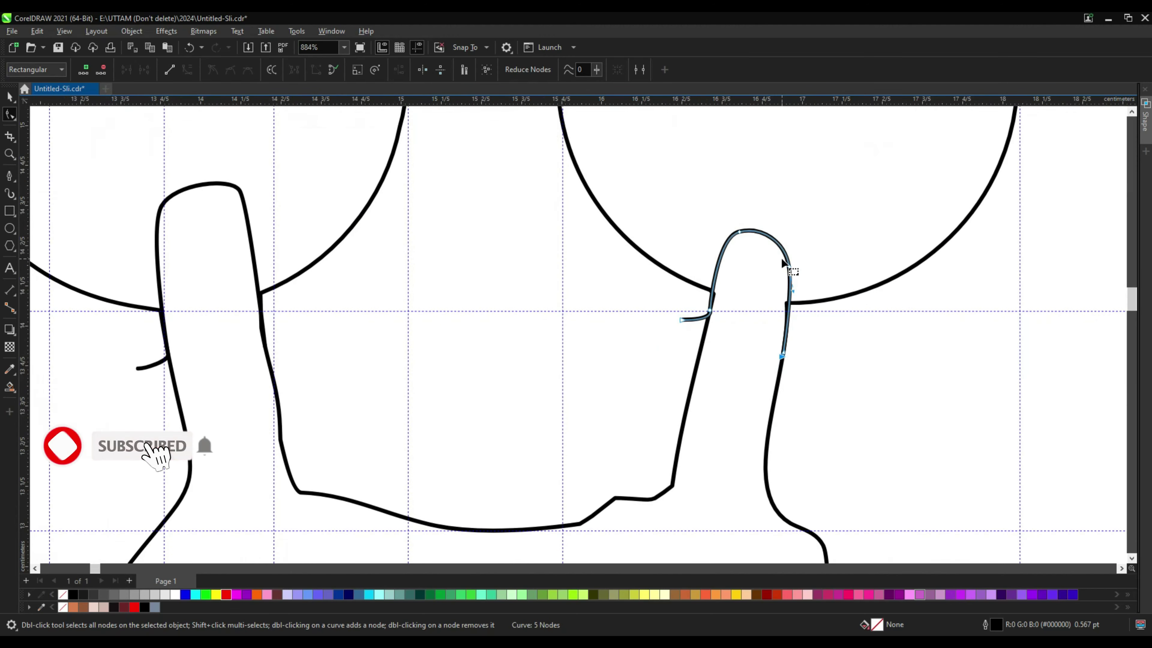
scroll(726, 290, "down", 5)
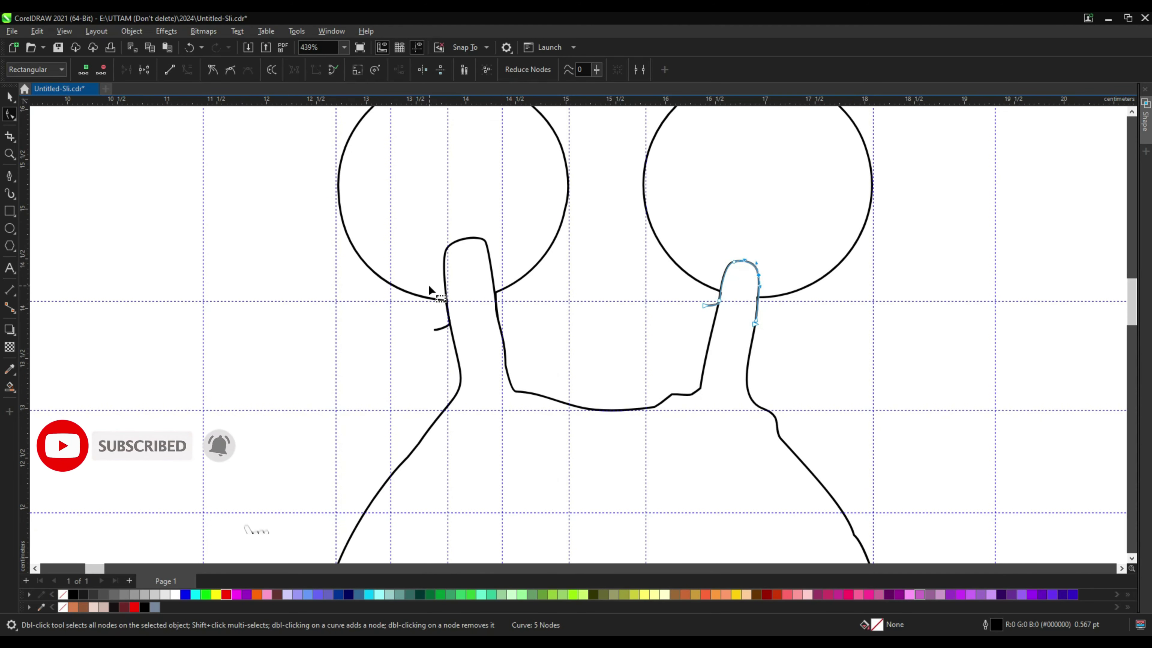
Draw a curve arching across the top of the head with the Pen tool, starting from a short hook on the left outline
left_click(9, 176)
scroll(448, 435, "up", 1)
left_click(345, 530)
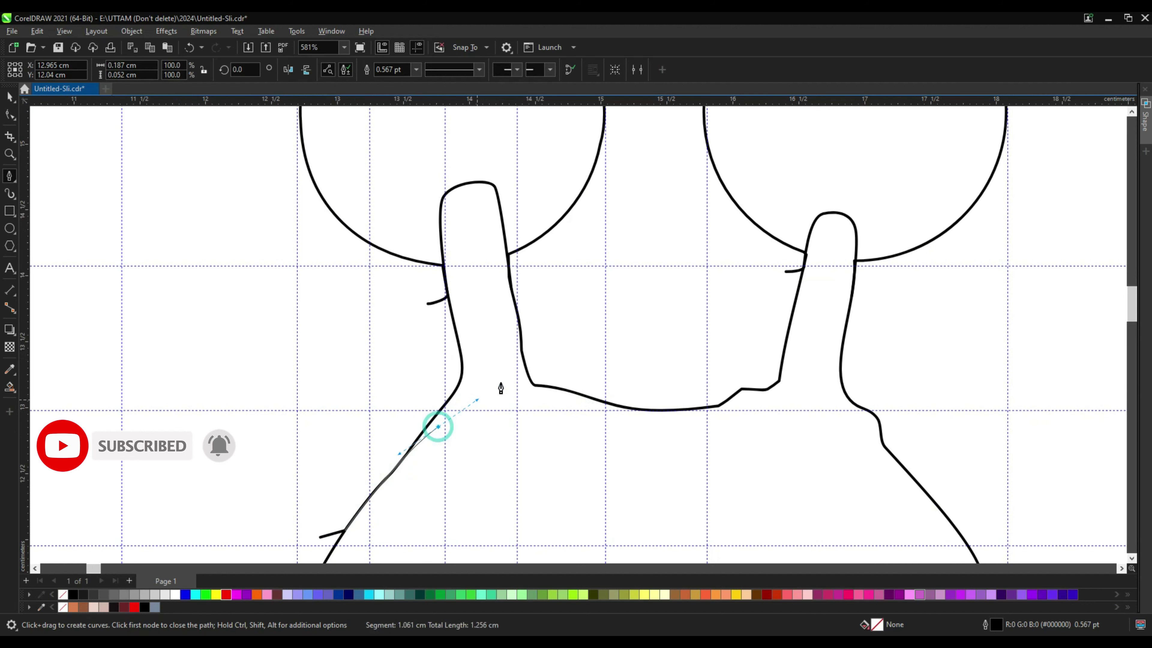
left_click(653, 407)
left_click_drag(764, 413, 791, 422)
Delete the extra node at the arch's right end and reshape its right half to meet the body outline
key("F10")
key("Delete")
left_click_drag(895, 478, 809, 417)
scroll(780, 416, "up", 1)
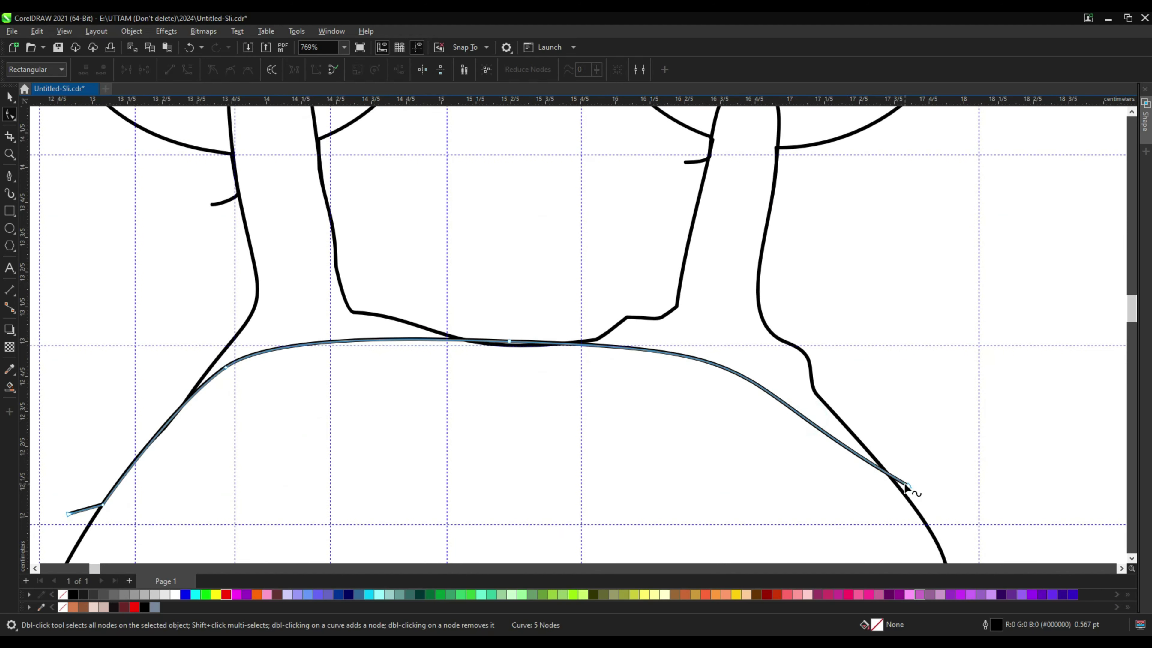
left_click(884, 469)
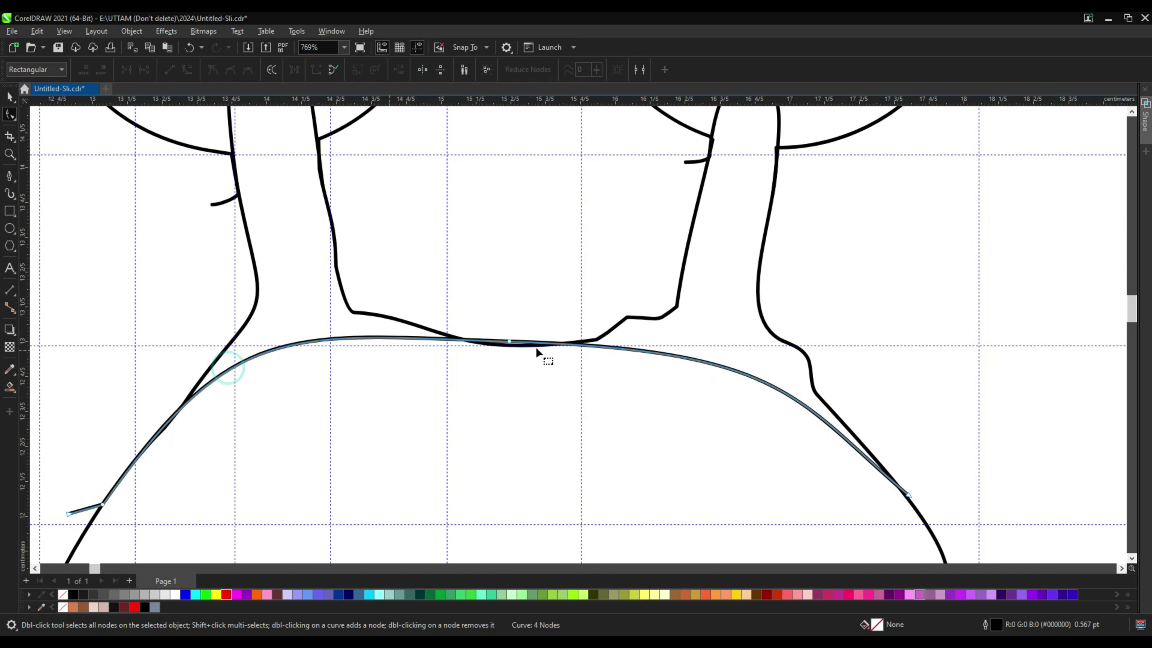
Move the arch's middle node onto the horizontal guideline and smooth the curve on both sides of it
mouse_move(509, 341)
left_mouse_down()
mouse_move(511, 325)
mouse_move(502, 345)
left_mouse_up()
left_click_drag(642, 358, 640, 336)
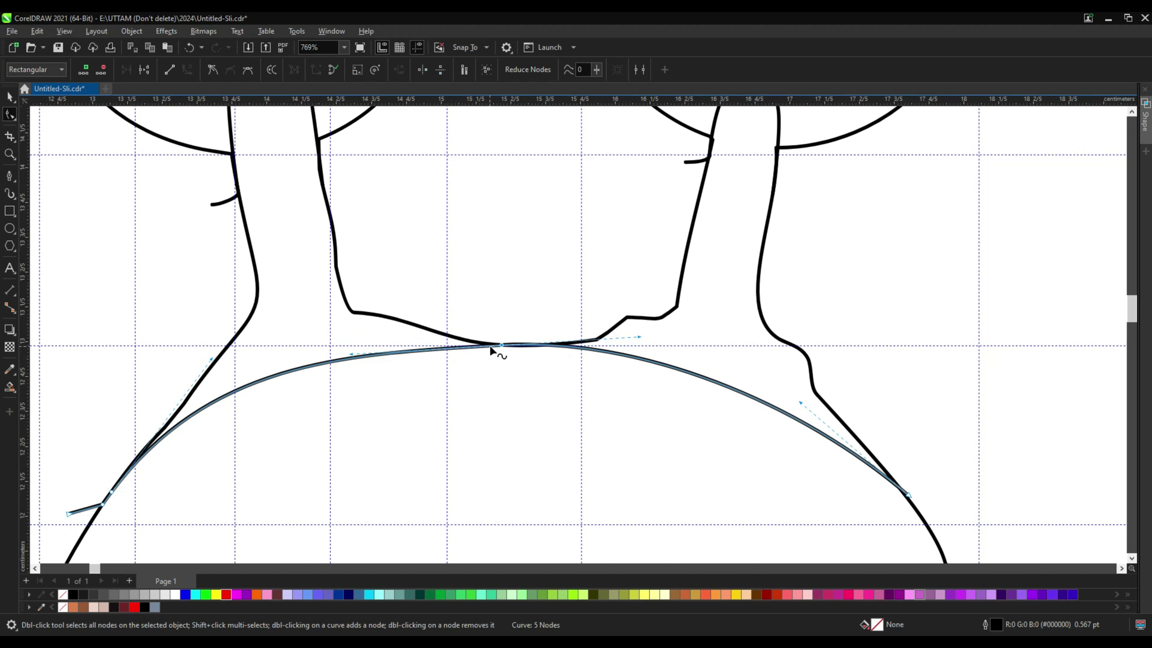
double_click(428, 349)
left_click_drag(427, 350, 403, 349)
double_click(612, 351)
left_click_drag(612, 352, 622, 348)
Reshape the body outline between the two stalks so it follows the top of the arch
scroll(492, 341, "up", 2)
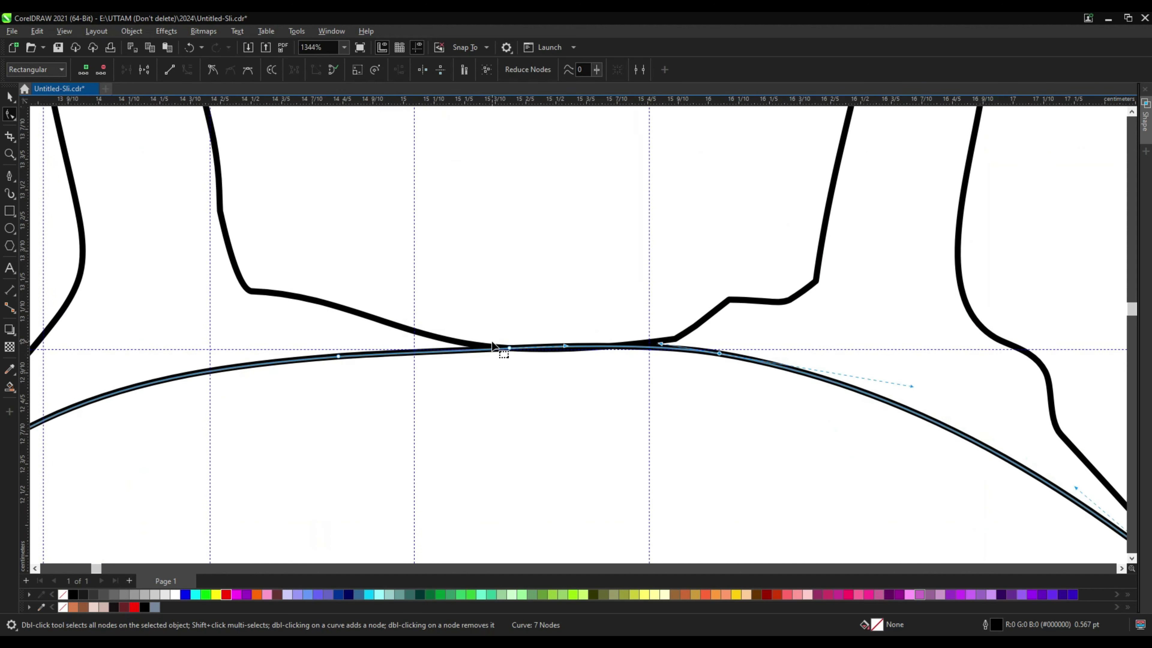
scroll(494, 343, "up", 1)
left_click(449, 342)
double_click(449, 341)
left_click_drag(449, 342, 410, 351)
double_click(519, 358)
left_click_drag(518, 357, 520, 350)
Remove the uneven nodes at the right stalk's inner base and on the left stalk's inner side
scroll(679, 347, "down", 4)
left_click(681, 317)
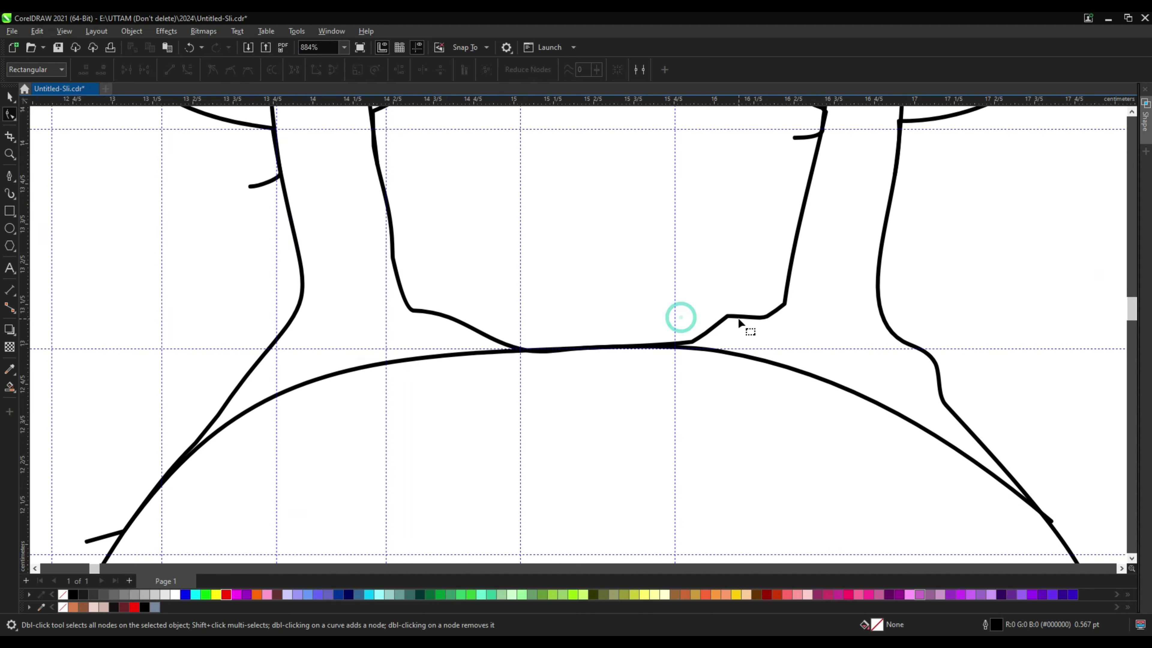
left_click(739, 317)
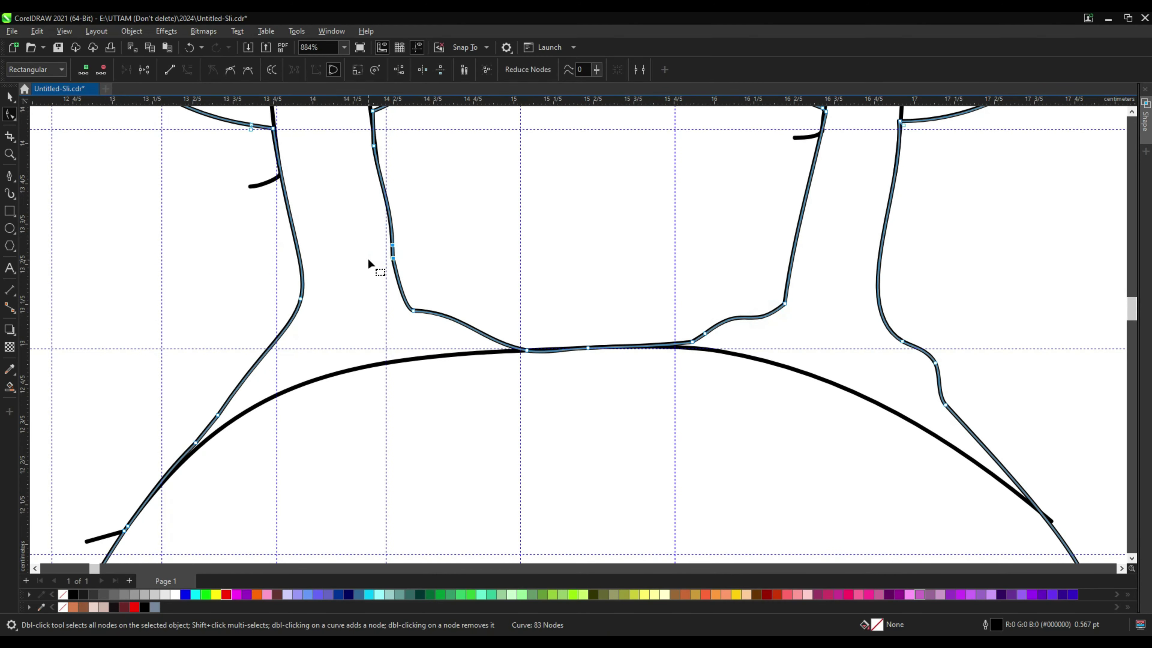
key("Delete")
scroll(516, 295, "down", 2)
left_click(390, 134)
Set the default outline width for new graphic objects to Hairline
left_click(10, 179)
left_click(414, 71)
left_click(395, 89)
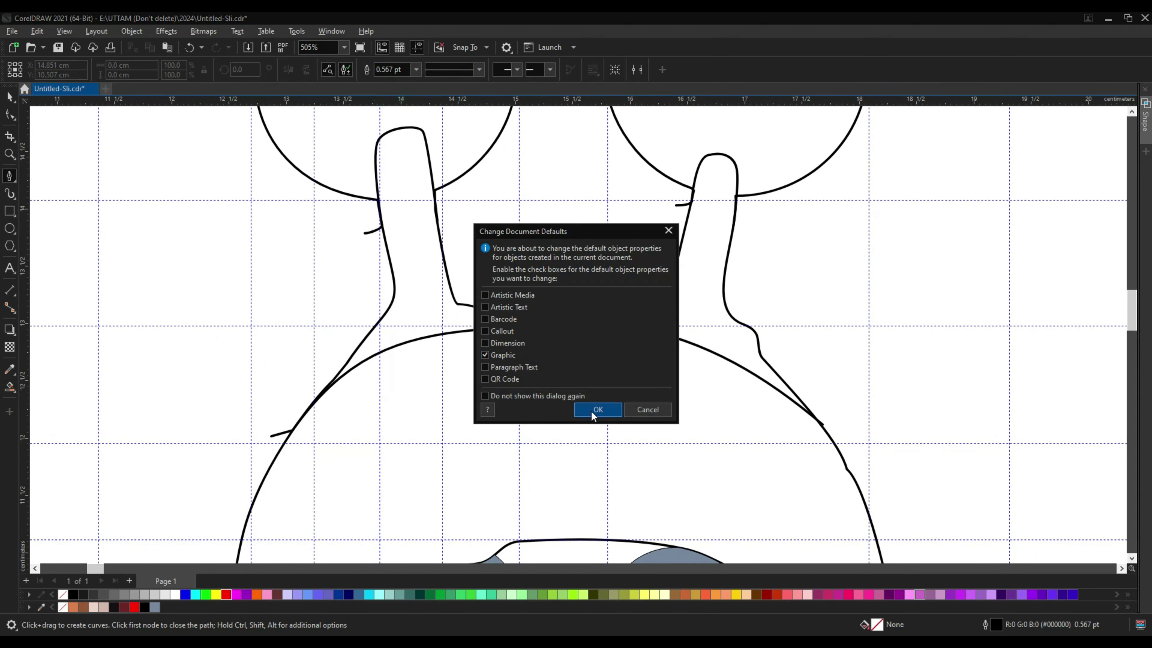
left_click(594, 411)
Draw a curved hairline across the base of the left stalk with the Pen tool, about 1.07 by 0.17 cm
scroll(386, 301, "up", 2)
left_click_drag(440, 311, 472, 307)
double_click(539, 299)
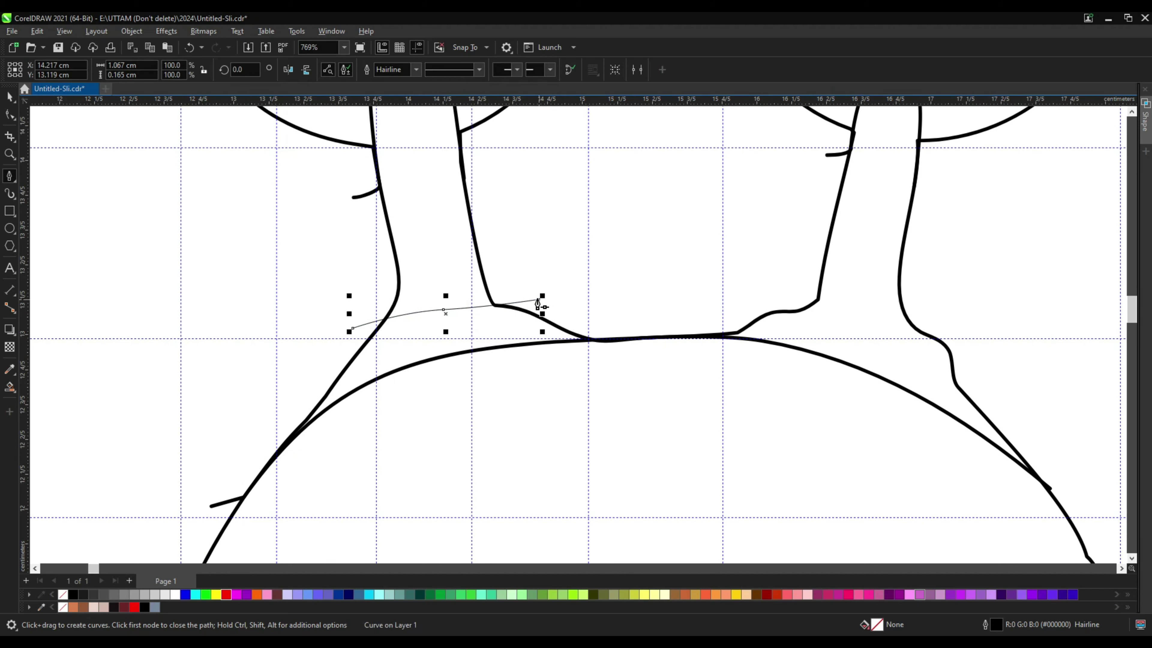
left_click(379, 261)
left_click_drag(473, 258, 510, 242)
key("ctrl+z")
Draw a second curved hairline across the left stalk just above the base line, about 0.86 by 0.17 cm
left_click(360, 270)
double_click(510, 243)
scroll(509, 281, "down", 5)
scroll(639, 313, "up", 7)
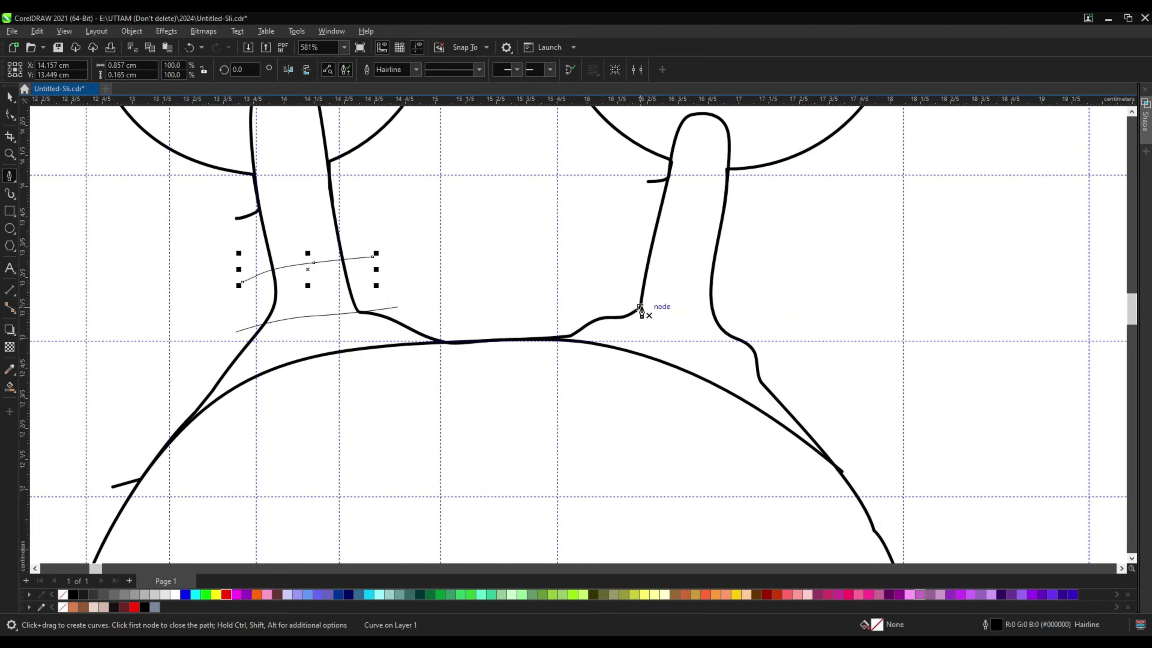
left_click(574, 307)
left_click_drag(673, 307, 733, 312)
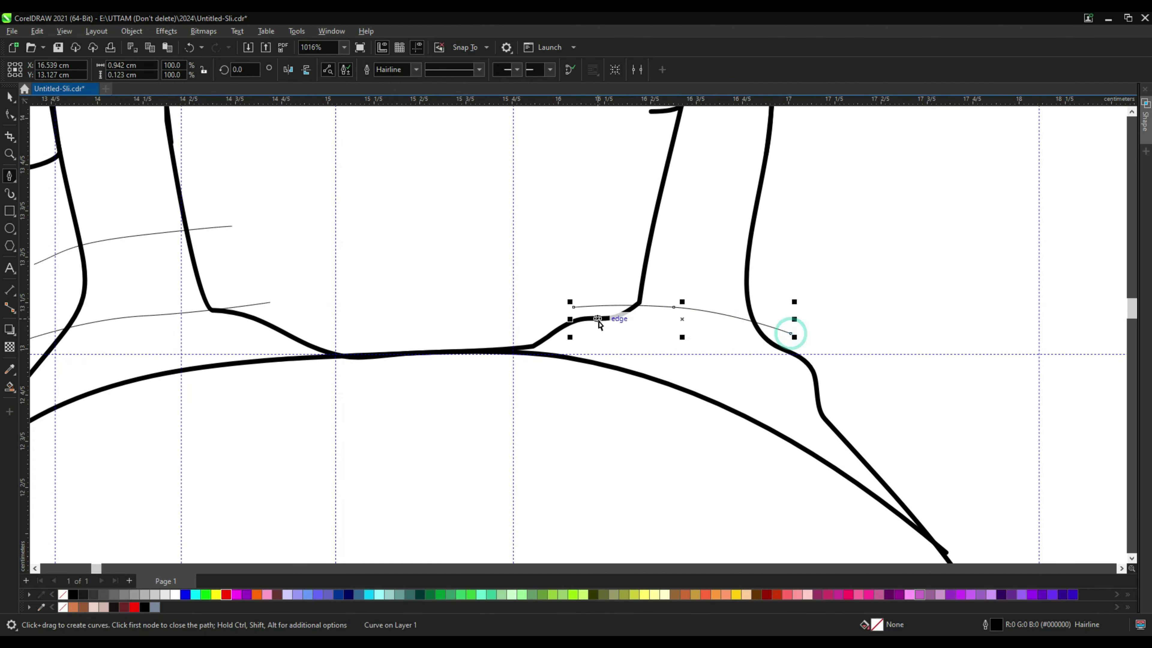
key("ctrl+z")
Draw two curved hairlines across the lower part of the right stalk, the one at the base about 1.14 by 0.26 cm
left_click(577, 310)
left_click_drag(662, 326, 725, 332)
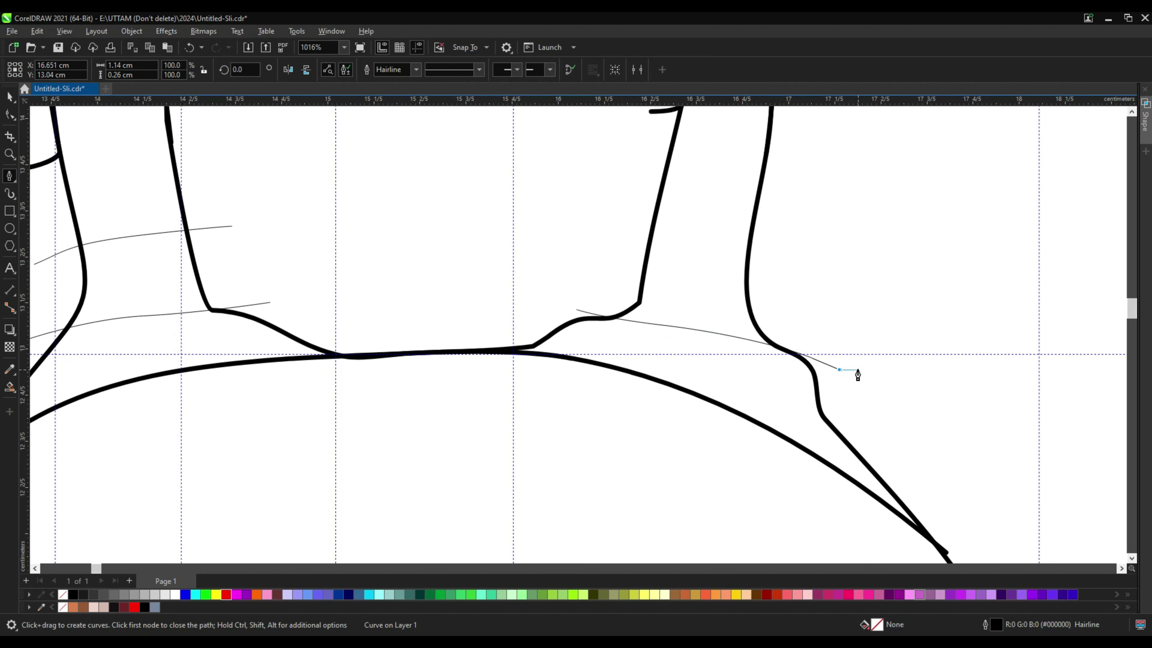
left_click(631, 242)
key("ctrl+z")
left_click(625, 251)
mouse_move(714, 268)
left_mouse_down()
mouse_move(768, 281)
mouse_move(741, 298)
left_mouse_up()
double_click(770, 282)
Draw two more curved hairlines across the upper part of the right stalk, the top one about 0.53 by 0.07 cm
scroll(770, 282, "down", 1)
scroll(698, 207, "up", 5)
scroll(611, 274, "up", 3)
left_click(602, 275)
double_click(786, 299)
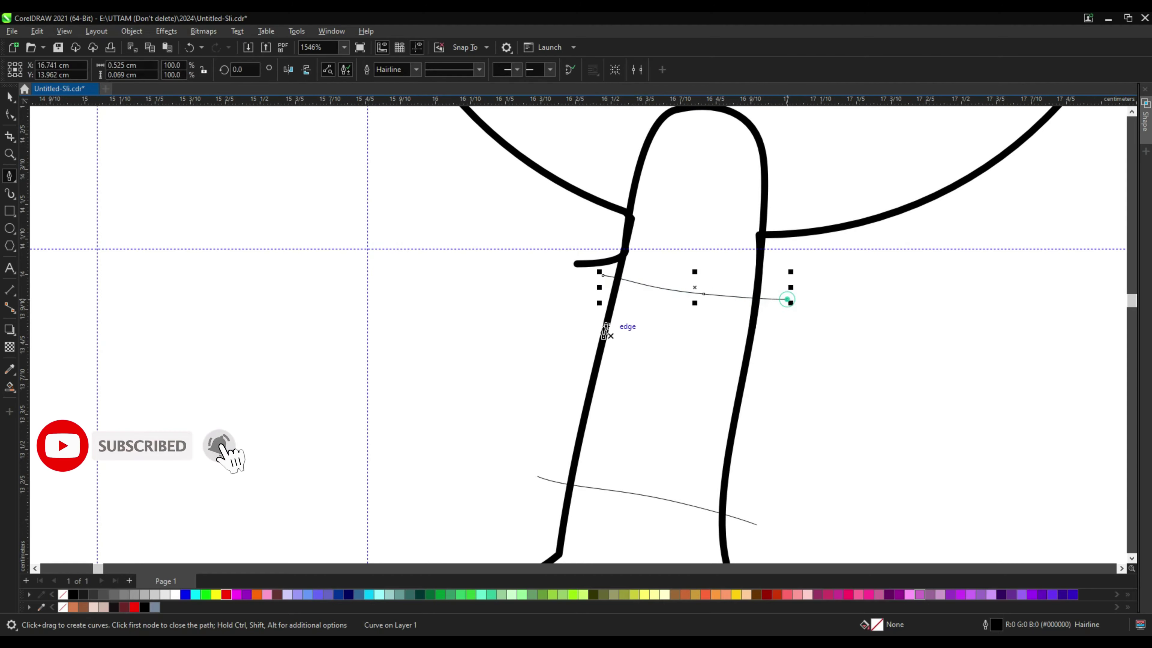
double_click(779, 380)
Draw two more hairlines across the upper part of the left stalk, the lower one about 0.71 by 0.06 cm
scroll(880, 355, "down", 6)
scroll(403, 342, "up", 5)
left_click(299, 311)
left_click_drag(409, 312, 481, 310)
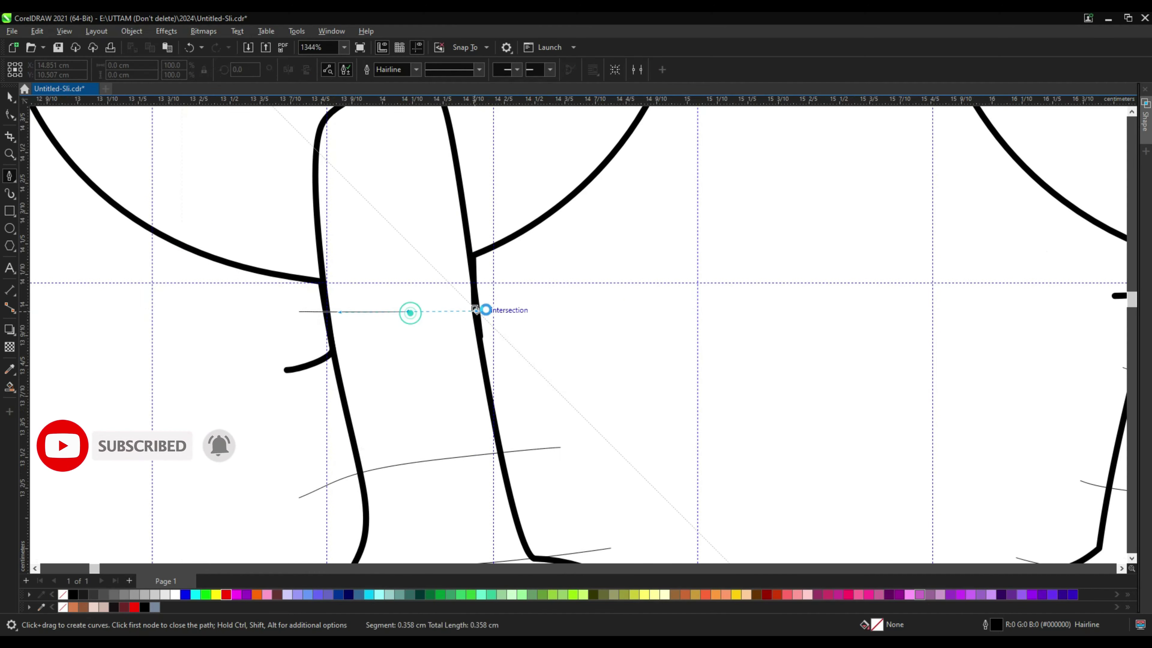
double_click(495, 304)
left_click_drag(313, 393, 348, 393)
left_click_drag(452, 391, 480, 389)
double_click(529, 374)
Draw a hairline separating the left arm from the torso, from outside the shoulder down past the armpit
scroll(507, 358, "down", 4)
scroll(494, 272, "down", 3)
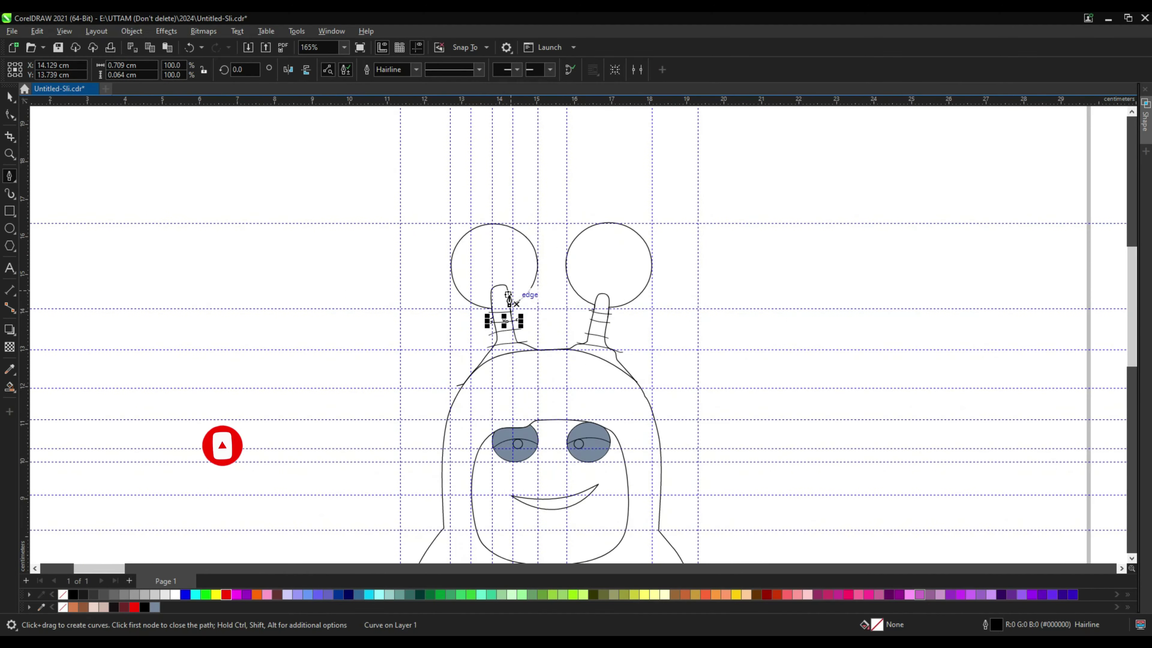
scroll(491, 404, "up", 3)
scroll(437, 372, "up", 3)
left_click(399, 365)
left_click(465, 332)
scroll(490, 436, "up", 3)
left_click_drag(473, 450, 483, 497)
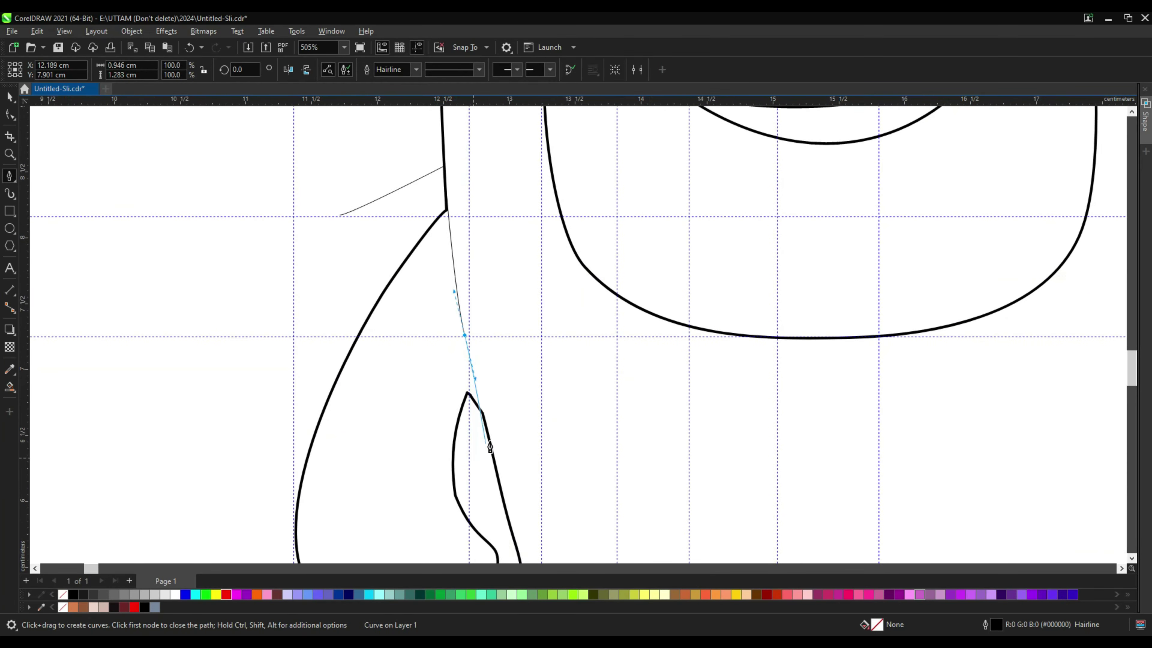
left_click(488, 445)
double_click(481, 477)
Draw a hairline separating the right arm from the torso, with short hooks at armpit and shoulder, about 0.77 by 1.66 cm
scroll(352, 355, "down", 5)
scroll(760, 377, "up", 1)
left_click(738, 385)
left_click(764, 373)
scroll(770, 299, "up", 2)
left_click_drag(773, 321, 779, 217)
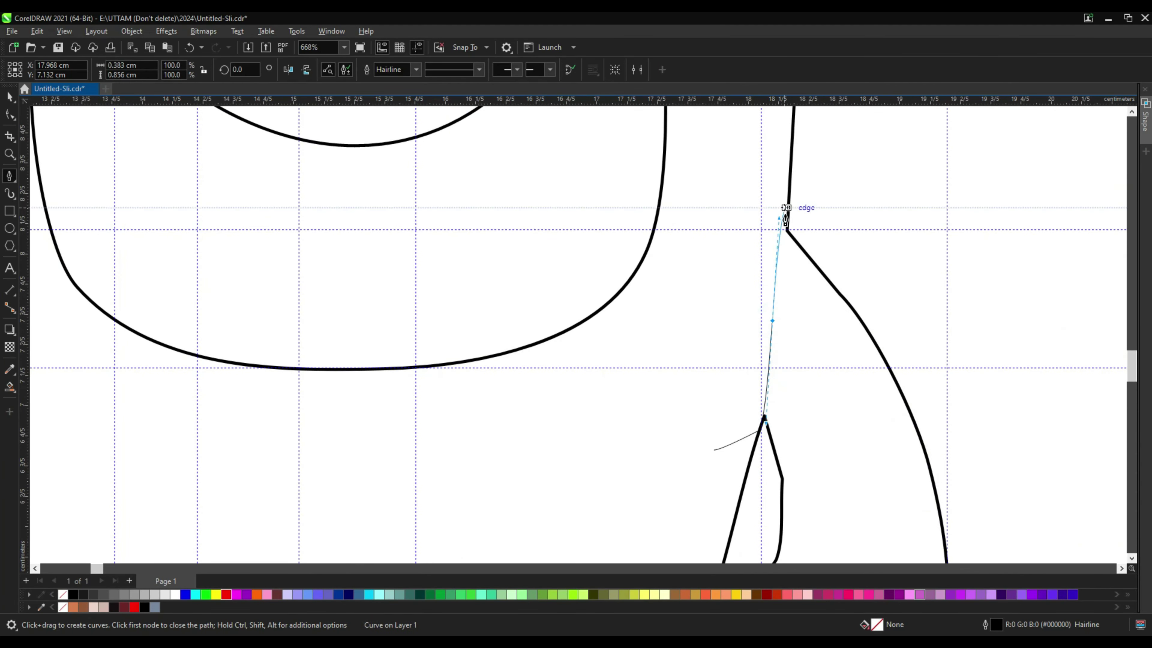
double_click(831, 199)
scroll(761, 399, "down", 4)
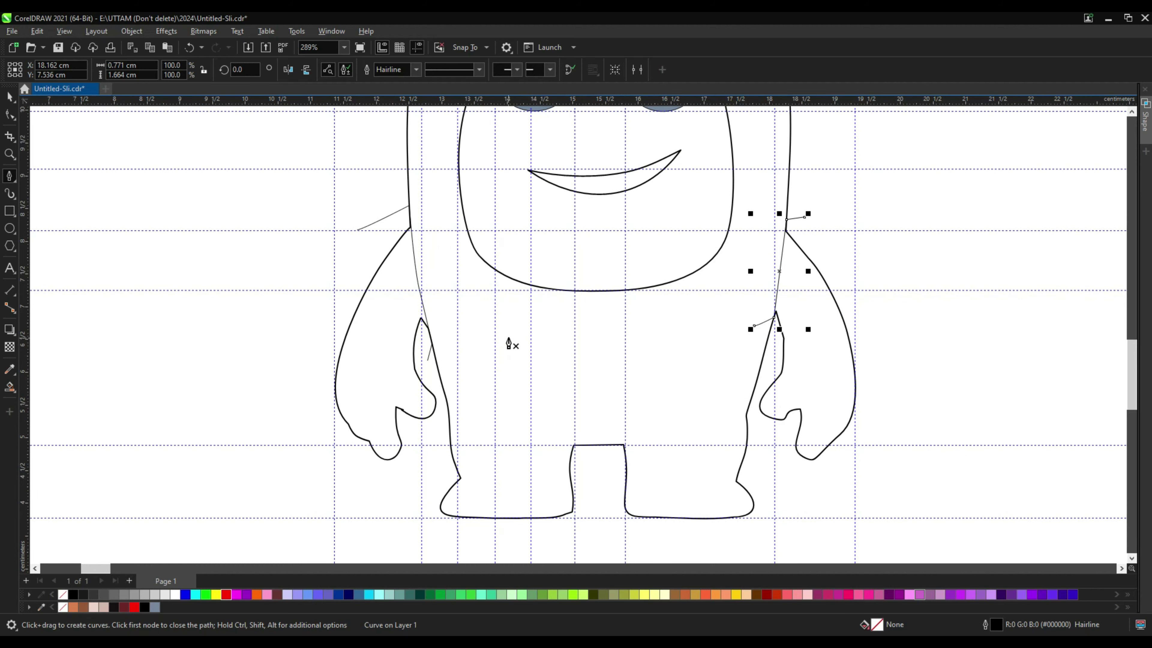
Draw a flat ellipse on the forehead between the two central guidelines and convert it to curves
scroll(517, 418, "down", 4)
scroll(569, 353, "up", 3)
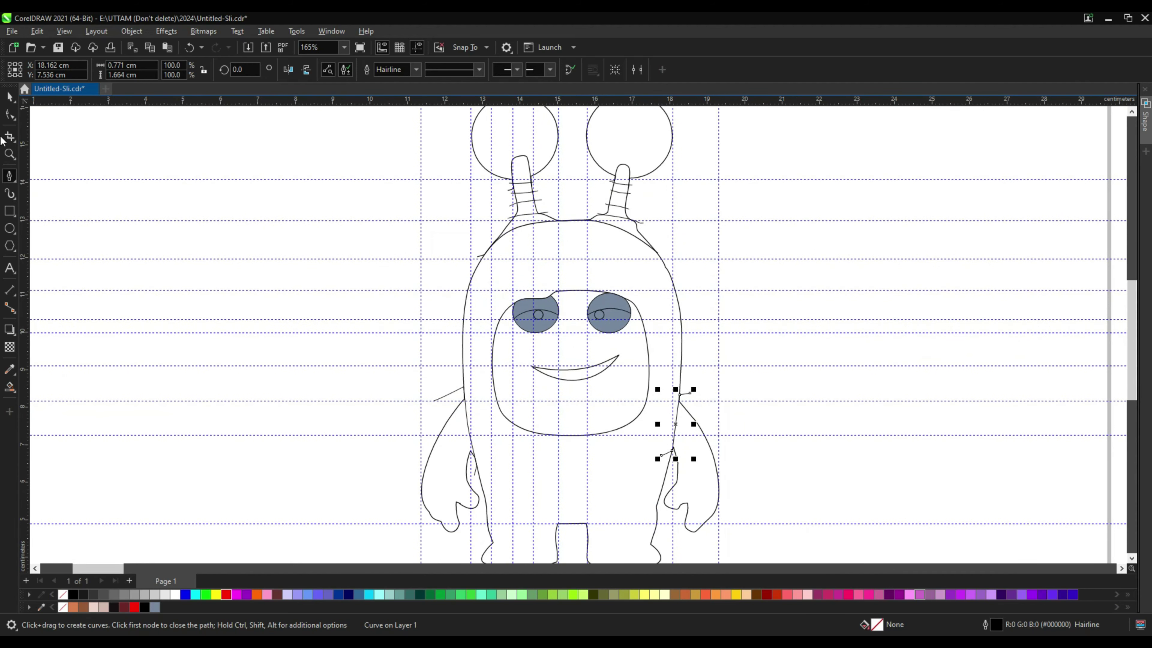
scroll(536, 313, "up", 2)
key("F7")
scroll(567, 213, "up", 4)
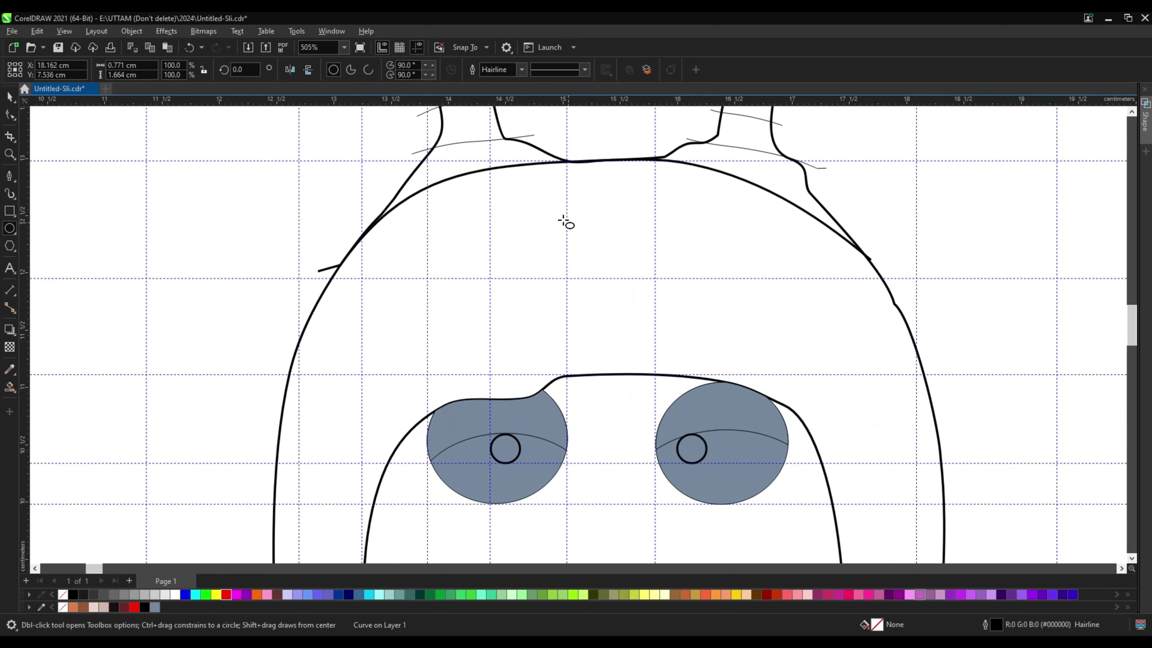
left_click_drag(563, 191, 575, 237)
right_click(617, 226)
left_click(667, 234)
Reshape the forehead ellipse into an uneven oval and pull its ends onto the guidelines, about 0.76 by 0.23 cm
key("F10")
scroll(636, 218, "up", 2)
left_click_drag(651, 224, 641, 194)
key("space")
scroll(629, 208, "up", 2)
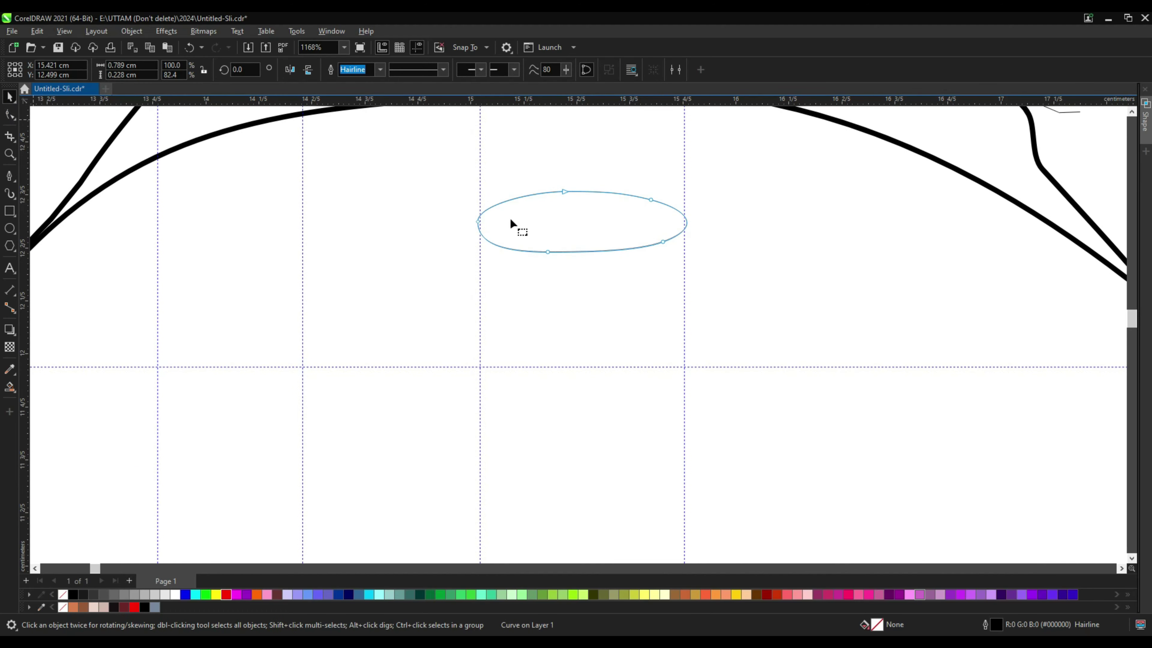
key("space")
scroll(656, 226, "up", 2)
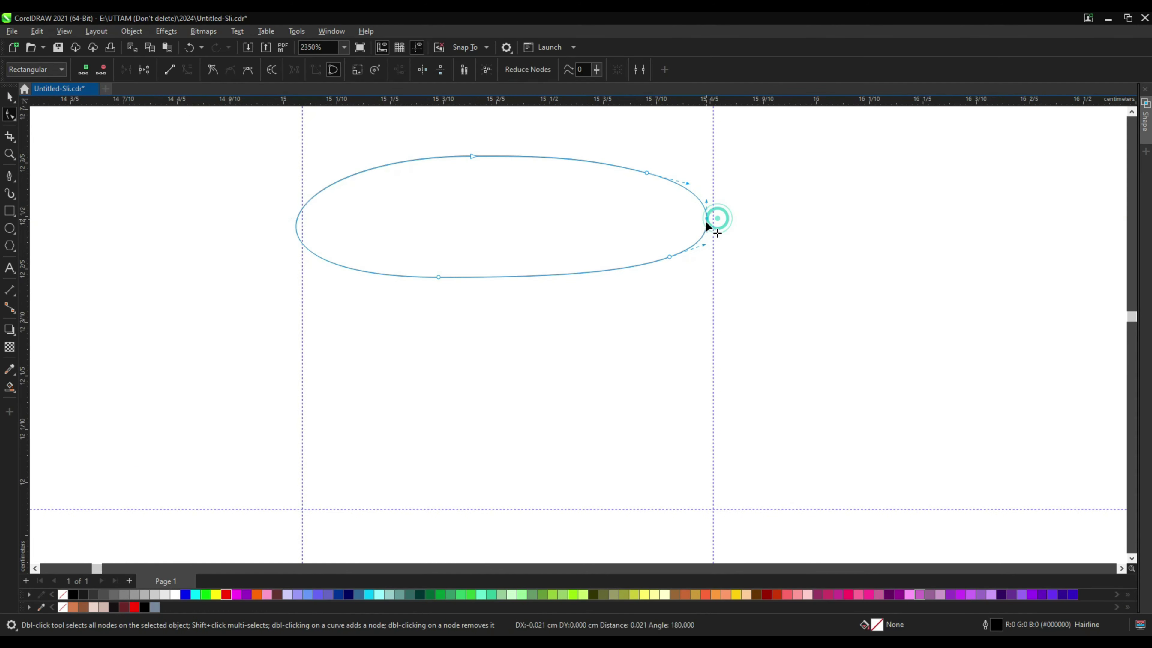
double_click(296, 227)
left_click_drag(296, 227, 303, 226)
left_click(10, 96)
Shrink the forehead oval to about 0.68 by 0.2 cm and add a copy below it widened to about 0.75 cm
scroll(672, 277, "down", 2)
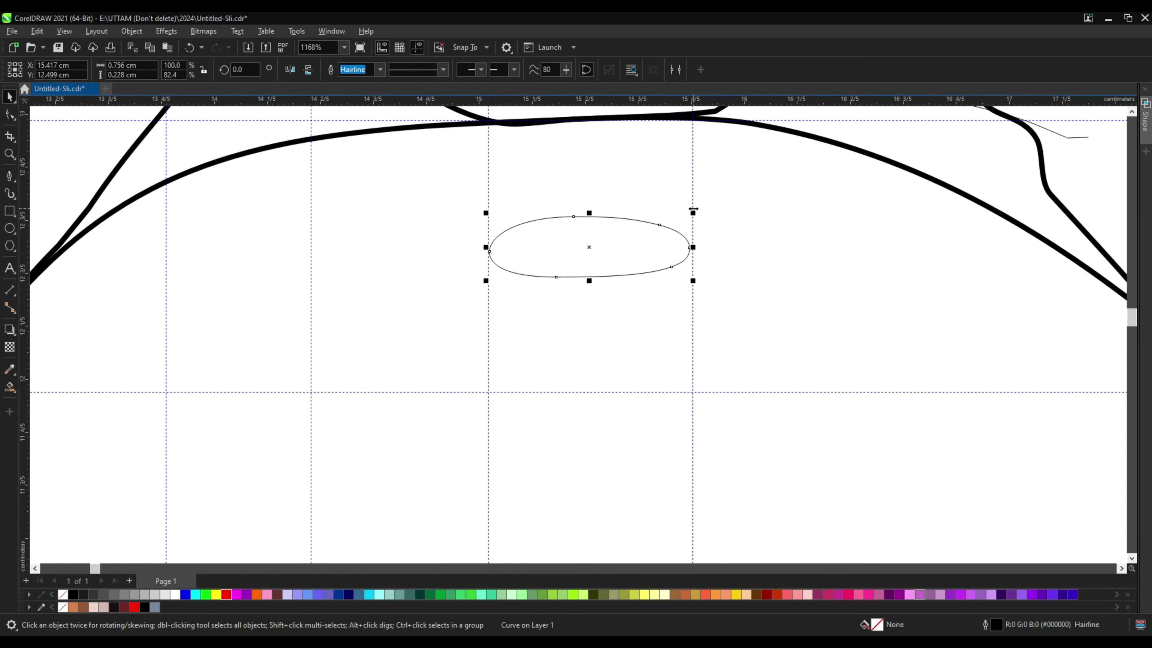
left_click_drag(678, 217, 673, 220)
left_click_drag(628, 253, 634, 210)
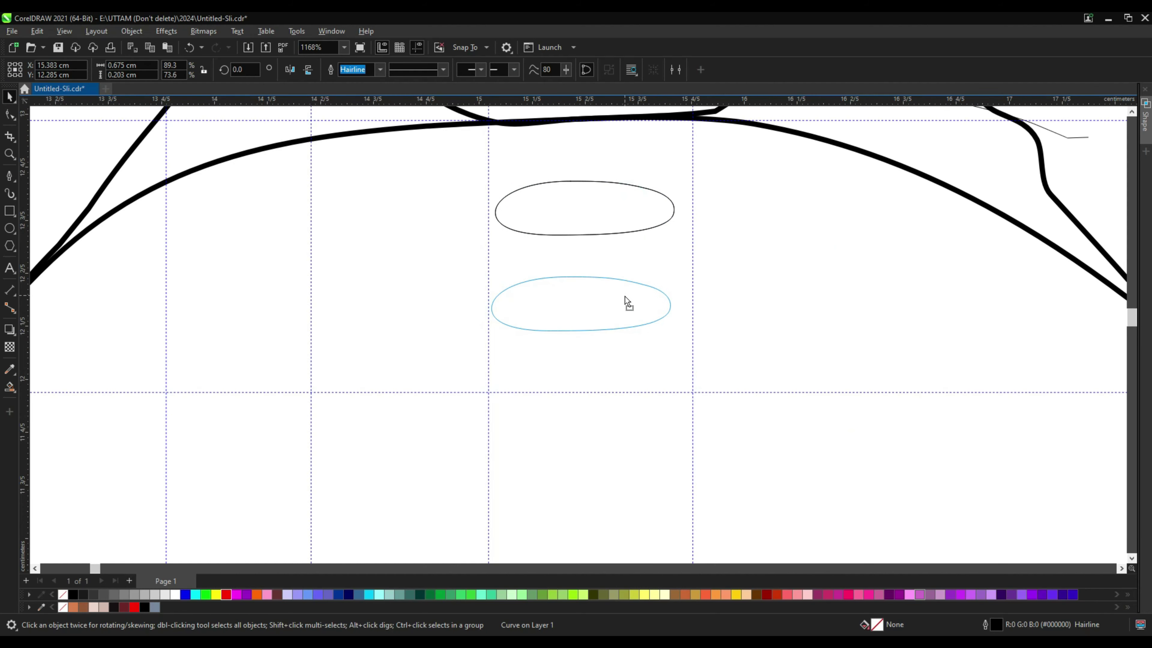
left_click_drag(670, 311, 689, 311)
Copy both forehead ovals and place the pasted pair on the belly below the face
left_click(594, 224, "shift")
scroll(593, 224, "down", 2)
right_click(592, 221)
left_click(631, 294)
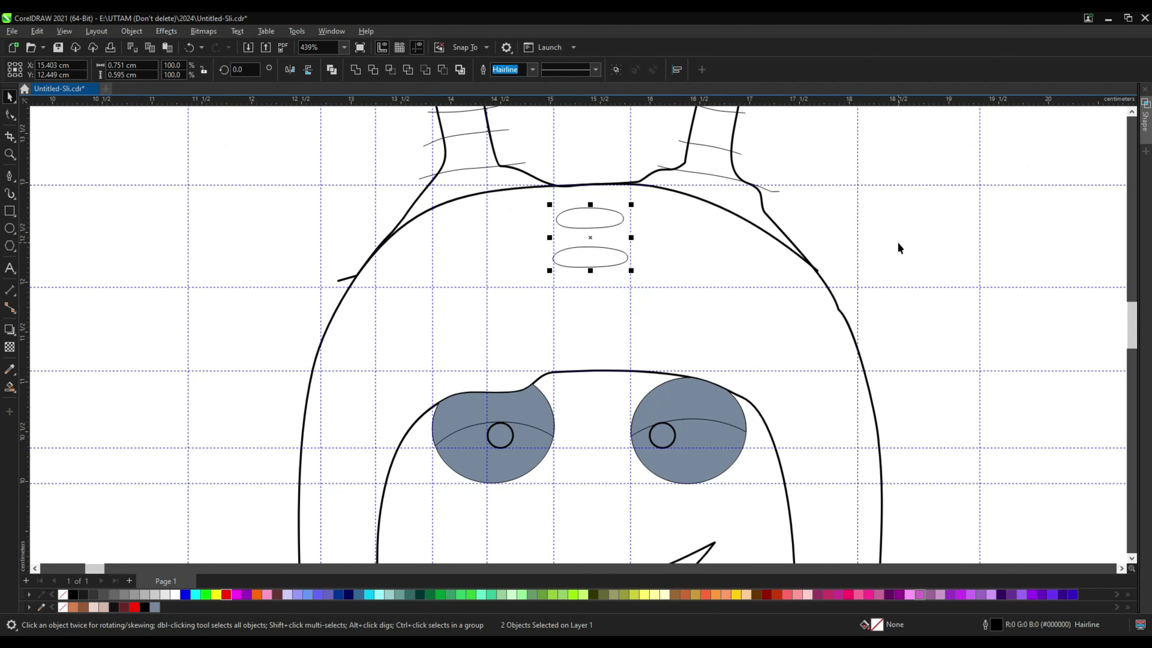
right_click(896, 243)
left_click(929, 331)
scroll(592, 279, "down", 3)
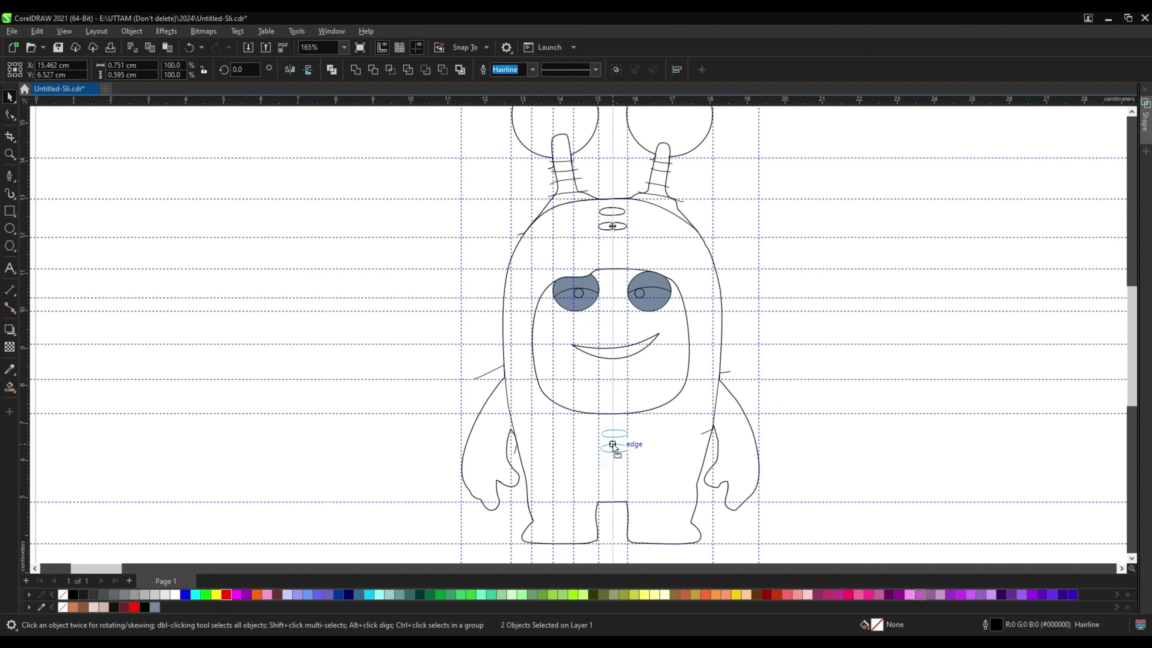
left_click_drag(612, 444, 612, 442)
Remove the wider lower oval from the copied pair on the belly
scroll(612, 462, "up", 6)
left_click(714, 392)
left_click(619, 423)
right_click(619, 423)
left_click(647, 122)
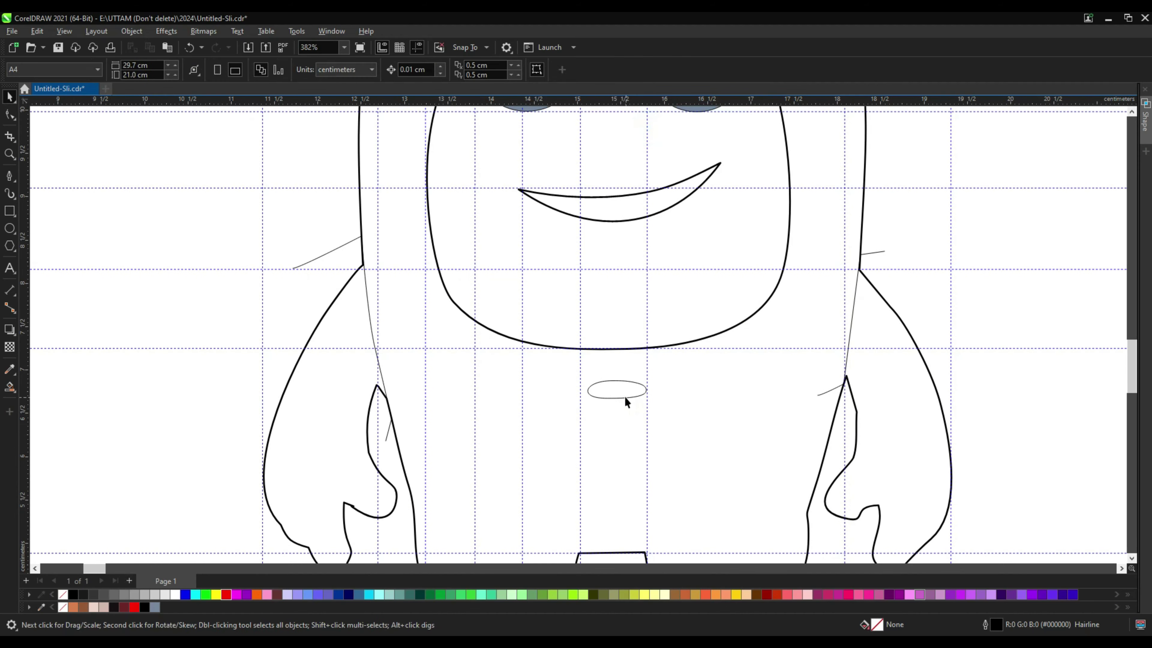
Duplicate the remaining belly oval to form a column of three ovals
left_click(626, 398)
right_click(626, 398)
left_click(652, 109)
right_click(961, 205)
left_click(1007, 298)
left_click_drag(617, 390, 615, 463)
Space the belly ovals and taper them upward, the bottom one about 0.77 cm wide and the top one about 0.61 by 0.18 cm
scroll(631, 469, "up", 3)
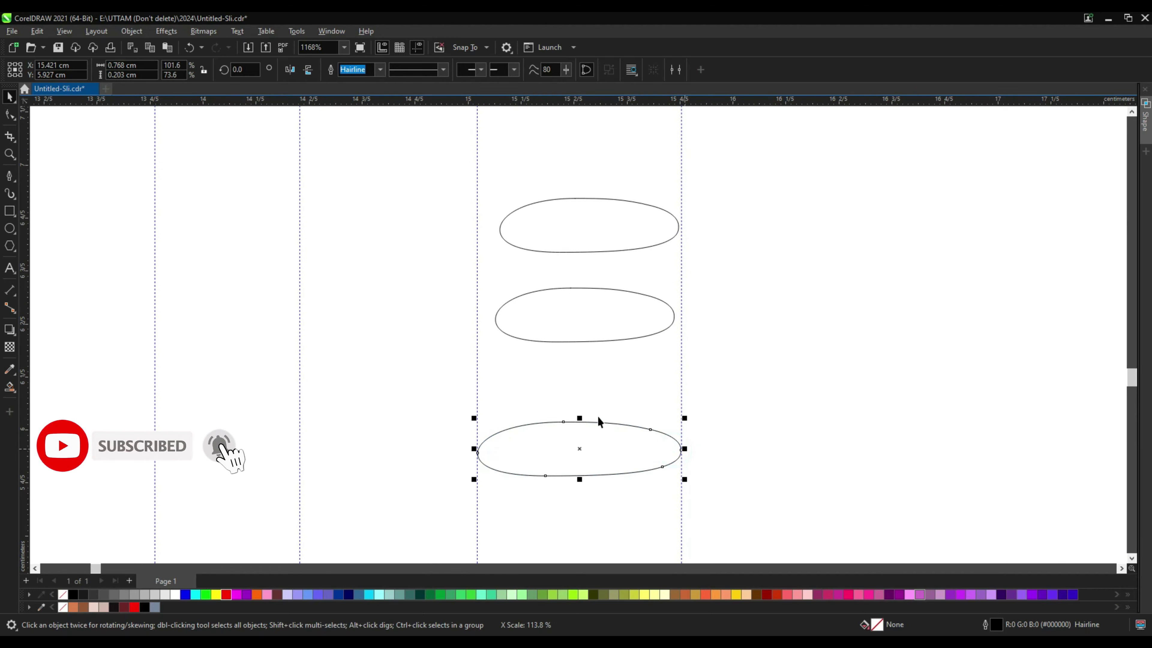
left_click_drag(584, 331, 579, 357)
left_click(573, 237)
scroll(574, 329, "down", 5)
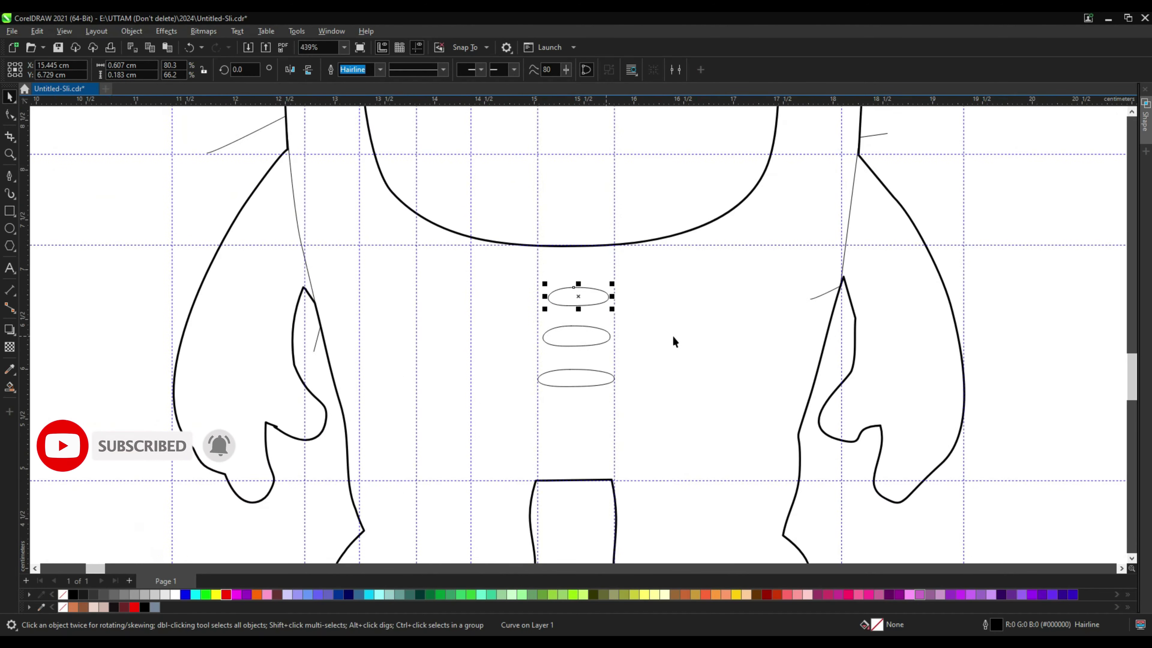
left_click(993, 226)
Try to fill the left arm with the blue-grey #7688A1 using the Smart Fill tool
scroll(513, 341, "down", 2)
left_click(695, 285)
scroll(545, 293, "up", 1)
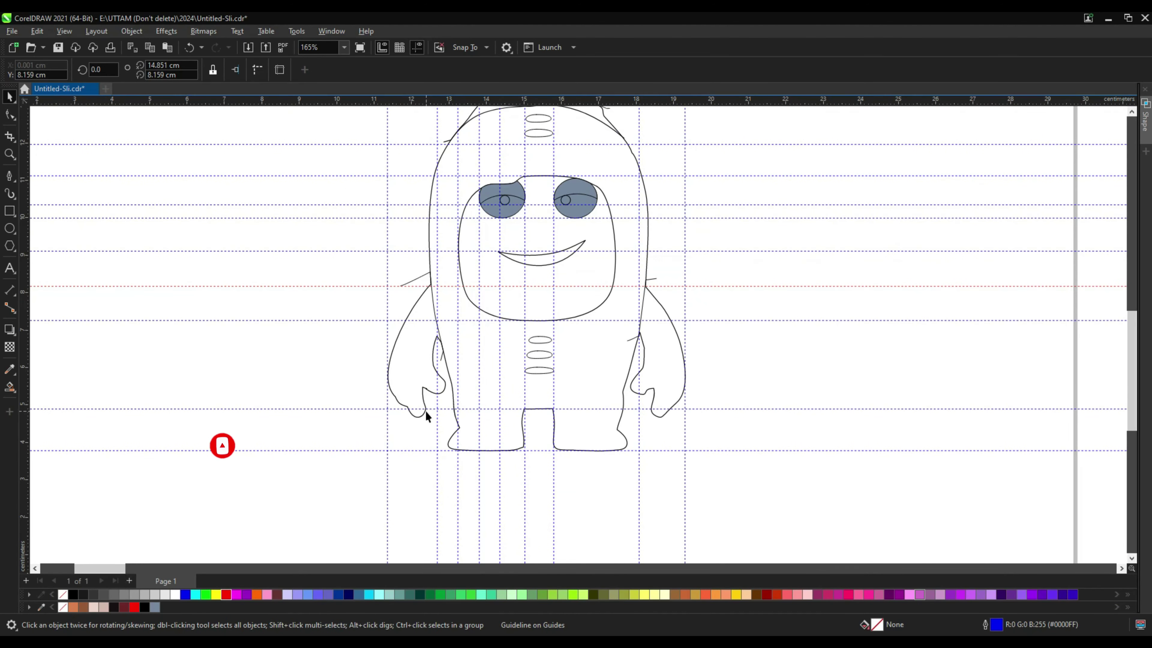
left_click(10, 388)
left_click(416, 352)
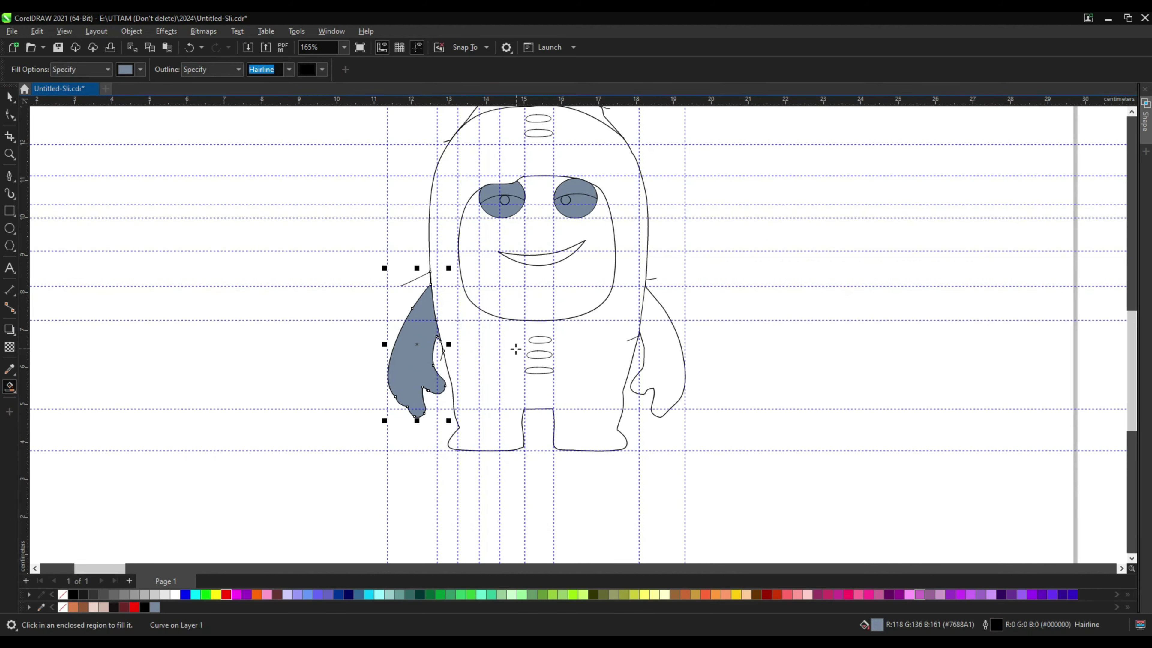
key("ctrl+z")
Draw a short hairline across the pointed tip of the left armpit with the Pen tool
left_click(10, 115)
scroll(442, 333, "up", 4)
left_click(433, 356)
scroll(424, 356, "up", 1)
left_click(424, 356)
left_click(9, 176)
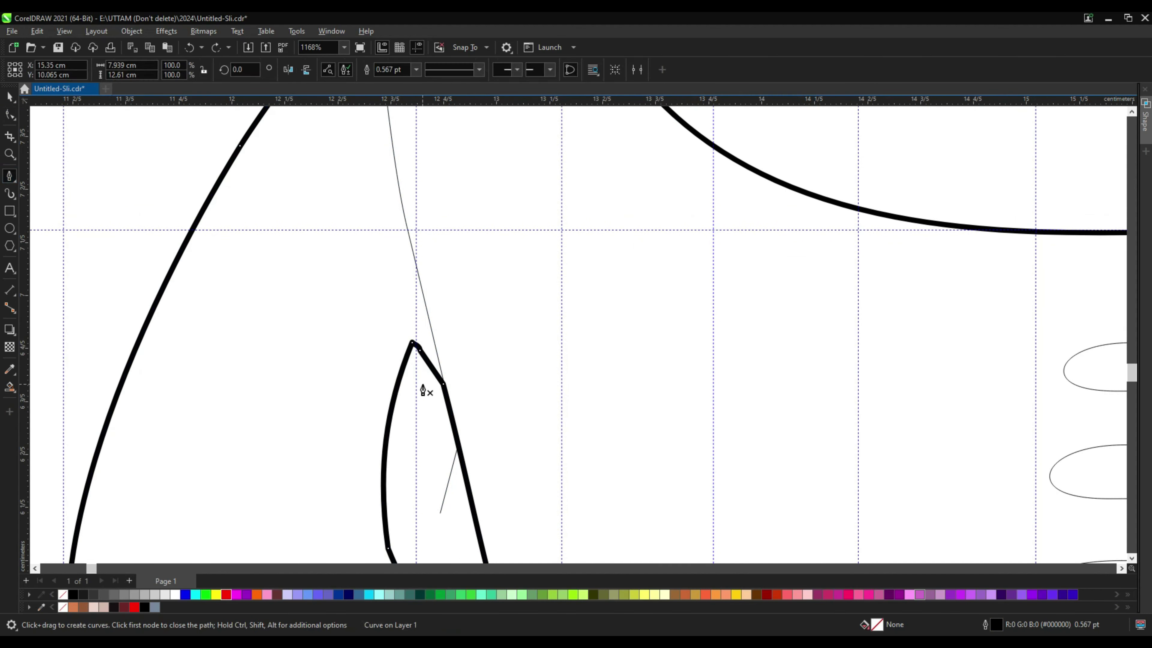
left_click(423, 385)
left_click(404, 353)
double_click(437, 279)
Draw a short hairline across the pointed tip of the right armpit, about 0.11 by 0.48 cm
scroll(439, 290, "down", 2)
scroll(1037, 336, "up", 1)
left_click(1028, 358)
left_click(1038, 335)
double_click(1010, 248)
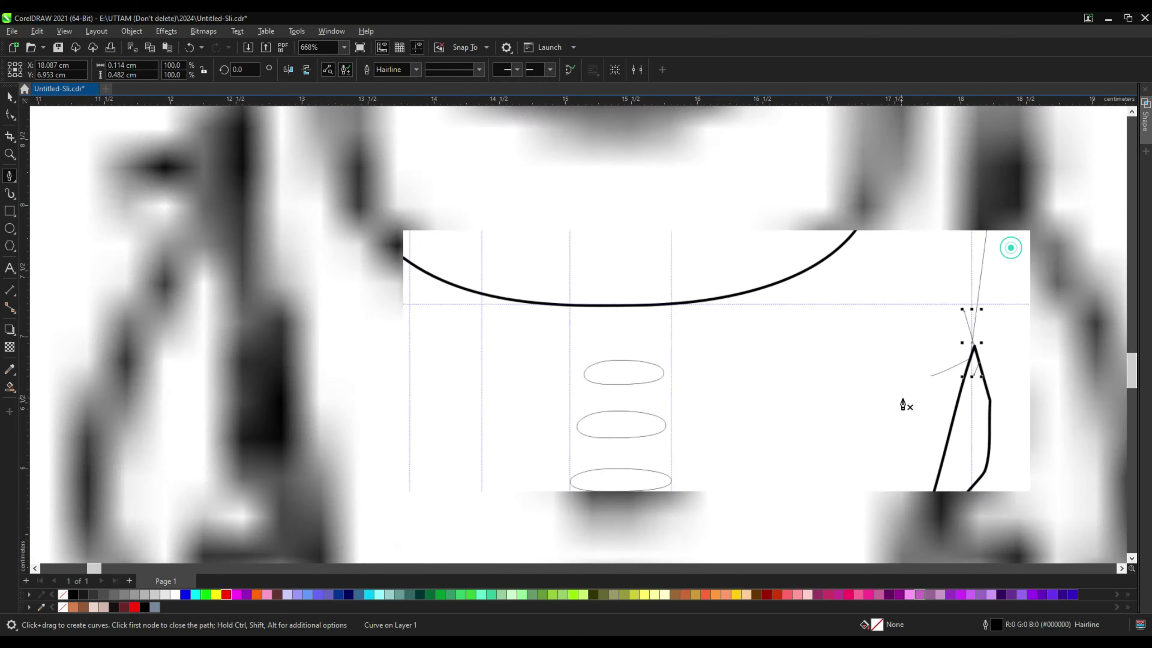
Fill the left and right arms with the blue-grey #7688A1 using the Smart Fill tool
scroll(902, 405, "down", 2)
left_click(10, 386)
left_click(281, 390)
left_click(993, 431)
scroll(774, 203, "down", 3)
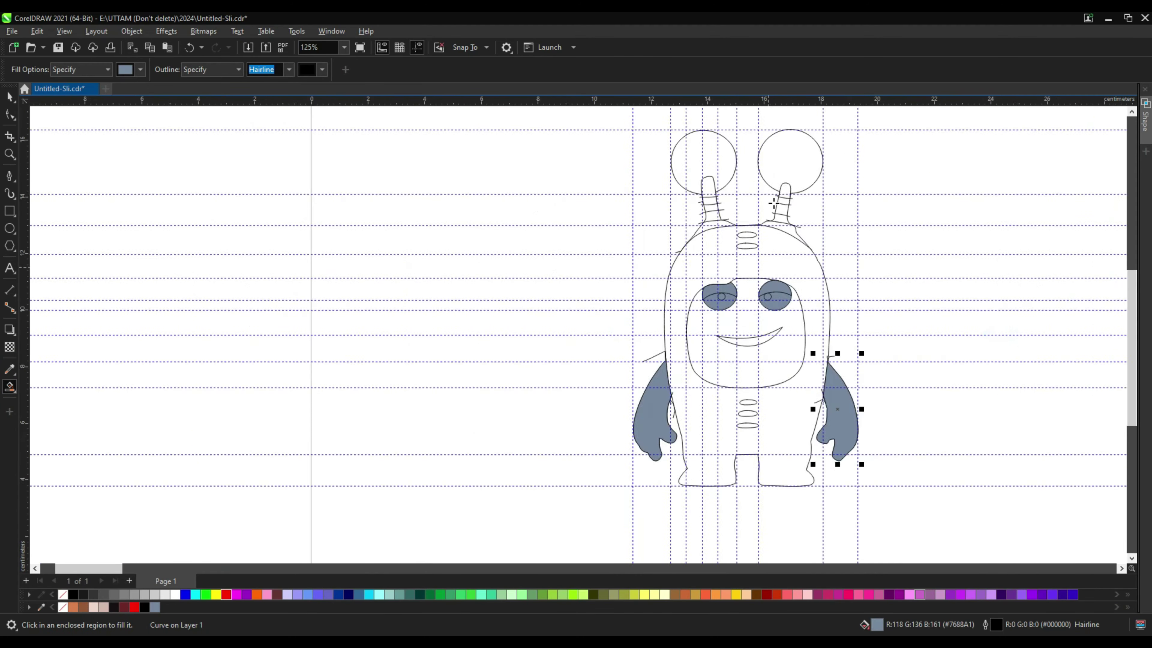
Smart-fill the upper band, lower band and base of both stalks with the blue-grey #7688A1
scroll(726, 184, "up", 2)
left_click(670, 215)
key("ctrl+z")
left_click(672, 268)
left_click(674, 327)
left_click(679, 356)
left_click(926, 352)
left_click(950, 330)
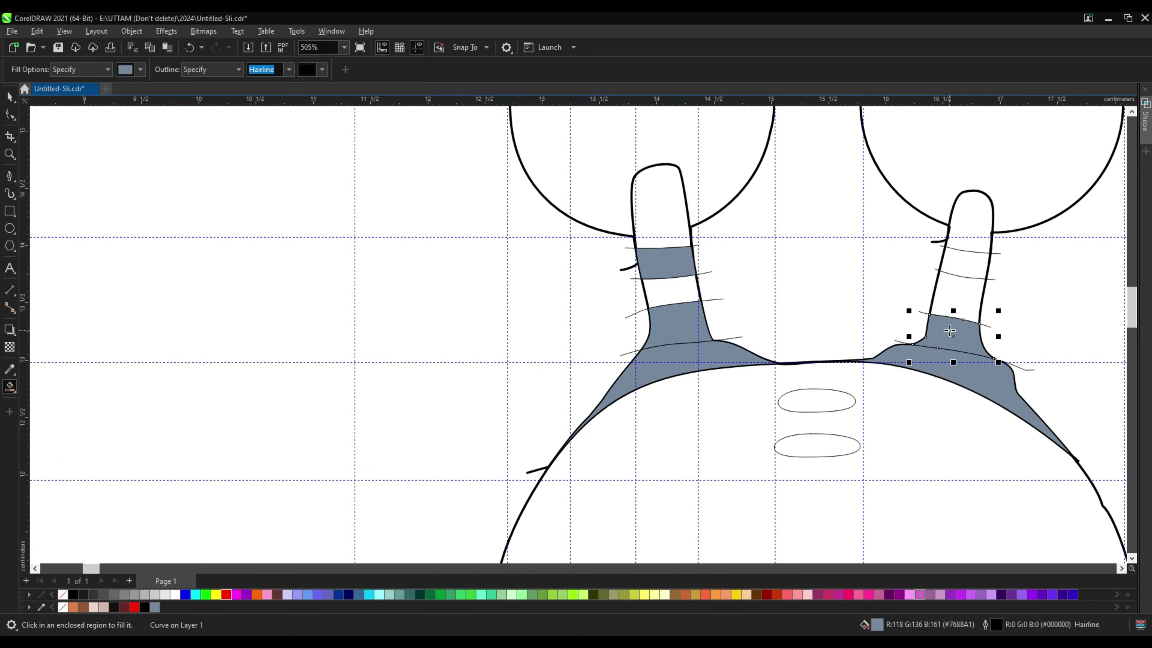
Smart-fill the two large balls above the stalks with the same blue-grey
key("space")
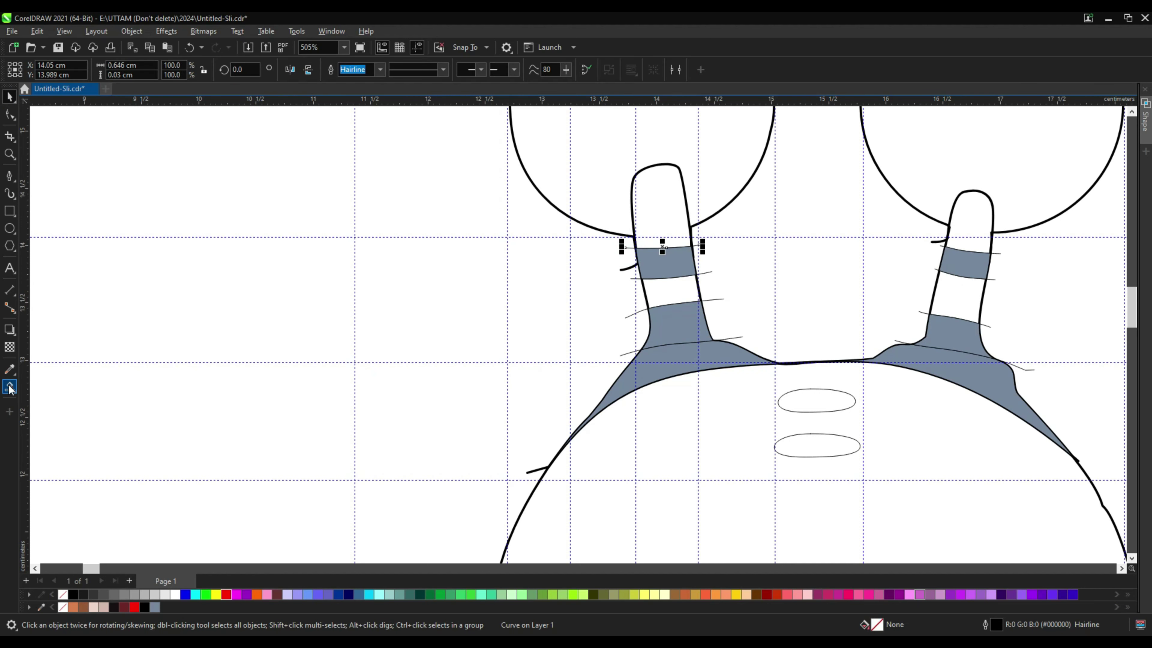
left_click(9, 385)
left_click(591, 174)
left_click(997, 154)
scroll(699, 299, "down", 1)
Delete the four hairline dividing lines crossing the left stalk
key("space")
scroll(684, 305, "up", 2)
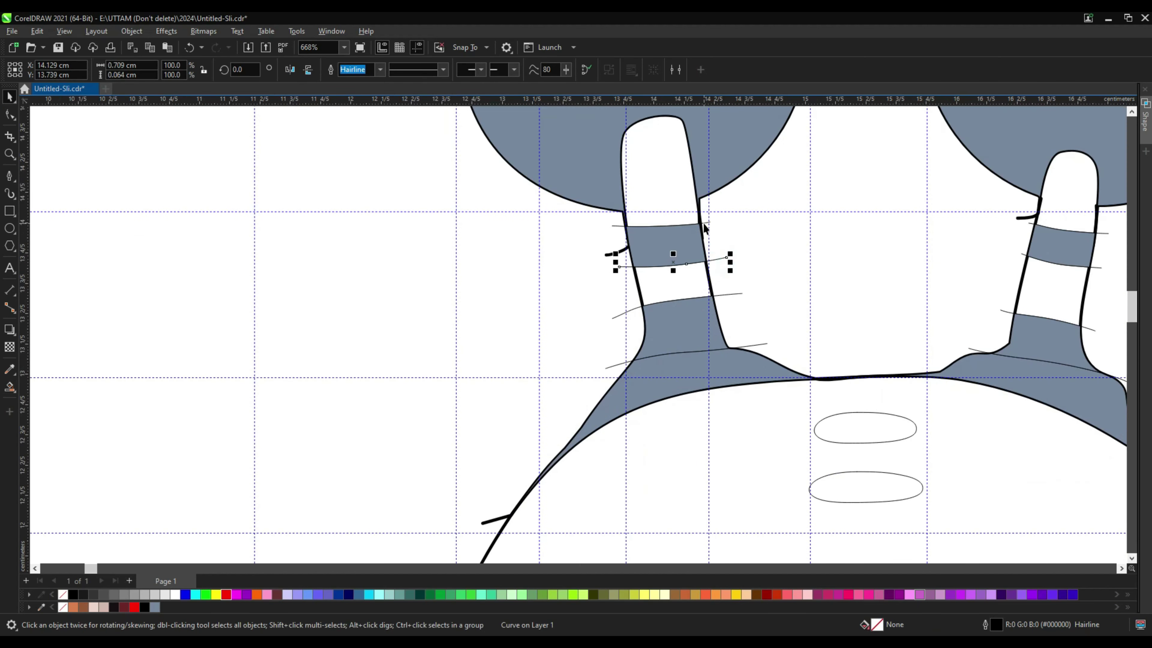
left_click(702, 223, "shift")
left_click(759, 344, "shift")
right_click(758, 344)
left_click(806, 391)
scroll(543, 304, "down", 1)
right_click(710, 295)
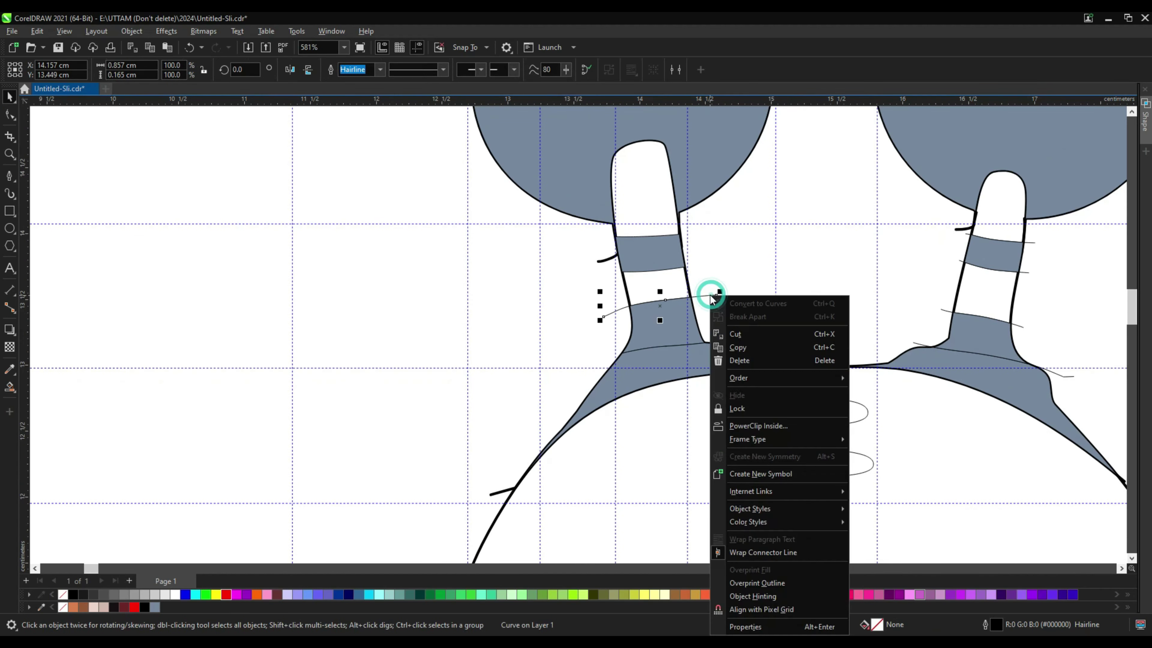
left_click(766, 362)
Select the four dividing lines crossing the right stalk and delete them together
left_click(916, 343)
left_click(944, 310, "shift")
left_click(962, 260, "shift")
left_click(1033, 242, "shift")
right_click(1033, 243)
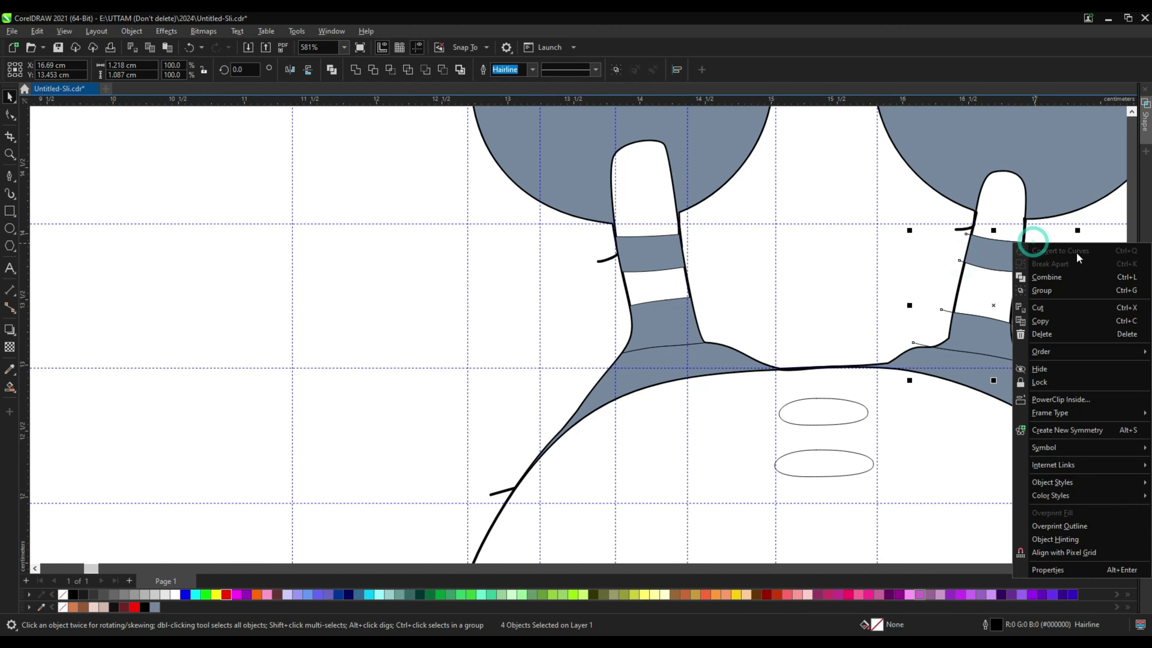
left_click(1064, 334)
Select the six filled band and base pieces of both stalks and move them aside to the right of the monster
scroll(875, 332, "down", 1)
left_click(861, 333)
left_click(879, 297, "shift")
left_click(887, 238, "shift")
left_click_drag(603, 327, 247, 350)
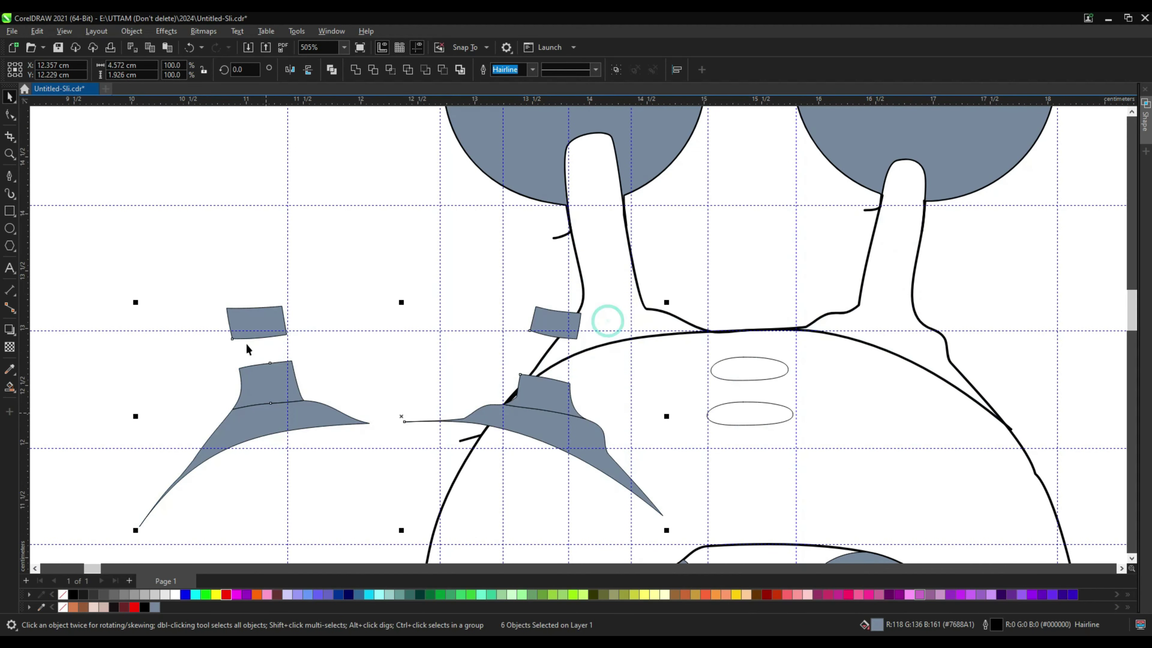
key("ctrl+z")
scroll(434, 304, "down", 2)
left_click_drag(707, 323, 1075, 324)
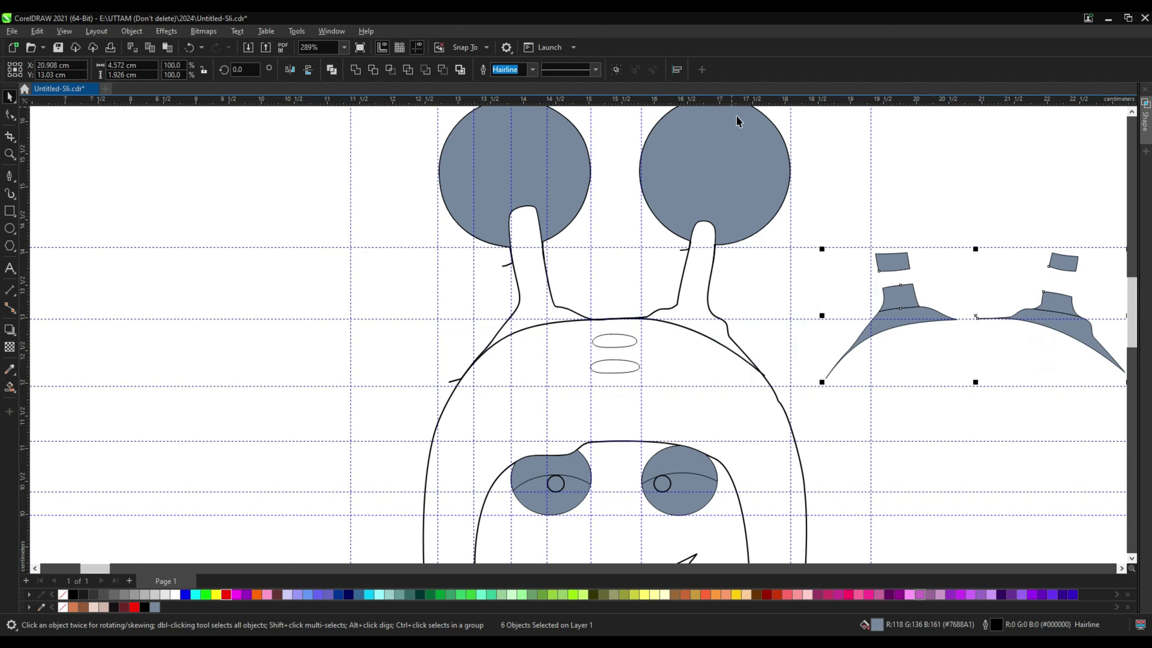
Smart-fill the full left and right stalks, including their bases, with the blue-grey #7688A1
left_click(837, 153)
left_click(10, 387)
left_click(535, 289)
left_click(703, 280)
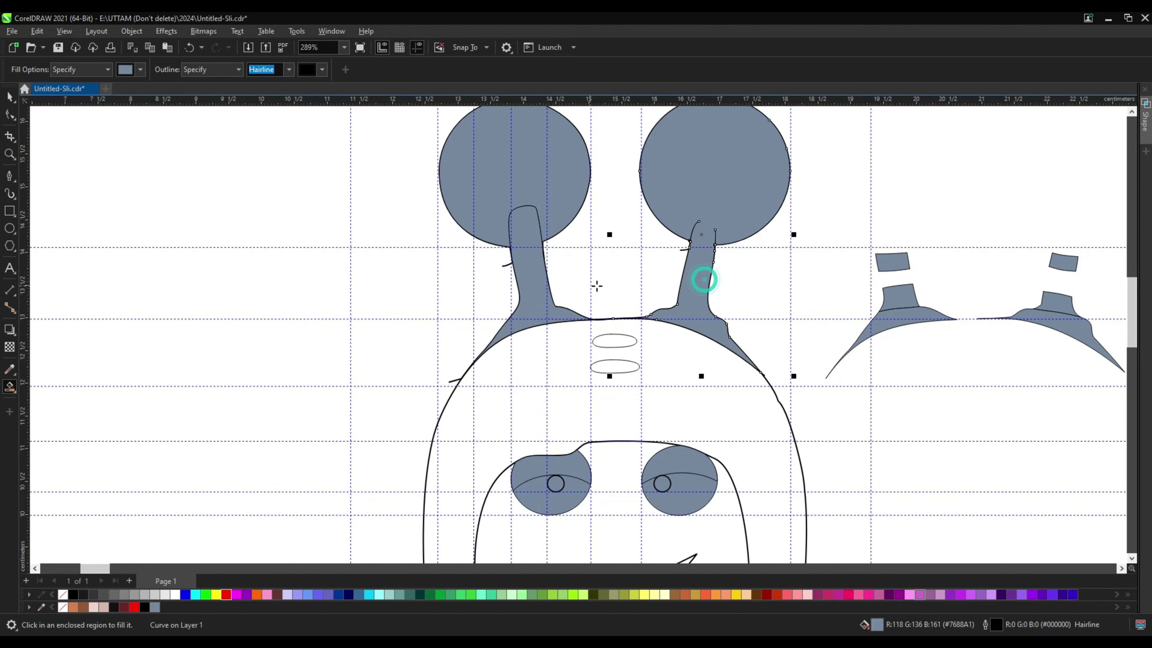
Undo the right stalk's fill and pull the right end of its tip curve outward past the stalk edge with the Shape tool
left_click(13, 113)
scroll(743, 225, "up", 2)
key("ctrl+z")
scroll(661, 256, "up", 6)
left_click(585, 285)
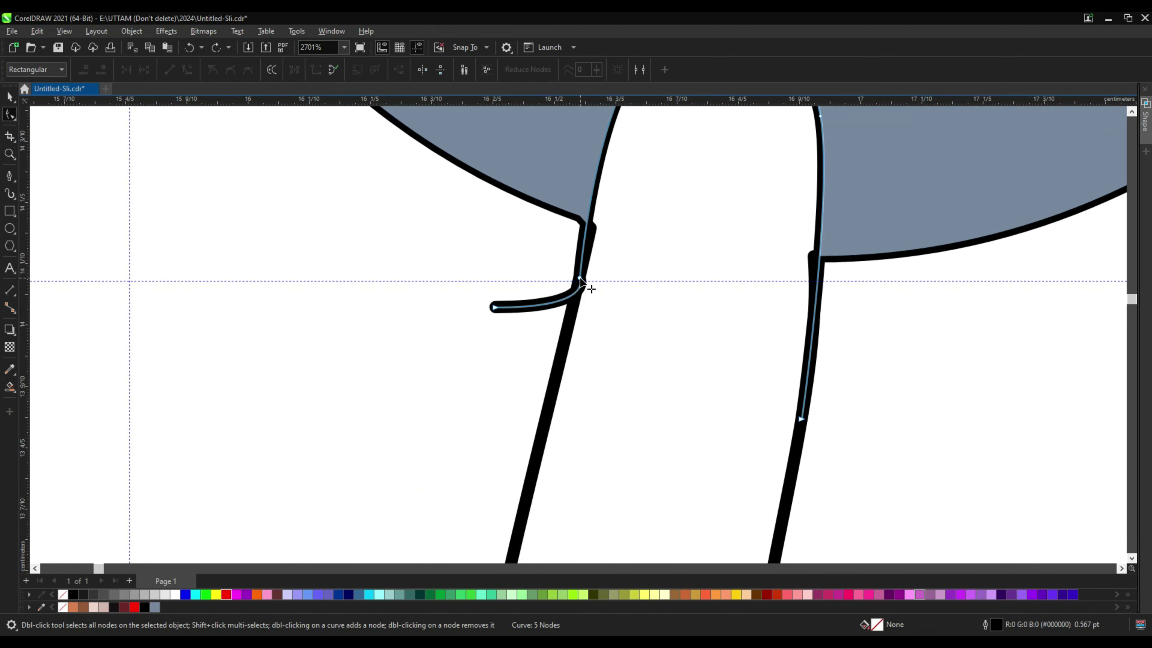
left_click(586, 283)
scroll(769, 353, "down", 1)
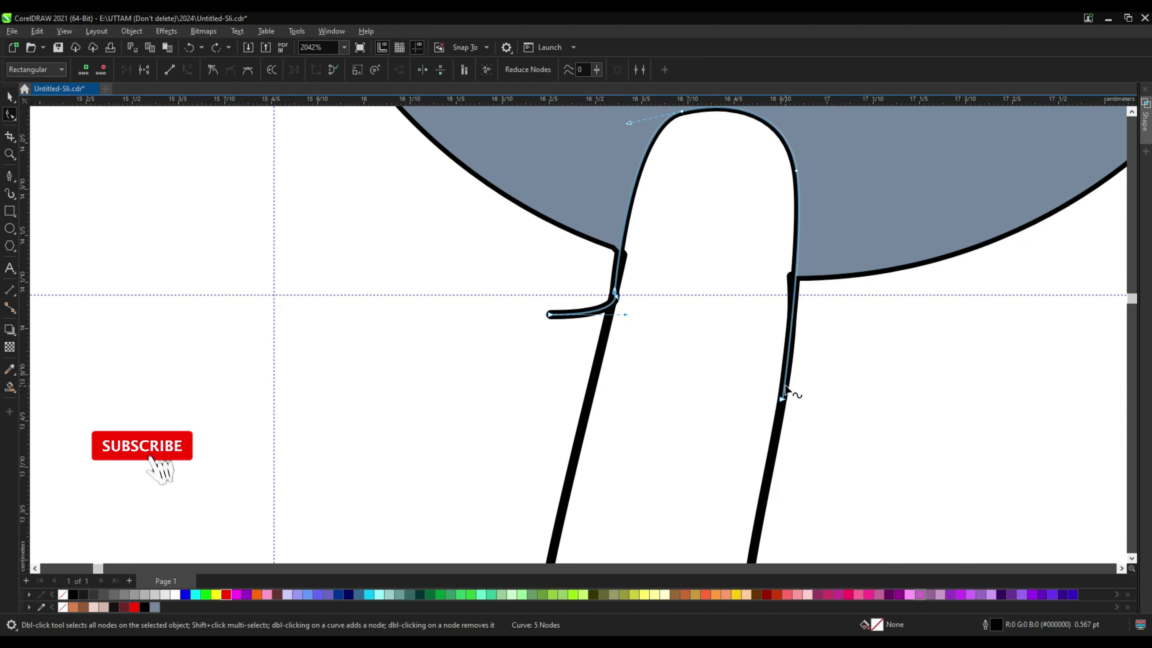
left_click_drag(783, 402, 942, 423)
Try to refill the right stalk with Smart Fill, then move the resulting shape aside and delete it
left_click(9, 387)
left_click(723, 295)
scroll(723, 292, "down", 3)
left_click(10, 96)
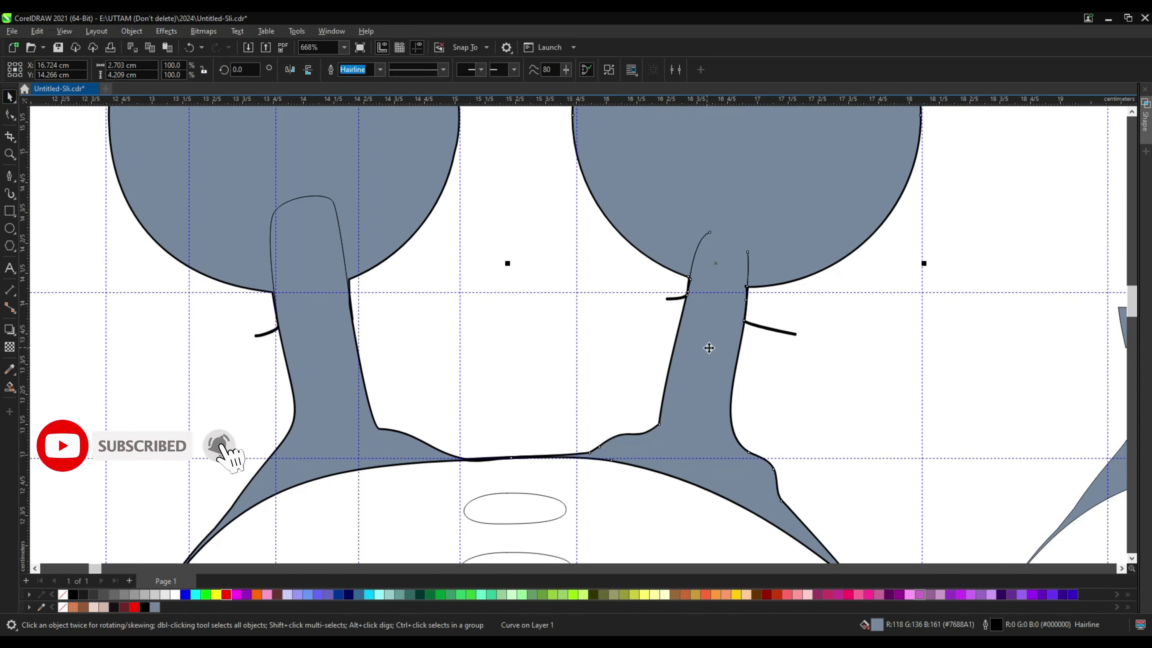
left_click_drag(709, 347, 932, 353)
key("Delete")
Delete the black tip curve of the right stalk and smart-fill the whole stalk with the blue-grey
left_click_drag(678, 298, 645, 297)
key("Delete")
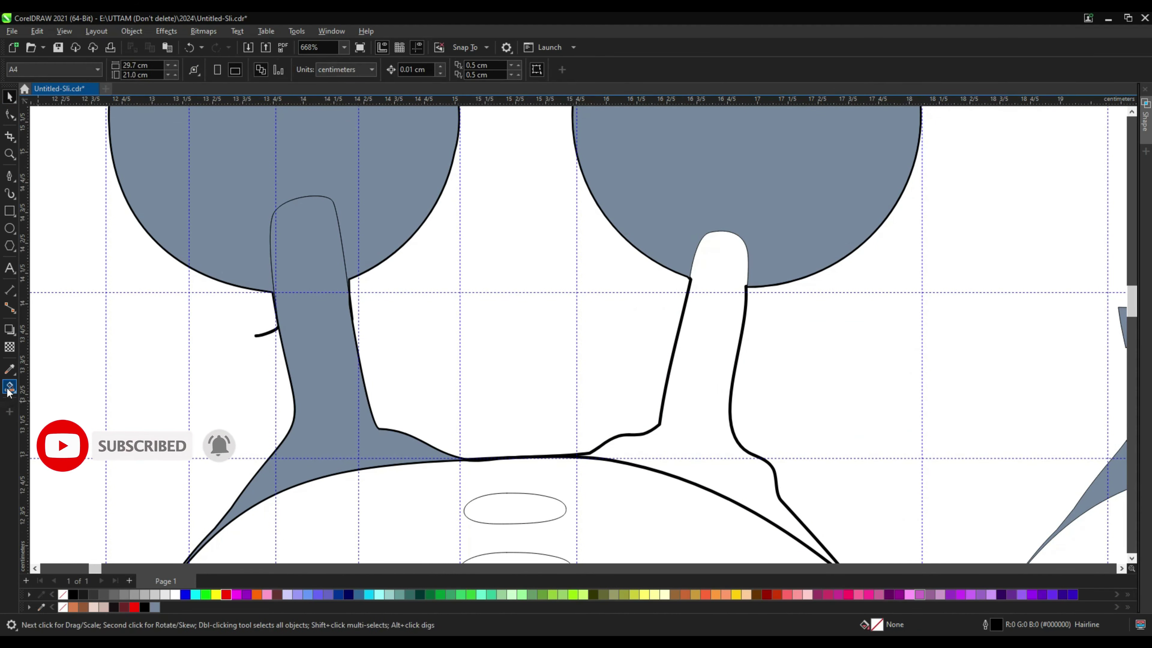
left_click(10, 387)
left_click(695, 364)
scroll(454, 255, "down", 2)
key("space")
left_click(625, 273)
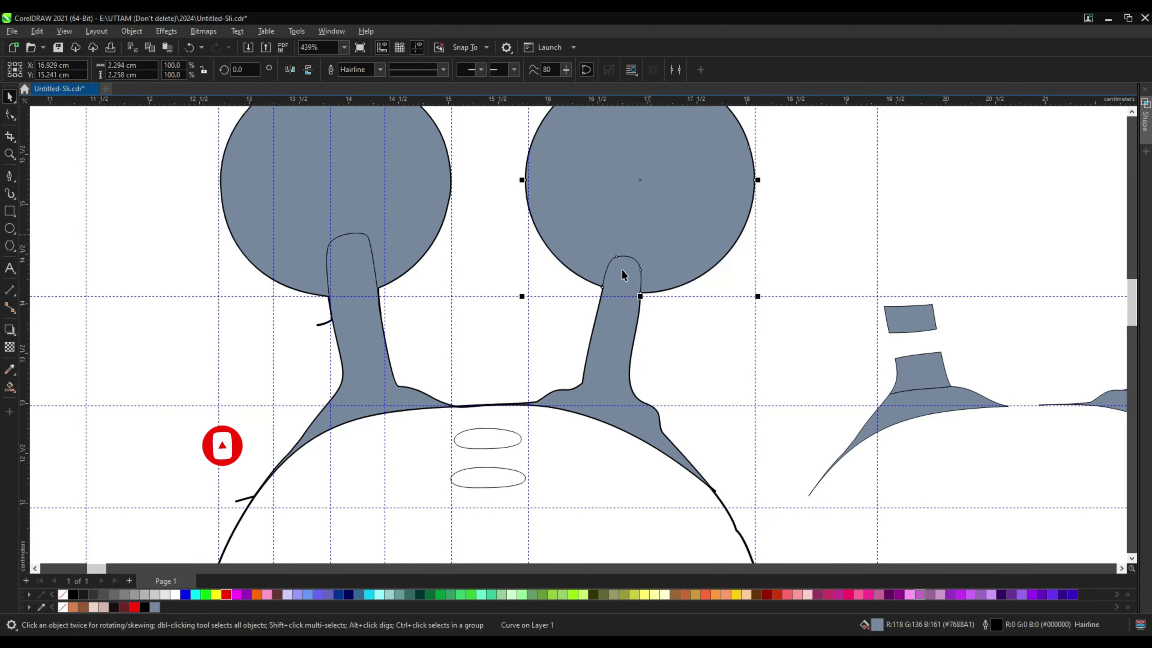
Draw an ellipse about 1.76 by 1.23 cm over the lower part of the right ball and weld it to the ball to close the stalk notch
left_click(9, 228)
scroll(625, 223, "up", 2)
mouse_move(472, 150)
left_mouse_down()
mouse_move(764, 381)
mouse_move(877, 403)
left_mouse_up()
left_click_drag(472, 276, 515, 274)
scroll(662, 330, "up", 1)
key("space")
left_click_drag(656, 328, 655, 326)
scroll(655, 327, "down", 2)
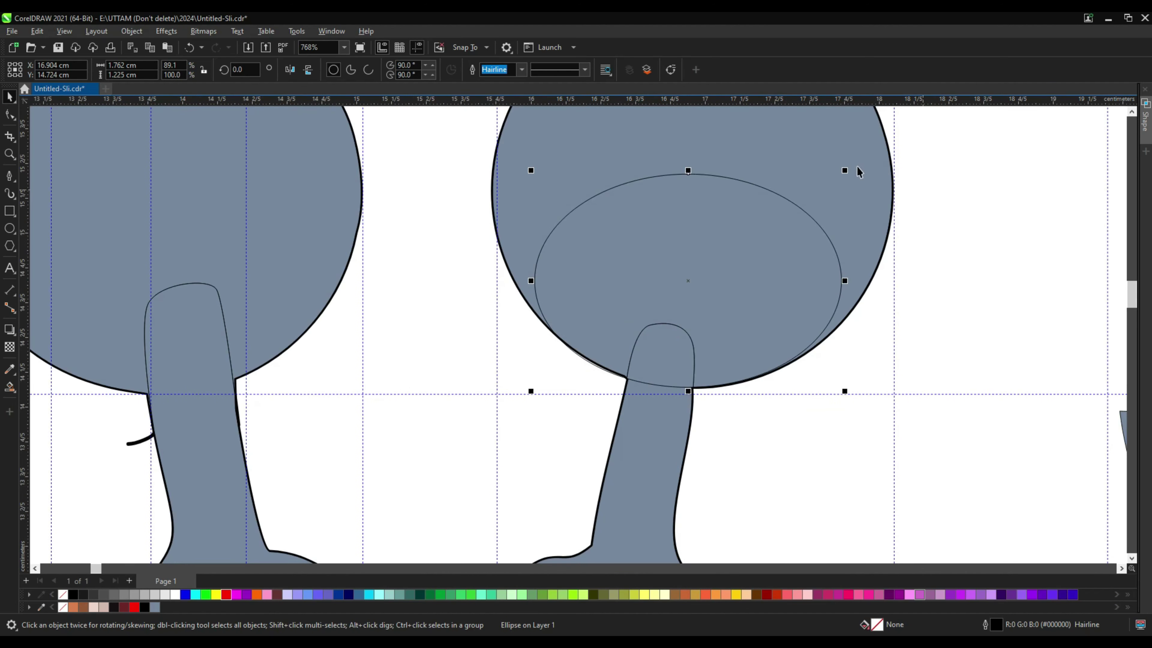
left_click(858, 173, "shift")
left_click(358, 70)
scroll(716, 319, "down", 1)
left_click_drag(697, 292, 756, 283)
key("ctrl+z")
Copy the right ball, paste it and place the copy over the left ball
right_click(670, 261)
left_click(756, 314)
right_click(897, 223)
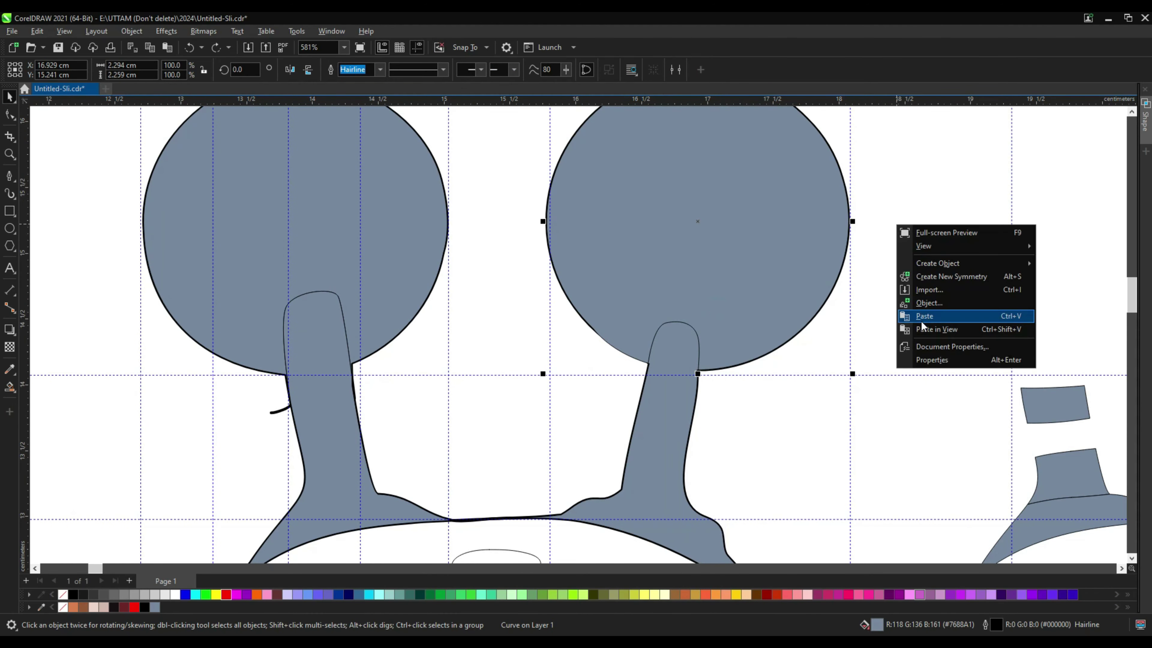
left_click(922, 318)
left_click_drag(679, 249, 277, 254)
Try to weld the copied ball to the left ball and test the result with a trial move
scroll(135, 245, "up", 2)
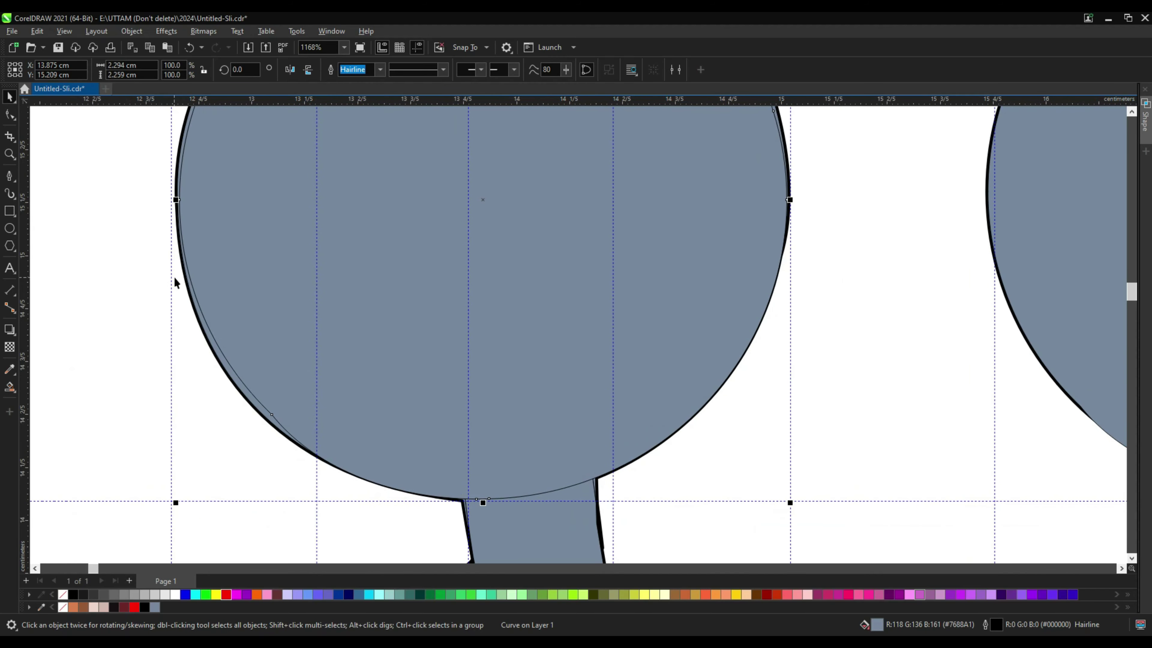
scroll(210, 341, "up", 3)
left_click(211, 343, "shift")
left_click(352, 70)
scroll(307, 270, "down", 3)
left_click_drag(491, 276, 414, 290)
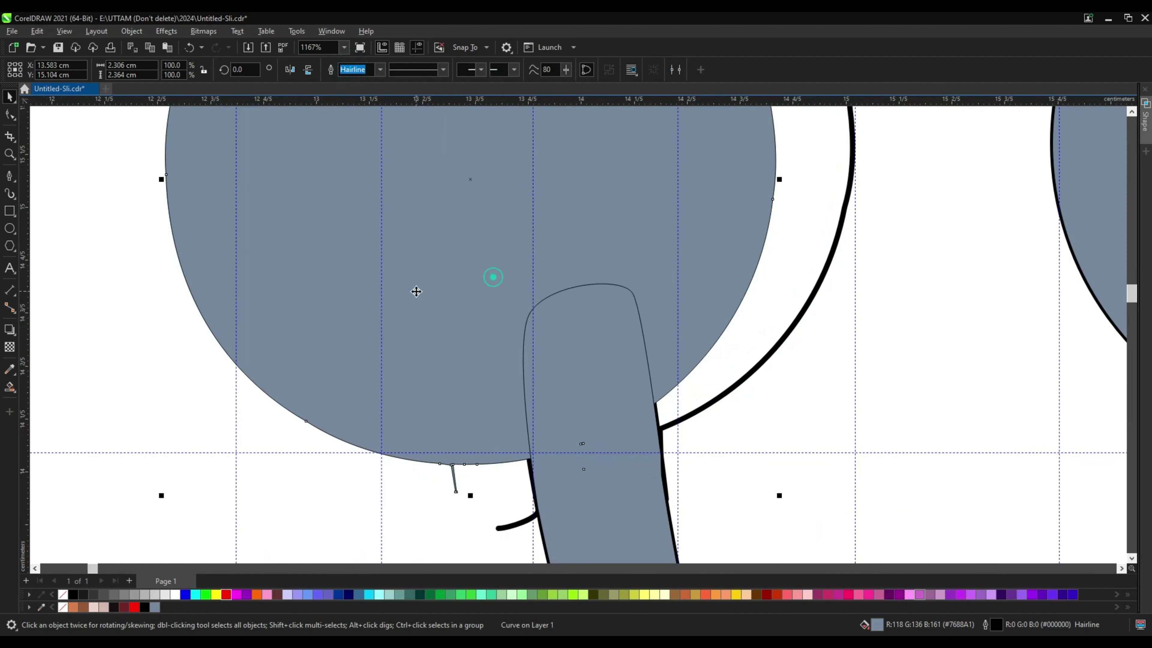
key("ctrl+z")
Try to adjust a node at the welded left ball's stalk notch, then undo the edit and the weld
left_click(9, 116)
scroll(531, 490, "up", 4)
left_click_drag(516, 554, 568, 531)
left_click(8, 96)
key("ctrl+z")
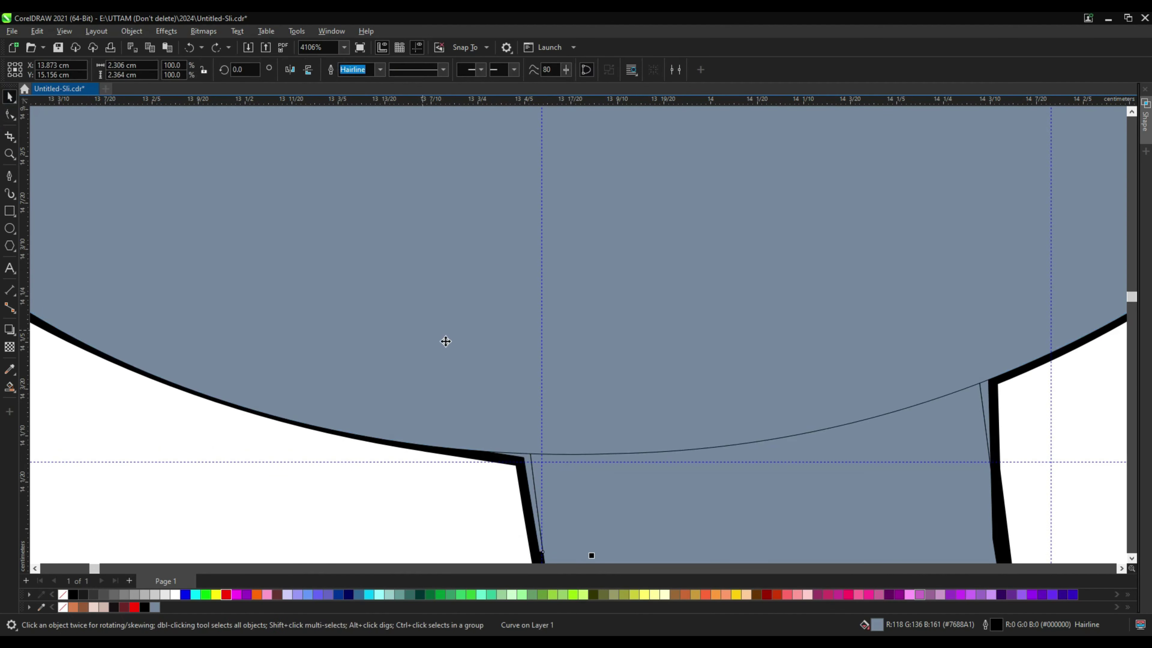
key("ctrl+z")
Clean up the stalk-notch nodes of the left ball's fill with the Shape tool so its underside follows the round copy
scroll(453, 354, "down", 4)
left_click(768, 355)
left_click(539, 364)
left_click(6, 115)
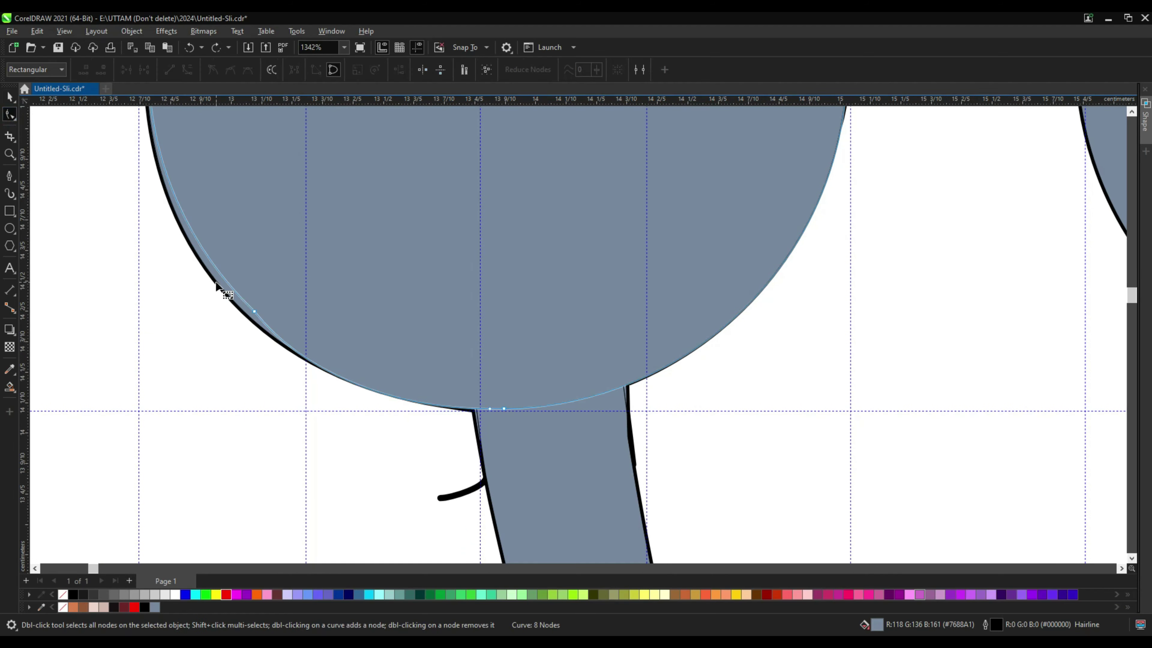
scroll(479, 443, "up", 2)
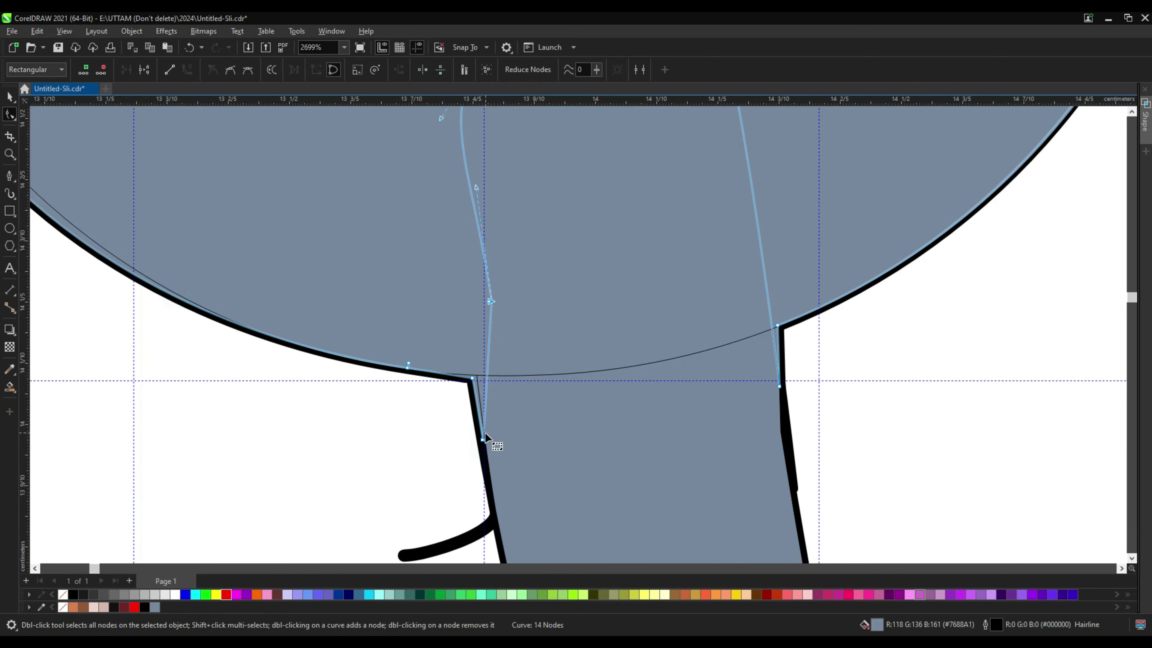
scroll(514, 337, "down", 2)
key("space")
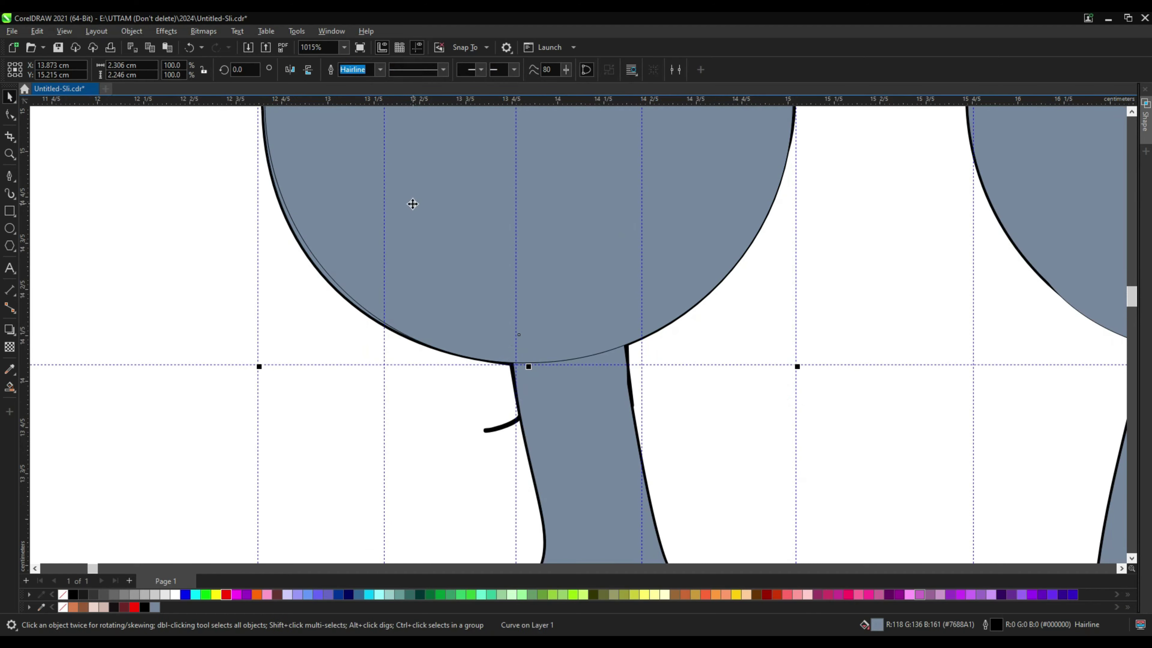
scroll(396, 283, "down", 2)
scroll(396, 283, "down", 2)
left_click_drag(710, 239, 754, 239)
key("ctrl+z")
Delete the black tip curve of the left stalk and the short stray line at the head's left edge
right_click(439, 339)
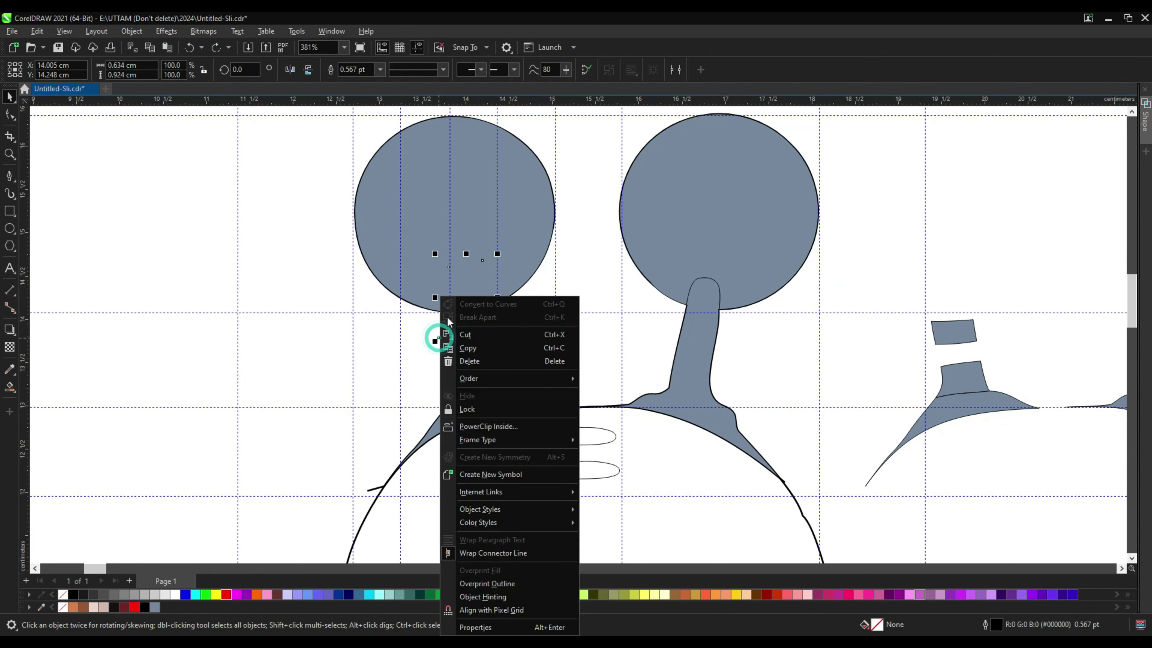
left_click(478, 360)
right_click(373, 489)
left_click(429, 213)
scroll(466, 301, "down", 3)
scroll(469, 469, "up", 2)
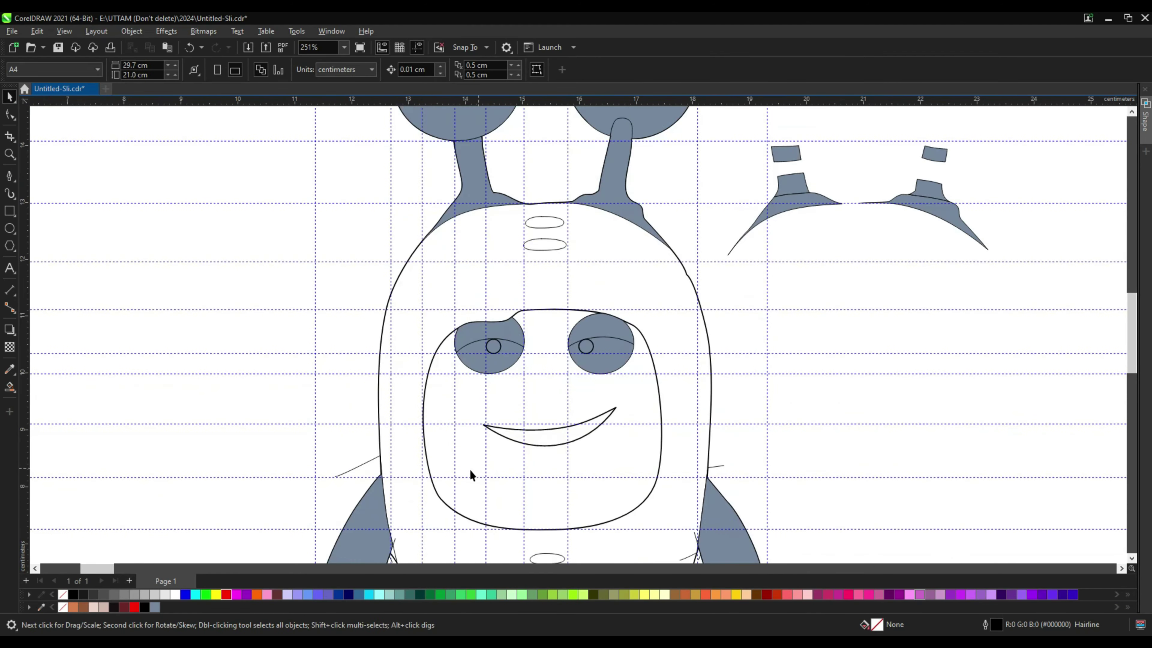
Undo the trial move of the left shoulder line, then pull the leftover outline piece aside and delete it
left_click_drag(363, 466, 317, 466)
scroll(479, 394, "down", 2)
scroll(423, 497, "up", 3)
key("ctrl+z")
left_click_drag(472, 345, 297, 289)
right_click(298, 288)
left_click(335, 354)
Move the face, head ovals and belly ovals aside to the right and smart-fill the body with the blue-grey #7688A1
scroll(508, 390, "down", 3)
left_click(602, 423)
left_click(601, 400, "shift")
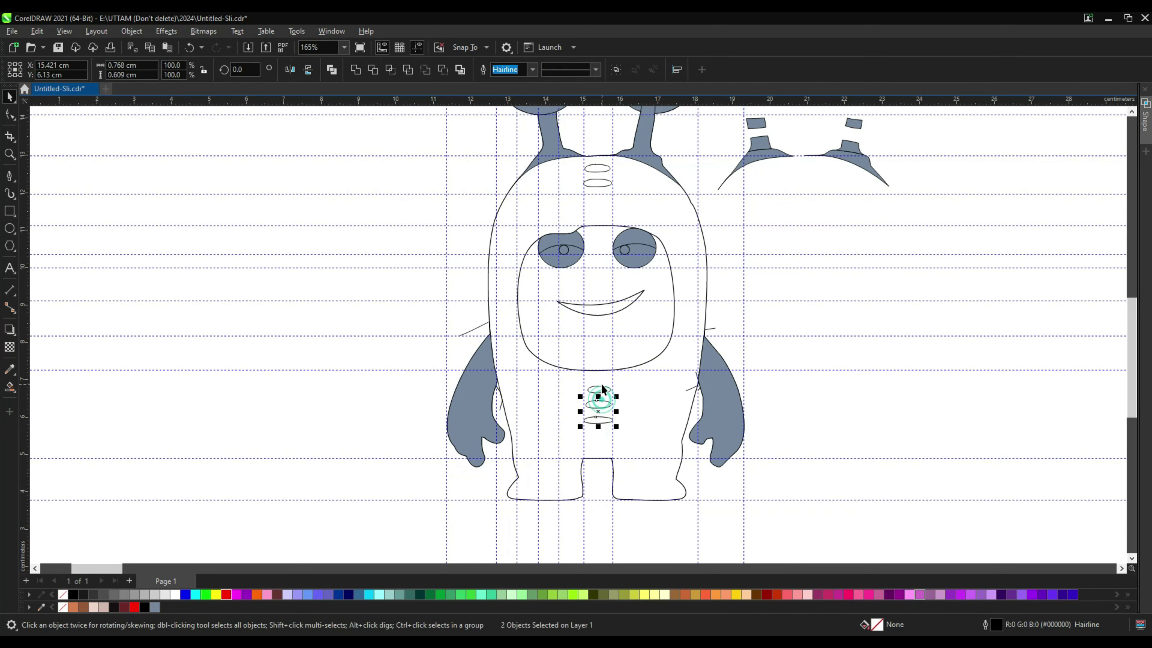
left_click_drag(597, 172, 1012, 165)
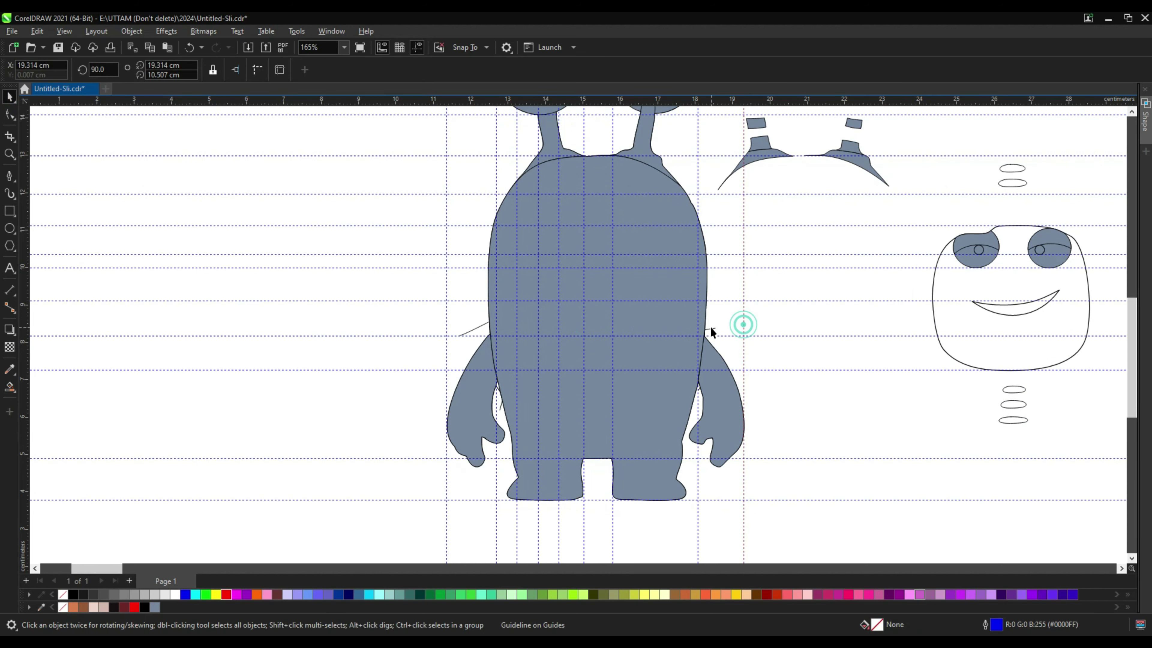
Select the hairline helper lines at both shoulders and armpits and delete them
left_click(474, 333)
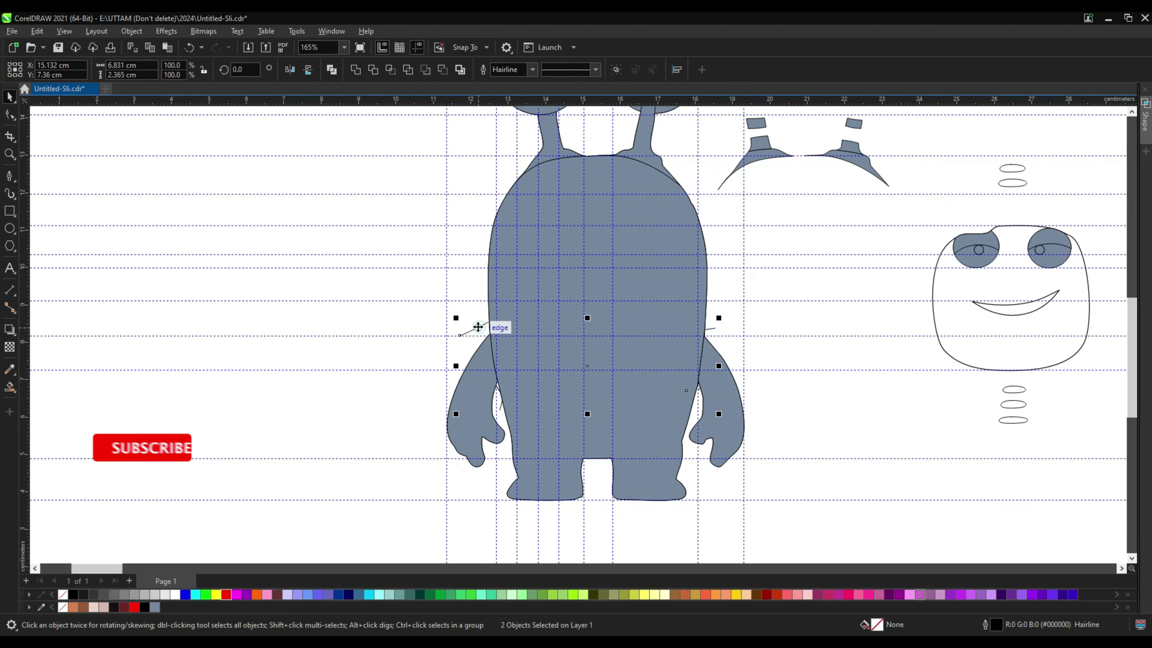
left_click(496, 386)
right_click(497, 388)
left_click(527, 116)
scroll(699, 335, "down", 1)
scroll(699, 334, "up", 3)
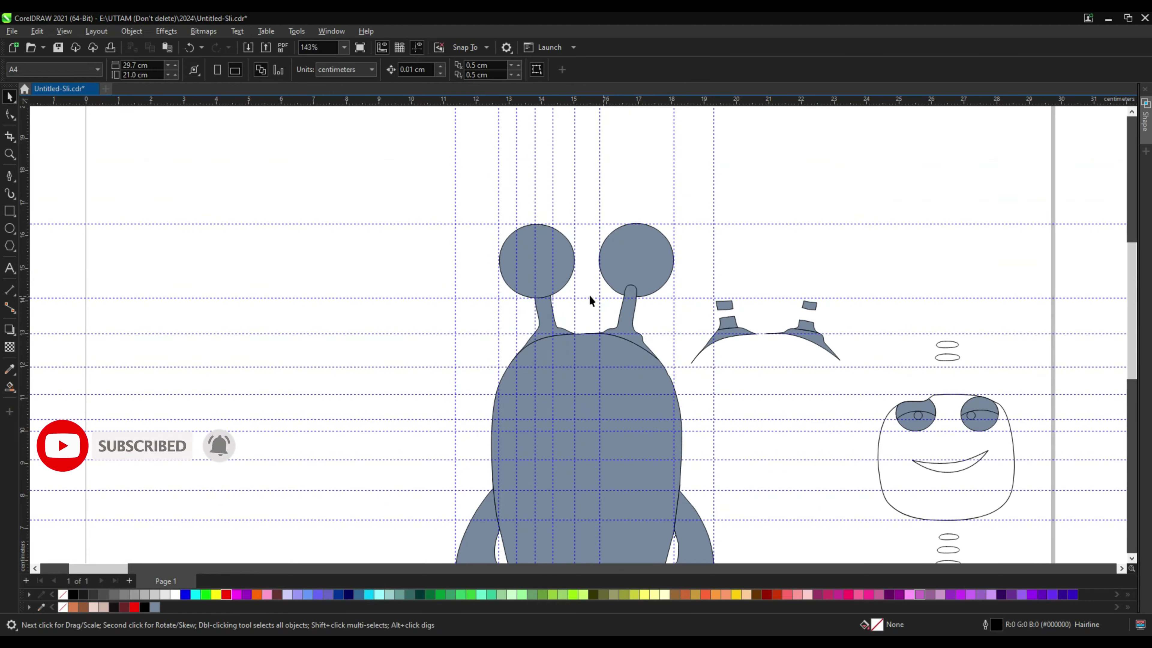
Place the left ball behind its stalk and move the six band and base pieces back onto the stalks
left_click(559, 267)
scroll(728, 225, "down", 2)
scroll(753, 252, "up", 1)
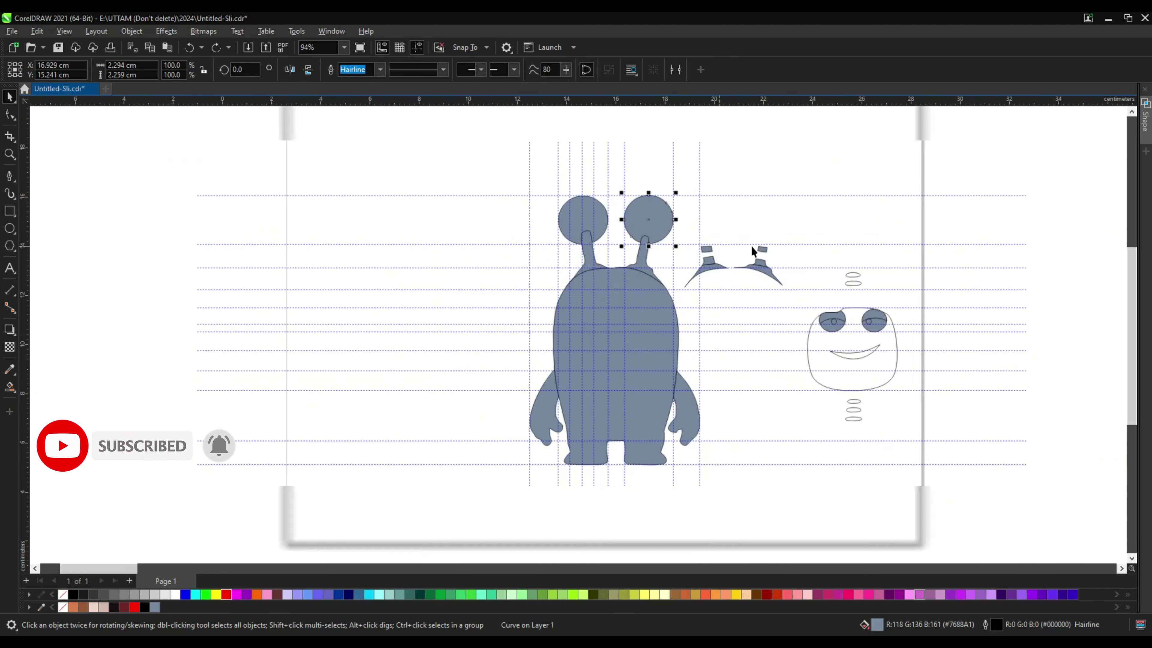
left_click_drag(800, 215, 675, 298)
scroll(674, 278, "up", 3)
left_click_drag(787, 231, 373, 250)
Select the face with the head and belly ovals and move the group back onto the centre of the body
scroll(430, 223, "down", 2)
scroll(433, 222, "down", 1)
left_click_drag(945, 198, 612, 495)
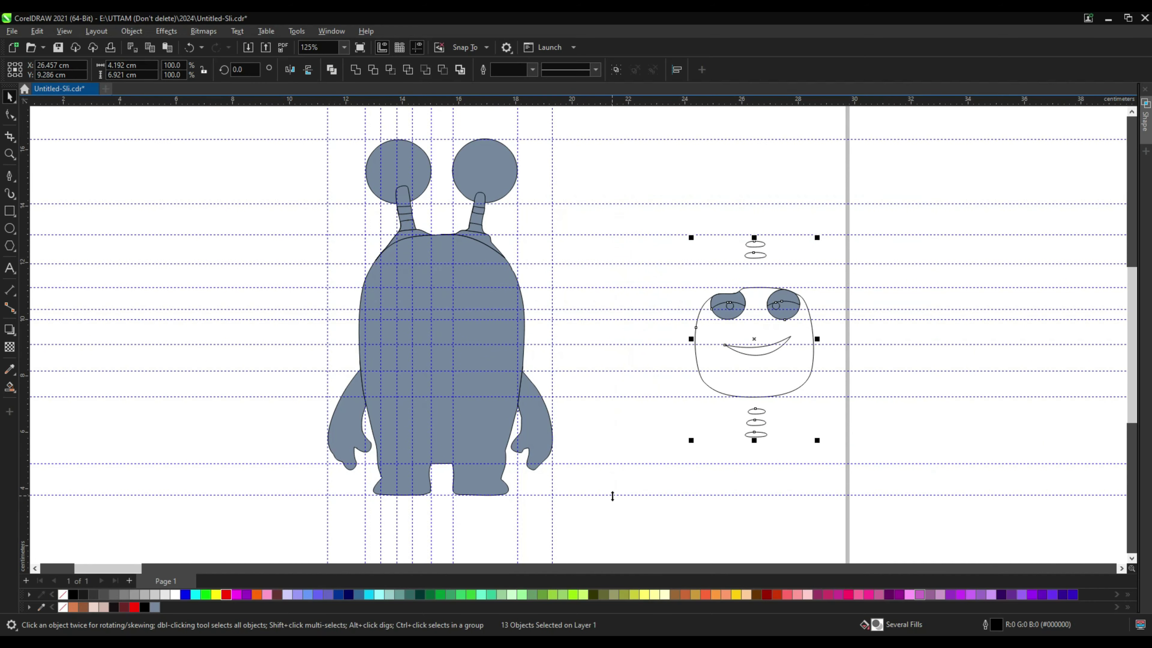
left_click_drag(445, 389, 448, 384)
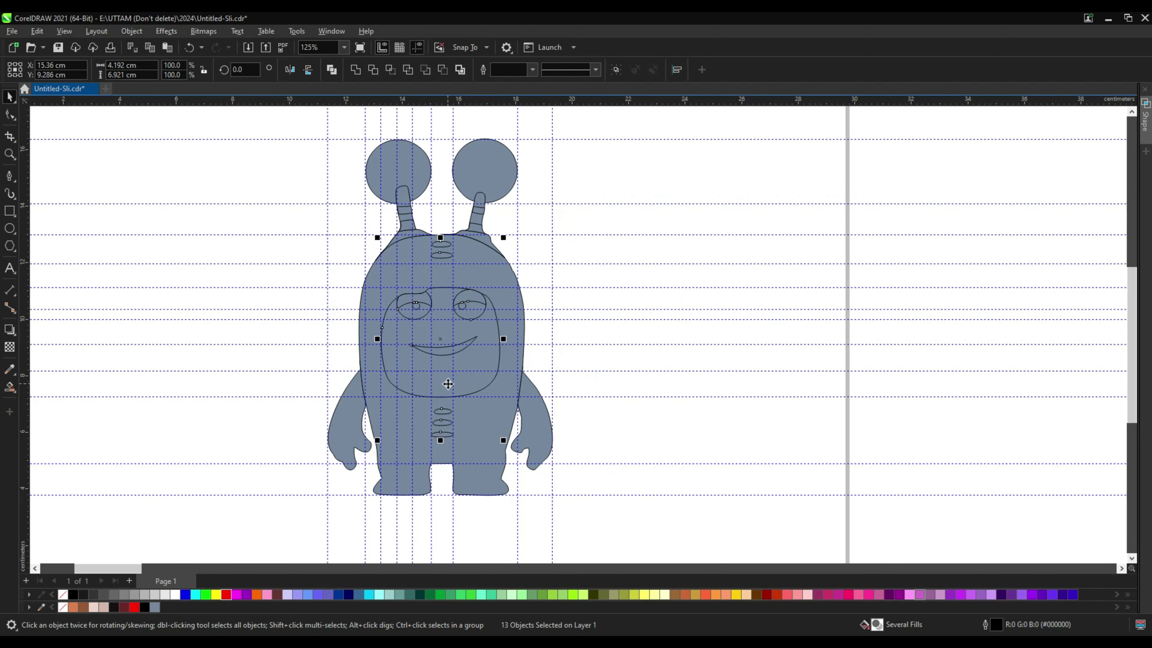
left_click(704, 280)
Select the whole monster and remove the fill from all its shapes
scroll(703, 283, "down", 4)
left_click_drag(372, 188, 666, 458)
scroll(504, 318, "up", 5)
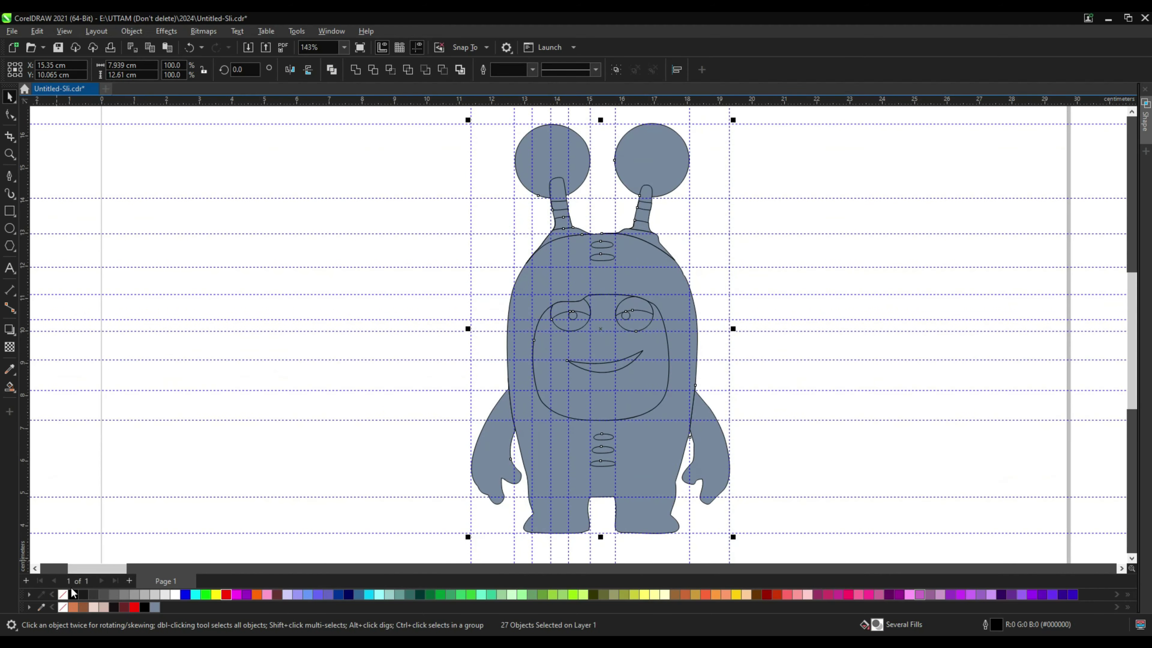
left_click(62, 605)
left_click(833, 236)
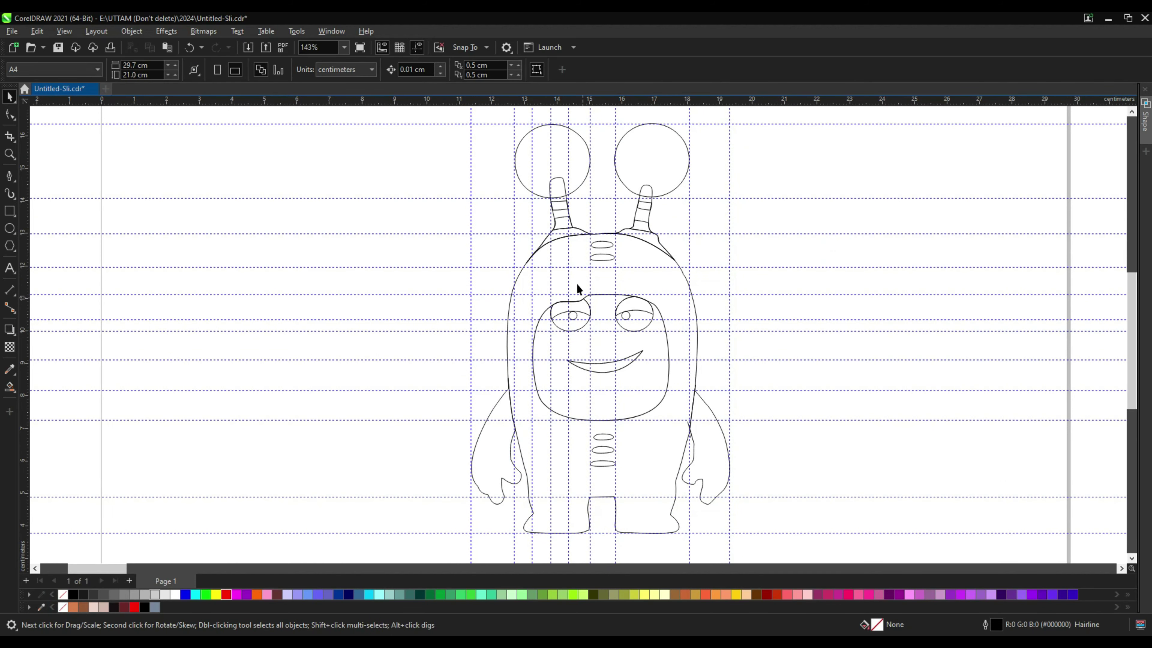
Replace the node on the body outline where the left stalk's base meets the head, using the Shape tool
scroll(570, 247, "up", 5)
left_click(568, 259)
key("F10")
scroll(538, 297, "up", 3)
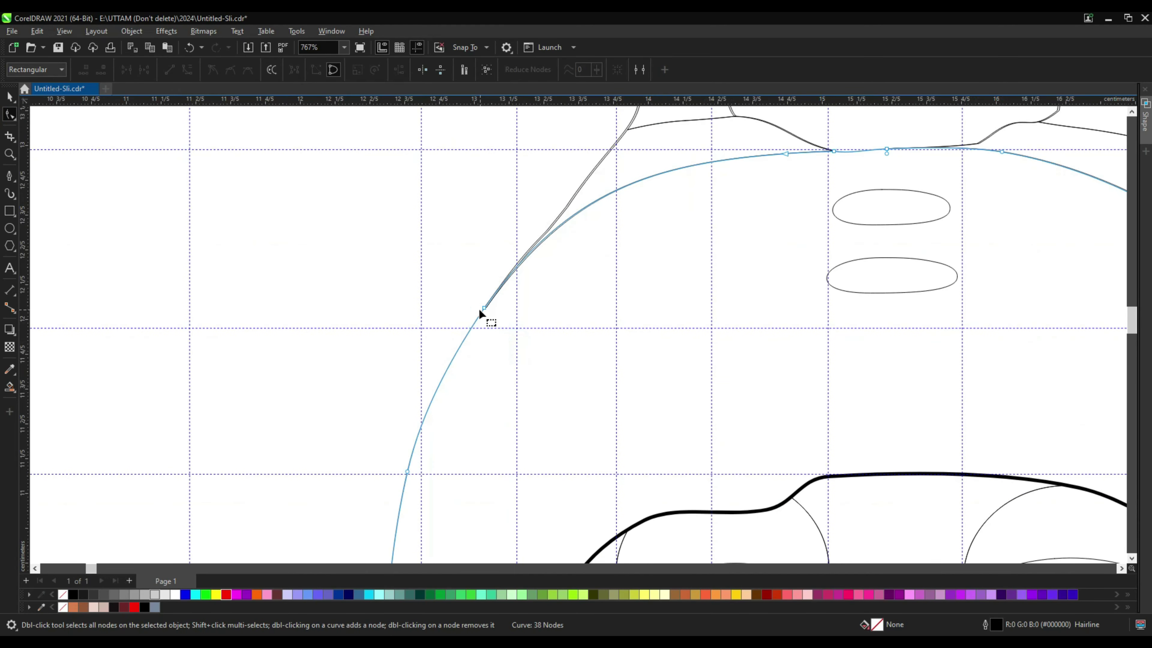
left_click(484, 309)
key("Delete")
double_click(476, 305)
scroll(546, 287, "down", 1)
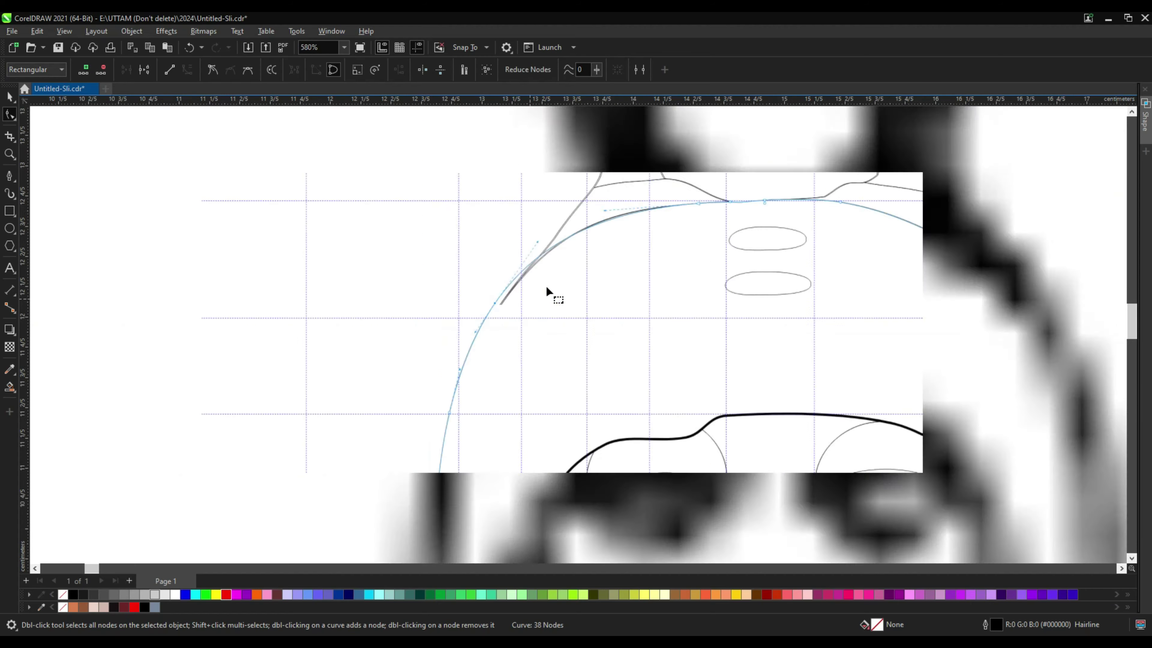
Delete the surplus nodes along the top of the body outline and adjust the remaining ones to smooth the head curve
scroll(721, 217, "up", 1)
left_click_drag(655, 197, 769, 255)
key("Delete")
left_click_drag(610, 226, 611, 215)
left_click_drag(738, 185, 884, 247)
scroll(833, 221, "up", 1)
left_click_drag(823, 225, 818, 221)
scroll(692, 213, "down", 1)
scroll(1010, 340, "up", 2)
left_click(1001, 343)
key("Delete")
scroll(909, 340, "down", 3)
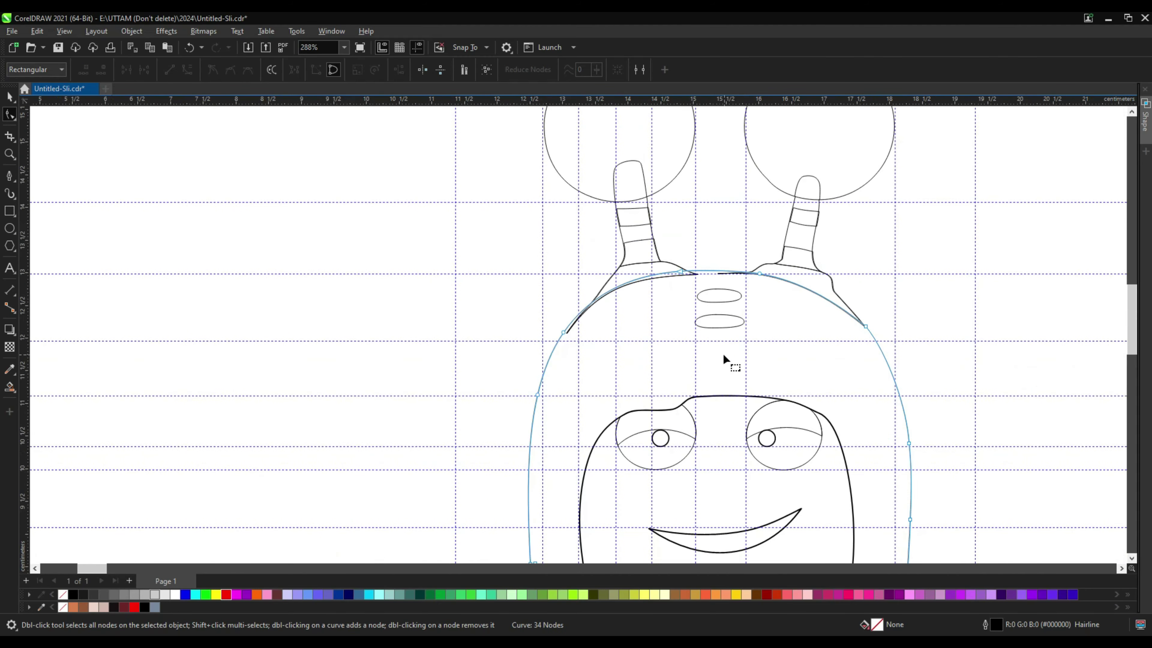
Refine the head curve between the two stalks by repositioning its top node, and finish editing the body outline
scroll(712, 274, "up", 2)
left_click(726, 262)
left_click(646, 267)
left_click(671, 259)
left_click_drag(662, 260, 653, 270)
scroll(533, 297, "down", 2)
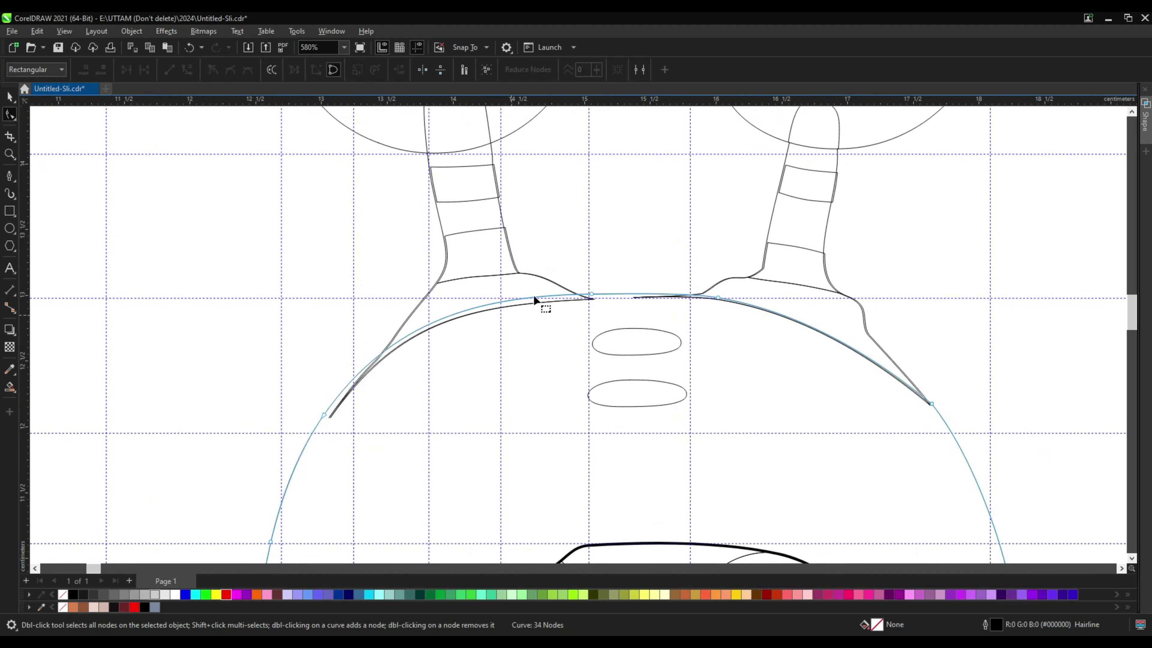
left_click(549, 246)
left_click(9, 97)
scroll(561, 316, "down", 5)
scroll(627, 308, "up", 4)
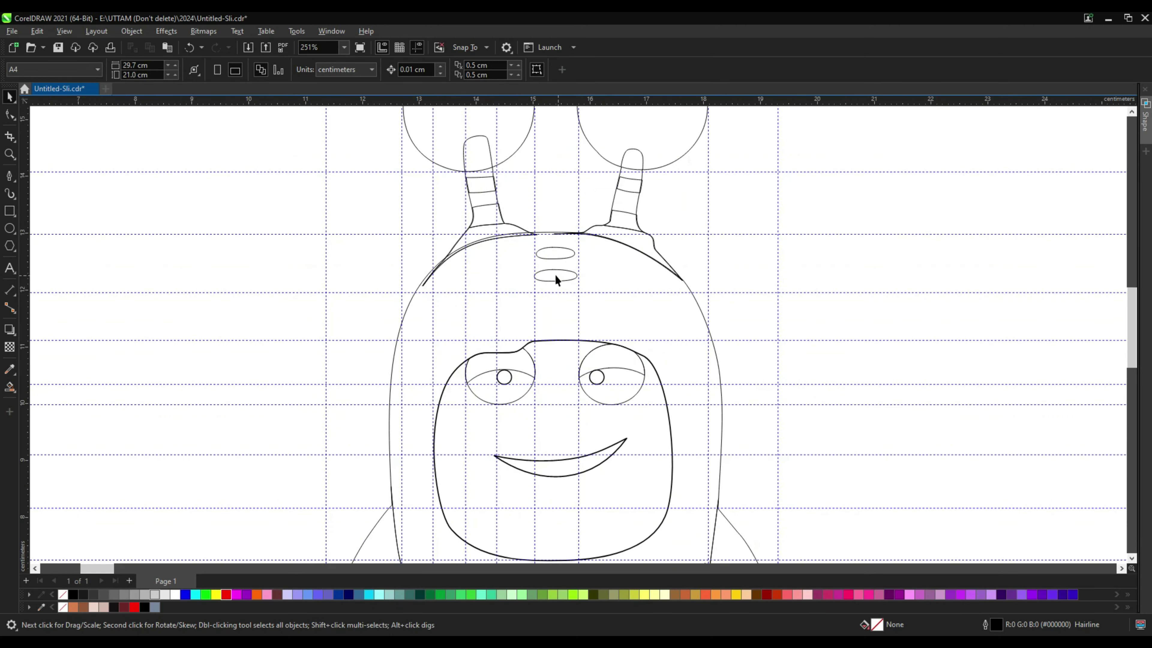
Duplicate the upper head oval, move the copy above the left eye and enlarge it as an eyebrow
right_click(555, 256)
left_click(603, 422)
right_click(777, 277)
left_click(807, 366)
scroll(489, 313, "up", 1)
left_click_drag(570, 242, 469, 360)
scroll(468, 360, "up", 2)
left_click_drag(470, 319, 470, 286)
left_click_drag(629, 338, 686, 336)
left_click_drag(537, 375, 536, 398)
left_click_drag(538, 281, 538, 249)
left_click_drag(535, 310, 529, 297)
Reshape the left eyebrow with the Shape tool into a flatter rounded form about 1.18 by 0.53 cm, reducing it to five nodes
key("F10")
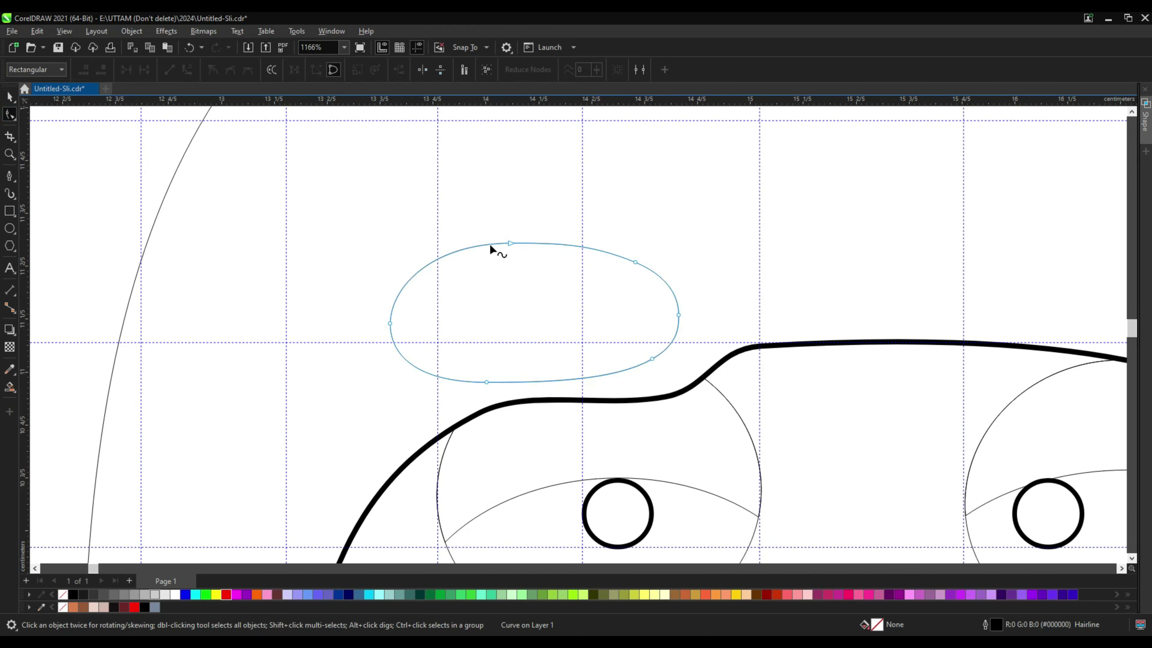
left_click(489, 246)
left_click_drag(391, 323, 391, 325)
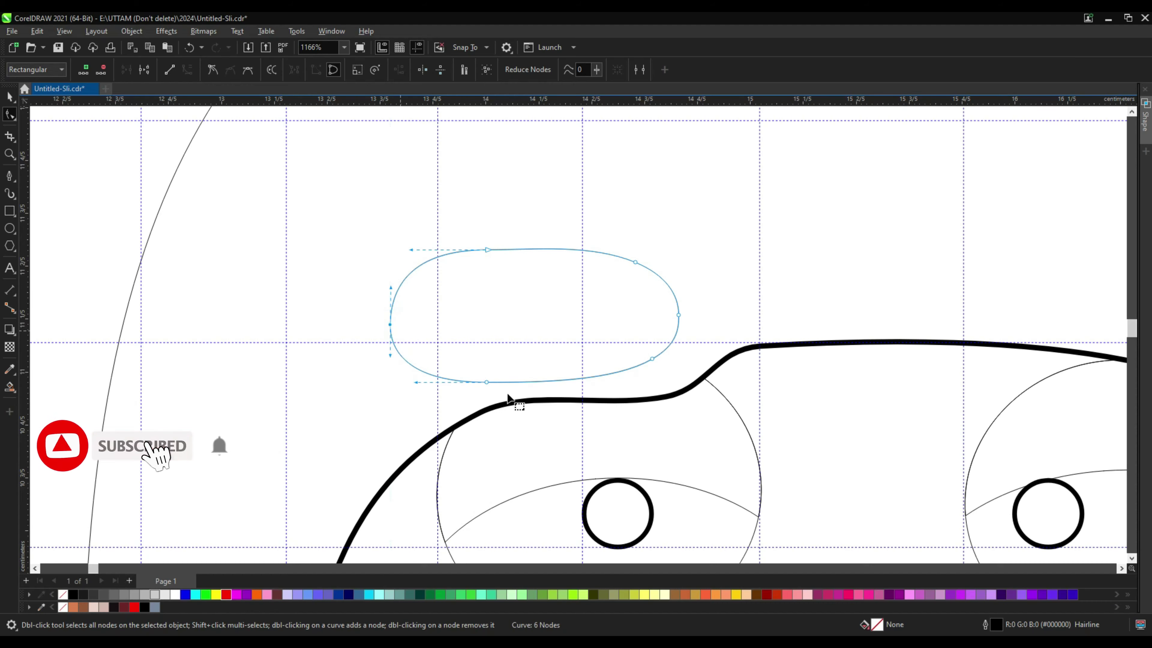
scroll(506, 405, "up", 1)
left_click_drag(481, 374, 479, 382)
left_click_drag(700, 342, 726, 354)
left_click(735, 285)
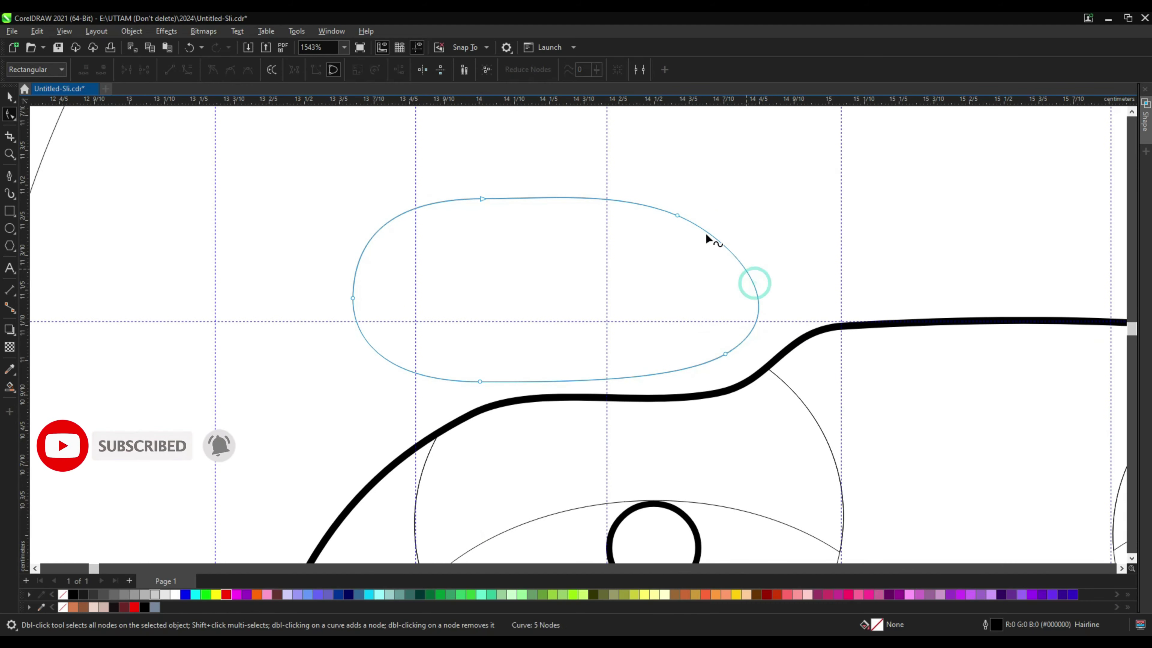
scroll(685, 254, "down", 1)
left_click_drag(491, 245, 500, 245)
left_click(538, 326)
Copy the left eyebrow and place the duplicate above the right eye
scroll(567, 326, "down", 9)
left_click(10, 98)
right_click(586, 335)
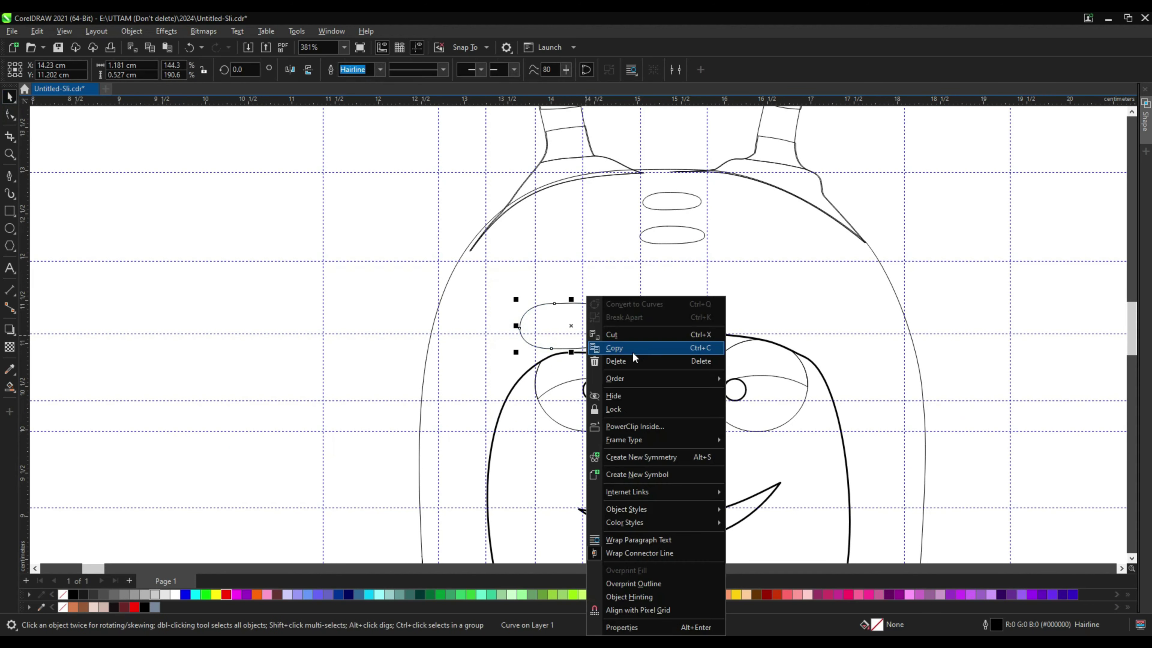
left_click(633, 349)
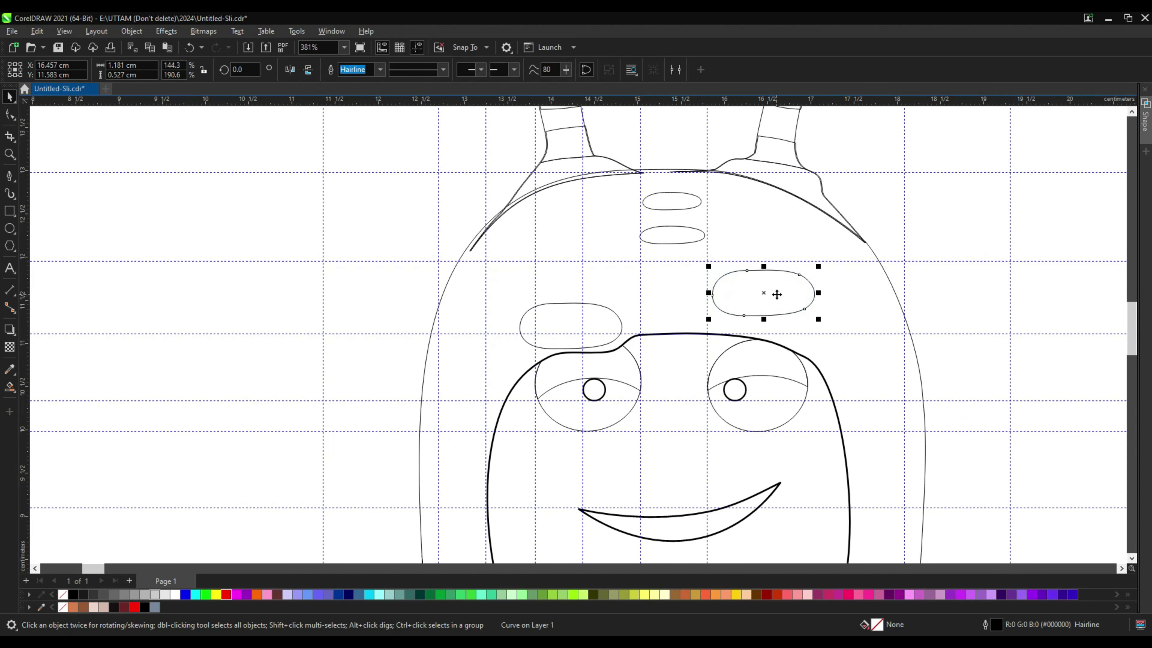
Reshape the right eyebrow's nodes into a smooth arch with a domed upper edge and an inward-curved lower edge
left_click(10, 115)
scroll(753, 268, "up", 5)
left_click_drag(739, 278, 749, 262)
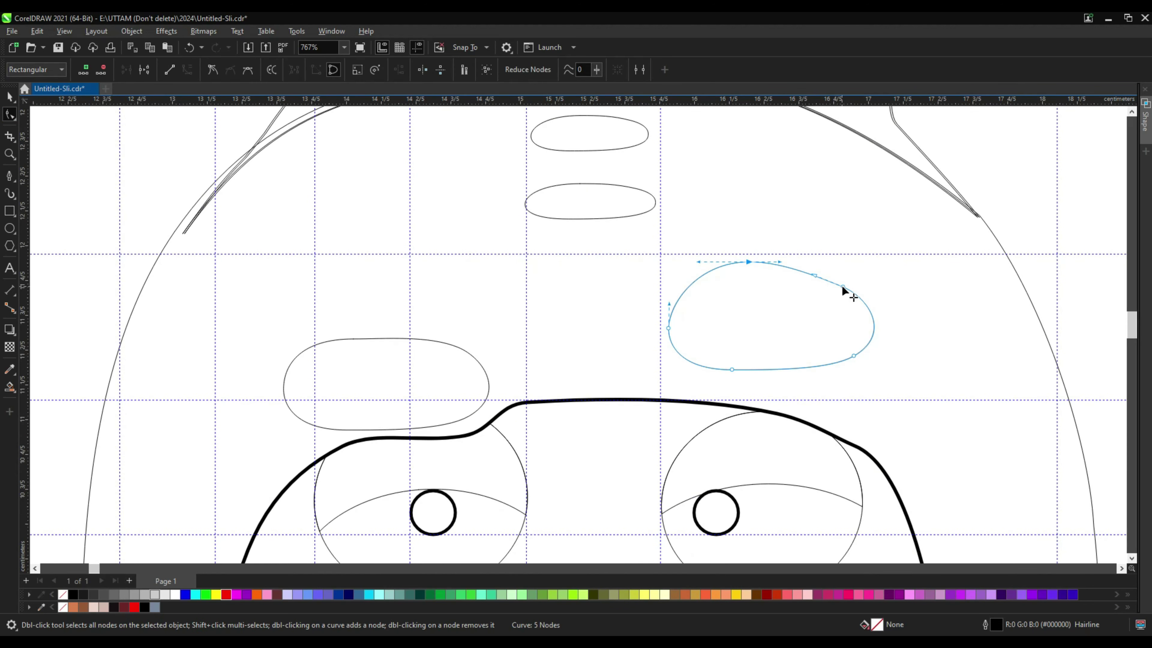
double_click(842, 279)
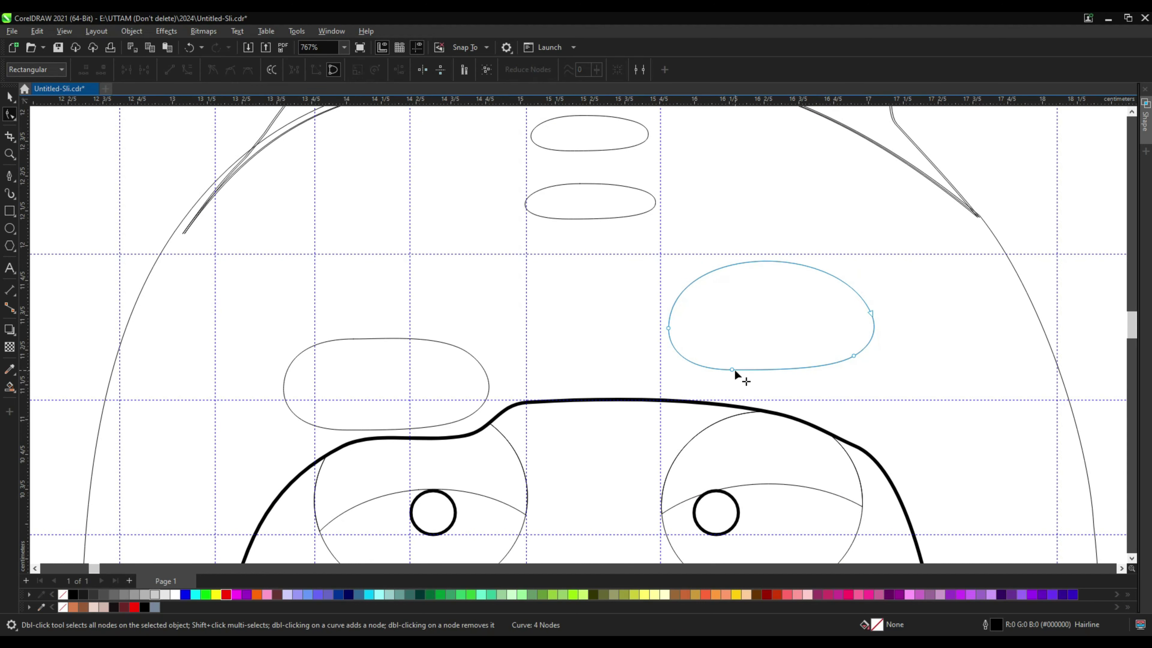
left_click(783, 361)
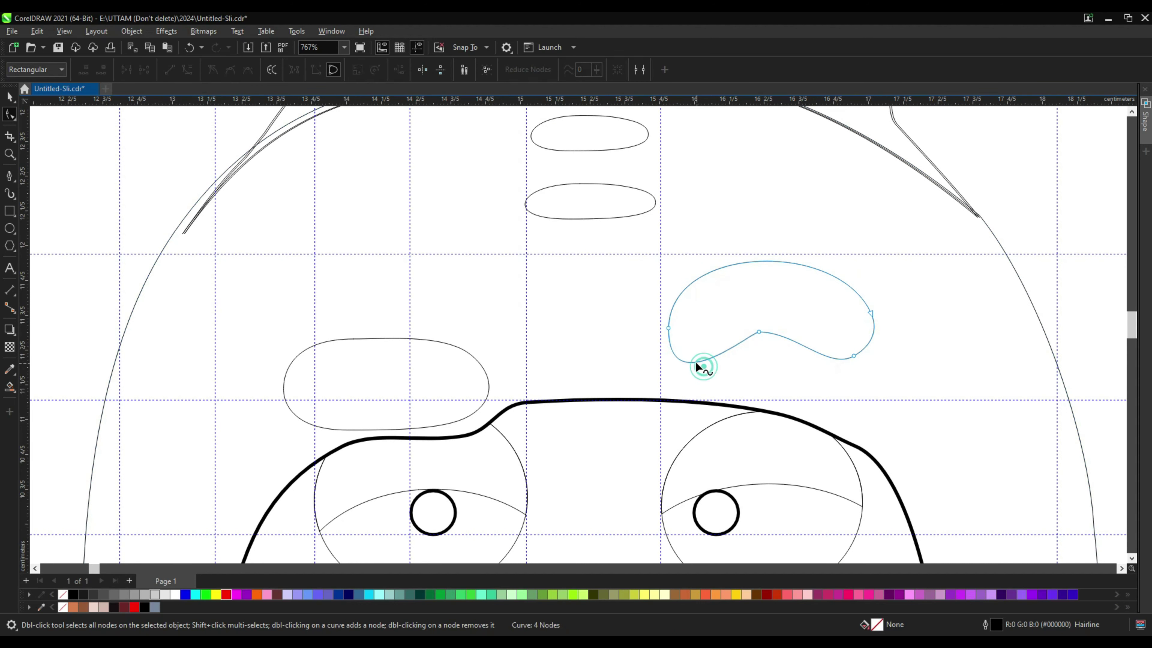
double_click(757, 334)
double_click(854, 353)
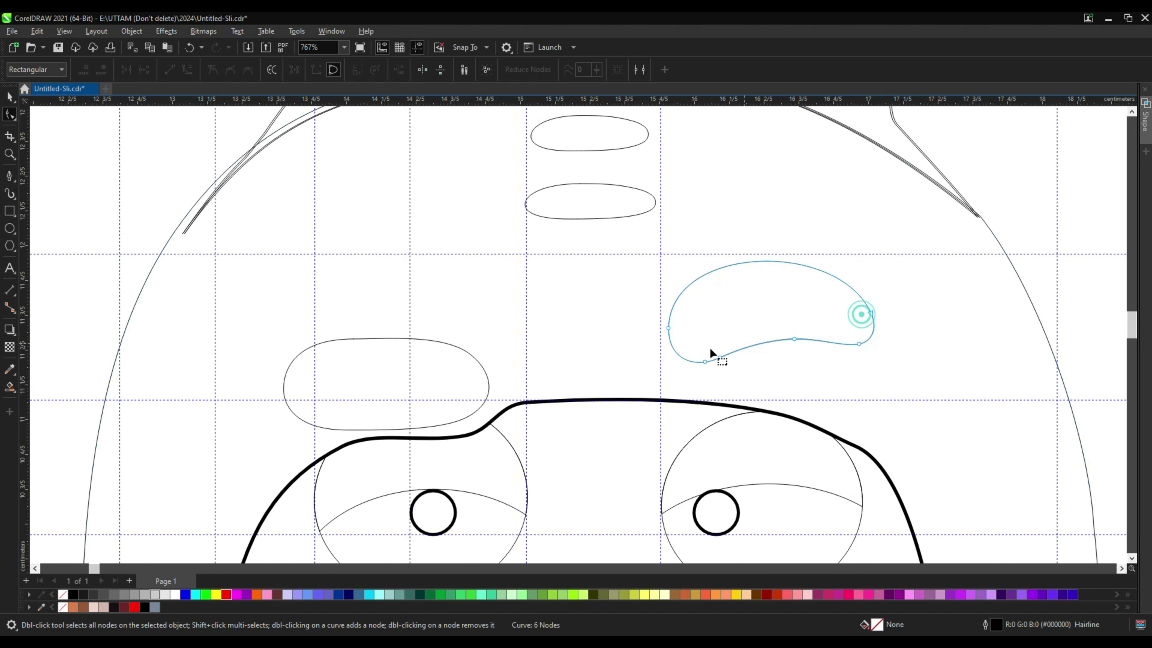
Reshape the right eyebrow curve by adding a node on its upper edge and deleting the one at its inner end
double_click(669, 327)
key("ctrl+z")
double_click(749, 262)
double_click(667, 328)
scroll(731, 326, "down", 2)
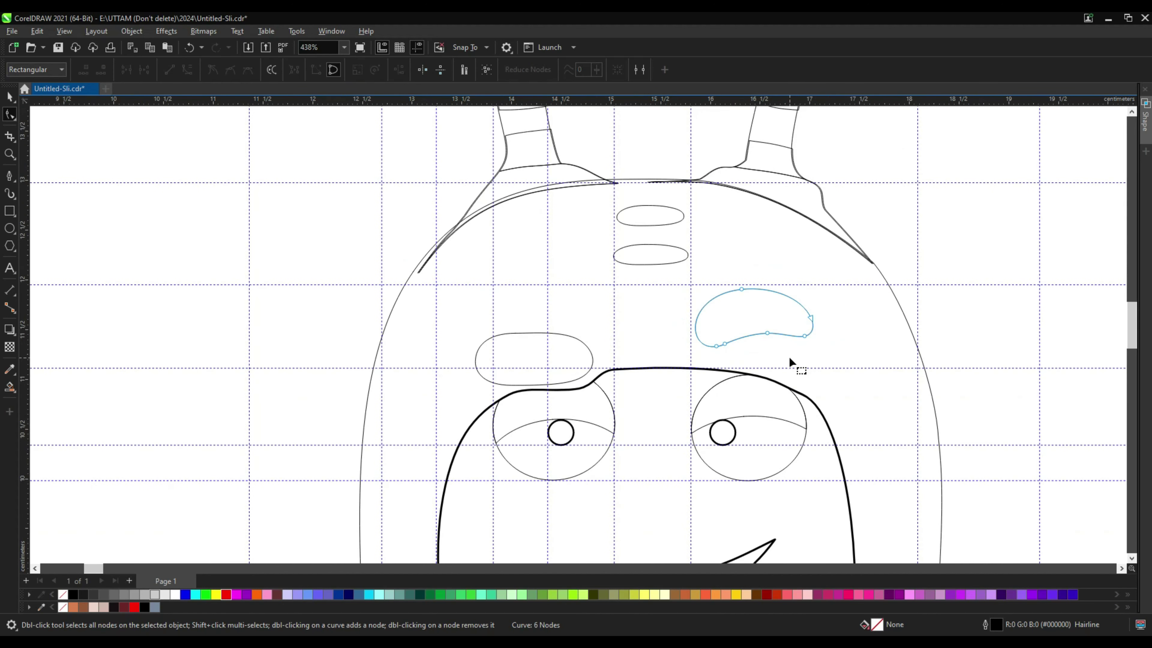
Scale the right eyebrow to about 95.6% and nudge it slightly up and inward above the eye
scroll(821, 365, "up", 1)
left_click(10, 97)
scroll(768, 326, "up", 2)
left_click_drag(843, 355, 828, 348)
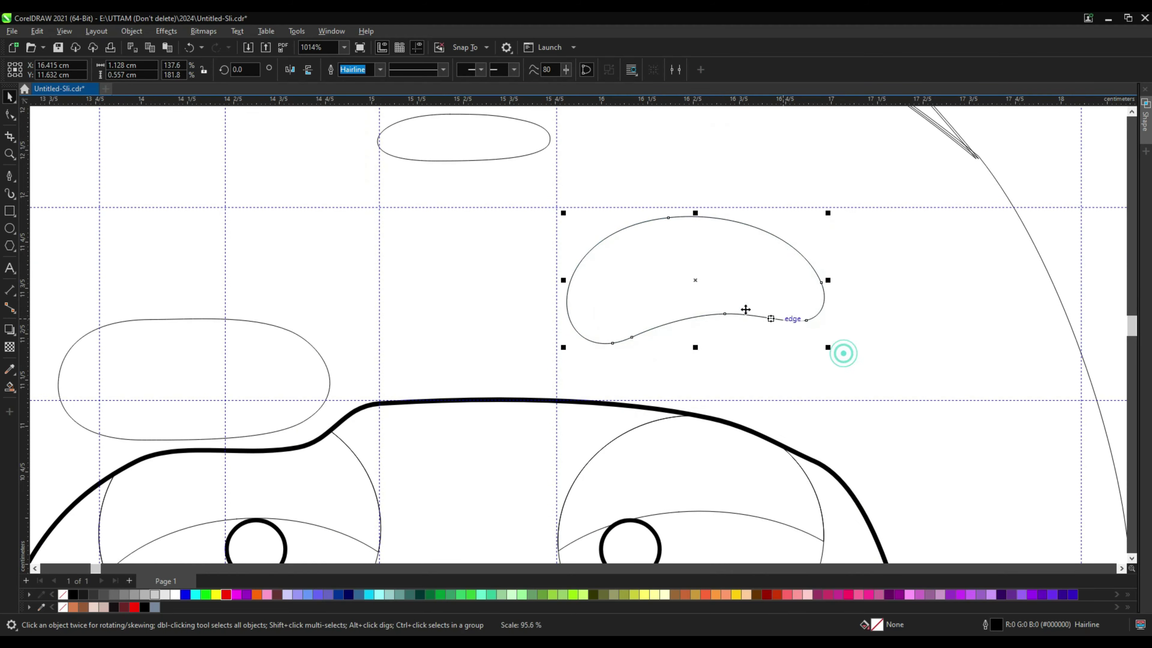
left_click_drag(742, 308, 737, 298)
left_click(1031, 241)
Paste a duplicate of the face outline in place and enlarge it slightly about its centre to form a double border
scroll(662, 320, "down", 6)
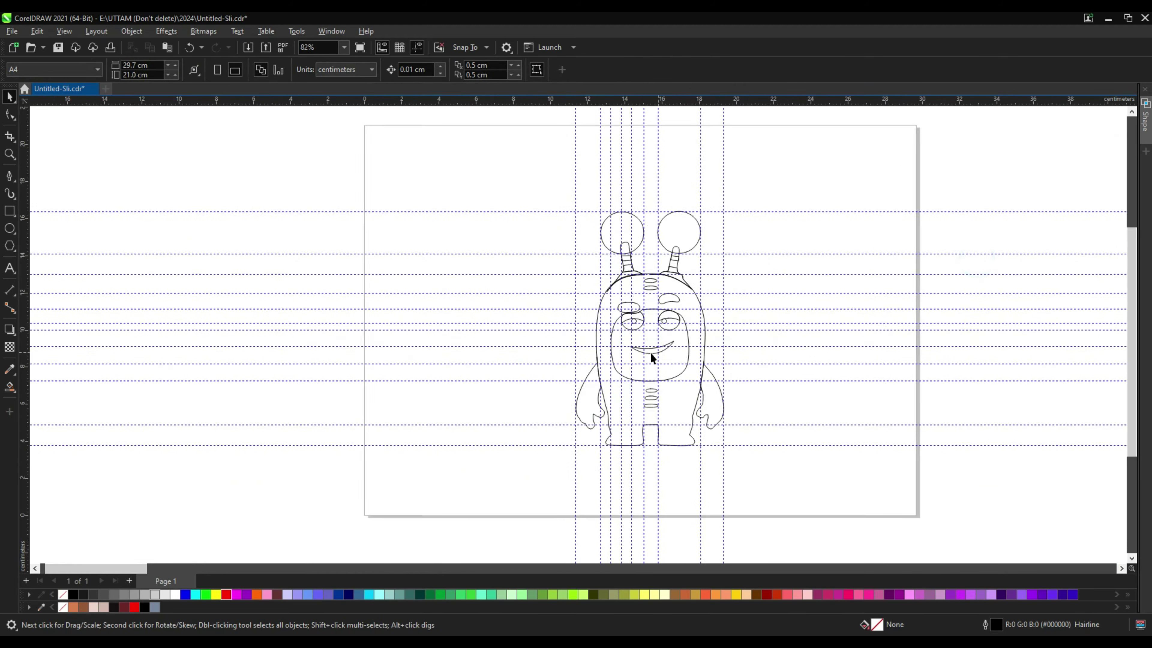
scroll(650, 352, "up", 1)
scroll(702, 370, "up", 1)
left_click(699, 366)
right_click(706, 361)
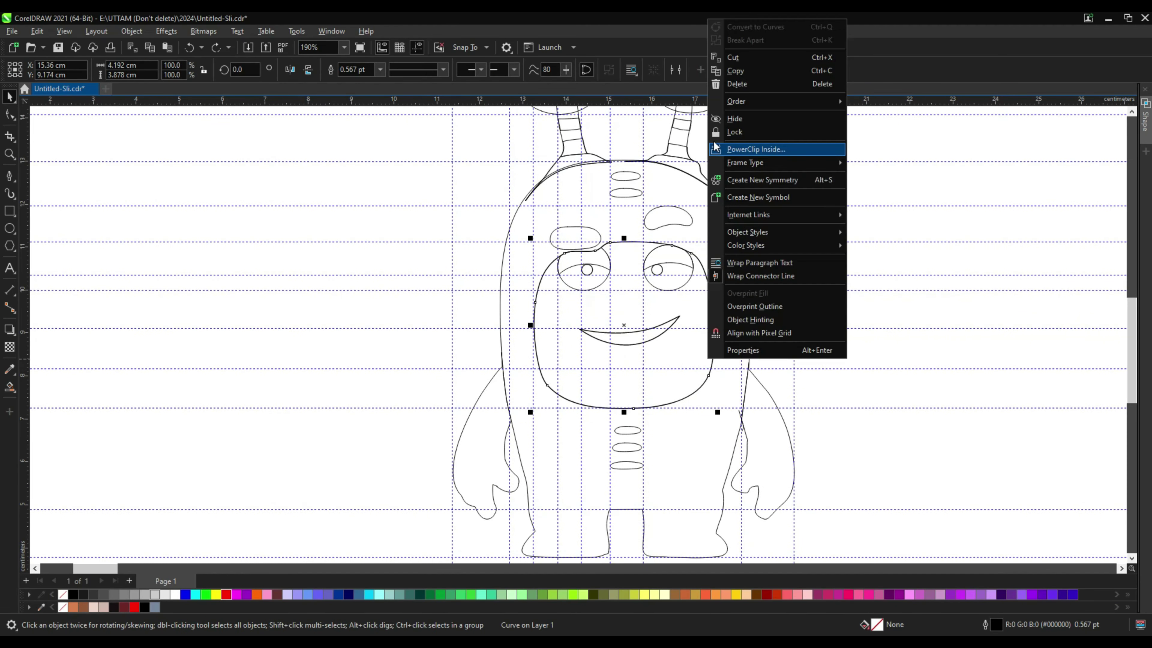
left_click(743, 74)
right_click(870, 299)
left_click(900, 385)
right_click(672, 354)
left_click(846, 187)
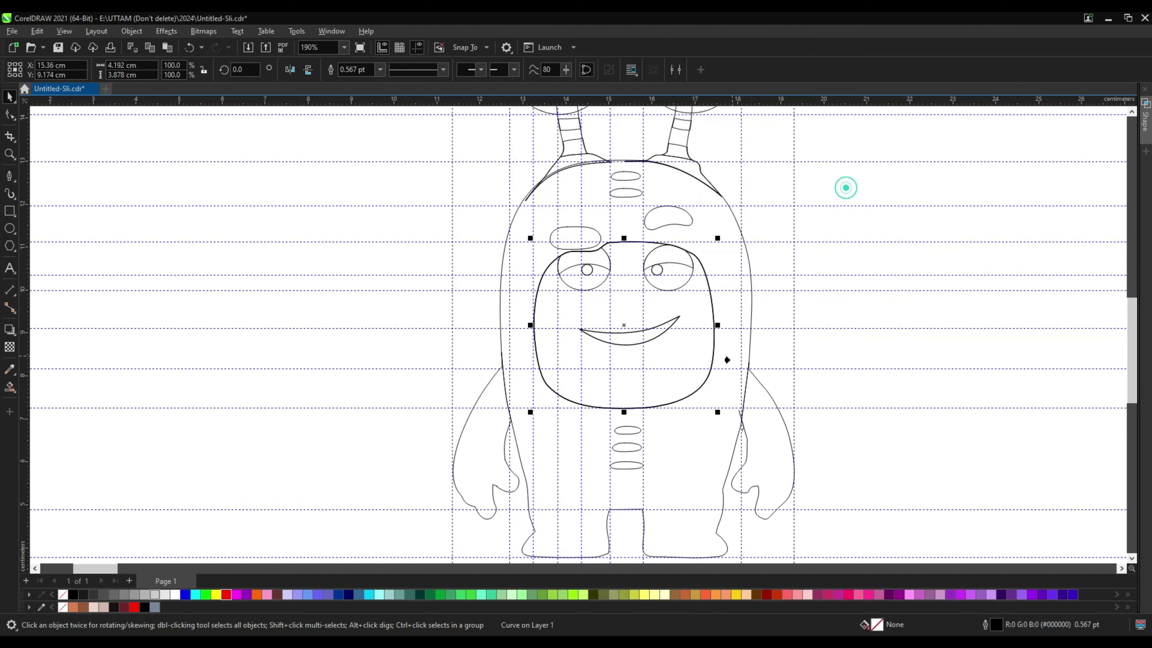
left_click_drag(718, 414, 728, 421)
left_click(942, 371)
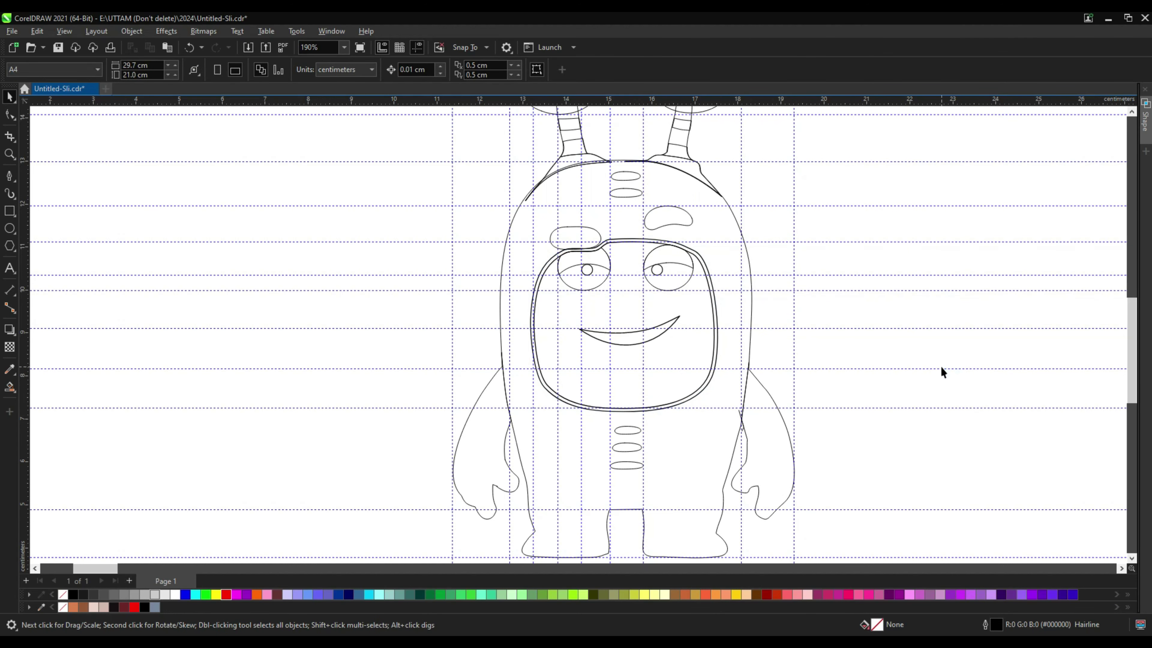
Draw two open shading curves on the left arm with the Pen tool, one across the hand and one along the inner edge
left_click(10, 175)
scroll(470, 514, "up", 5)
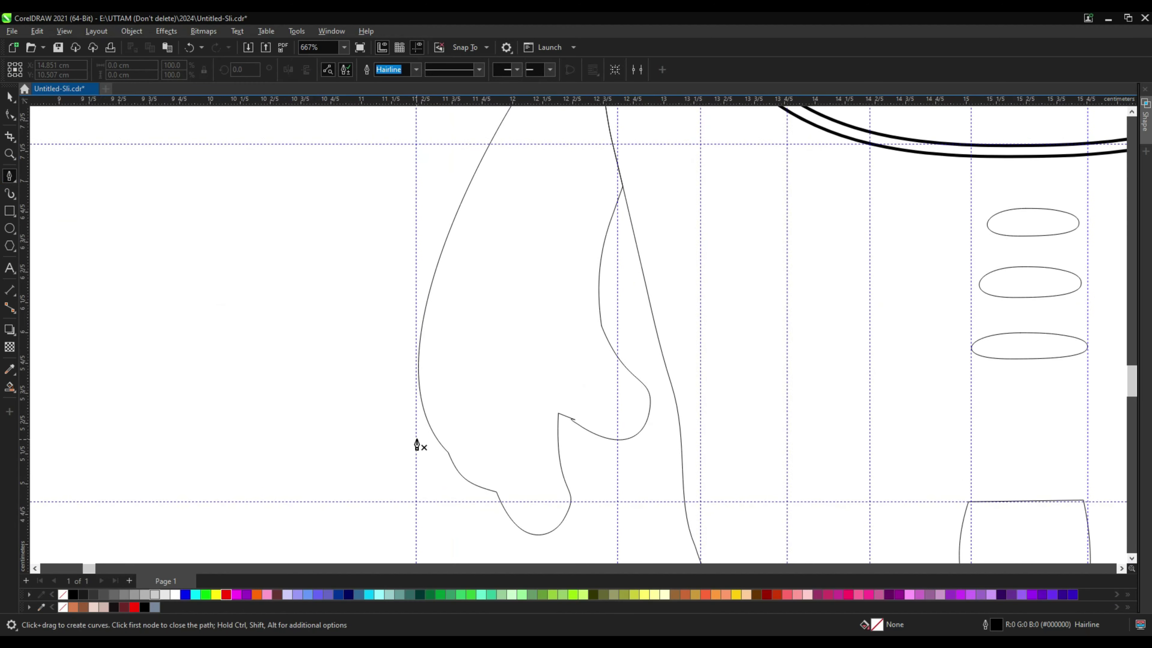
left_click_drag(457, 435, 482, 448)
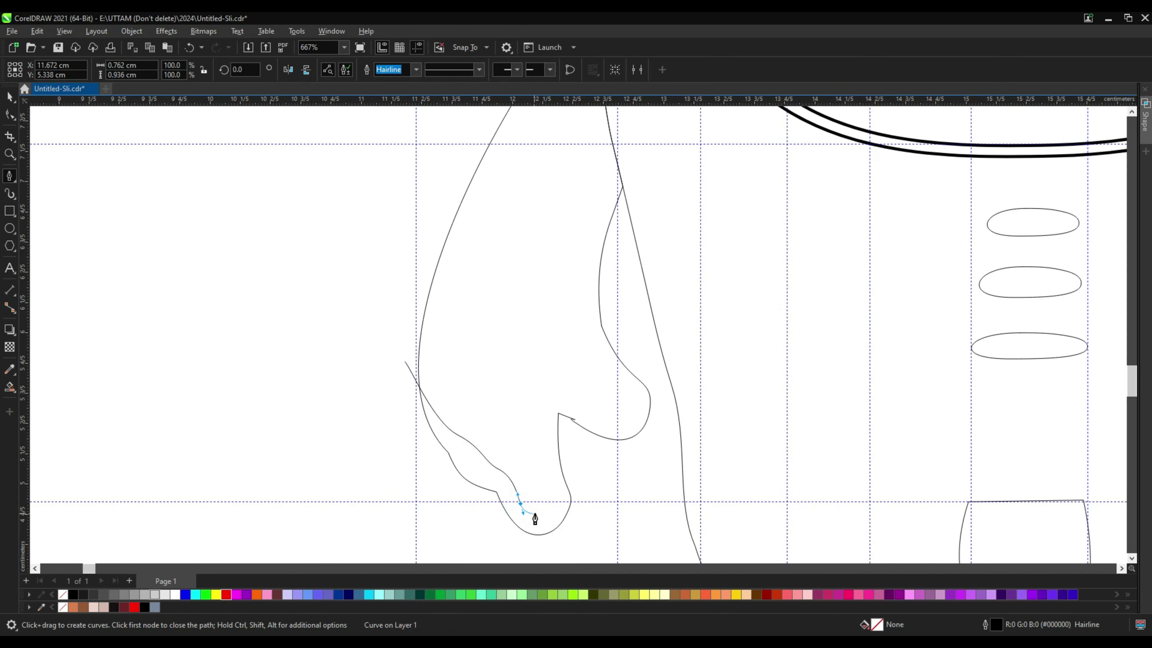
scroll(586, 460, "down", 3)
scroll(592, 244, "up", 2)
left_click(607, 181)
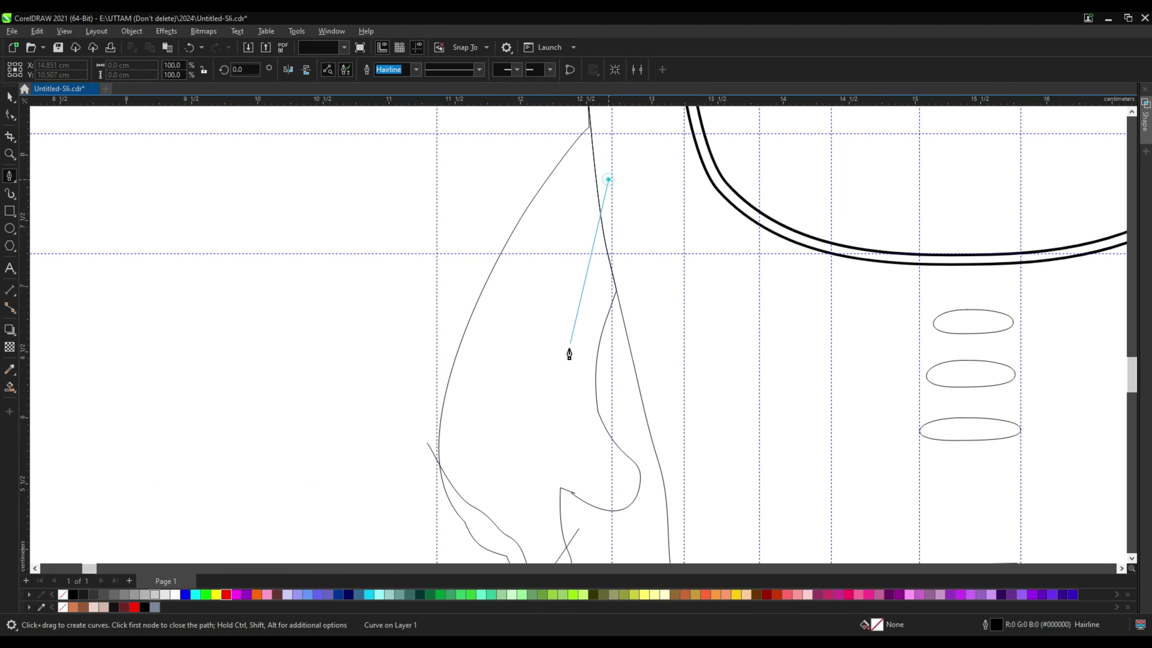
left_click_drag(578, 365, 581, 432)
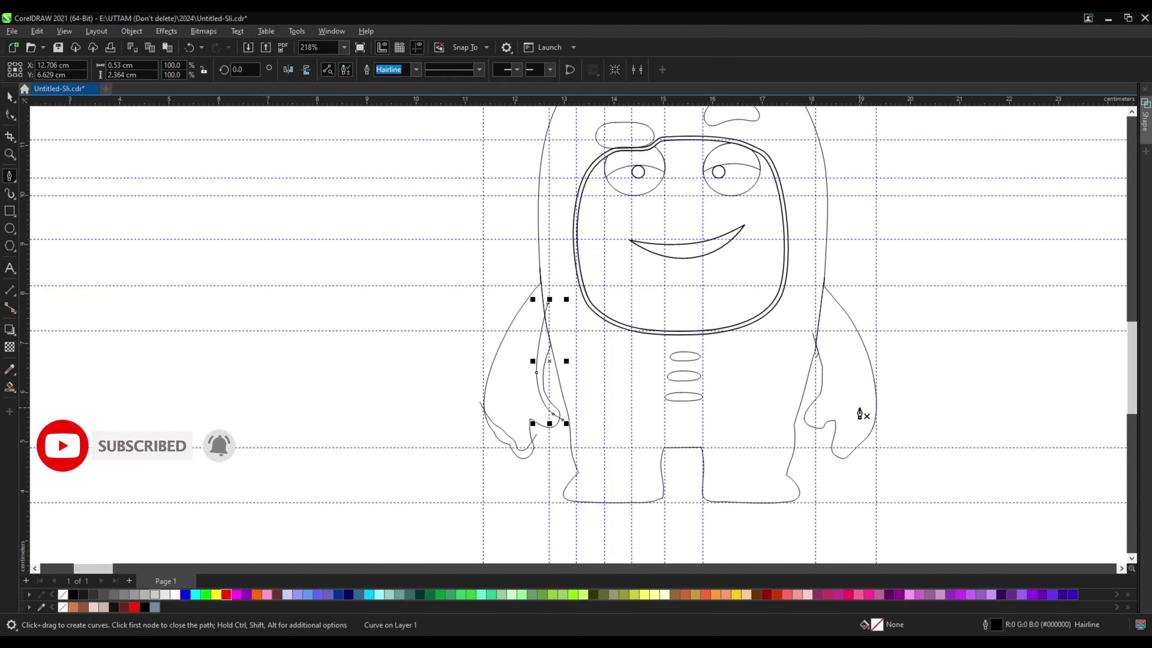
Draw an open shading curve along the inner edge of the right arm with the Pen tool
scroll(853, 325, "up", 1)
left_click(797, 313)
left_click_drag(817, 401, 805, 449)
double_click(761, 459)
Draw an open shading curve following the thumb and fingers of the right hand
scroll(849, 501, "up", 1)
scroll(792, 472, "up", 1)
left_click(746, 485)
left_click(833, 444)
scroll(812, 508, "up", 2)
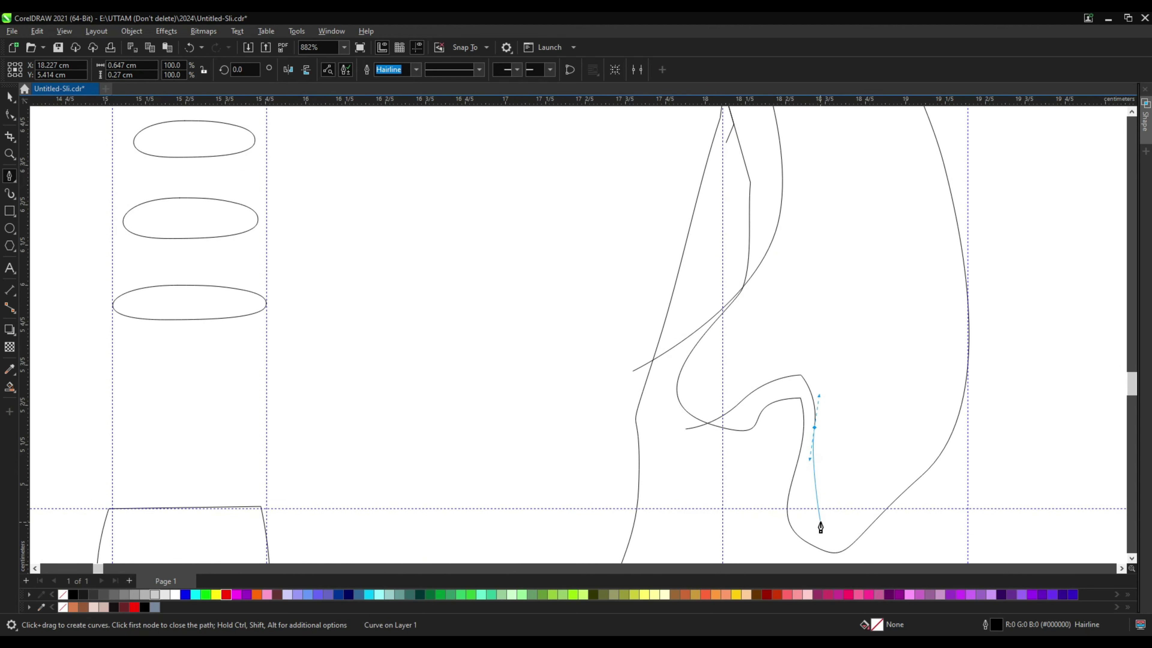
double_click(880, 521)
Try to Smart Fill the left arm's shading regions in blue-grey with a hairline outline, and undo the fills
scroll(798, 473, "down", 2)
left_click(9, 386)
left_click(123, 452)
left_click(226, 404)
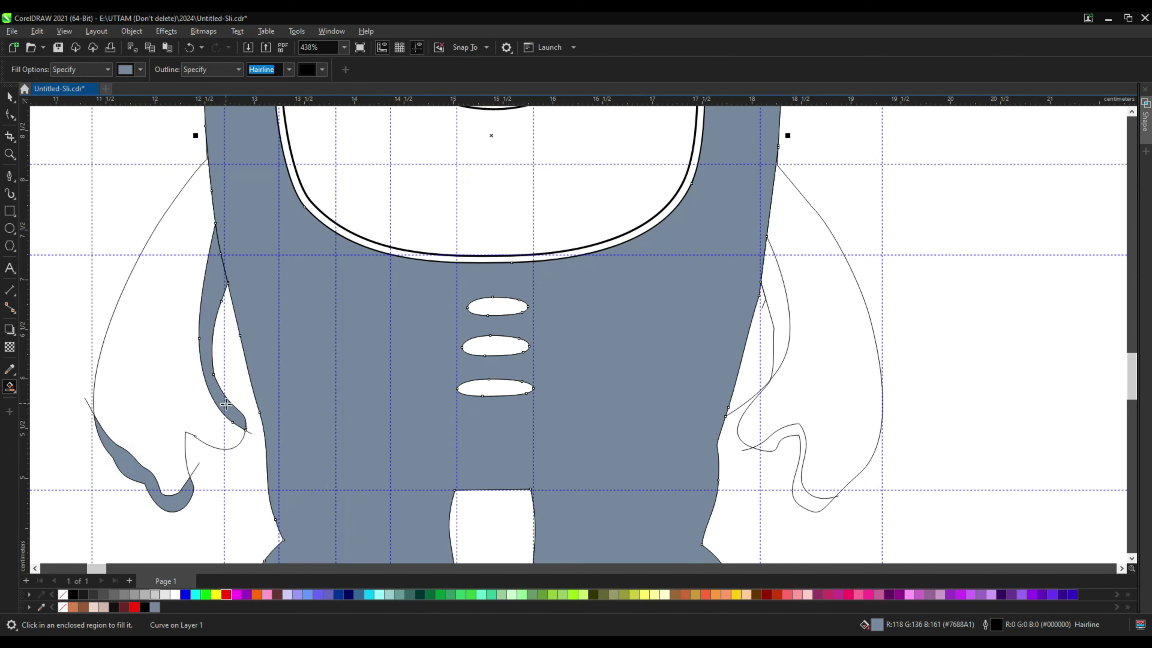
key("ctrl+z")
key("ctrl+z")
key("ctrl+z")
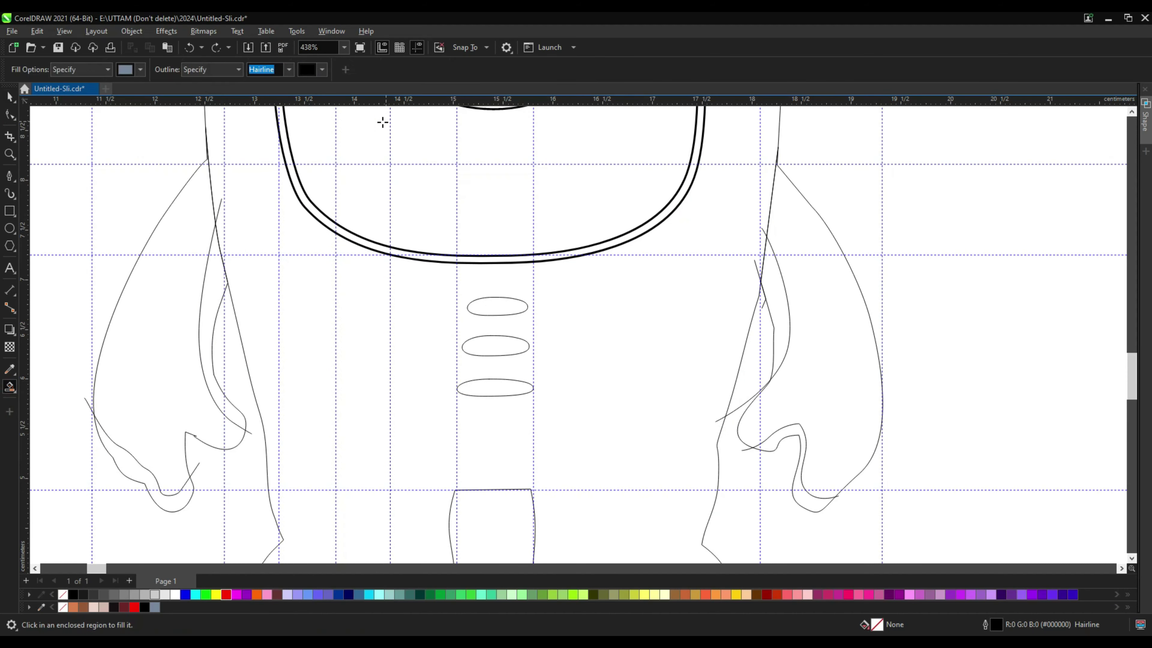
Set the Smart Fill outline to None and fill the left hand, right hand and right inner-arm shading regions in blue-grey #7688A1
left_click(289, 69)
left_click(263, 82)
left_click(174, 499)
left_click(800, 471)
left_click(780, 335)
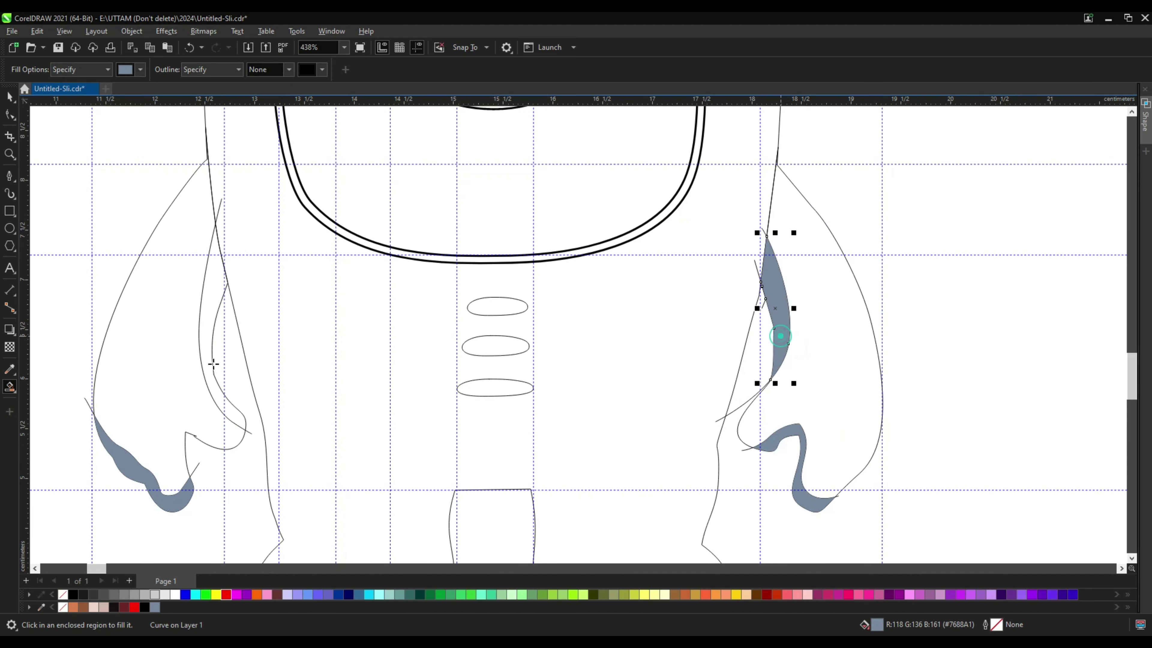
Try to Smart Fill the inner shading region of the left arm, undoing each attempt
left_click(212, 315)
key("ctrl+z")
left_click(215, 296)
key("ctrl+z")
Try shifting the curves along the left arm's inner edge sideways, and undo the moves
left_click(10, 96)
scroll(217, 236, "up", 1)
left_click_drag(215, 204, 240, 208)
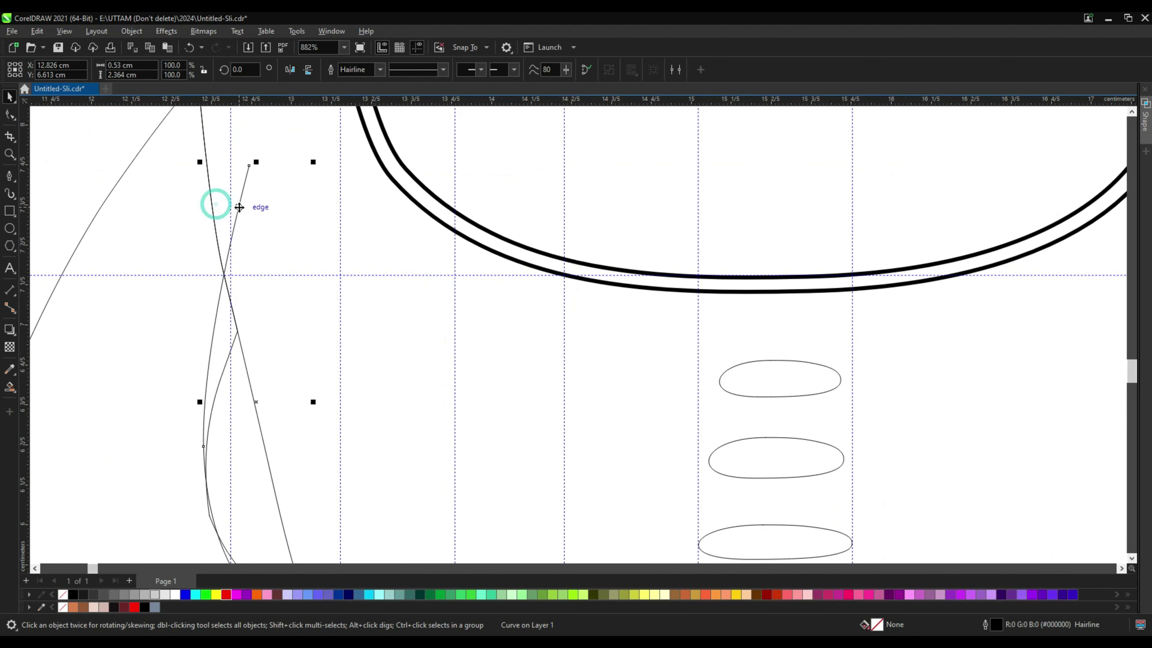
key("ctrl+z")
scroll(249, 231, "down", 1)
scroll(215, 329, "up", 1)
left_click_drag(214, 330, 239, 330)
key("ctrl+z")
Select the left arm outline and try the Smart Fill once more, undoing the result
left_click(241, 377)
scroll(380, 322, "down", 2)
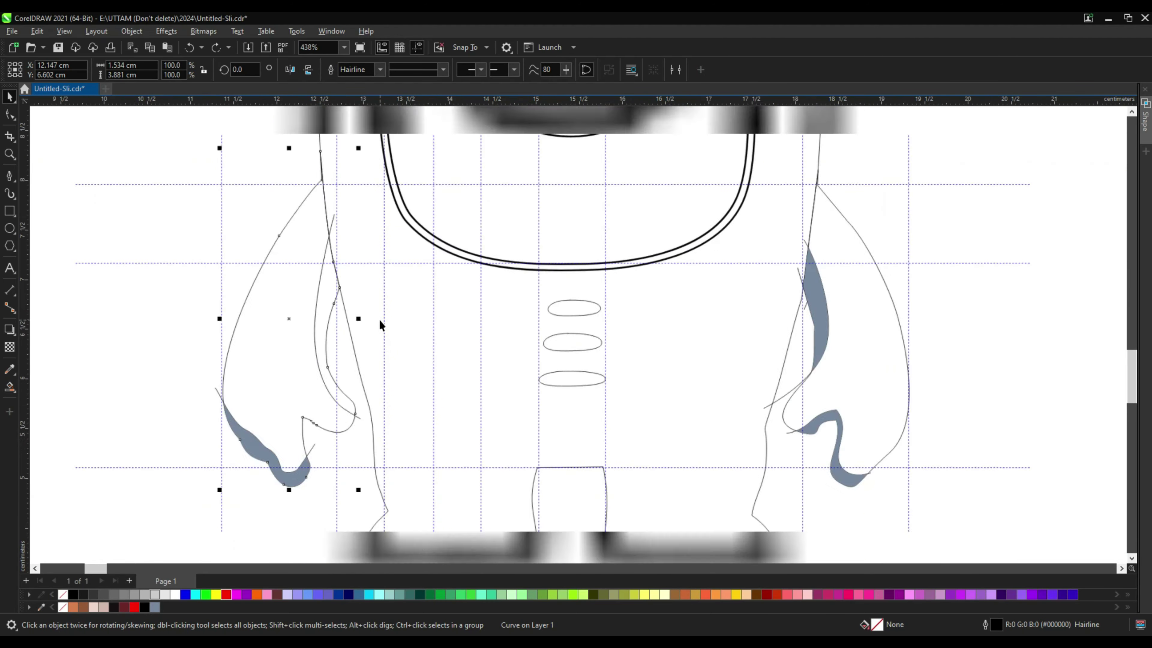
scroll(324, 358, "up", 1)
key("space")
left_click(358, 319)
key("ctrl+z")
scroll(507, 339, "down", 1)
key("space")
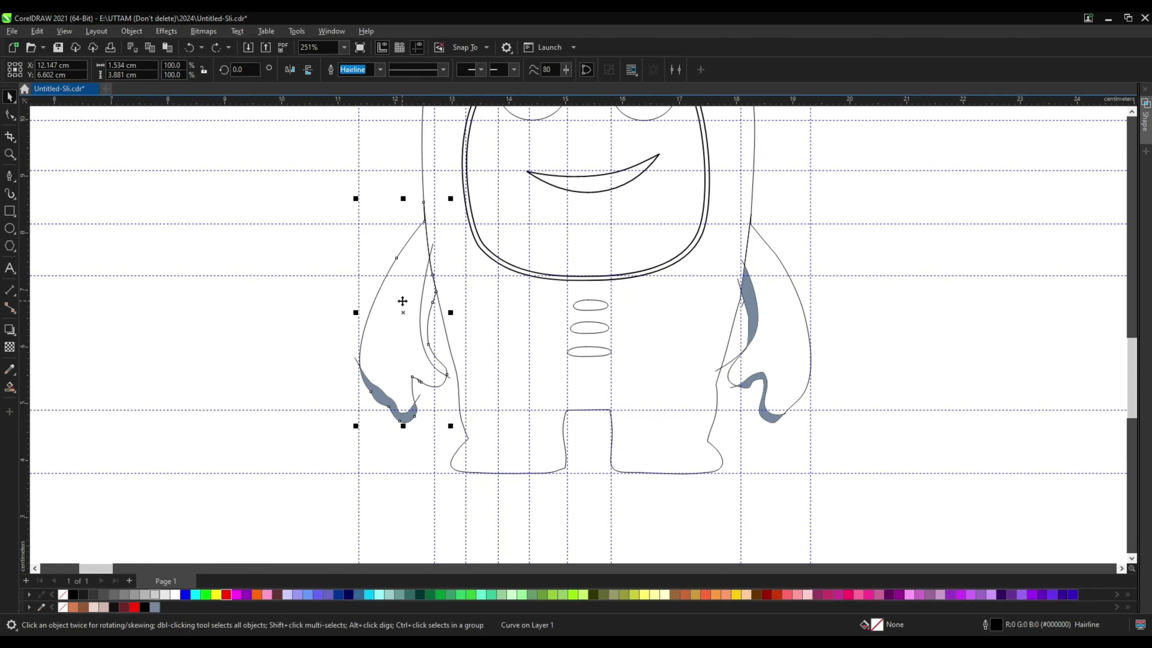
Duplicate the left arm outline together with its inner shading curve and place the copy in the empty area beside the character
left_click(421, 311, "shift")
right_click(419, 312)
left_click(451, 377)
right_click(247, 331)
left_click(350, 422)
left_click_drag(407, 342, 241, 349)
Smart Fill the inner shading region of the copied arm and align the filled piece on the original left arm
left_click(10, 387)
left_click(262, 327)
left_click_drag(259, 294, 433, 306)
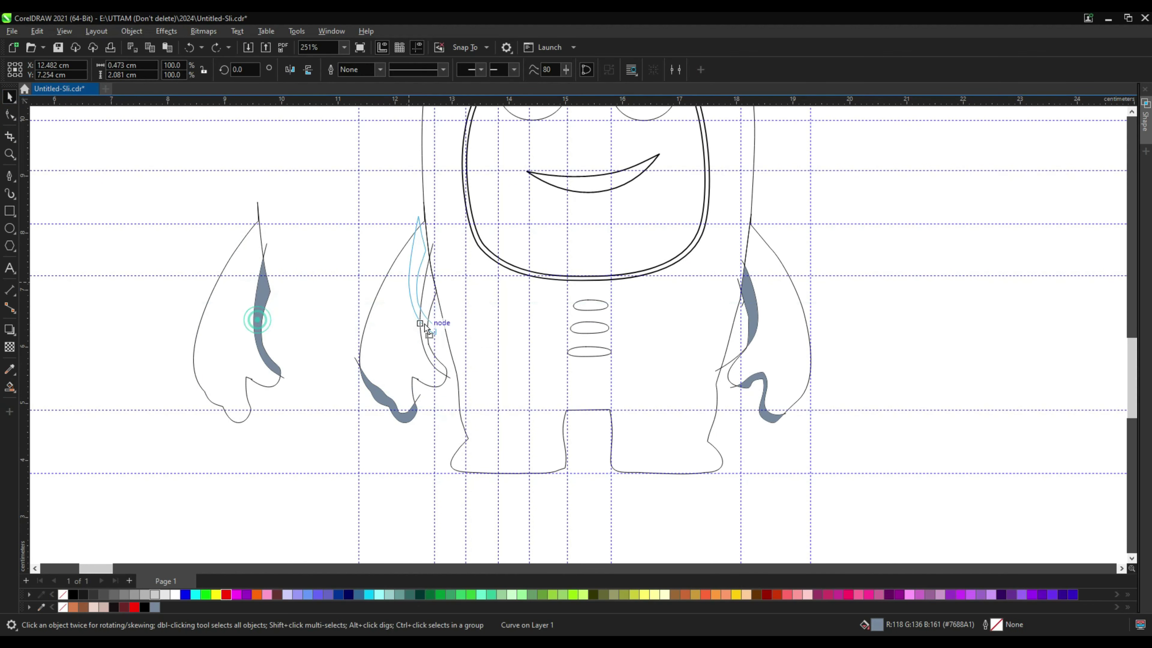
scroll(417, 273, "up", 3)
left_click_drag(400, 340, 421, 362)
Delete the copied arm curves and the two shading construction curves on the original left arm
scroll(421, 362, "down", 2)
scroll(353, 343, "down", 2)
left_click_drag(193, 217, 338, 492)
scroll(445, 438, "up", 2)
left_click(445, 438, "shift")
left_click(505, 404, "shift")
right_click(502, 403)
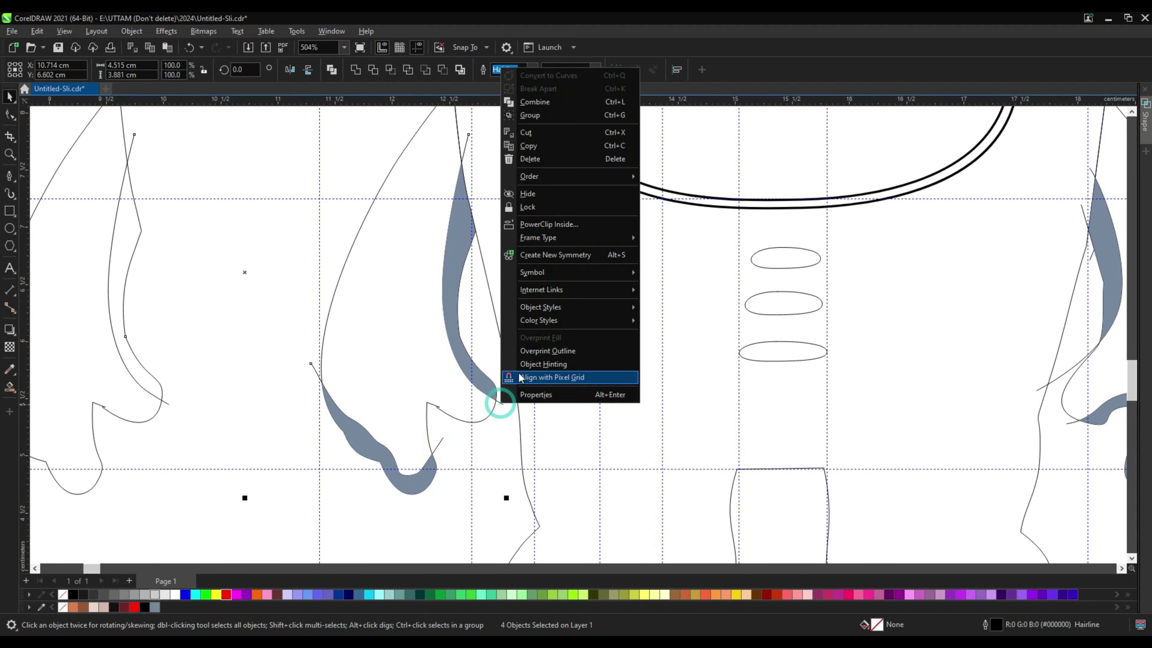
left_click(533, 161)
Delete two leftover shading construction curves on the right arm
scroll(389, 322, "down", 1)
scroll(388, 322, "down", 1)
scroll(715, 365, "up", 2)
left_click(716, 366)
left_click(689, 307, "shift")
right_click(688, 307)
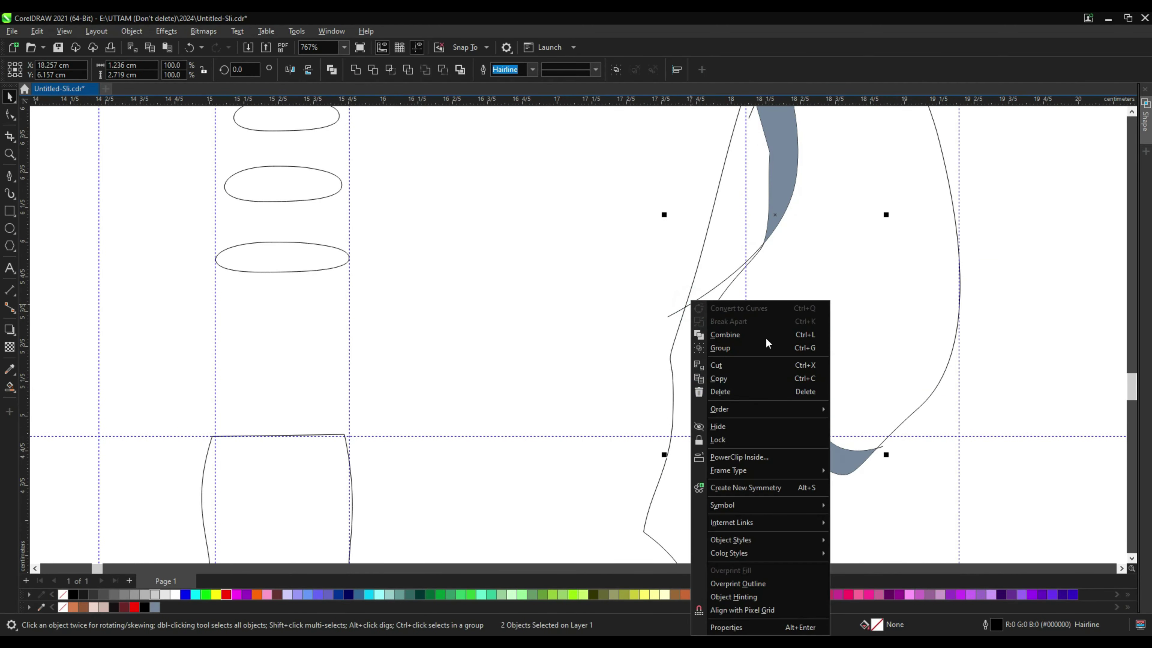
left_click(740, 393)
Draw a closed shading shape about 1.7 by 0.97 cm on the left leg with the Pen tool
scroll(743, 337, "down", 2)
scroll(743, 338, "down", 2)
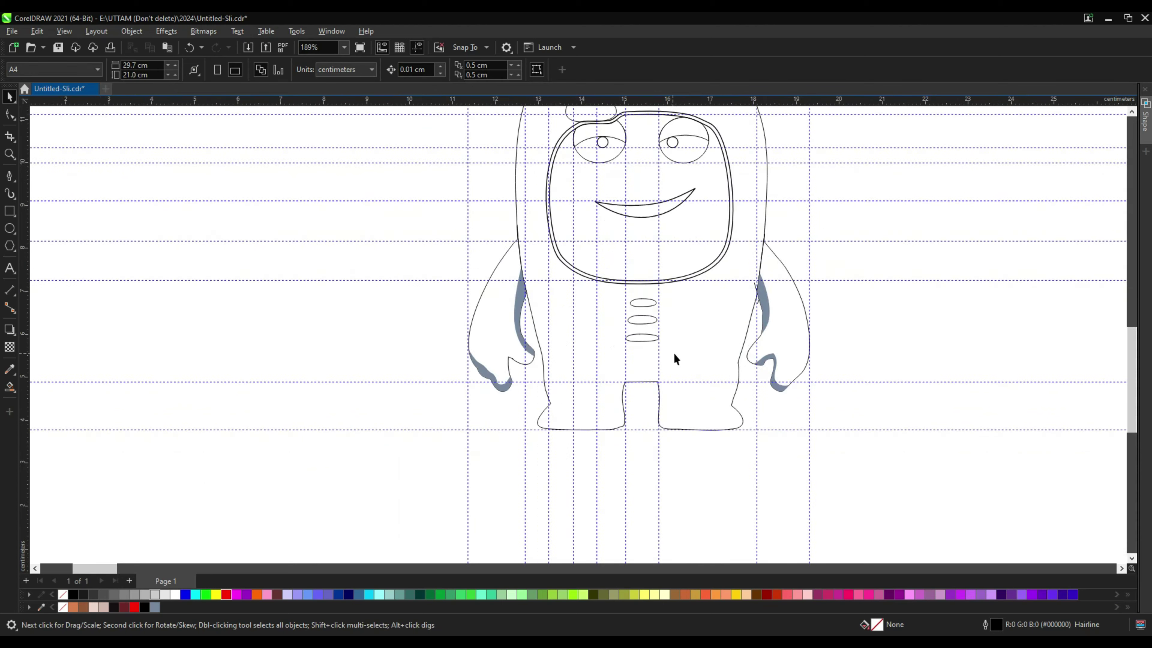
left_click(11, 180)
scroll(506, 330, "up", 3)
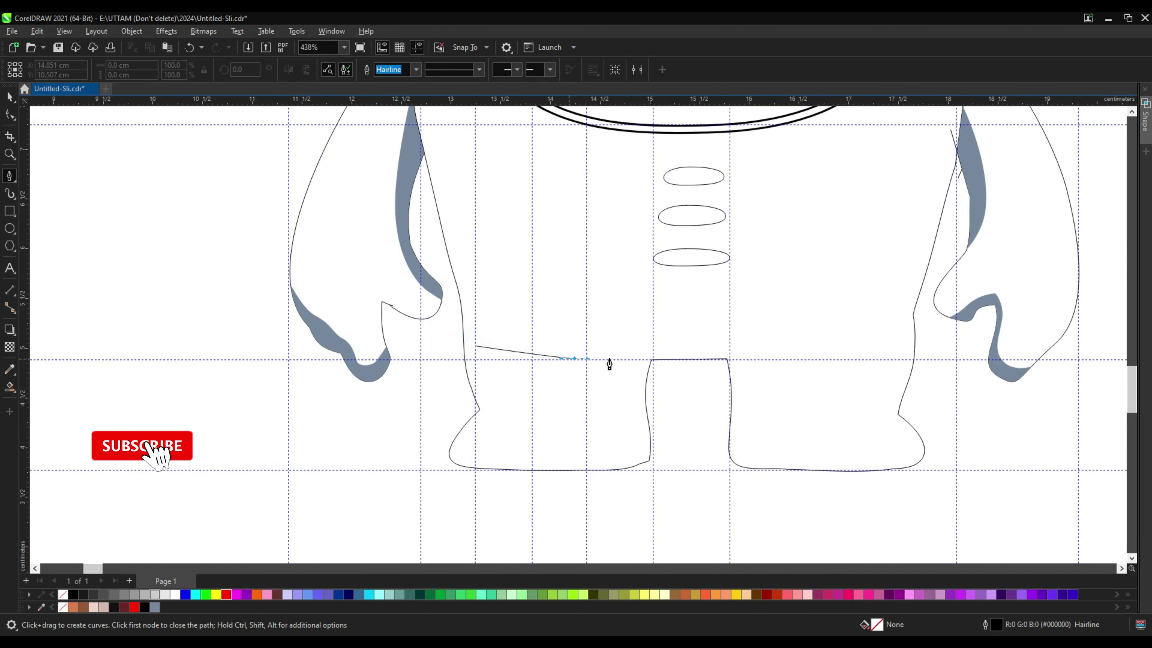
left_click_drag(644, 358, 622, 434)
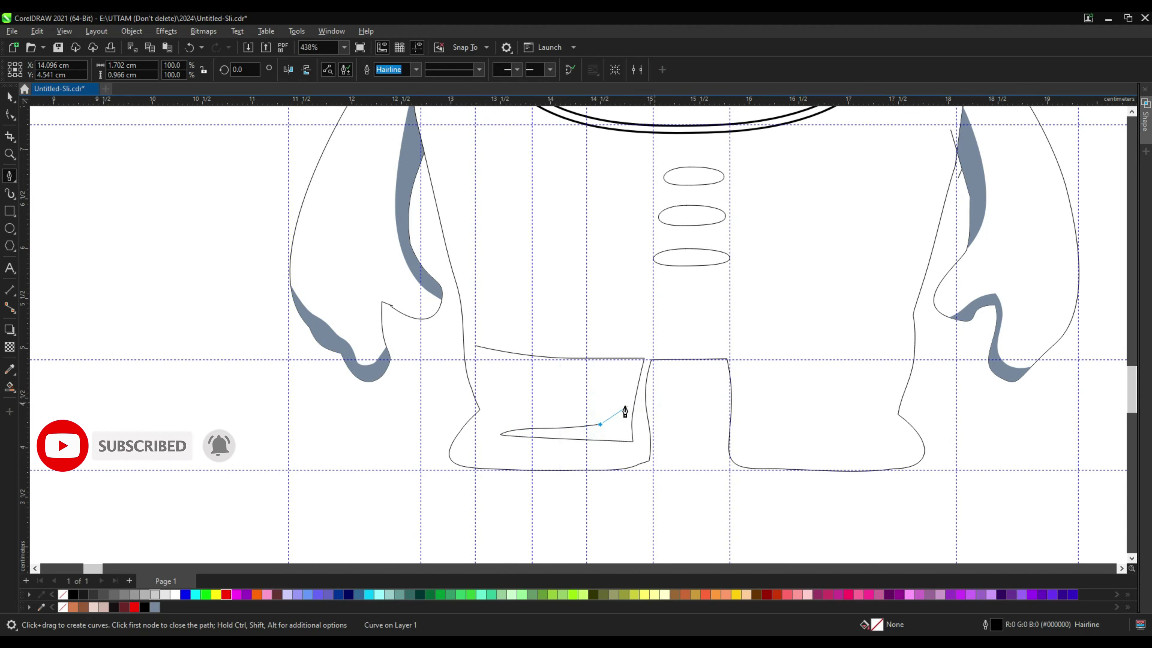
left_click(474, 346)
Adjust the body outline's node at the inner bottom corner of the left foot to smooth the curve
key("F10")
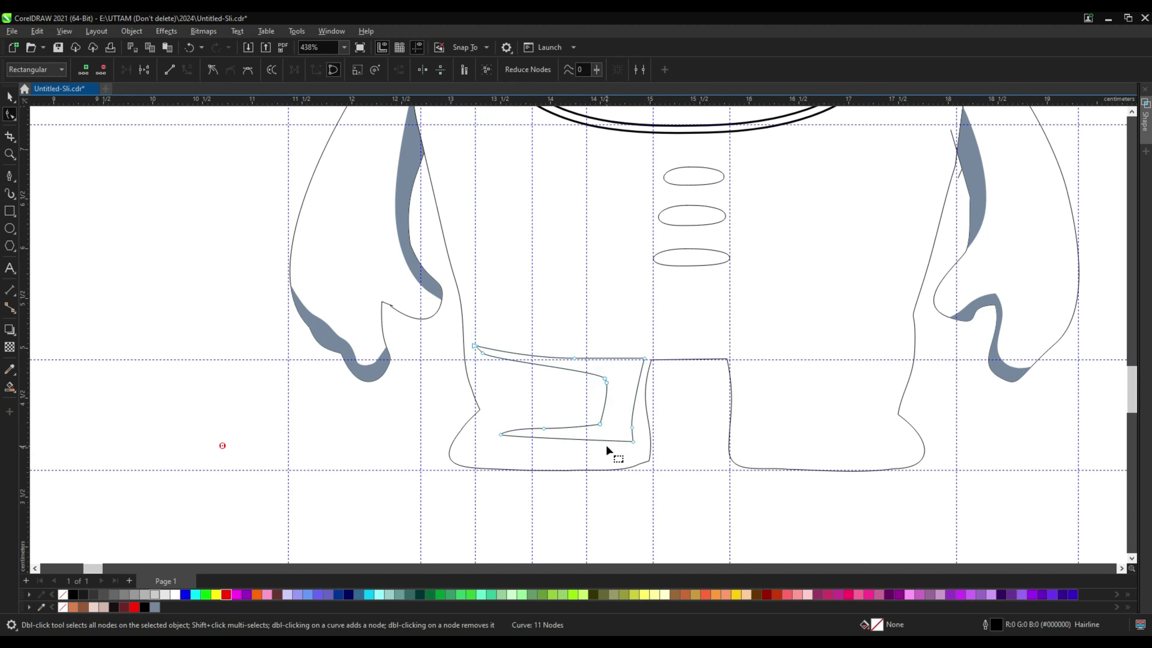
left_click(648, 462)
scroll(647, 461, "up", 1)
left_click_drag(646, 456, 648, 463)
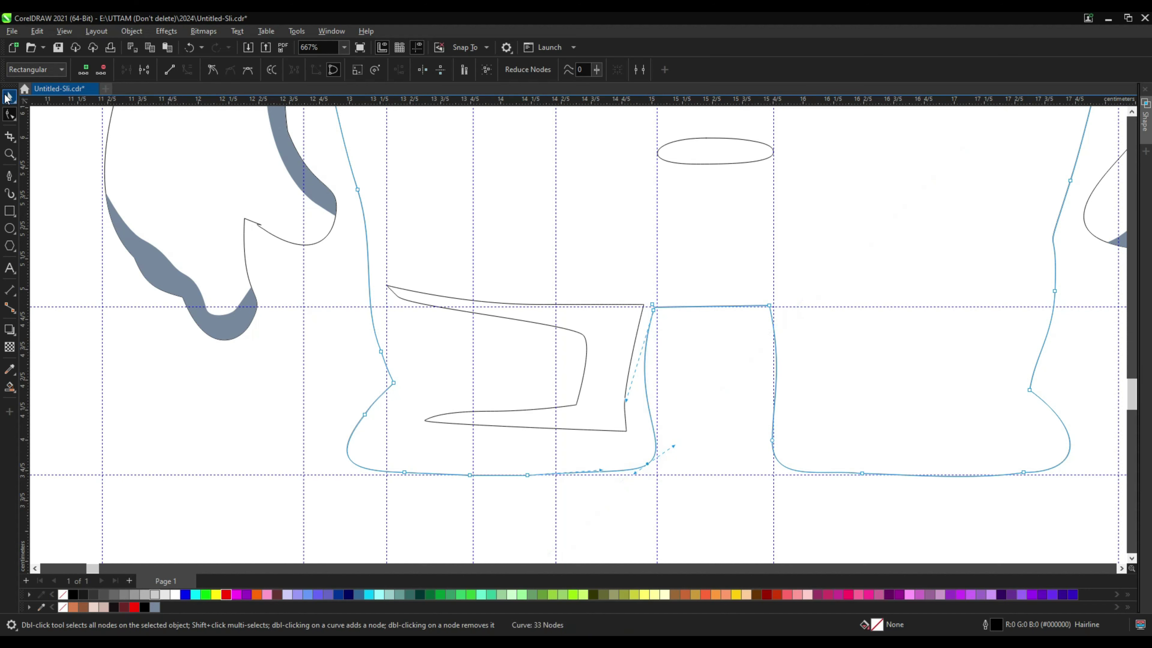
Delete the surplus node near the outer upper tip of the left leg's shading shape
left_click(10, 97)
left_click(603, 356)
left_click(10, 115)
double_click(398, 297)
Duplicate the left leg's shading shape, mirror it horizontally and position it on the right leg
scroll(565, 340, "down", 2)
left_click(9, 97)
right_click(592, 350)
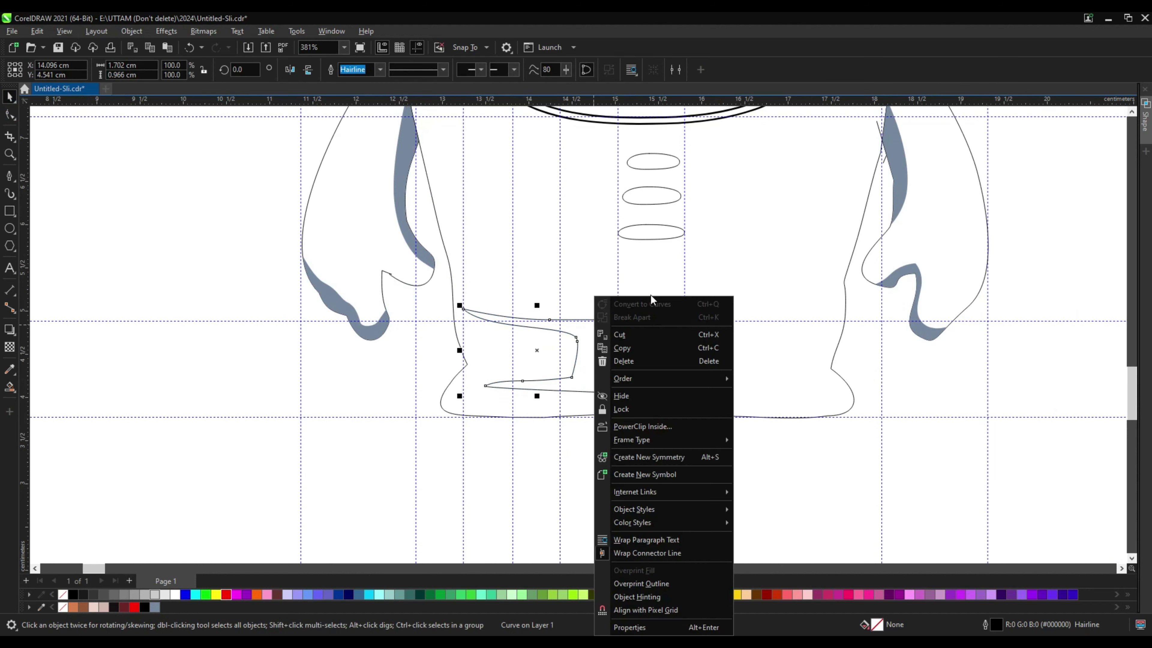
left_click(641, 351)
right_click(959, 386)
left_click(979, 475)
left_click(290, 69)
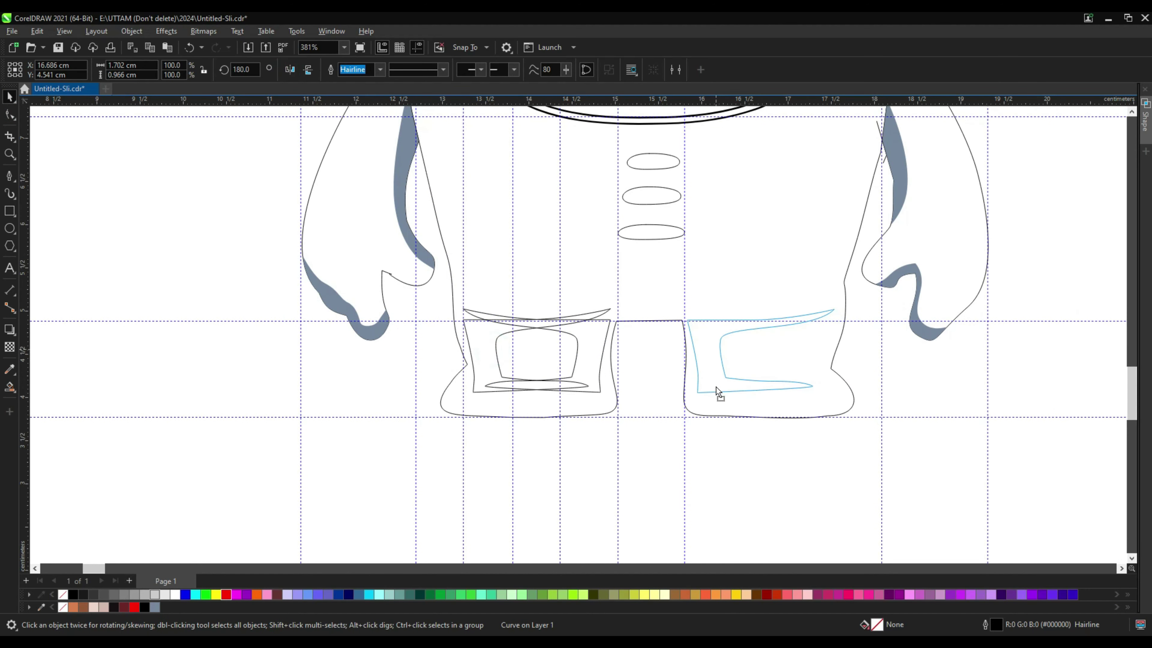
left_click_drag(717, 387, 761, 395)
left_click(961, 361)
scroll(630, 556, "down", 3)
left_click(745, 329)
right_click(723, 390)
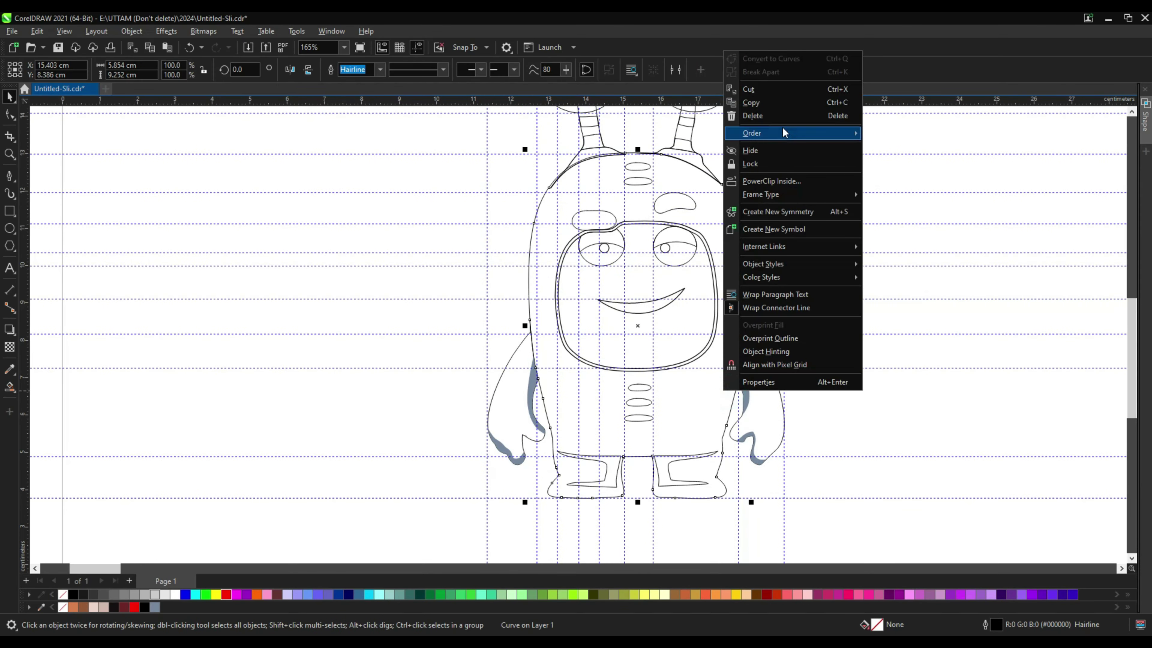
left_click(771, 113)
key("ctrl+z")
Duplicate the body outline and place the copy in the empty area to the character's right
right_click(688, 394)
left_click(742, 106)
scroll(628, 313, "down", 1)
right_click(796, 250)
left_click(817, 340)
scroll(581, 391, "down", 3)
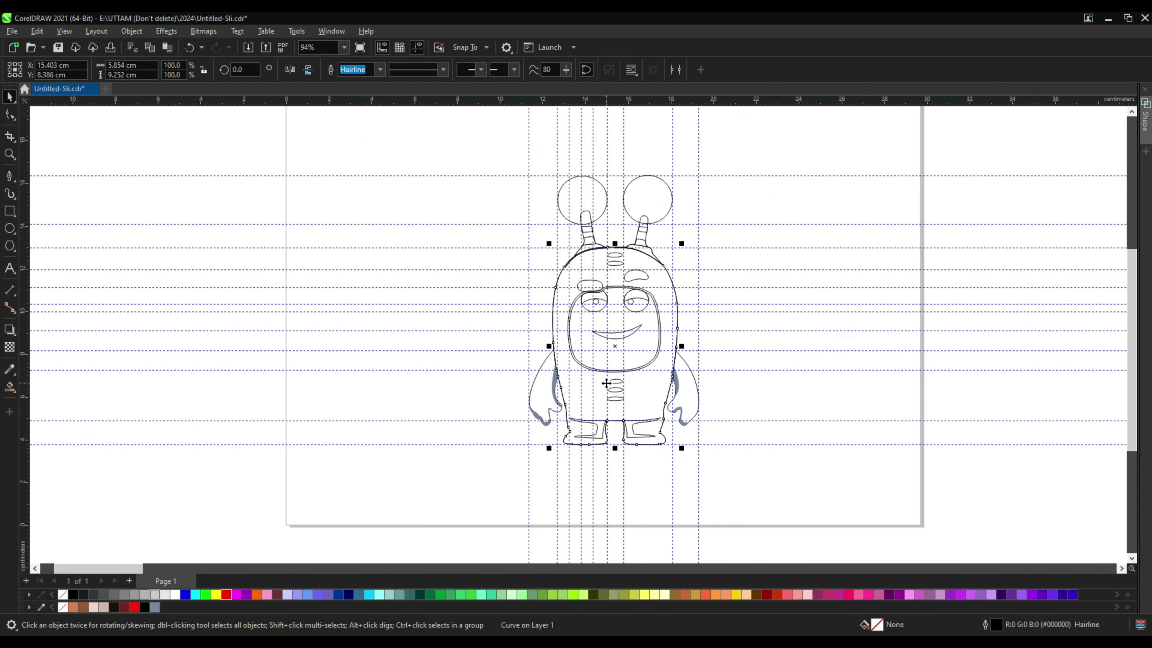
left_click_drag(606, 383, 819, 384)
Draw a curved dividing line about 5.7 cm wide across the copied body just above the legs with the Pen tool
scroll(873, 377, "up", 1)
left_click(9, 175)
left_click(735, 419)
left_click_drag(796, 430, 828, 430)
left_click(897, 427)
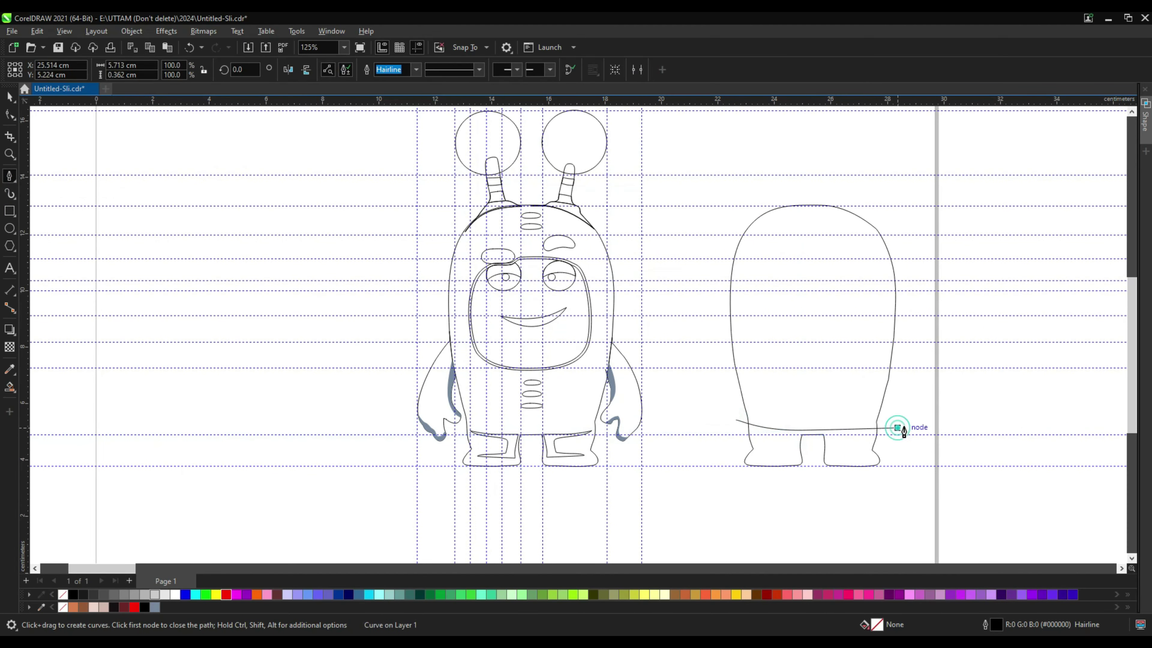
Smart Fill the copied body above the dividing line and delete the copied outline and the line
left_click(9, 387)
left_click(771, 259)
key("space")
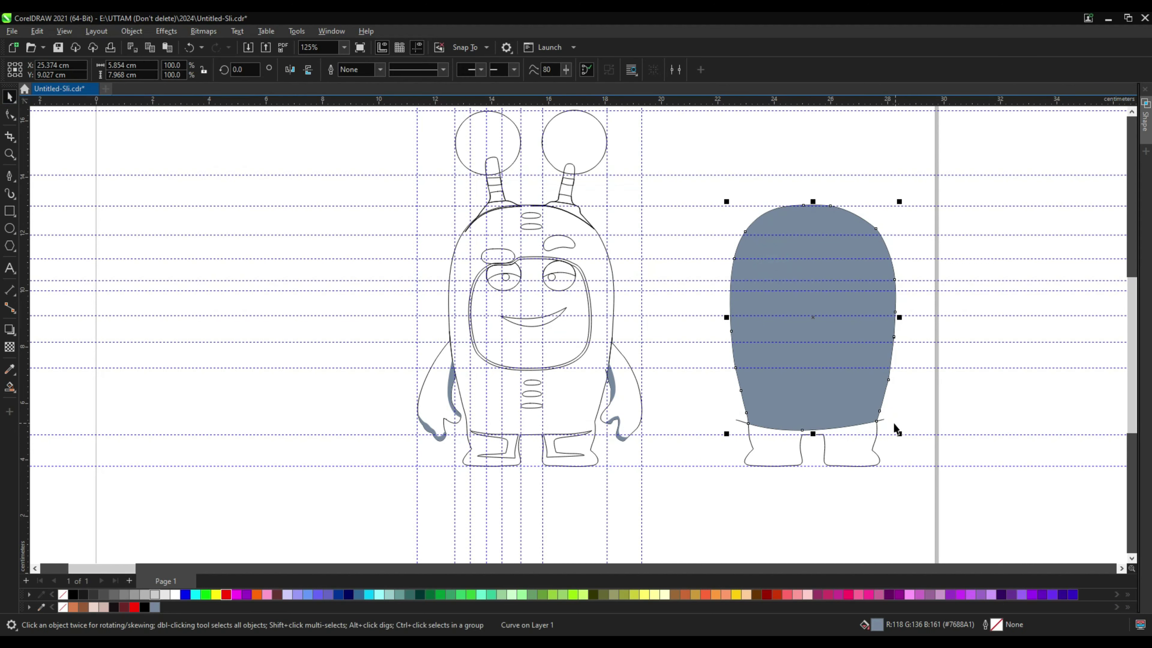
left_click(881, 418)
left_click(864, 436, "shift")
right_click(864, 436)
left_click(900, 193)
Scale the filled torso shape to 78.9% about its centre and give it a hairline outline
left_click(828, 391)
left_click_drag(900, 435, 882, 409)
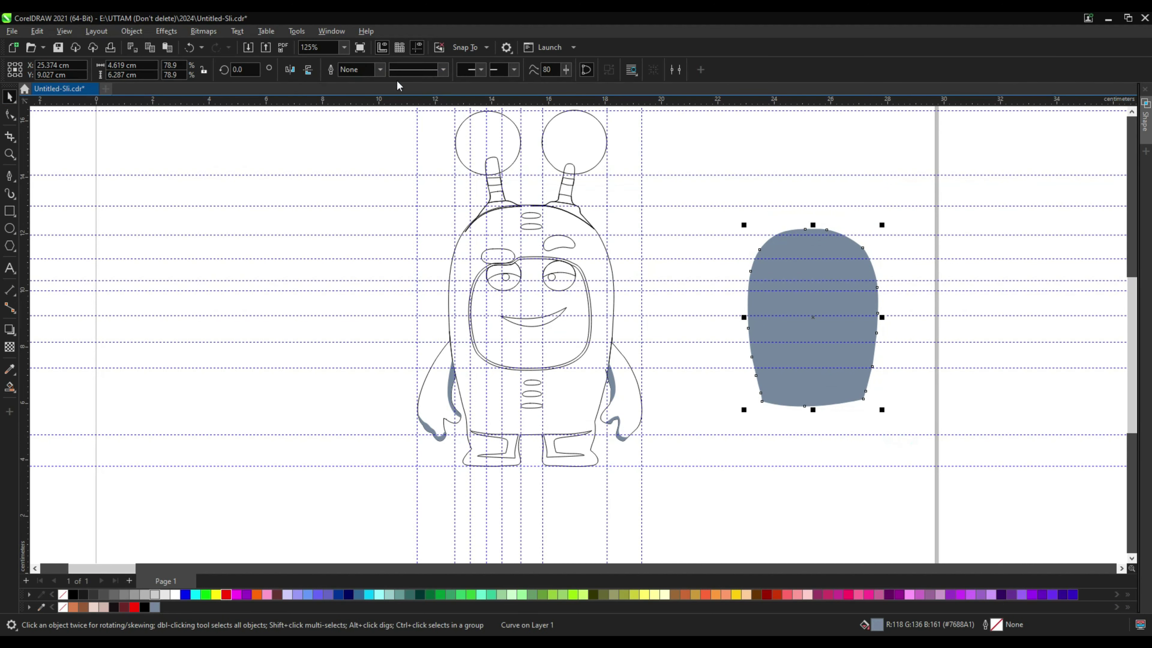
left_click(380, 70)
left_click(368, 89)
Order the torso shape in front of the character's body outline and remove its fill
right_click(814, 380)
left_click(835, 119)
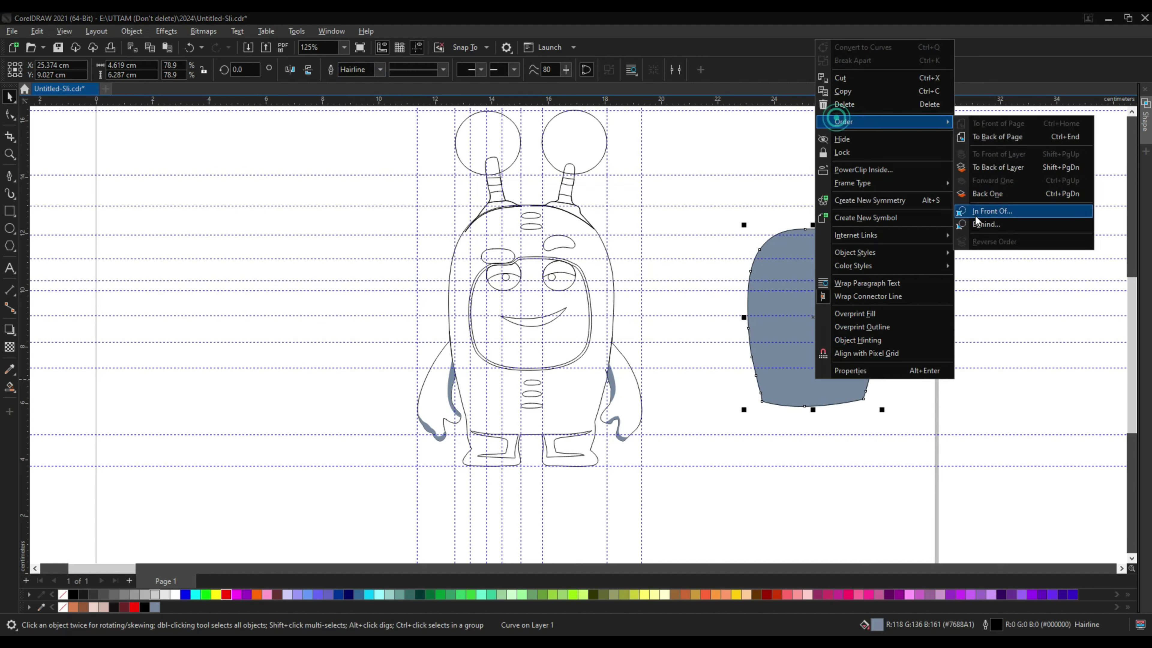
left_click(977, 214)
left_click(560, 405)
left_click(63, 607)
Stretch the torso outline down to just above the legs, about 7.03 cm high, and round its lower corners with the Shape tool
left_click_drag(766, 360, 522, 442)
scroll(526, 394, "up", 3)
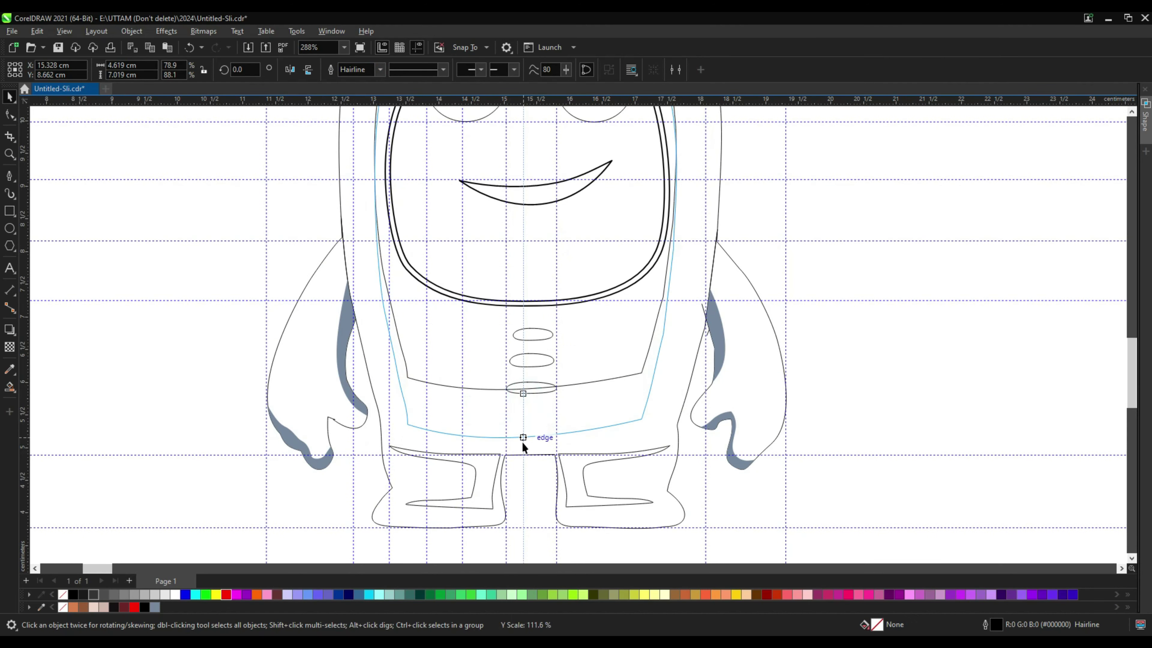
key("F10")
scroll(637, 410, "down", 2)
scroll(652, 349, "up", 2)
left_click(686, 342)
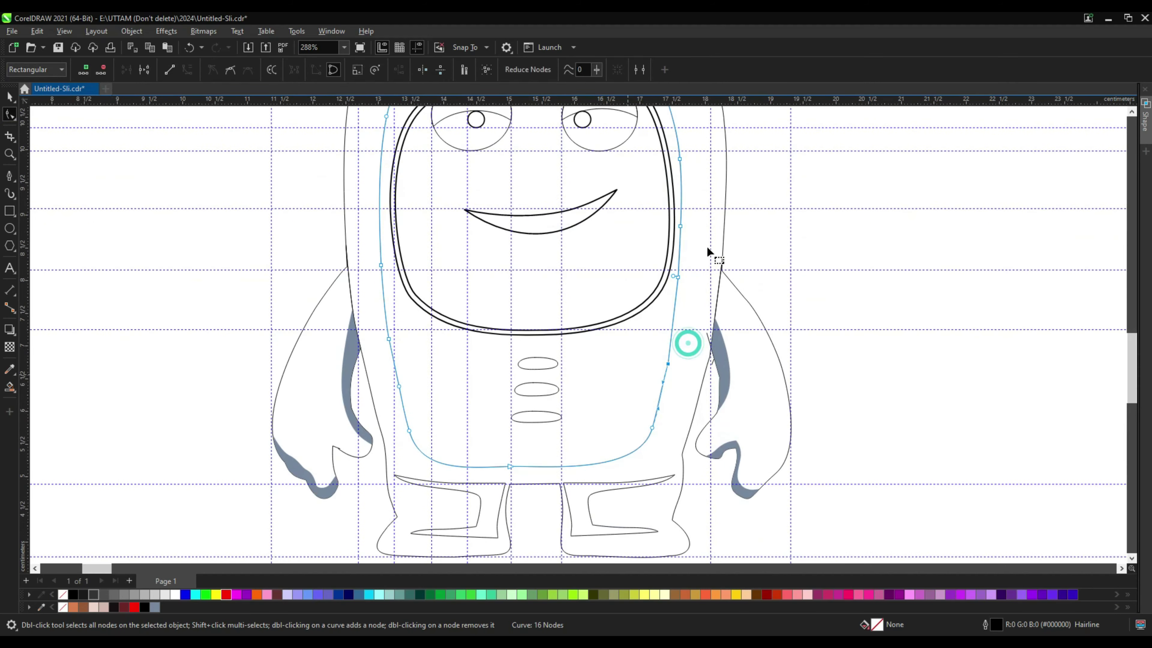
scroll(703, 313, "up", 1)
key("space")
Pull the small stray curve off the inner edge of the right-hand arm and delete it
left_click(918, 243)
left_click_drag(720, 357, 879, 329)
right_click(880, 330)
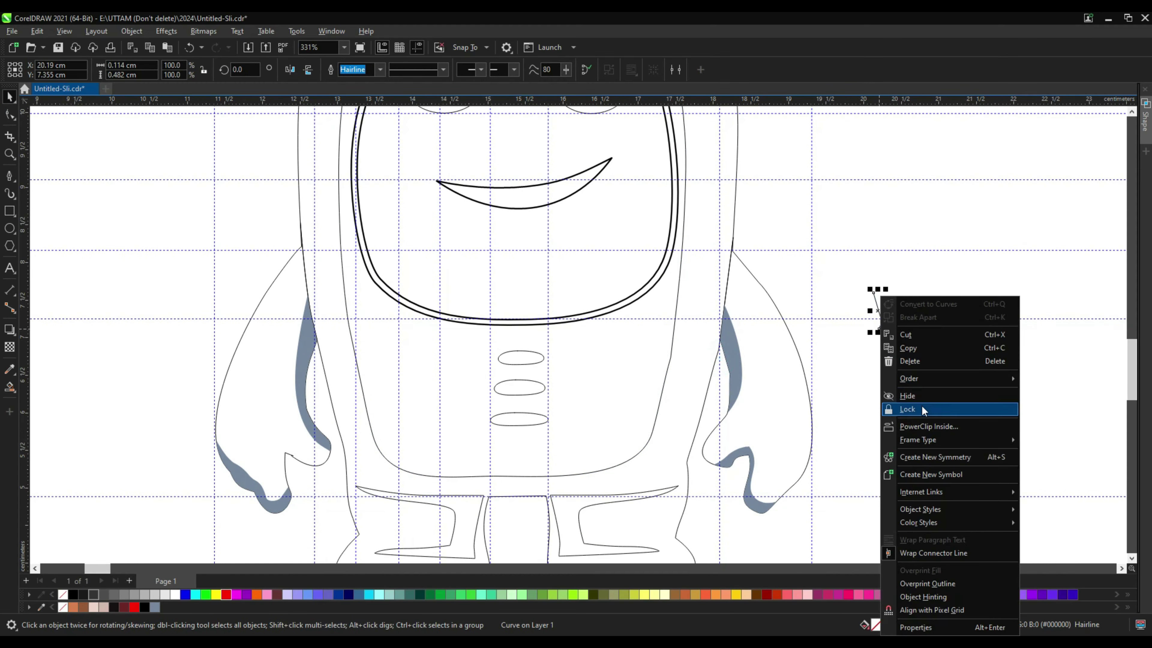
left_click(916, 360)
left_click(852, 385)
Copy the two large antenna circles and paste the duplicates in place
scroll(676, 417, "down", 5)
scroll(575, 364, "down", 2)
left_click(557, 194)
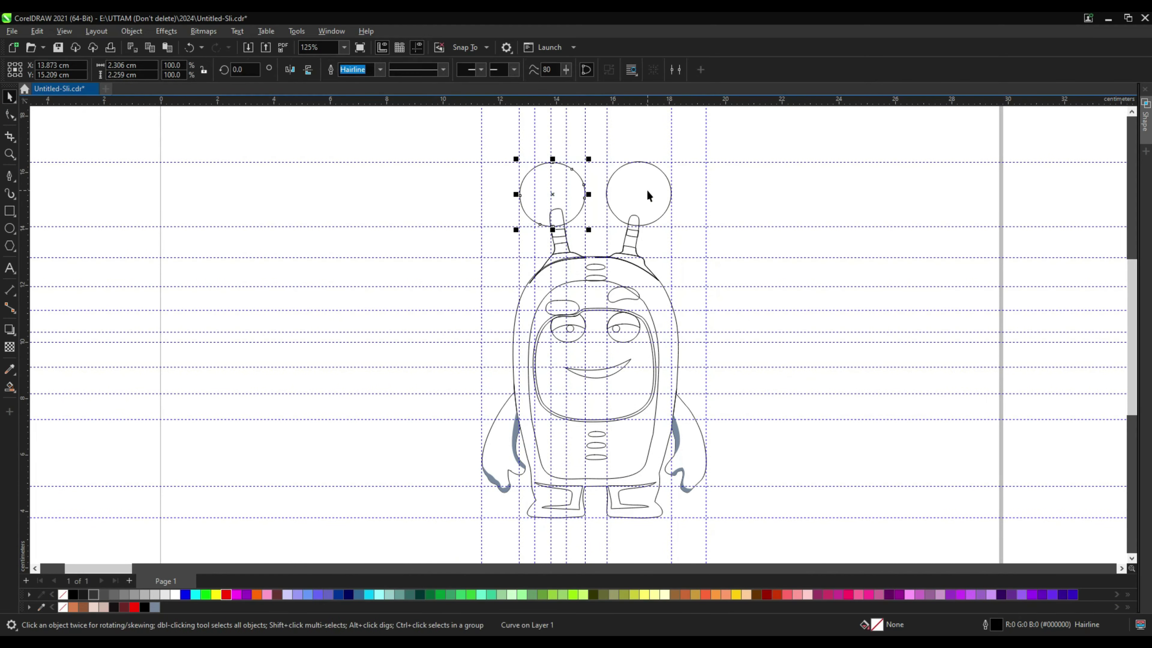
left_click(647, 191, "shift")
right_click(646, 190)
left_click(682, 268)
right_click(769, 209)
left_click(802, 298)
left_click(546, 155)
Scale the duplicate antenna circles down about their centres to roughly 76.4% to form inner rings
scroll(546, 159, "up", 9)
left_click(519, 202)
left_click_drag(448, 167, 472, 191)
left_click(815, 247)
left_click_drag(753, 165, 779, 191)
left_click(624, 247, "shift")
left_click(582, 192, "shift")
left_click(841, 228)
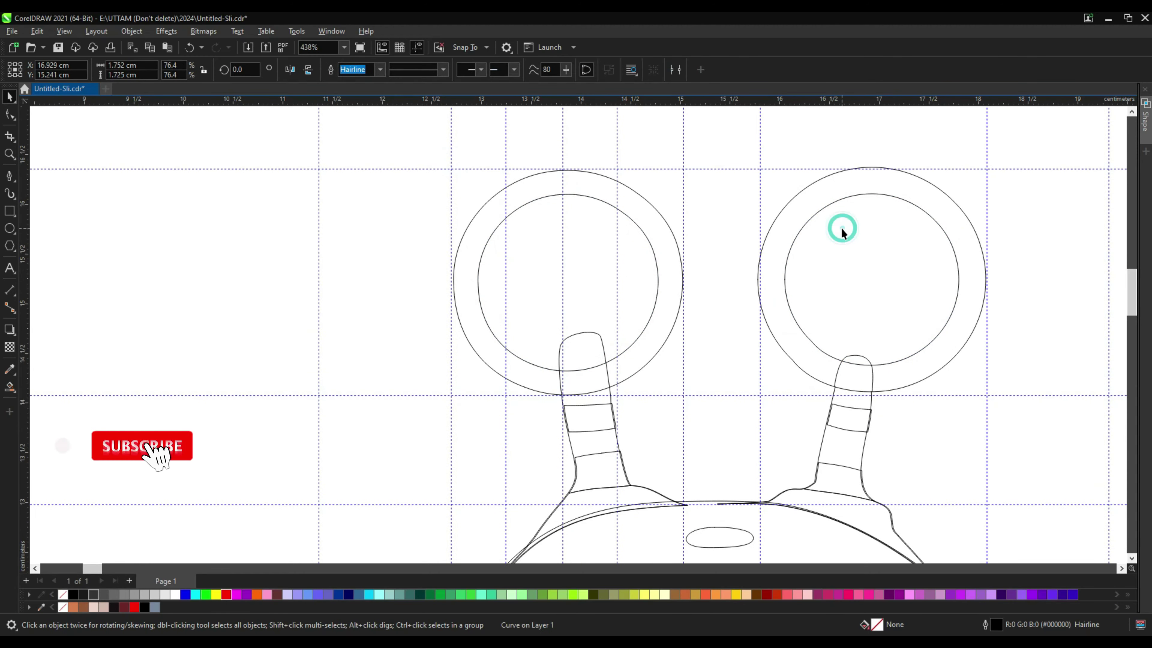
Send all four antenna circles to the back of the layer and save the drawing
scroll(525, 263, "down", 4)
left_click_drag(379, 173, 785, 313)
right_click(733, 263)
mouse_move(769, 372)
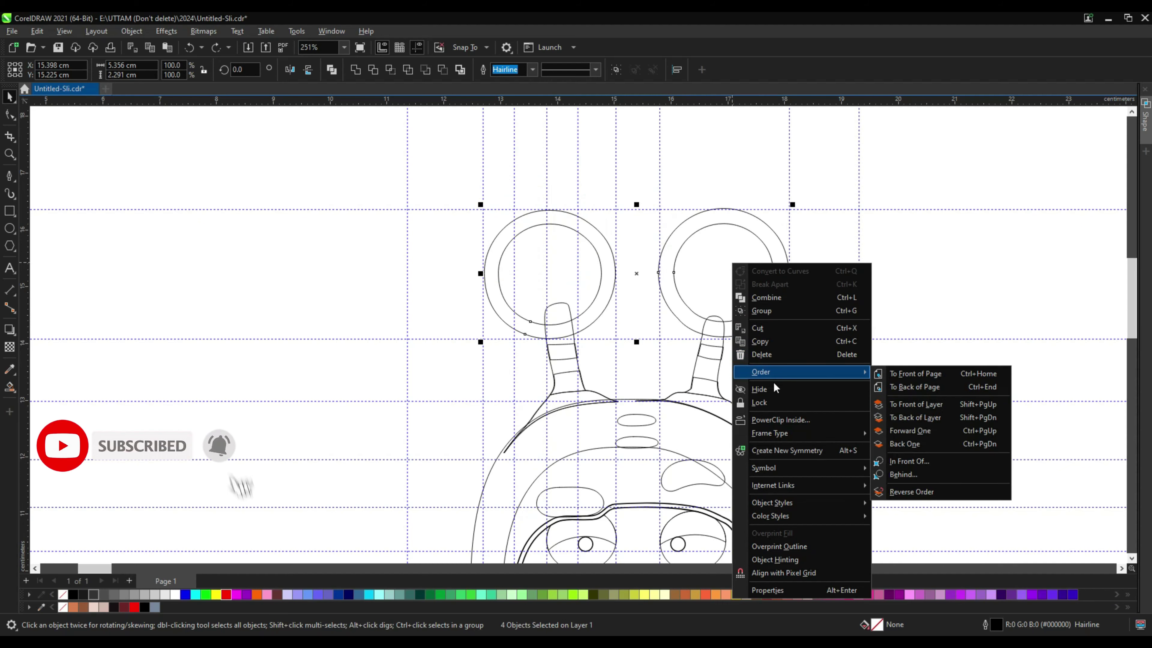
left_click(922, 420)
left_click(939, 293)
scroll(694, 255, "down", 8)
scroll(385, 376, "up", 3)
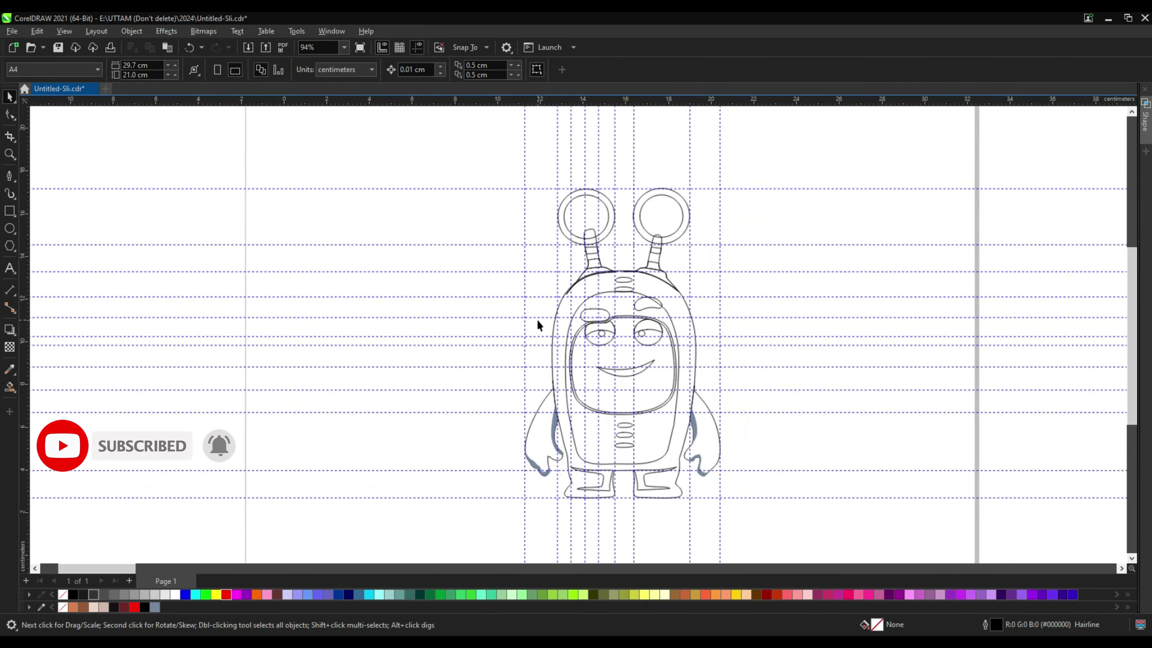
left_click(58, 47)
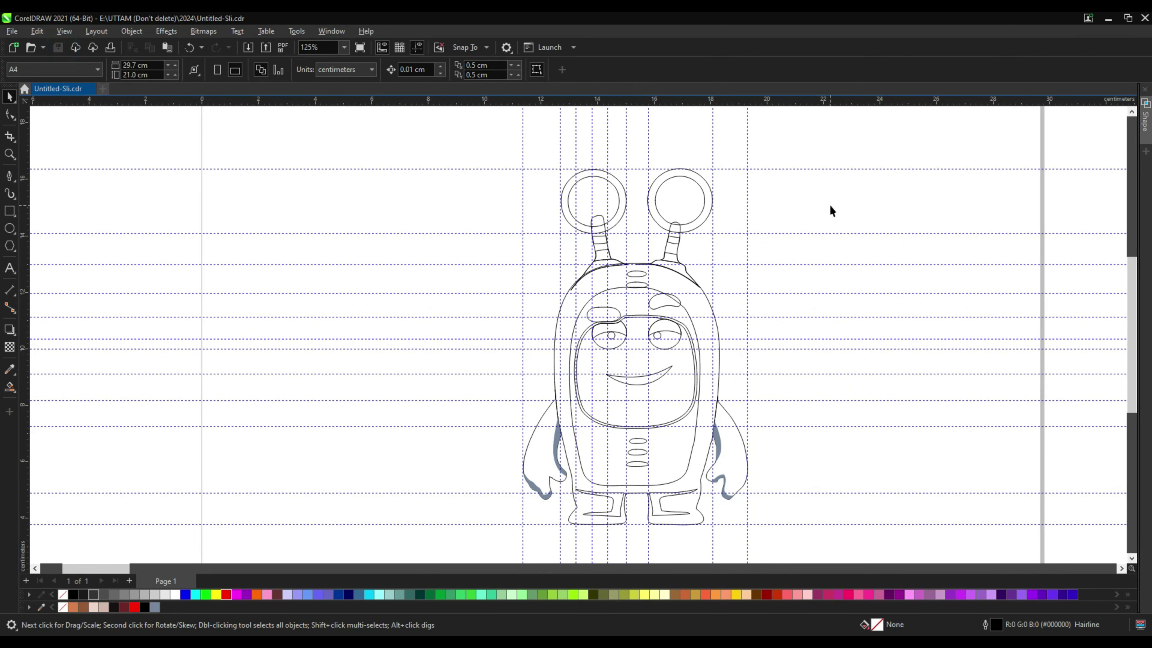
Reshape the mouth with the Shape tool by extending its left corner outward, lowering both curves and removing the extra nodes on them
left_click(9, 114)
left_click(622, 381)
scroll(616, 376, "up", 6)
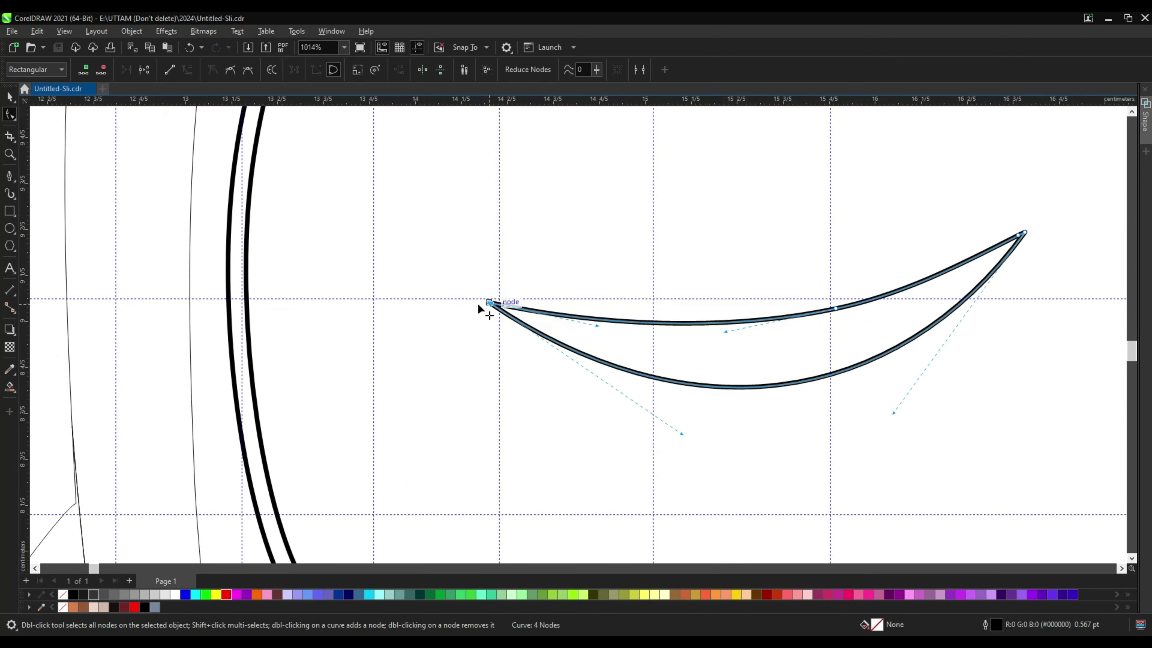
double_click(710, 384)
left_click_drag(710, 384, 695, 398)
left_click_drag(835, 308, 778, 330)
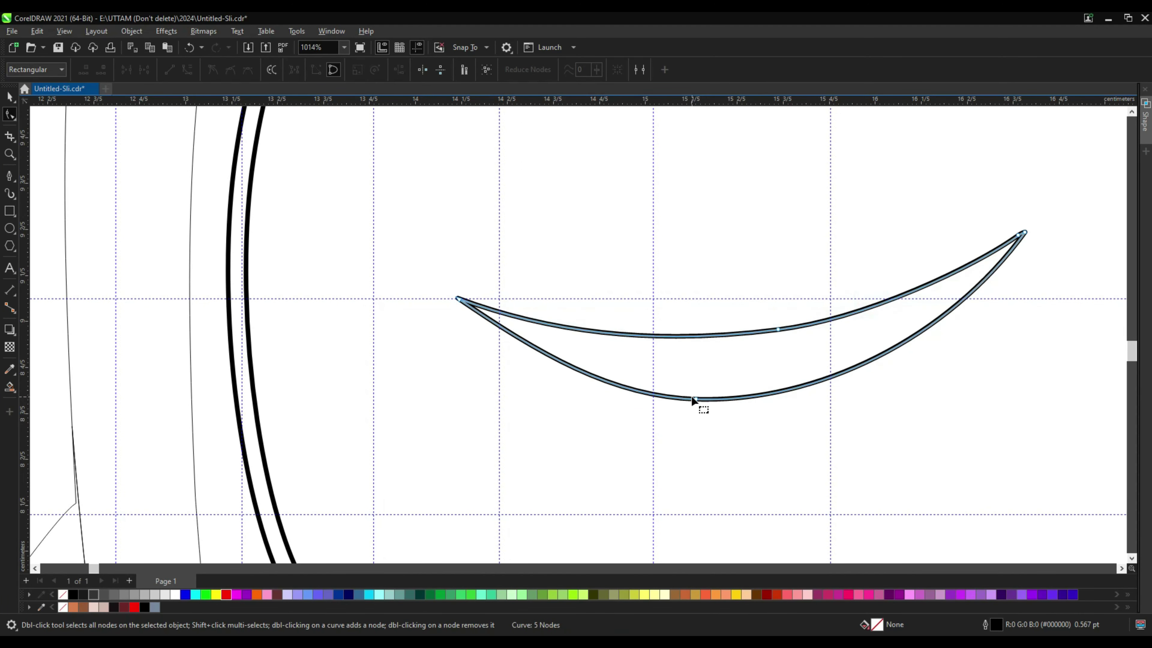
double_click(696, 398)
double_click(778, 330)
scroll(779, 333, "down", 6)
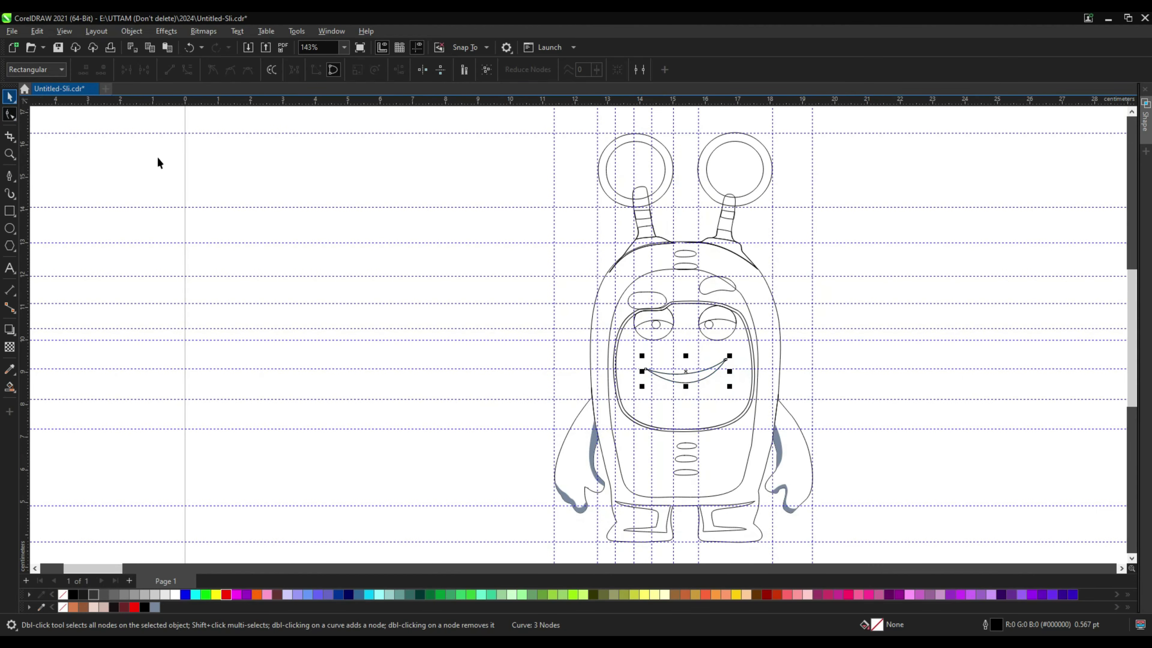
key("space")
scroll(158, 164, "down", 3)
left_click_drag(429, 167, 795, 512)
scroll(546, 411, "up", 5)
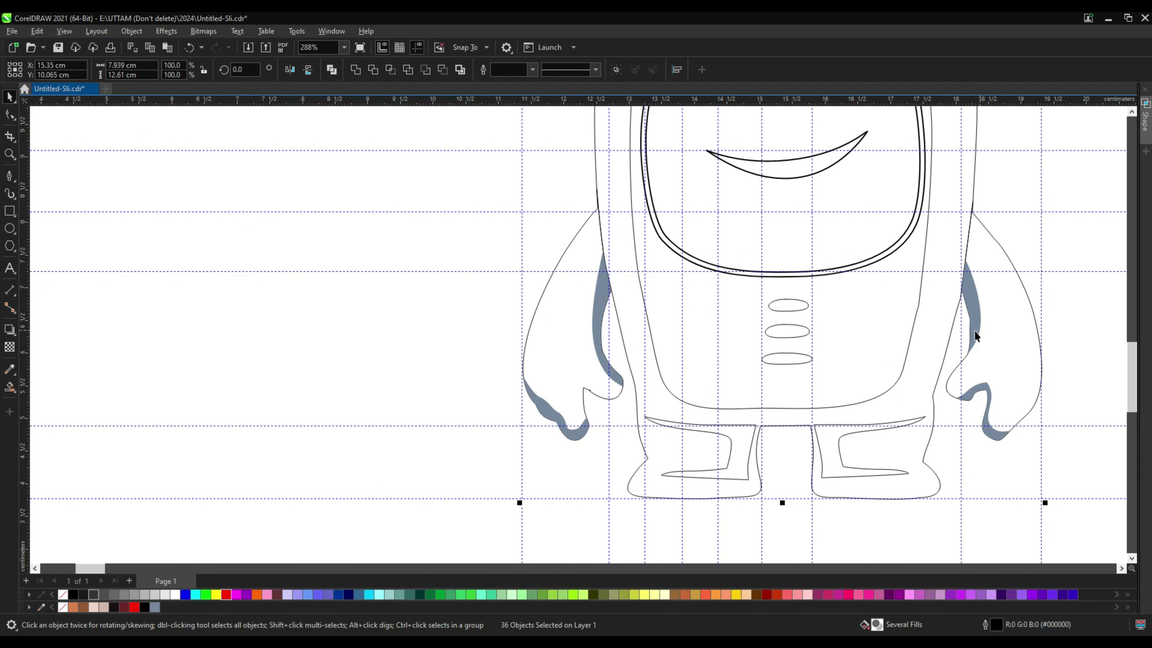
left_click_drag(991, 431, 928, 430)
key("ctrl+z")
left_click_drag(1070, 212, 888, 497)
left_click_drag(445, 245, 642, 469)
left_click_drag(564, 355, 559, 355)
key("ctrl+z")
scroll(631, 409, "down", 8)
scroll(628, 344, "up", 3)
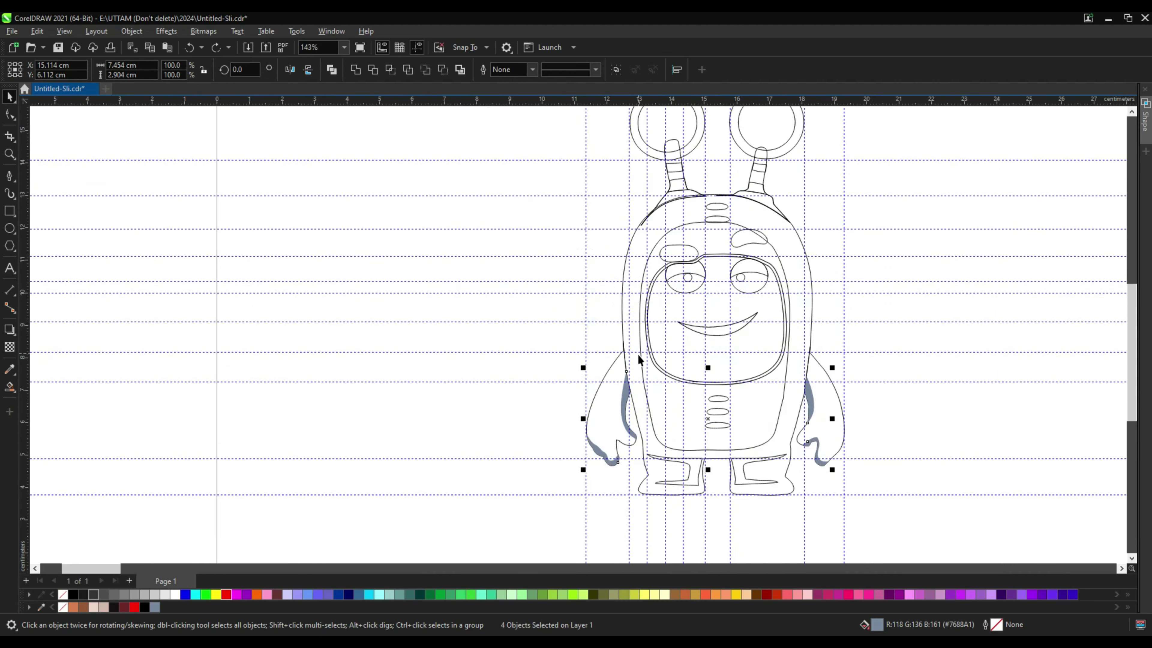
scroll(628, 383, "down", 3)
left_click_drag(502, 146, 823, 511)
scroll(584, 447, "up", 5)
left_click_drag(548, 292, 702, 454)
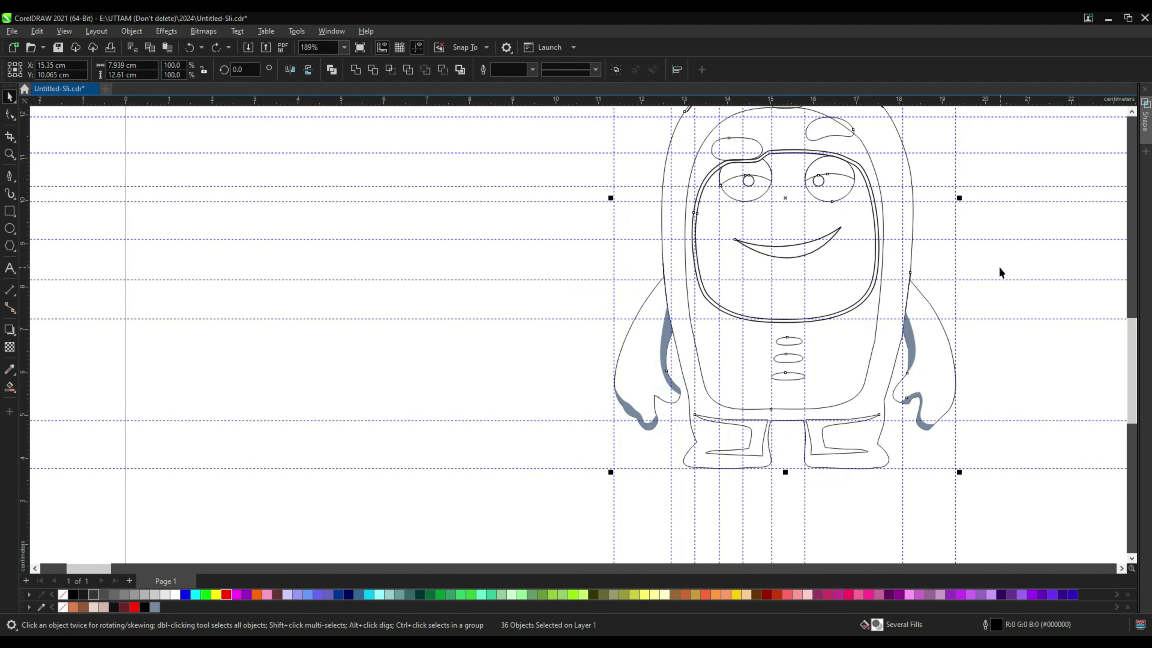
left_click(925, 349)
key("Escape")
scroll(705, 352, "down", 4)
scroll(676, 385, "up", 3)
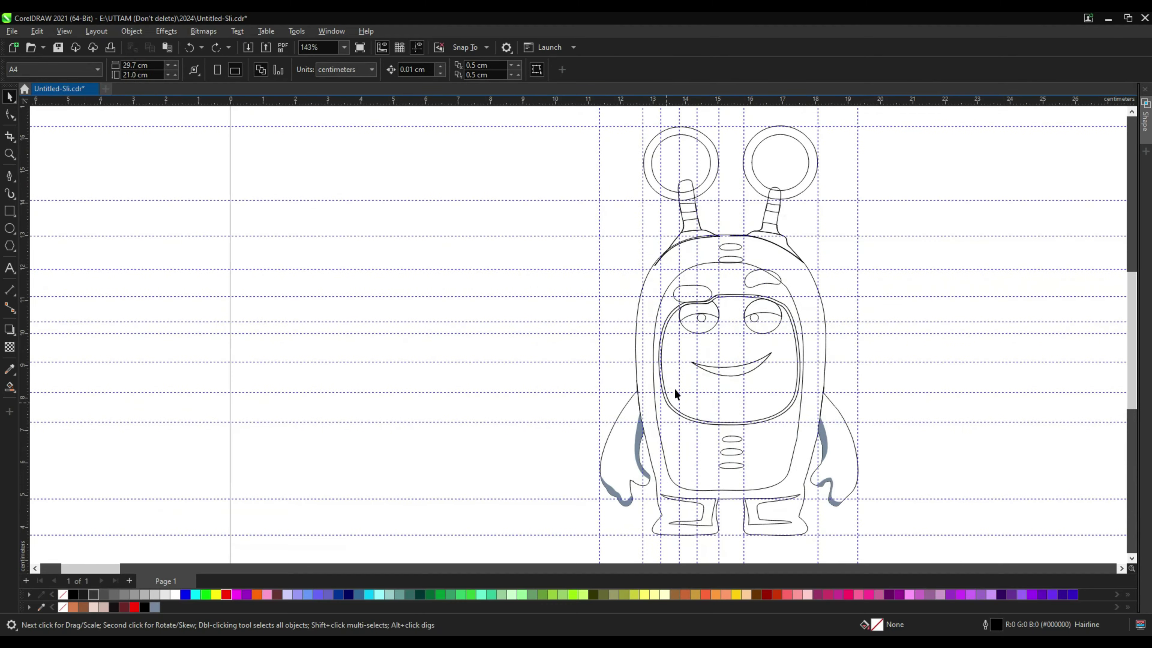
scroll(674, 363, "down", 3)
scroll(620, 332, "up", 2)
left_click_drag(554, 242, 607, 289)
left_click_drag(888, 528, 888, 528)
scroll(623, 439, "up", 3)
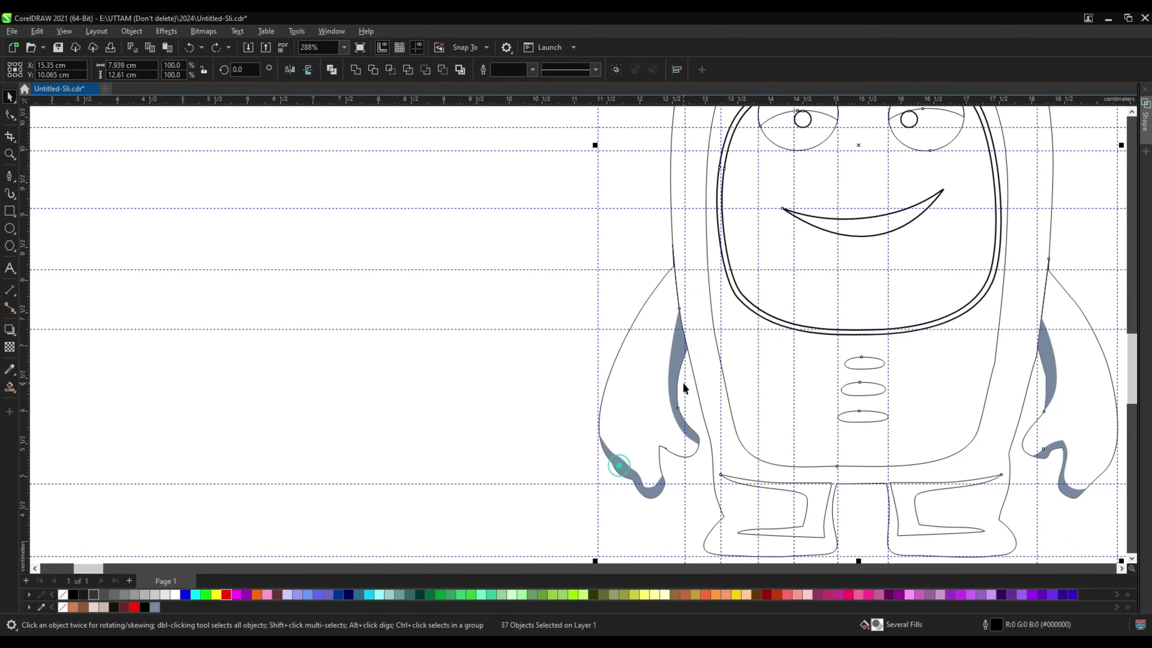
scroll(1041, 458, "down", 2)
left_click_drag(754, 365, 877, 364)
left_click_drag(773, 254, 682, 255)
key("ctrl+z")
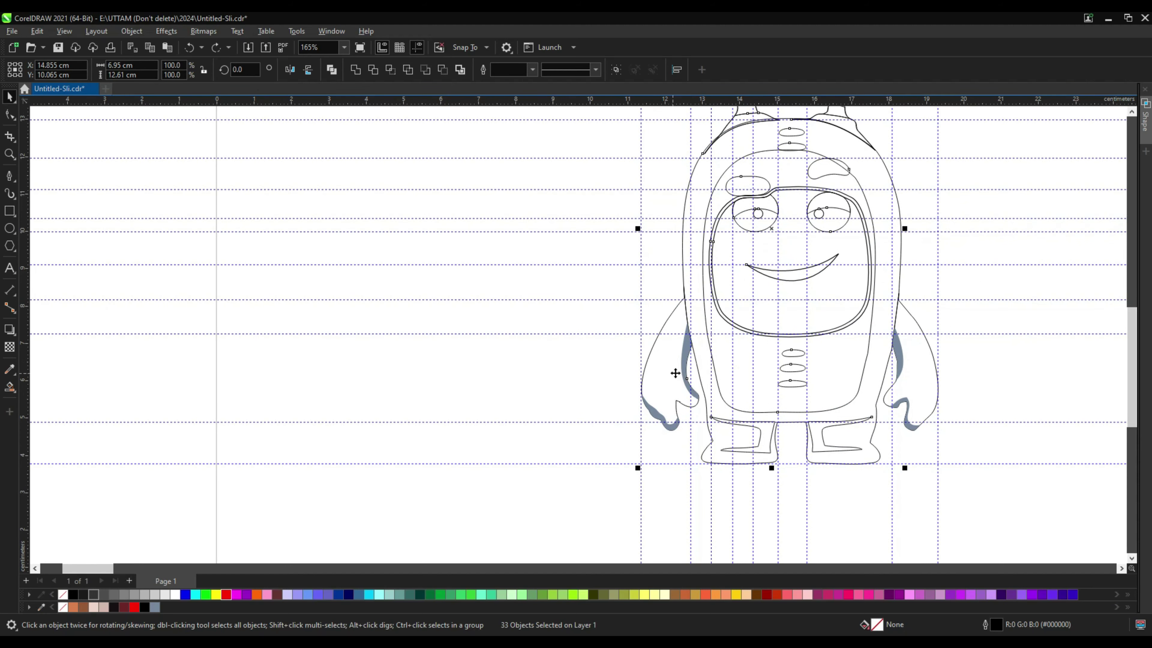
scroll(668, 393, "down", 2)
key("Escape")
left_click_drag(561, 184, 816, 449)
scroll(676, 381, "up", 2)
key("Escape")
Group the four grey shading shapes on the arms
left_click(657, 363)
left_click(613, 449, "shift")
left_click(983, 372, "shift")
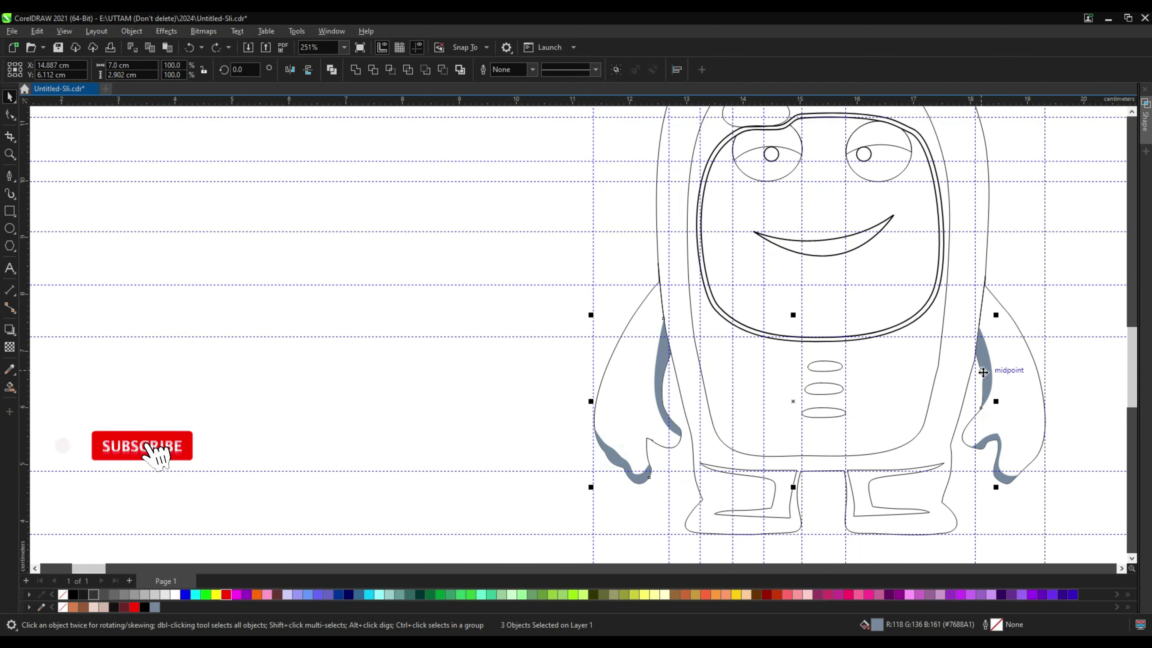
left_click(978, 445, "shift")
left_click(616, 69)
Set the outline width of all the character's line art except the arm shading to 0.75 pt and save the drawing
scroll(676, 381, "down", 3)
left_click_drag(565, 147, 848, 456)
scroll(796, 377, "up", 2)
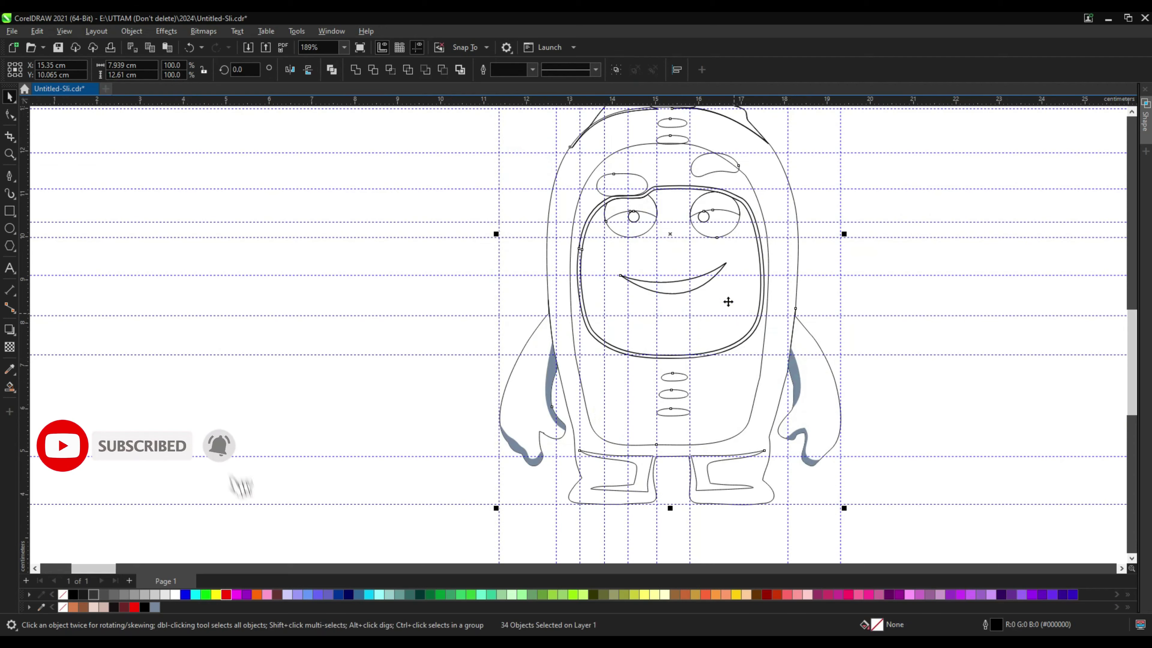
left_click(531, 69)
left_click(504, 105)
left_click(910, 255)
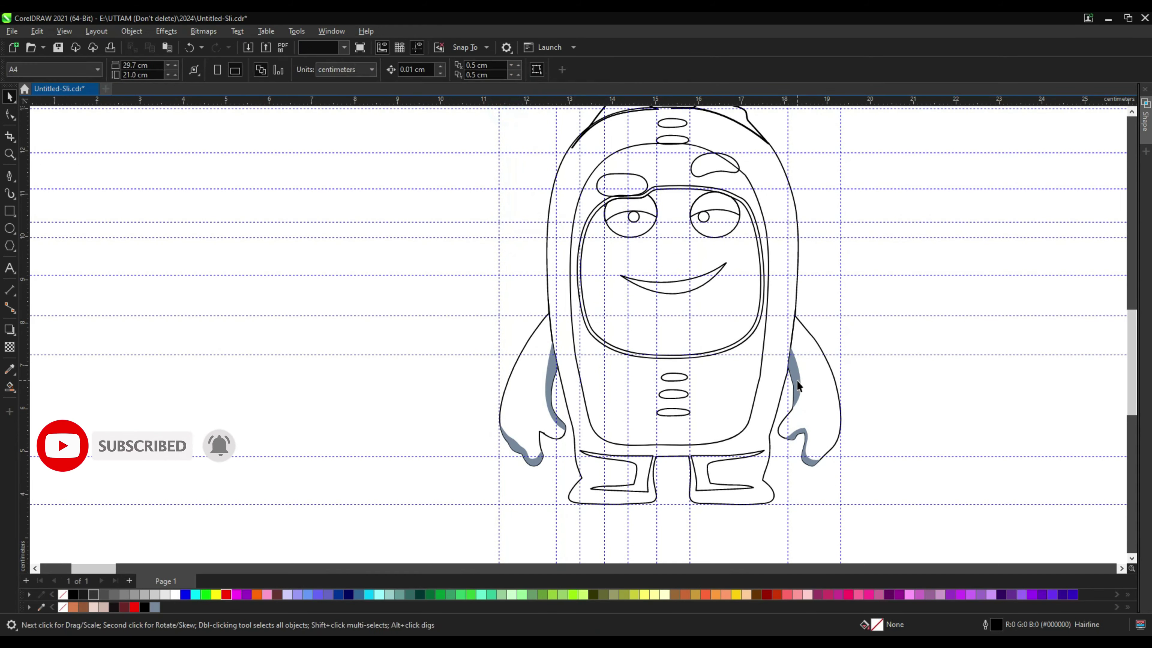
left_click(797, 381)
left_click(967, 235)
scroll(655, 360, "down", 5)
left_click(58, 47)
Fill the pupils, both eyebrows and the mouth with black
scroll(683, 177, "up", 3)
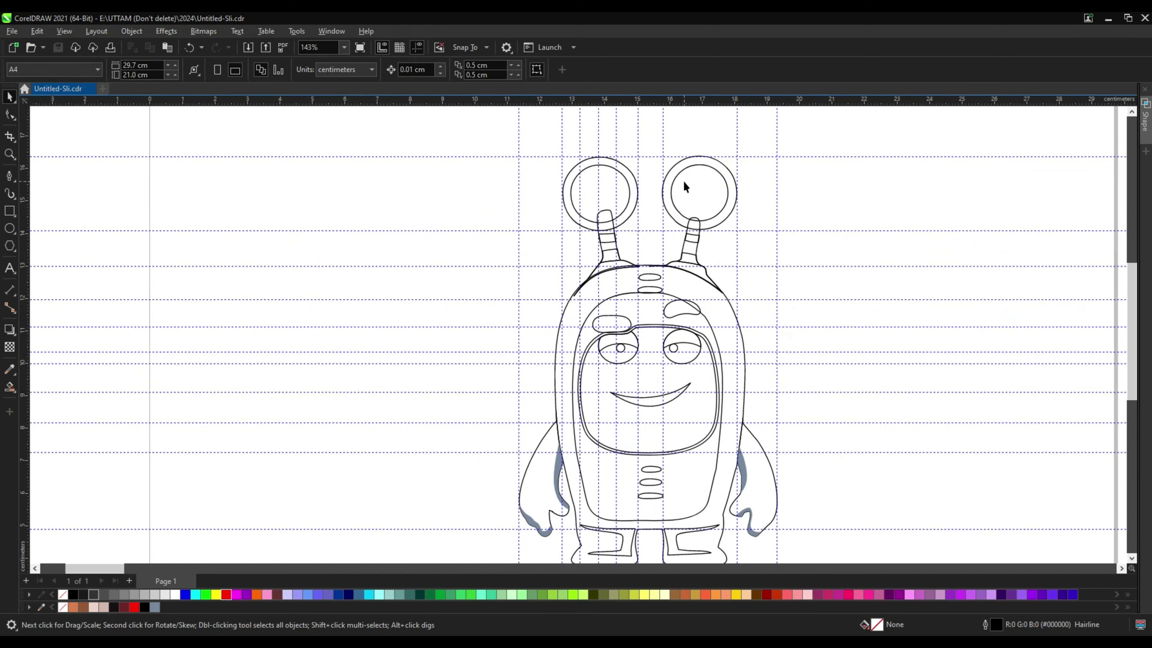
scroll(683, 186, "up", 3)
left_click_drag(1136, 281, 1137, 392)
scroll(513, 264, "down", 5)
scroll(563, 263, "up", 2)
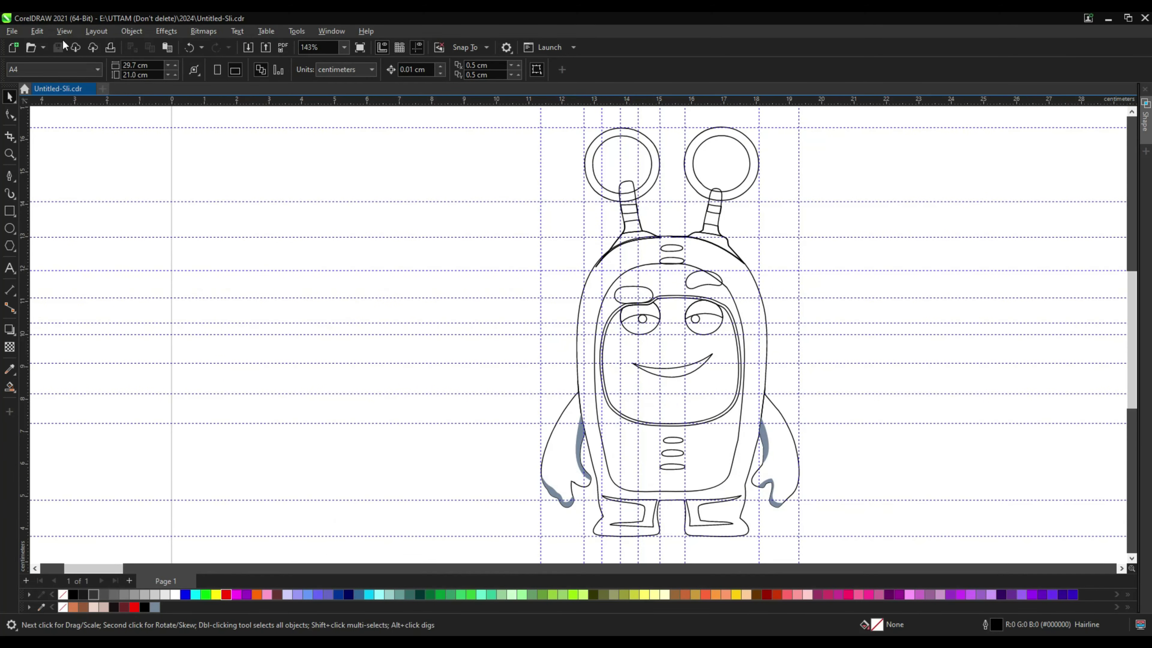
left_click(932, 270)
left_click(697, 318)
left_click(642, 319, "shift")
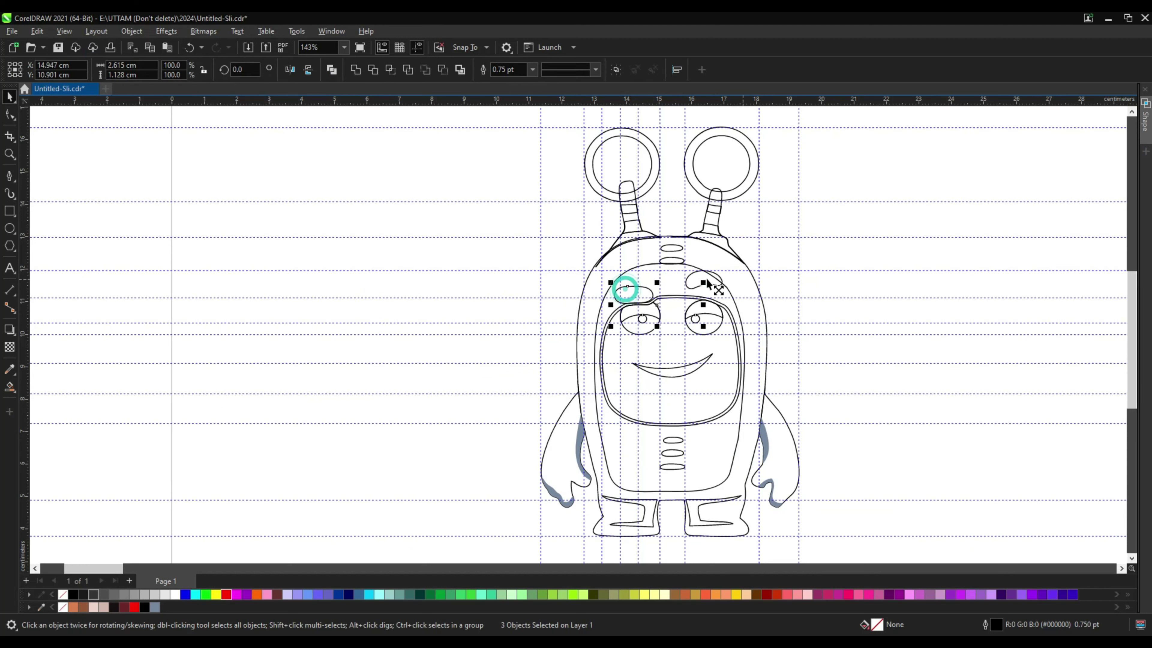
left_click(678, 370)
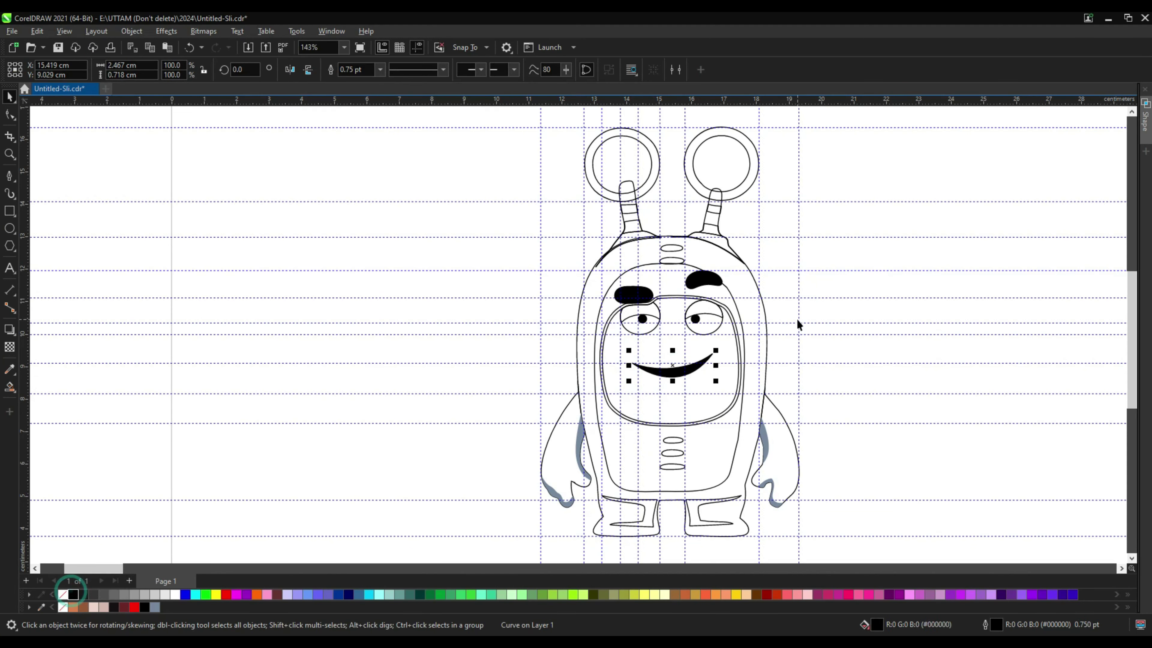
left_click(798, 320)
Fill the inner face shape light pink (#ECD4CA) without an outline, and fill the slightly larger face shape behind it orange (#D97F4B)
left_click(712, 385)
left_click(94, 608)
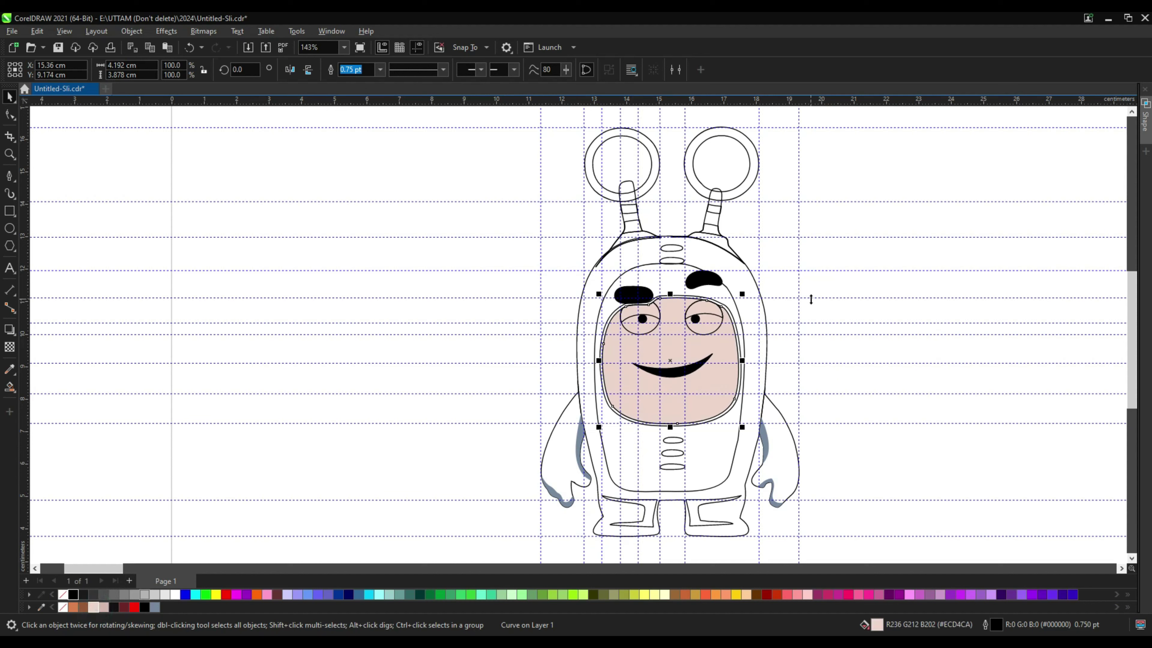
left_click(856, 387)
left_click(724, 388)
left_click(380, 70)
left_click(356, 83)
left_click(340, 251)
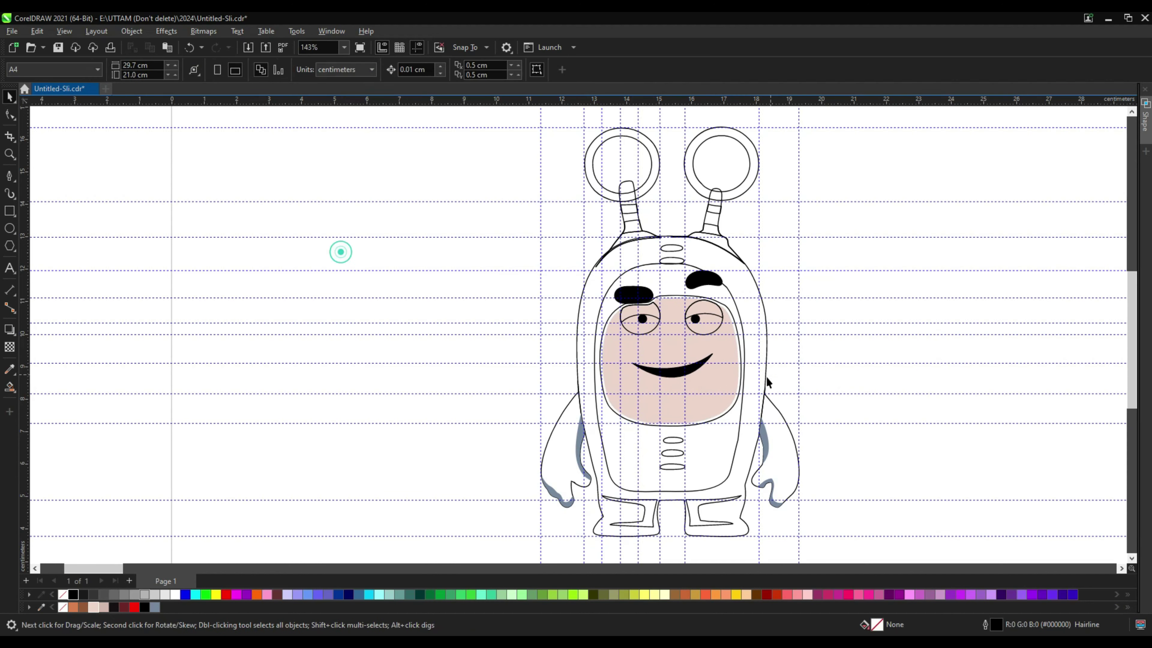
left_click(732, 405)
left_click(73, 607)
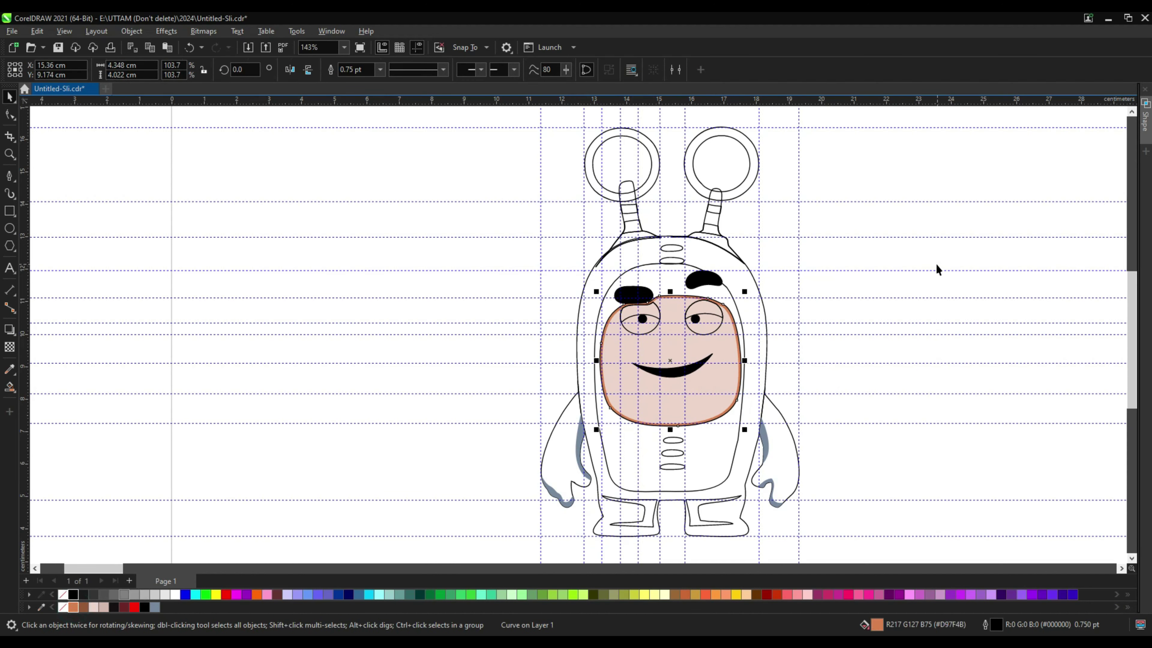
Fill both upper eyelids with the darker dusky pink and both eyeballs with white
left_click(652, 304)
left_click(718, 306, "shift")
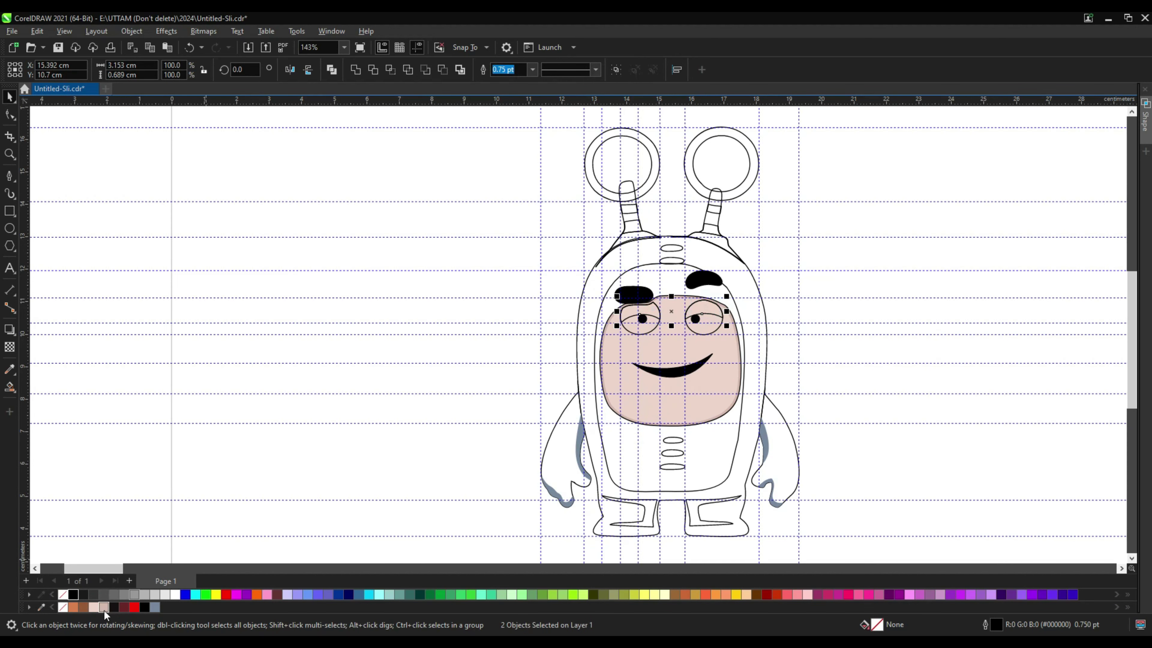
left_click(104, 608)
left_click(902, 301)
left_click(704, 328)
left_click(629, 326, "shift")
left_click(473, 477)
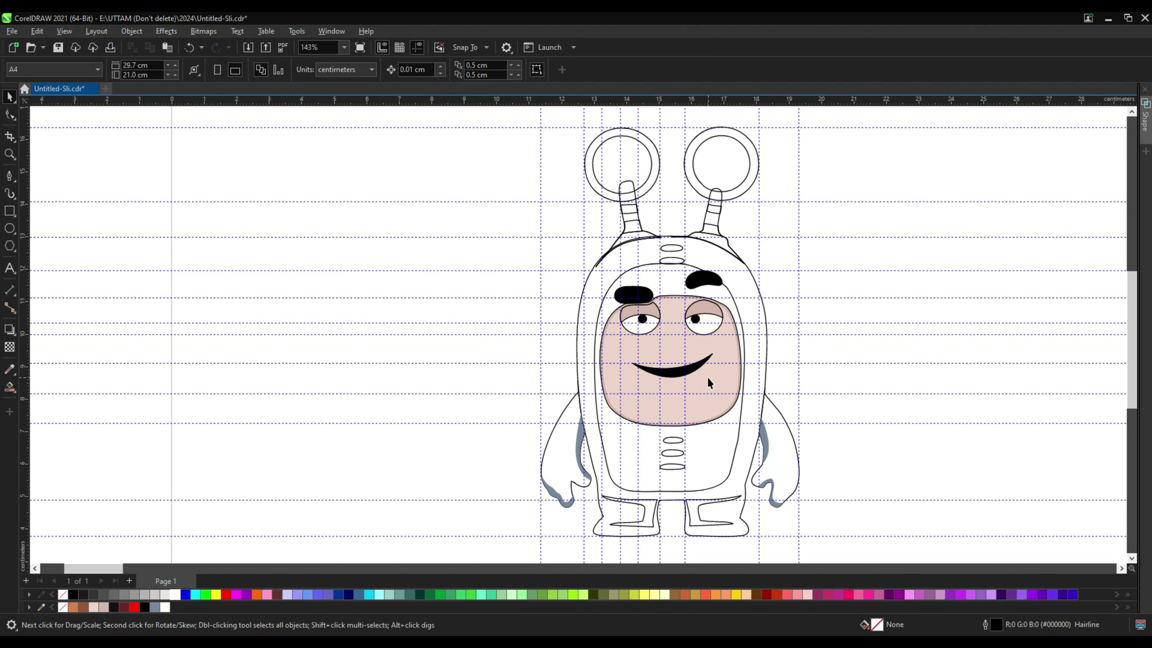
Fill the three oval buttons on the torso and the two ovals on the forehead with dark maroon
left_click(675, 445)
left_click(672, 439, "shift")
left_click(672, 437, "shift")
left_click(673, 455, "shift")
left_click(667, 464, "shift")
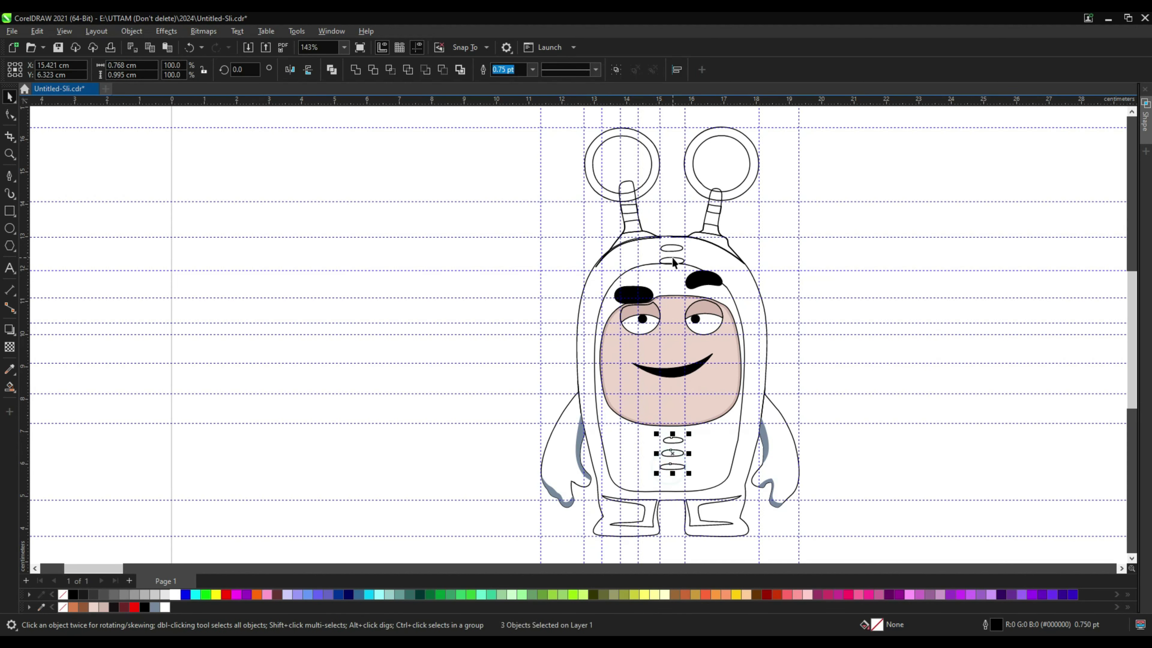
left_click(501, 447)
Fill the character's main body and leg shape with brown
left_click(749, 291)
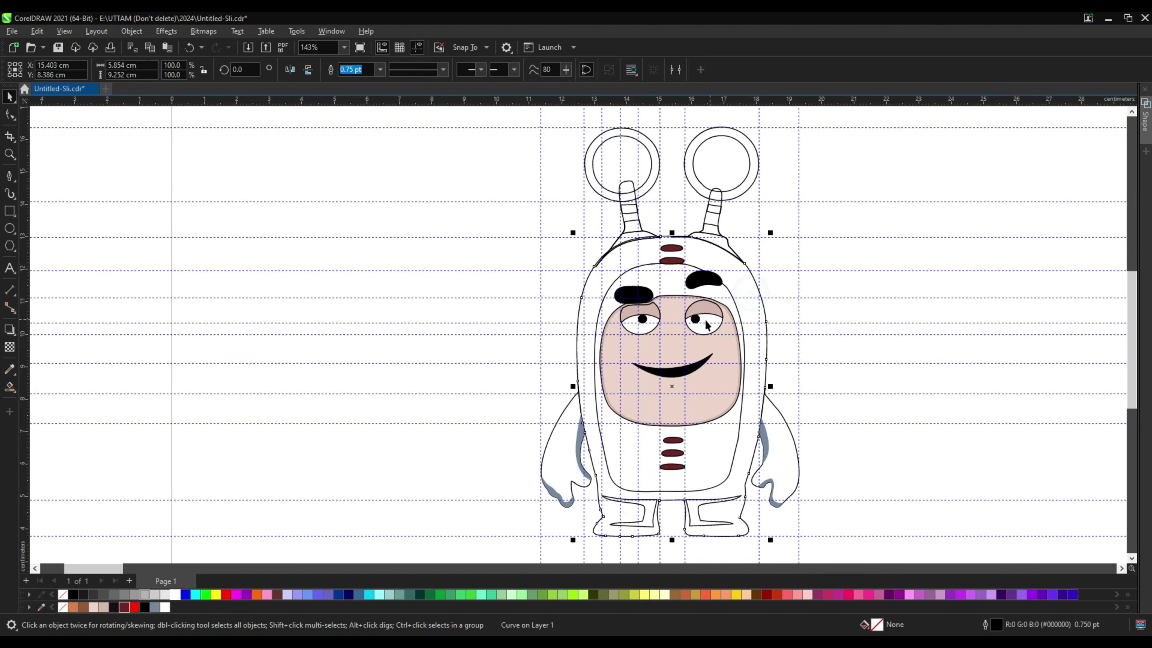
left_click(83, 608)
left_click(819, 245)
Fill the inner torso shape with orange (#D97F4B) and remove its outline
left_click(639, 275)
left_click(73, 608)
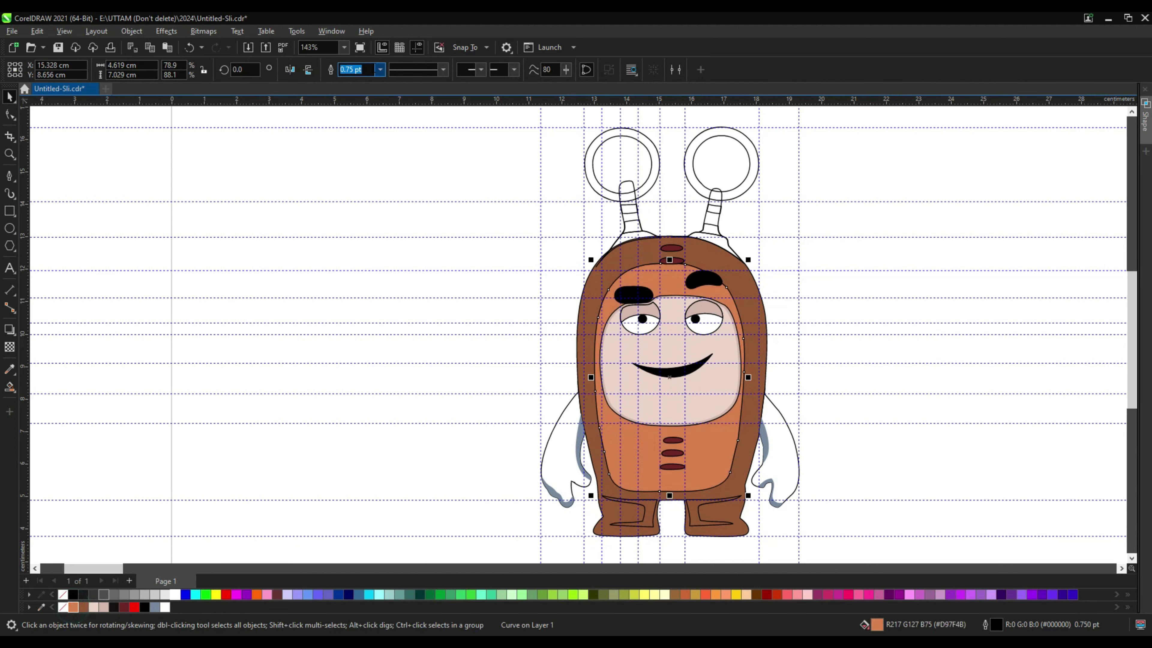
left_click(380, 70)
left_click(358, 79)
Fill the shading shapes on both arms with dusky pink and the arms themselves with light pink
left_click(770, 445)
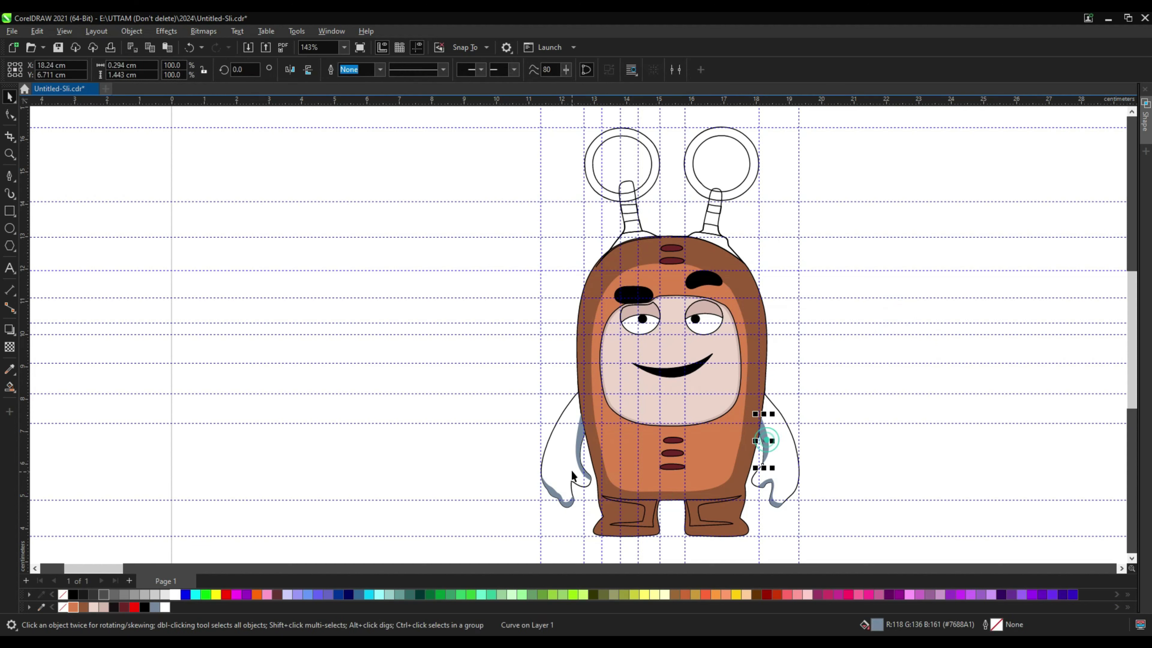
left_click(554, 490, "shift")
left_click(93, 607)
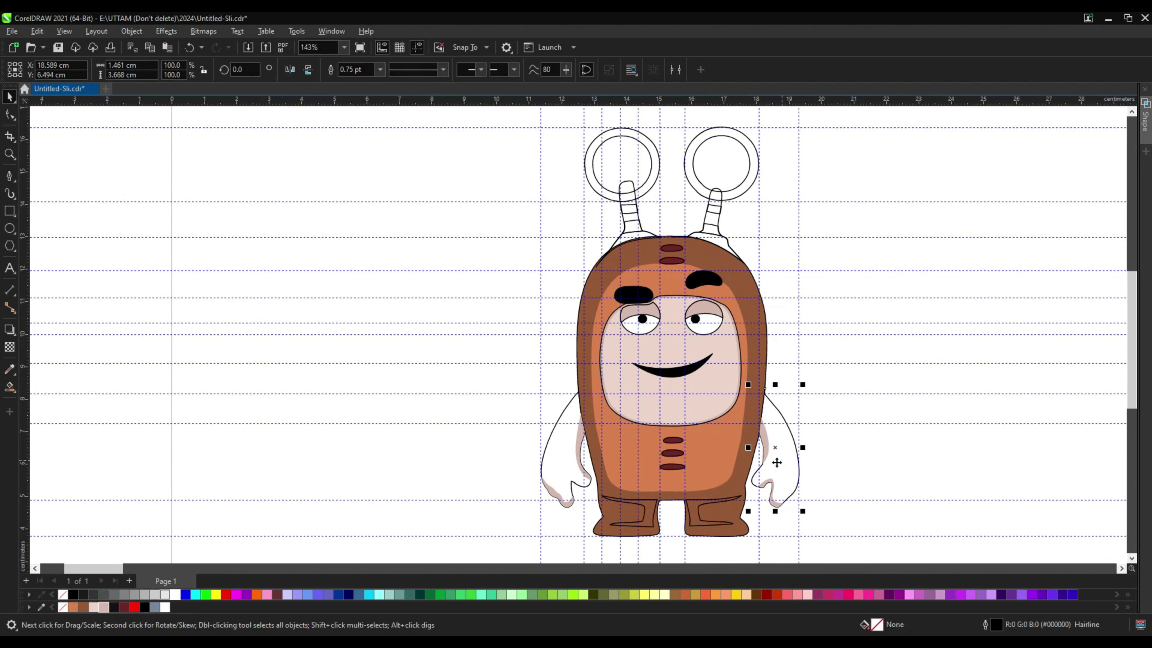
left_click(895, 302)
Fill the inner circles of both antennae with orange, remove their outlines, and fill the outer circles with brown
left_click(642, 158)
left_click(712, 158, "shift")
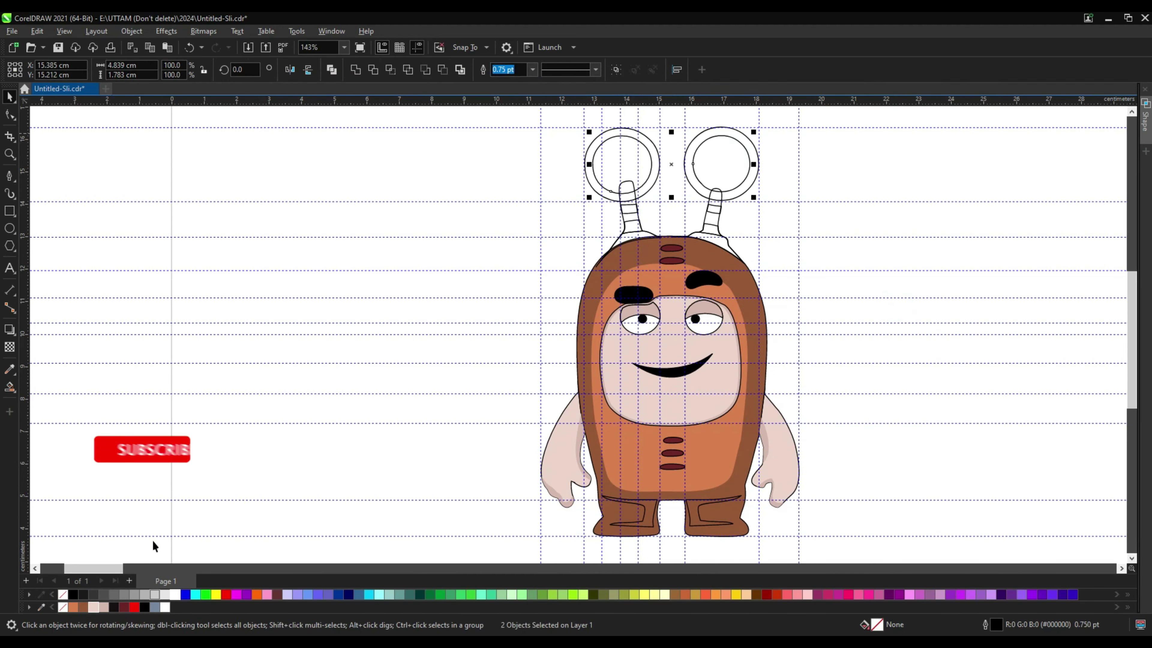
left_click(73, 607)
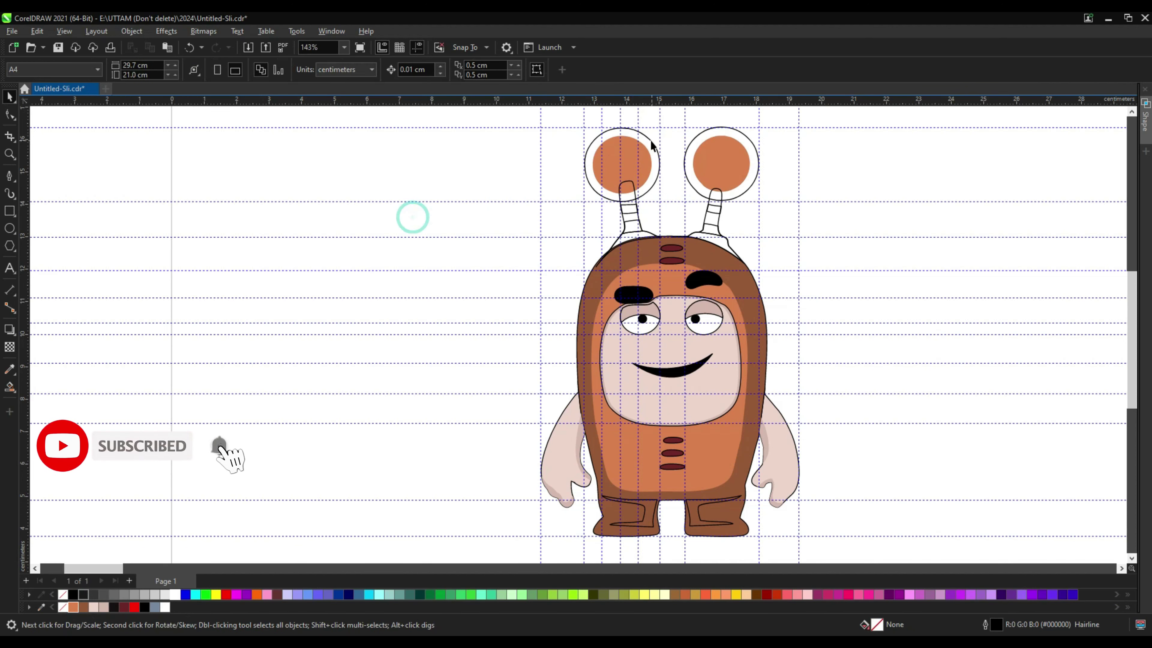
Fill both antenna bases and the bands on the antenna stalks with brown (#965835)
left_click(721, 238)
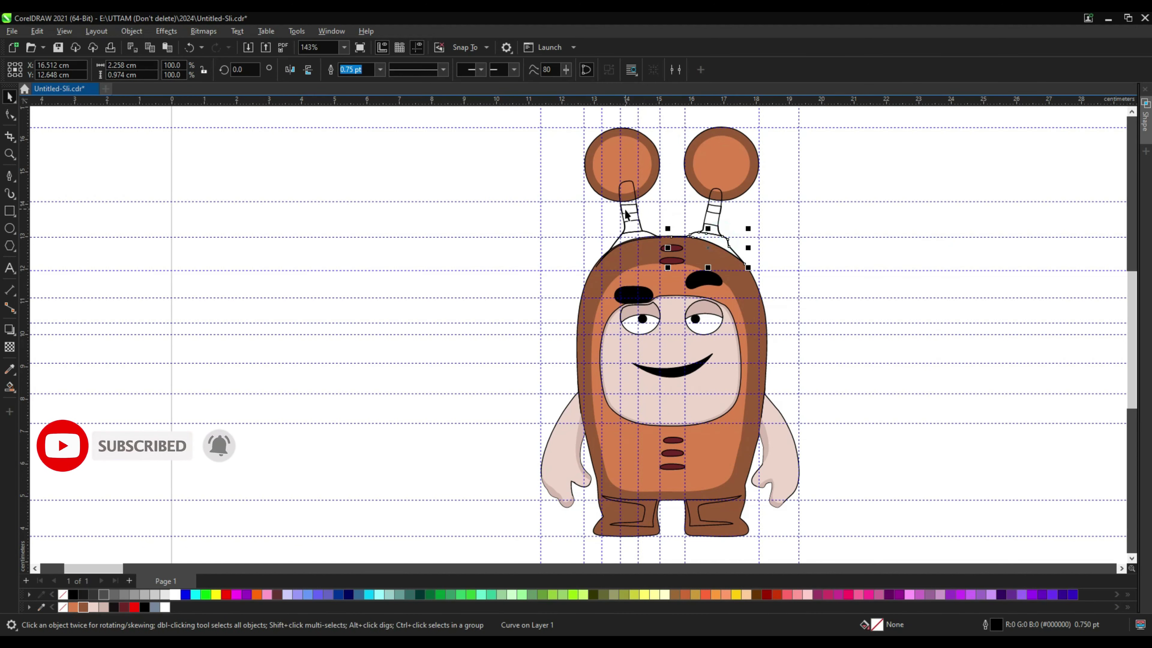
left_click(905, 216)
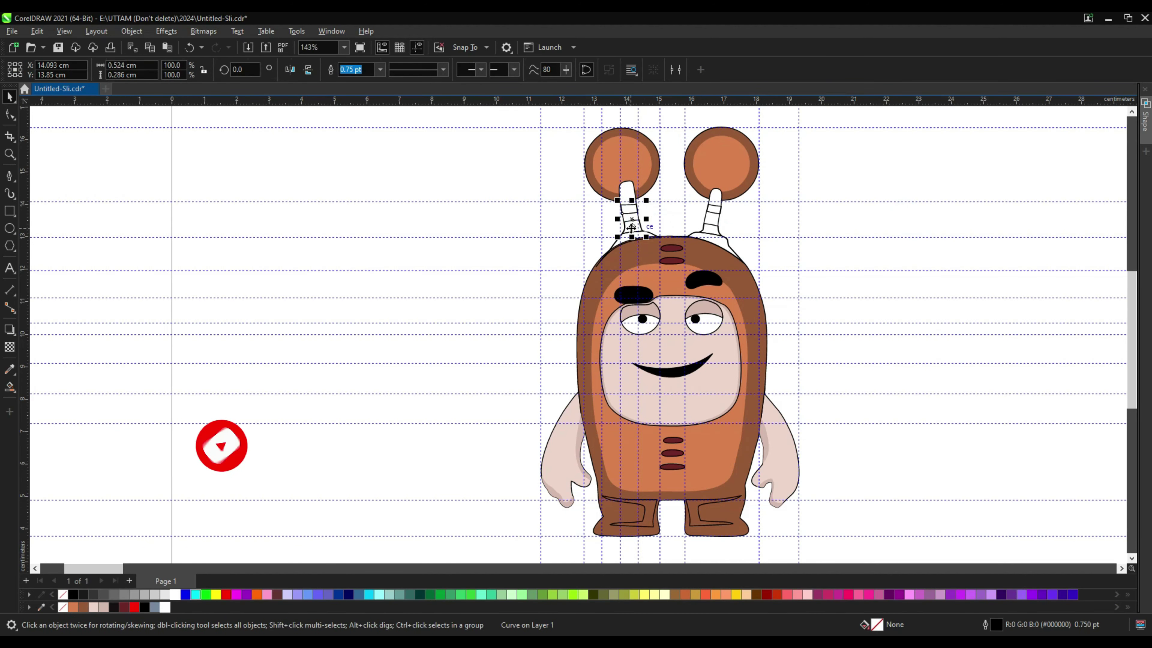
left_click(621, 241)
left_click(621, 242)
left_click(721, 243)
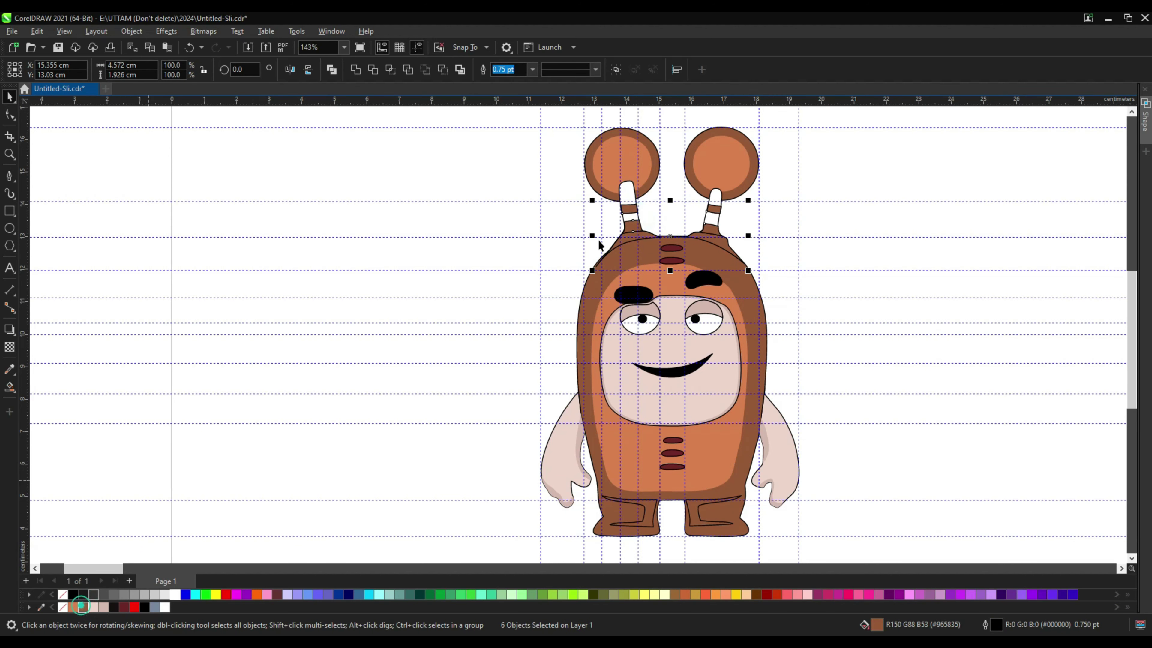
left_click(840, 281)
scroll(623, 318, "down", 3)
scroll(669, 363, "up", 6)
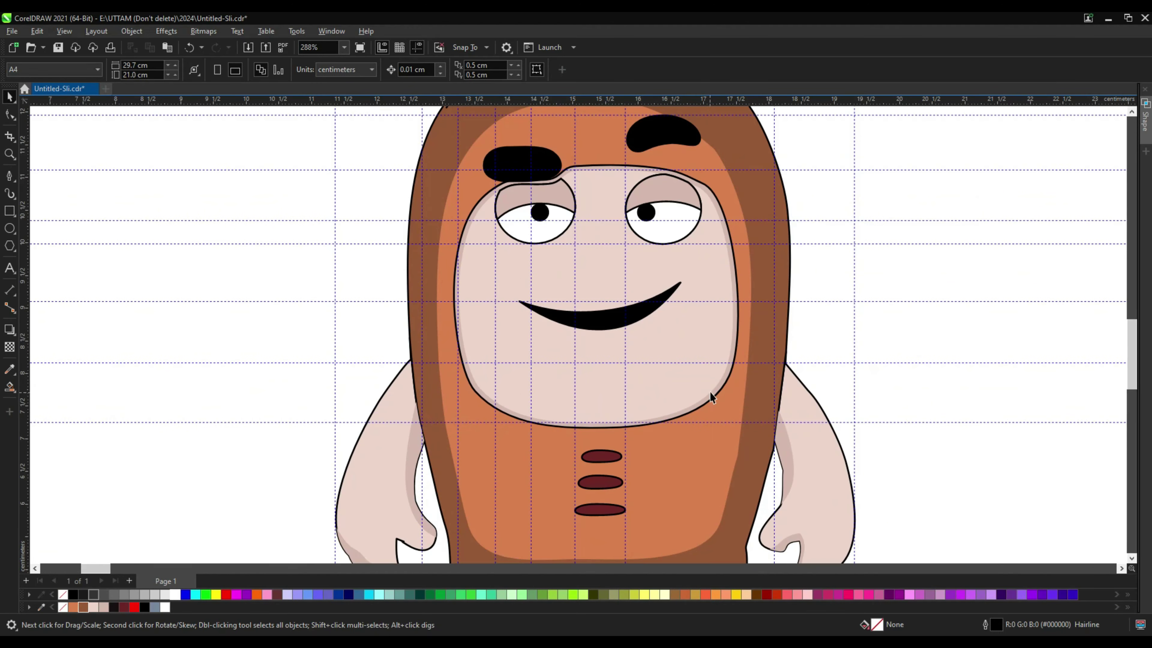
scroll(722, 374, "up", 1)
left_click(721, 377)
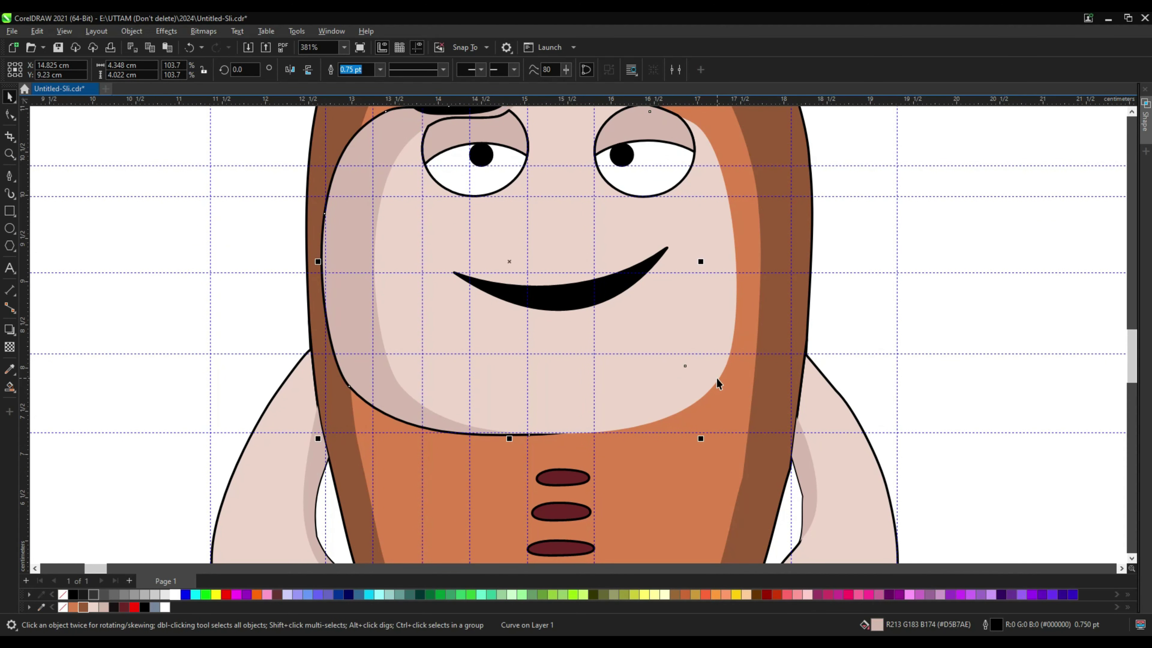
scroll(715, 373, "down", 2)
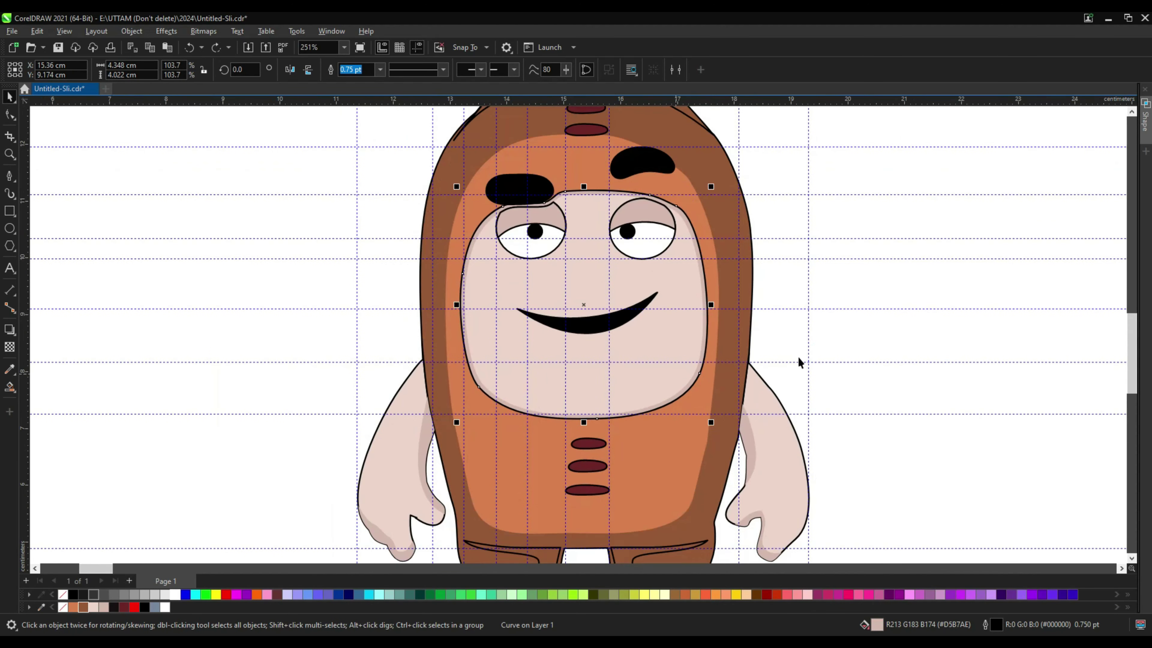
Adjust the curve nodes where the arm on the right side meets the body
left_click(688, 386)
key("F10")
scroll(743, 382, "up", 2)
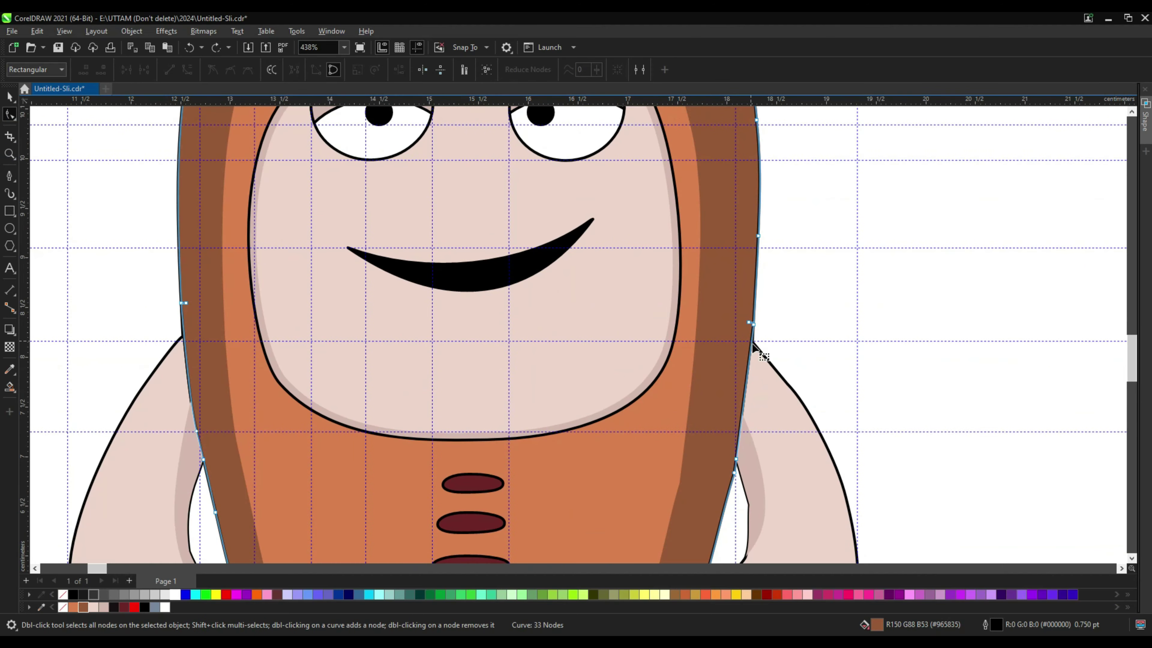
left_click_drag(734, 345, 702, 338)
key("ctrl+z")
left_click(775, 413)
scroll(759, 350, "up", 3)
scroll(732, 340, "down", 4)
left_click(746, 453)
scroll(782, 374, "down", 2)
scroll(735, 336, "up", 5)
left_click_drag(773, 318, 754, 335)
scroll(810, 383, "down", 8)
left_click(798, 221)
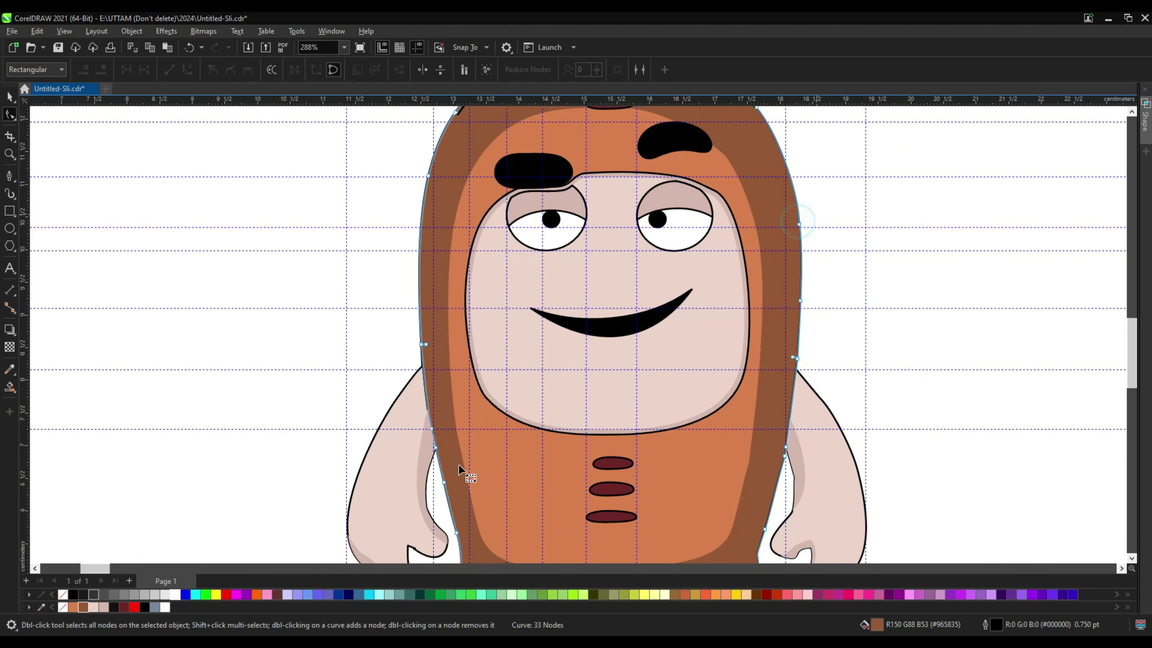
Reshape the upper end of the left-side arm so that its top nodes sit beneath the body
scroll(459, 469, "up", 3)
left_click(424, 474)
scroll(390, 367, "up", 1)
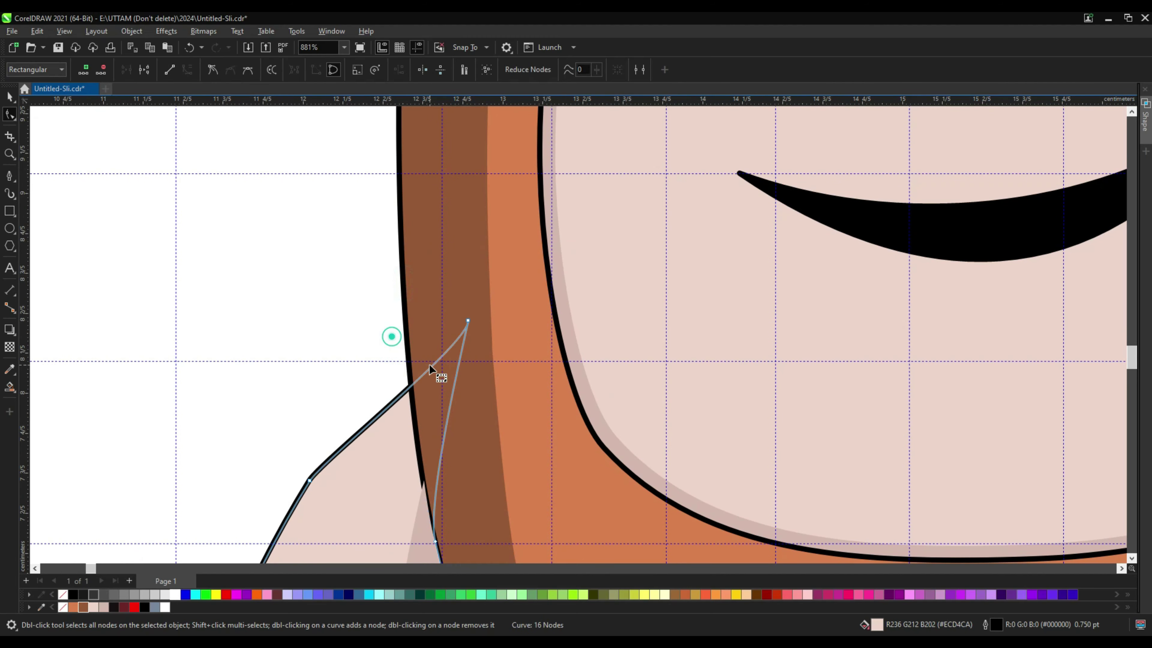
scroll(430, 363, "down", 3)
scroll(385, 394, "up", 4)
key("ctrl+z")
scroll(451, 324, "down", 5)
scroll(450, 421, "up", 4)
left_click_drag(464, 439, 525, 434)
scroll(479, 485, "up", 2)
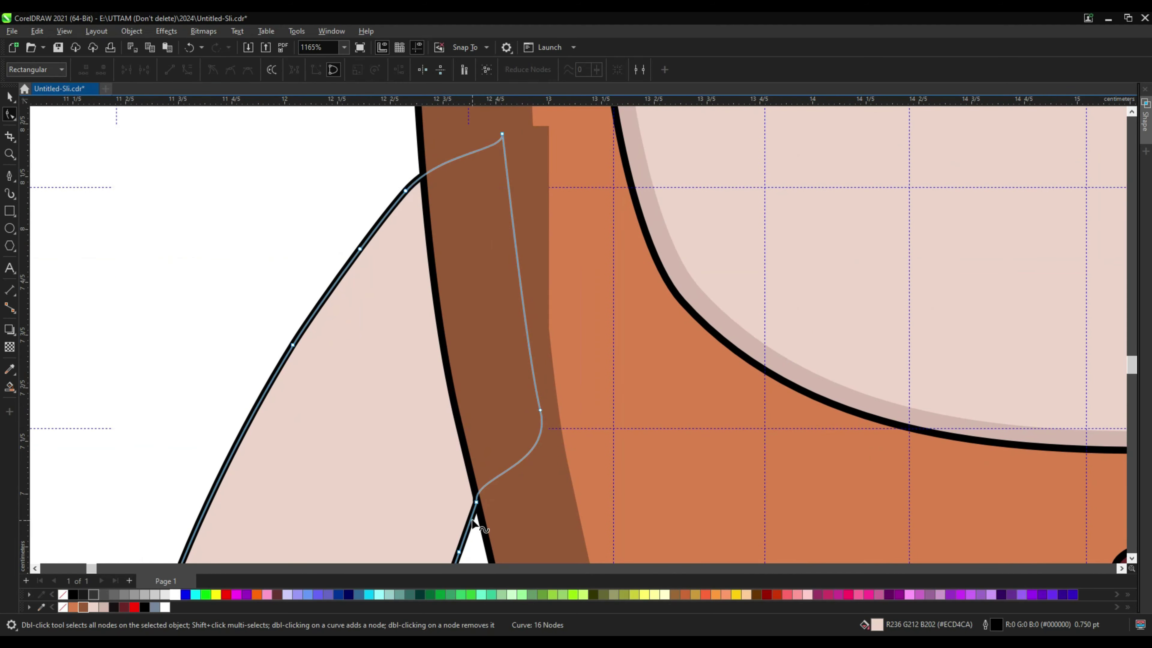
Refine the left-side arm's inner edge nodes where the armpit meets the body outline
left_click(476, 502)
key("ctrl+z")
left_click(351, 313)
left_click(477, 503)
left_click_drag(485, 482, 488, 484)
left_click(363, 476)
scroll(483, 404, "down", 4)
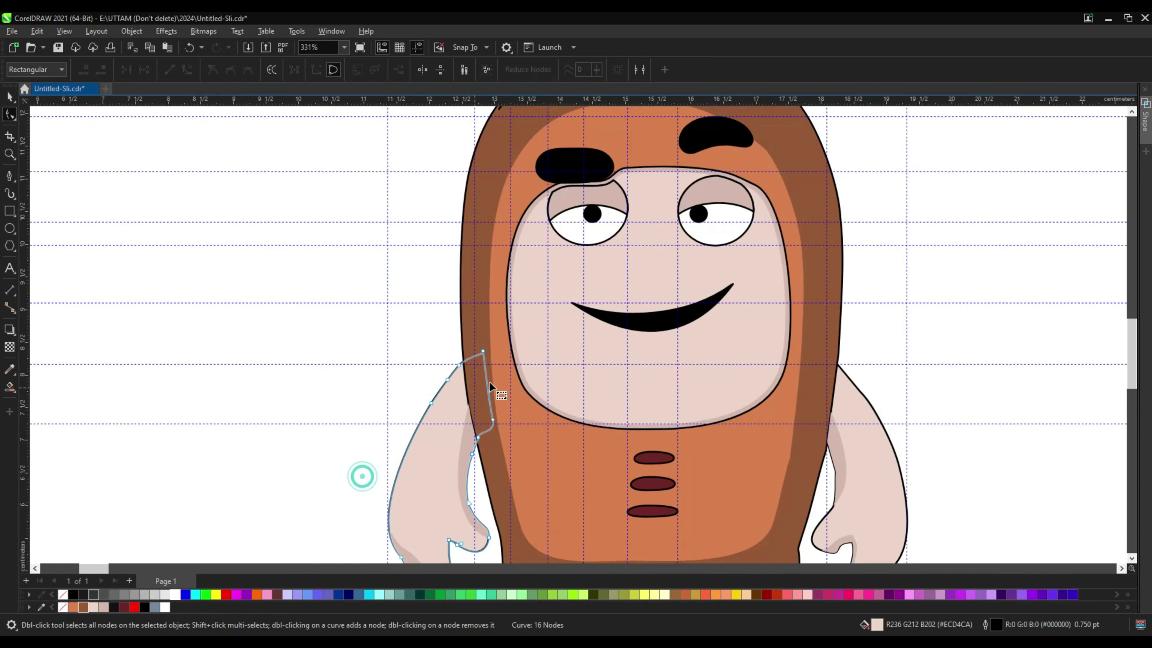
left_click(835, 387)
left_click(10, 96)
left_click(363, 326)
Fill the shading shapes on both legs with orange and remove their outlines
left_click(614, 507)
left_click(553, 513, "shift")
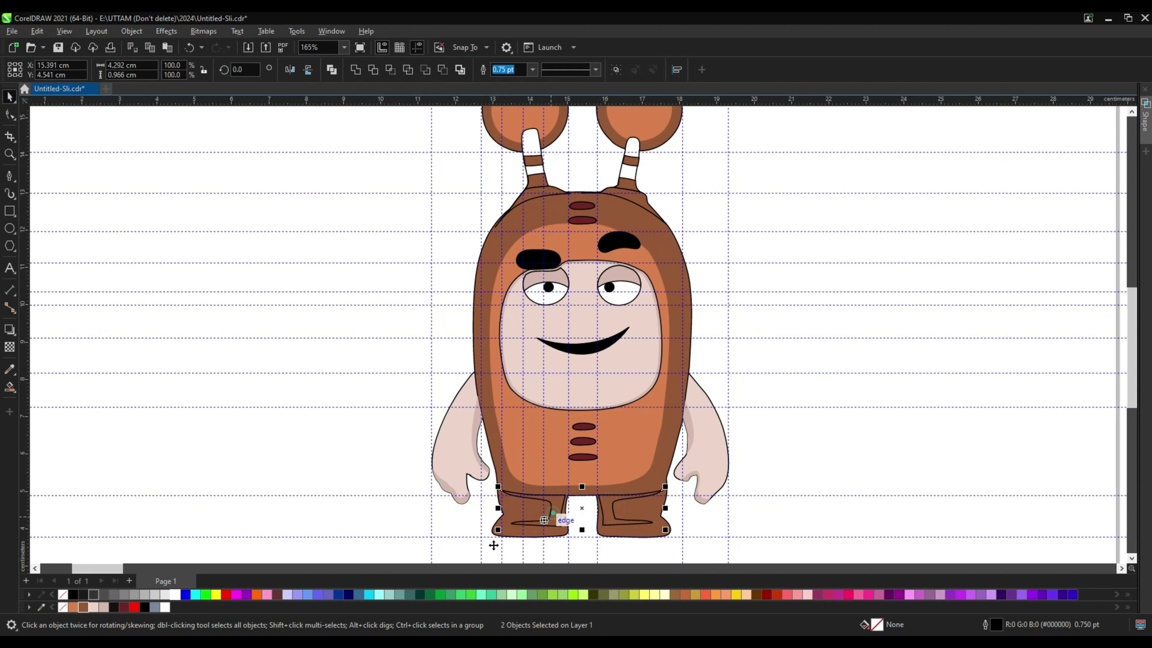
left_click(75, 607)
left_click(533, 69)
left_click(498, 81)
left_click(800, 236)
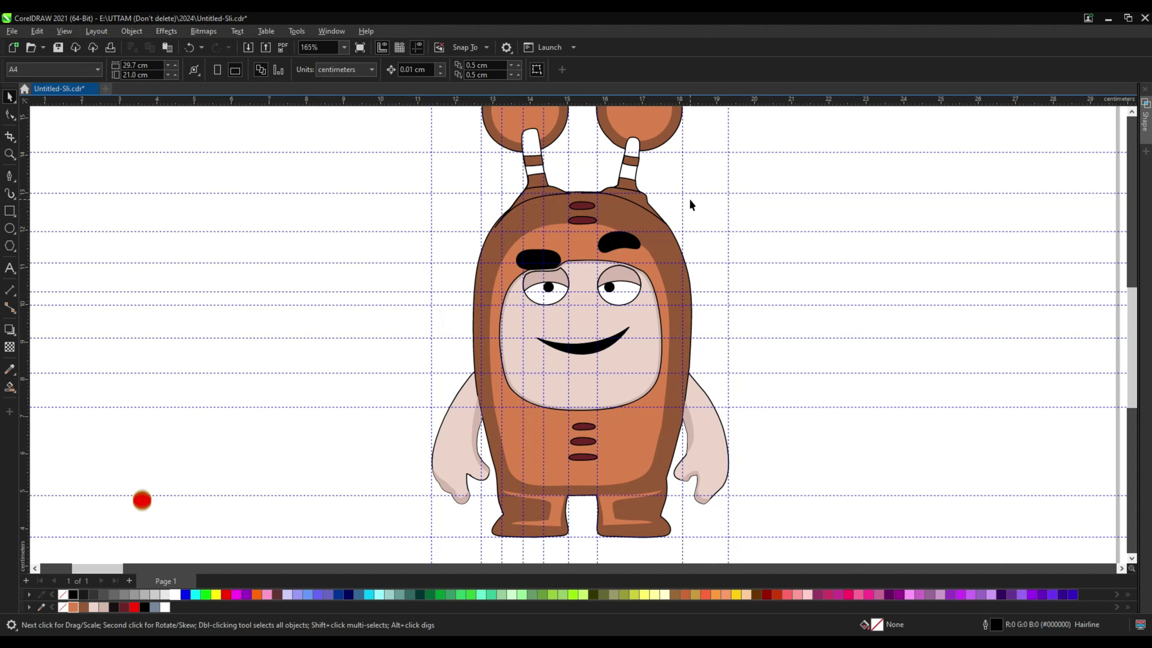
Try the orange fill on the main body shape, and undo it together with the legs' outline removal
left_click(676, 267)
left_click(75, 607)
left_click(826, 244)
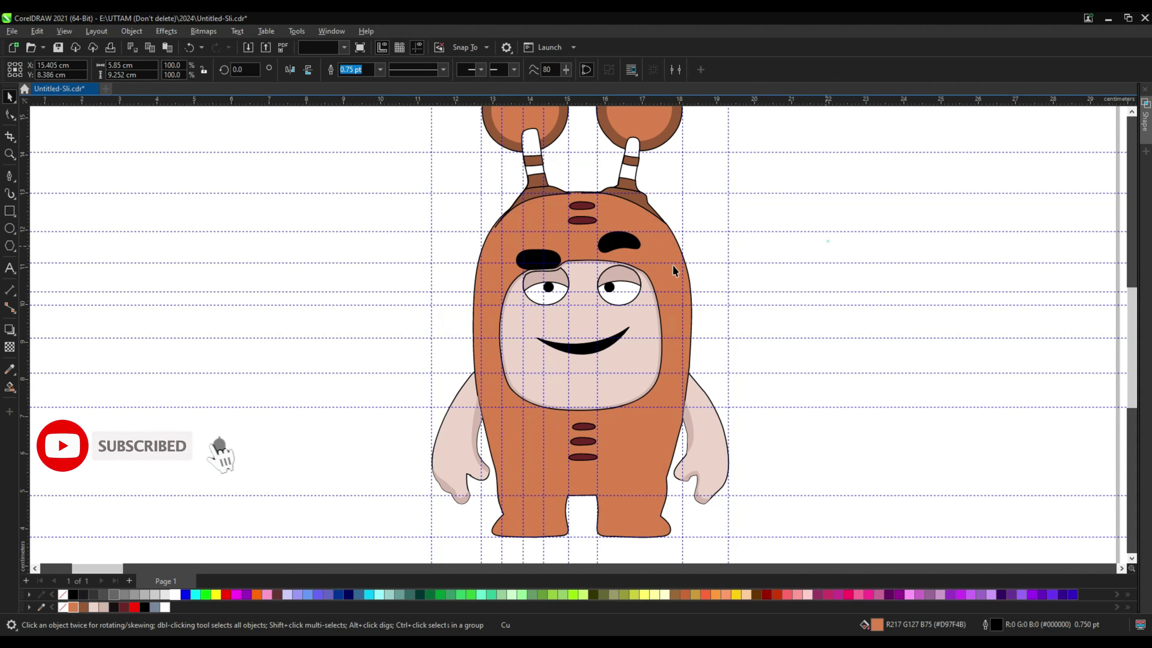
key("ctrl+z")
key("Escape")
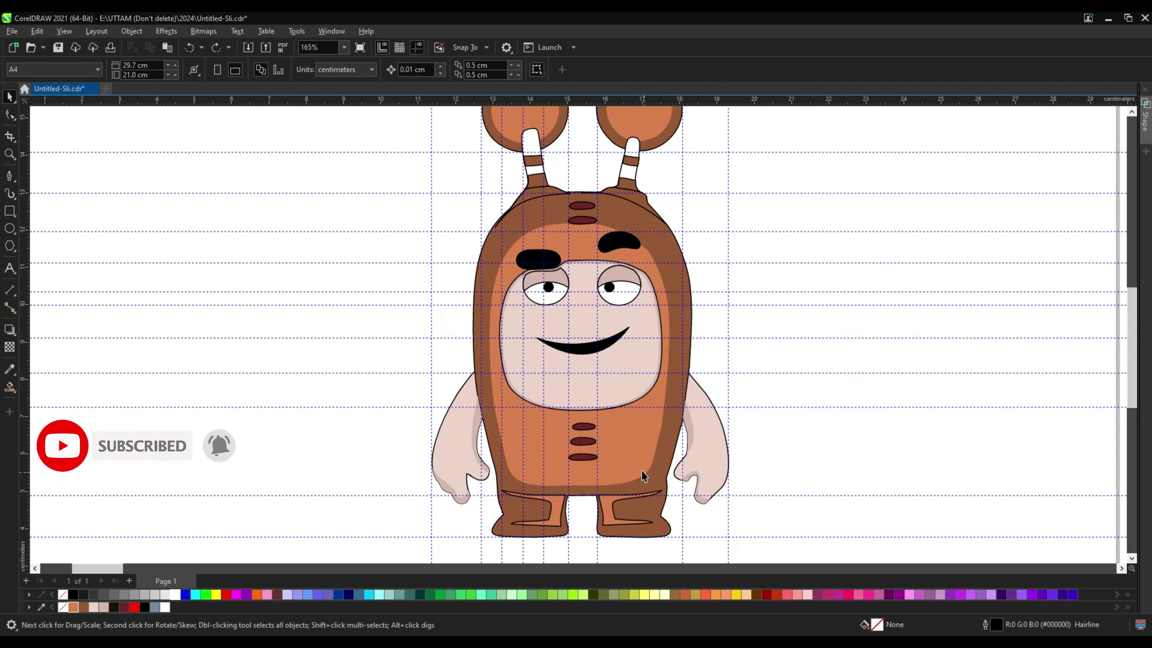
Swap the body colours by filling the inner torso shape with brown and the main body shape with orange
left_click(642, 472)
left_click(84, 607)
left_click(780, 329)
left_click(673, 334)
left_click(74, 607)
left_click(816, 348)
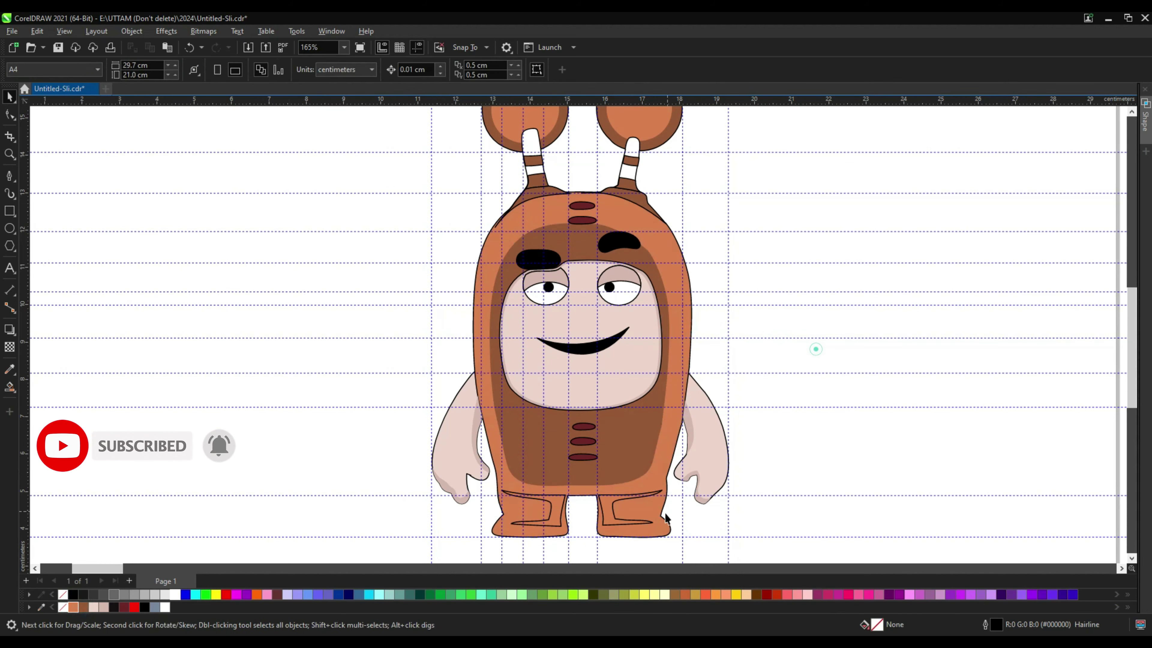
Fill the shading shapes on both legs with brown and remove their outlines
left_click(665, 518)
left_click(534, 71)
left_click(510, 84)
left_click(855, 256)
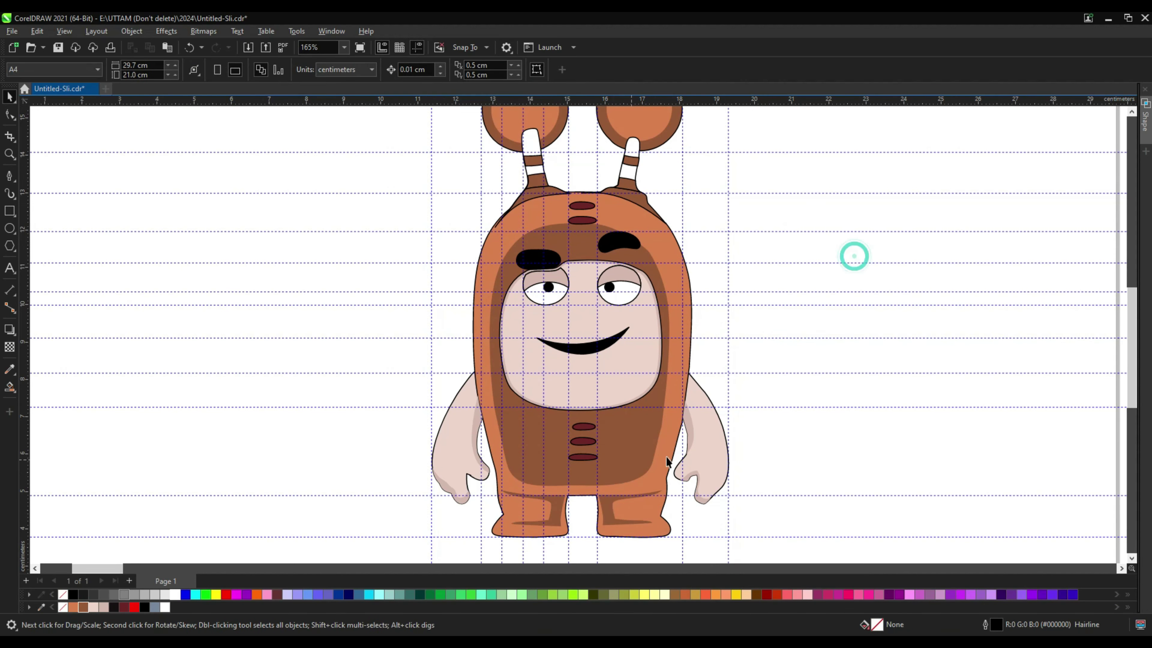
scroll(793, 370, "down", 2)
scroll(808, 291, "up", 2)
scroll(682, 464, "up", 4)
left_click(663, 466)
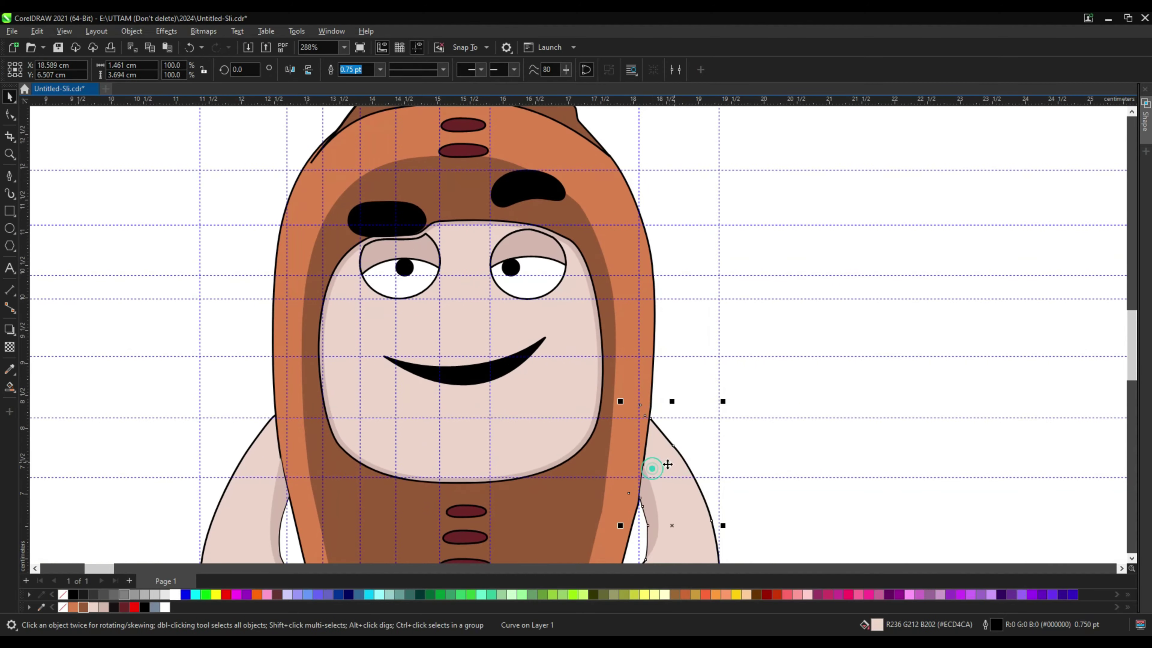
key("ctrl+z")
scroll(711, 415, "down", 7)
left_click_drag(836, 381, 676, 511)
scroll(680, 491, "up", 4)
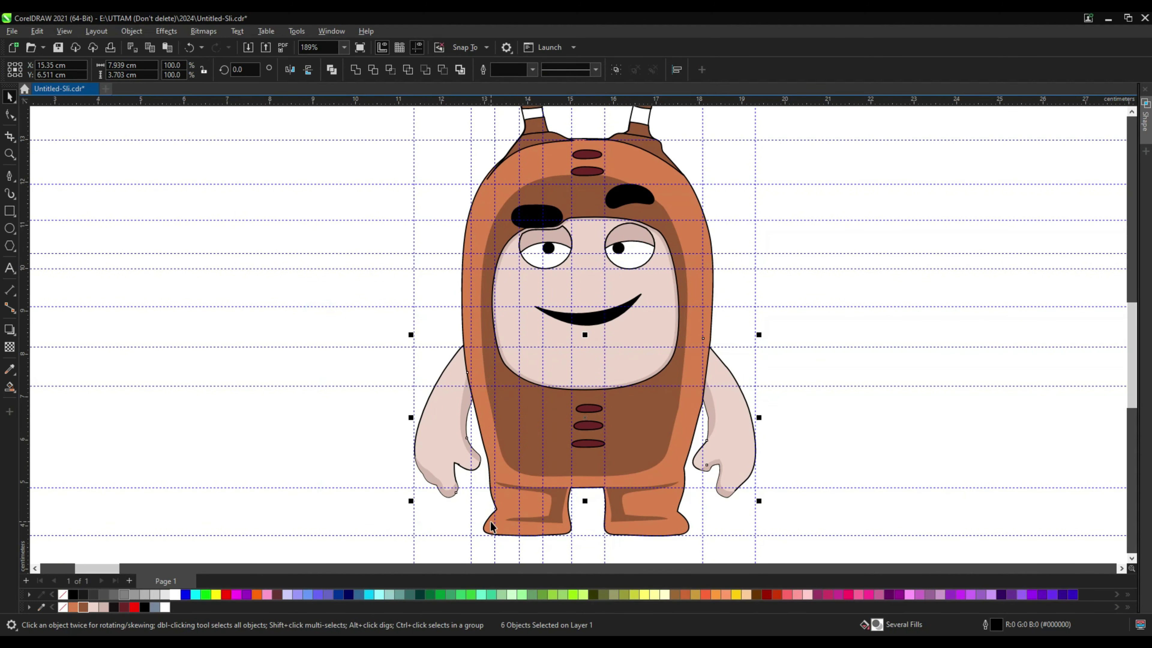
left_click(839, 282)
scroll(583, 492, "down", 2)
scroll(634, 399, "up", 7)
left_click_drag(648, 403, 677, 399)
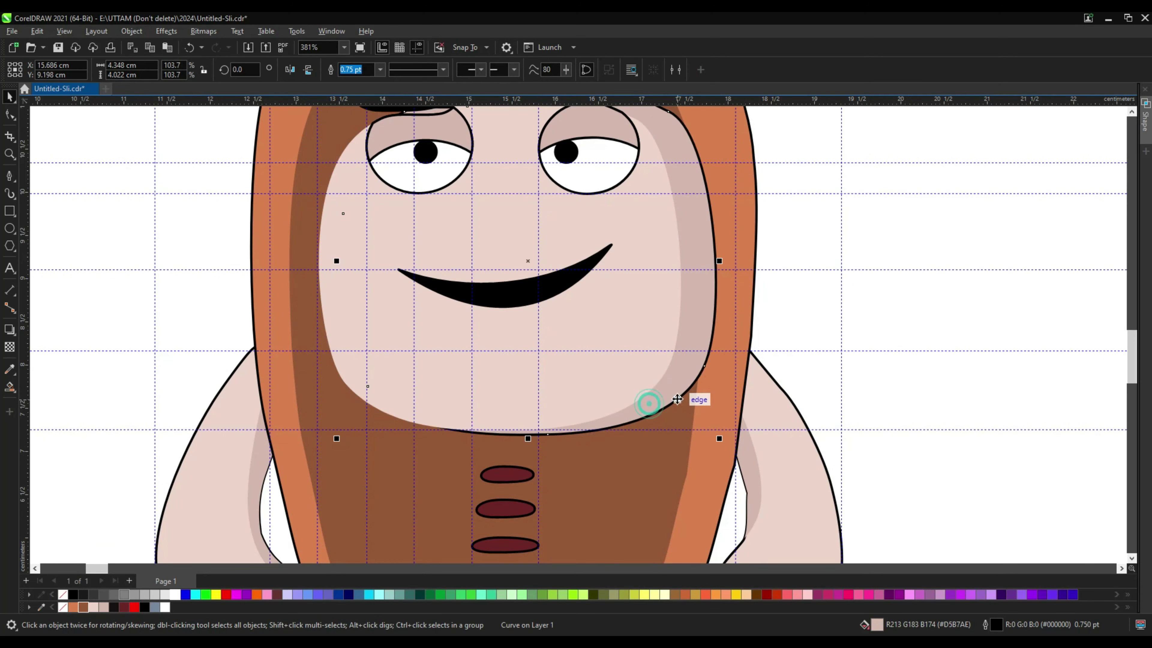
key("ctrl+z")
Duplicate the dusky pink face shading shape in place and order the copy behind the face
right_click(666, 387)
left_click(700, 99)
right_click(859, 250)
left_click(894, 343)
right_click(642, 332)
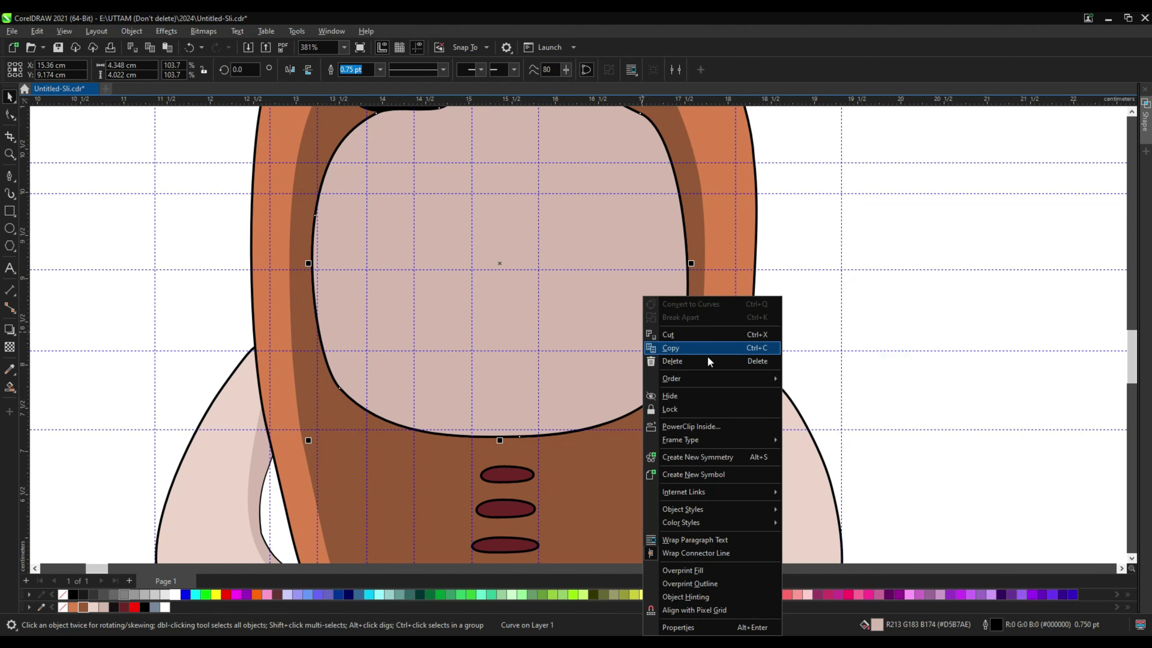
mouse_move(717, 380)
left_click(816, 469)
left_click(631, 427)
Enlarge the face shape's copy to about 4.5 × 4.16 cm and fill it with orange (#D97F4B) without an outline
left_click_drag(691, 440, 698, 452)
right_click(62, 607)
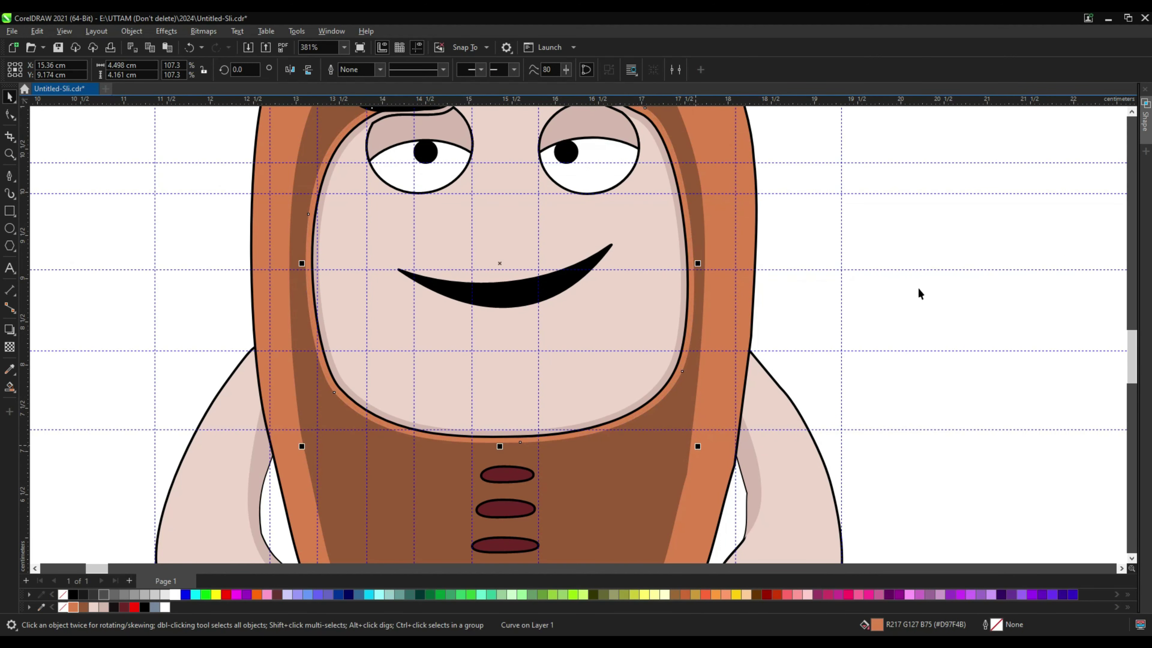
scroll(696, 448, "up", 2)
scroll(766, 360, "down", 2)
Give the dusky pink face shading shape a thinner outline
scroll(676, 339, "up", 2)
left_click(702, 347)
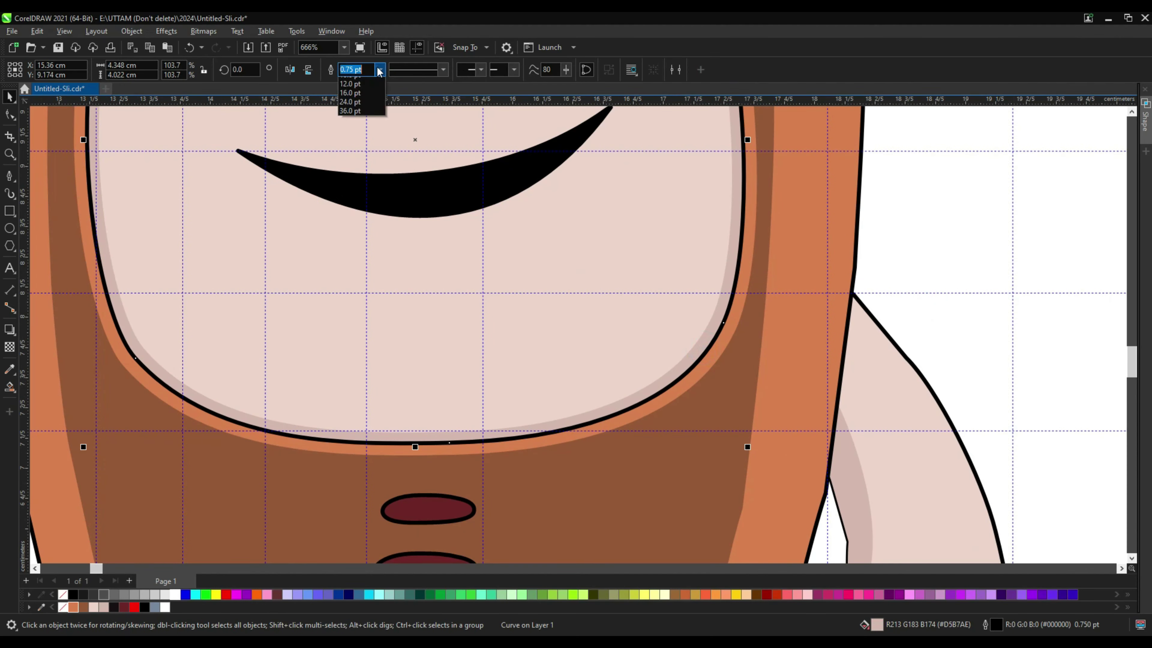
left_click(358, 91)
left_click(874, 188)
scroll(874, 275, "down", 4)
left_click(875, 275)
Set the mouth's outline width to 1.5 pt
scroll(523, 313, "up", 2)
left_click(559, 298)
left_click(379, 70)
left_click(360, 125)
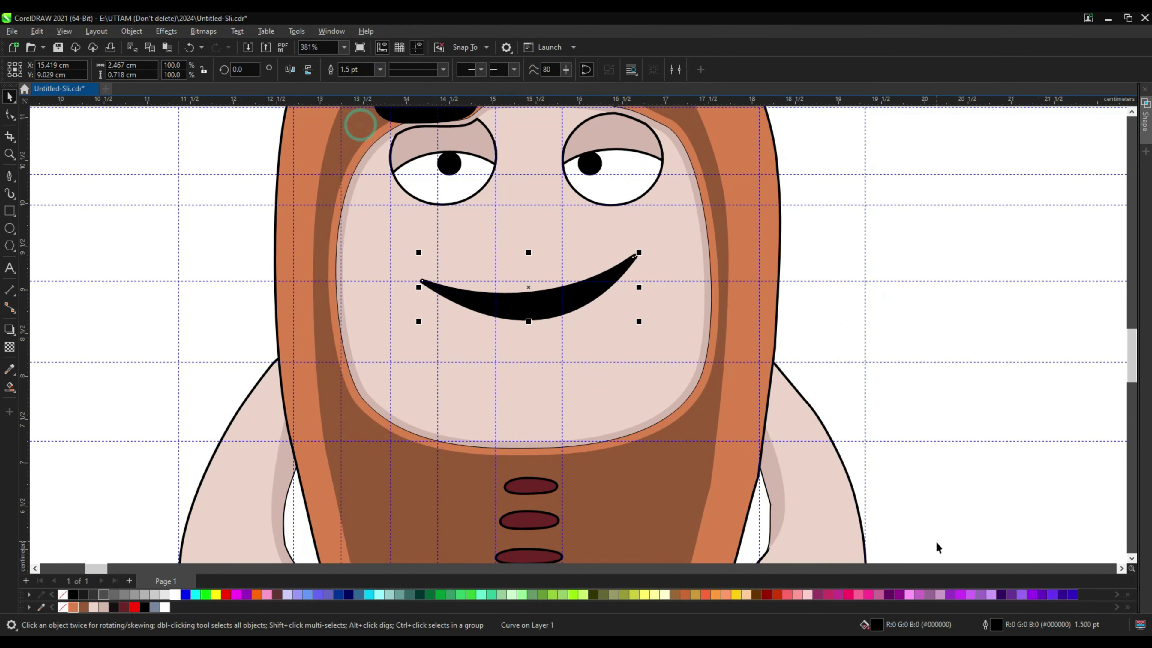
Recolour the mouth's outline with the dusky pink sampled from the face shading and readjust its width
double_click(997, 625)
left_click_drag(631, 199, 981, 214)
left_click(869, 255)
left_click(942, 431)
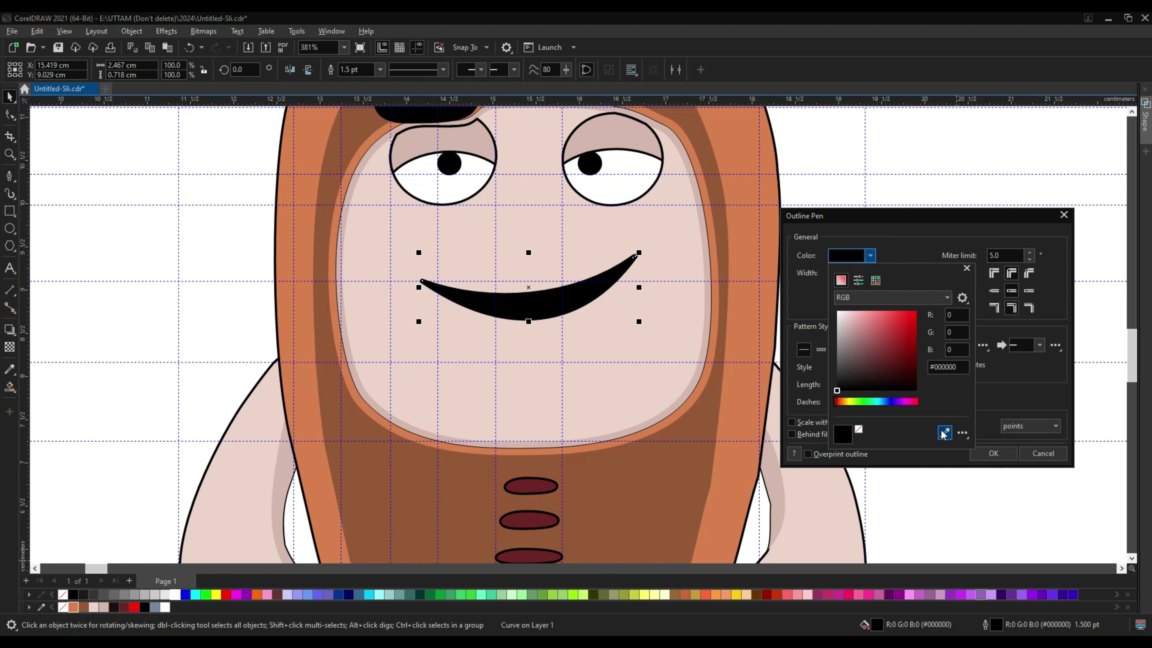
left_click(706, 273)
left_click(983, 450)
left_click(380, 69)
left_click(353, 118)
left_click(863, 284)
scroll(556, 332, "down", 3)
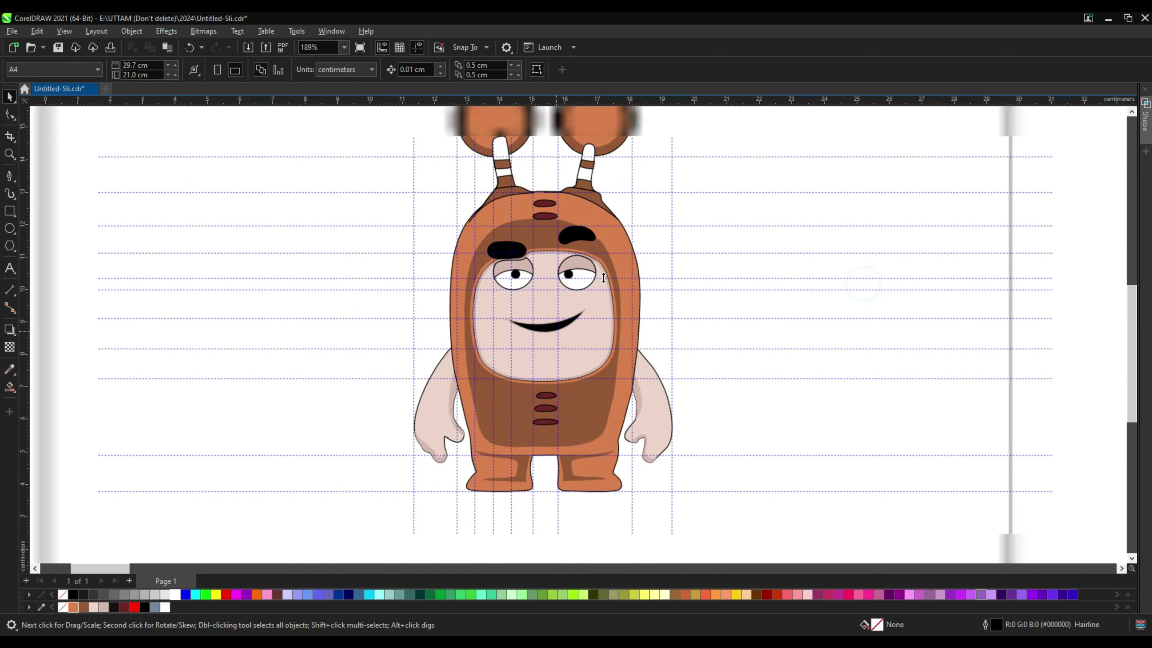
left_click(746, 221)
scroll(519, 261, "up", 4)
left_click(537, 327)
scroll(537, 326, "up", 2)
left_click_drag(535, 318, 563, 319)
key("ctrl+z")
Duplicate the white shapes of both eyes in place
left_click(738, 314, "shift")
right_click(738, 314)
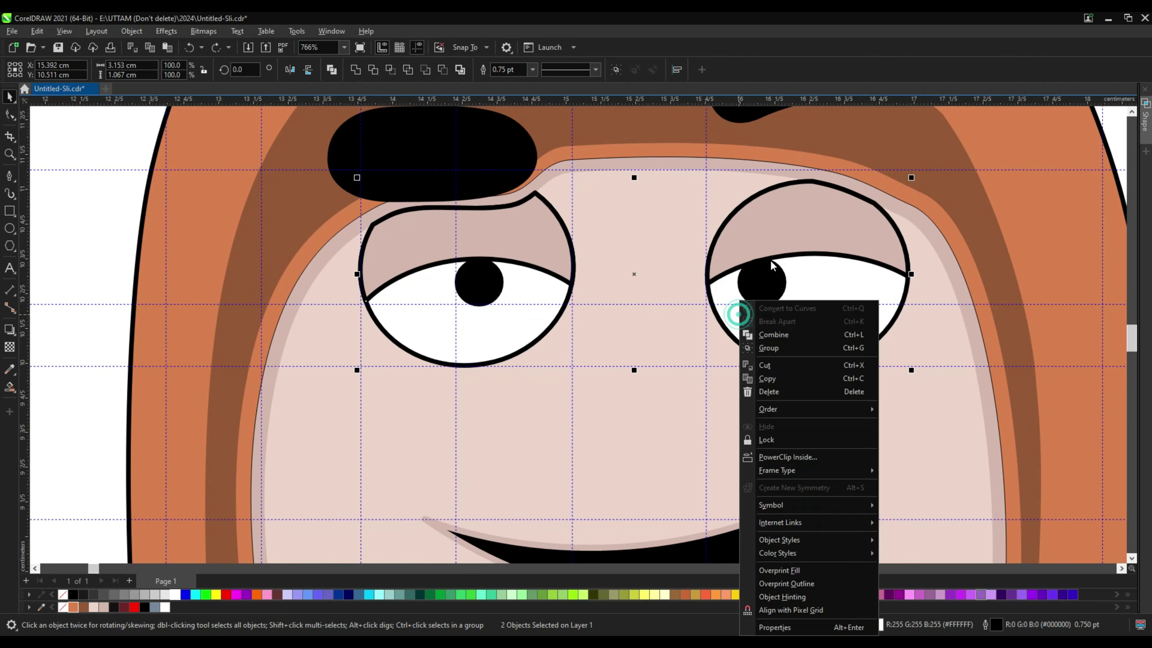
left_click(776, 376)
scroll(606, 322, "down", 2)
right_click(1003, 221)
left_click(1038, 284)
scroll(941, 303, "down", 2)
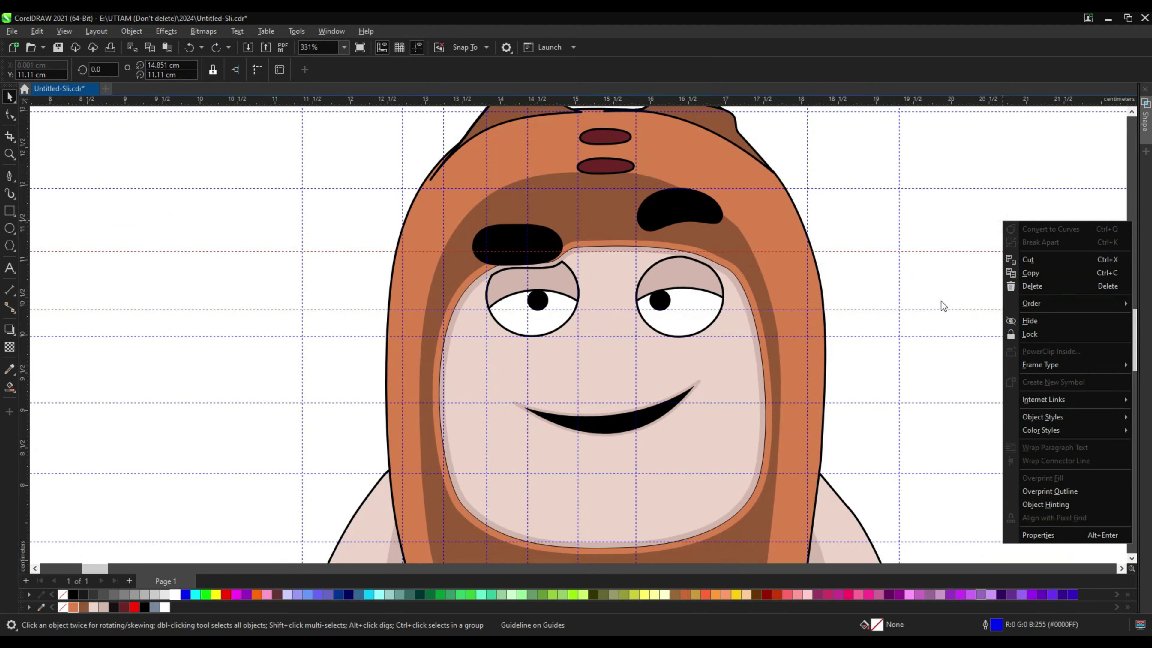
right_click(838, 353)
left_click(847, 445)
Enlarge each duplicated white eye shape slightly around its own centre
scroll(675, 313, "up", 2)
right_click(679, 302)
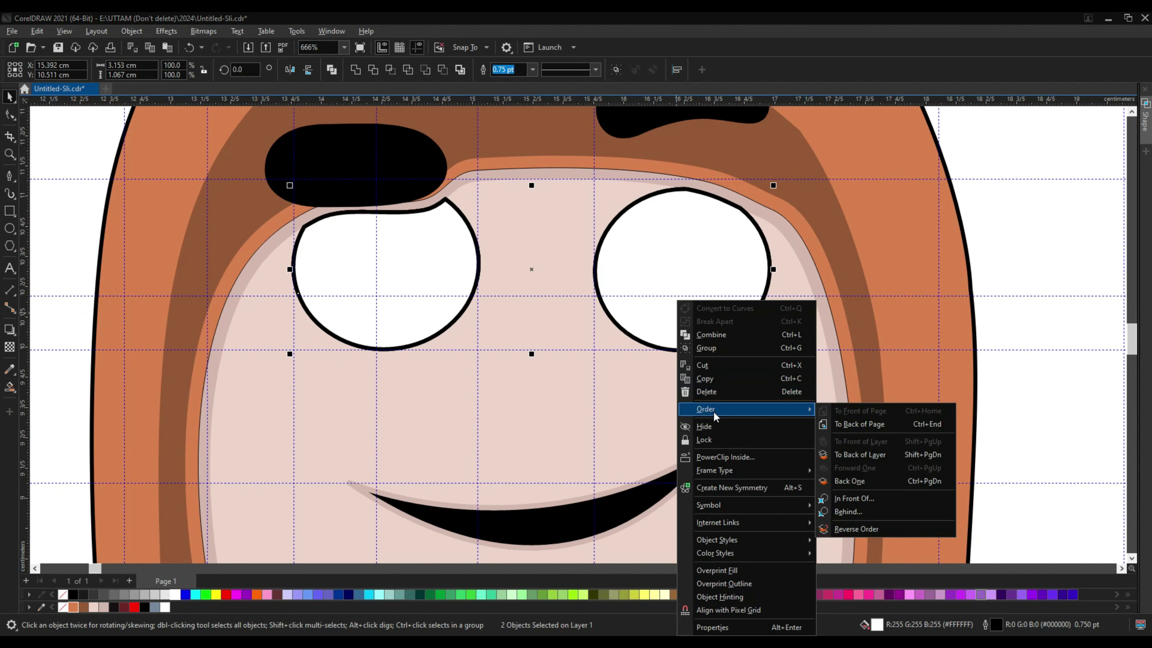
left_click(431, 330)
left_click(744, 344)
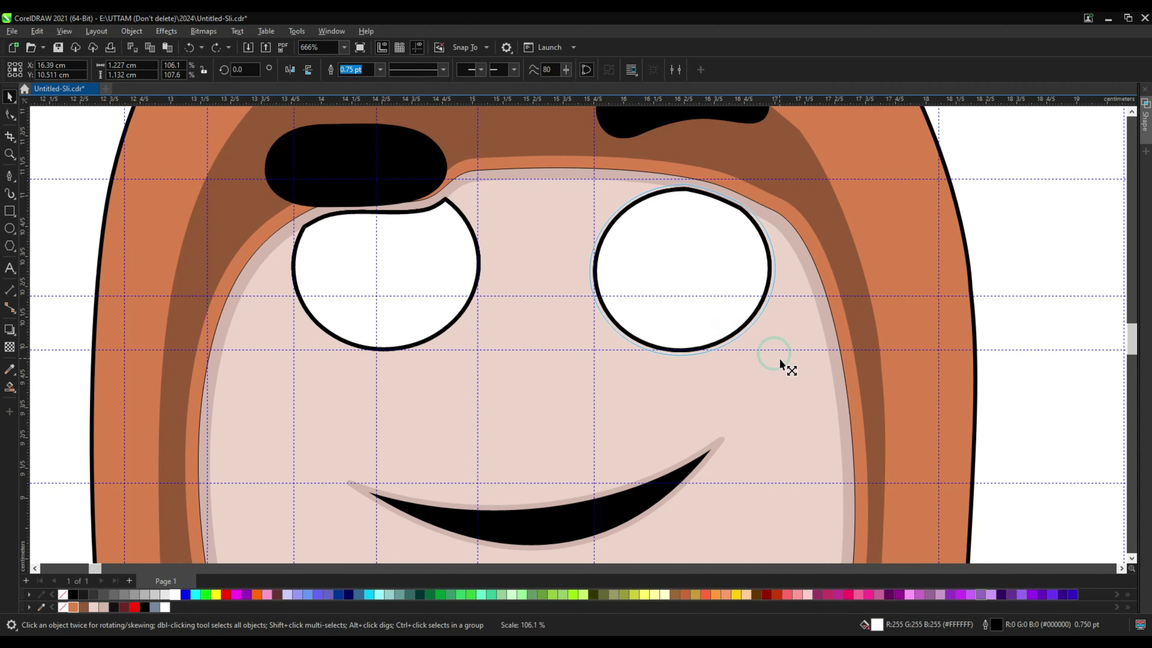
left_click_drag(780, 360, 779, 358)
left_click_drag(482, 353, 488, 358)
Order both enlarged eye shapes behind the original eyes
left_click(597, 311, "shift")
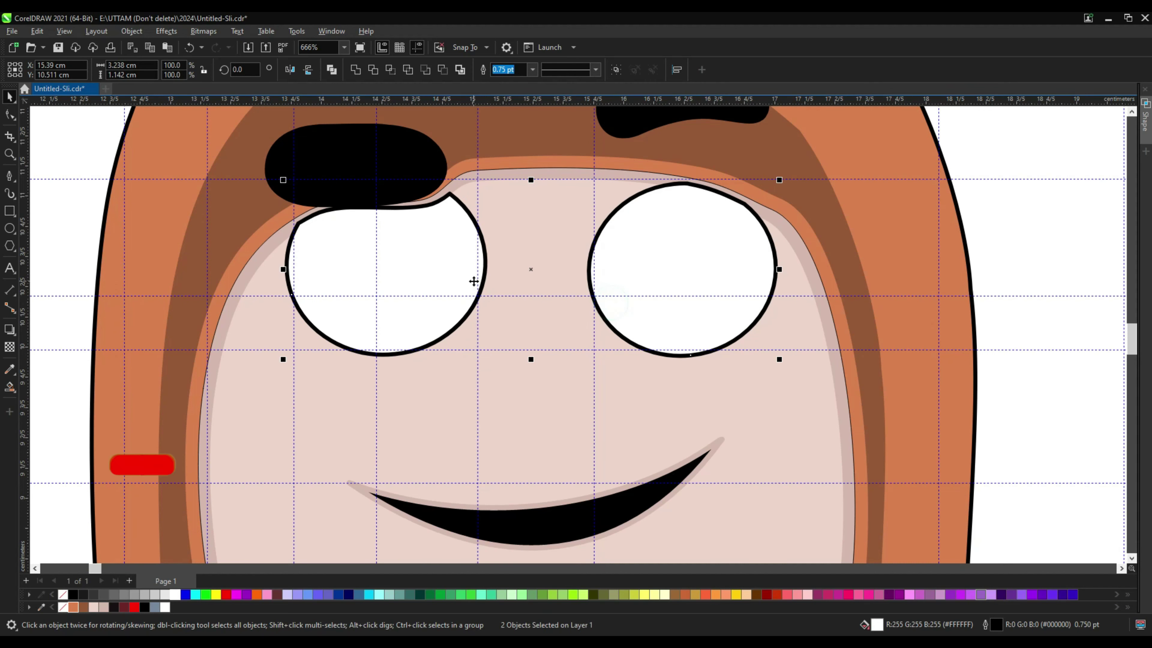
right_click(472, 281)
left_click(529, 386)
left_click(653, 479)
left_click(453, 362)
Fill both enlarged eye shapes with dusky pink (#D5B7AE) and remove their outlines
left_click(104, 607)
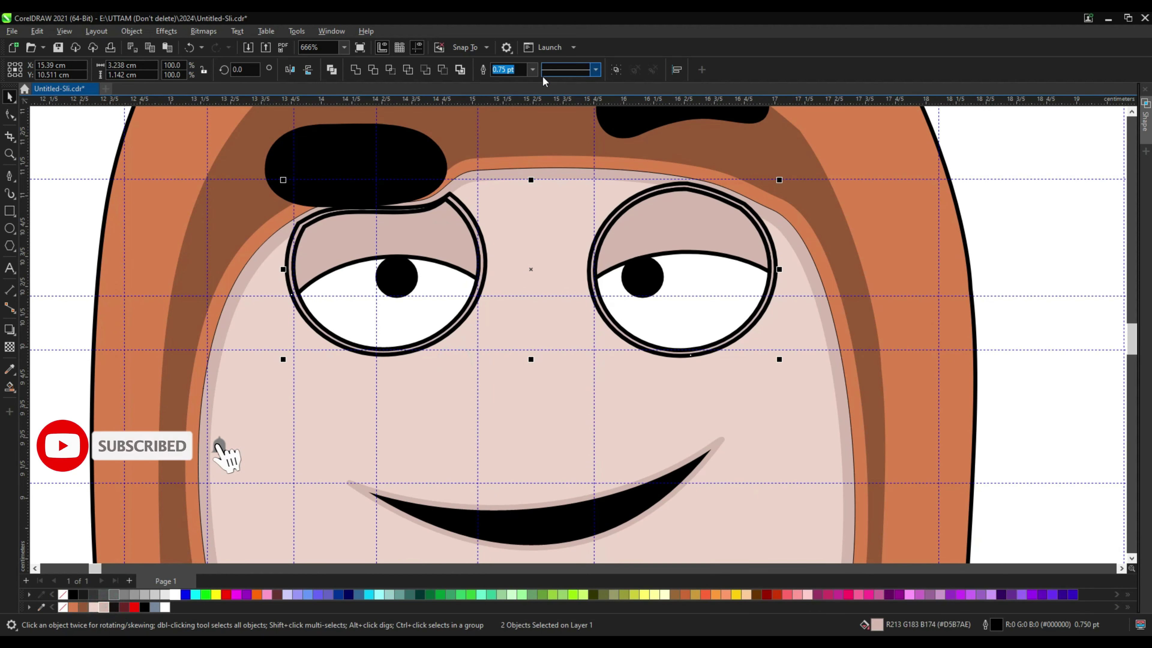
left_click(533, 70)
left_click(514, 81)
left_click(1016, 225)
Recolour the enlarged border shapes behind both eyes with a slightly darker, more saturated dusky pink
left_click(479, 294)
double_click(876, 624)
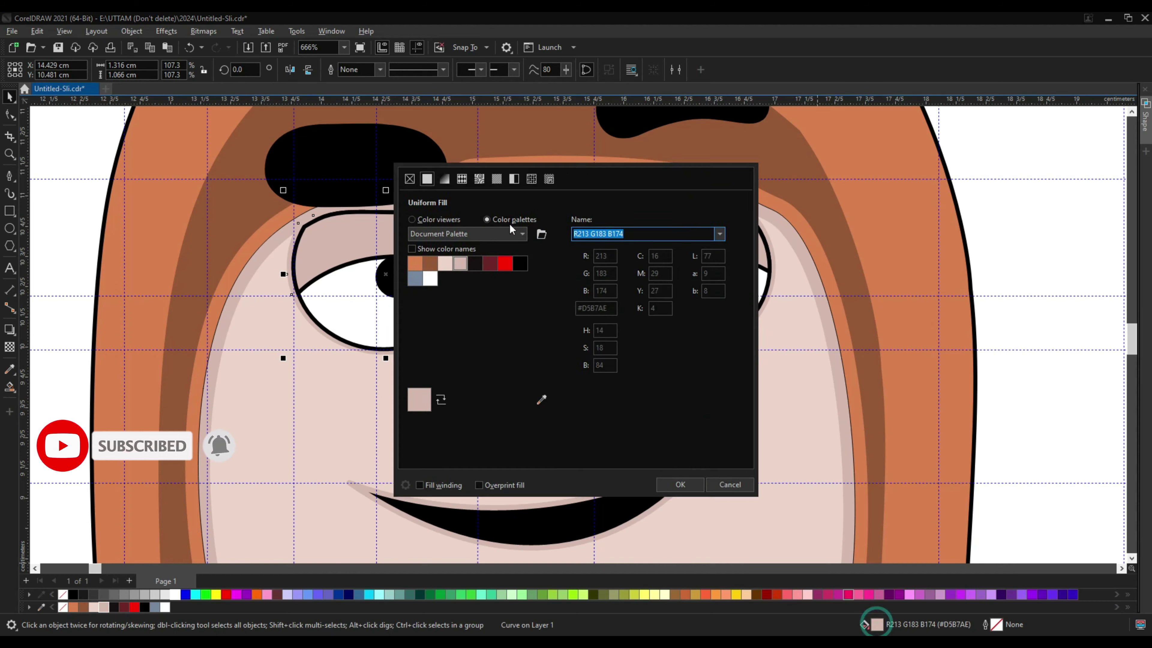
left_click_drag(506, 174, 833, 196)
left_click(773, 220)
left_click(754, 219)
left_click(740, 260)
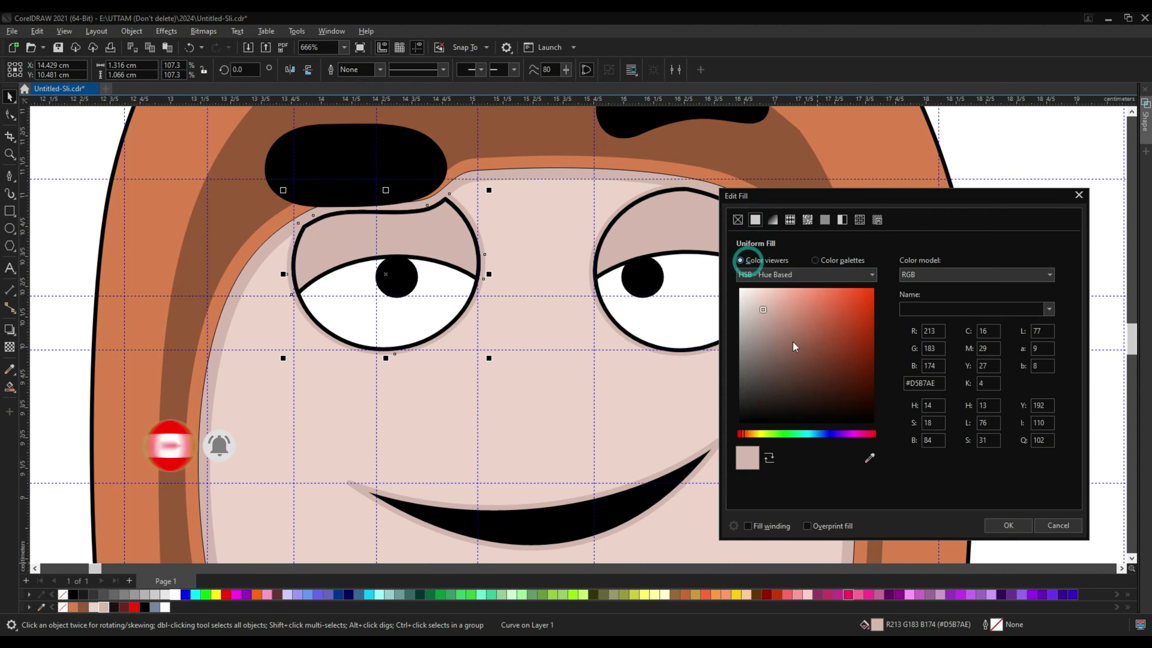
left_click(773, 313)
left_click(1008, 525)
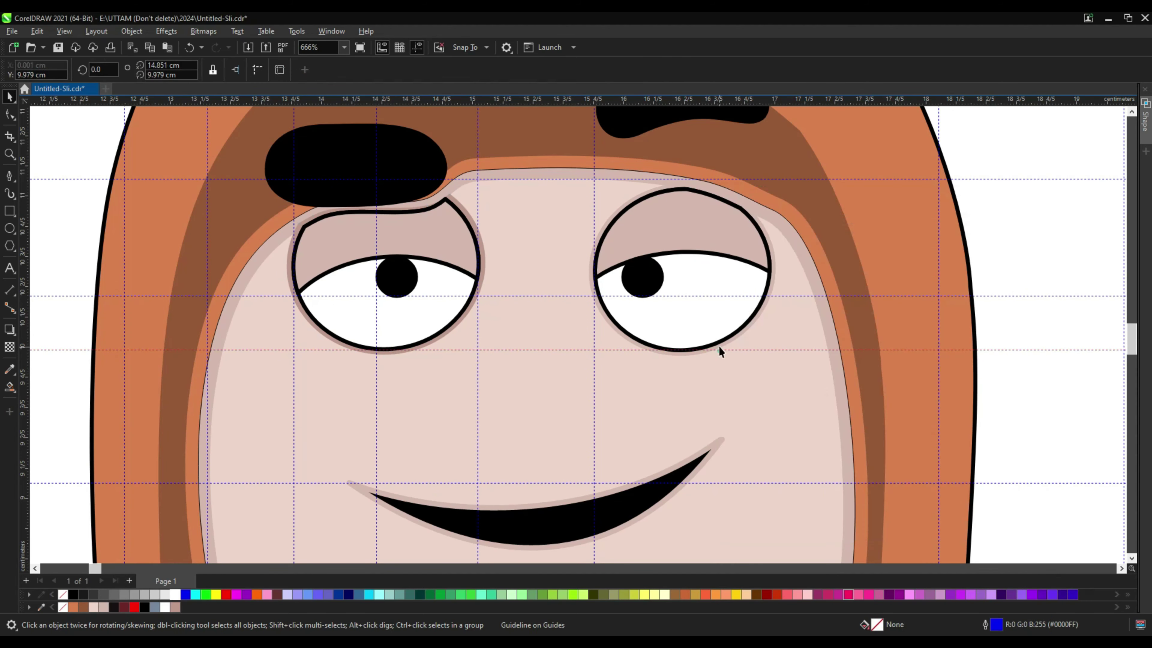
left_click(751, 326)
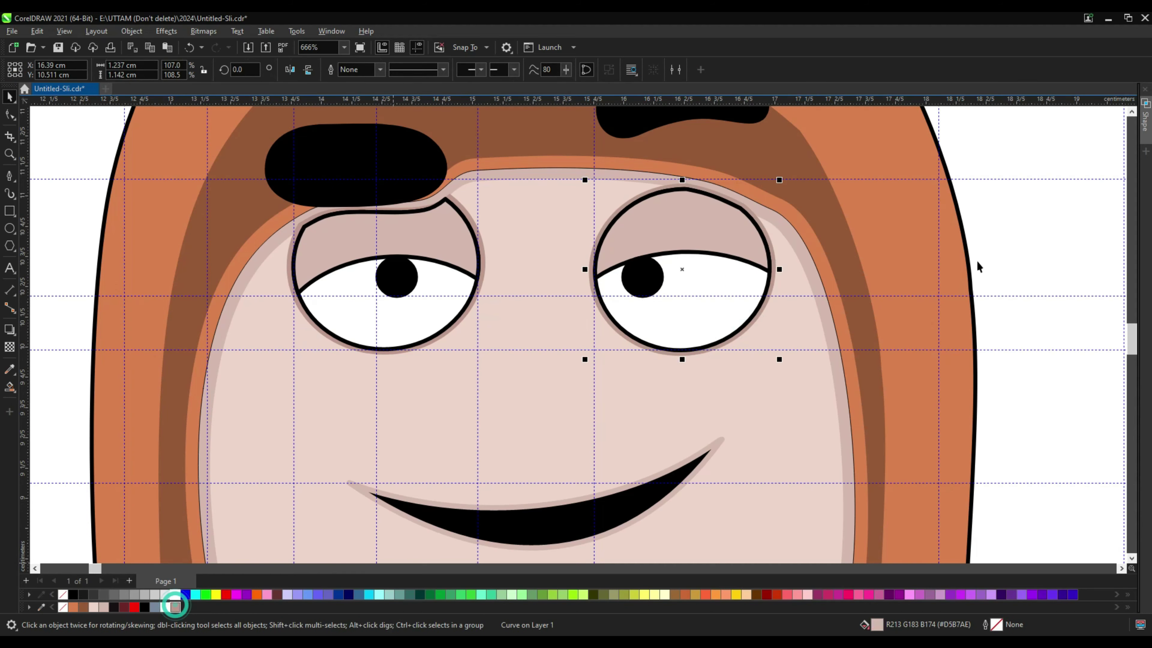
left_click(1025, 263)
Select the entire character and apply the Outline Pen settings to all its objects
scroll(646, 290, "down", 4)
left_click_drag(461, 162, 737, 441)
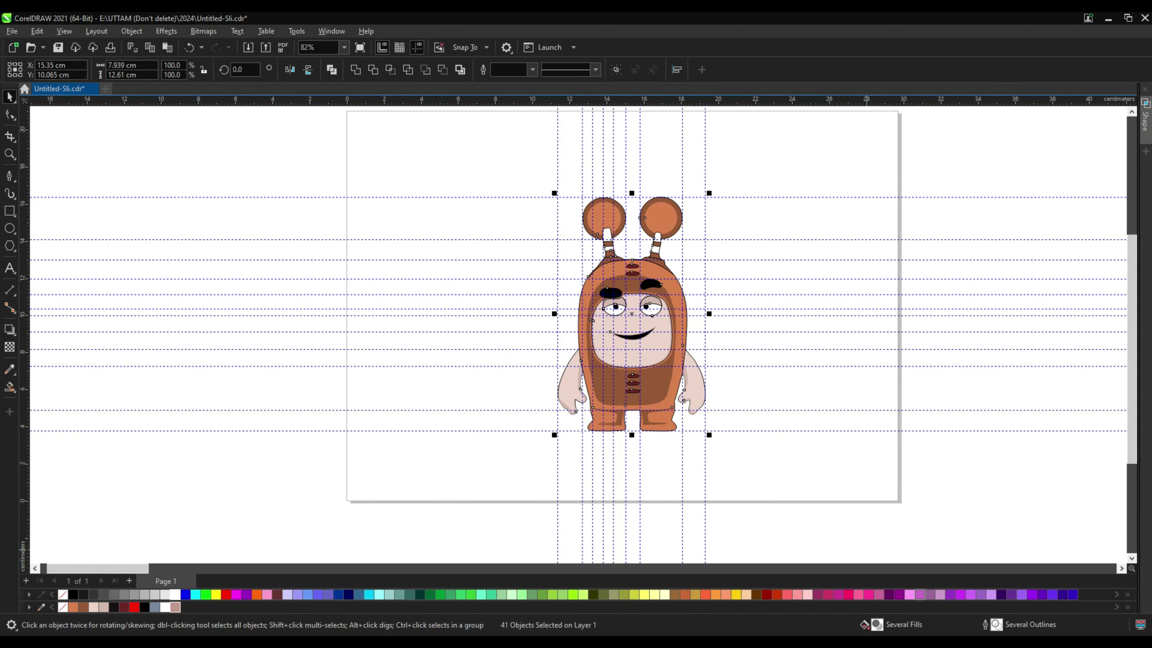
double_click(996, 624)
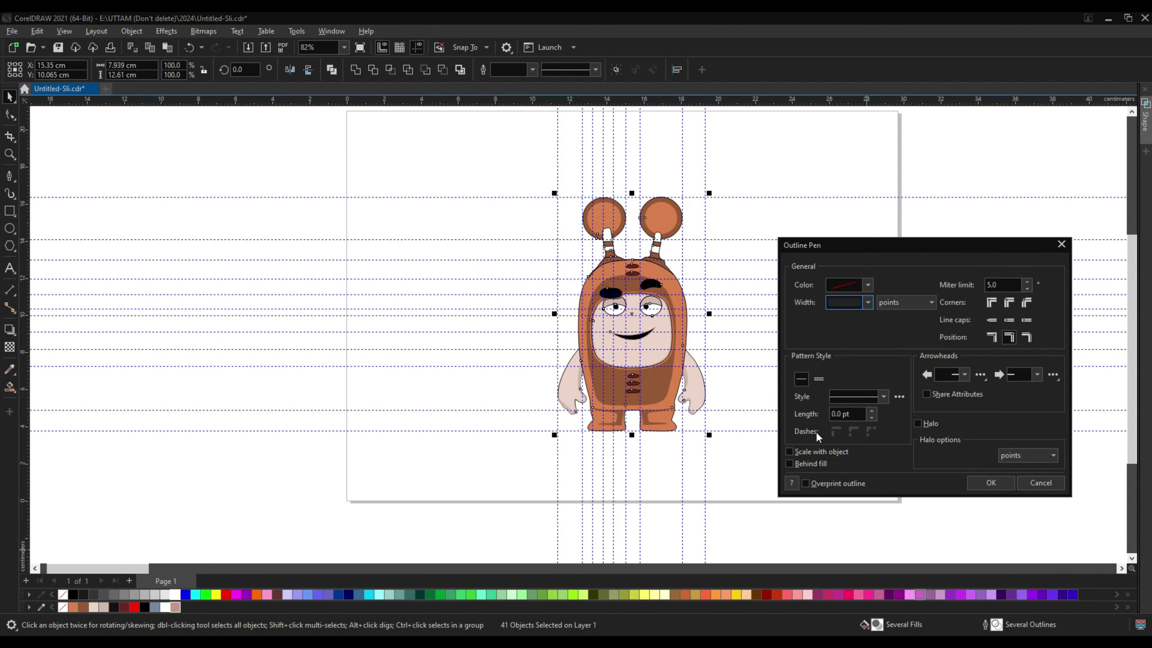
left_click(1003, 486)
left_click(766, 276)
Remove the outlines from the brown bands on both antennae
scroll(662, 245, "up", 3)
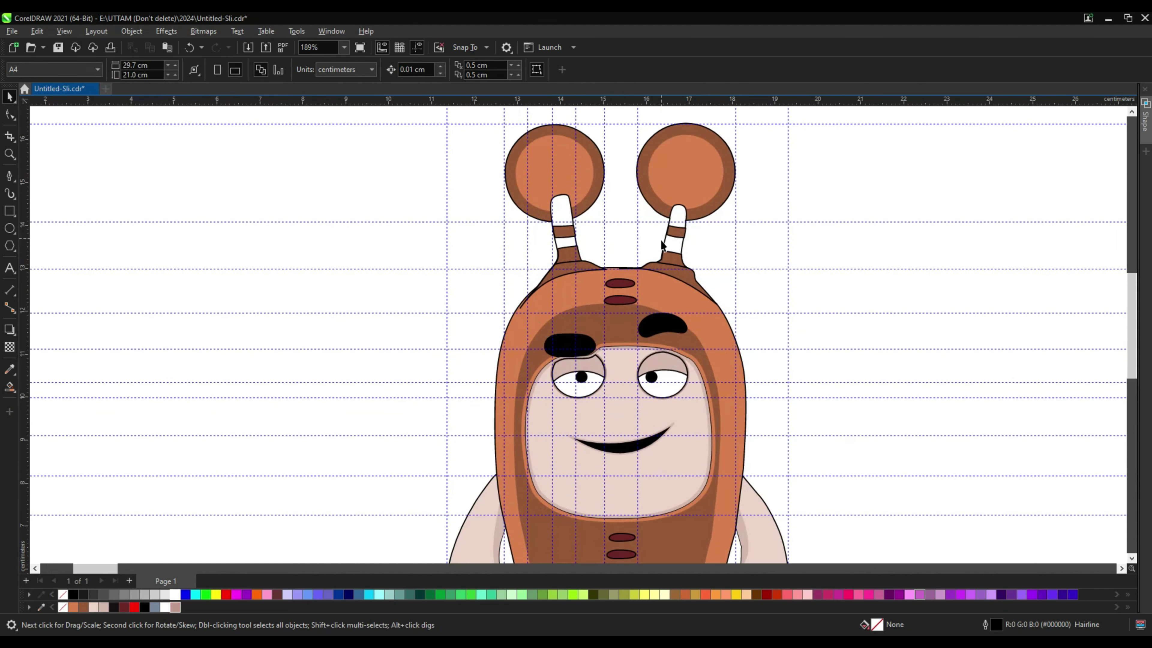
left_click(555, 254)
left_click(531, 74)
left_click(506, 82)
left_click(833, 260)
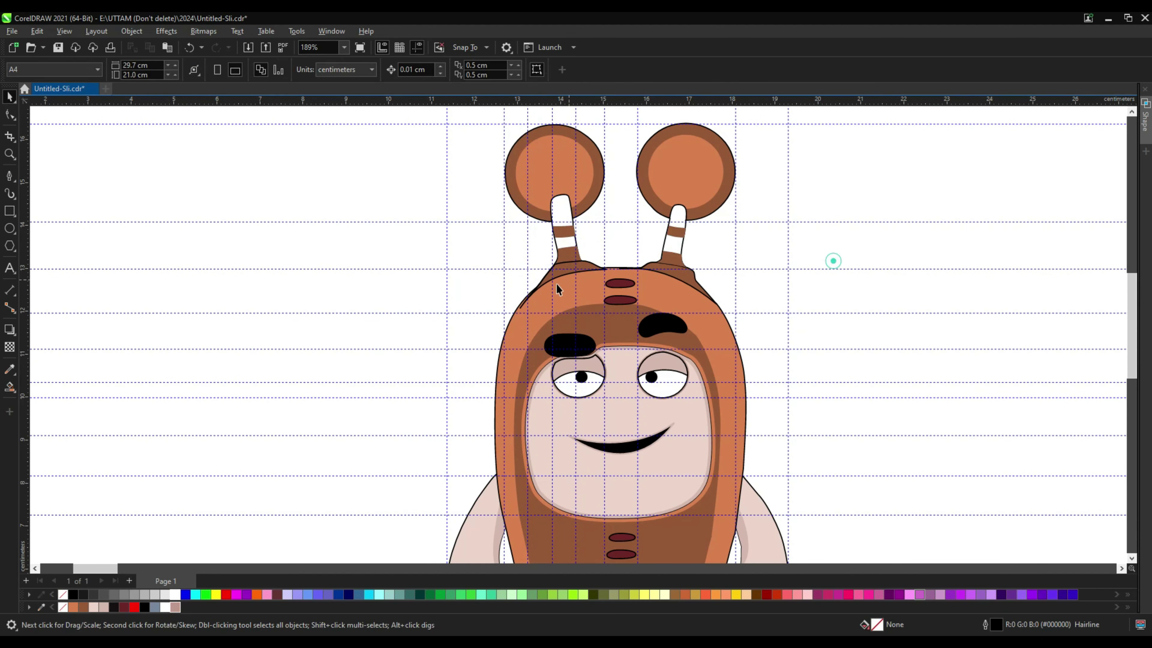
Remove the outlines from the brown base shapes beneath both antennae
scroll(540, 289, "up", 3)
left_click_drag(523, 295, 527, 301)
key("ctrl+z")
scroll(581, 260, "up", 1)
left_click(820, 253, "shift")
left_click(532, 72)
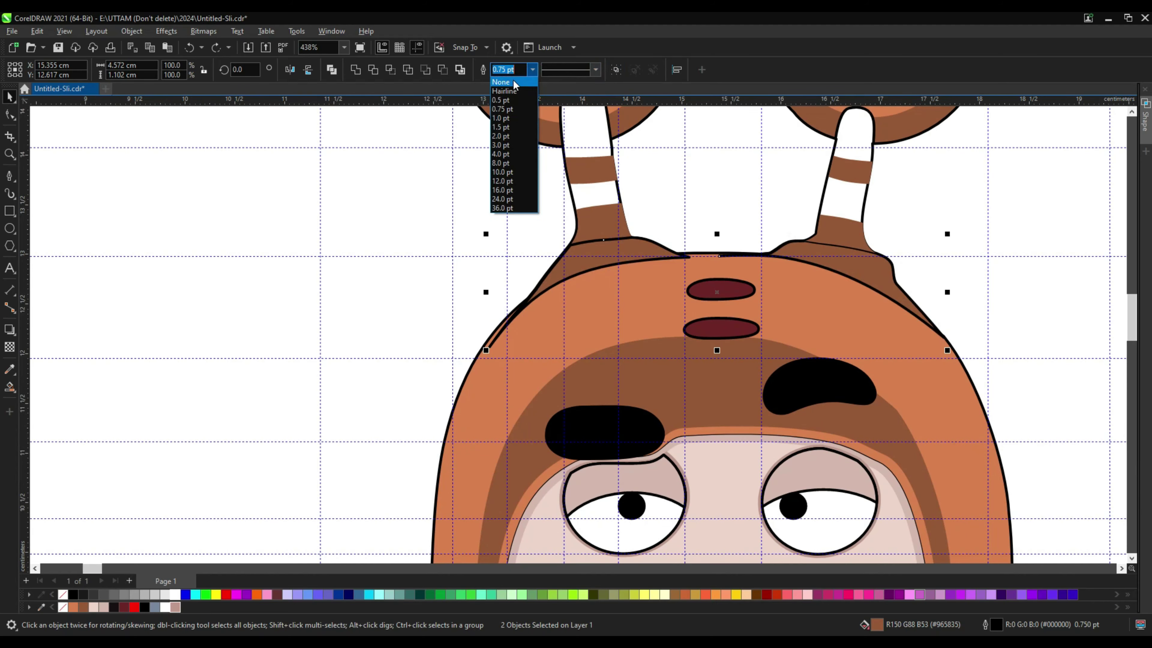
left_click(514, 82)
Reshape the left antenna's lowest brown band so its side nodes fit inside the black stem outline
left_click(596, 224)
scroll(594, 220, "up", 5)
scroll(646, 236, "up", 4)
left_click_drag(607, 270, 592, 227)
scroll(598, 230, "up", 2)
key("F10")
scroll(453, 280, "up", 3)
left_click_drag(427, 311, 448, 307)
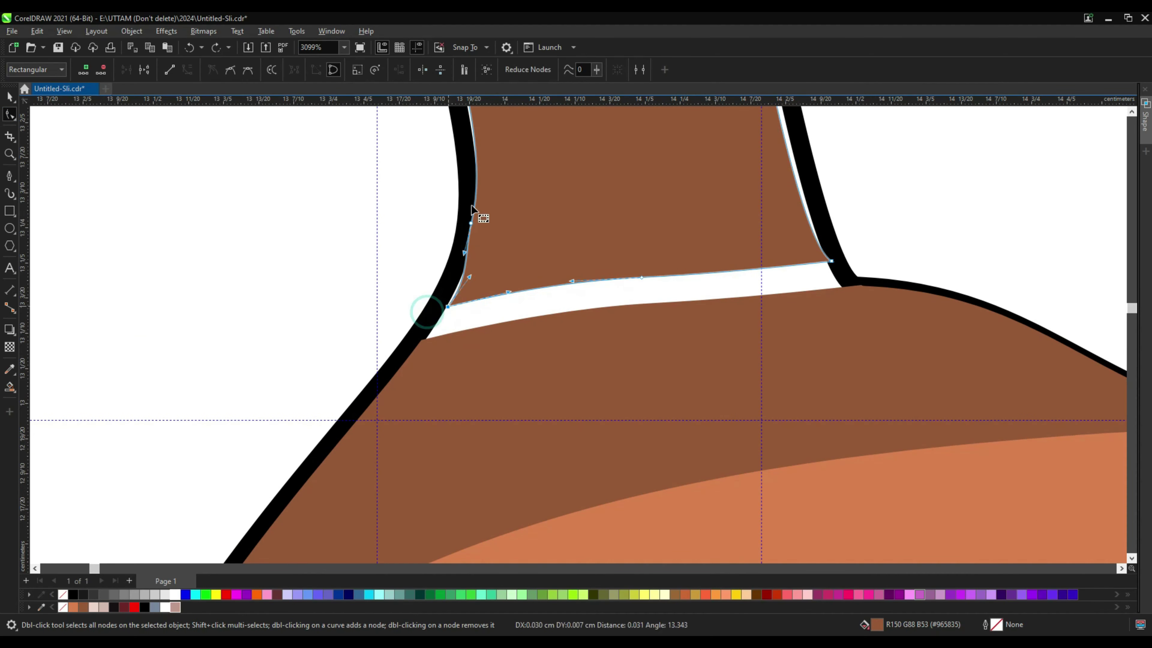
left_click_drag(470, 223, 476, 221)
scroll(535, 254, "down", 3)
scroll(706, 257, "up", 3)
left_click_drag(622, 259, 615, 259)
Adjust the nodes and upper curve of the left antenna's brown base so its edge follows the black outline
left_click(621, 324)
double_click(651, 284)
left_click(212, 338)
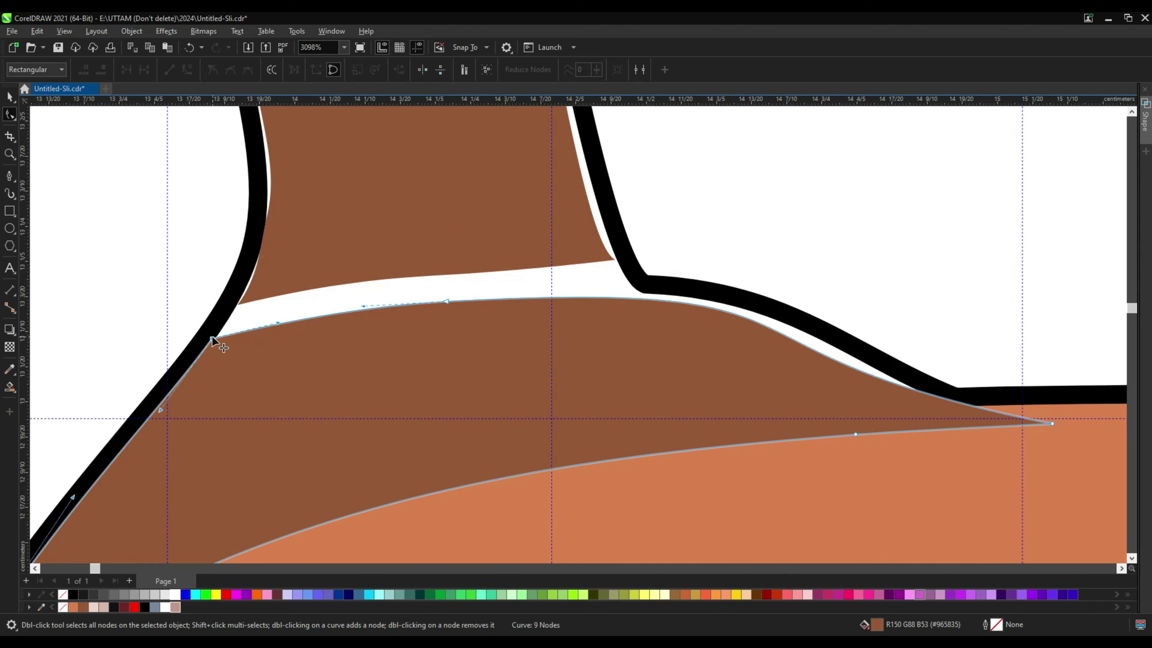
left_click_drag(212, 338, 208, 335)
left_click_drag(160, 410, 154, 406)
left_click_drag(744, 314, 753, 305)
Delete the bottom nodes of the right antenna's lowest brown band and reshape its lower edge
scroll(454, 340, "down", 3)
scroll(555, 352, "up", 2)
left_click(533, 331)
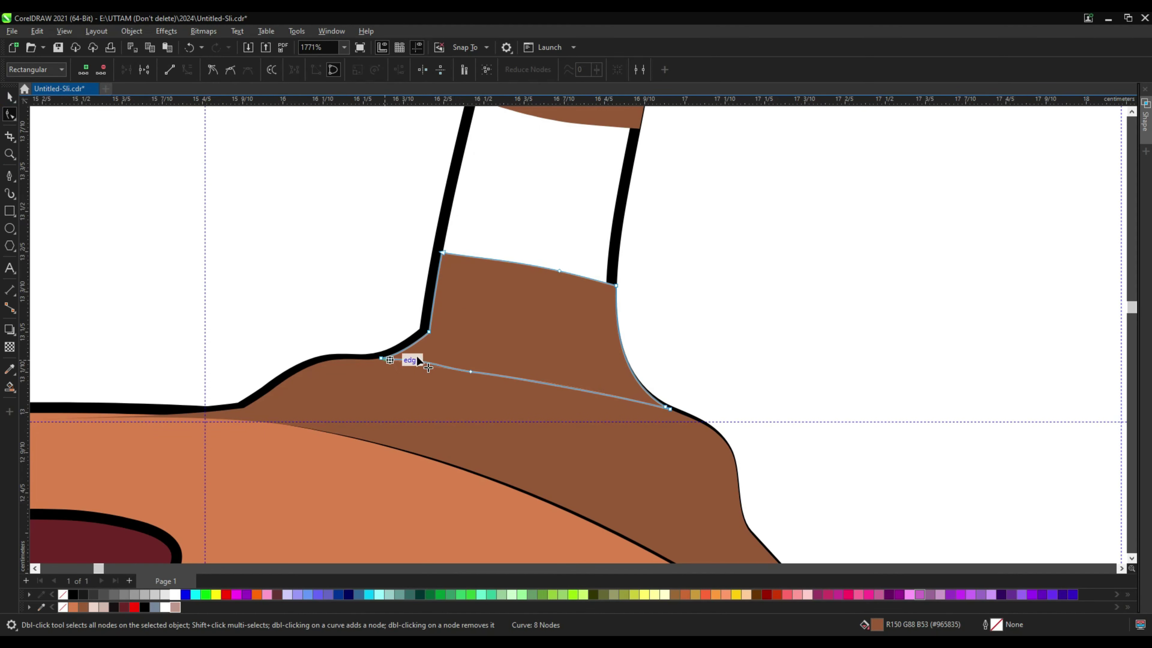
key("Delete")
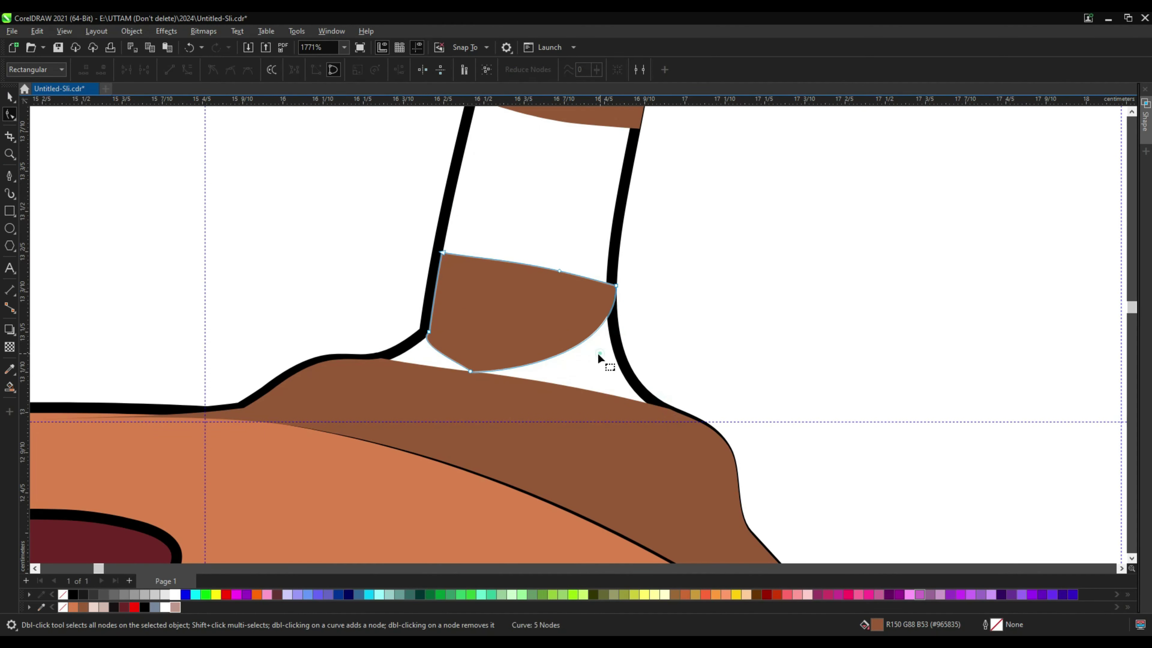
left_click_drag(538, 355, 542, 357)
scroll(617, 290, "up", 1)
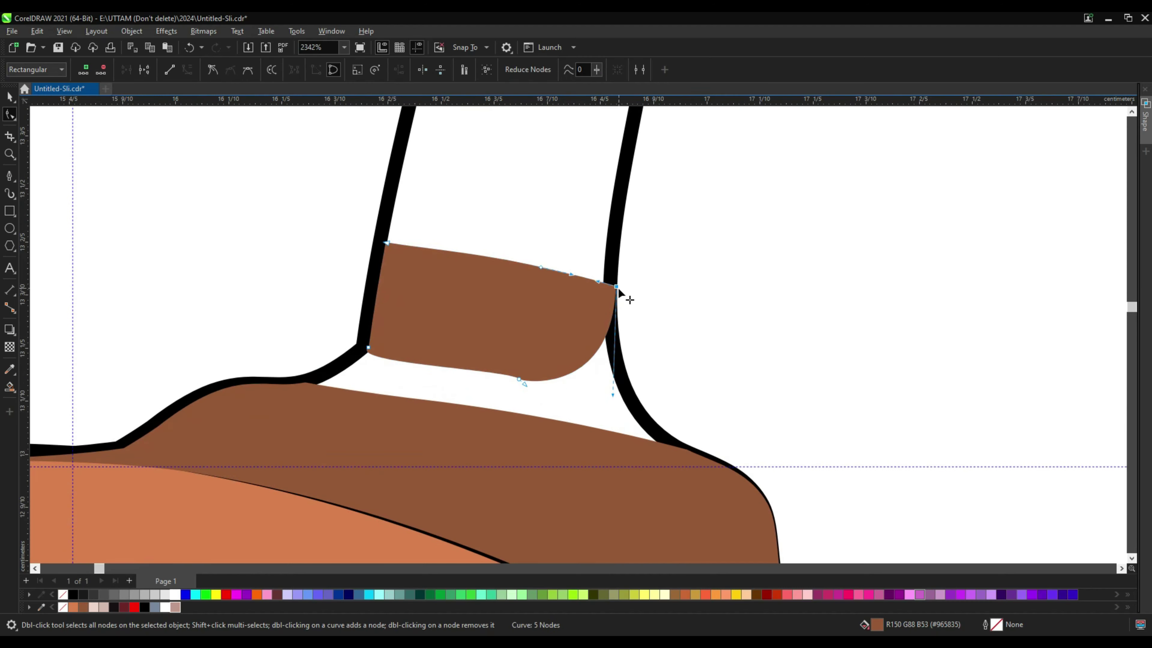
Send both antennae with their balls, bands and base shapes behind the orange hood
left_click(339, 409)
scroll(557, 420, "down", 7)
key("space")
left_click_drag(180, 145, 708, 497)
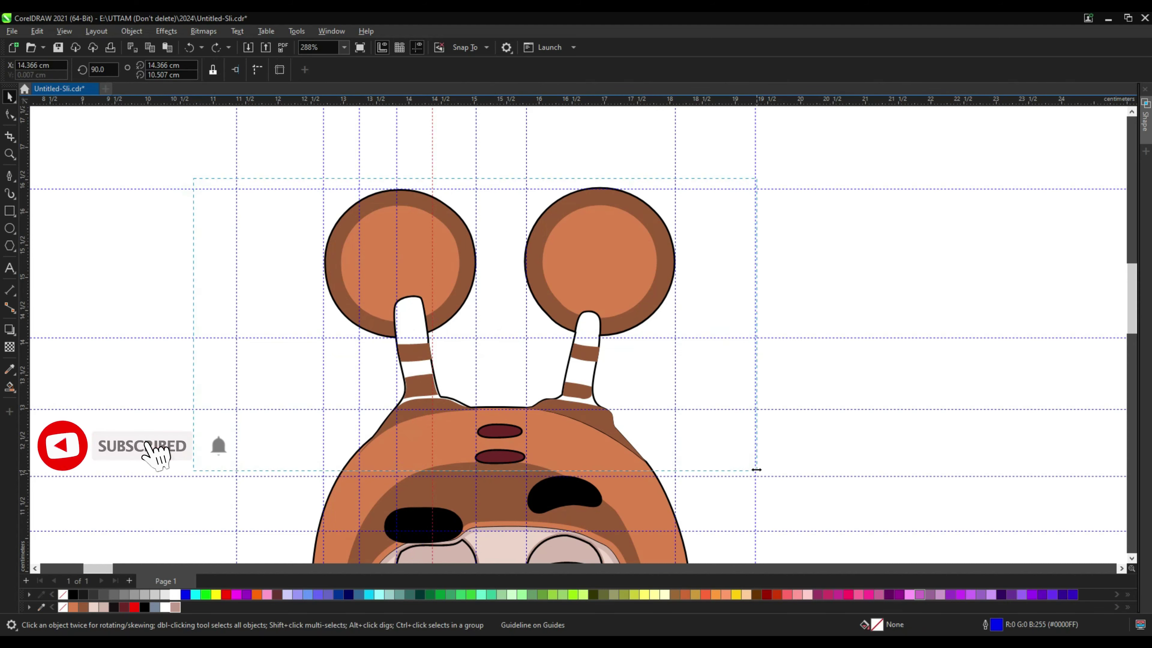
left_click(583, 348, "shift")
right_click(591, 384)
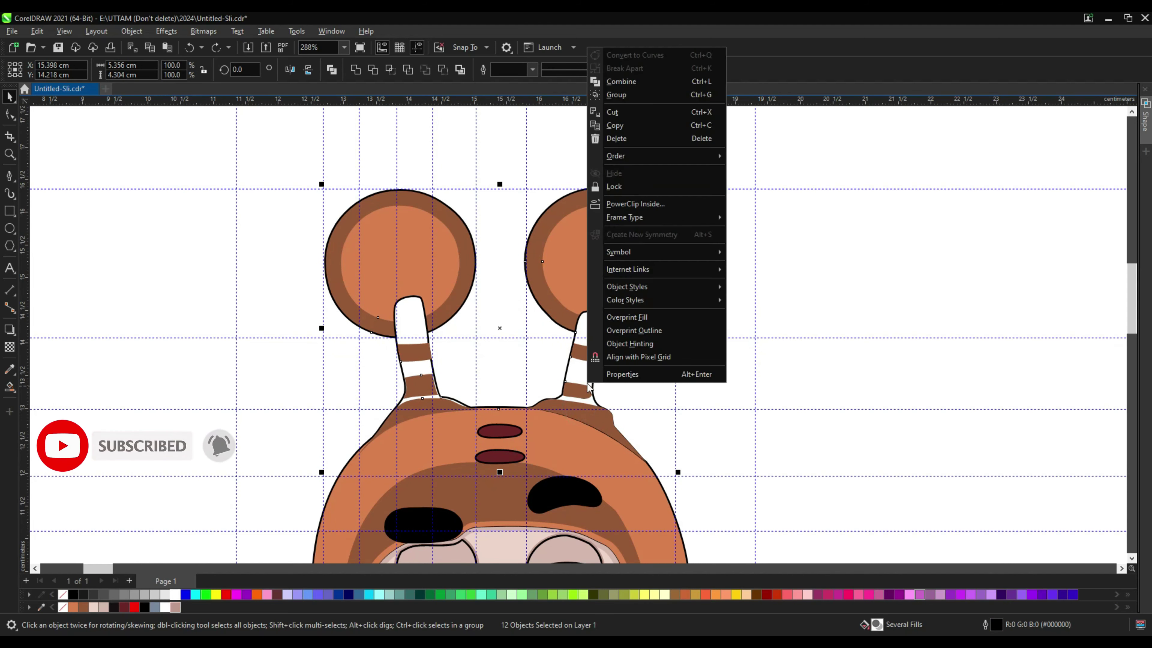
left_click(618, 158)
left_click(778, 204)
key("Escape")
Remove the surplus node from the bottom edge of the right antenna's lowest brown band to smooth it
scroll(551, 417, "up", 3)
scroll(710, 338, "up", 1)
left_click(738, 342)
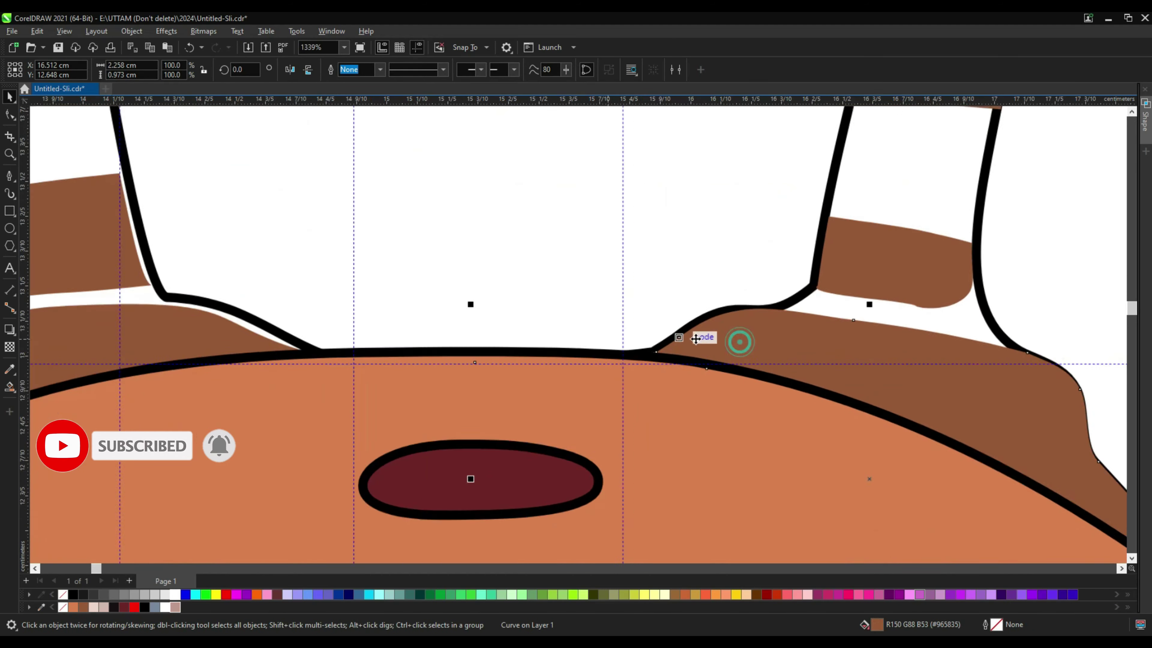
scroll(725, 329, "down", 1)
left_click(860, 287)
key("F10")
scroll(862, 293, "up", 2)
double_click(914, 316)
scroll(831, 316, "down", 1)
key("space")
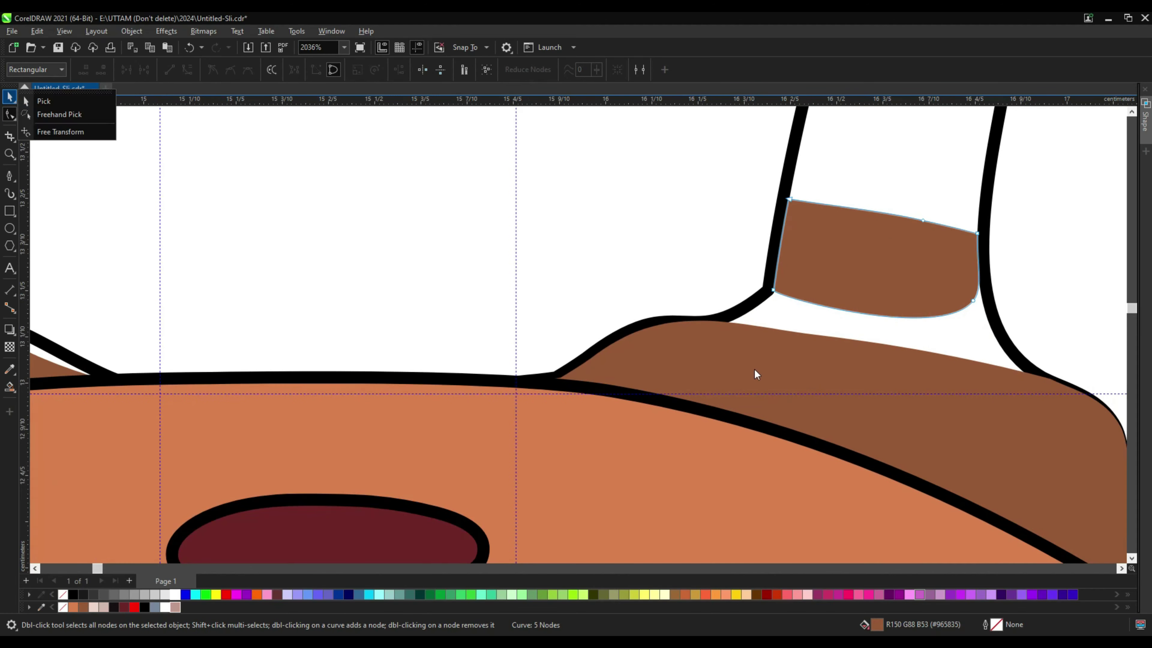
scroll(753, 368, "down", 2)
left_click(754, 369)
key("F10")
scroll(635, 382, "up", 2)
scroll(674, 353, "down", 3)
scroll(550, 413, "down", 3)
scroll(585, 320, "up", 2)
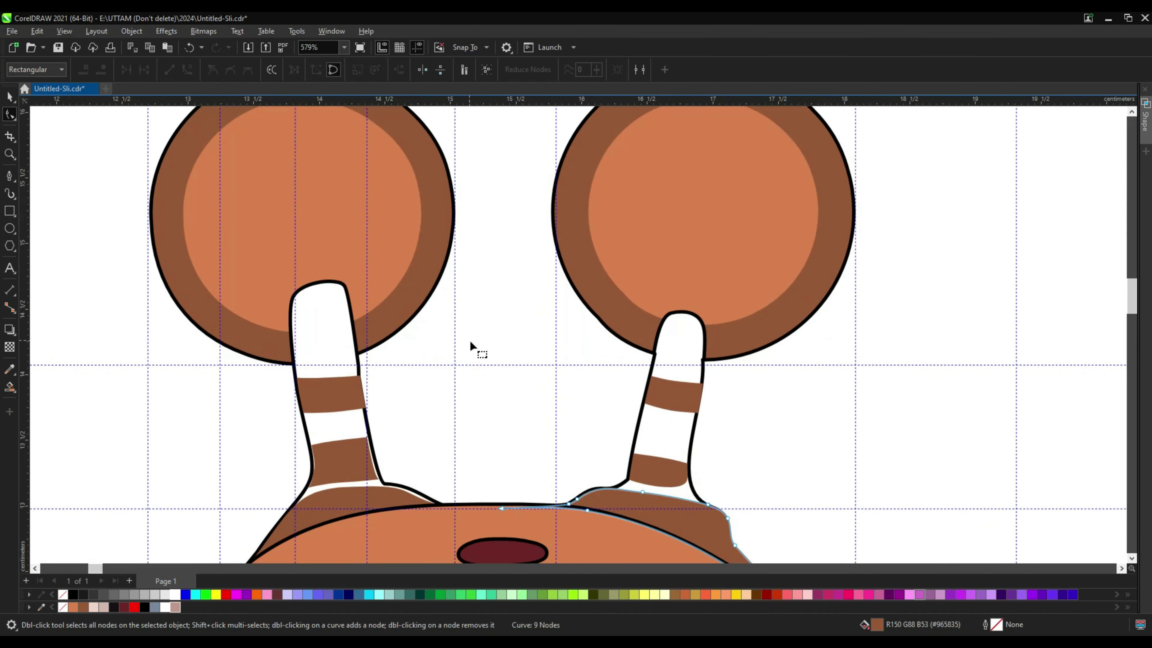
Narrow the right antenna's upper brown band so it fits between the stem's black outlines
left_click(679, 323)
scroll(668, 349, "up", 2)
left_click(10, 98)
scroll(746, 400, "up", 3)
left_click(666, 473)
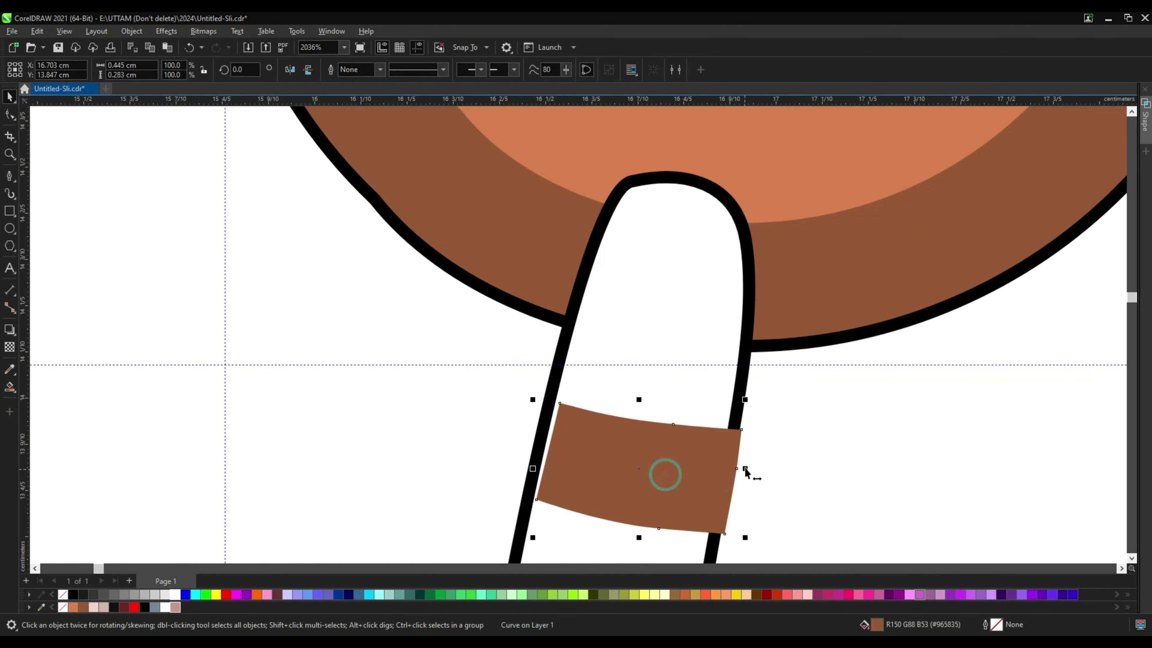
left_click_drag(744, 468, 726, 469)
Smooth the lower-left edge of the right antenna ball's outer circle by removing surplus nodes
scroll(584, 338, "down", 11)
scroll(564, 290, "up", 4)
left_click(548, 334)
key("F10")
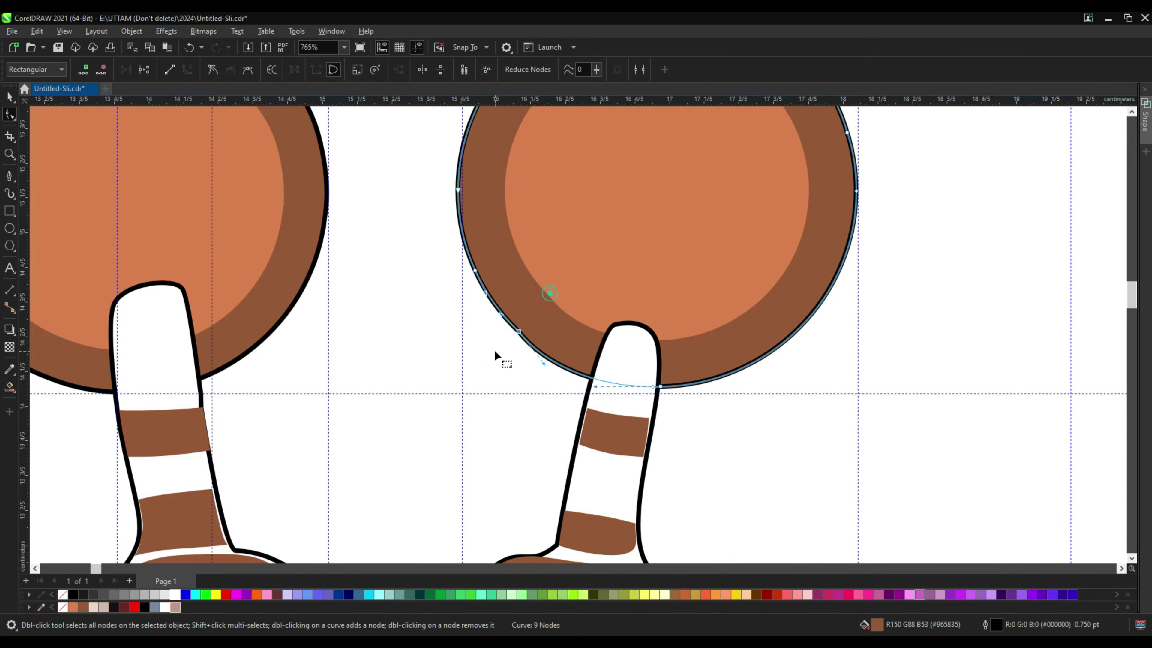
scroll(656, 355, "down", 1)
Clean up the nodes of the left antenna ball's outer circle and check the roundness of both balls
left_click(403, 304)
left_click(258, 313)
left_click(579, 188)
left_click(372, 151)
left_click(371, 164)
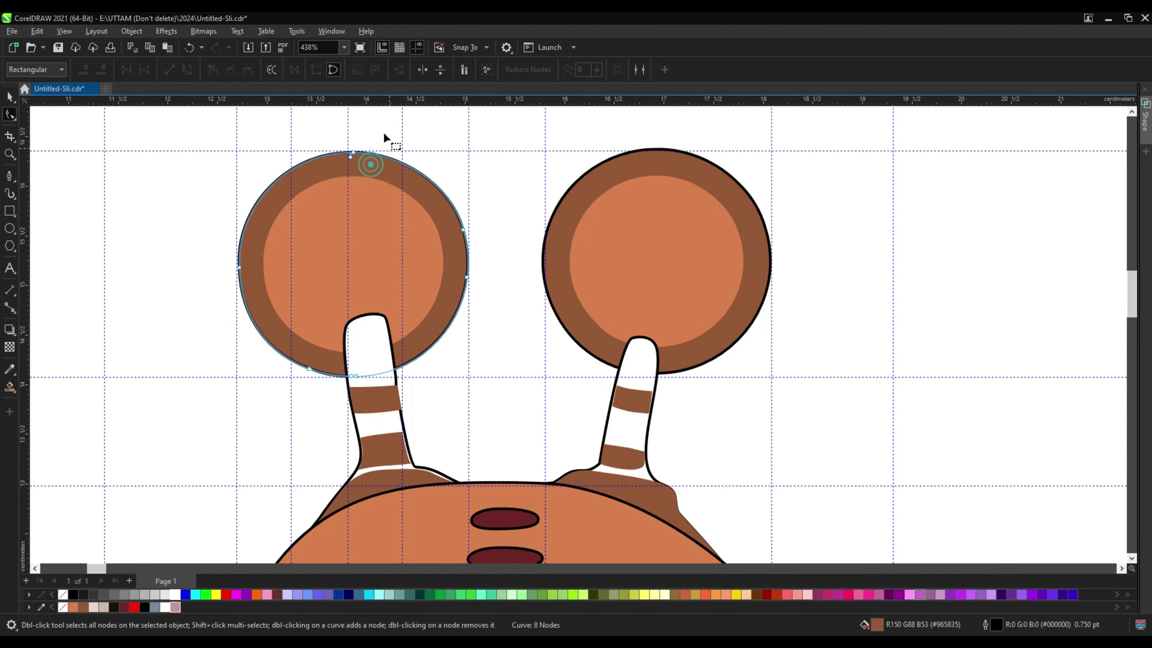
scroll(545, 294, "down", 1)
scroll(655, 272, "up", 1)
left_click(669, 264)
scroll(633, 229, "down", 1)
scroll(578, 248, "up", 1)
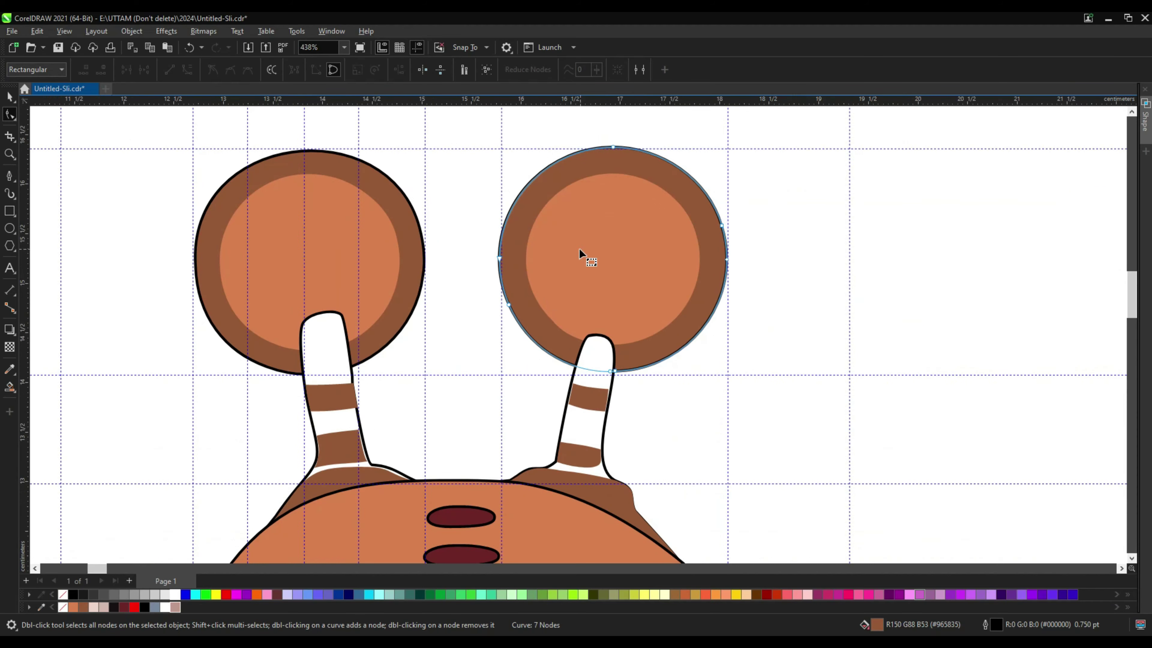
Round the left antenna's white tip by deleting its extra top nodes and repositioning the remaining top node
scroll(346, 397, "up", 2)
left_click(329, 398)
left_click(370, 337)
left_click_drag(460, 298, 327, 399)
key("Delete")
scroll(293, 190, "down", 1)
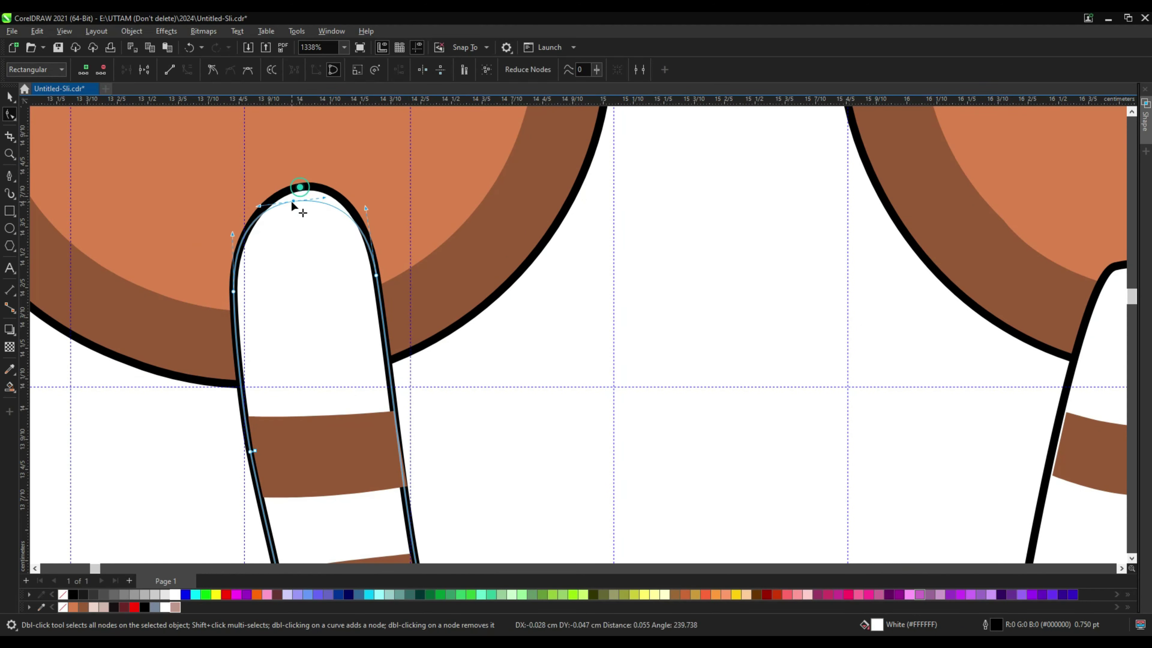
left_click_drag(291, 201, 292, 202)
Round the right antenna's white tip by deleting its extra nodes and adjusting the top node
scroll(292, 203, "down", 1)
scroll(753, 236, "up", 1)
double_click(740, 289)
left_click_drag(834, 256, 853, 285)
key("Delete")
scroll(791, 251, "up", 1)
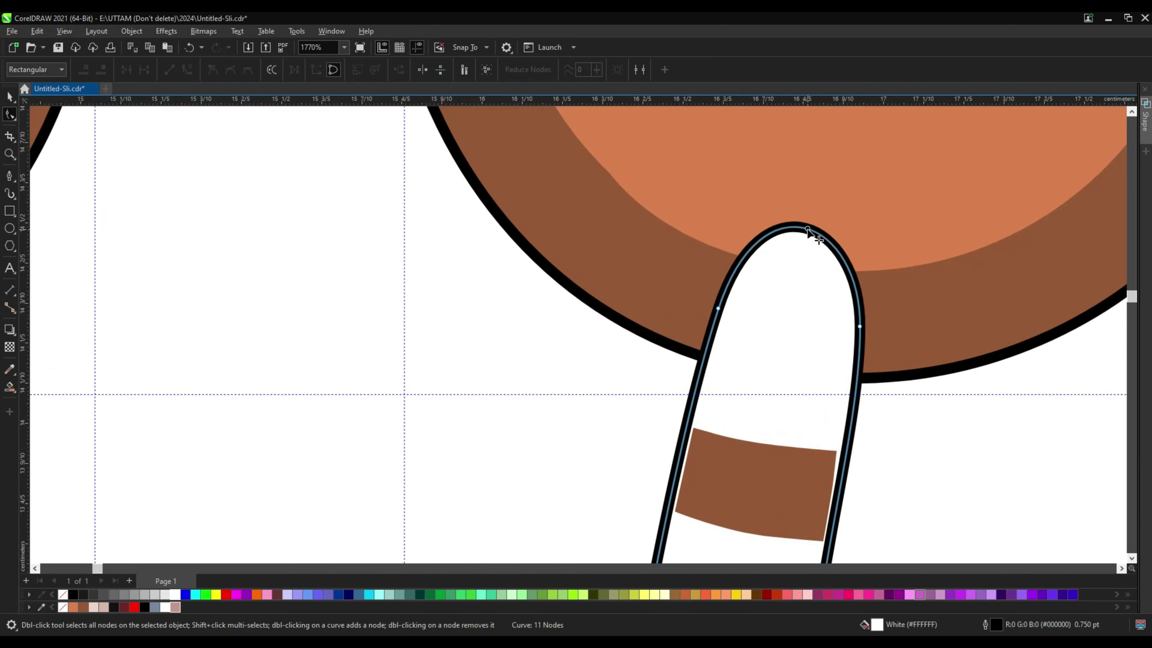
left_click_drag(809, 232, 812, 228)
scroll(677, 273, "down", 1)
left_click(607, 304)
scroll(625, 292, "down", 3)
scroll(629, 283, "up", 1)
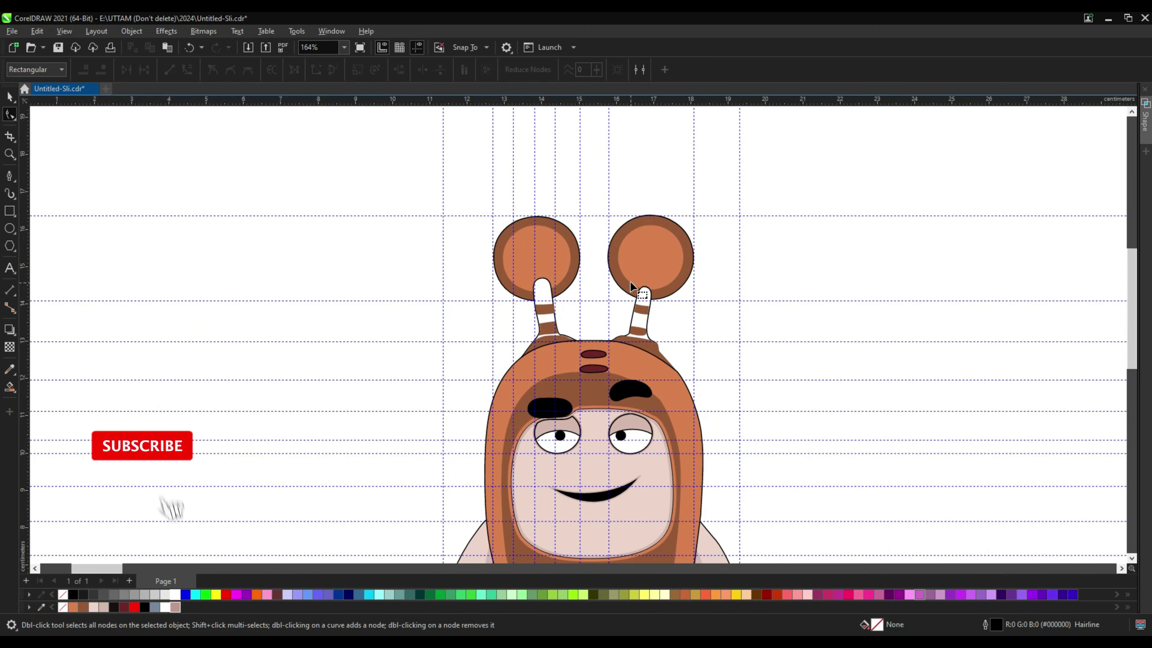
Tuck the outer end node of the right antenna's brown base behind the hood's black outline
scroll(630, 281, "up", 6)
left_click(733, 350)
scroll(676, 290, "up", 4)
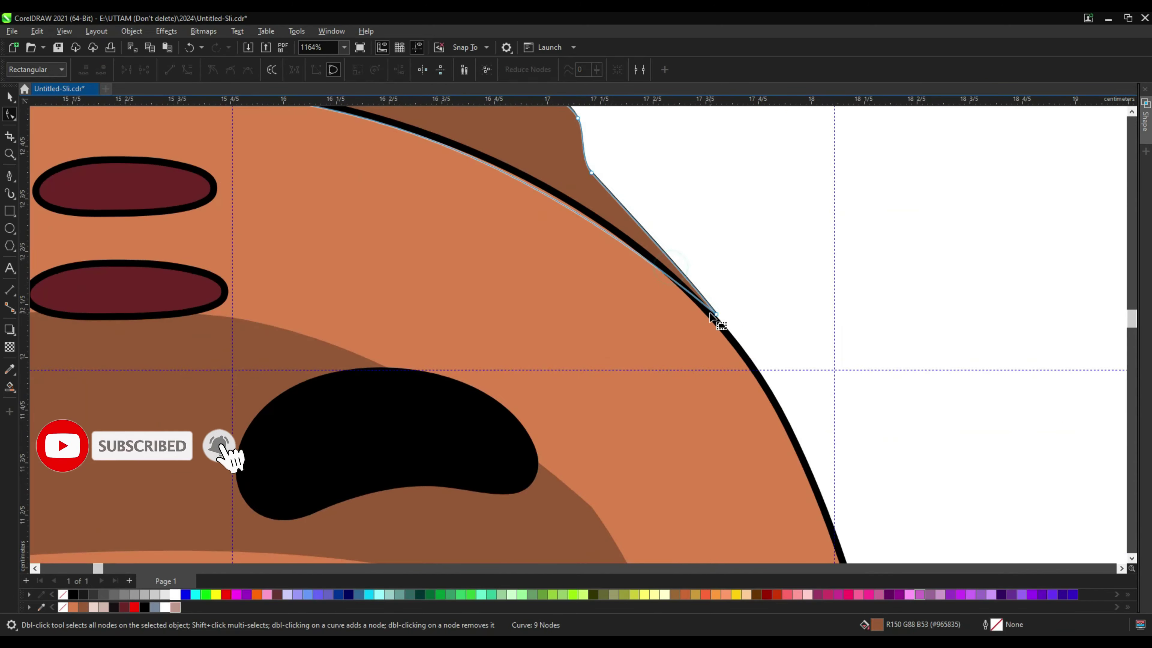
left_click(701, 315)
scroll(646, 331, "down", 6)
left_click(725, 301)
scroll(678, 320, "down", 1)
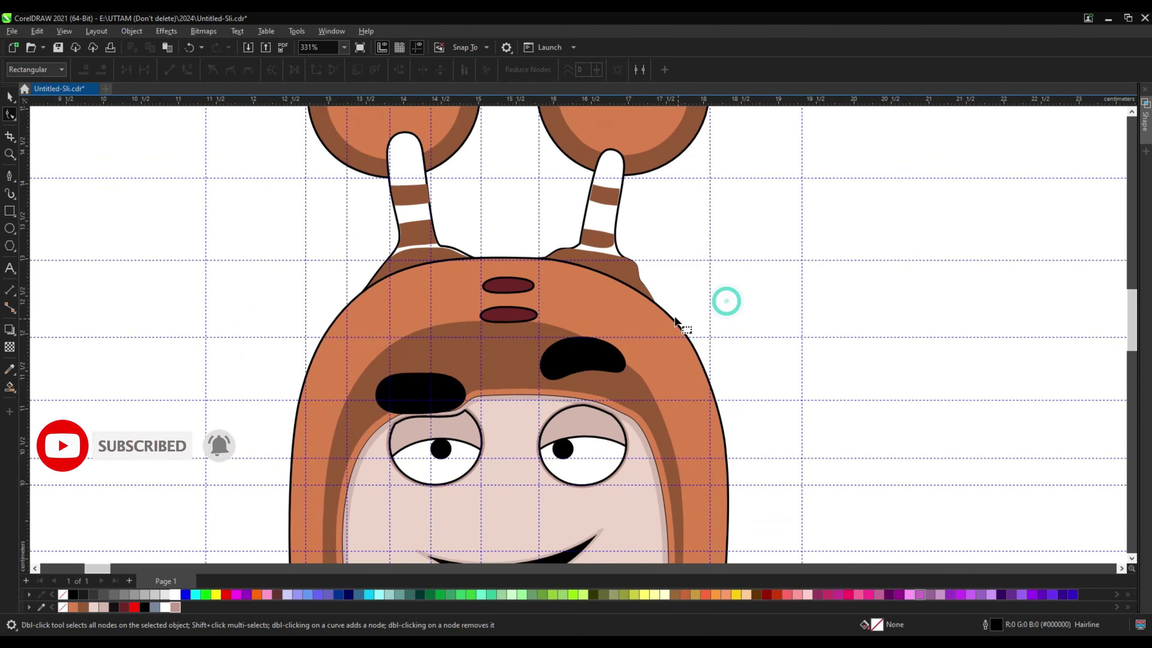
Give the left antenna's white stem a linear fountain fill running from white to light grey (#E6E6E6)
scroll(627, 310, "down", 3)
left_click(9, 98)
scroll(485, 206, "up", 3)
left_click(474, 219)
double_click(879, 625)
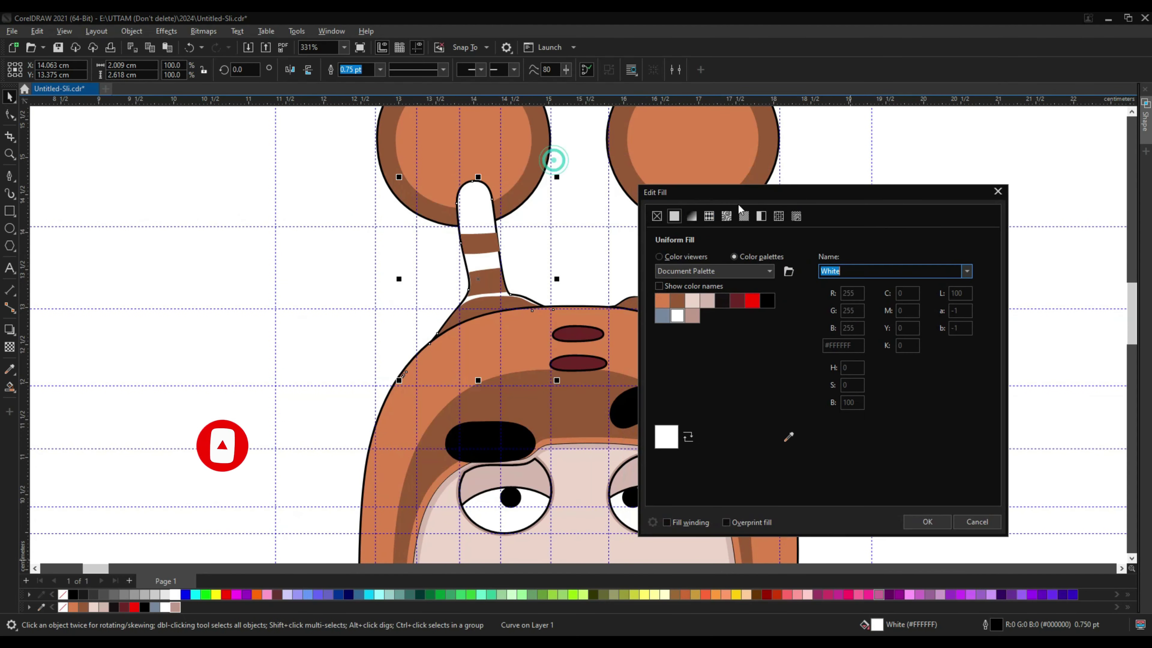
left_click(691, 216)
left_click(728, 429)
left_click(821, 609)
left_click(166, 594)
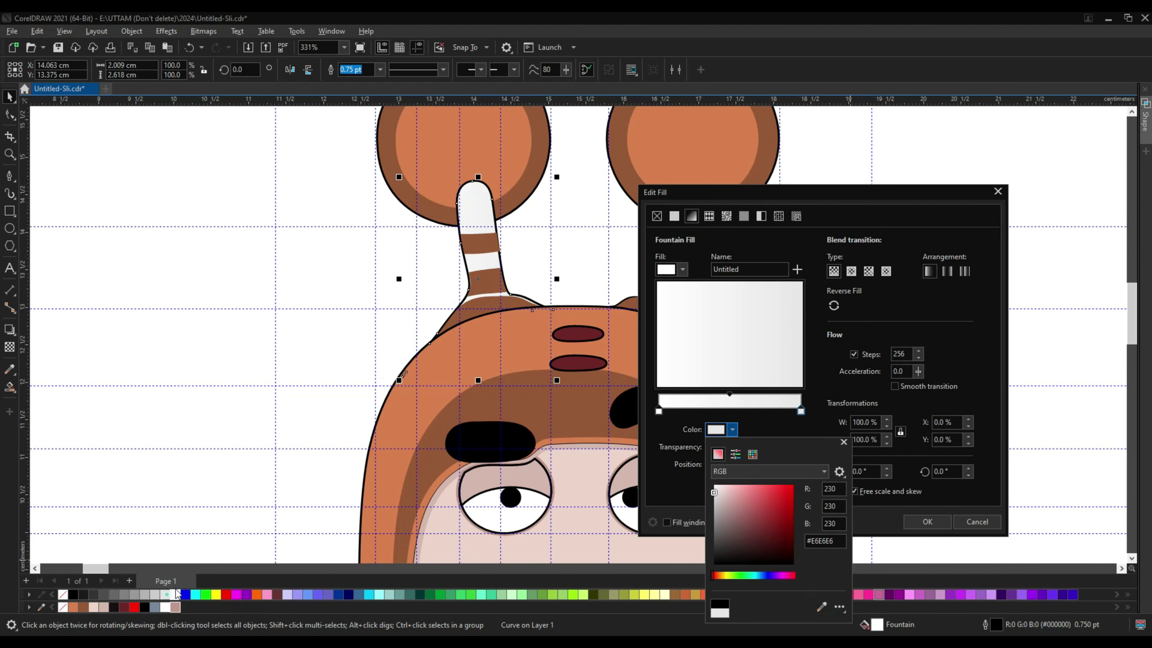
Rotate the left stem's gradient to 33.4°, add intermediate colour stops including white at 26%, and apply the fill
left_click(666, 403)
mouse_move(781, 343)
left_mouse_down()
mouse_move(771, 360)
mouse_move(776, 322)
left_mouse_up()
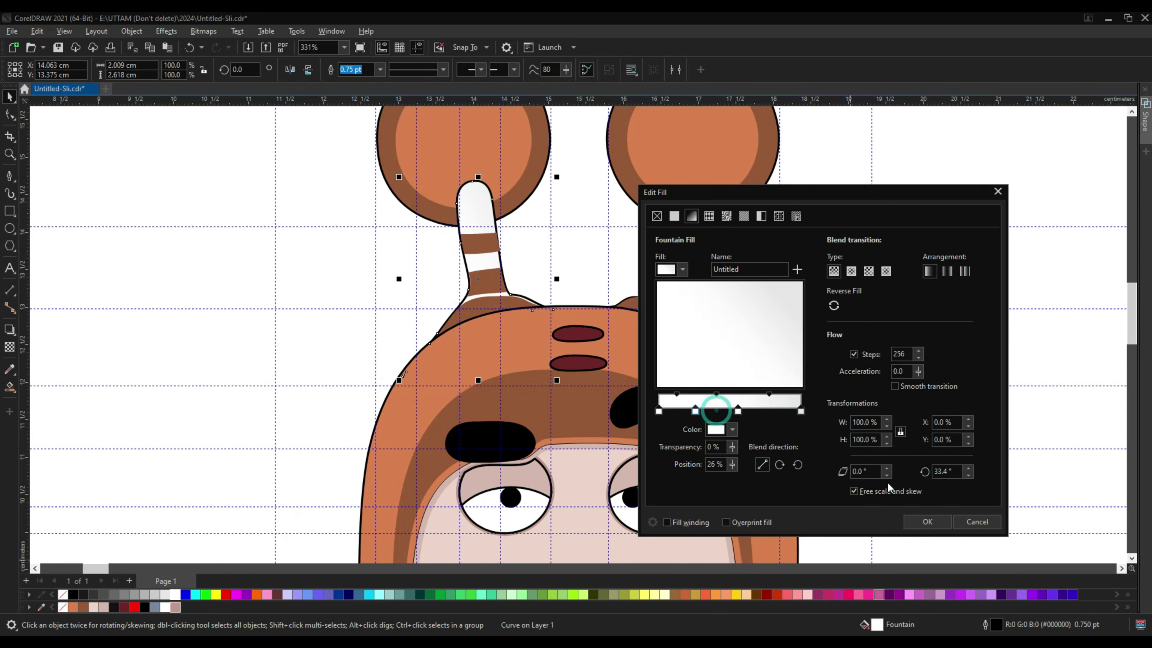
left_click(927, 521)
Copy the left antenna stem's gradient fill to the right antenna's white stem
left_click(677, 216)
left_click(38, 31)
left_click(68, 113)
left_click(603, 351)
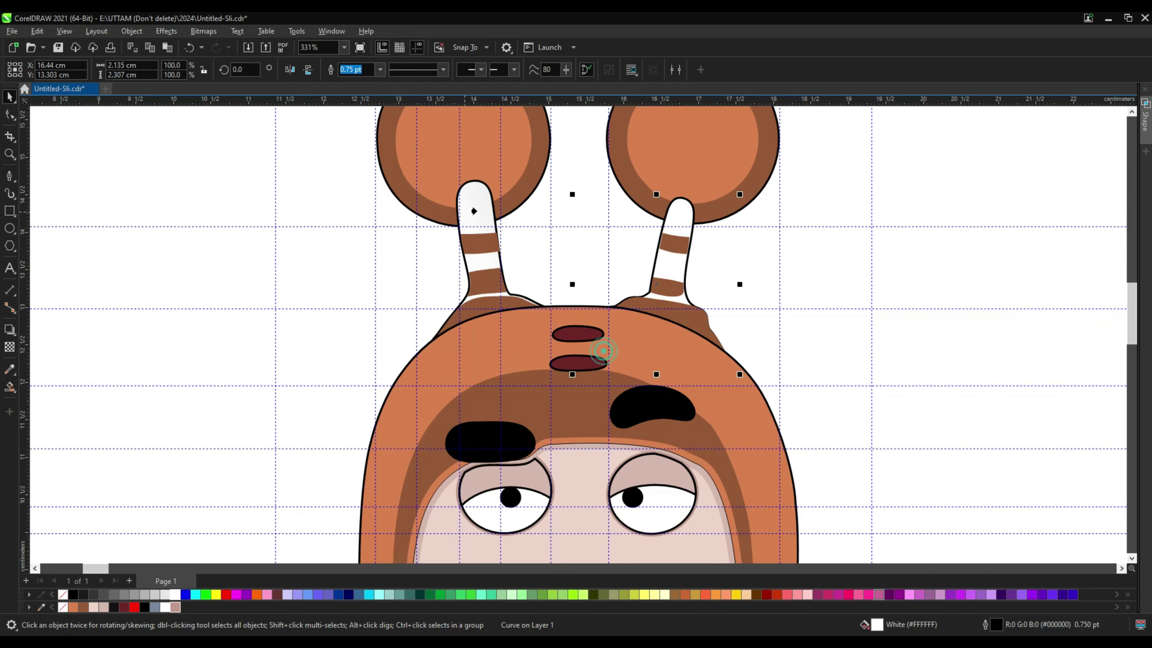
left_click(474, 211)
left_click(603, 267)
Give the left eye's white an elliptical fountain fill from white to light grey, with its centre offset X -13.0% and Y 2.0%
scroll(625, 295, "down", 2)
scroll(568, 421, "up", 5)
left_click(581, 425)
double_click(876, 624)
left_click_drag(608, 154, 917, 168)
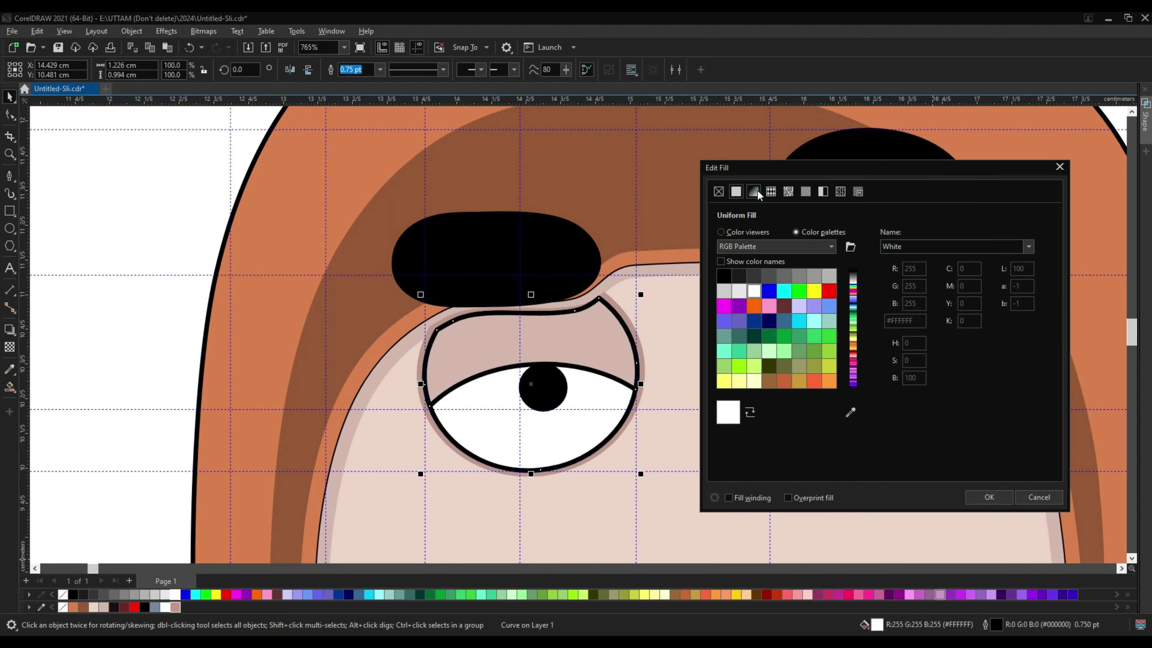
left_click(753, 191)
left_click(795, 405)
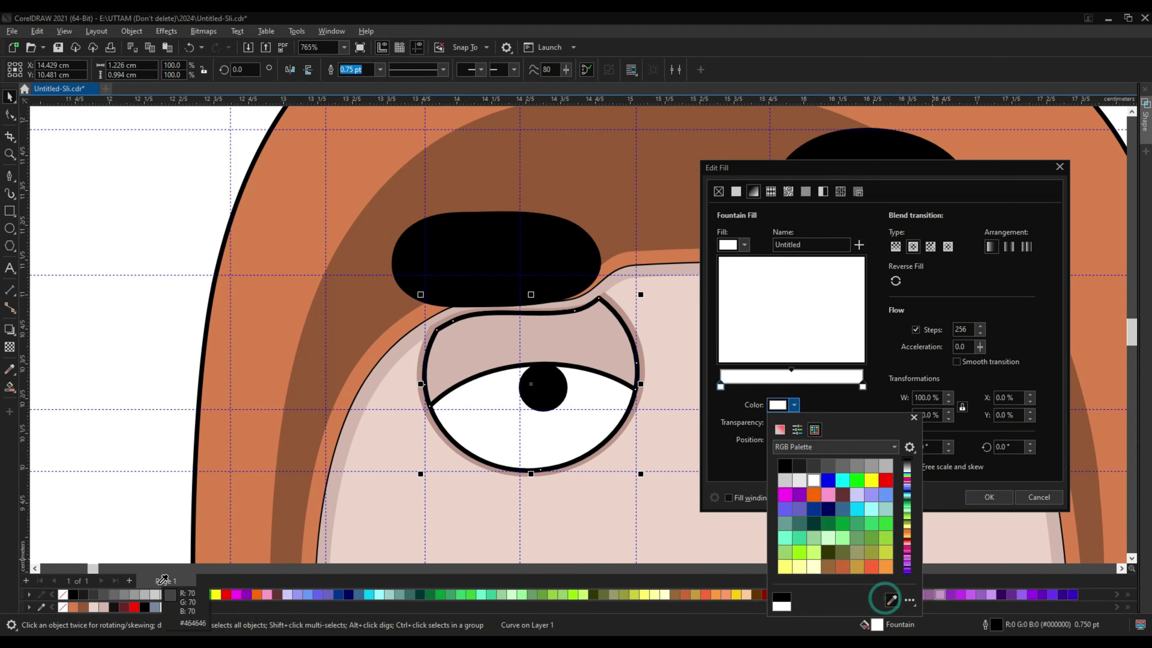
left_click(145, 594)
mouse_move(791, 313)
left_mouse_down()
mouse_move(785, 334)
mouse_move(774, 309)
left_mouse_up()
left_click(794, 401)
left_click(155, 595)
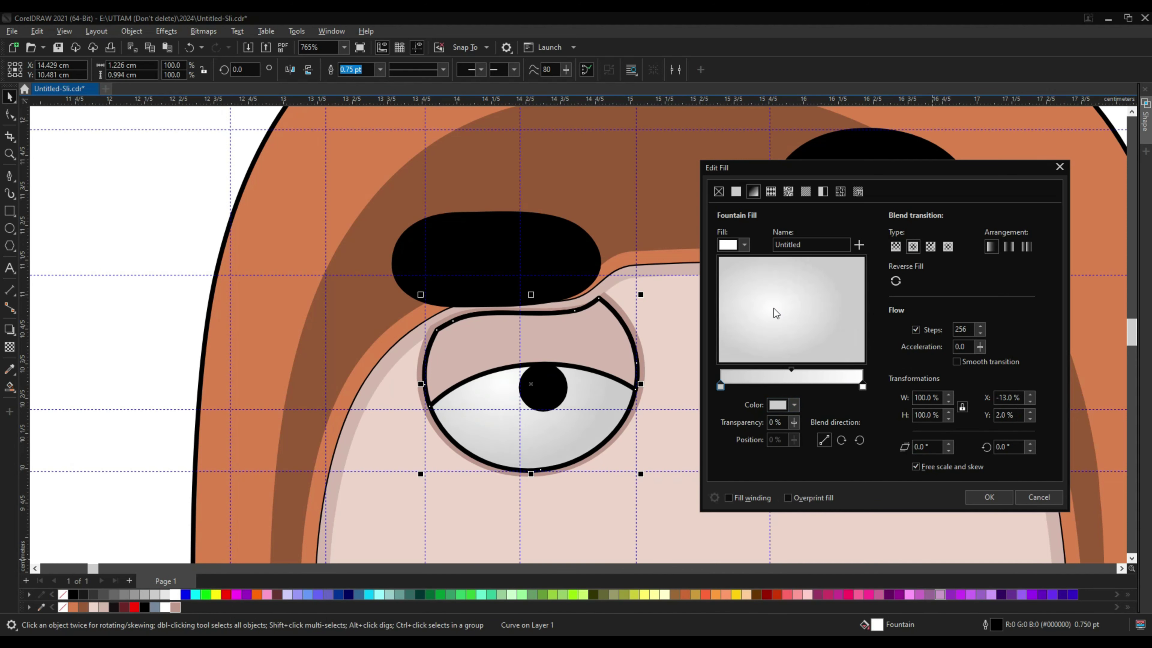
left_click(980, 499)
Move the left eye's gradient centre to the lower middle of the eye and extend its radius with the Interactive Fill tool
left_click(806, 417)
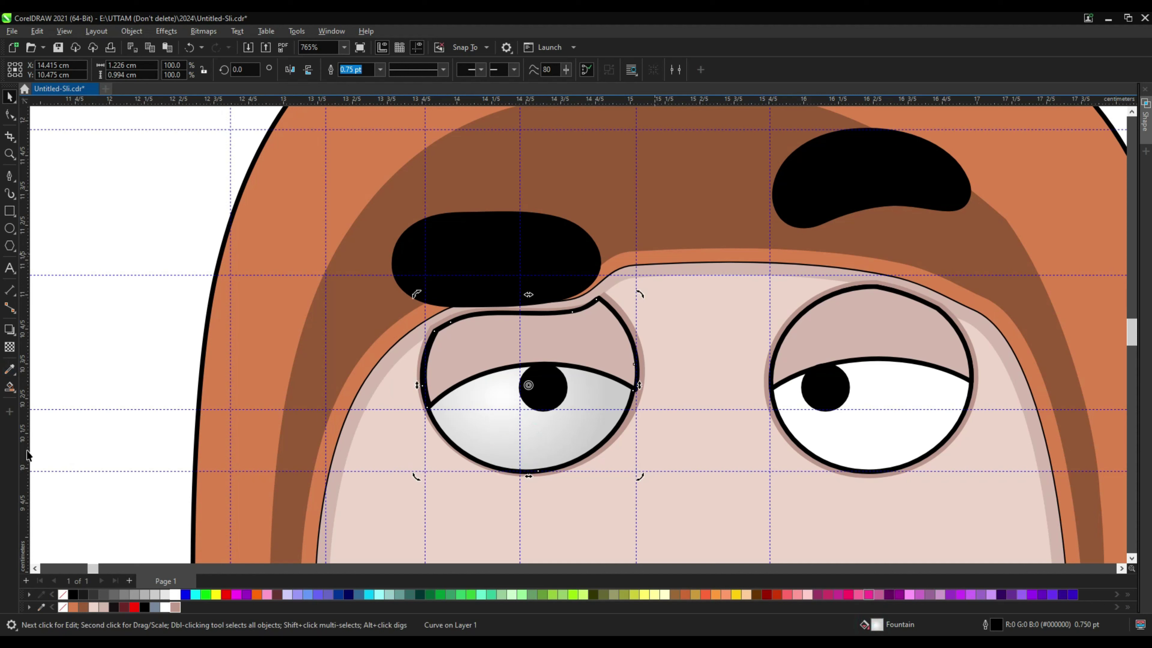
left_click(10, 386)
left_click(50, 387)
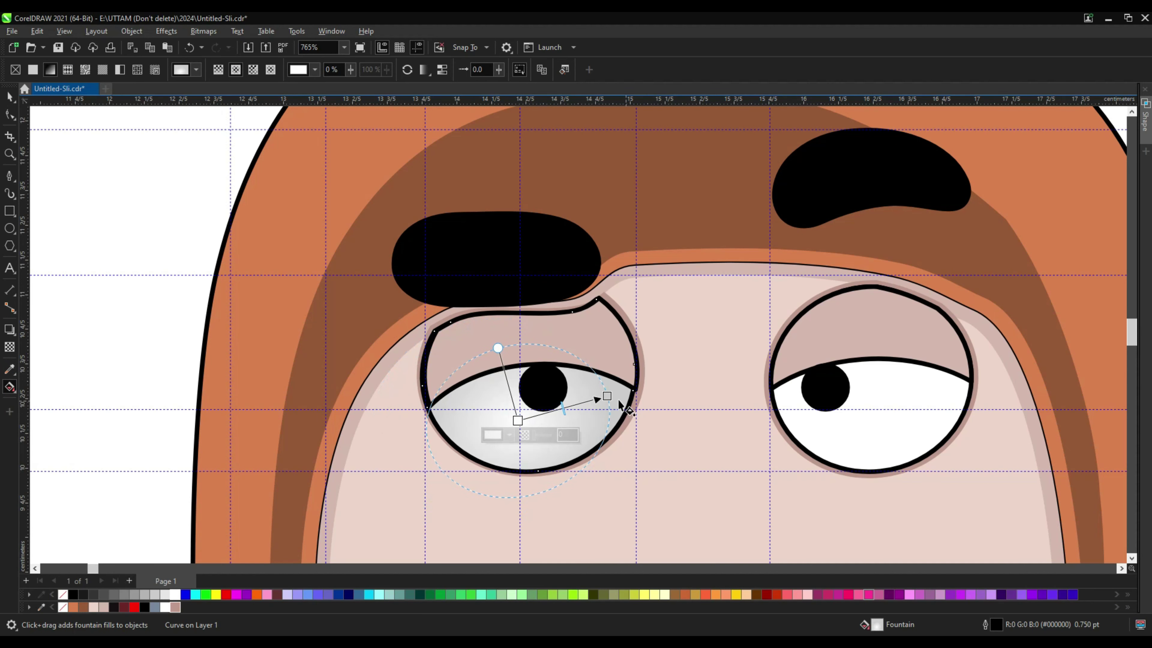
left_click_drag(607, 396, 649, 386)
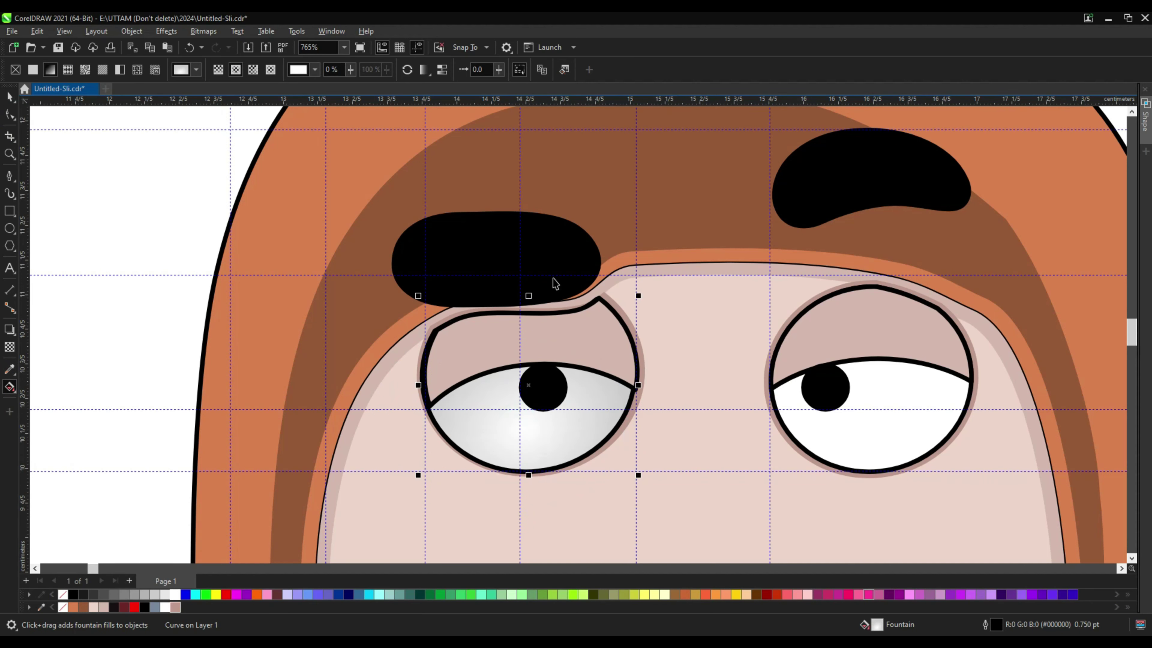
Copy the left eye's gradient fill to the white of the right eye
key("space")
left_click_drag(845, 450, 838, 450)
left_click(37, 31)
left_click(85, 119)
left_click(610, 376)
left_click(589, 422)
Shift the right eyelid slightly left so it lines up with the right eye's outline
scroll(868, 366, "up", 3)
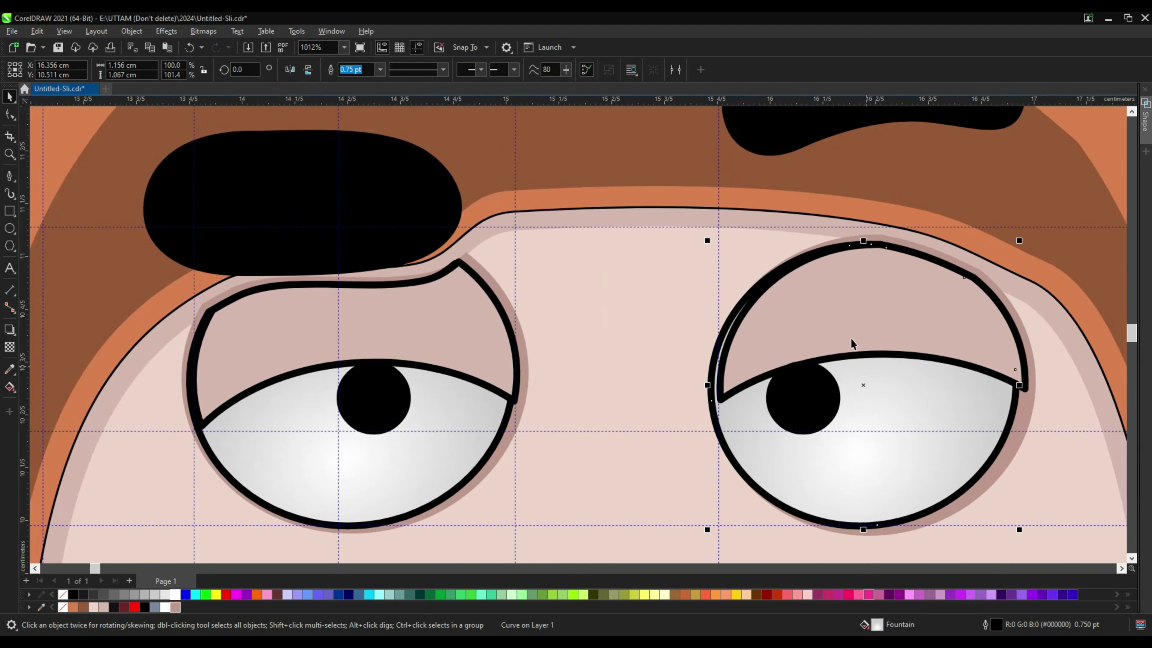
scroll(850, 337, "up", 1)
left_click_drag(850, 338, 841, 337)
scroll(789, 333, "down", 1)
left_click(784, 386)
Remove the outline from both black pupils
scroll(635, 388, "down", 2)
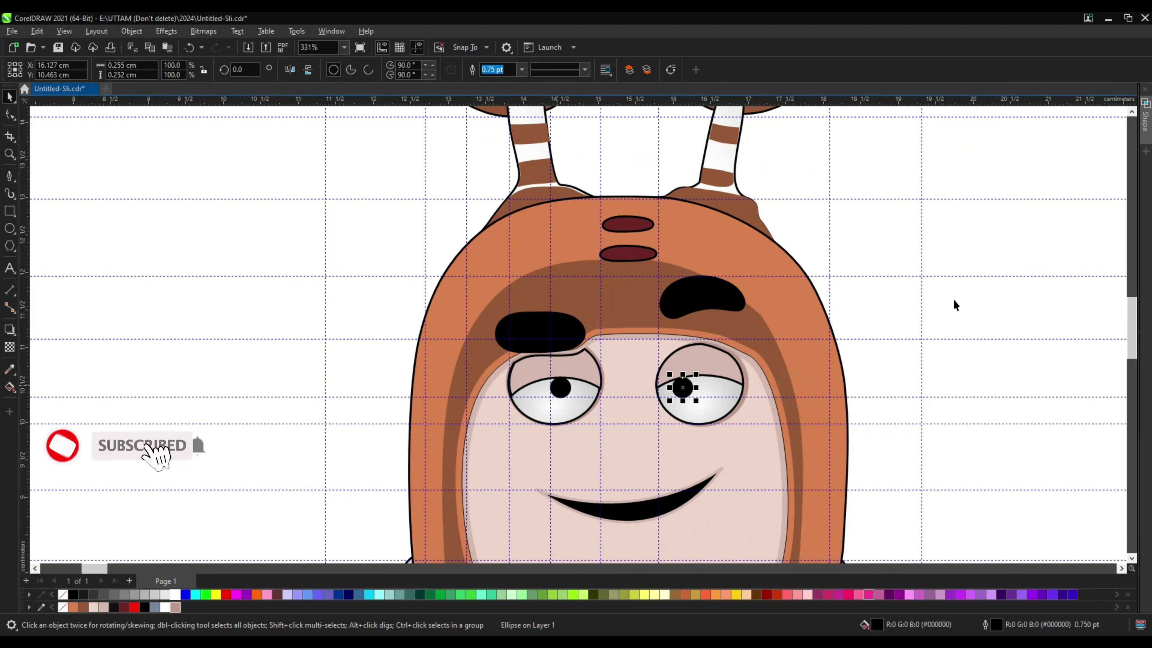
scroll(677, 394, "up", 1)
left_click(703, 370)
left_click(439, 379, "shift")
left_click(535, 69)
left_click(511, 83)
scroll(651, 357, "down", 1)
left_click(1030, 224)
Nudge the right eye's white, lid and pupil together to the right to centre them over the brown shadow
scroll(712, 381, "up", 1)
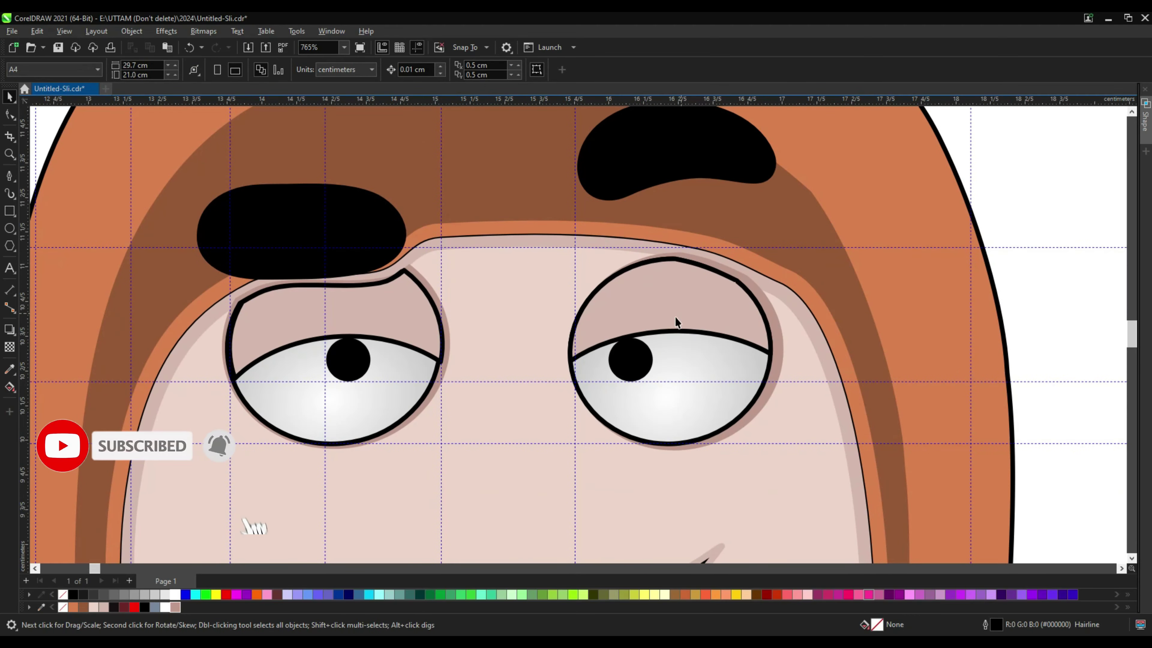
left_click(726, 412)
key("Right")
key("Right")
key("Right")
key("Right")
key("Down")
key("Up")
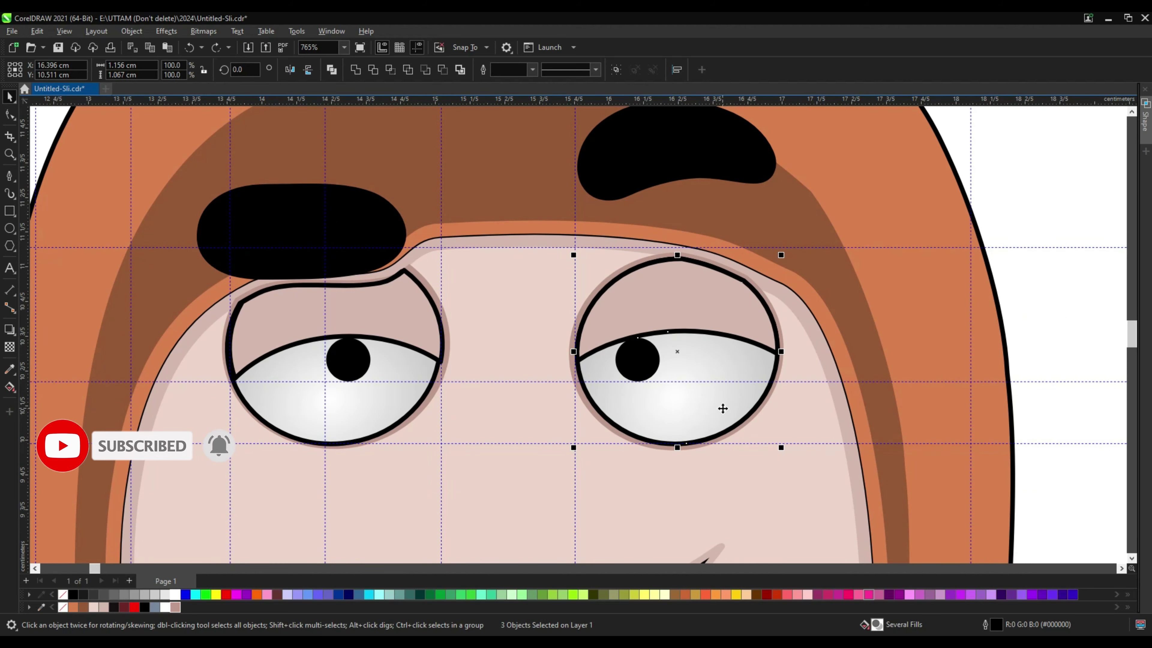
key("Down")
key("Up")
key("Left")
scroll(227, 385, "up", 1)
scroll(261, 331, "up", 3)
left_click(261, 331)
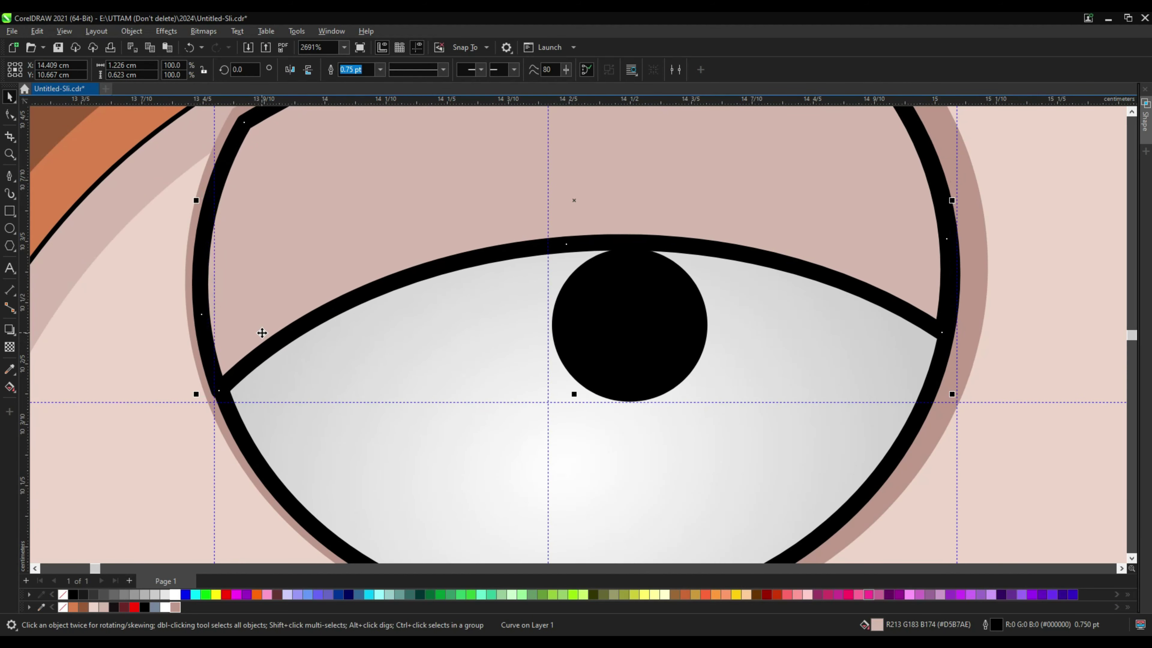
scroll(268, 318, "down", 4)
scroll(409, 223, "up", 2)
scroll(474, 237, "down", 3)
left_click_drag(105, 219, 582, 388)
key("Delete")
key("ctrl+z")
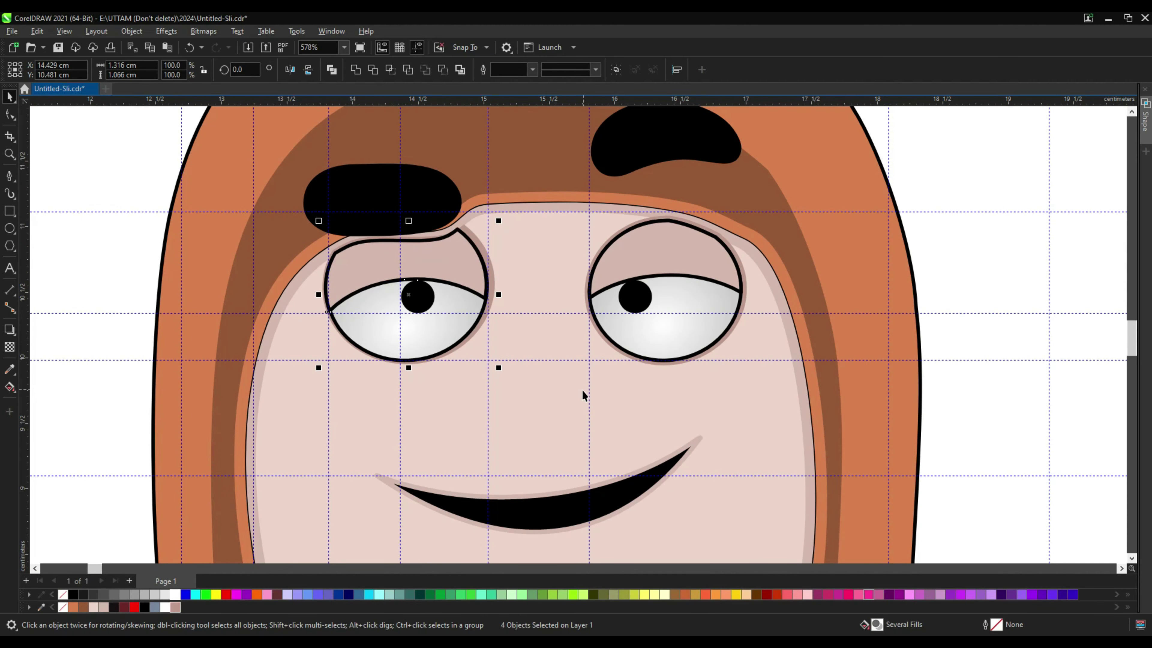
scroll(419, 242, "up", 3)
left_click_drag(573, 257, 573, 294)
key("ctrl+z")
Adjust the position of one node on the left eye with the Shape tool
key("F10")
scroll(545, 228, "up", 7)
left_click(502, 195)
left_click_drag(501, 193, 515, 215)
scroll(629, 207, "down", 4)
scroll(594, 252, "down", 4)
scroll(581, 293, "down", 2)
left_click(242, 275)
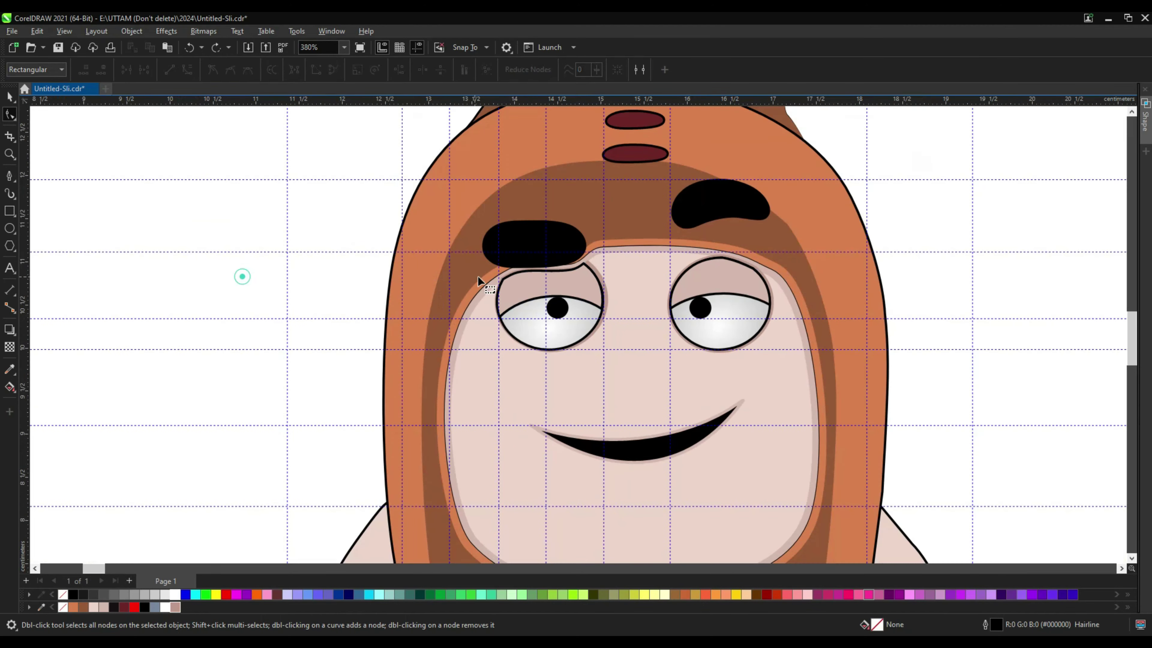
scroll(551, 273, "down", 2)
Set the outline width of both eyes and their eyelids to 0.5 pt
left_click(9, 97)
left_click(235, 348)
scroll(604, 320, "up", 4)
left_click(544, 296)
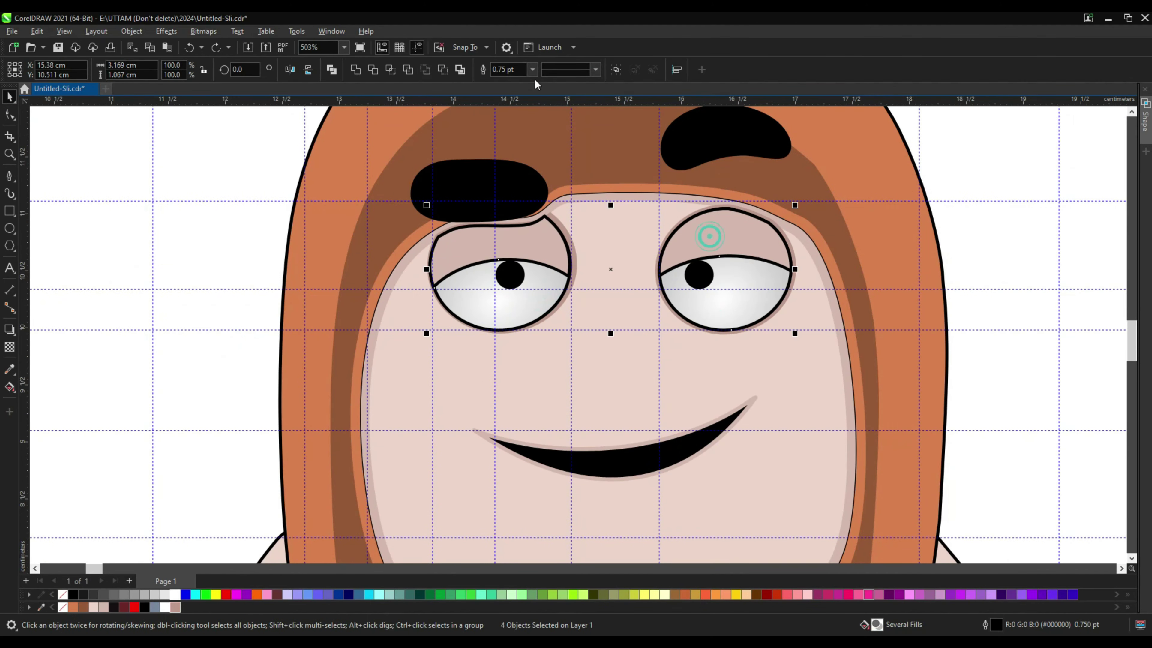
left_click(532, 69)
left_click(527, 105)
left_click(216, 446)
Examine the eyes, face and body outlines of the character for remaining flaws
scroll(496, 311, "down", 3)
scroll(625, 373, "up", 1)
left_click(655, 377)
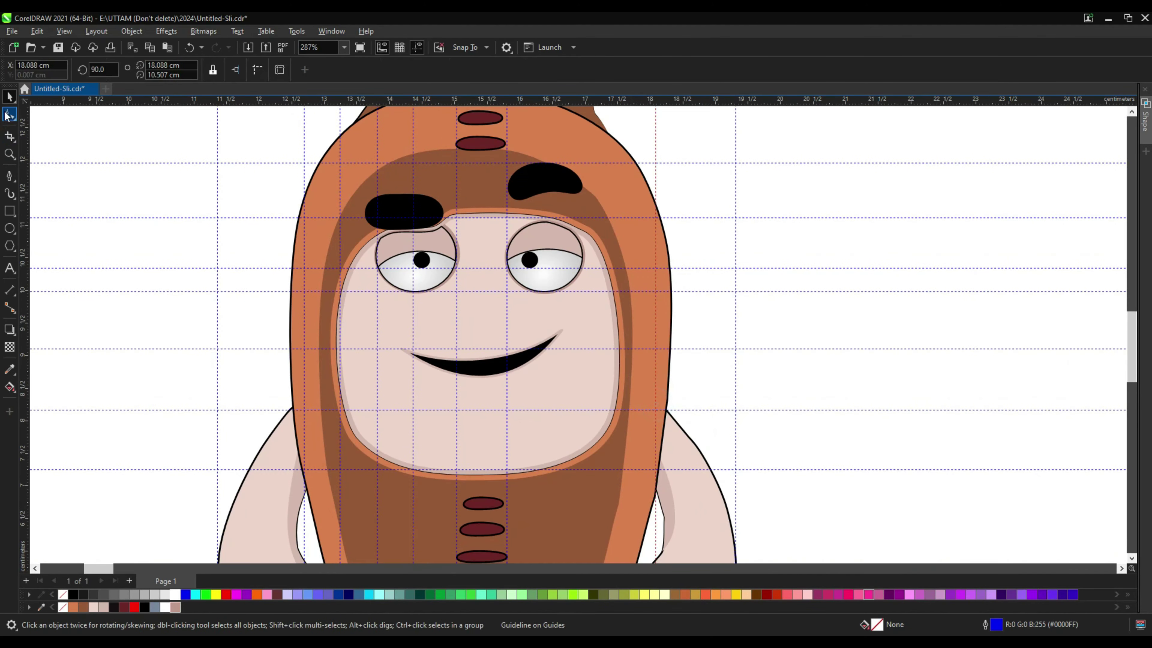
left_click(8, 116)
scroll(635, 391, "up", 1)
scroll(568, 342, "down", 3)
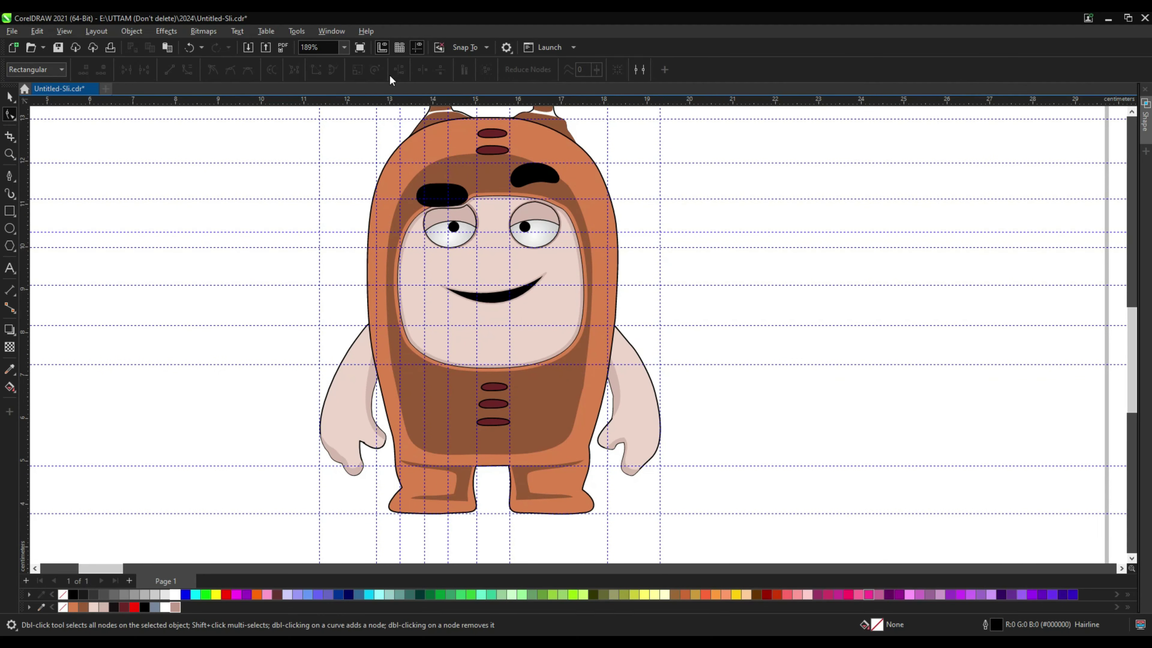
scroll(576, 320, "up", 4)
left_click(681, 387)
scroll(684, 387, "down", 3)
left_click(9, 97)
left_click(963, 337)
scroll(459, 349, "down", 2)
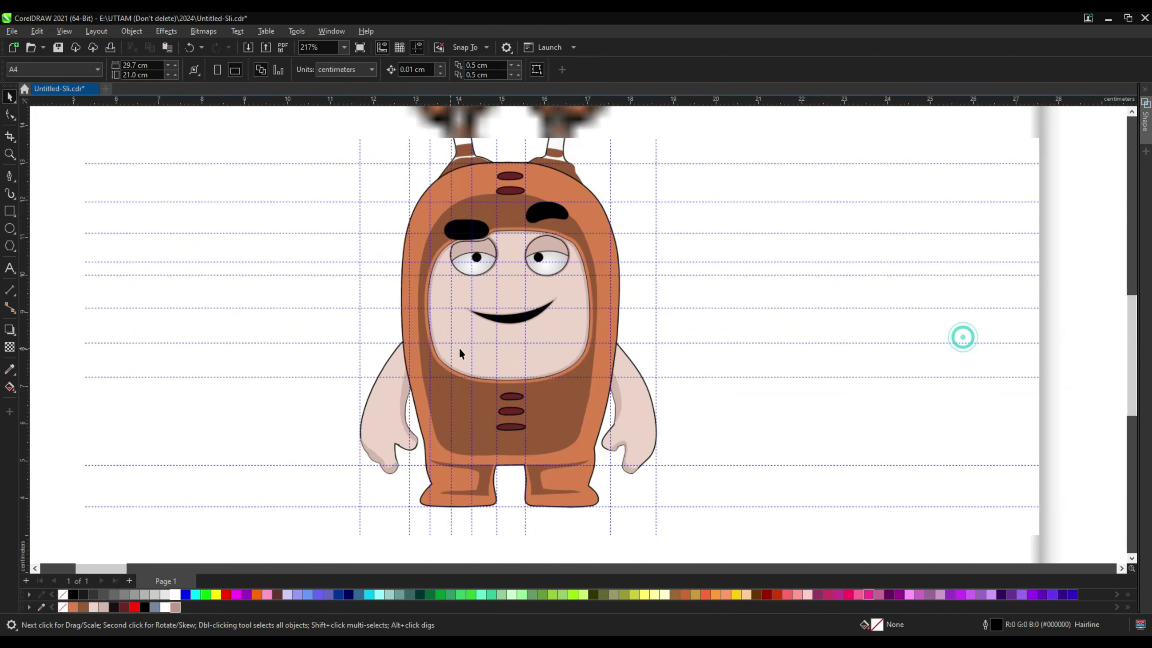
scroll(459, 348, "down", 1)
left_click(564, 330)
scroll(596, 438, "up", 4)
left_click(739, 325)
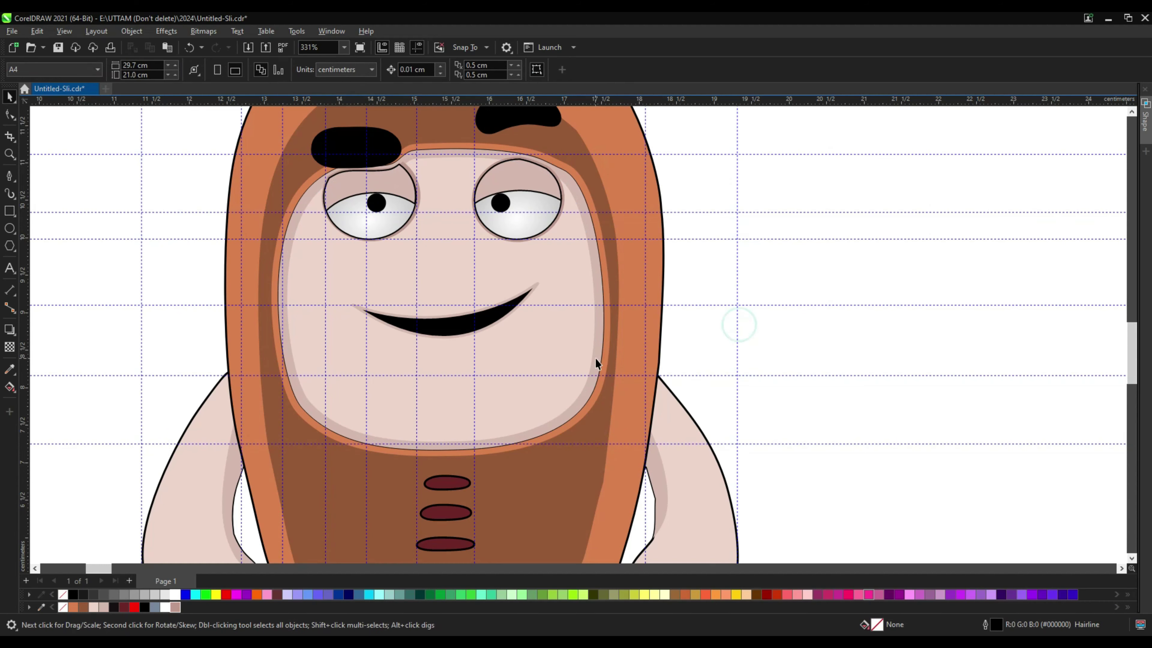
left_click(597, 355)
left_click(732, 305)
Shift the left eye's brown shadow slightly left and adjust its height to about 1.05 cm so it frames the eye evenly
scroll(378, 245, "up", 5)
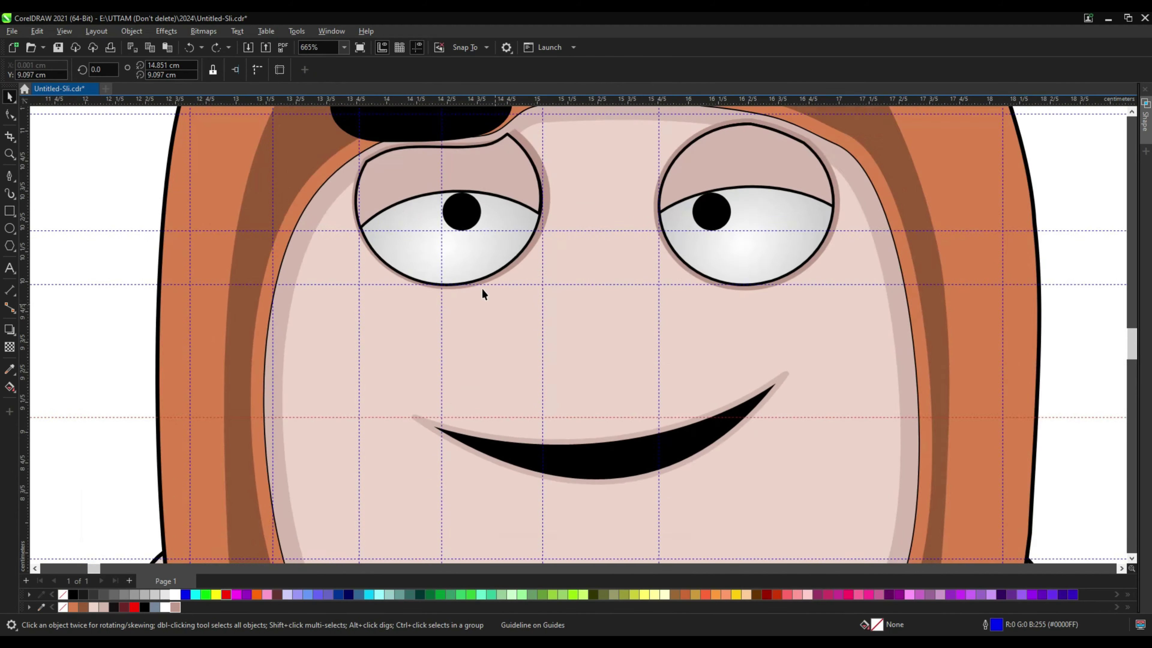
left_click_drag(639, 385, 639, 386)
scroll(595, 302, "up", 4)
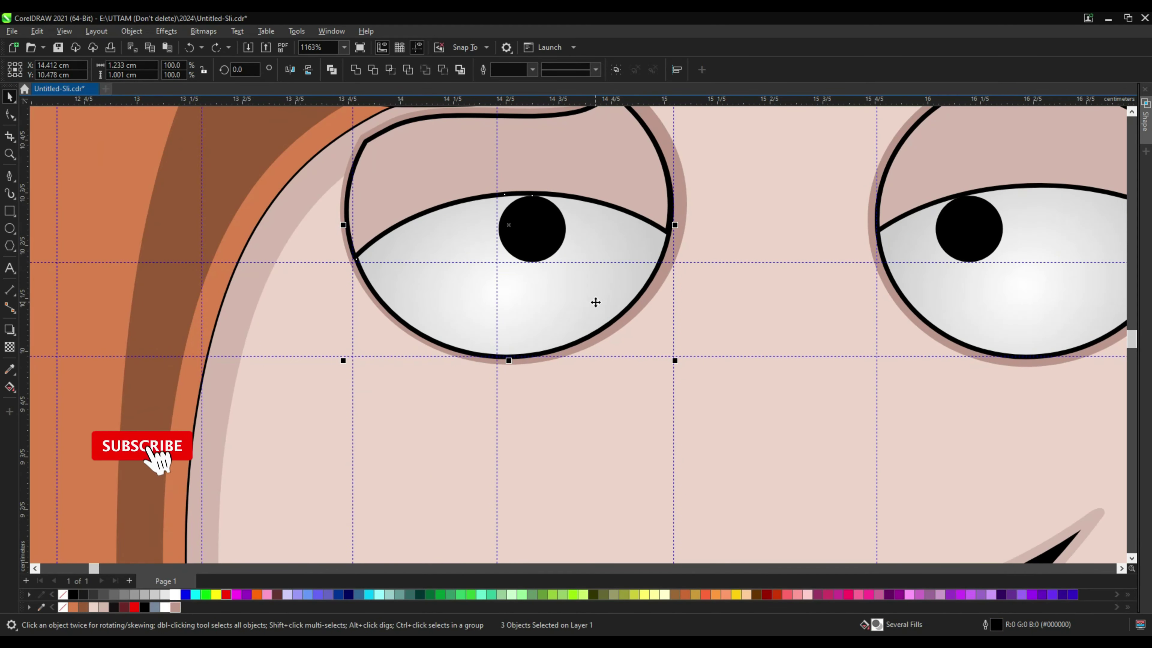
left_click(685, 187)
key("ctrl+z")
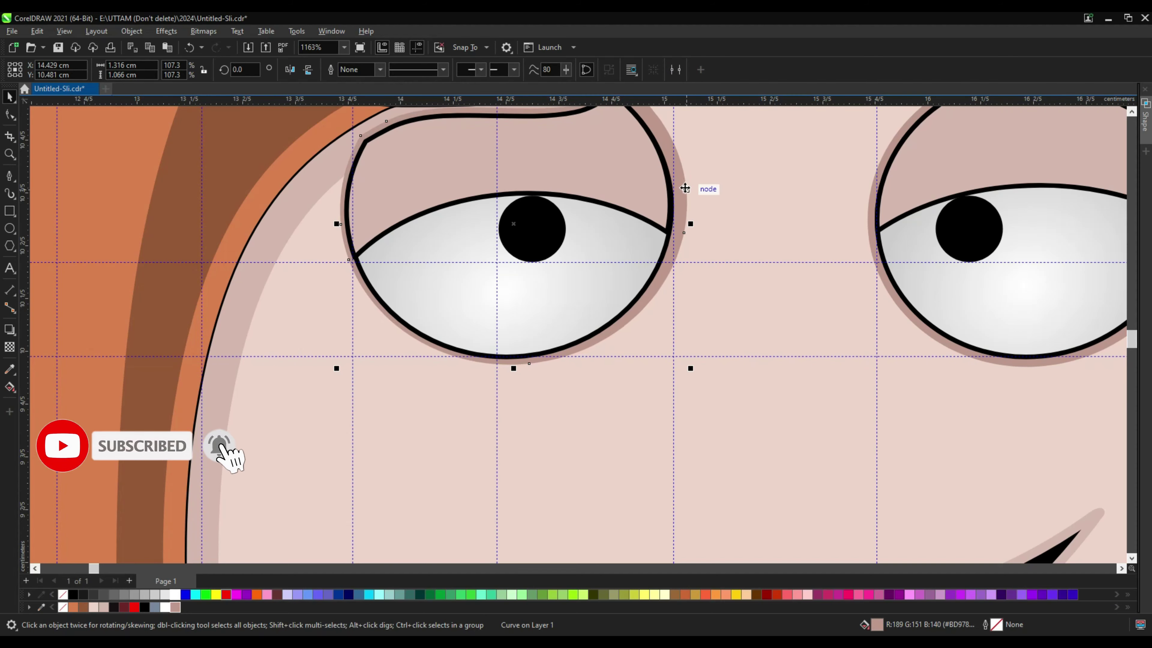
scroll(504, 384, "up", 4)
scroll(526, 345, "down", 3)
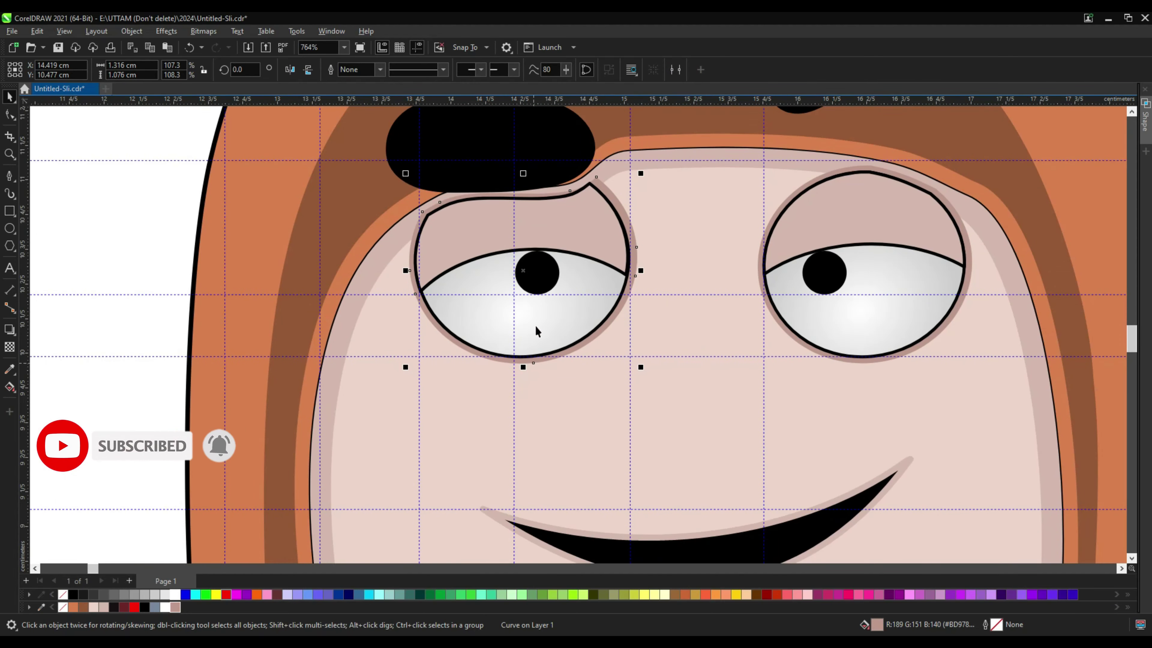
scroll(555, 185, "up", 2)
scroll(485, 299, "down", 3)
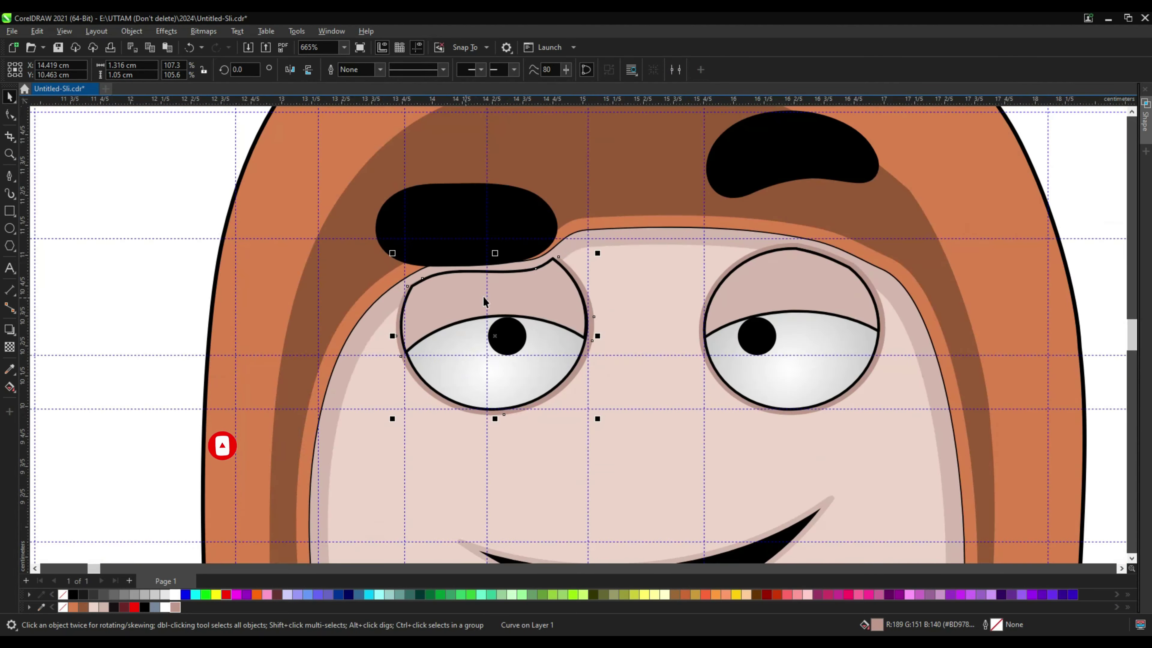
left_click(187, 295)
Create a Boundary curve around the whole character from its shapes, leaving the original objects in place
scroll(633, 247, "down", 3)
scroll(629, 249, "up", 4)
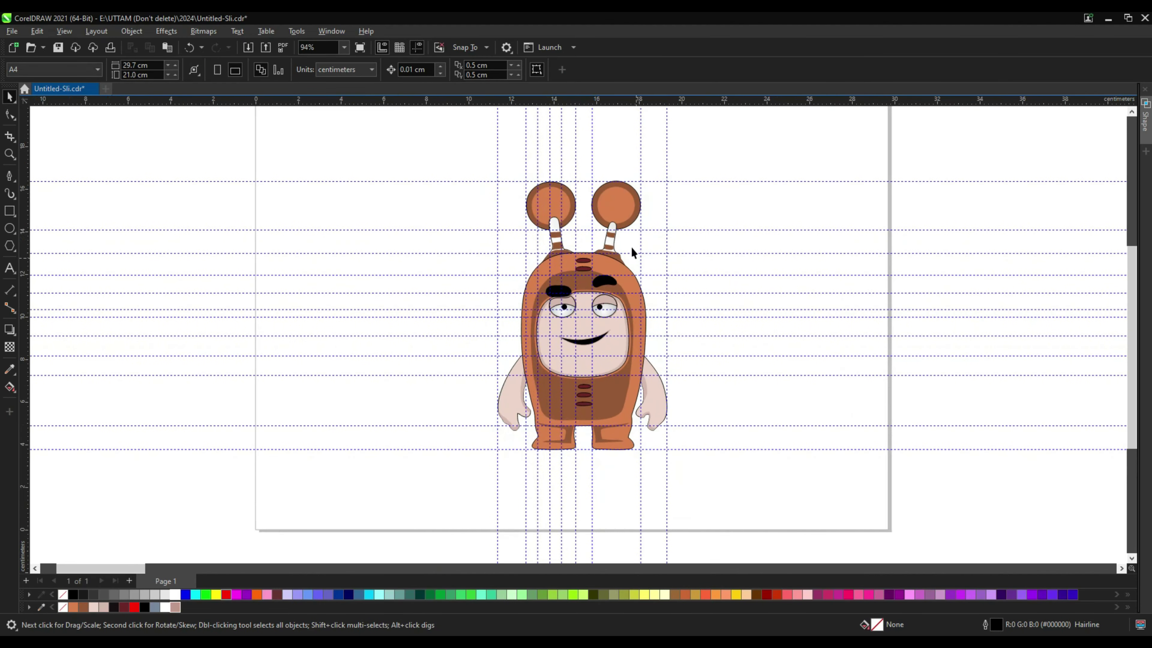
left_click(622, 195)
left_click(533, 232, "shift")
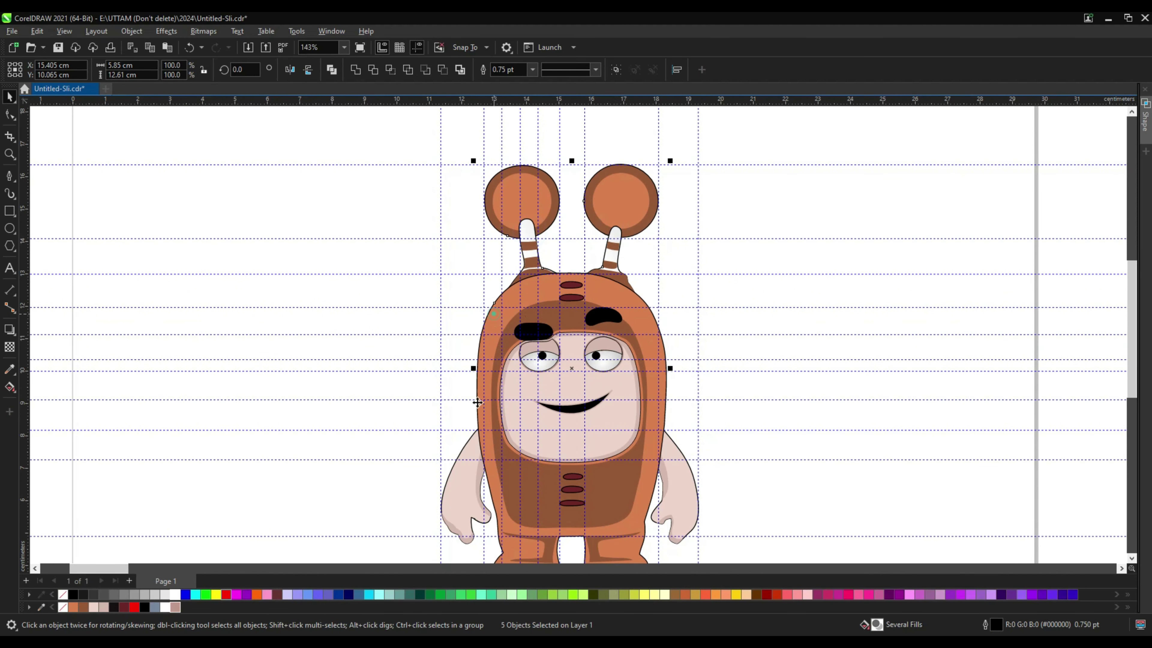
left_click(1149, 122)
left_click(1011, 113)
left_click(998, 178)
left_click(1125, 226)
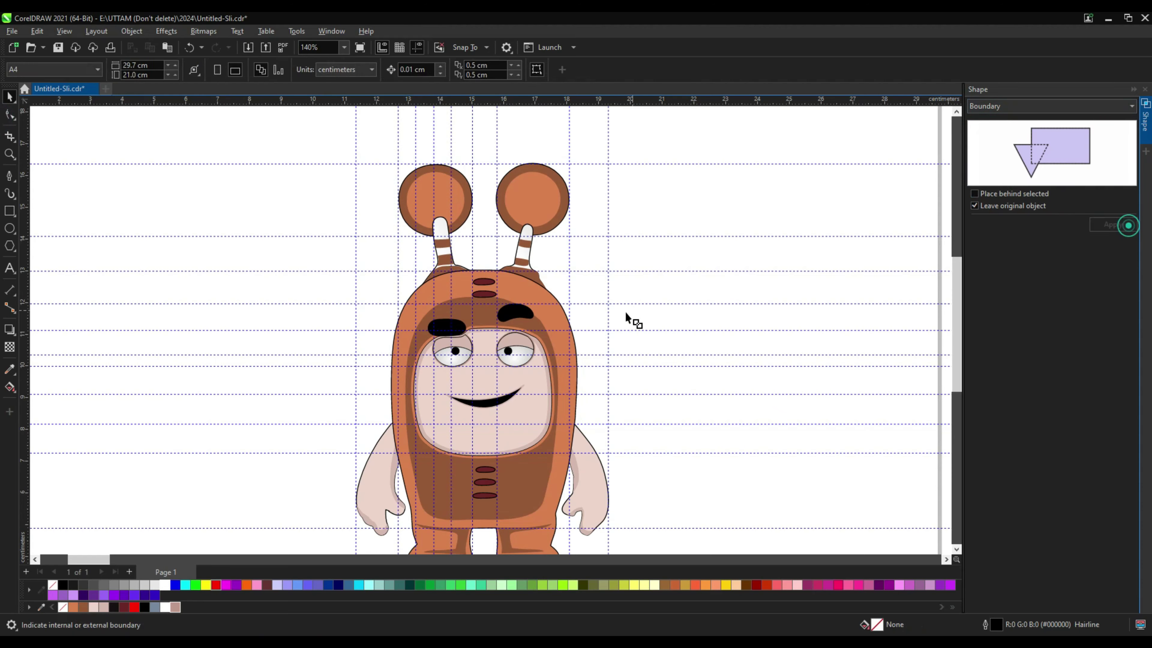
left_click(626, 313)
left_click(1147, 121)
scroll(667, 327, "down", 3)
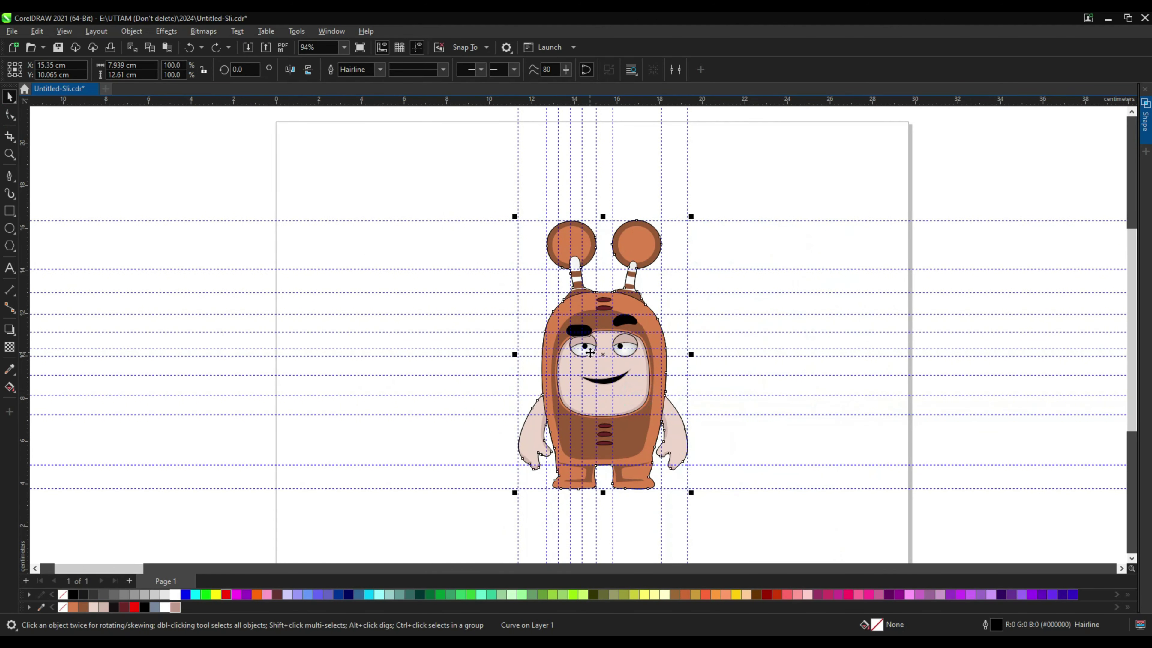
Send the boundary curve behind the character's other shapes
right_click(590, 375)
left_click(626, 117)
left_click(789, 161)
Thicken the boundary curve's outline, trying widths of 1.5 pt and 3.0 pt, to give the character a bold silhouette
left_click(380, 69)
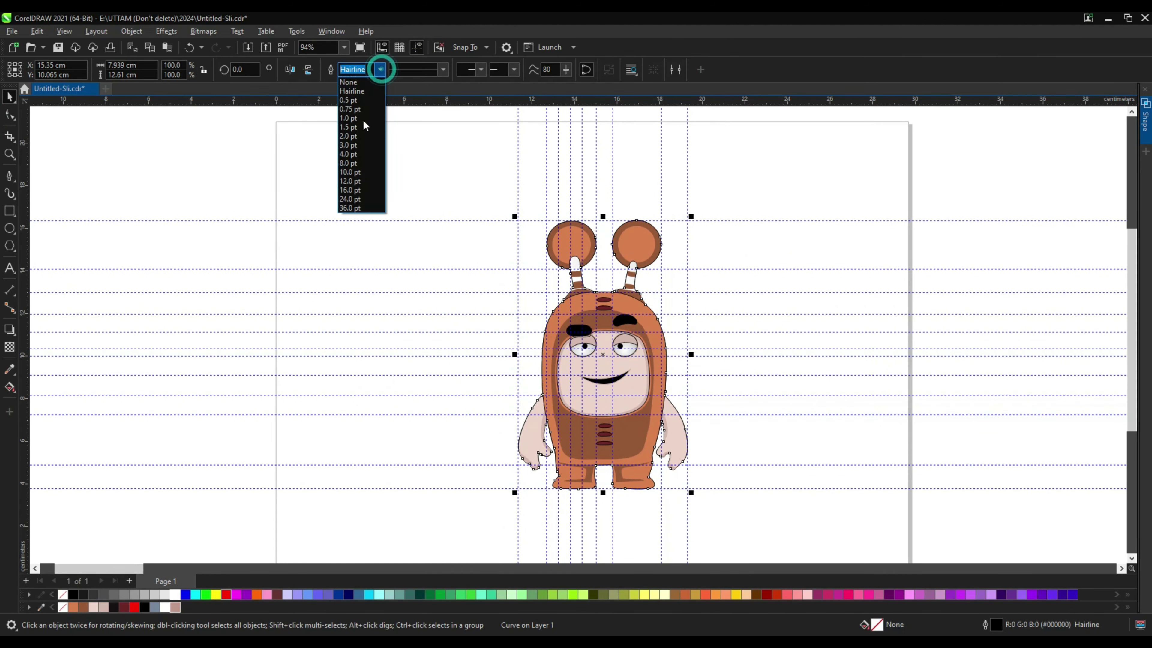
left_click(348, 127)
scroll(621, 356, "up", 3)
left_click(380, 69)
left_click(348, 145)
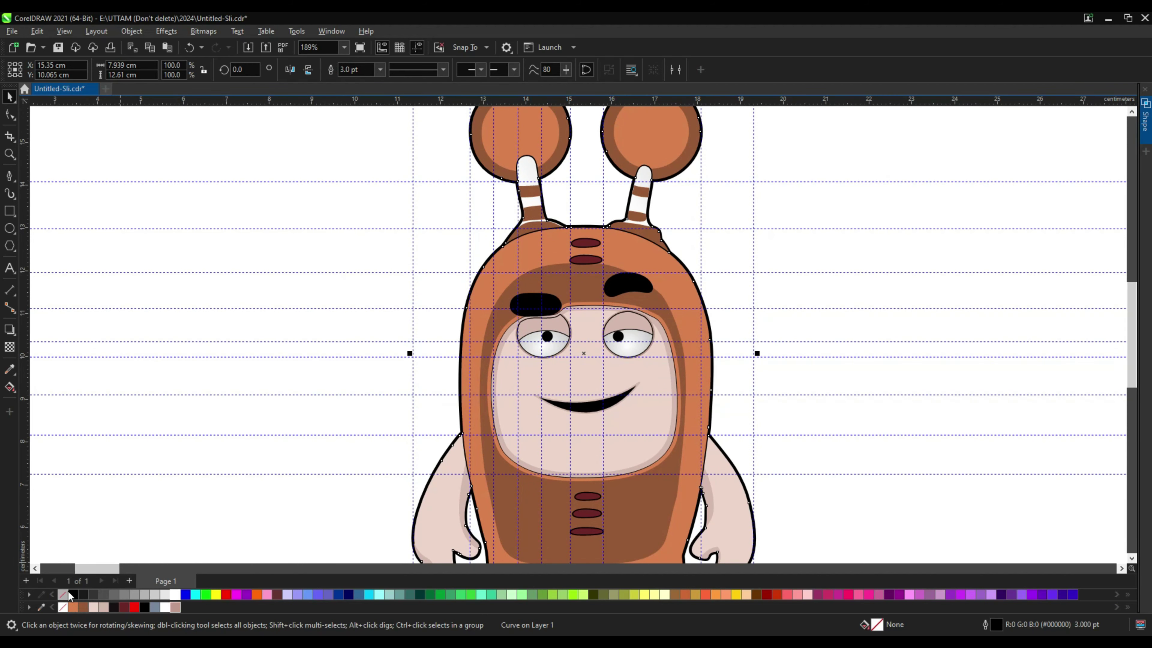
left_click(380, 69)
left_click(362, 268)
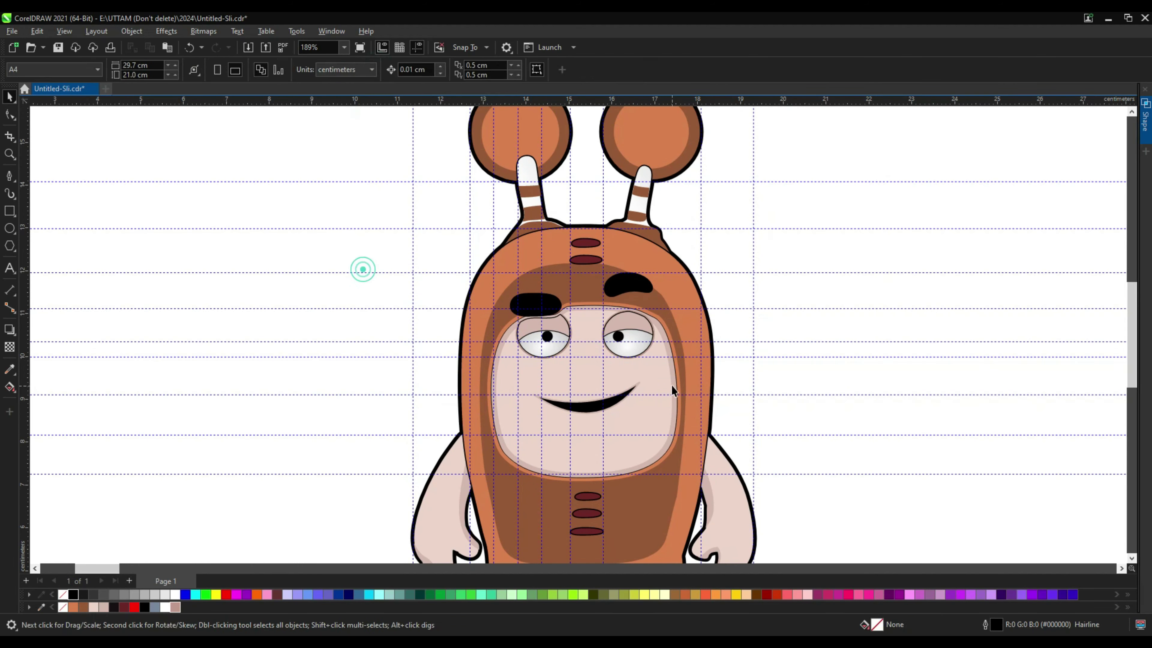
Reshape the inner edge of the left leg's brown shading by moving its nodes with the Shape tool
scroll(671, 331, "down", 2)
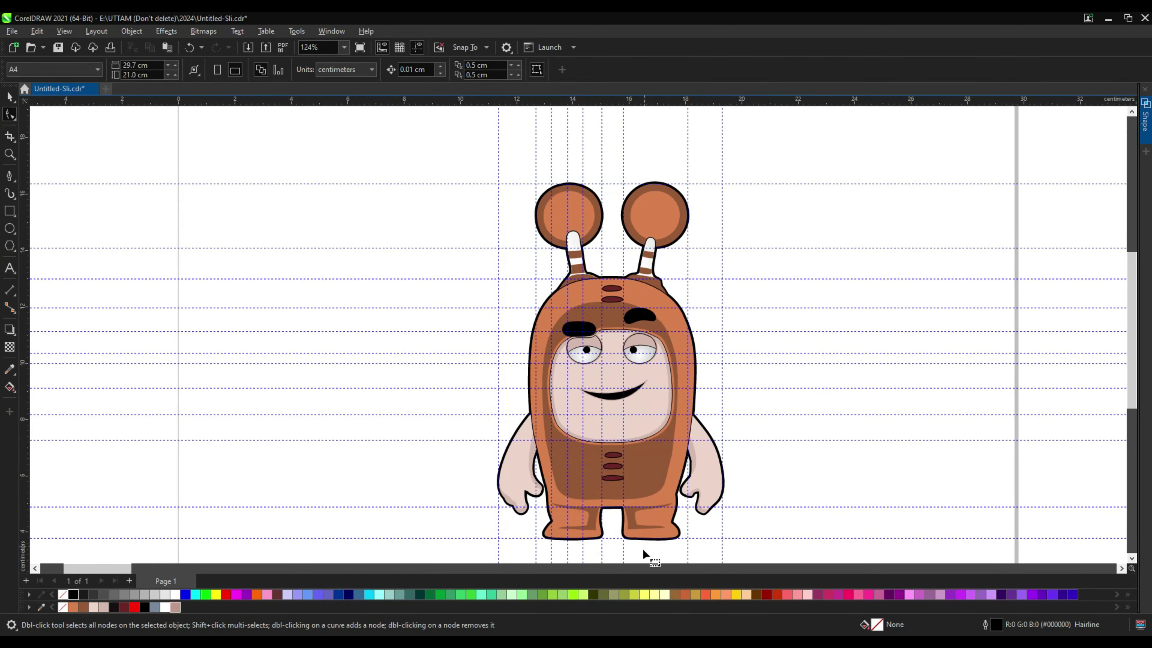
left_click(560, 529)
scroll(560, 529, "up", 8)
left_click_drag(554, 514, 556, 493)
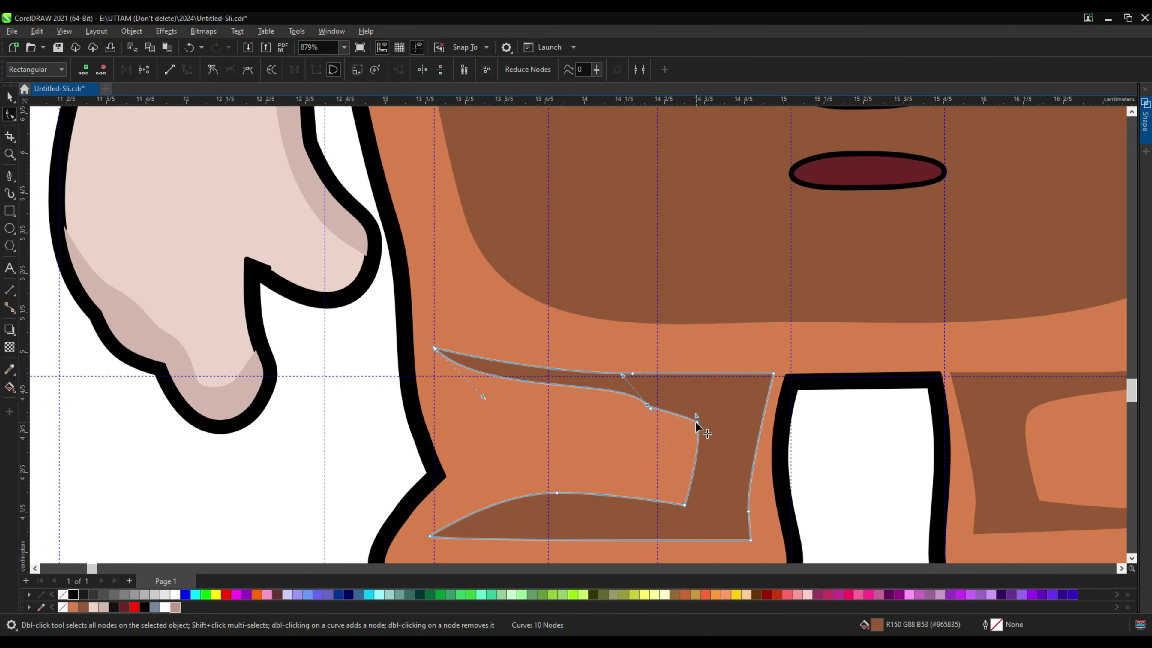
left_click_drag(652, 411, 655, 434)
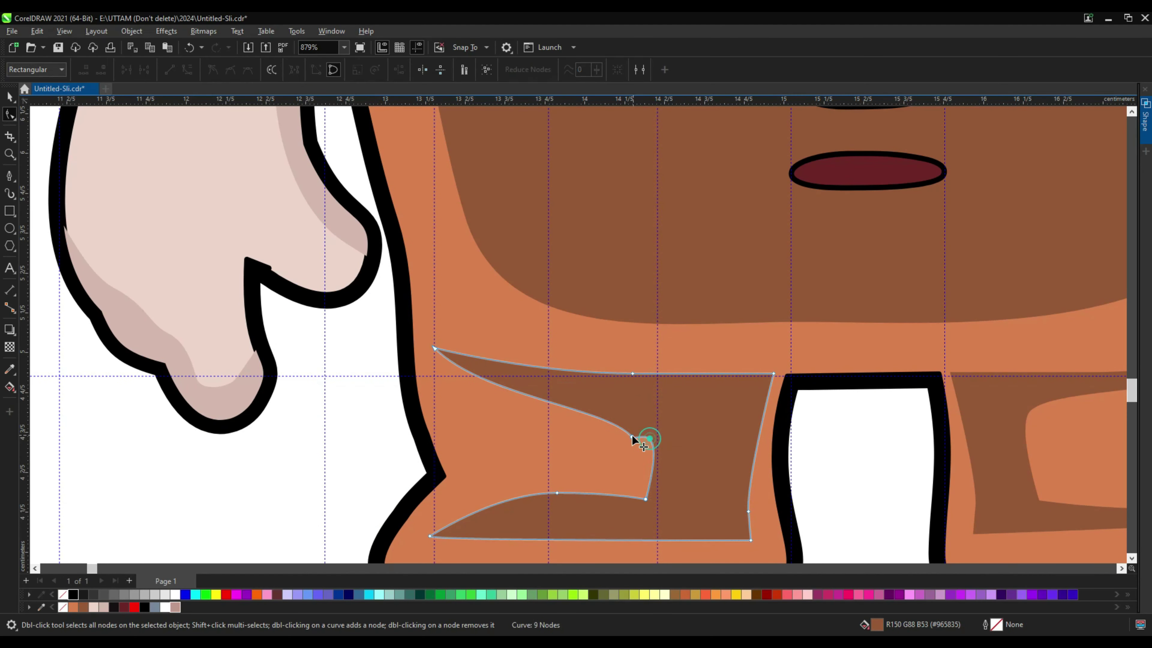
Smooth the inner edge of the left leg's brown shading into one curve and round its pointed lower outer corner
scroll(707, 503, "down", 1)
scroll(662, 488, "up", 1)
left_click_drag(697, 486, 697, 473)
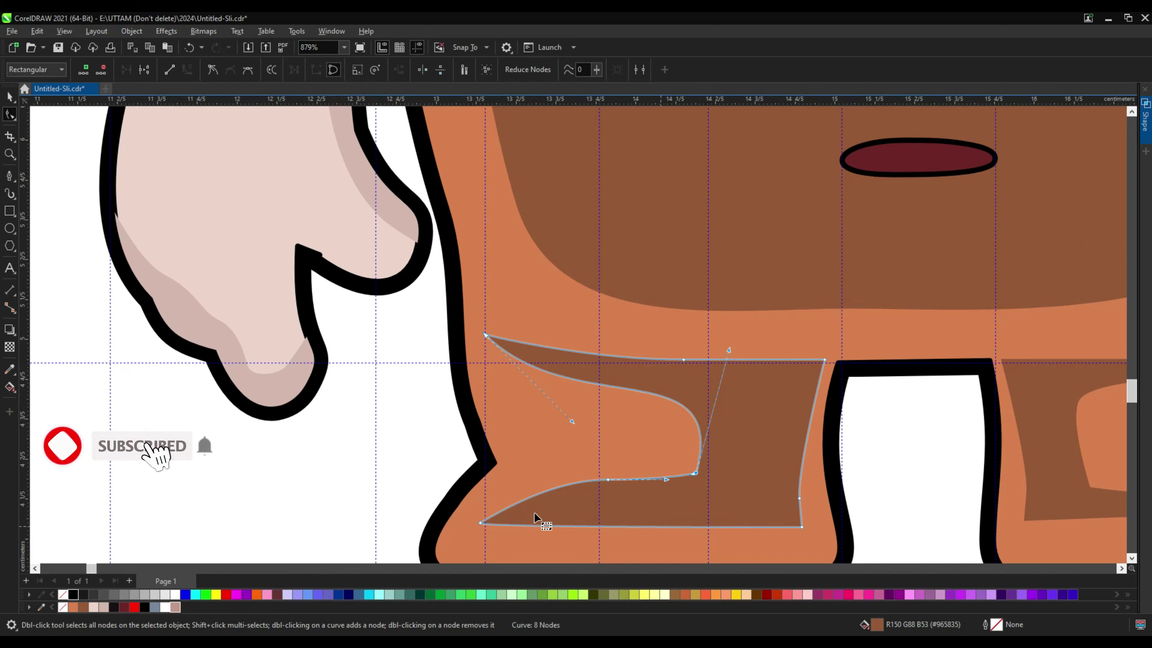
scroll(537, 516, "down", 1)
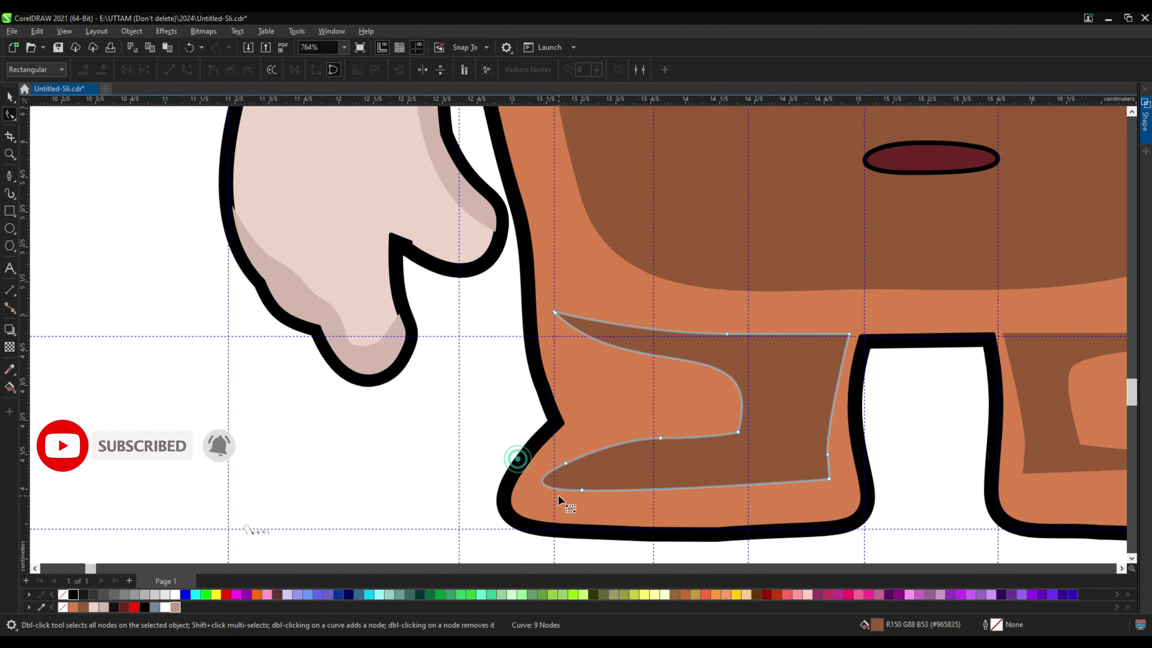
Copy the left leg's shading, place the copy over at the right leg, and delete the right leg's old shading
scroll(560, 500, "down", 2)
key("space")
right_click(671, 450)
left_click(689, 165)
right_click(312, 434)
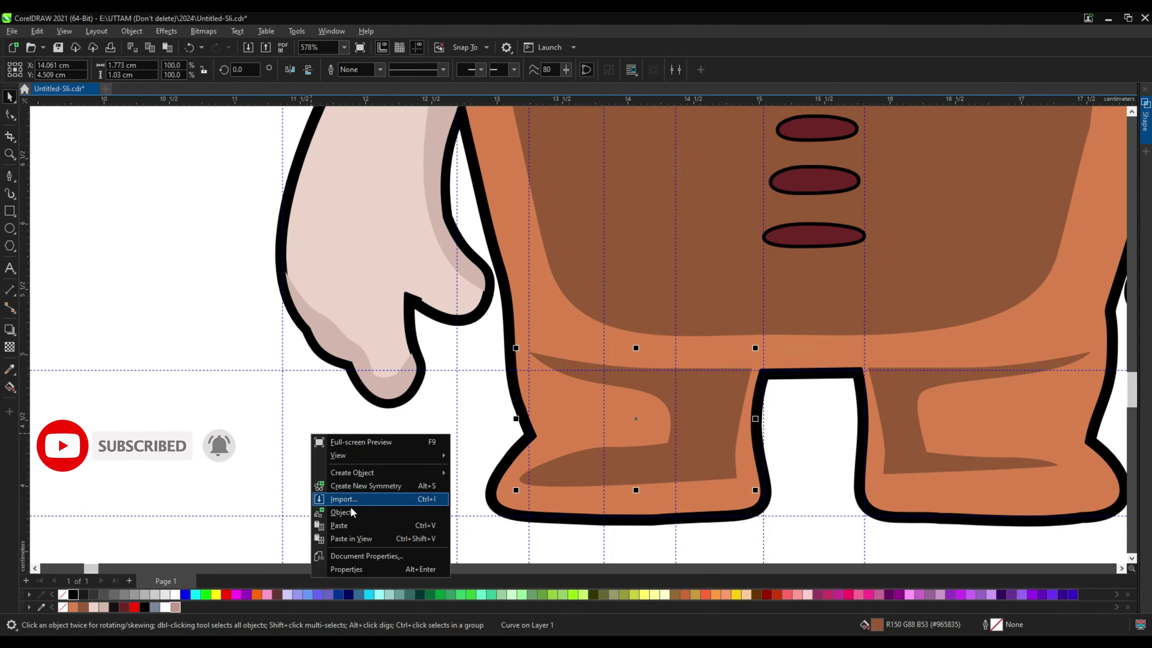
left_click(350, 525)
scroll(635, 386, "down", 3)
left_click_drag(642, 432, 975, 431)
left_click(818, 423)
right_click(818, 423)
left_click(854, 151)
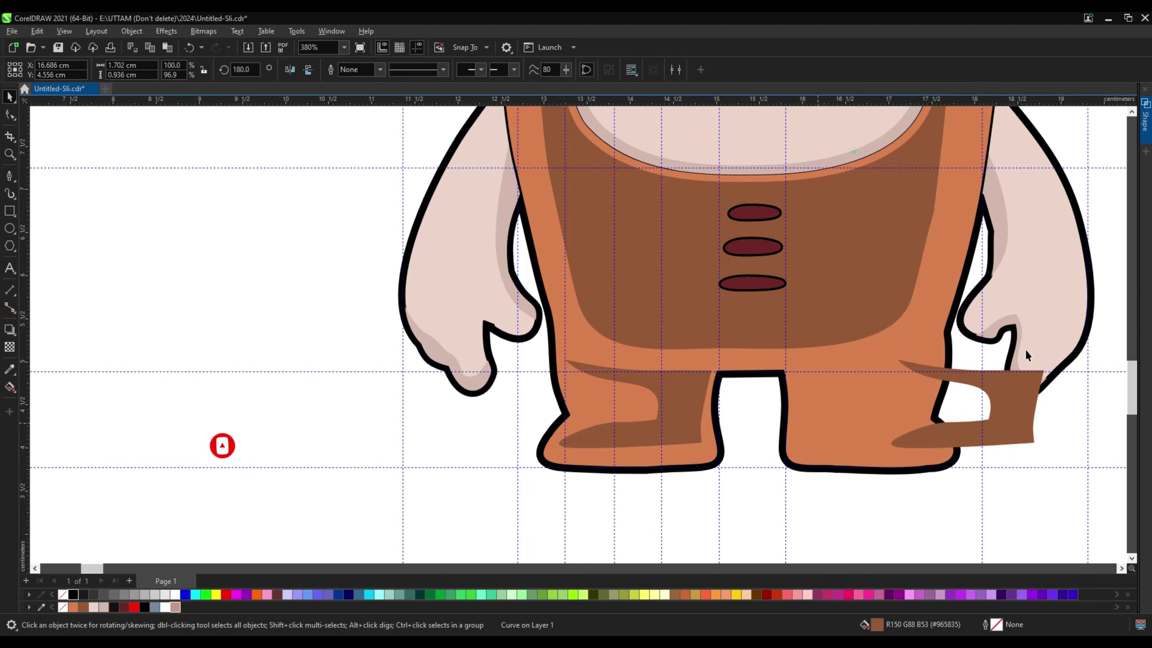
Mirror the copied shading horizontally and fit it inside the right leg, narrowing it to 97.6% of its width
left_click(286, 70)
scroll(947, 399, "up", 2)
left_click_drag(906, 399, 783, 402)
scroll(872, 431, "down", 2)
scroll(851, 406, "up", 4)
left_click_drag(917, 415, 912, 413)
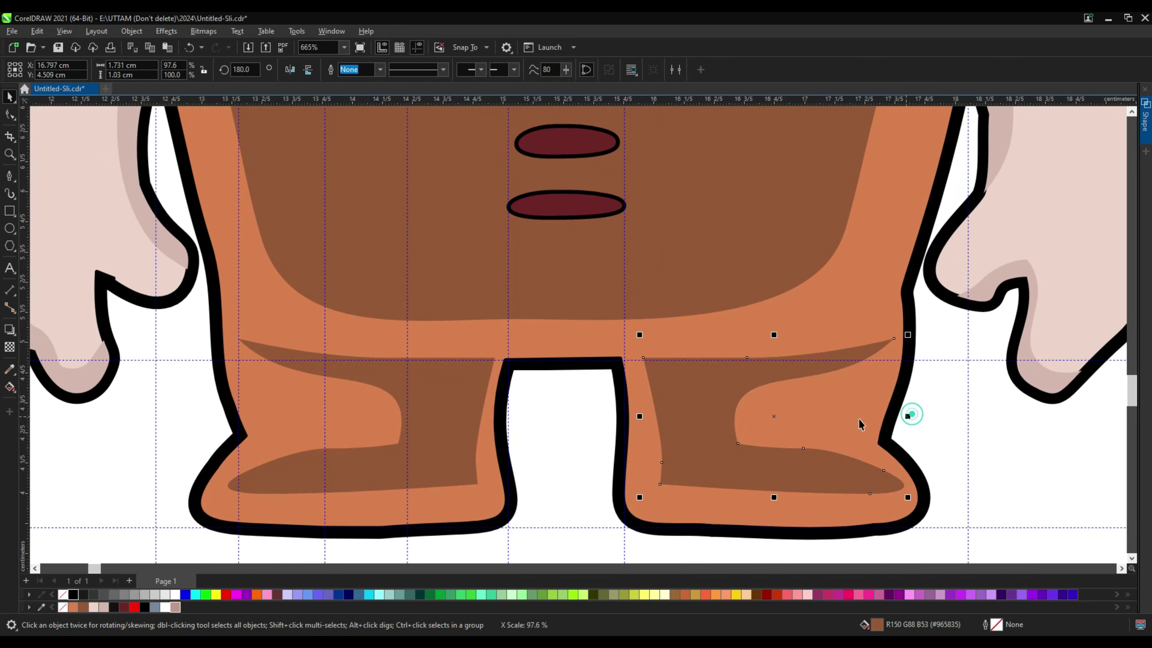
left_click_drag(702, 429, 707, 429)
left_click(562, 404)
Scale the lower shading on the left hand to 96% so it sits inside the outline
scroll(563, 404, "down", 6)
scroll(385, 395, "up", 12)
left_click(435, 480)
left_click_drag(522, 525, 507, 511)
scroll(508, 512, "down", 5)
scroll(571, 331, "up", 4)
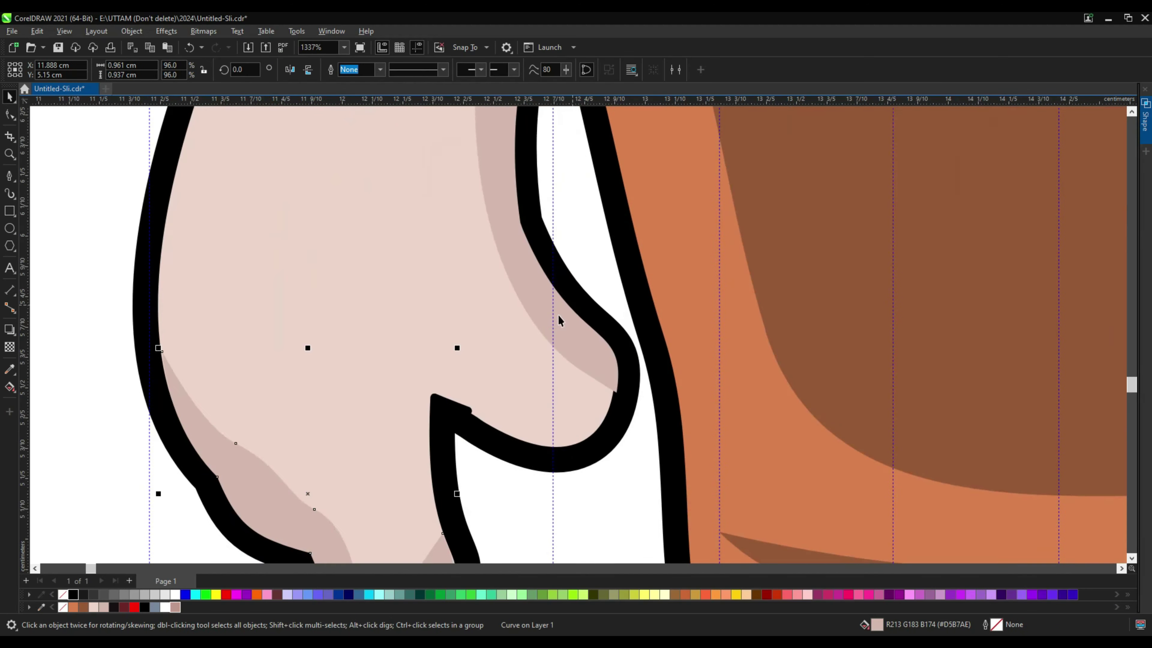
Shrink the left arm's inner shading to about 85.5% width and 91.4% height and shift it clear of the outline
left_click_drag(623, 397, 625, 399)
scroll(586, 417, "down", 2)
mouse_move(557, 321)
left_mouse_down()
mouse_move(524, 329)
mouse_move(556, 319)
left_mouse_up()
left_click_drag(604, 407, 598, 385)
left_click_drag(541, 299, 532, 302)
scroll(569, 385, "up", 1)
left_click_drag(550, 389, 553, 414)
scroll(553, 354, "up", 1)
left_click_drag(545, 350, 547, 349)
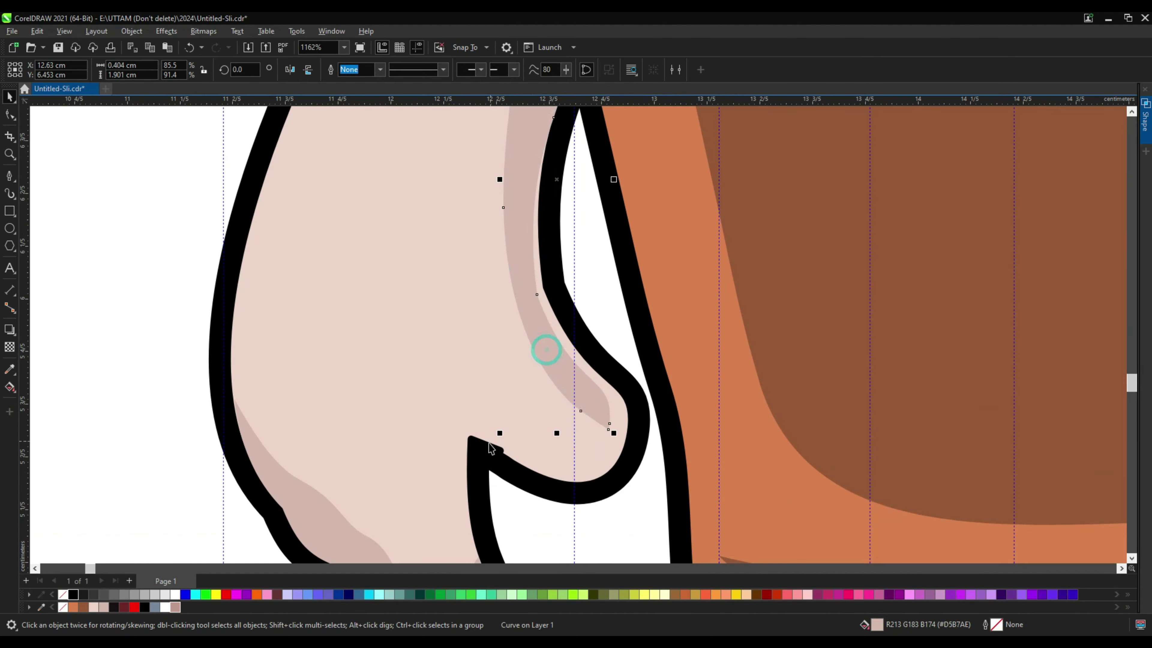
Clean up the boundary curve's notch between the left hand's thumb and fingers by removing a node
left_click(502, 449)
double_click(503, 454)
scroll(506, 451, "down", 5)
scroll(859, 395, "up", 5)
Shift the right arm's inner shading slightly away from the arm's outline
left_click(882, 333)
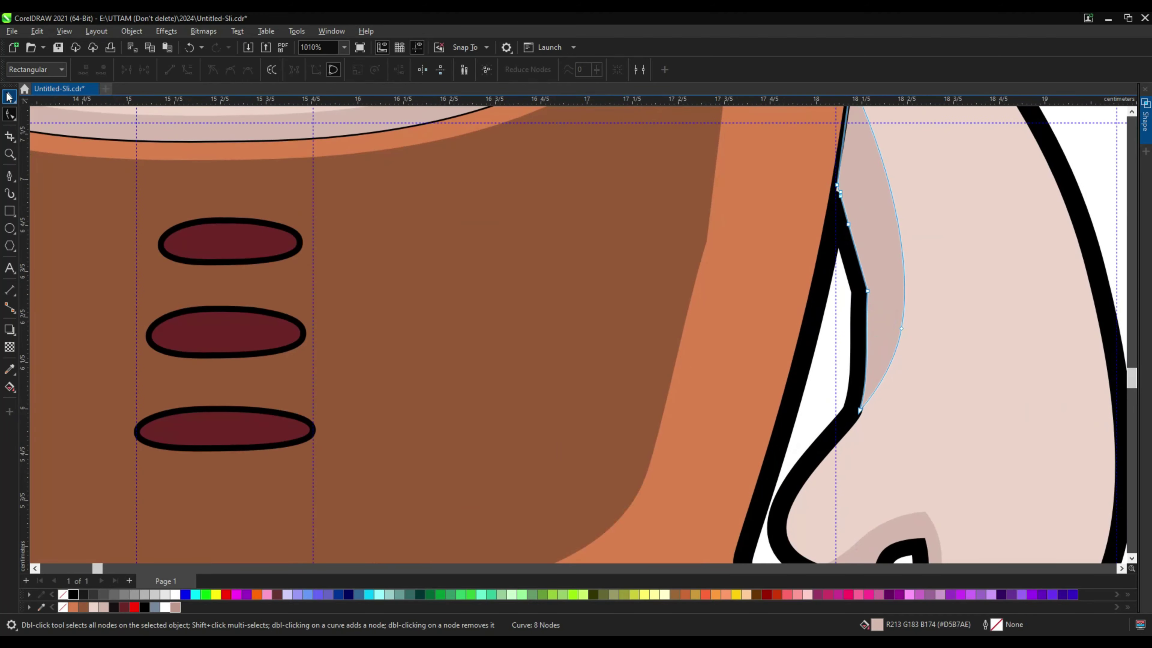
key("space")
key("space")
left_click_drag(884, 314, 889, 306)
Adjust the boundary curve's nodes where the right arm meets the body using the Shape tool
left_click(9, 115)
scroll(838, 213, "up", 2)
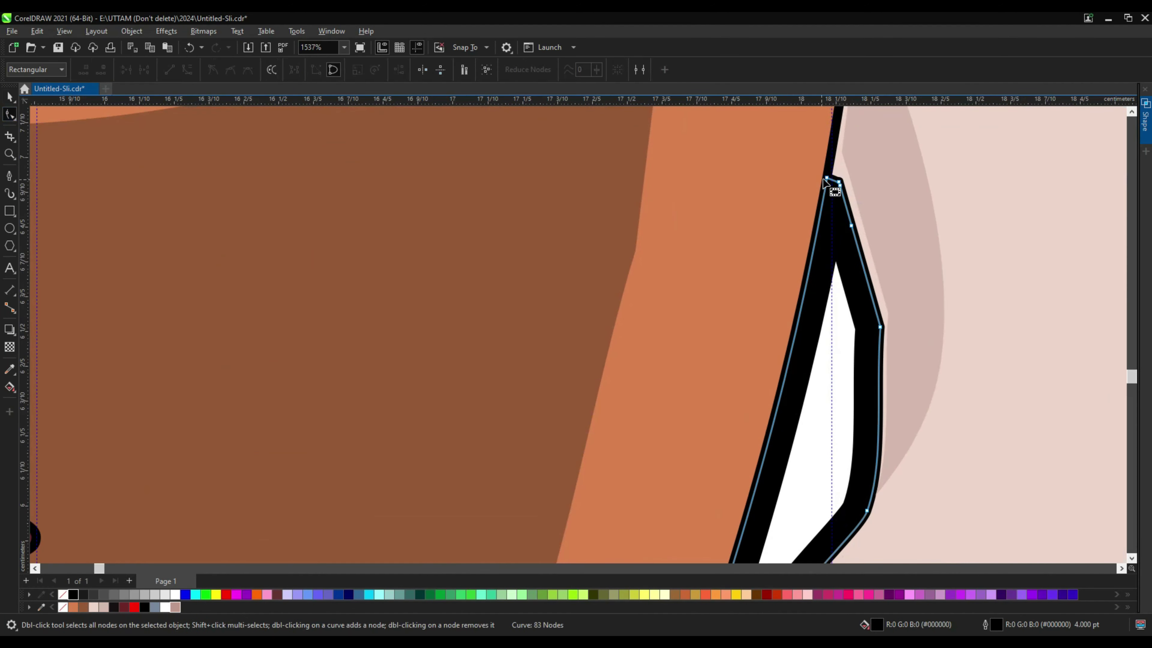
left_click_drag(830, 194, 828, 195)
scroll(843, 249, "down", 8)
scroll(881, 425, "up", 5)
left_click(9, 96)
scroll(857, 388, "down", 2)
left_click_drag(840, 394, 845, 385)
key("ctrl+z")
Deselect everything and save the drawing
scroll(861, 476, "down", 5)
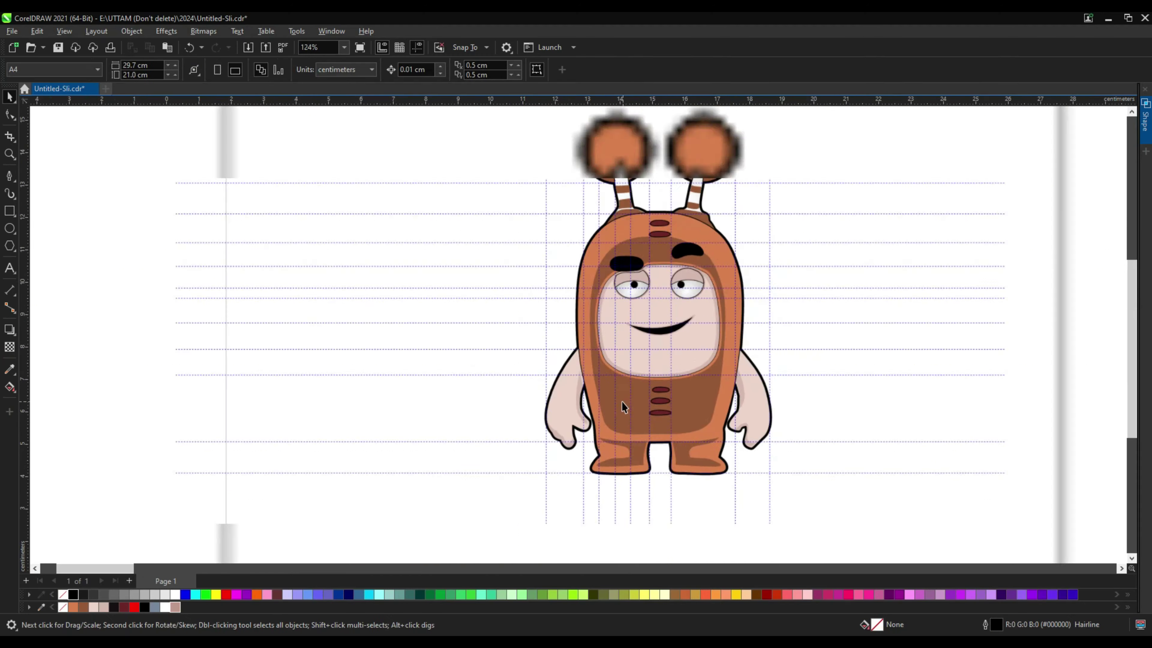
key("Escape")
left_click(57, 48)
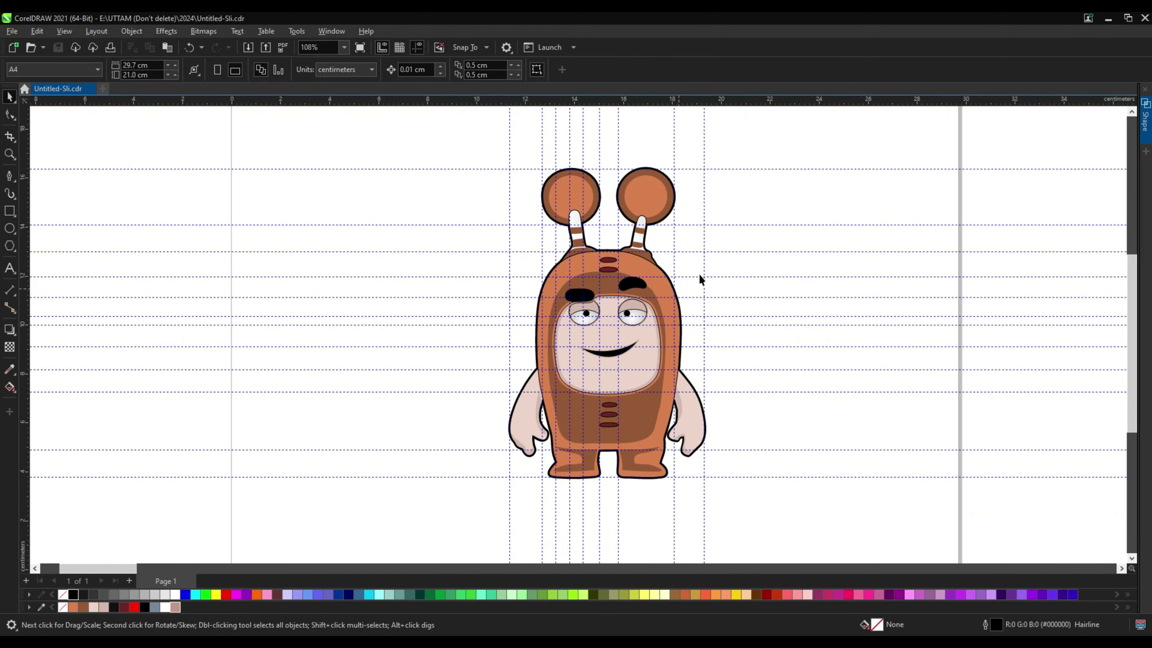
Fill the antenna bases and stripes with the orange from the document palette
scroll(730, 233, "up", 2)
scroll(648, 248, "up", 1)
left_click_drag(398, 185, 809, 296)
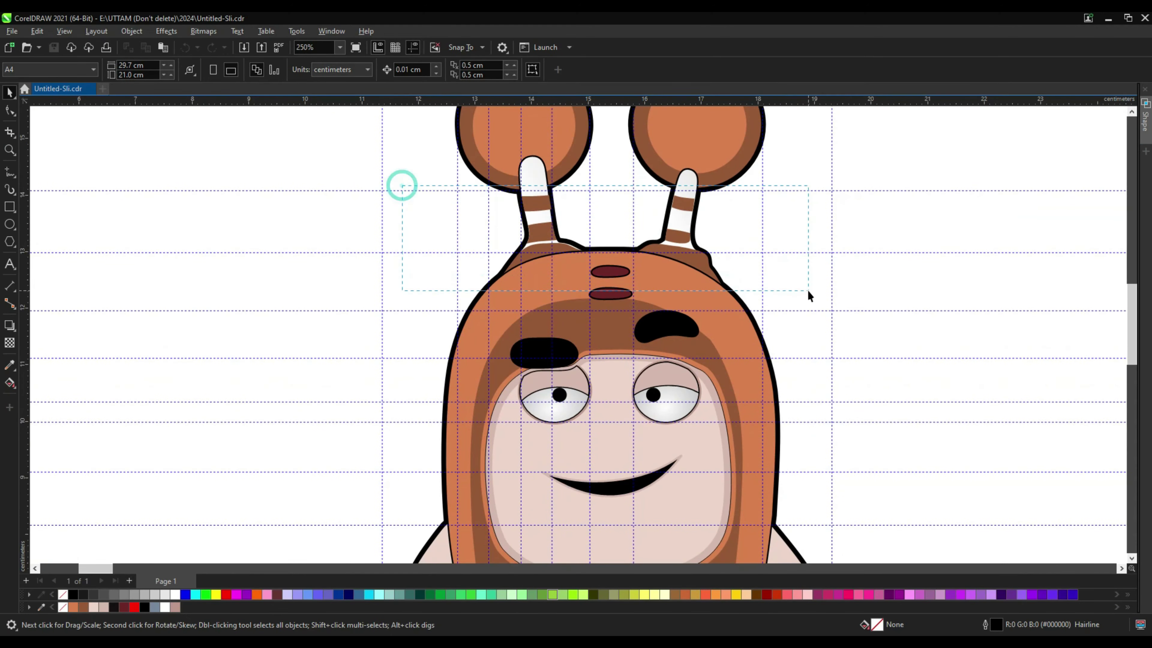
left_click(528, 259)
left_click(689, 257, "shift")
left_click(72, 607)
left_click(968, 246)
Swap the hood colours by filling the outer body and face rim with brown and the inner body panel with orange
left_click(537, 293)
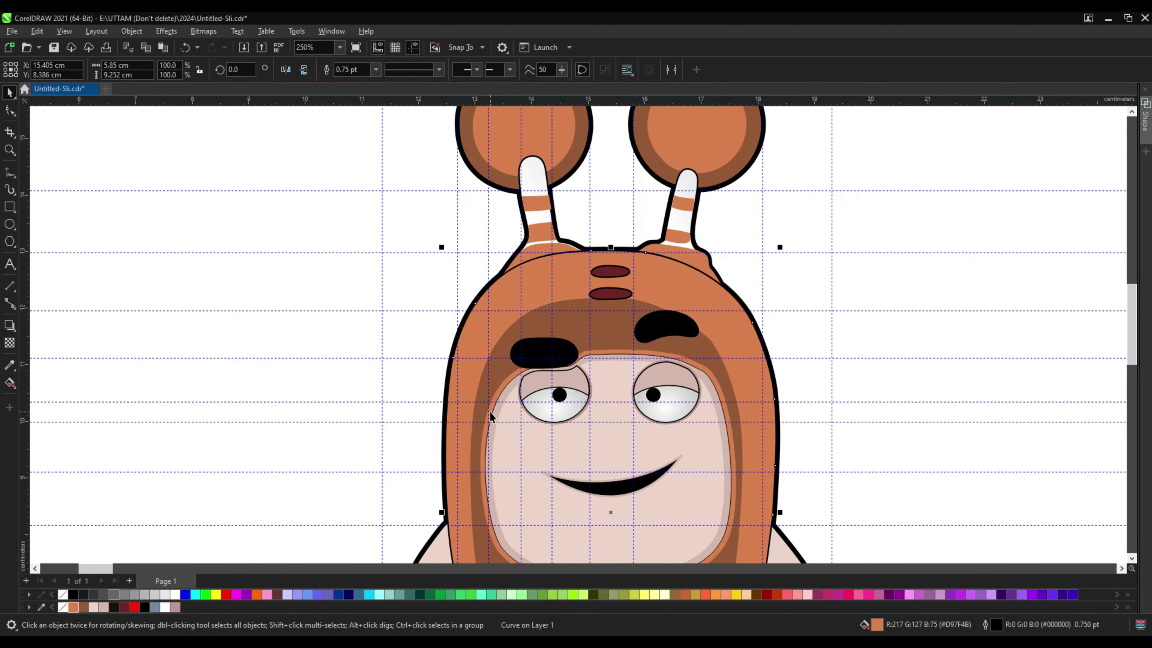
left_click(81, 606)
left_click(542, 317)
scroll(535, 331, "down", 1)
left_click(75, 607)
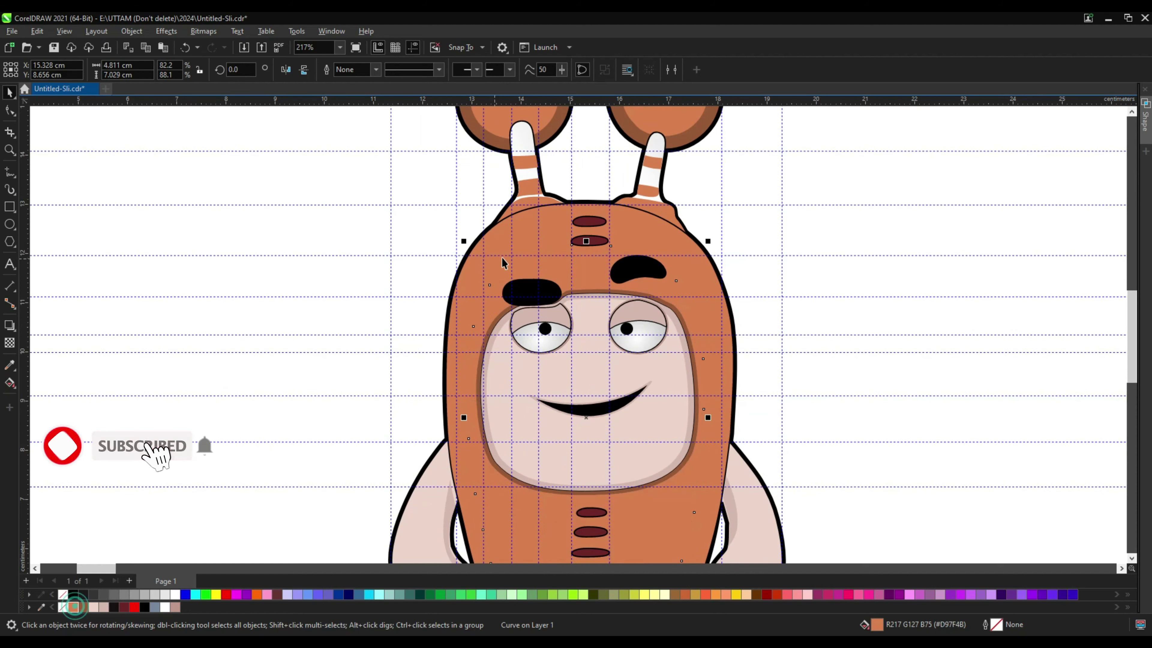
left_click(83, 607)
left_click(874, 329)
Fill the shading shapes on both legs with the palette orange
scroll(571, 275, "down", 3)
left_click(537, 466)
left_click(640, 462, "shift")
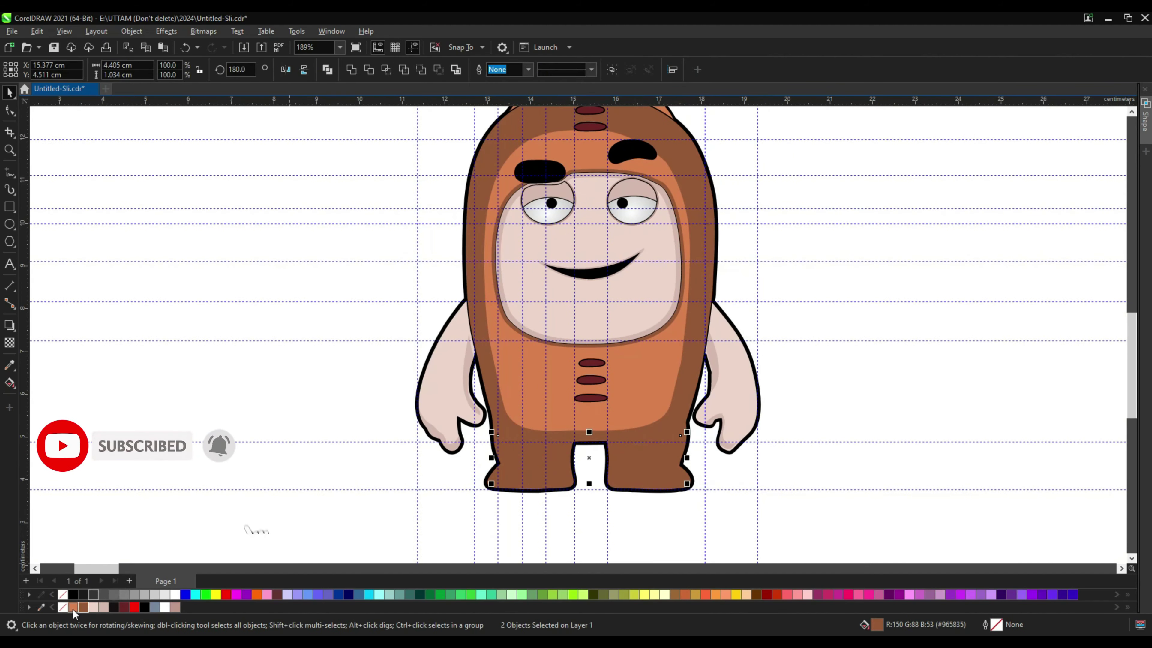
left_click(73, 607)
left_click(919, 331)
Examine the recoloured character from the antennae down to the feet
scroll(544, 415, "down", 6)
left_click_drag(762, 509, 762, 507)
scroll(576, 240, "up", 2)
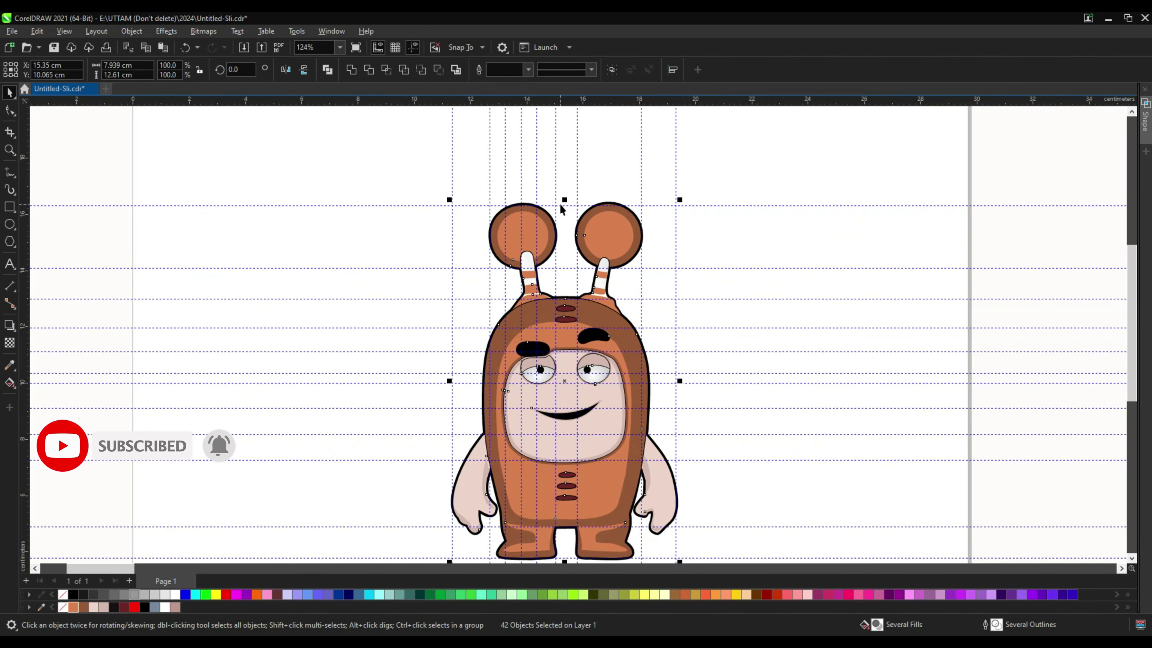
scroll(607, 224, "up", 2)
left_click(966, 209)
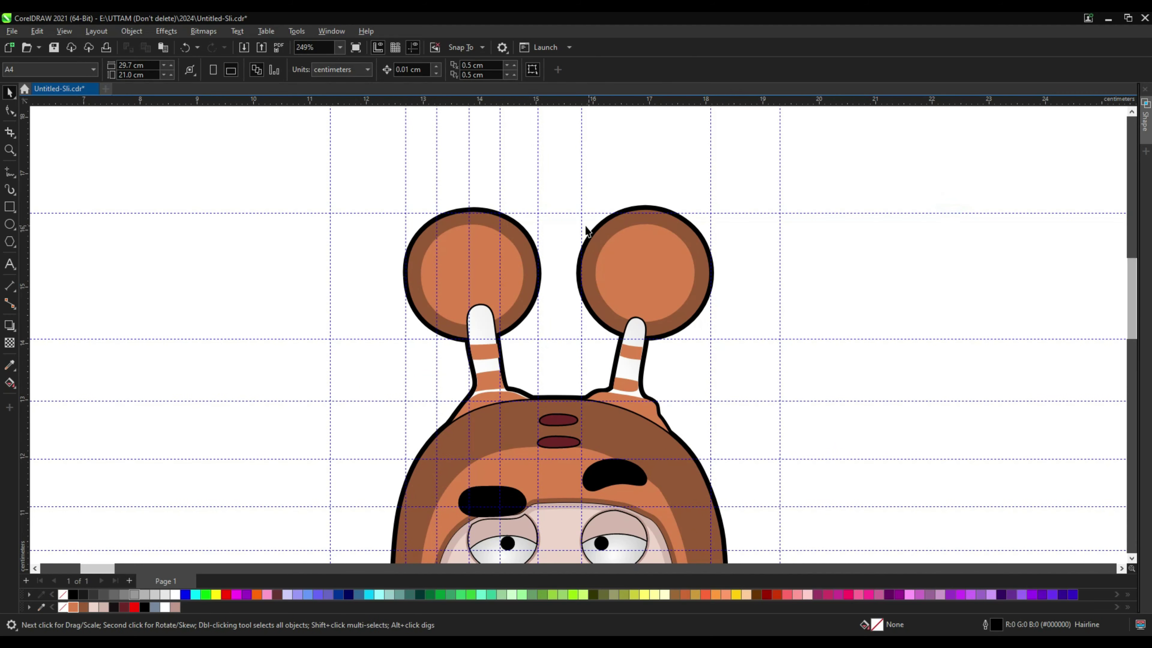
scroll(637, 232, "down", 2)
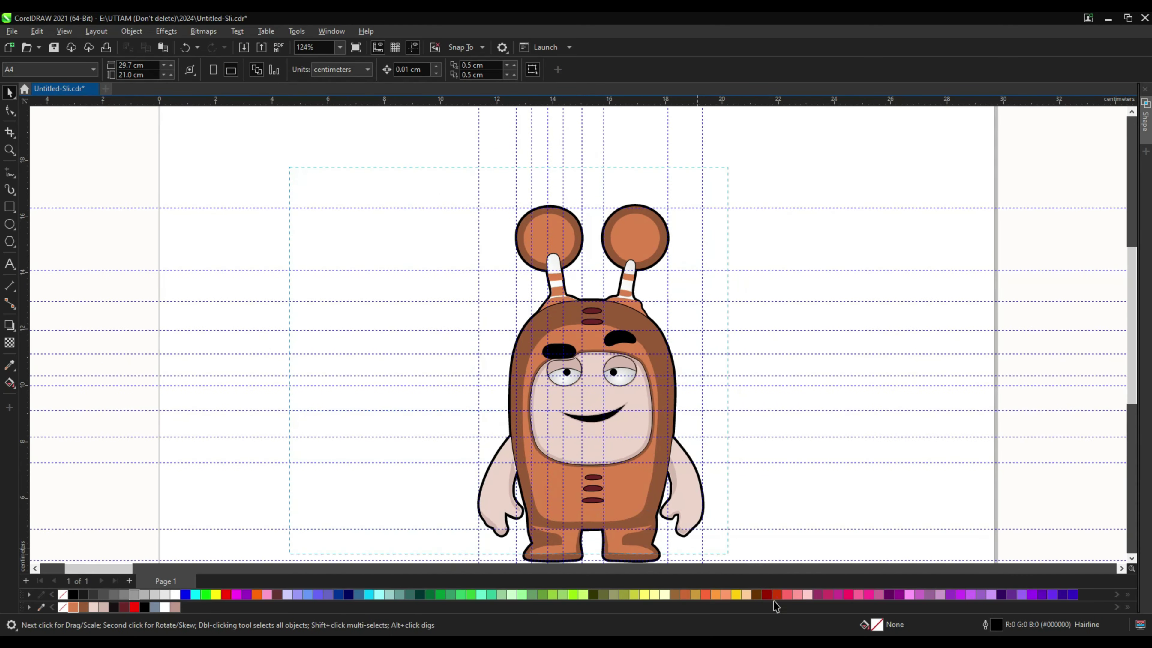
left_click_drag(774, 601, 769, 624)
scroll(696, 451, "down", 2)
scroll(671, 268, "up", 1)
left_click(788, 178)
scroll(609, 236, "up", 2)
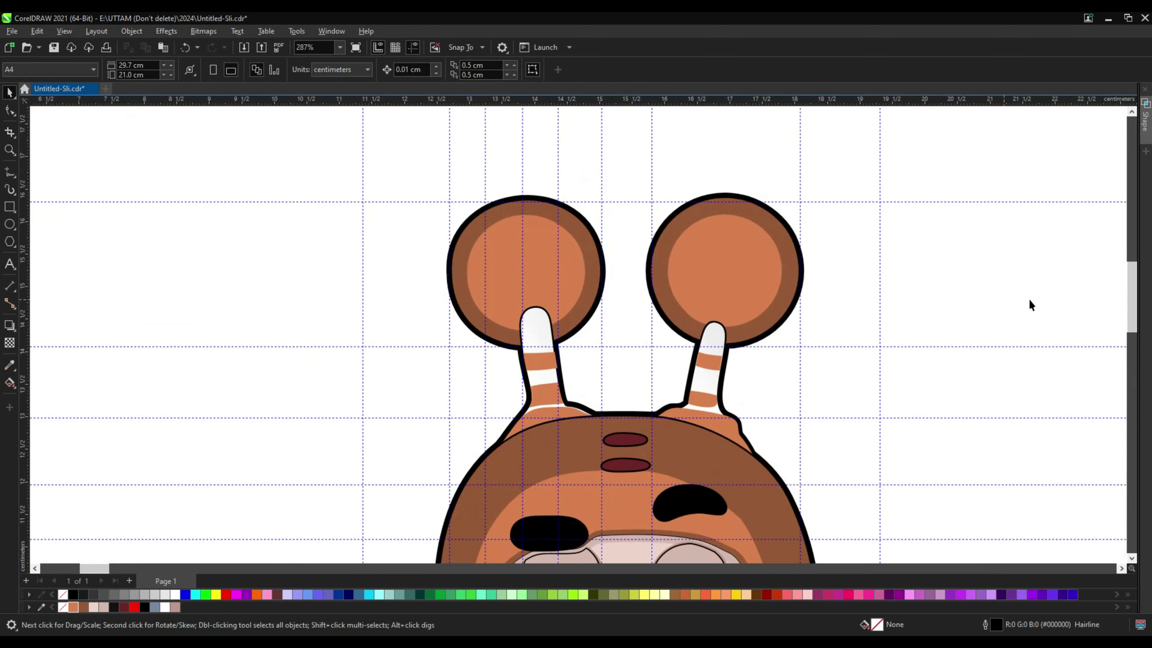
left_click_drag(1131, 291, 1141, 397)
scroll(491, 408, "down", 3)
scroll(551, 376, "down", 2)
scroll(543, 227, "up", 2)
scroll(543, 232, "up", 2)
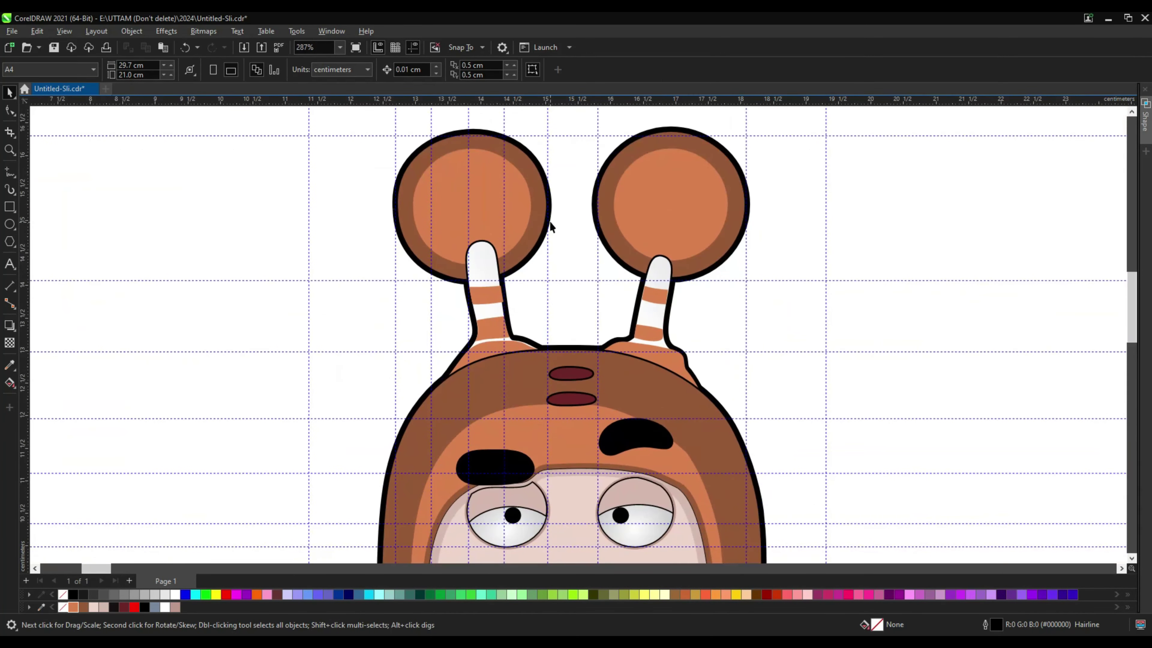
Apply a Gaussian Blur to the thick black boundary curve around the character
left_click(549, 221)
left_click(168, 33)
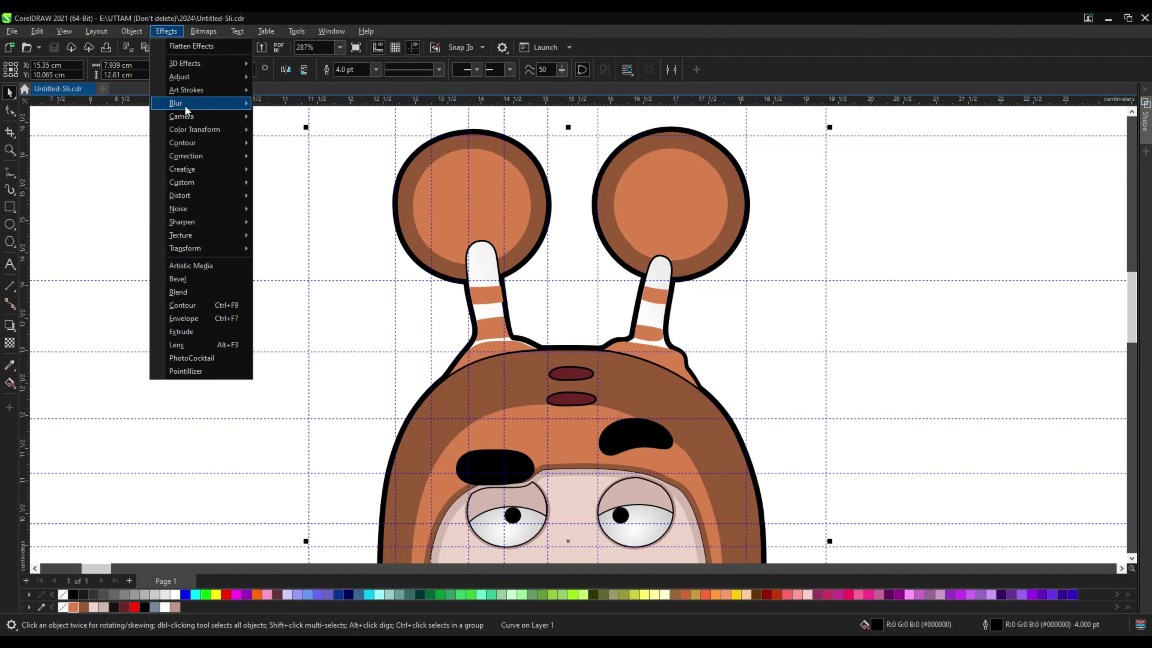
left_click(185, 107)
left_click(295, 136)
left_click(653, 360)
left_click(572, 297)
scroll(488, 225, "down", 2)
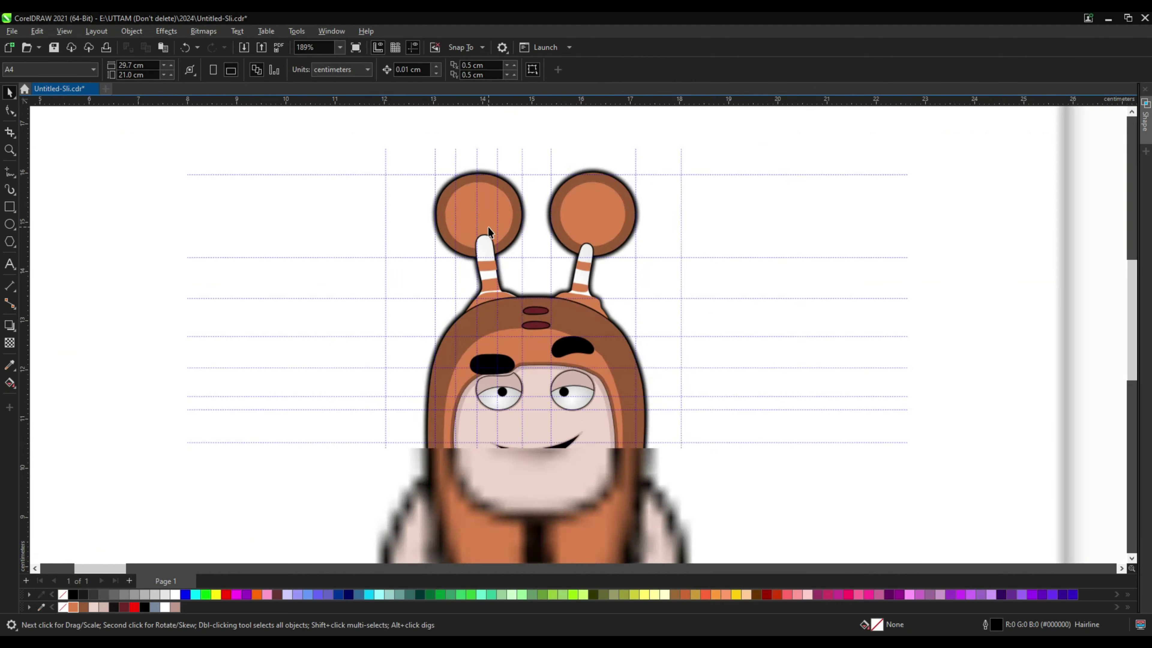
Apply a Gaussian Blur with a 1.5 pixel radius to the upper orange stripe of the left antenna
scroll(483, 259, "up", 1)
left_click(482, 269)
left_click(131, 31)
mouse_move(166, 32)
mouse_move(175, 103)
left_click(289, 131)
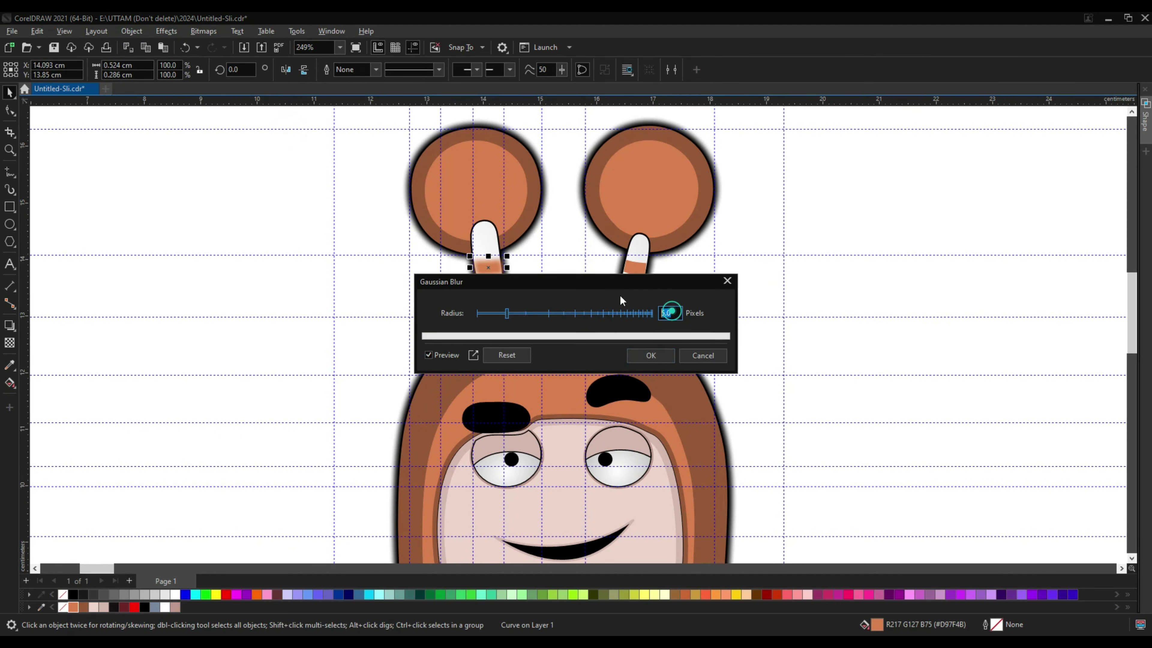
left_click_drag(588, 280, 640, 374)
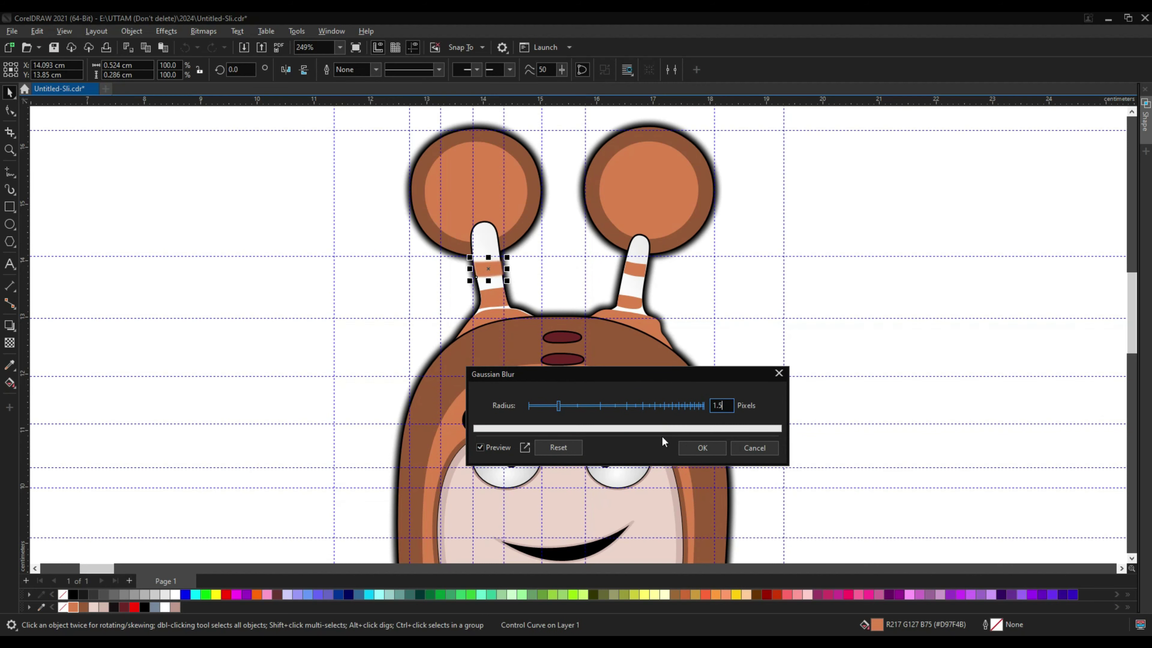
left_click(702, 448)
left_click(798, 314)
Select all of the character's shapes and apply a Gaussian Blur to them
scroll(582, 227, "down", 5)
left_click_drag(391, 175, 690, 475)
scroll(617, 399, "up", 6)
left_click(635, 441, "shift")
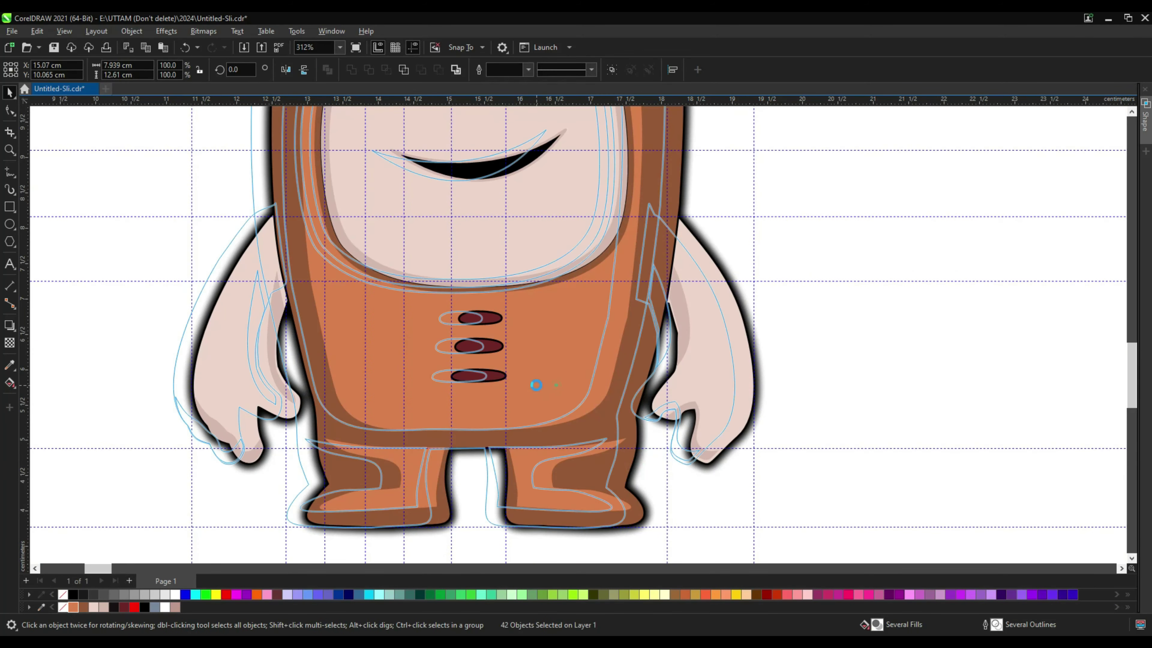
left_click(166, 31)
left_click(303, 129)
left_click(646, 357)
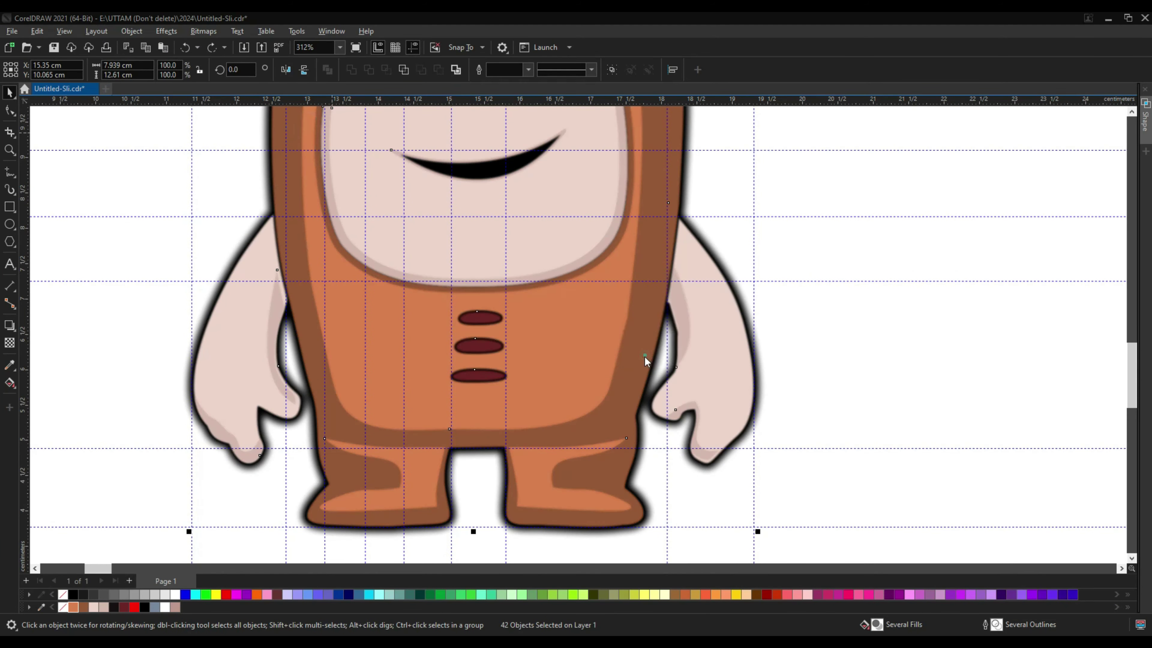
left_click(684, 495)
Thin the outlines of the two eyes
scroll(684, 495, "down", 2)
scroll(594, 204, "up", 3)
left_click(628, 268)
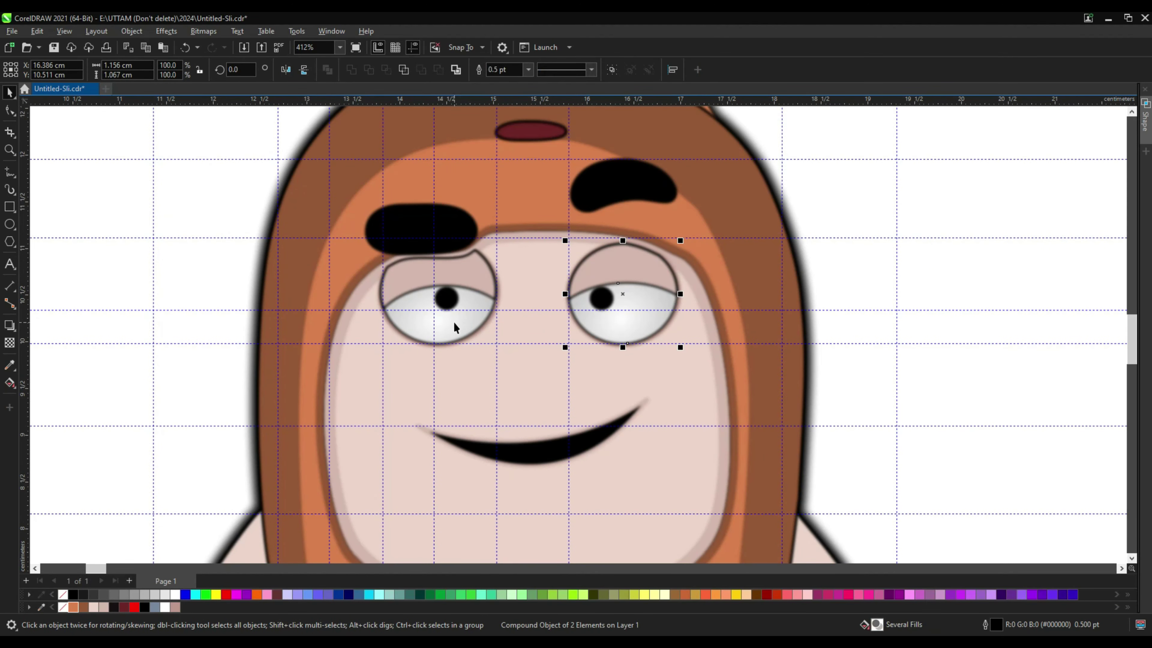
left_click(508, 99)
left_click(853, 381)
Feather both black eyebrows with a width of 11 in Linear mode
scroll(853, 381, "down", 2)
scroll(676, 231, "up", 4)
left_click(432, 303)
left_click(634, 239, "shift")
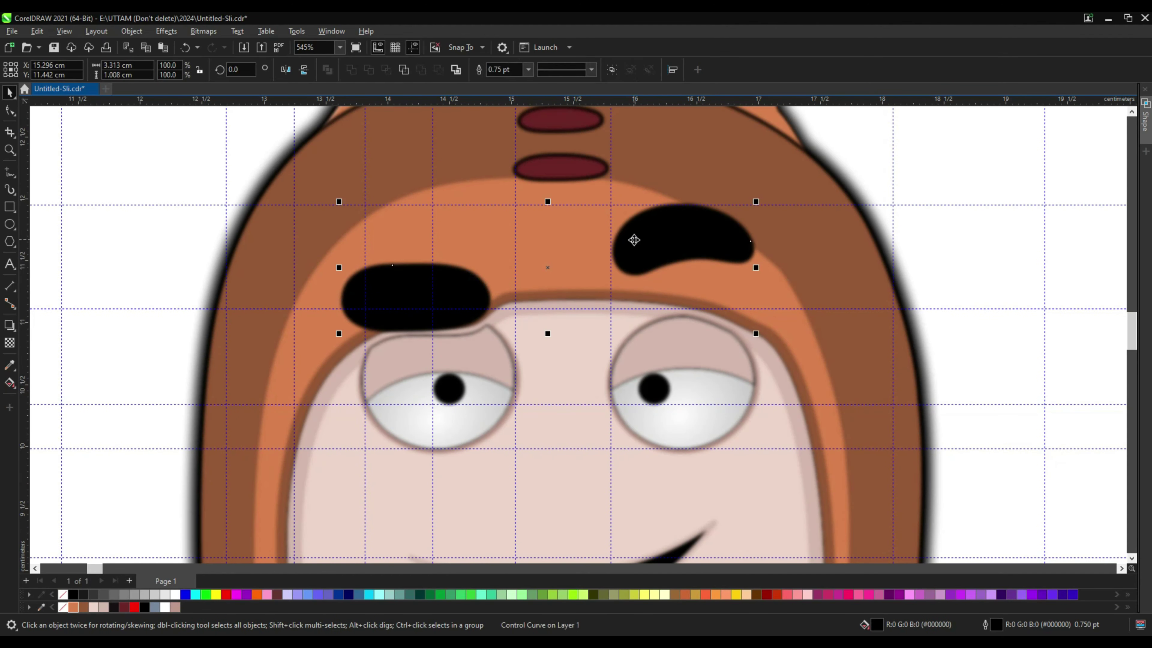
left_click(164, 36)
mouse_move(199, 104)
left_click(351, 117)
left_click(514, 324)
left_click_drag(514, 295, 508, 296)
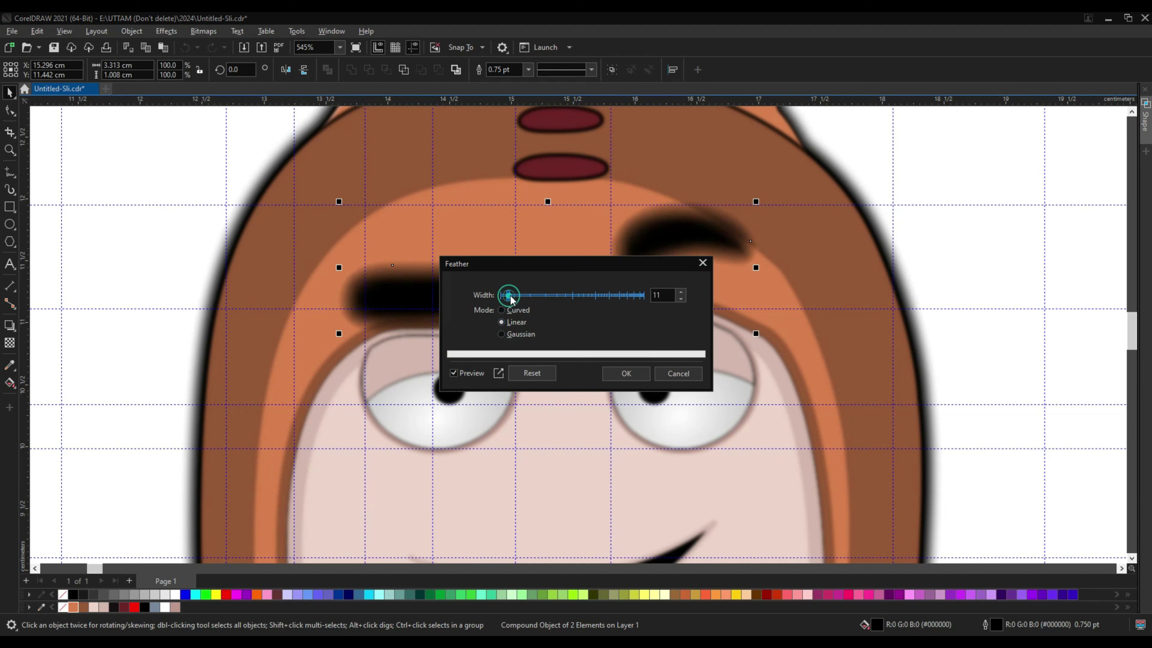
left_click(623, 370)
Set the outline width of the five dark red forehead and belly marks to 0.5 pt
left_click(540, 174)
left_click(549, 126, "shift")
left_click(528, 69)
left_click(507, 121)
scroll(569, 193, "down", 8)
scroll(565, 383, "up", 5)
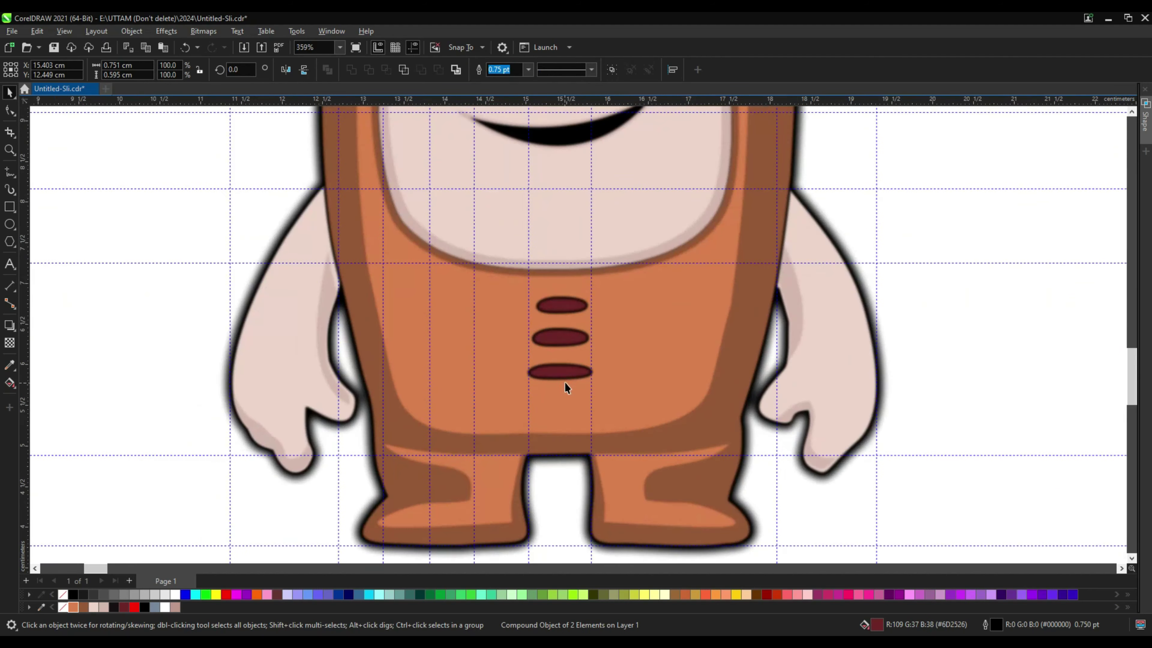
left_click(528, 69)
left_click(501, 98)
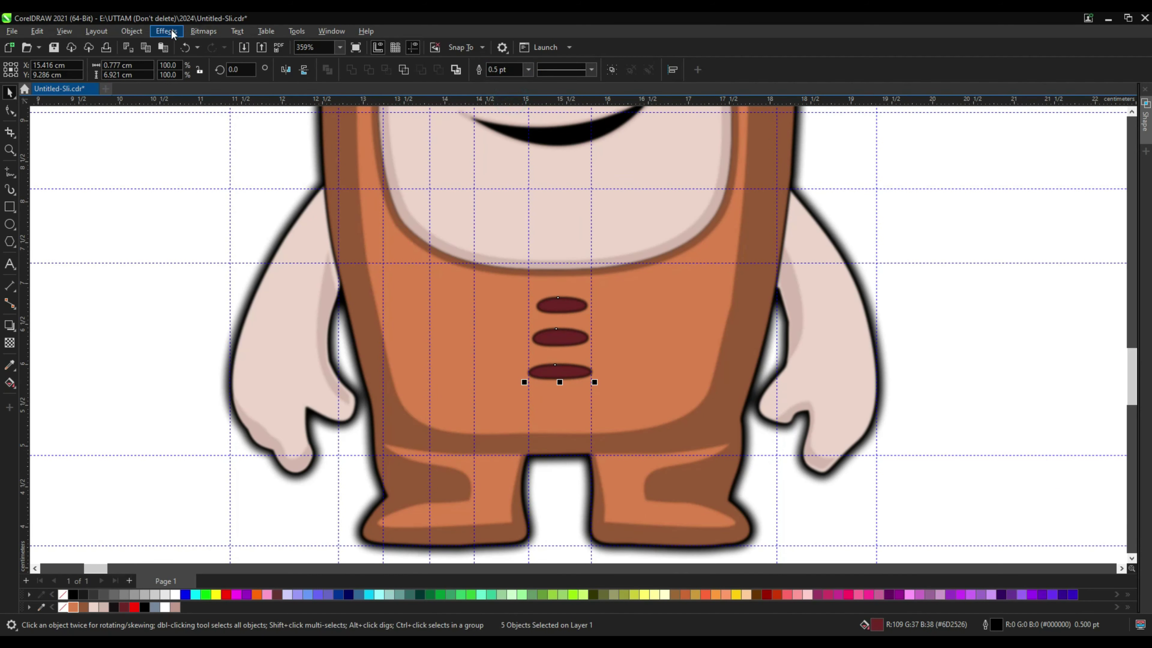
Apply a Gaussian Blur with a 2.7 pixel radius to the five dark red marks
left_click(166, 31)
mouse_move(190, 97)
left_click(294, 127)
left_click_drag(534, 281, 781, 377)
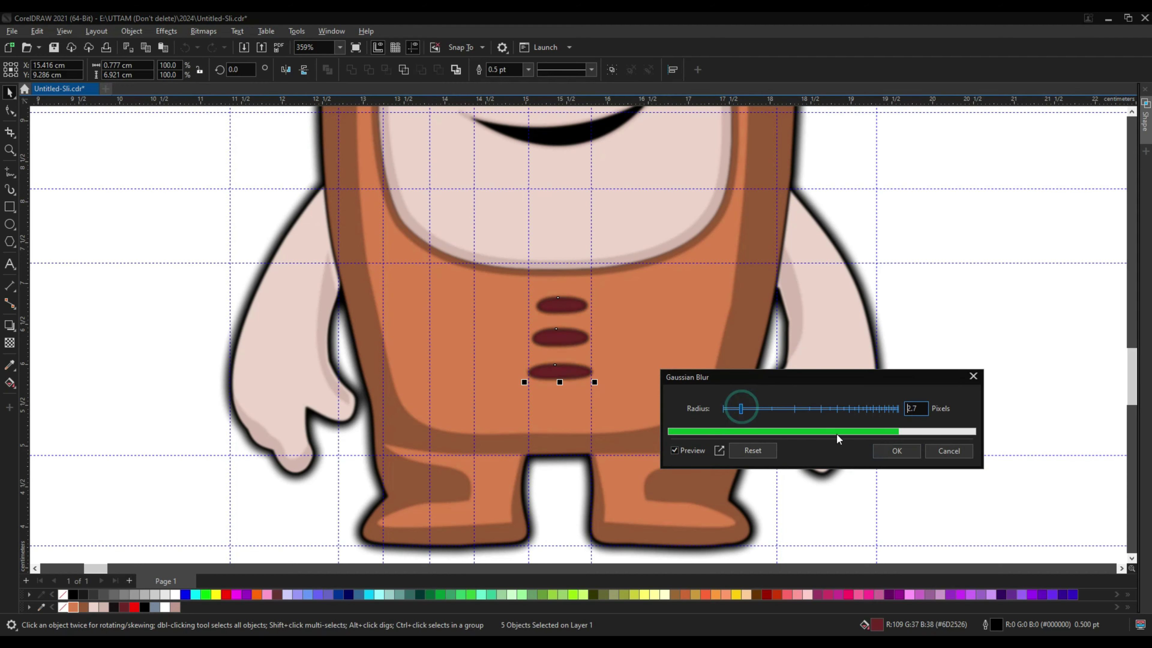
left_click(897, 451)
left_click(951, 303)
Feather the outer brown circles of both antenna balls with a width of 11 in Linear mode
scroll(542, 458, "down", 6)
scroll(495, 155, "up", 4)
left_click(529, 154)
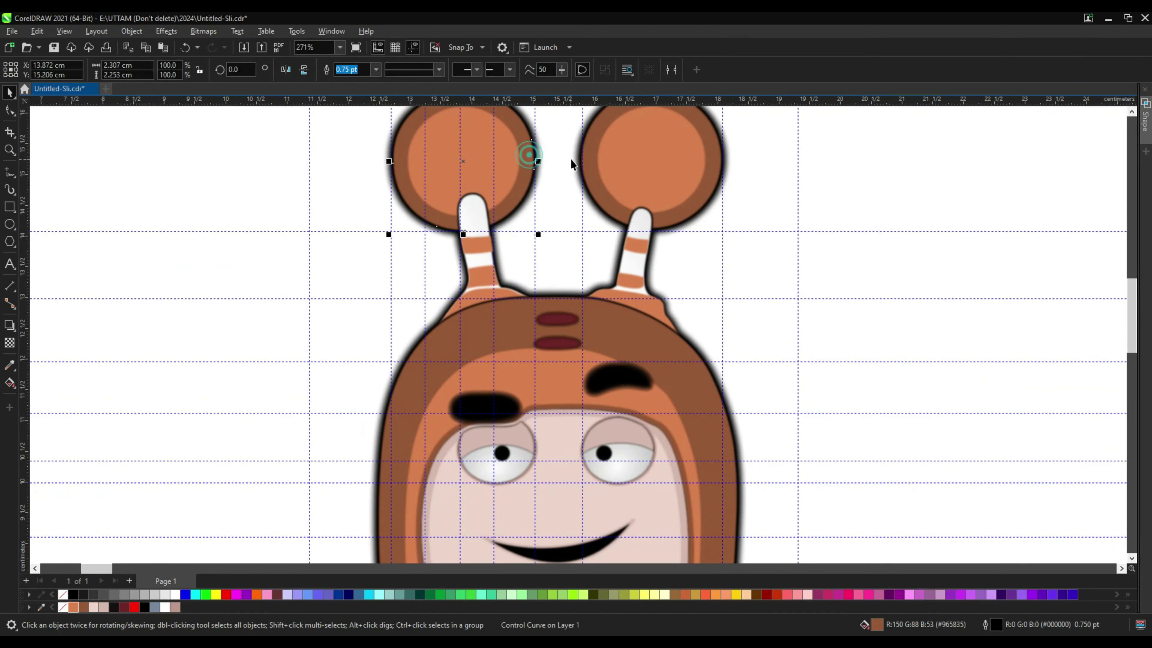
left_click(589, 158, "shift")
left_click(166, 31)
mouse_move(190, 98)
left_click(290, 118)
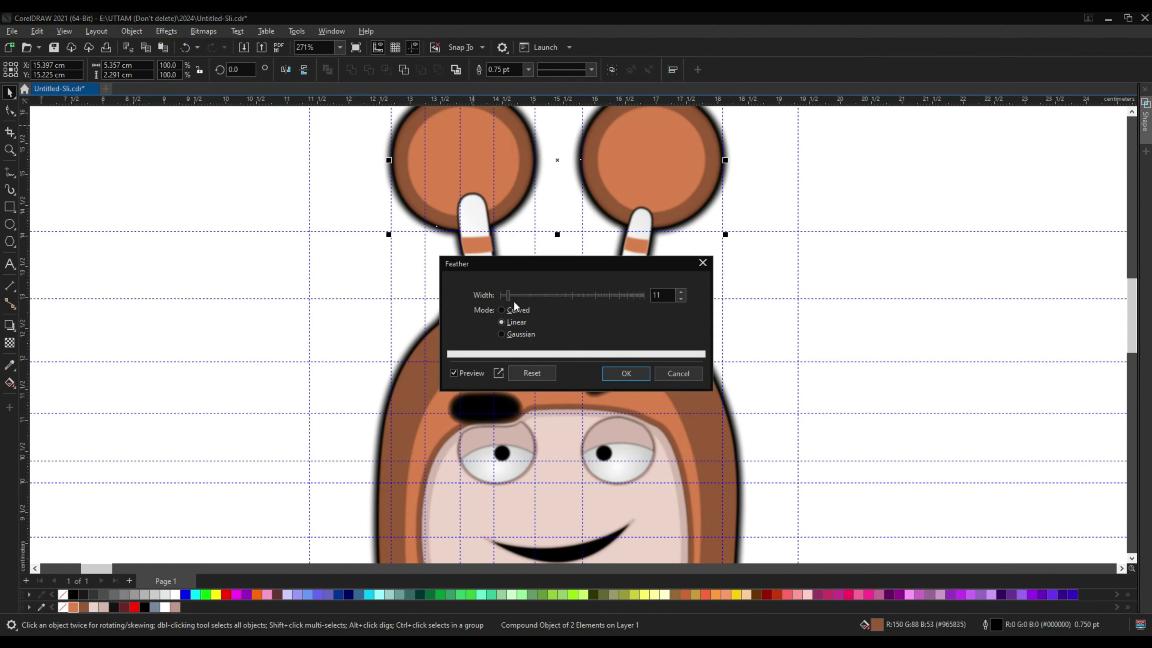
left_click(625, 373)
Feather the white antenna stalks with a width of 11
scroll(625, 379, "down", 2)
scroll(489, 292, "up", 3)
left_click(489, 293)
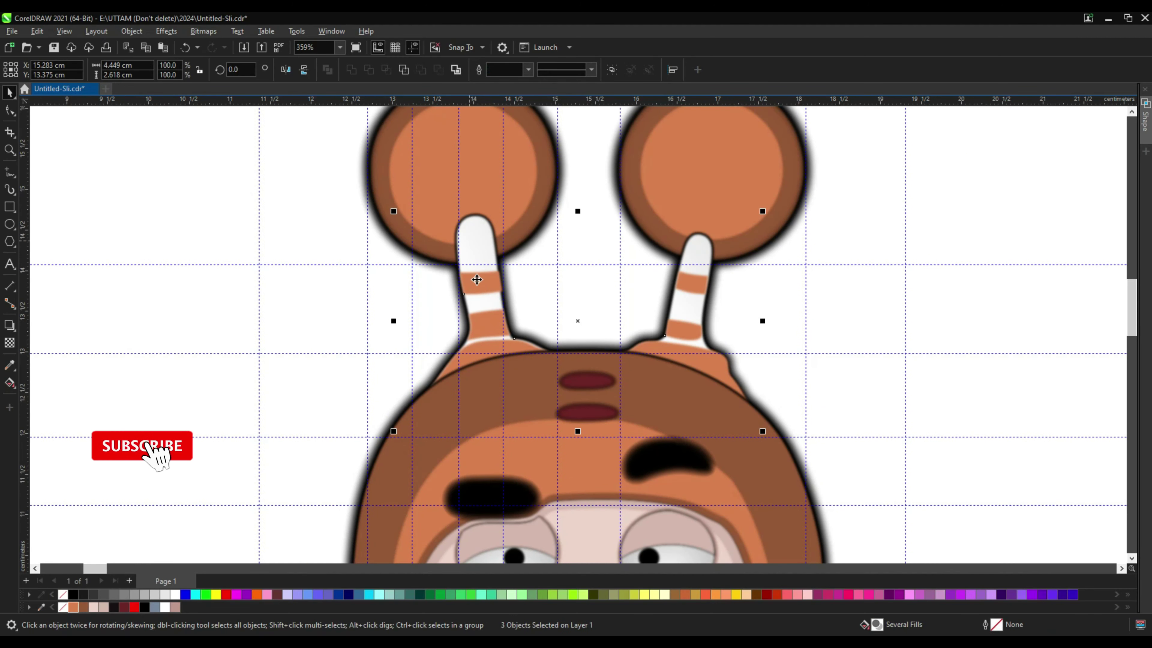
left_click(166, 31)
mouse_move(177, 98)
left_click(308, 122)
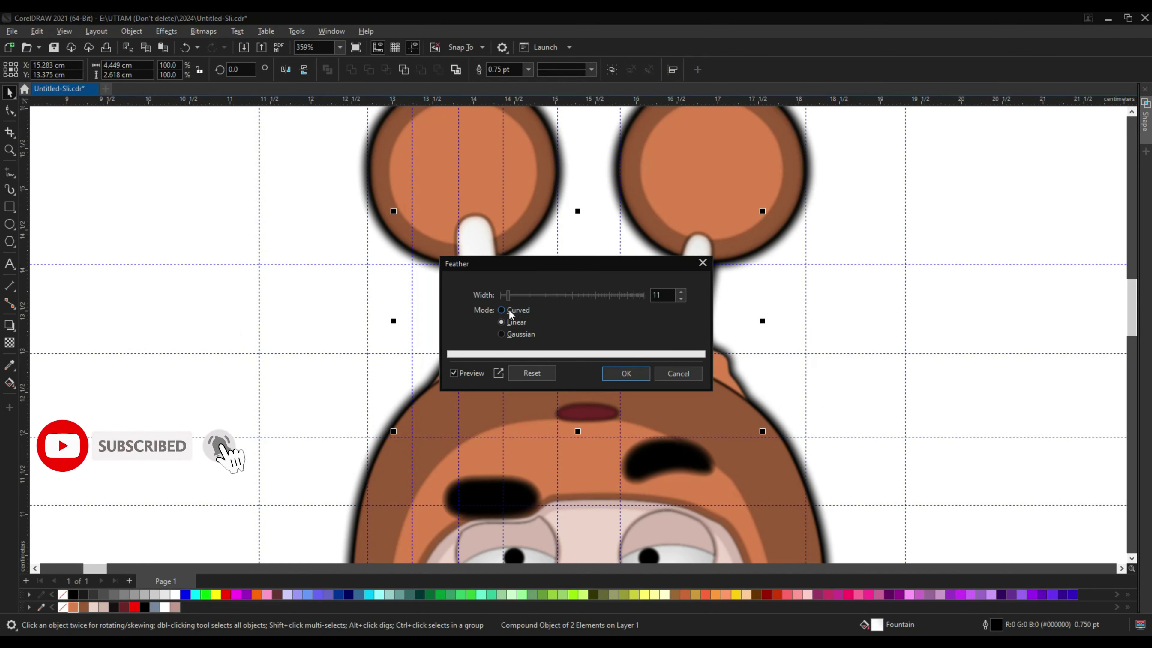
left_click(630, 373)
left_click(805, 276)
Feather the six orange stripe and base shapes of both antenna stalks with a width of 7 in Curved mode
scroll(682, 350, "up", 1)
left_click(685, 327)
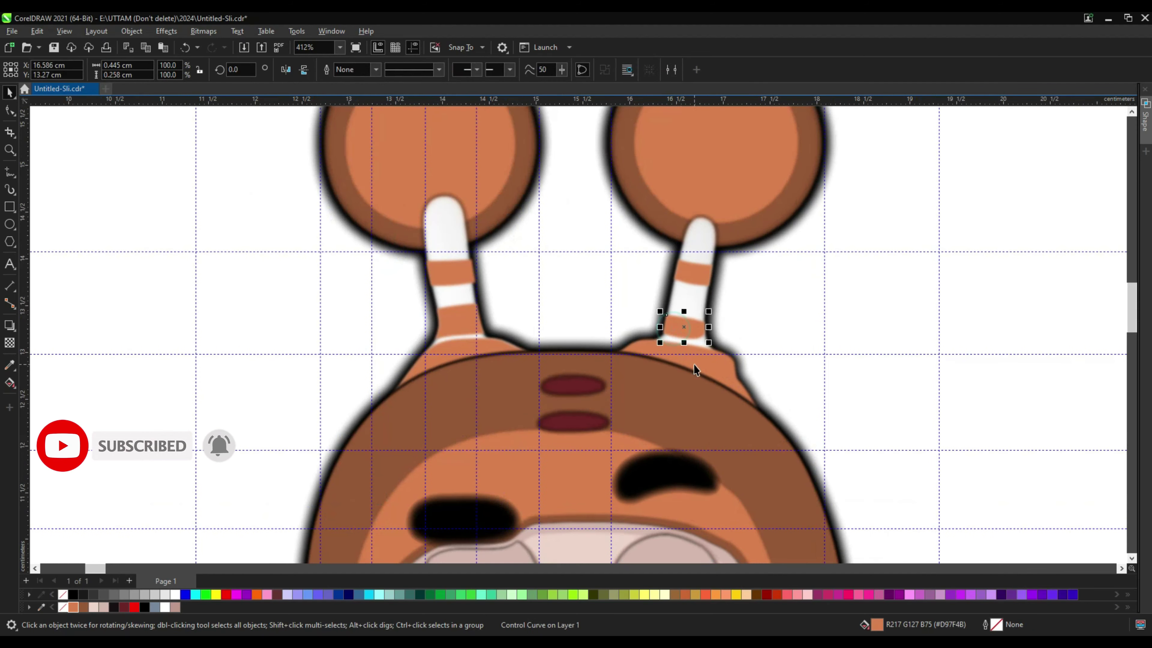
left_click(692, 364, "shift")
left_click(693, 273, "shift")
left_click(443, 274, "shift")
left_click(165, 31)
mouse_move(181, 116)
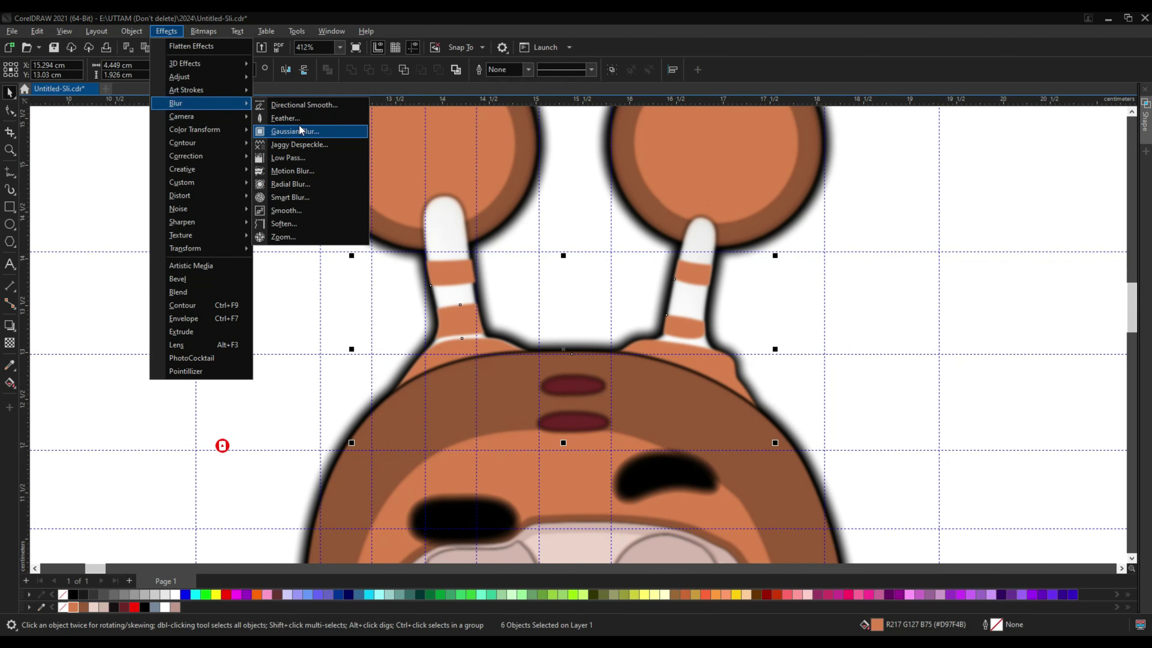
left_click(304, 122)
left_click(599, 321)
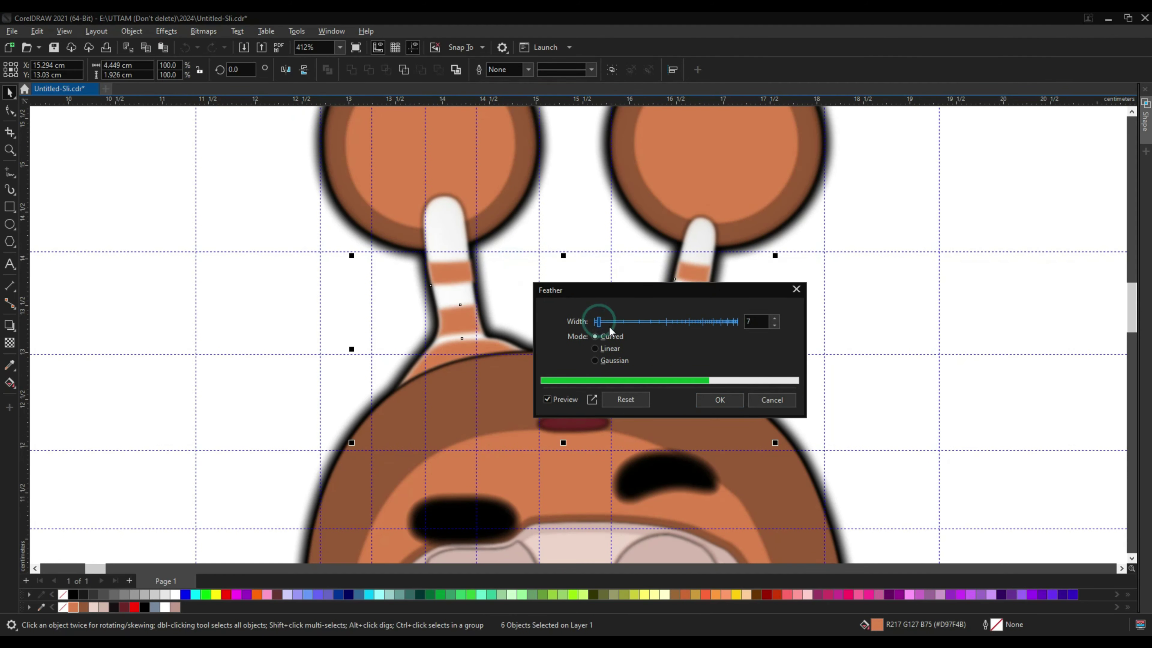
left_click(730, 405)
Apply a Gaussian Blur with a 3.8 pixel radius to the six orange antenna stripe and base shapes
left_click(166, 31)
mouse_move(181, 115)
left_click(308, 132)
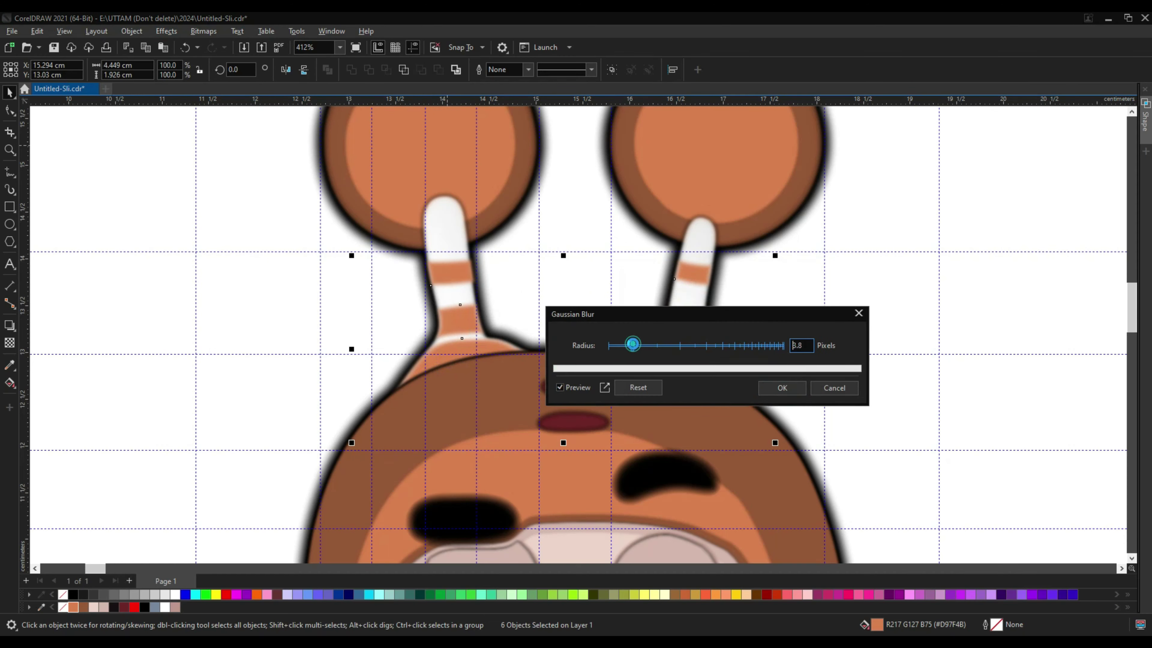
left_click(782, 388)
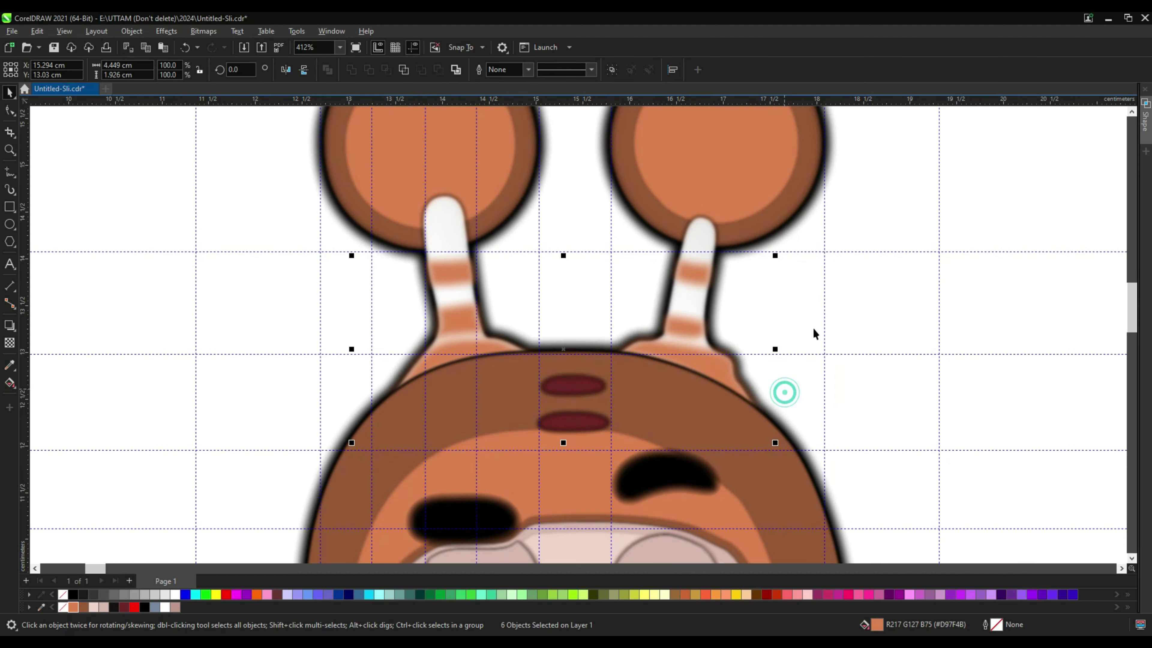
Apply a Gaussian Blur with a 9.6 pixel radius to the inner orange circles of both antenna balls
scroll(699, 251, "down", 5)
scroll(506, 168, "up", 4)
left_click(625, 167)
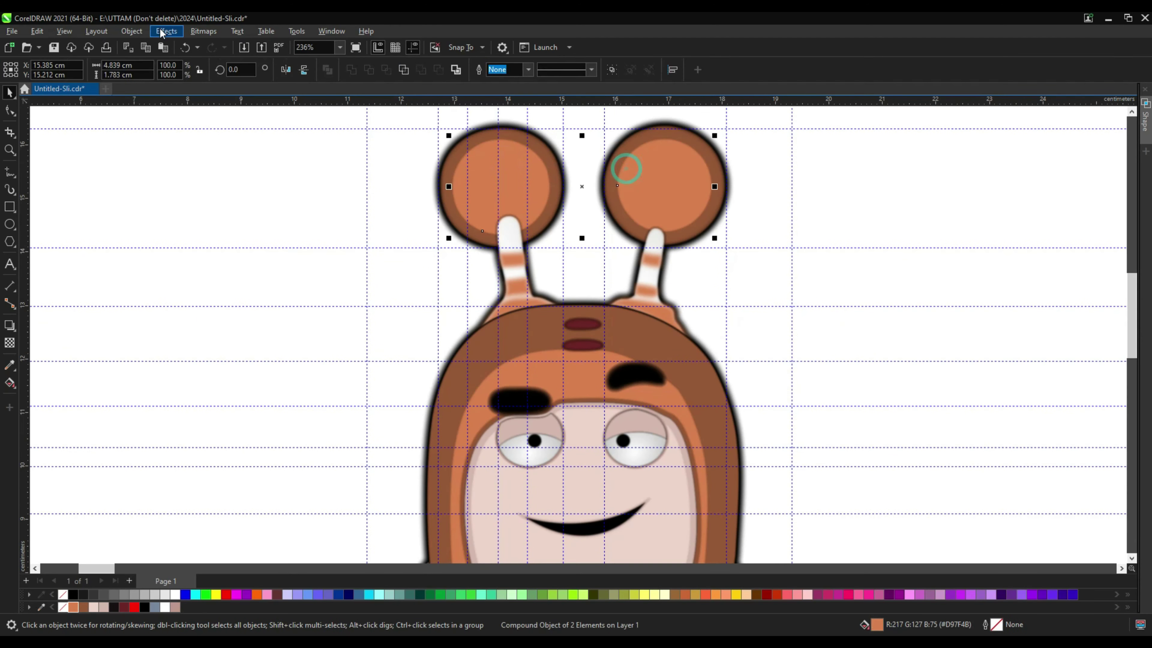
left_click(166, 31)
mouse_move(182, 102)
left_click(282, 130)
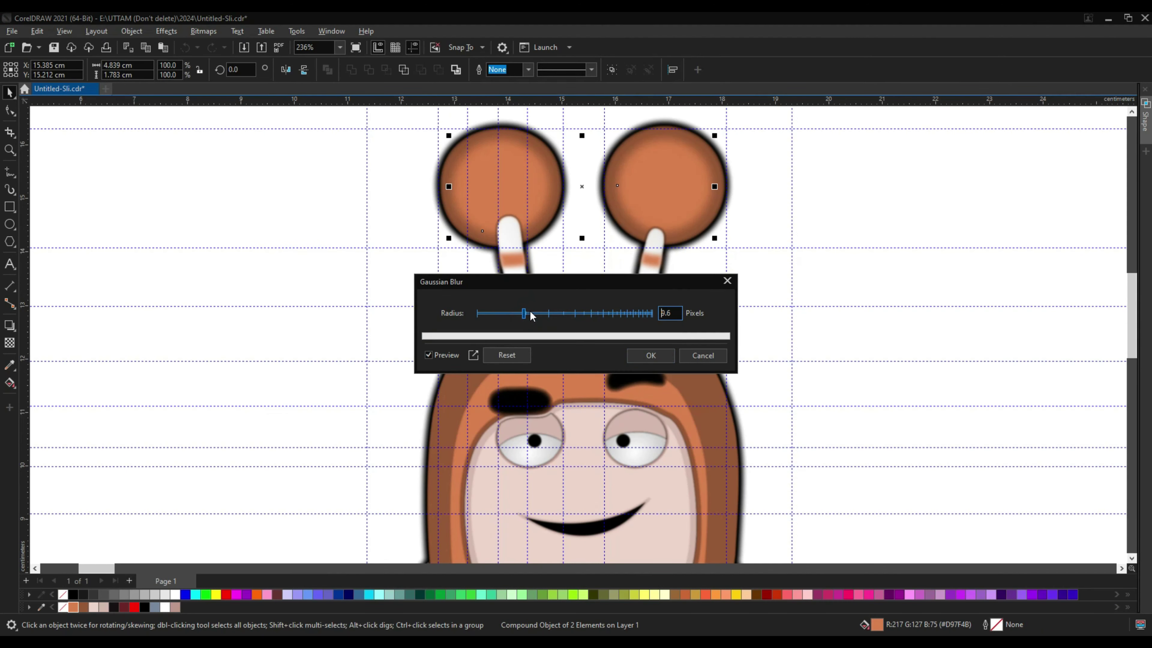
left_click(650, 355)
left_click(869, 294)
Feather the outlined light pink shapes of both arms
scroll(671, 313, "down", 3)
scroll(678, 442, "up", 3)
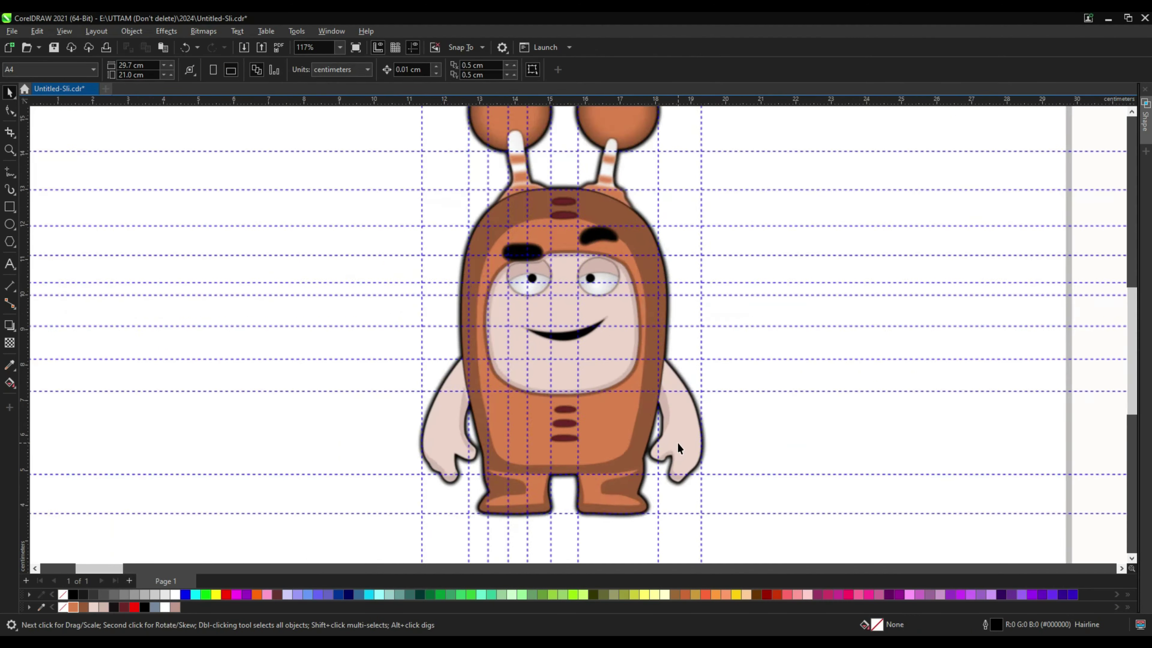
left_click(689, 426)
left_click(328, 393, "shift")
left_click(166, 31)
mouse_move(181, 103)
left_click(301, 119)
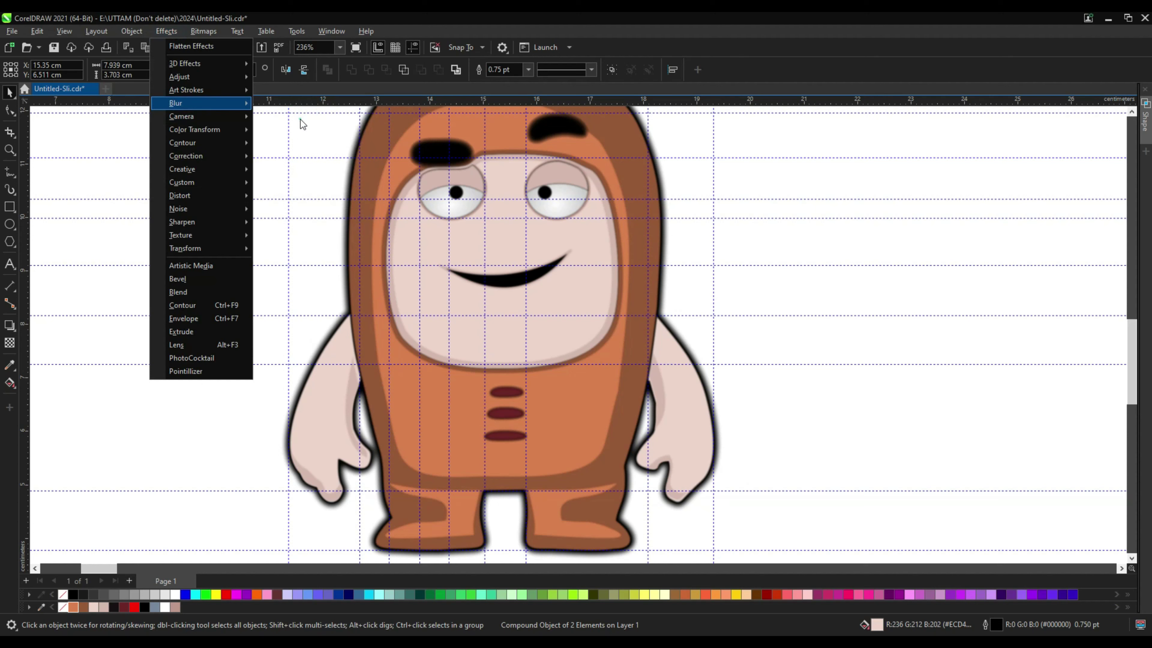
key("Return")
Feather the outer brown body shape with a width of 9 in Curved mode
left_click(367, 398)
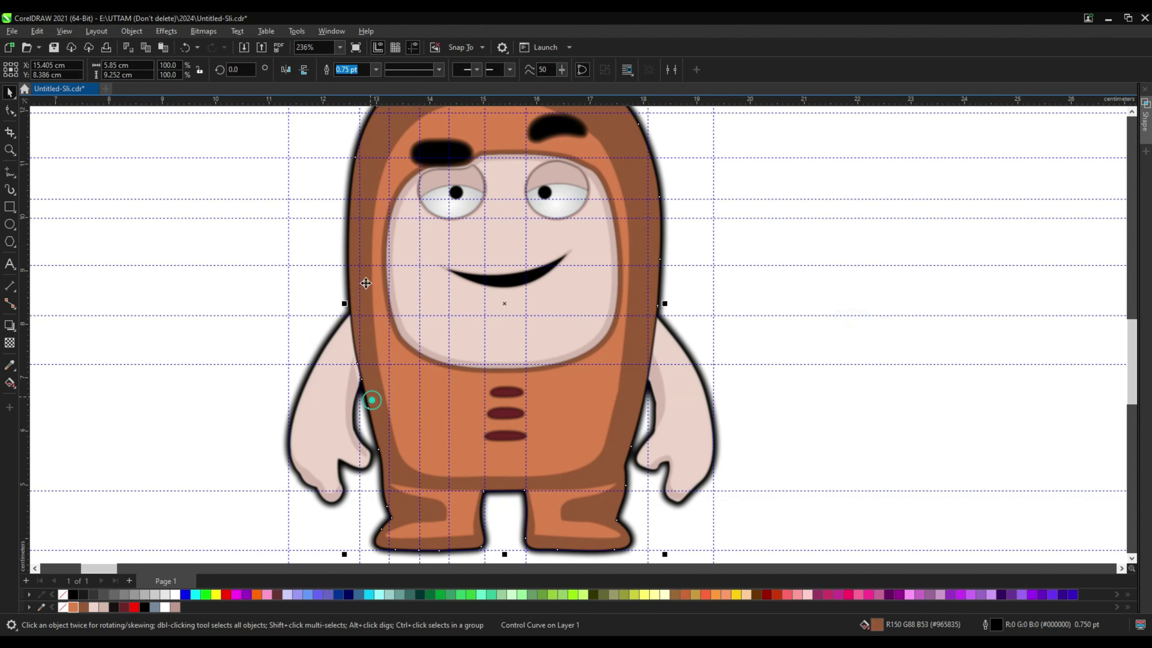
left_click(166, 31)
mouse_move(181, 103)
left_click(290, 119)
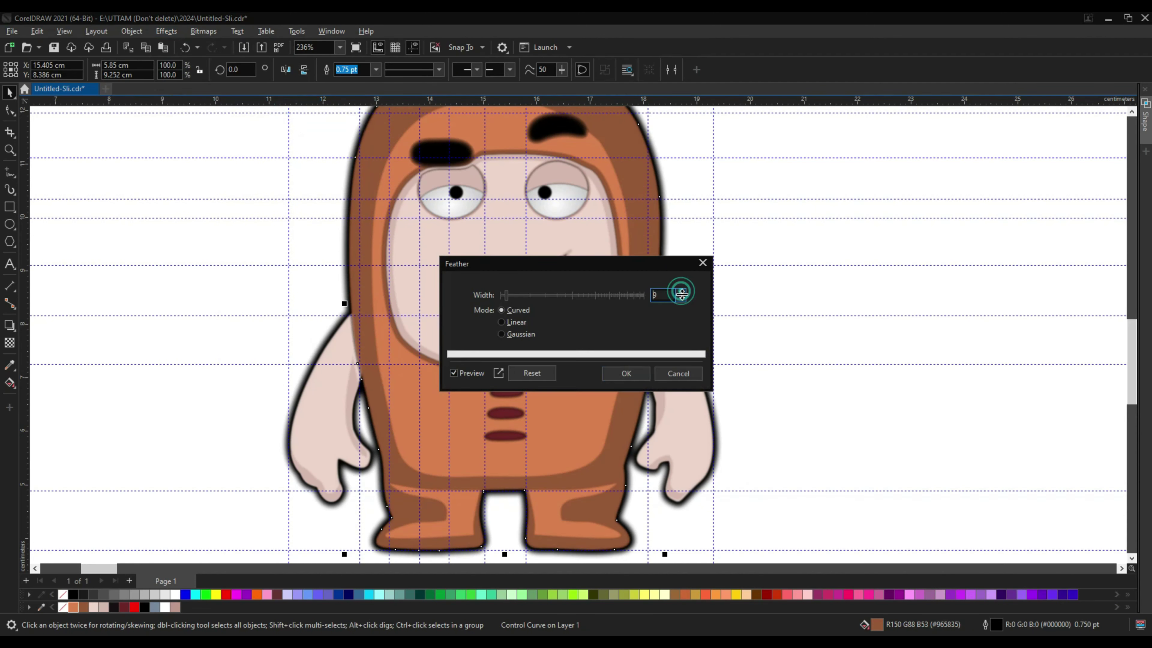
left_click(626, 373)
Apply a Gaussian Blur to the four darker pink shading shapes on the arms and hands
left_click(358, 419)
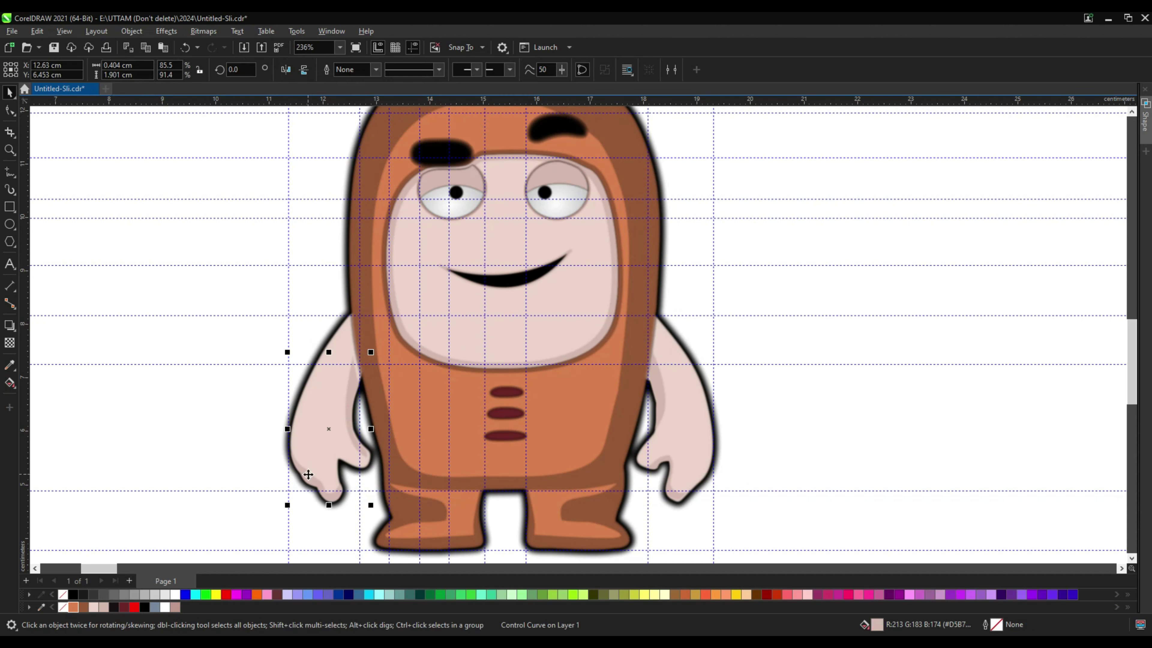
left_click(662, 399, "shift")
left_click(669, 484, "shift")
left_click(166, 31)
mouse_move(182, 103)
left_click(292, 130)
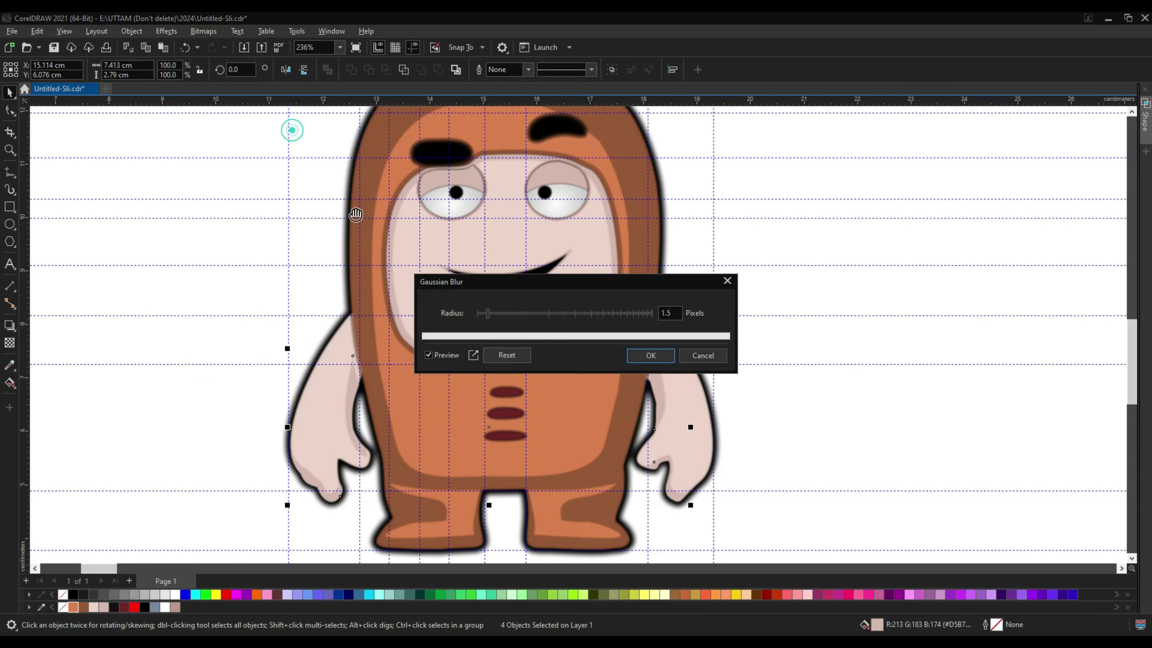
left_click(650, 355)
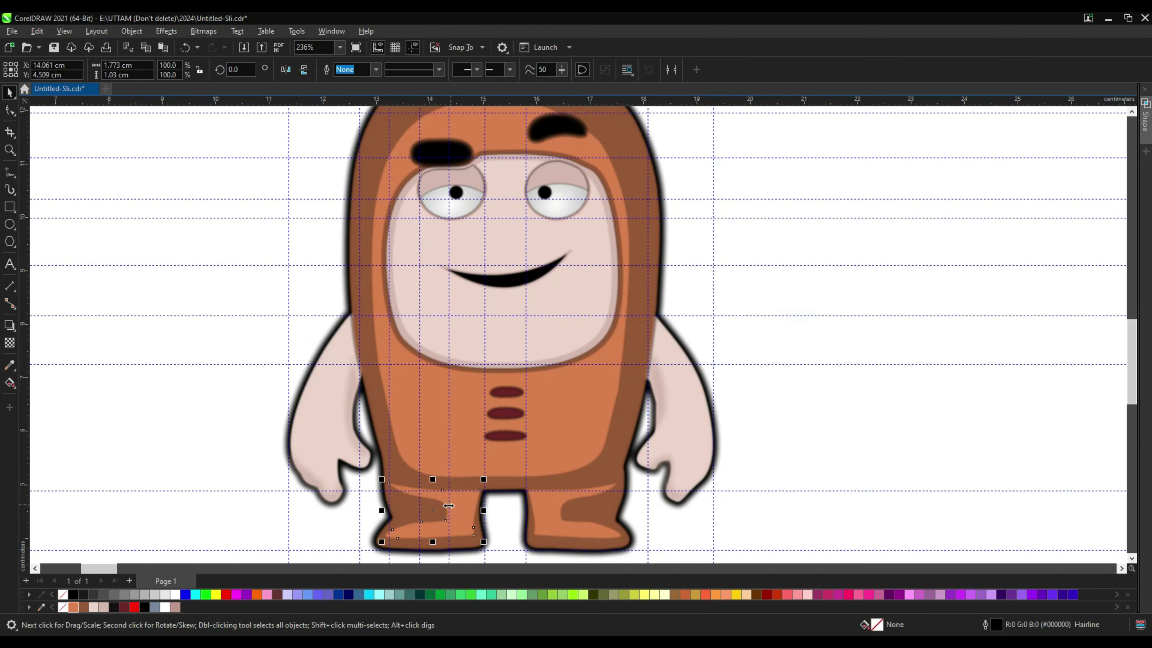
Apply a Gaussian Blur with a 4.4 pixel radius to the orange shapes on both feet
left_click(531, 502)
left_click(165, 31)
mouse_move(181, 103)
left_click(291, 130)
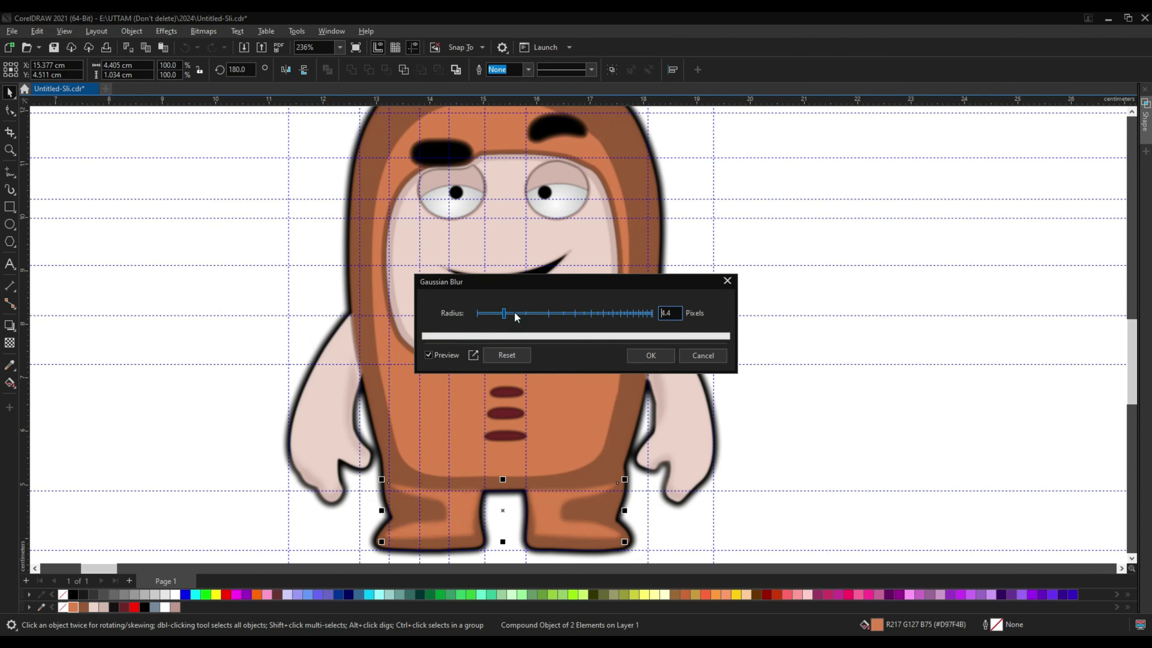
left_click(651, 355)
left_click(597, 351)
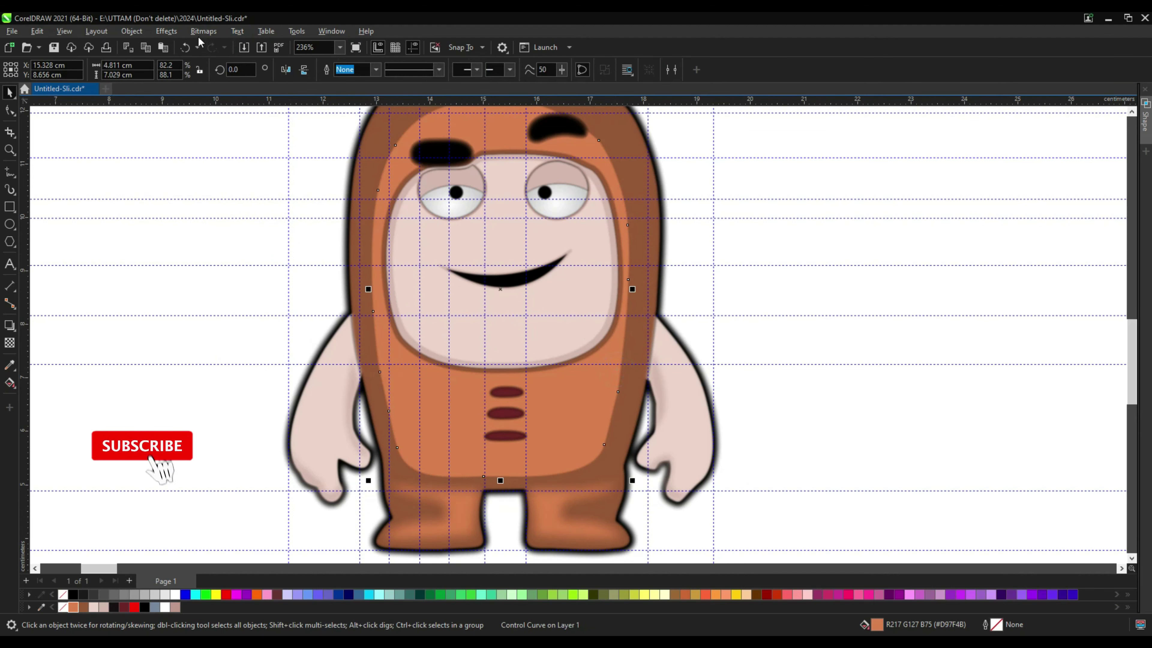
left_click(166, 31)
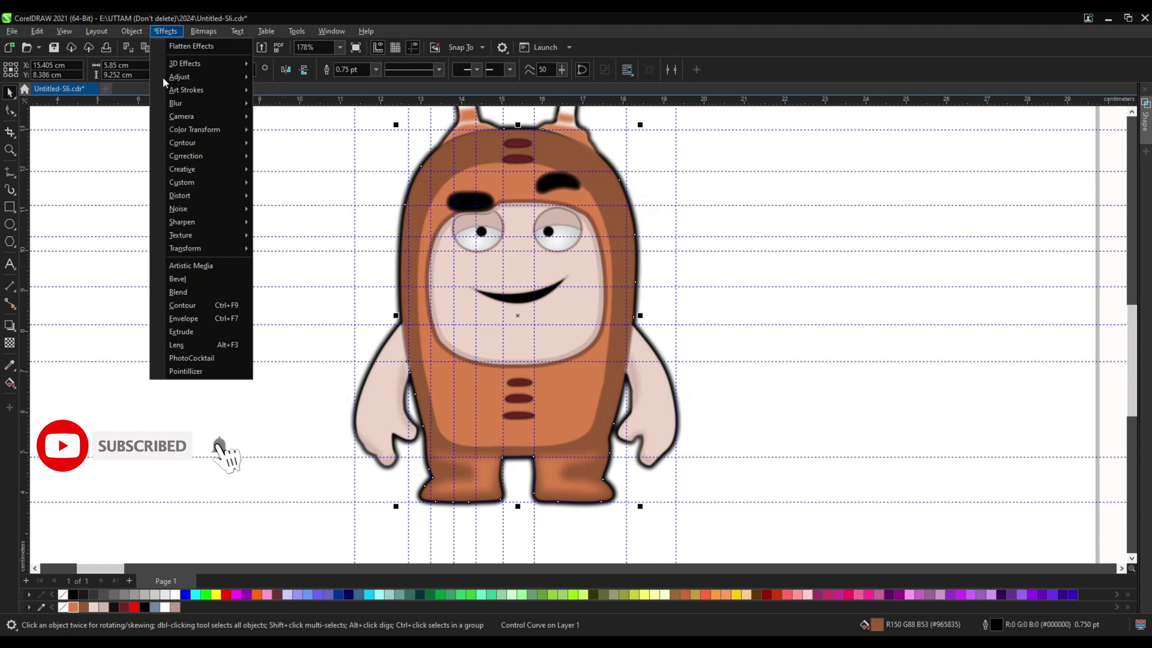
left_click(290, 130)
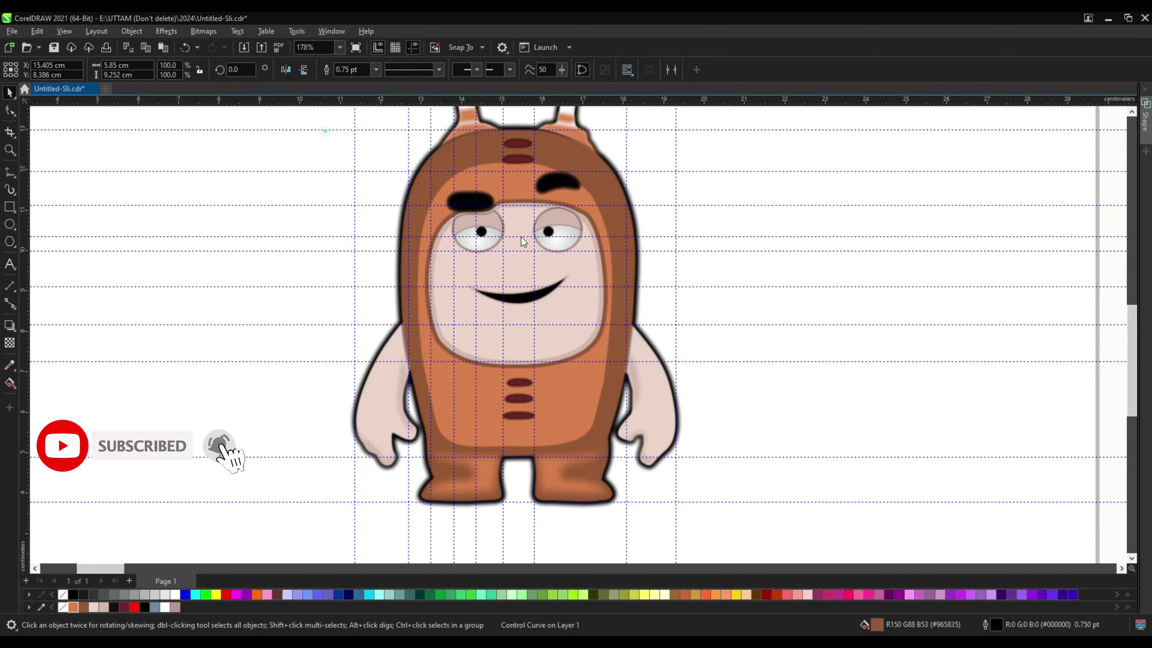
left_click(837, 382)
Apply a Gaussian Blur with a 27.6 pixel radius to the inner orange body shape
left_click(568, 420)
left_click(166, 31)
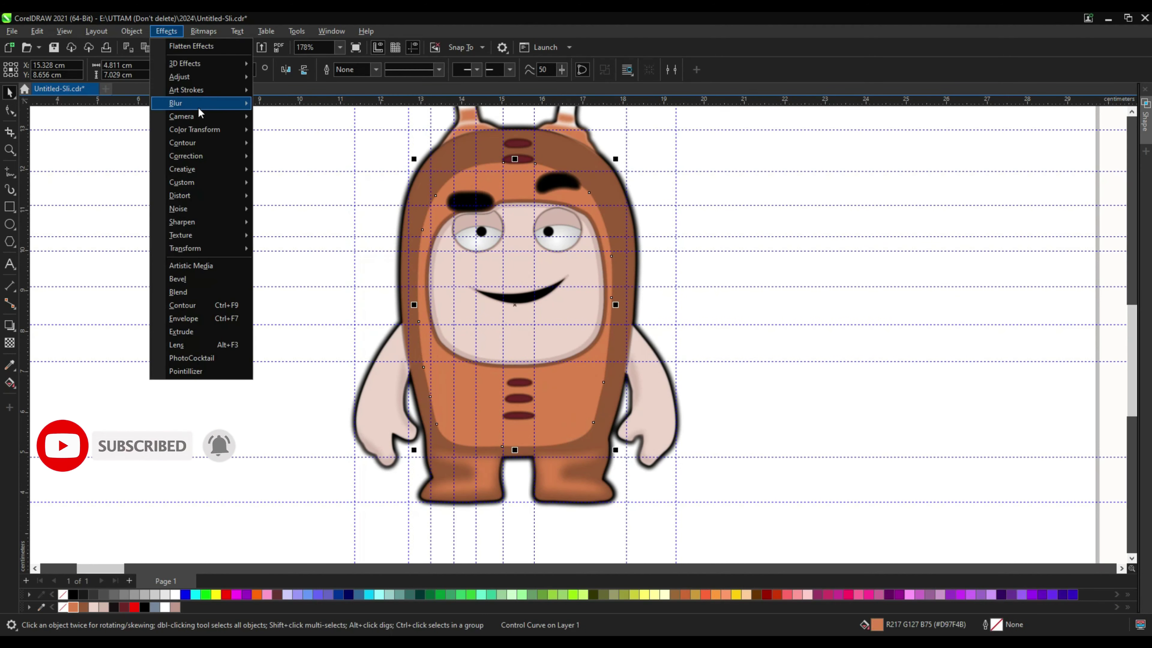
mouse_move(181, 103)
left_click(280, 128)
left_click_drag(661, 350, 704, 352)
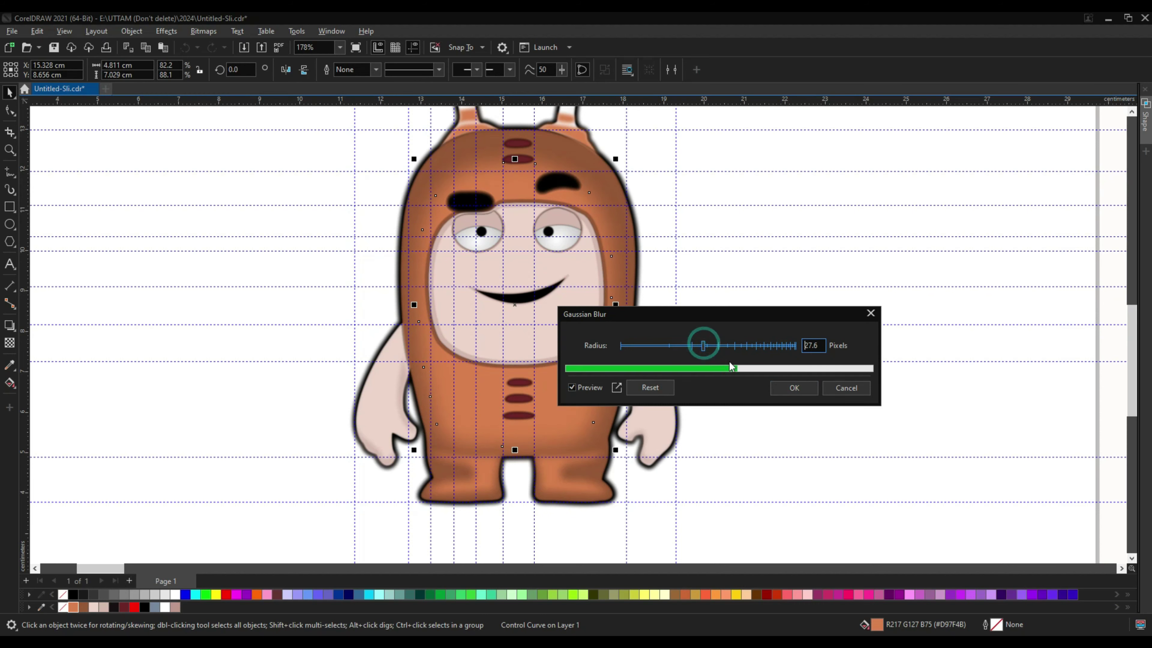
left_click(794, 387)
left_click(871, 358)
Apply a Gaussian Blur with a 3.7 pixel radius to the brown shape bordering the face
left_click(506, 432)
scroll(516, 450, "up", 4)
scroll(807, 369, "down", 4)
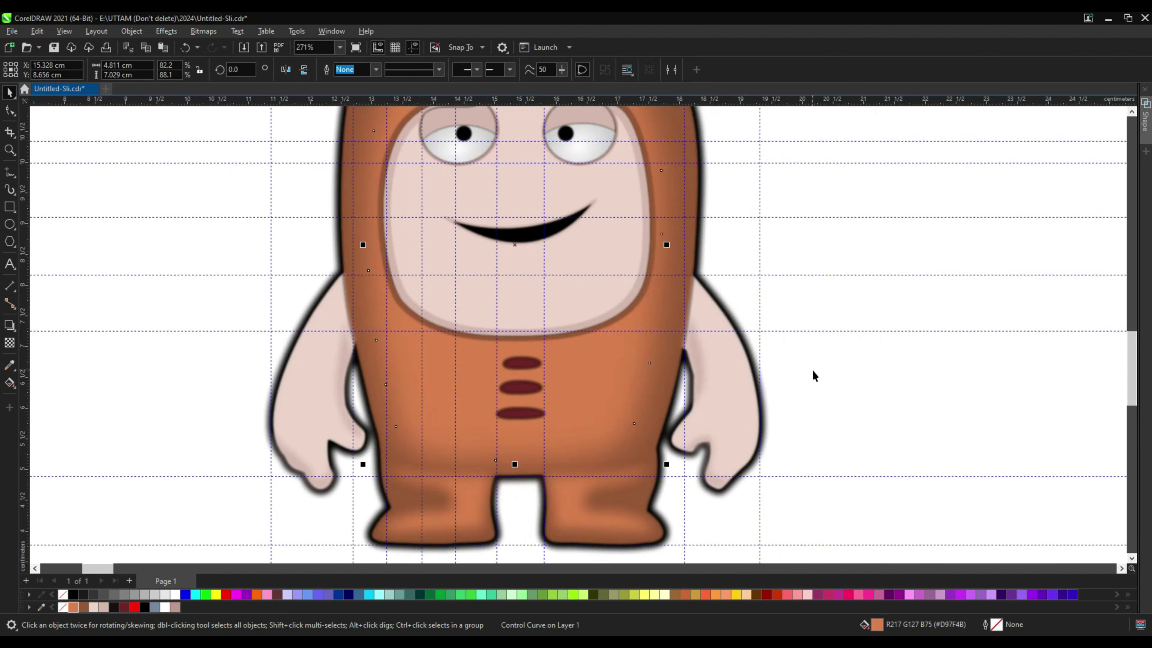
scroll(676, 251, "up", 2)
left_click(676, 250)
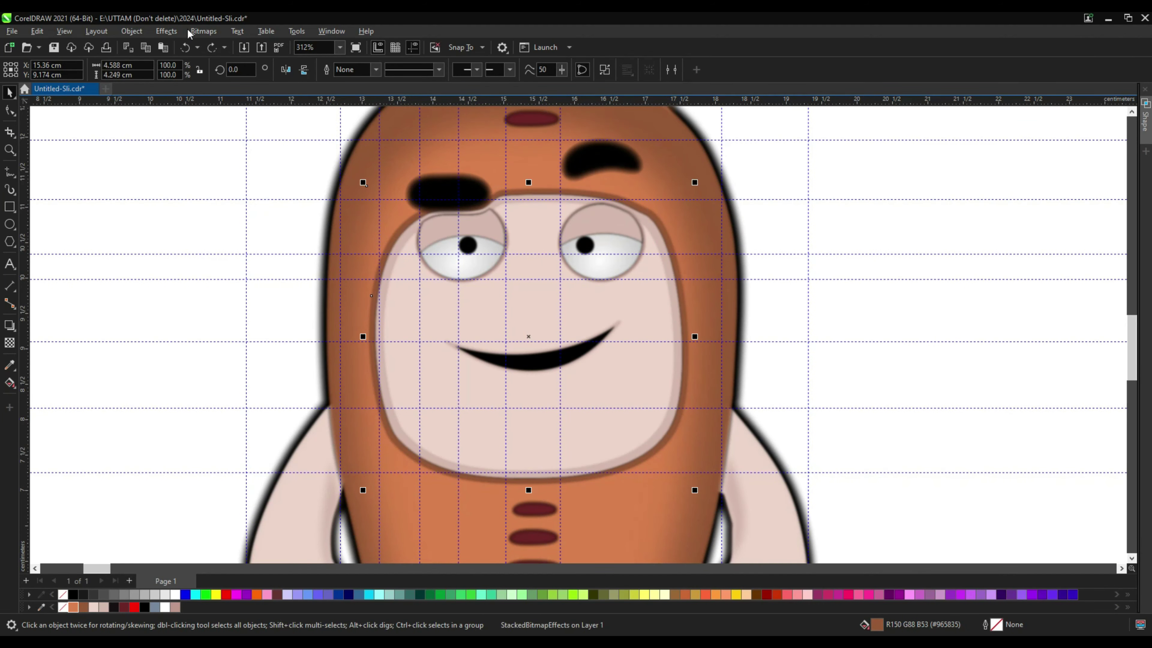
left_click(167, 31)
mouse_move(175, 103)
left_click(290, 129)
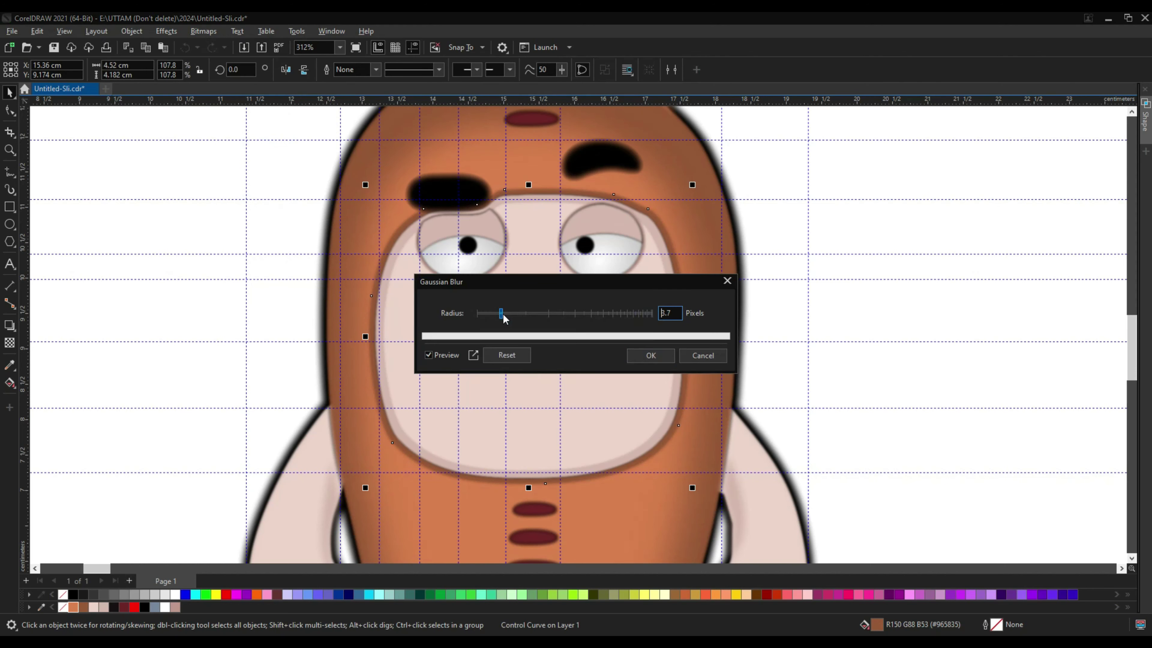
left_click(651, 358)
left_click(669, 363)
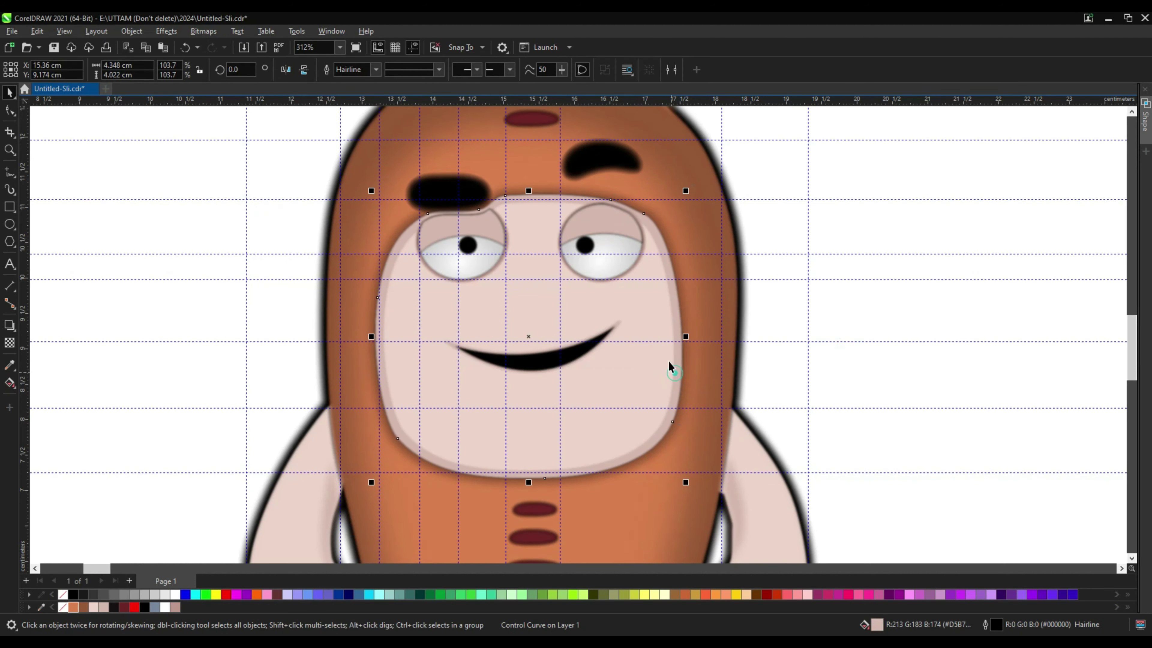
left_click(149, 33)
mouse_move(175, 102)
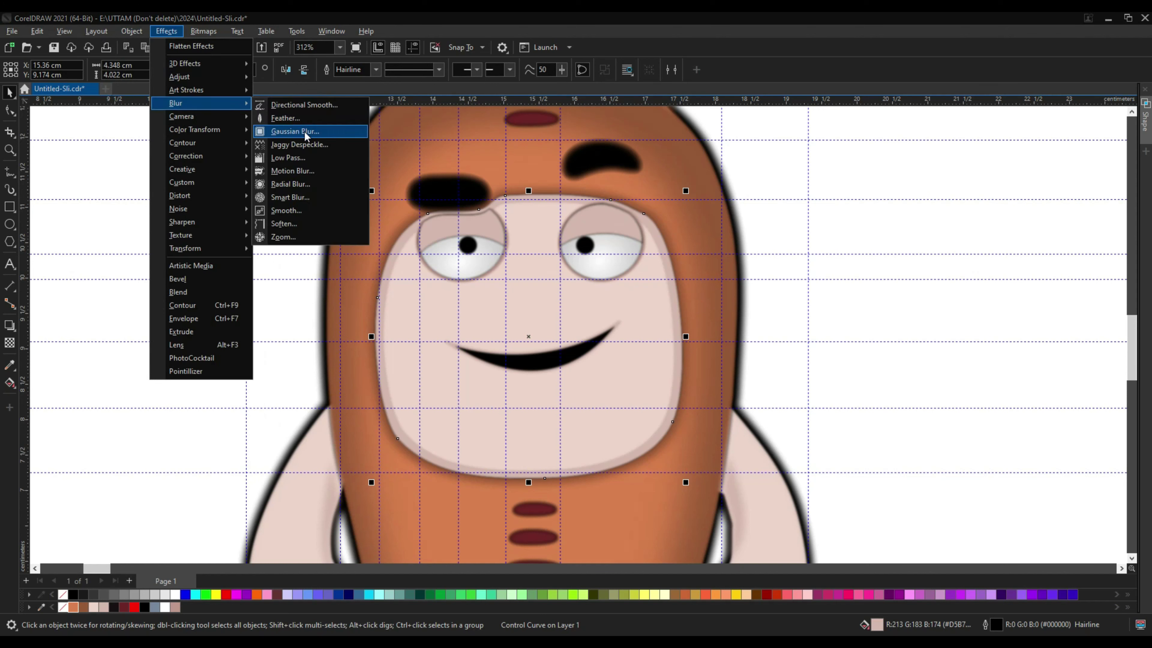
left_click(306, 133)
left_click(702, 355)
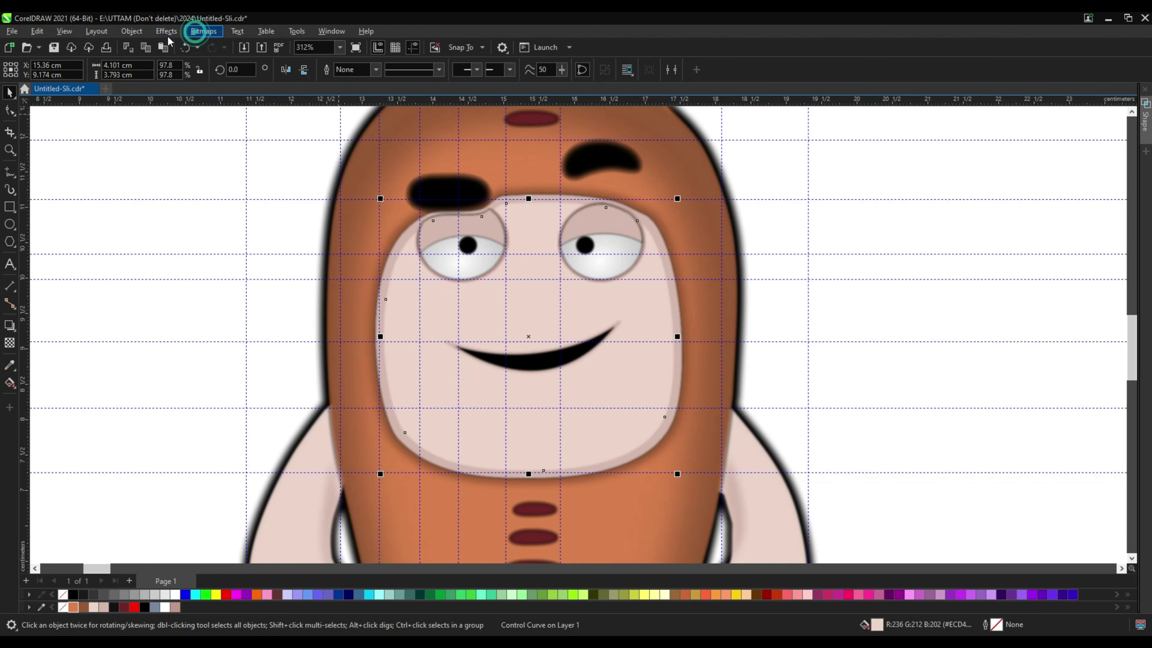
Apply a Gaussian Blur with a 3.4 pixel radius to the light pink inner face shape
left_click(167, 31)
left_click(295, 122)
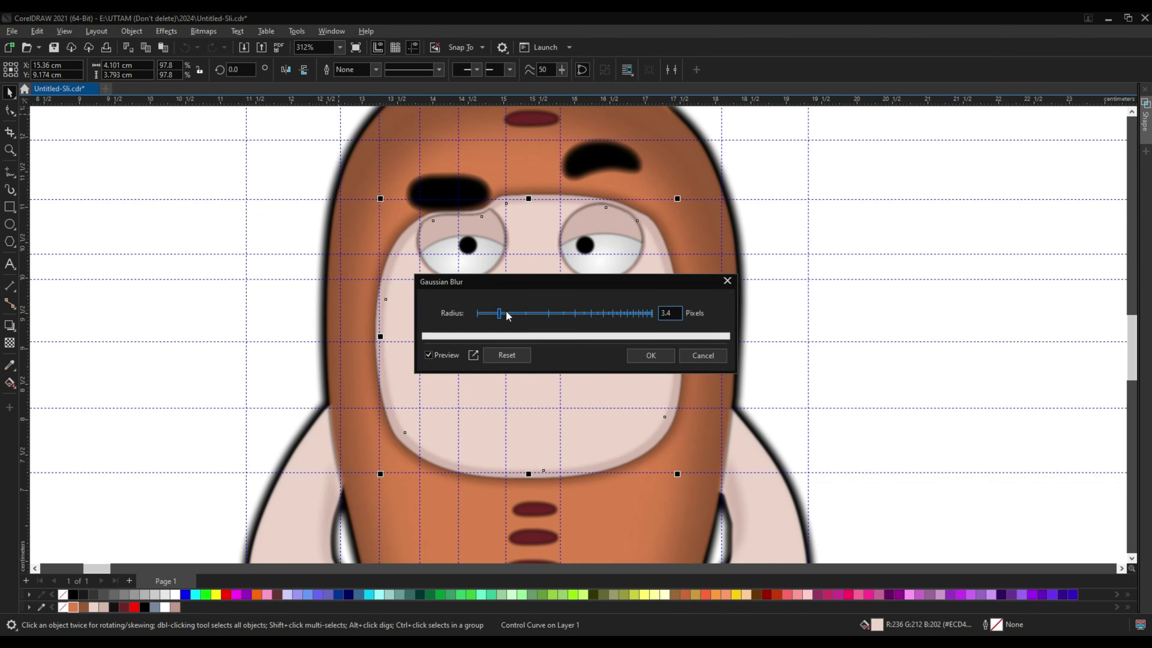
left_click(651, 355)
Change the outline colour of the black smile to the darker pink #BF9A8F
left_click(552, 357)
double_click(989, 626)
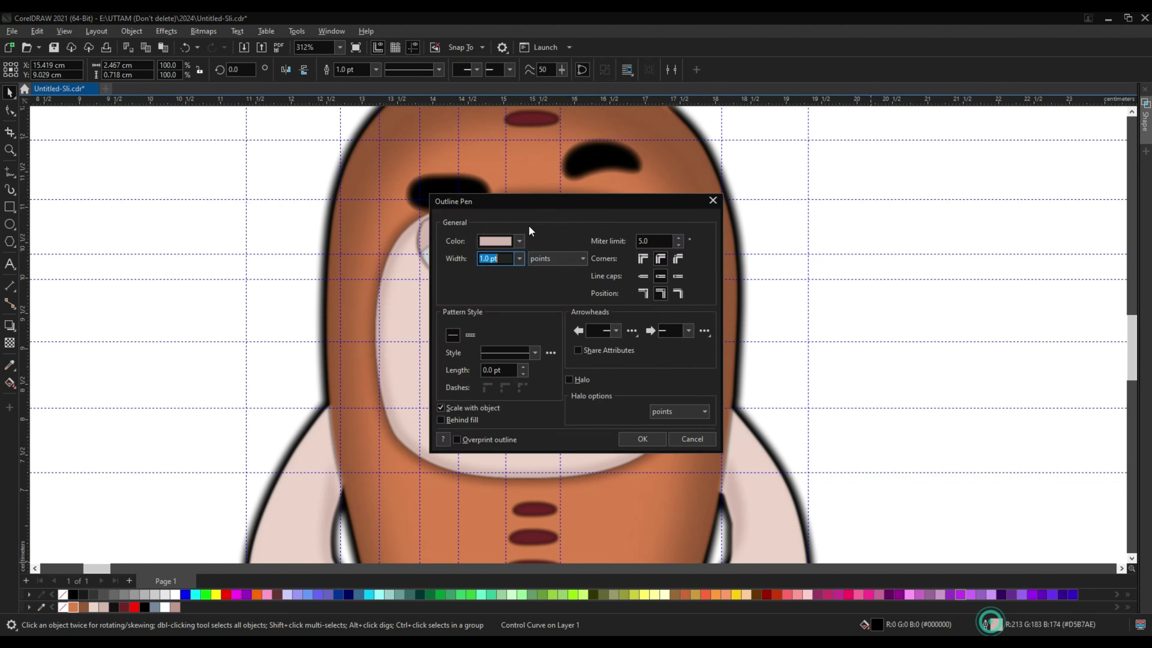
left_click(816, 270)
left_click(816, 270)
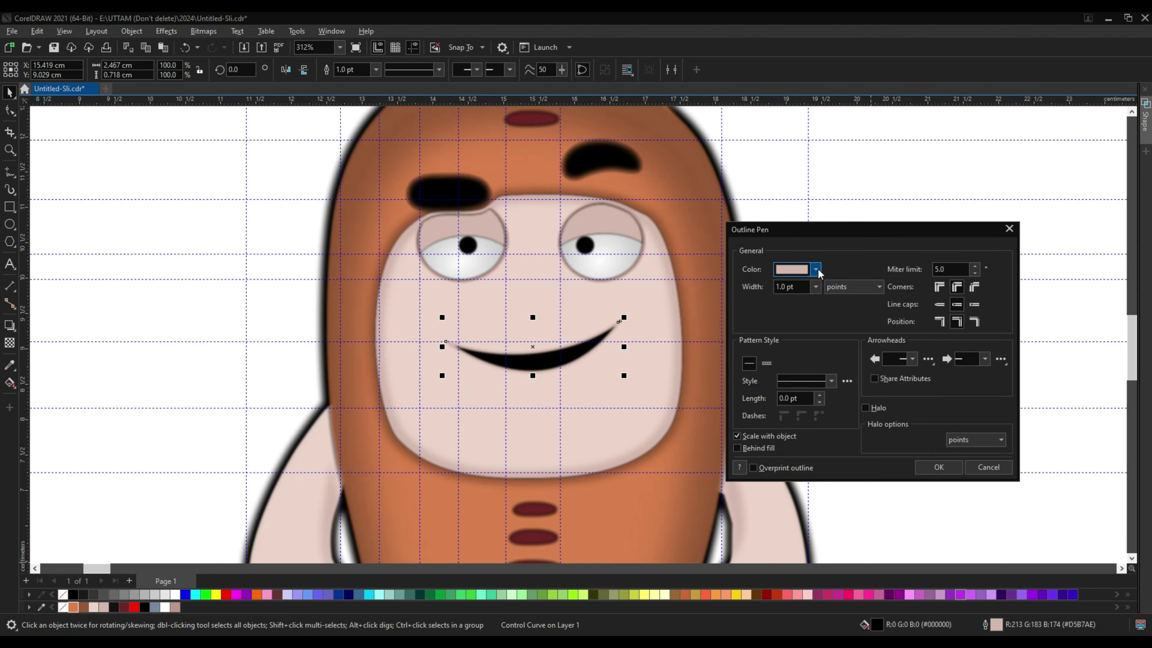
left_click(817, 270)
left_click(785, 295)
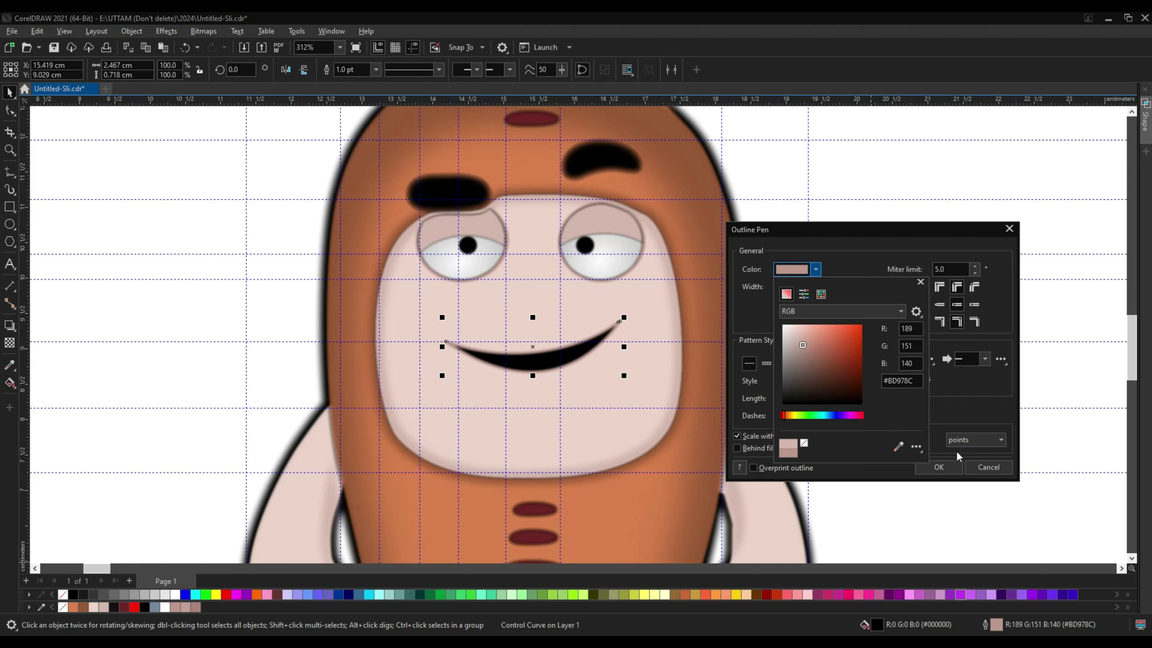
left_click(1000, 467)
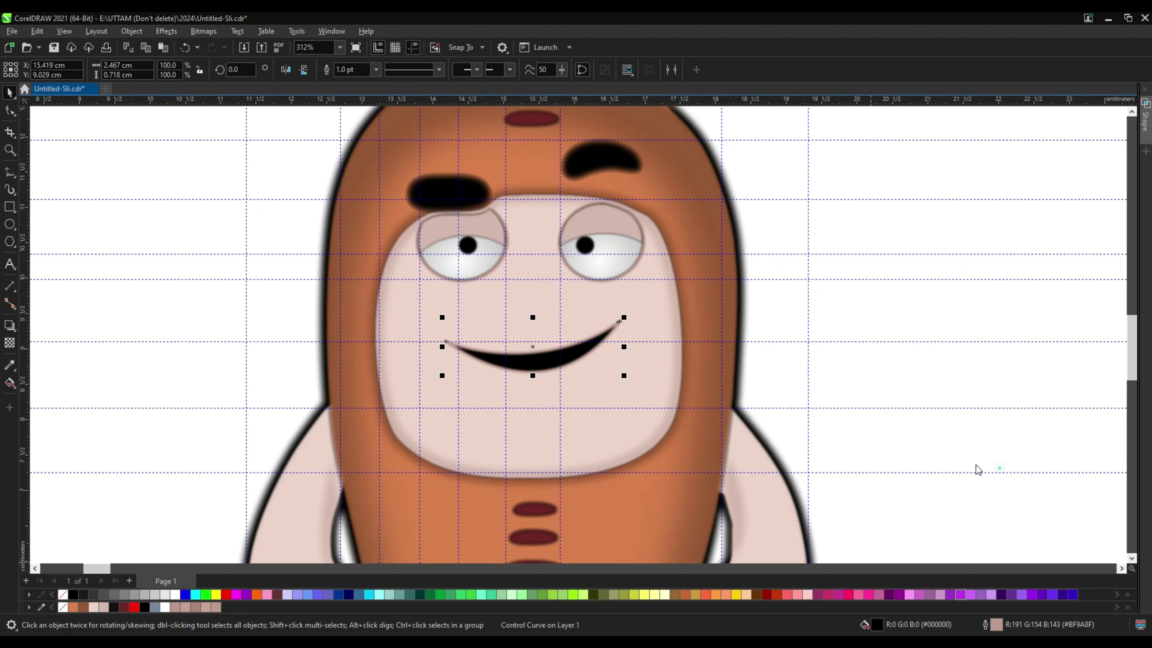
Delete the surplus colour swatches at the end of the document palette and deselect the smile
right_click(211, 611)
right_click(202, 611)
right_click(187, 611)
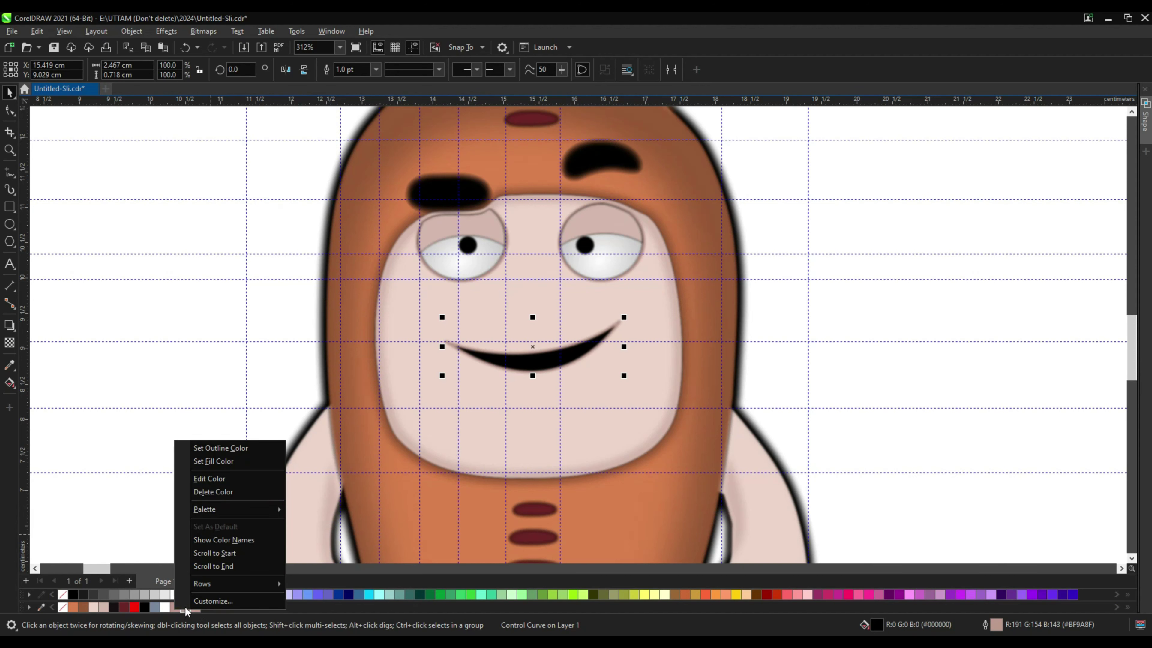
left_click(211, 492)
right_click(182, 609)
right_click(176, 609)
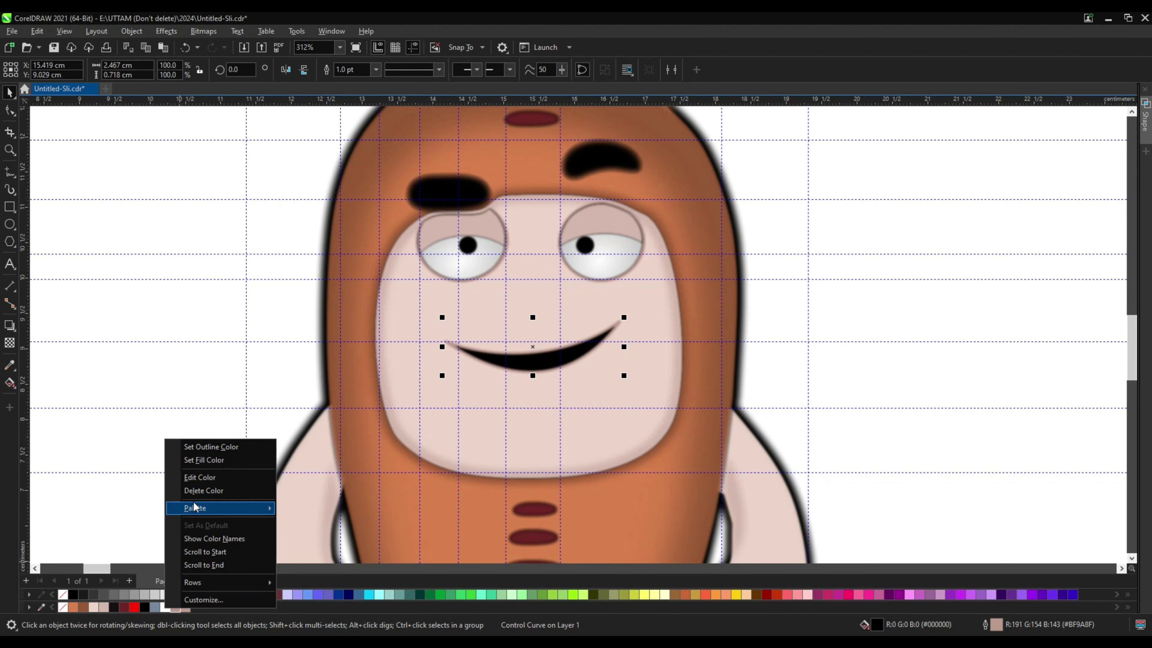
left_click(651, 370)
left_click(844, 277)
scroll(550, 342, "down", 2)
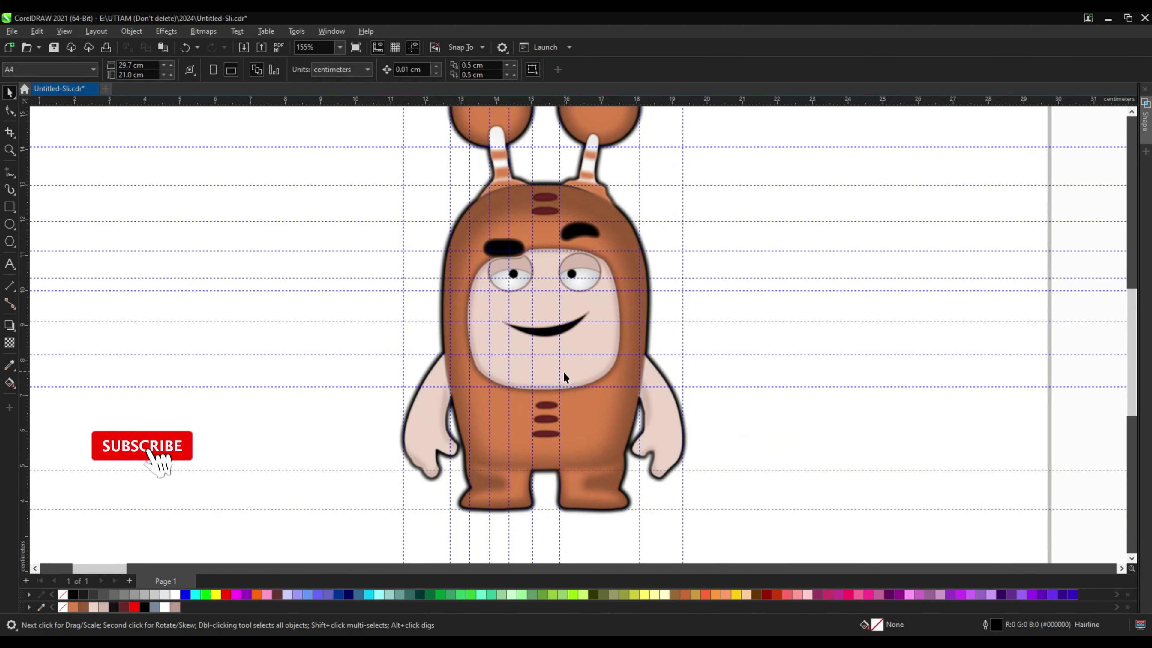
scroll(550, 302, "up", 2)
scroll(576, 312, "up", 2)
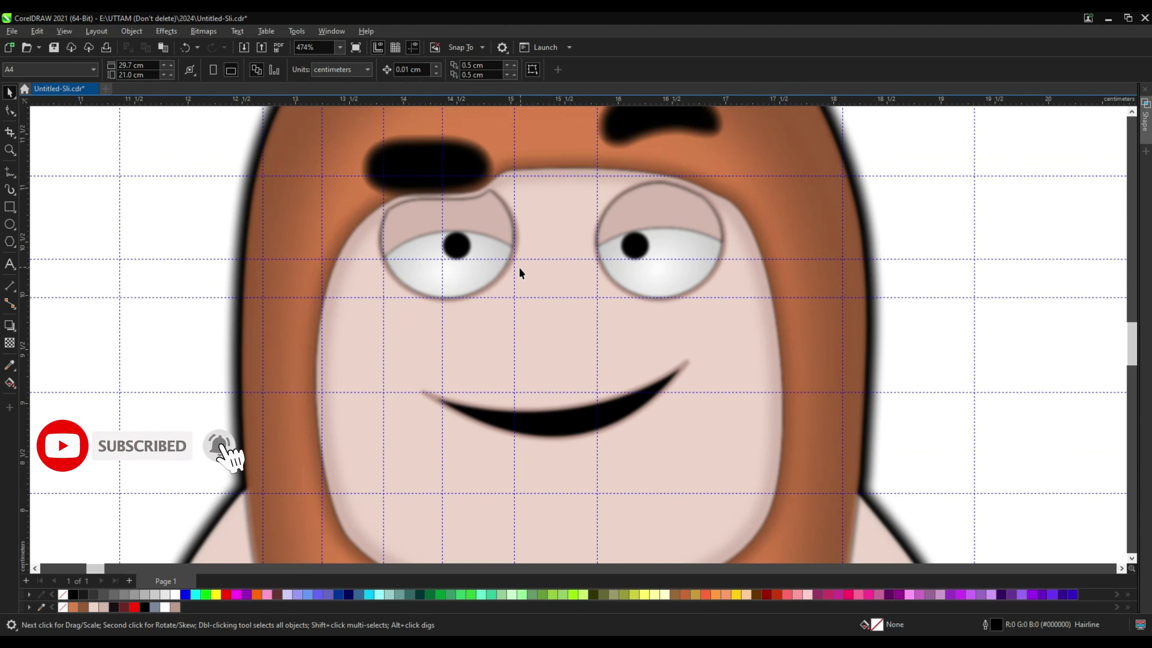
left_click(516, 269)
left_click(662, 305)
left_click(528, 69)
left_click(503, 81)
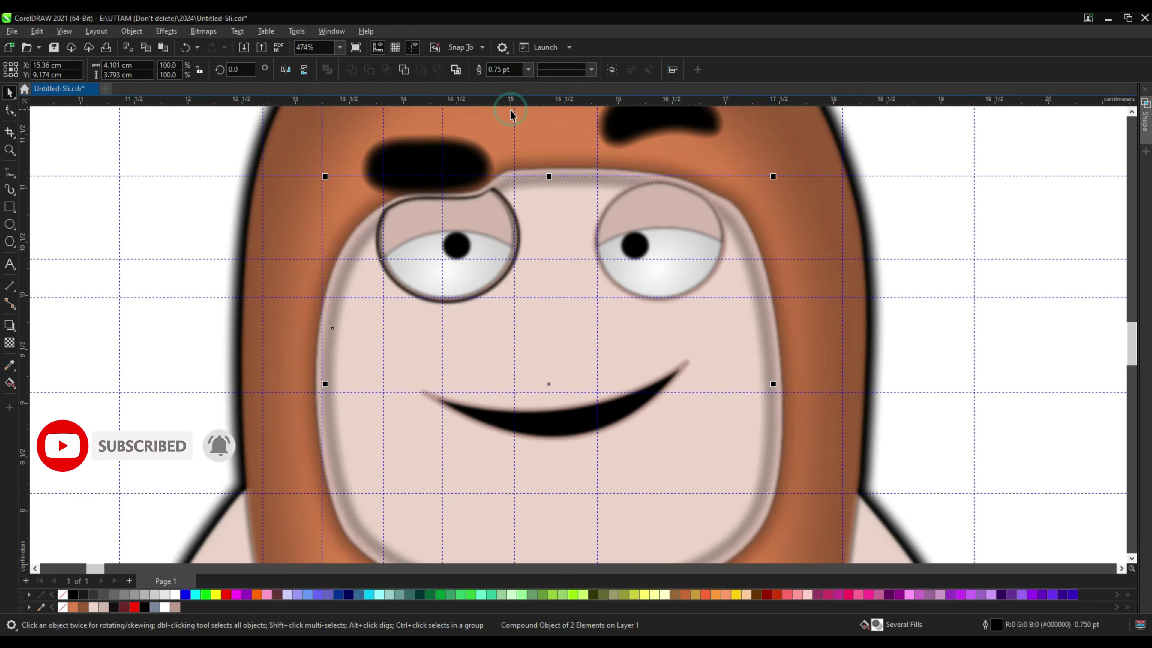
Apply a Gaussian Blur with a 3.5 pixel radius to the darker pink shapes rimming both eyes
left_click(503, 278)
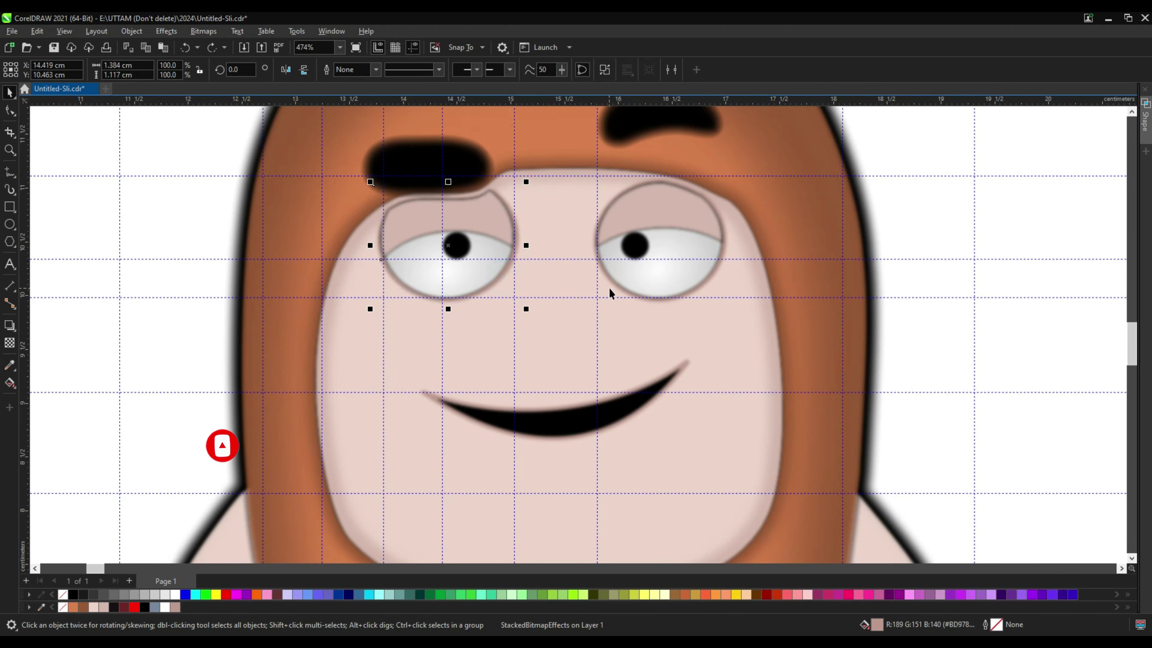
left_click(615, 290, "shift")
key("Down")
key("Up")
left_click(165, 34)
mouse_move(181, 103)
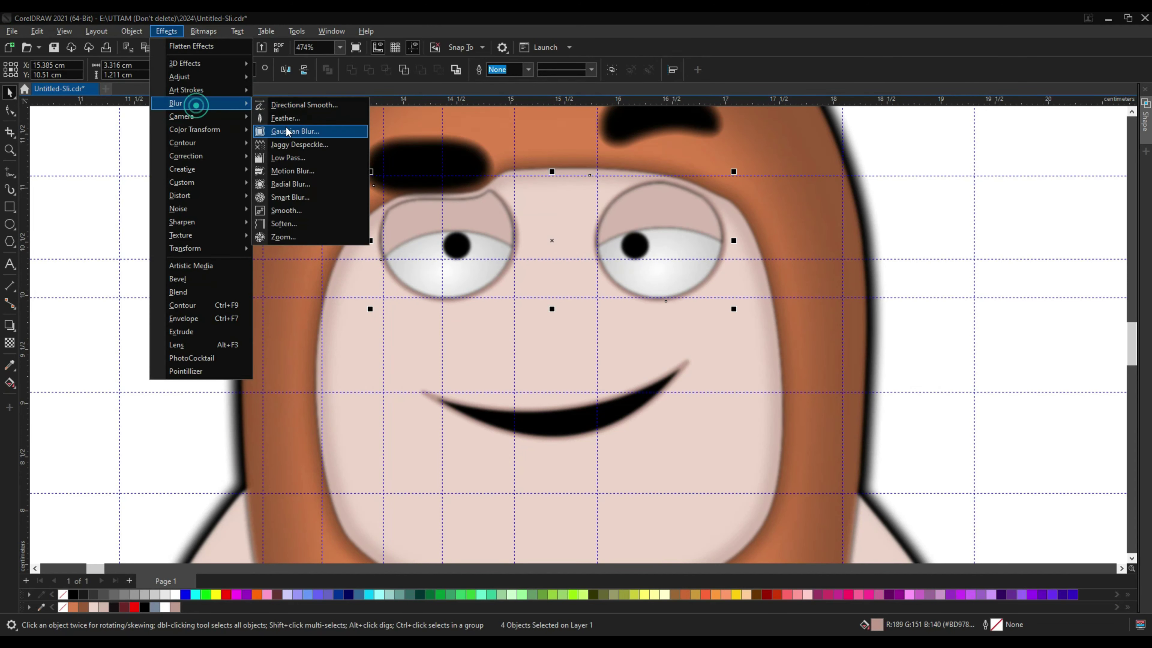
left_click(290, 129)
left_click_drag(540, 295, 566, 369)
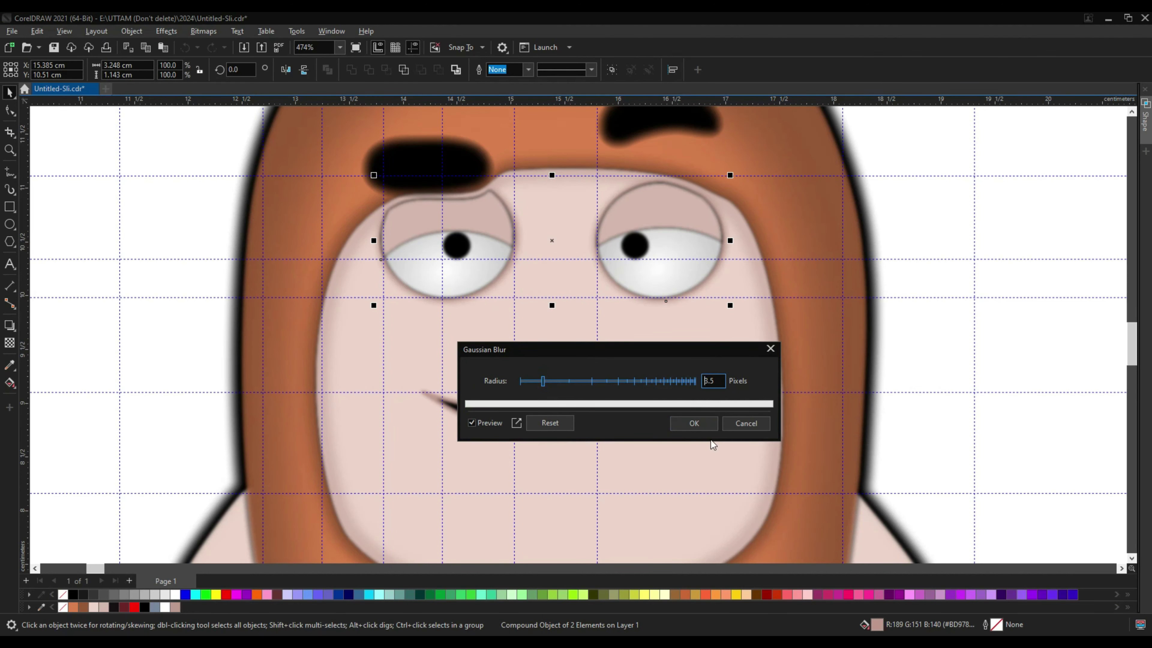
left_click(702, 424)
key("Escape")
Narrow the upper orange stripe on each antenna stalk to about 90% of its width
scroll(769, 322, "down", 7)
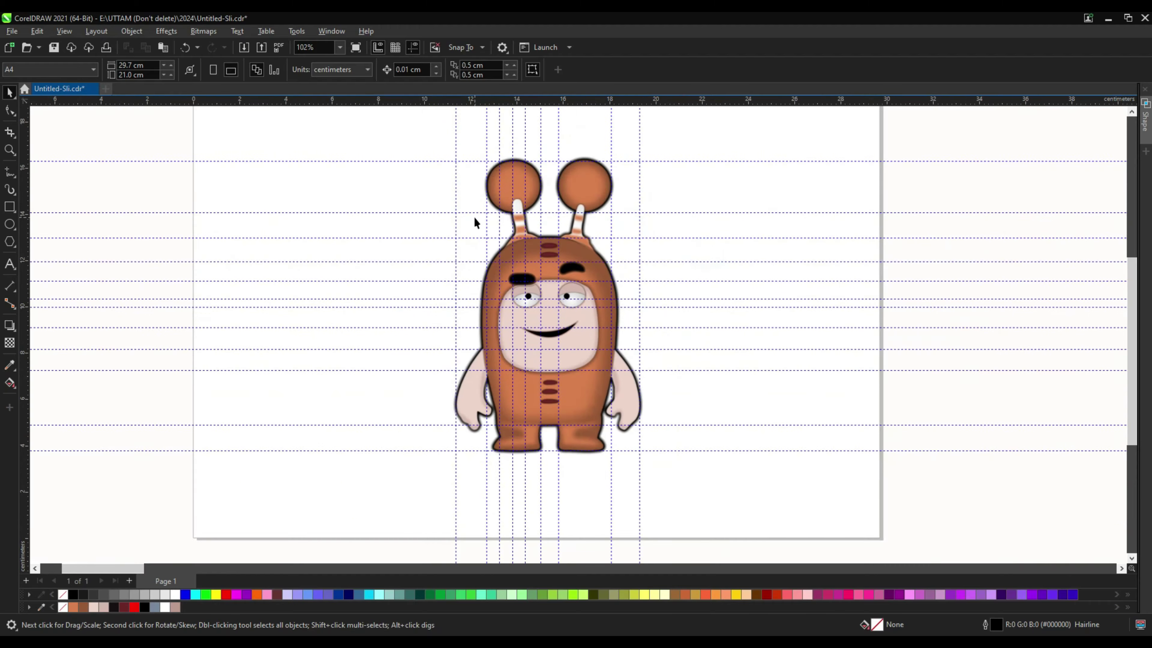
scroll(519, 233, "up", 7)
left_click(519, 236)
scroll(512, 273, "up", 5)
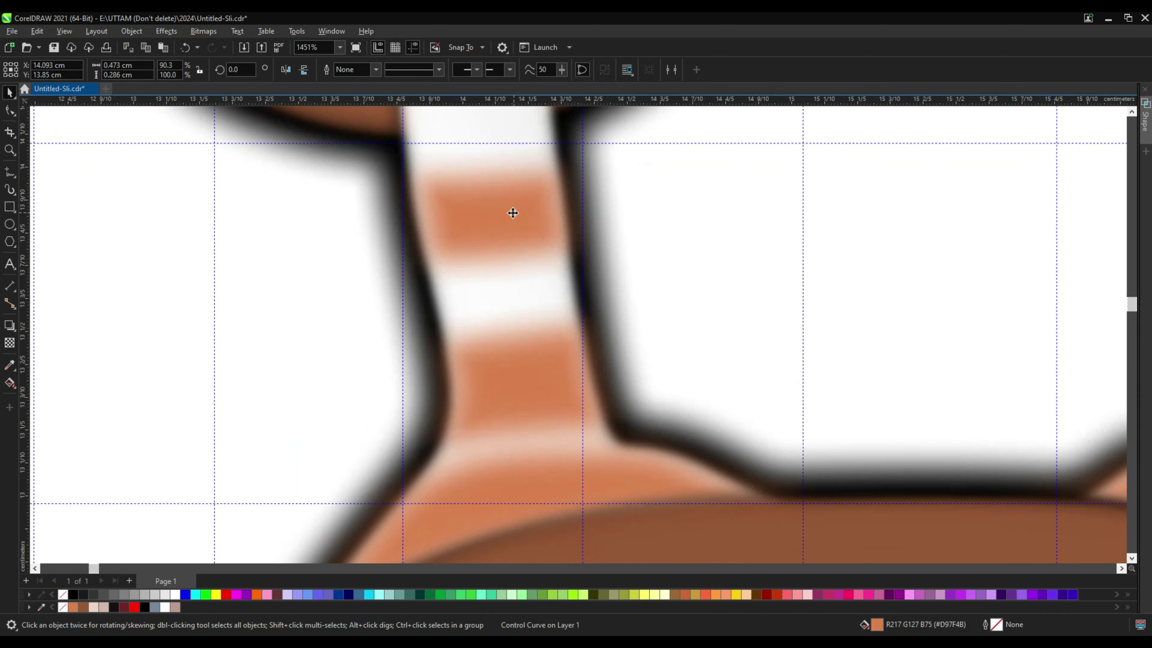
scroll(610, 386, "down", 5)
scroll(589, 318, "up", 6)
left_click(660, 274)
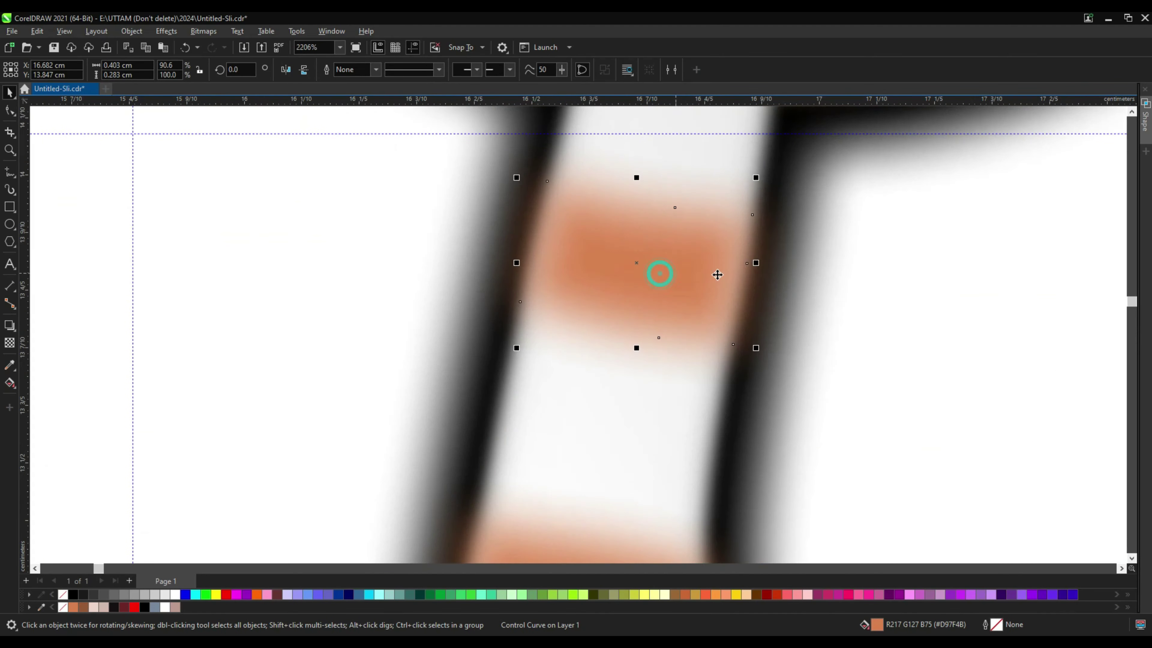
Shrink the orange antenna bases slightly, scaling the left one to about 97%
scroll(721, 264, "down", 3)
left_click(649, 460)
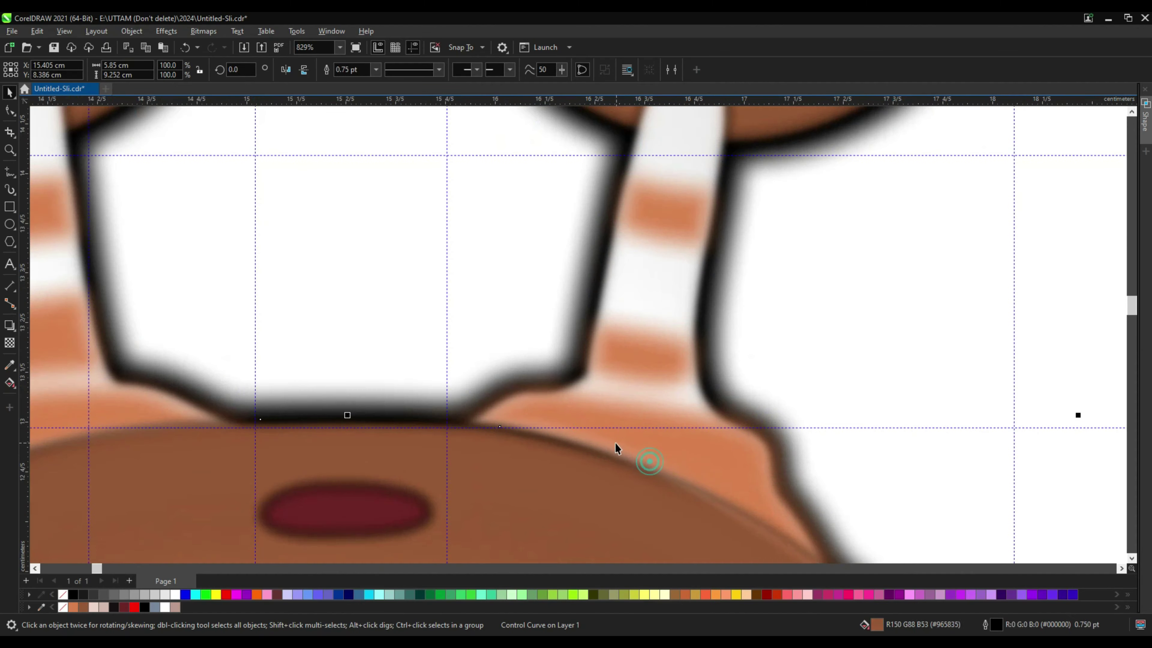
left_click_drag(337, 384, 344, 389)
scroll(346, 389, "down", 5)
scroll(190, 388, "up", 7)
left_click(381, 421)
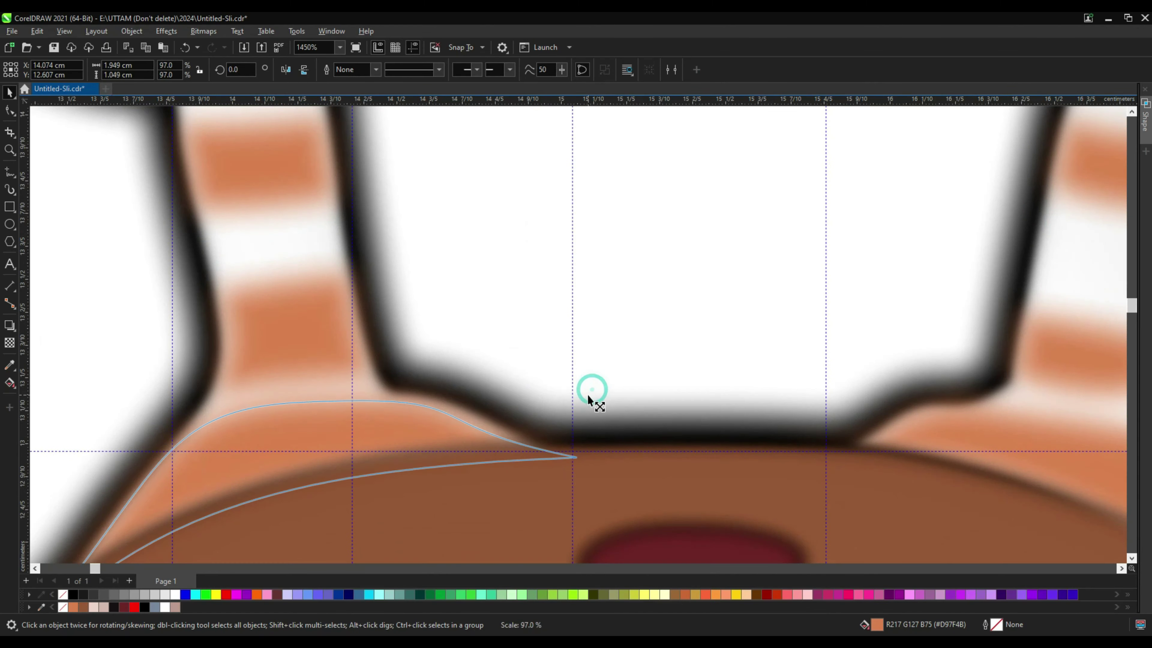
left_click_drag(588, 395, 587, 396)
scroll(563, 376, "down", 8)
Apply a Gaussian Blur to the two dark red stripes on the forehead and the three on the belly
left_click(560, 338)
scroll(589, 309, "down", 7)
scroll(609, 356, "up", 4)
left_click(570, 339)
left_click(570, 365, "shift")
scroll(573, 399, "down", 8)
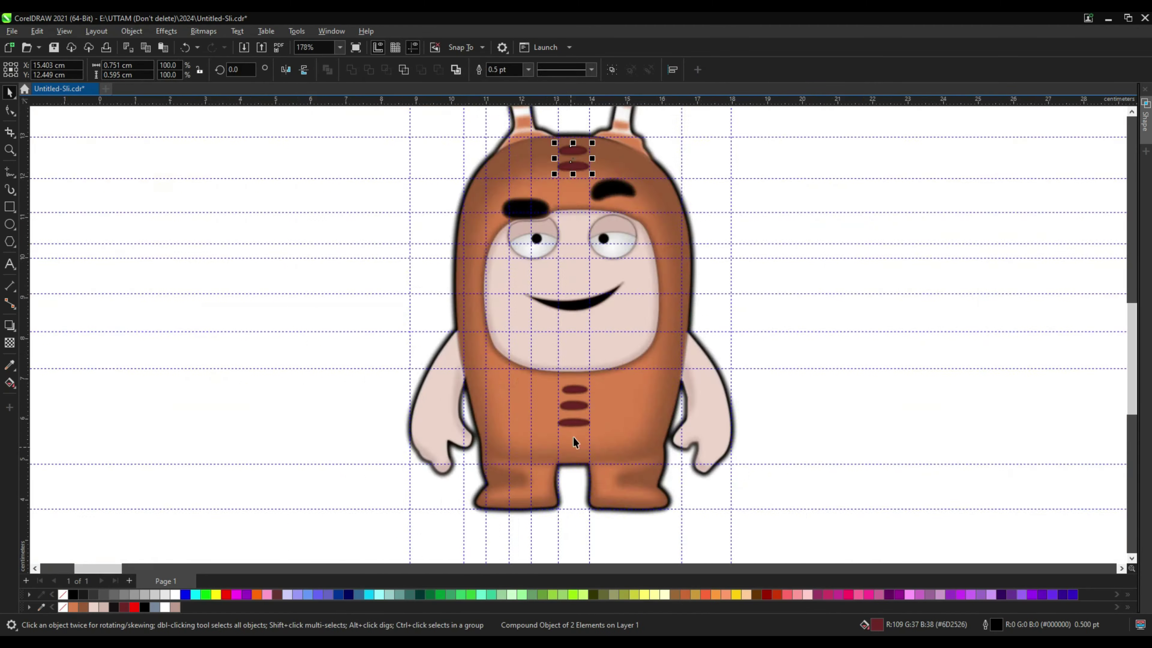
scroll(574, 437, "up", 2)
left_click(580, 412, "shift")
left_click(576, 383, "shift")
left_click(573, 355, "shift")
left_click(176, 33)
mouse_move(195, 102)
left_click(314, 129)
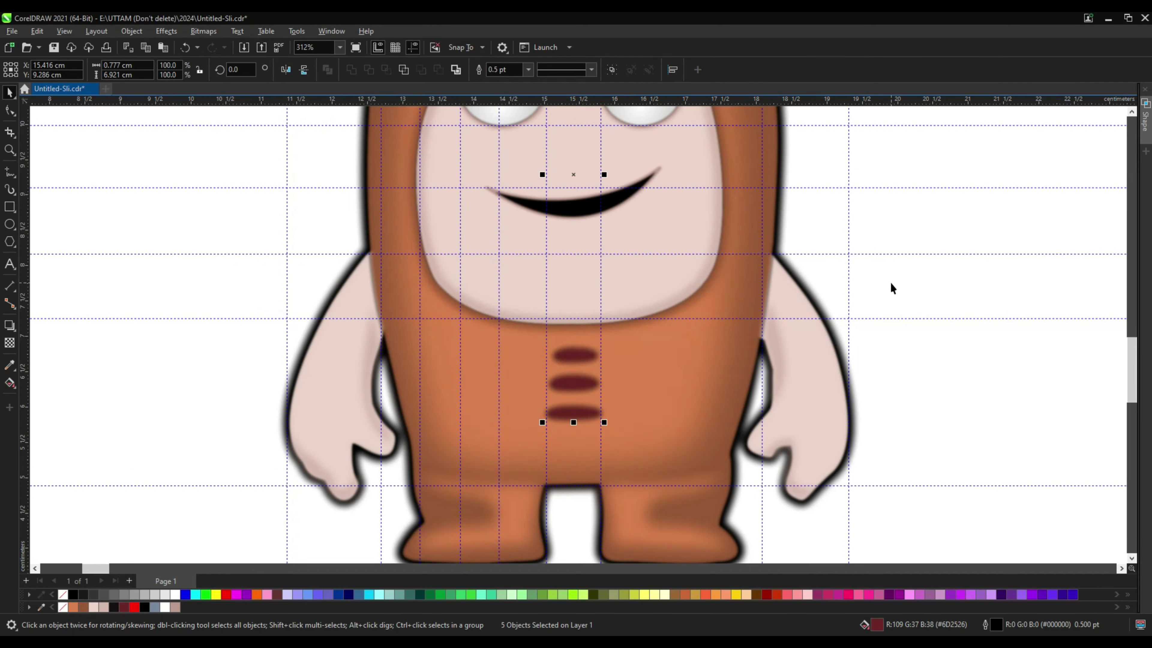
Apply a Gaussian Blur with an 18.7 pixel radius to the inner orange shape of the legs
scroll(772, 264, "down", 3)
scroll(562, 479, "up", 3)
left_click(563, 479)
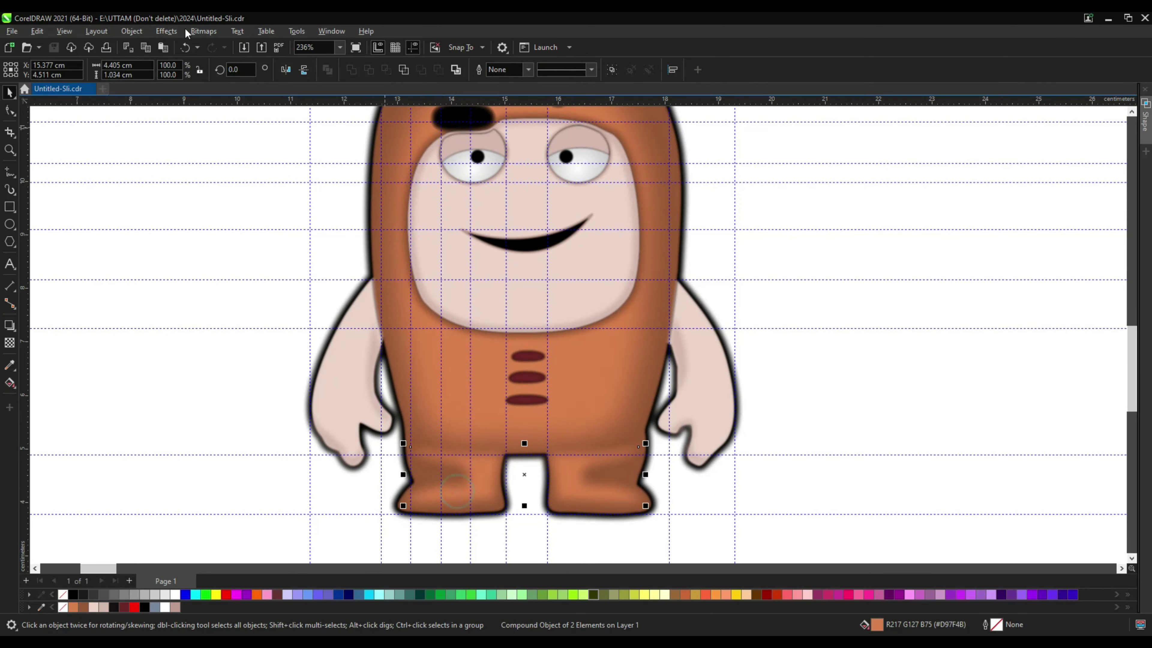
left_click(165, 31)
mouse_move(199, 96)
left_click(305, 131)
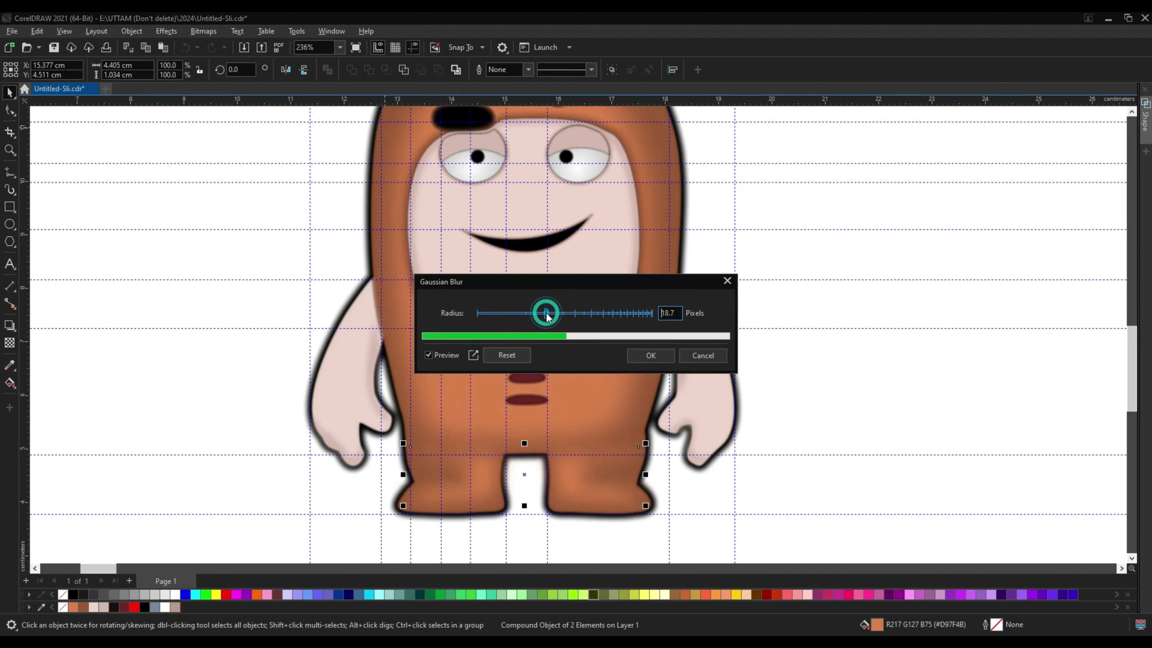
left_click(644, 356)
scroll(519, 450, "up", 6)
left_click_drag(542, 422, 542, 429)
scroll(542, 431, "down", 4)
left_click(892, 291)
scroll(558, 436, "down", 5)
scroll(567, 445, "down", 2)
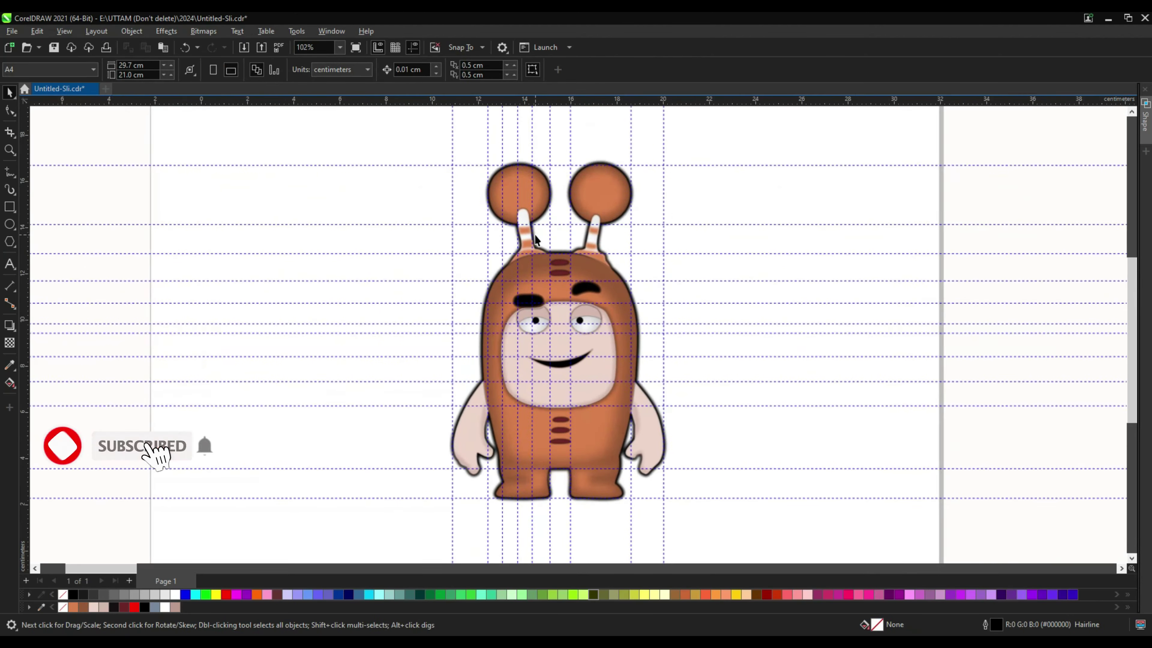
Group all the shapes of the character and save the document
left_click_drag(330, 137, 760, 540)
key("ctrl+s")
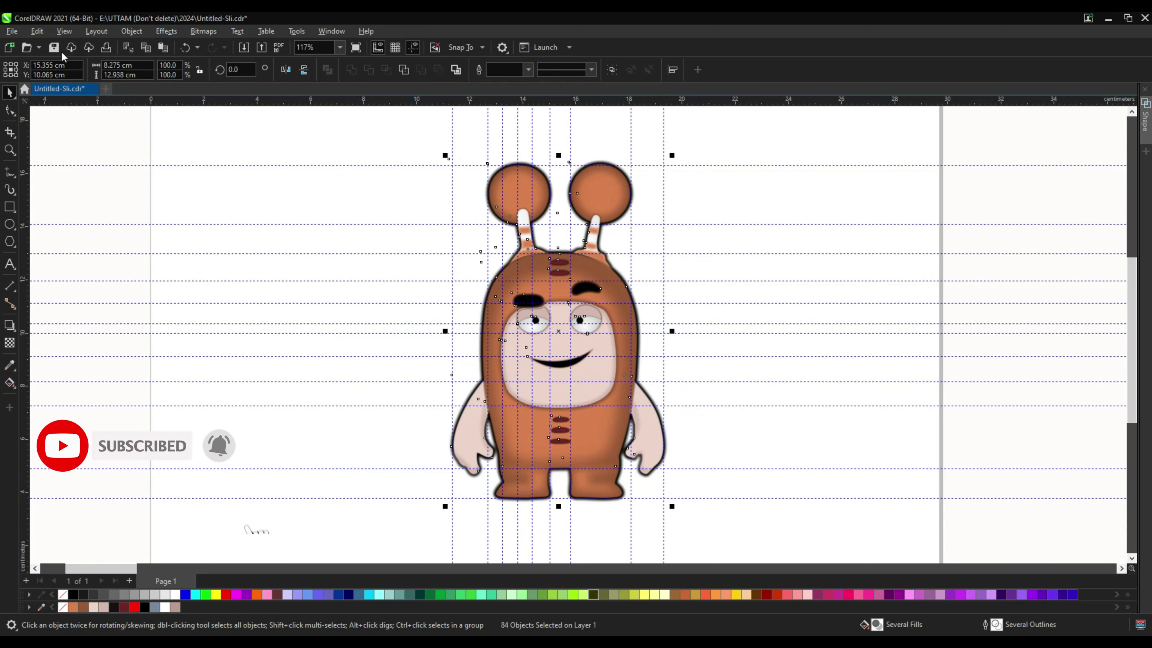
left_click(612, 69)
Add a perspective drop shadow under the character's feet with angle 88 and stretch 5, and save the document
left_click(10, 325)
scroll(554, 509, "up", 3)
scroll(554, 510, "up", 2)
left_click_drag(548, 511, 548, 484)
left_click(54, 52)
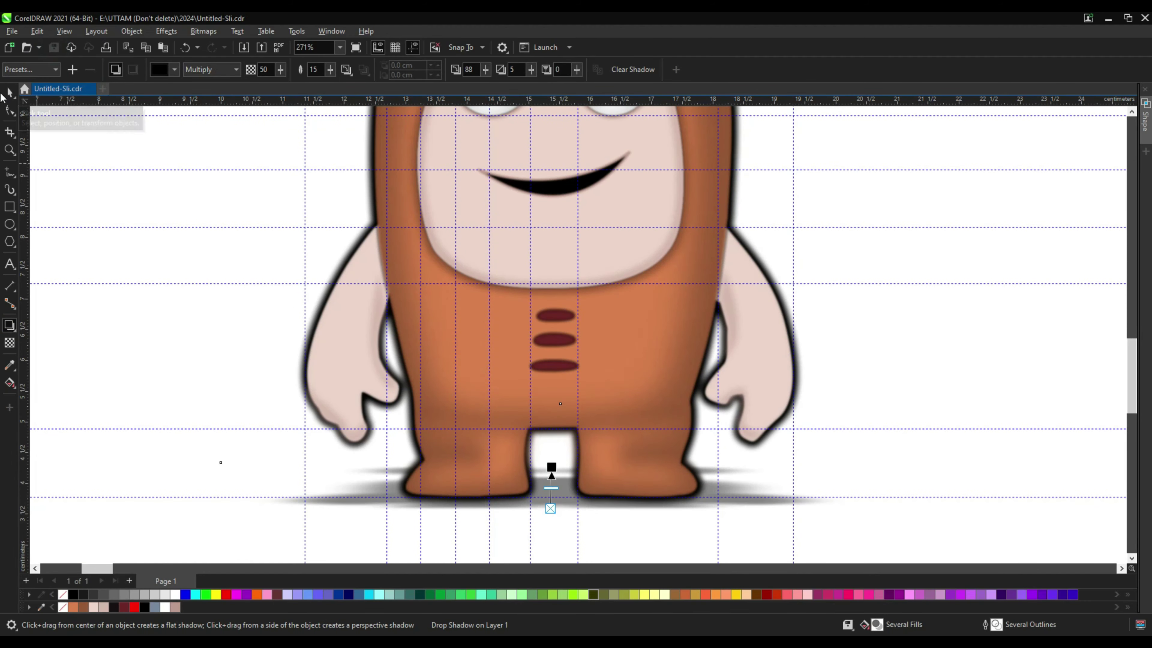
Examine the shaded character from the antennas down to the feet and ground shadow
left_click(9, 92)
left_click(214, 242)
scroll(471, 408, "down", 6)
scroll(477, 142, "up", 6)
scroll(728, 269, "down", 1)
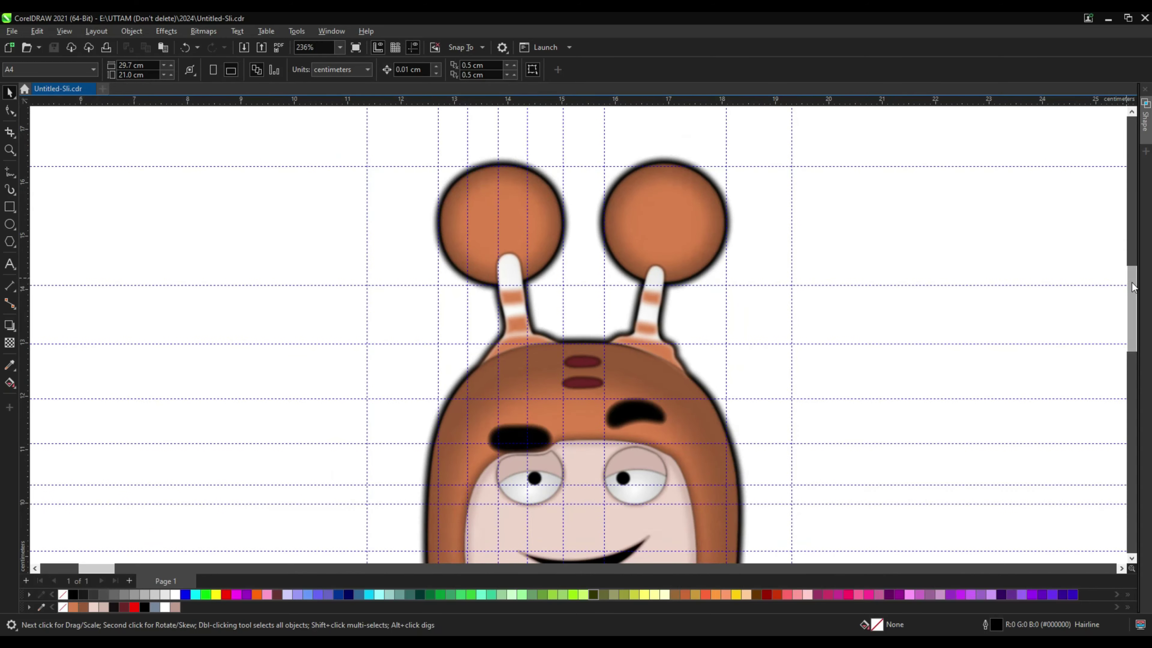
left_click_drag(1134, 282, 1130, 331)
scroll(550, 480, "down", 3)
scroll(553, 204, "up", 1)
Delete all the horizontal and vertical guidelines around the character
left_click(746, 532)
key("Delete")
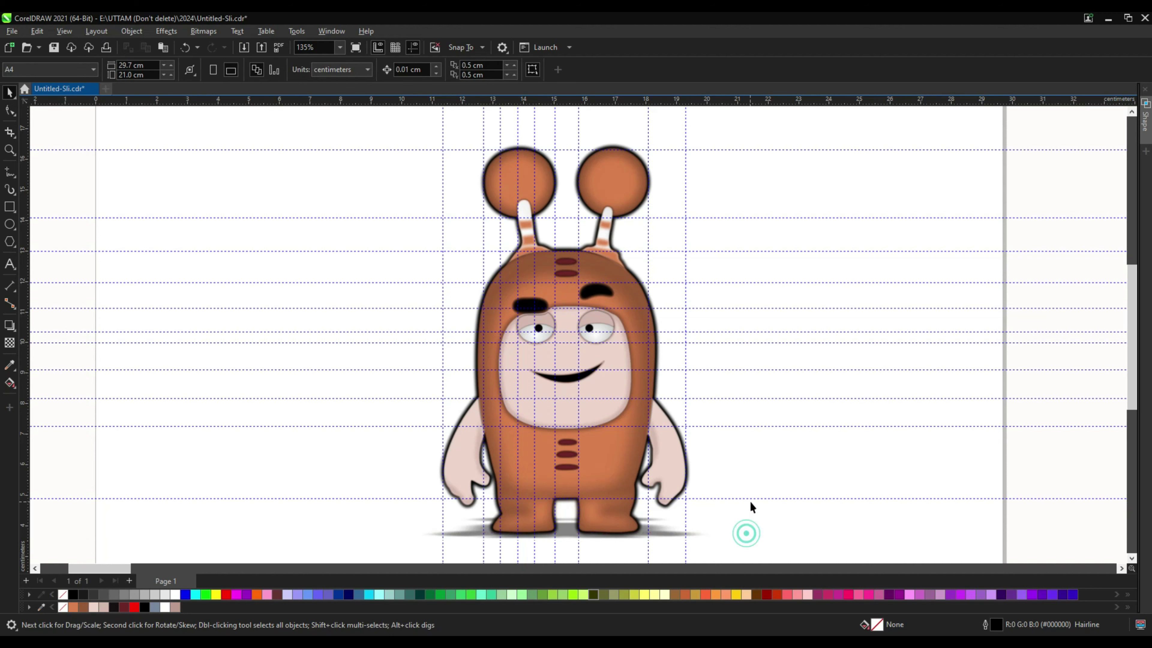
left_click(750, 499)
key("Delete")
left_click(740, 150)
key("Delete")
key("Delete")
left_click(518, 125)
key("Delete")
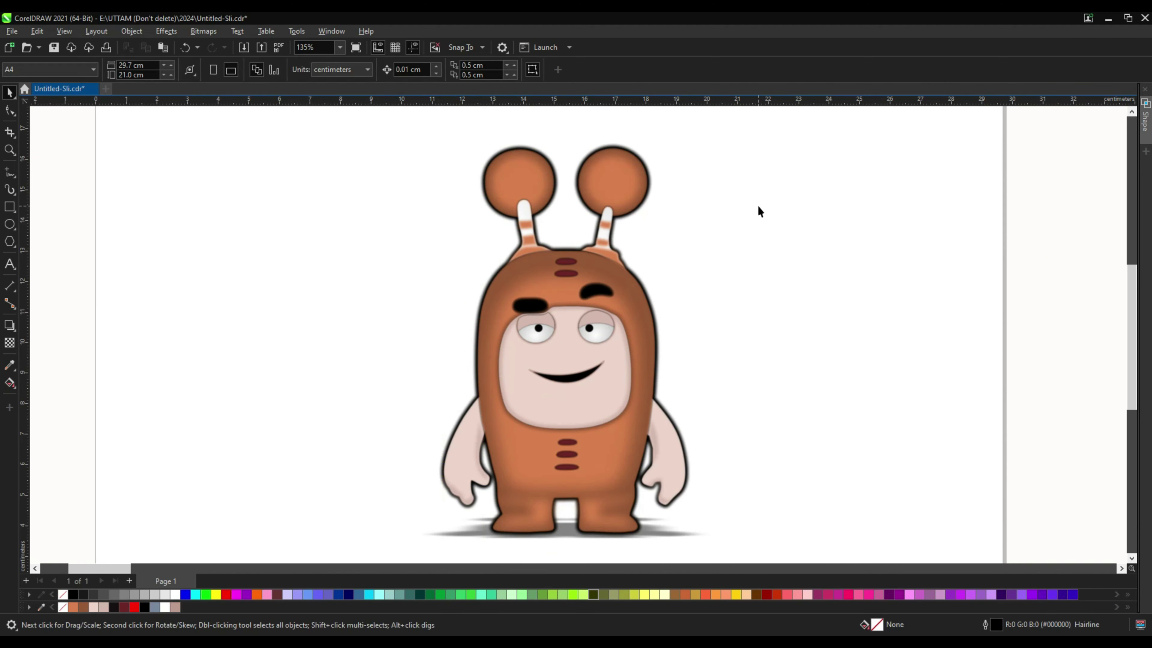